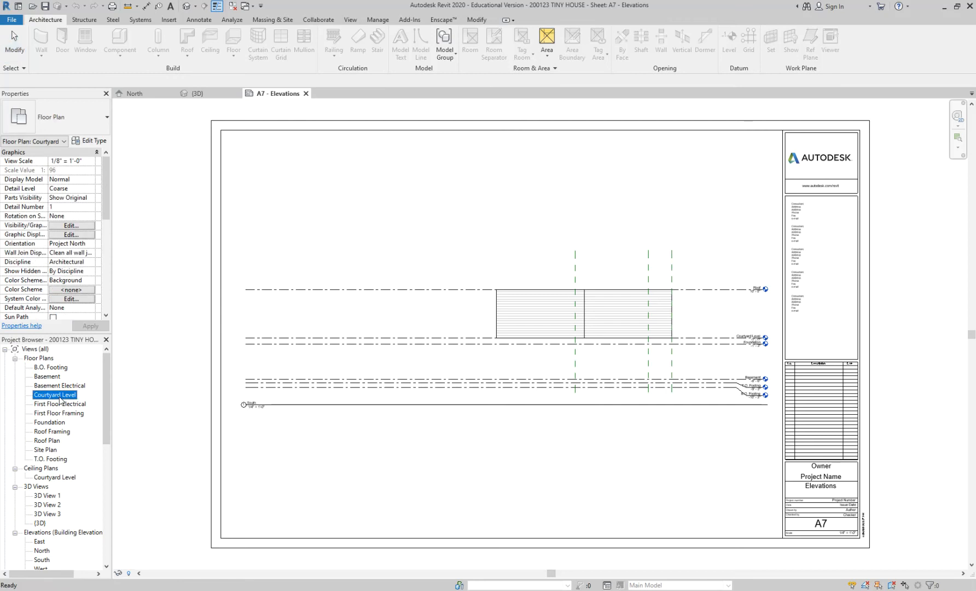
Delete the tag numbered 1 from the exterior entry door in the Courtyard Level floor plan.
middle_click_drag(505, 240, 395, 240)
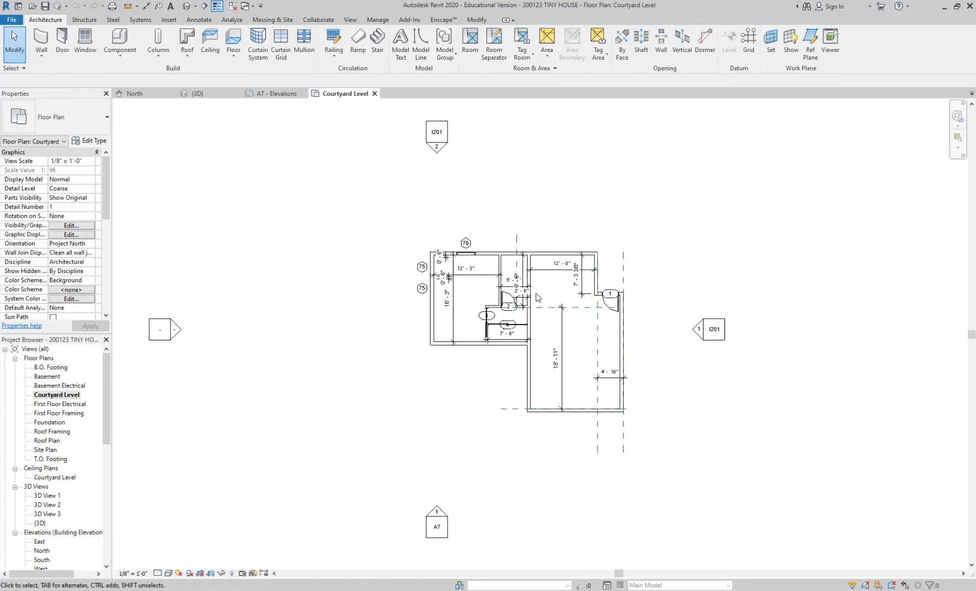
scroll(532, 295, "up", 4)
scroll(628, 295, "up", 3)
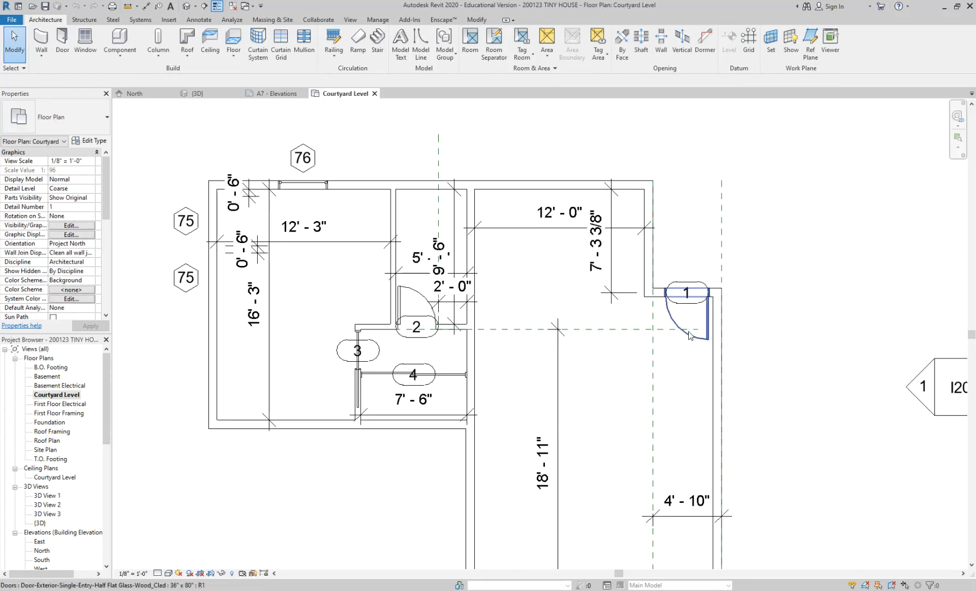
left_click(689, 338)
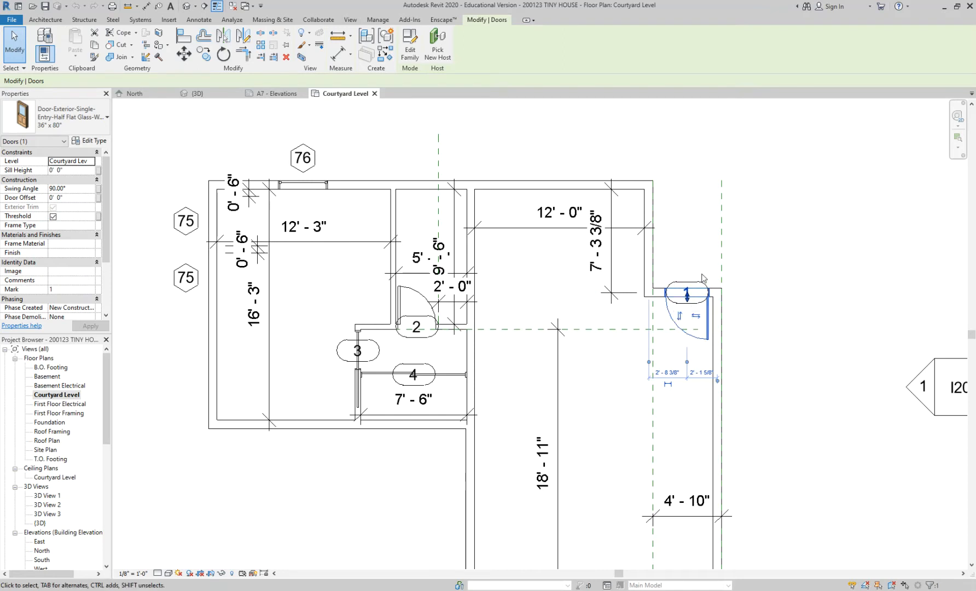
scroll(687, 290, "up", 3)
key("Escape")
left_click(698, 297)
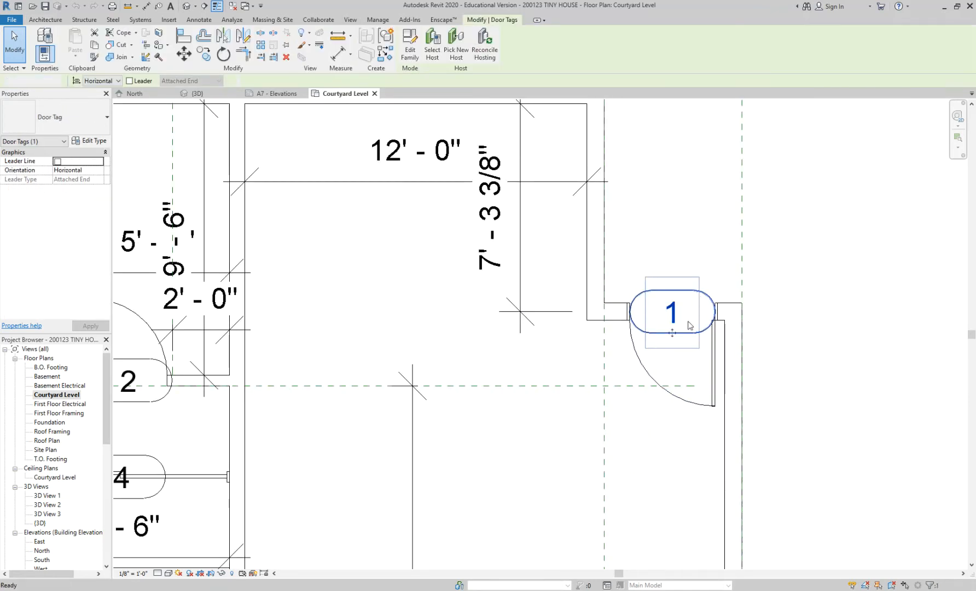
key("Delete")
Start tagging by category with the leader turned off and preview the window's tag in the North elevation.
key("t")
key("g")
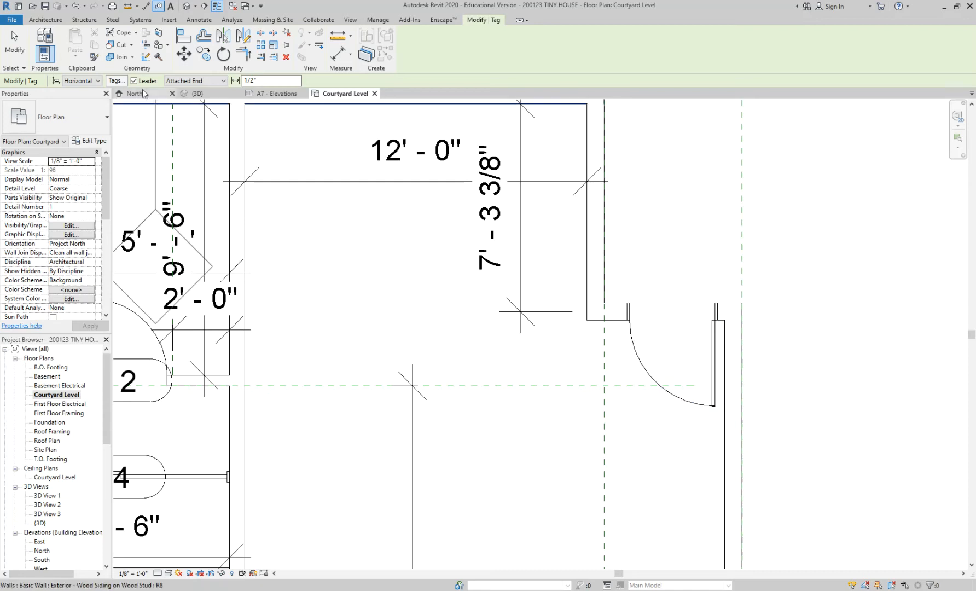
scroll(382, 306, "down", 3)
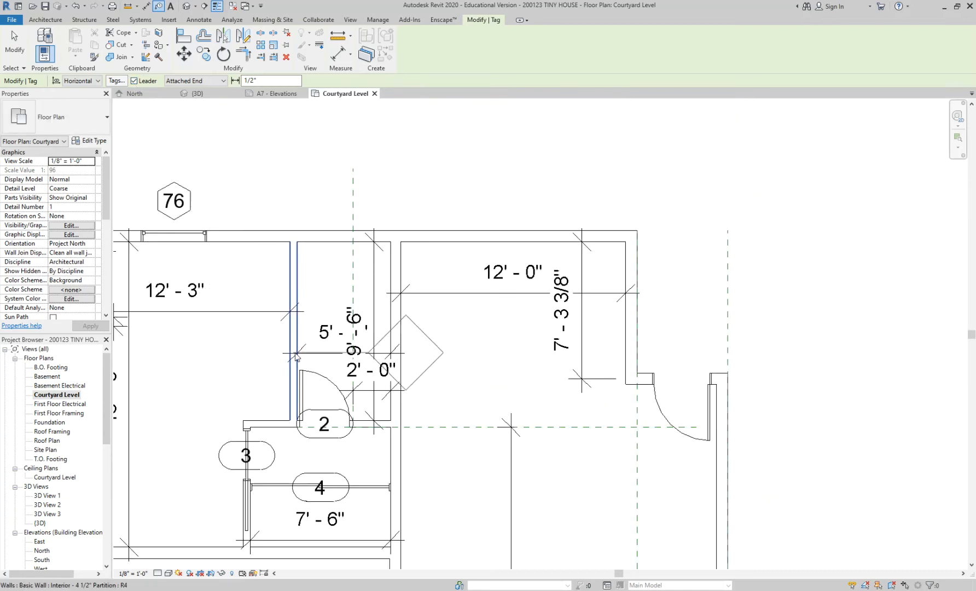
scroll(298, 313, "down", 2)
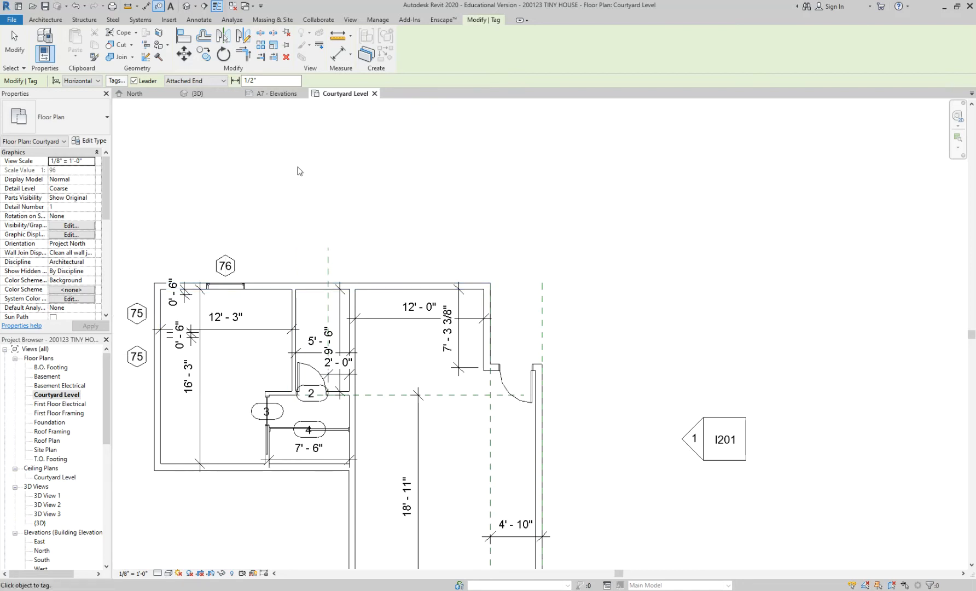
left_click(147, 93)
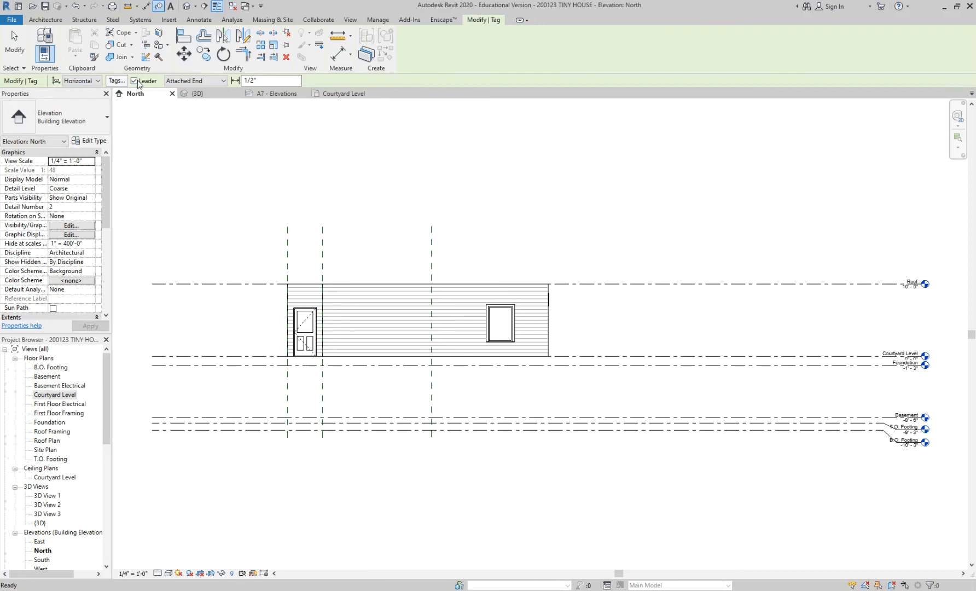
scroll(504, 316, "up", 3)
scroll(503, 318, "up", 1)
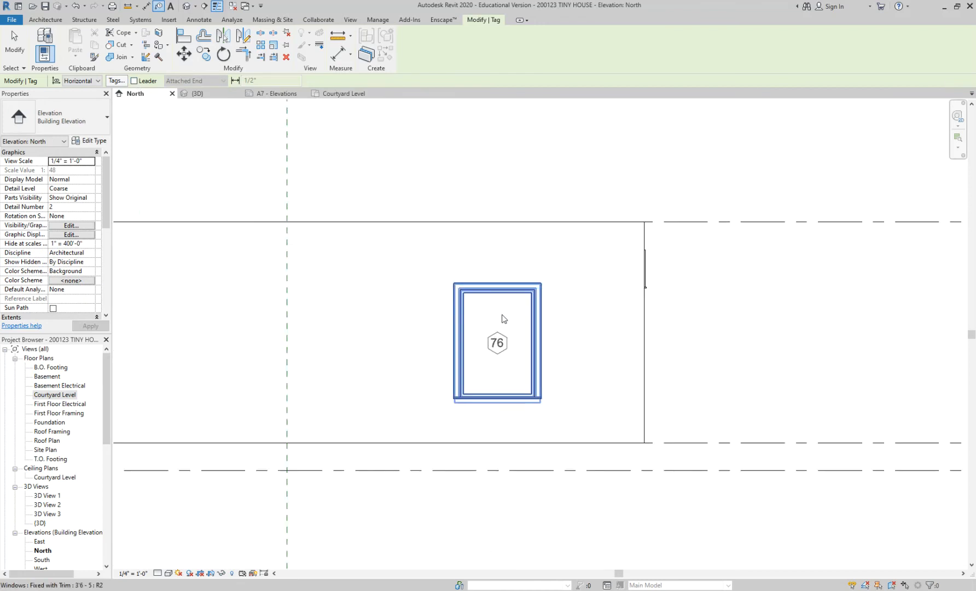
Return to the Courtyard Level plan, tag the exterior entry door without a leader, and end tagging.
left_click(328, 95)
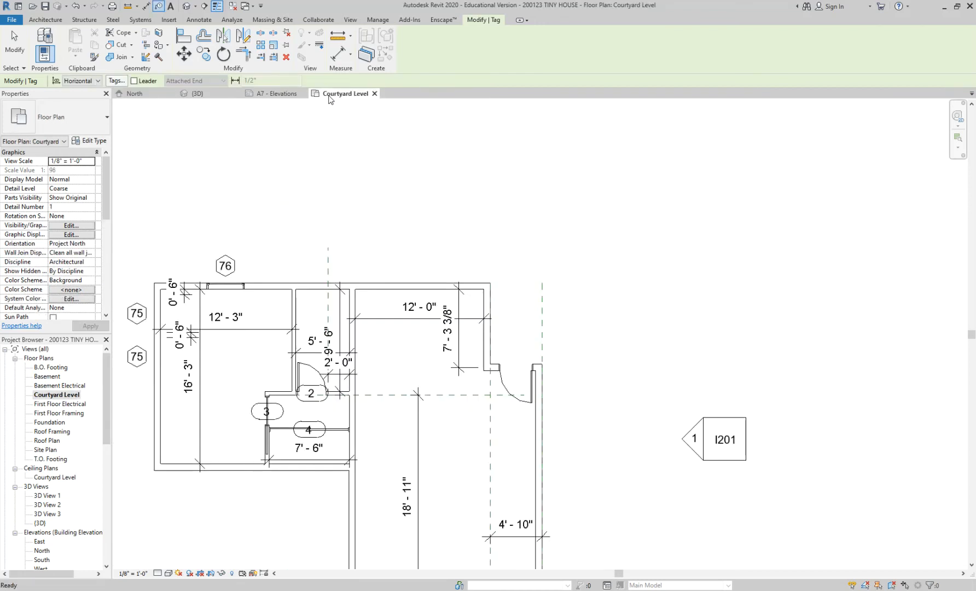
scroll(511, 396, "up", 2)
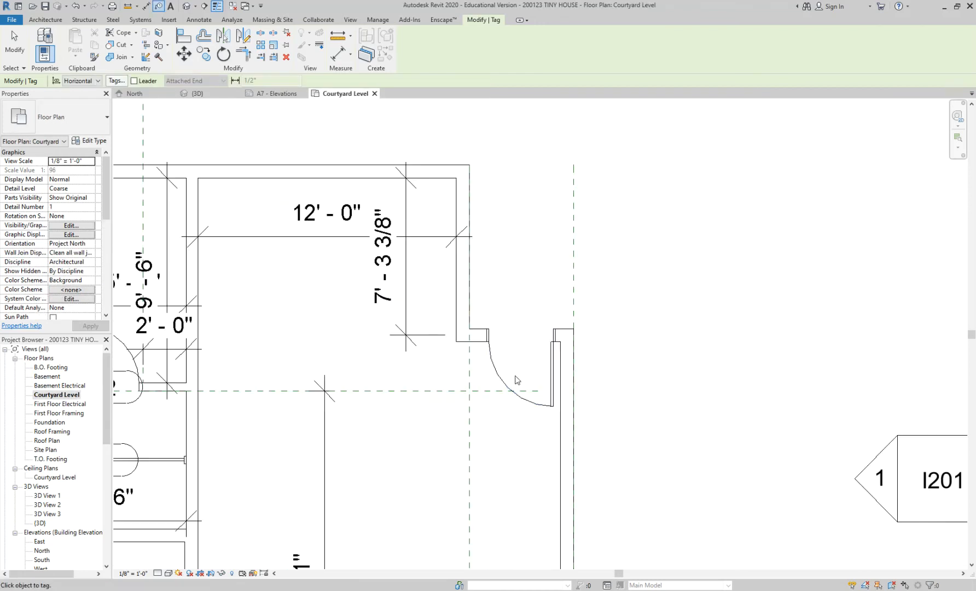
left_click(521, 342)
scroll(680, 350, "down", 1)
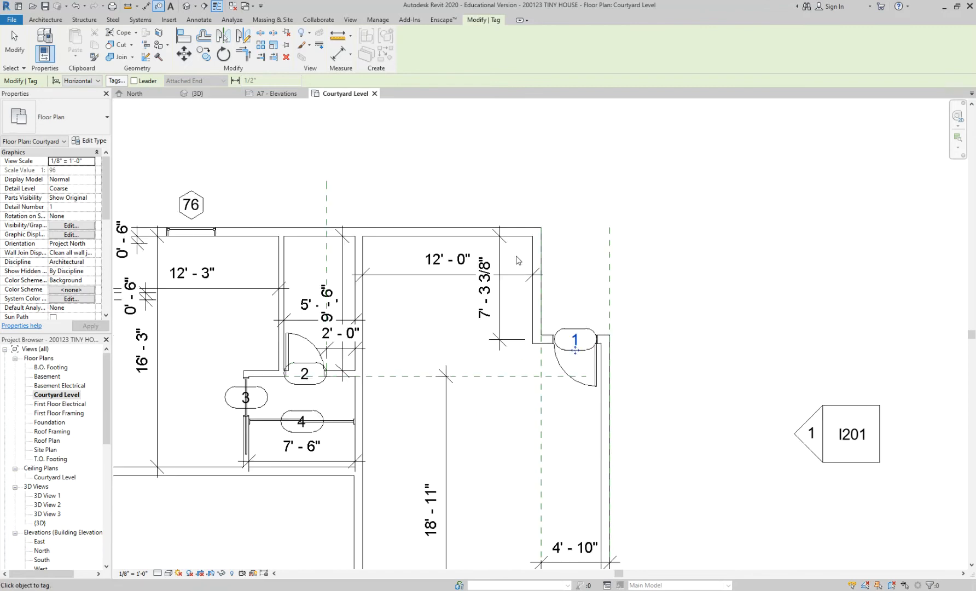
scroll(361, 296, "down", 1)
left_click(327, 339)
key("Escape")
key("Escape")
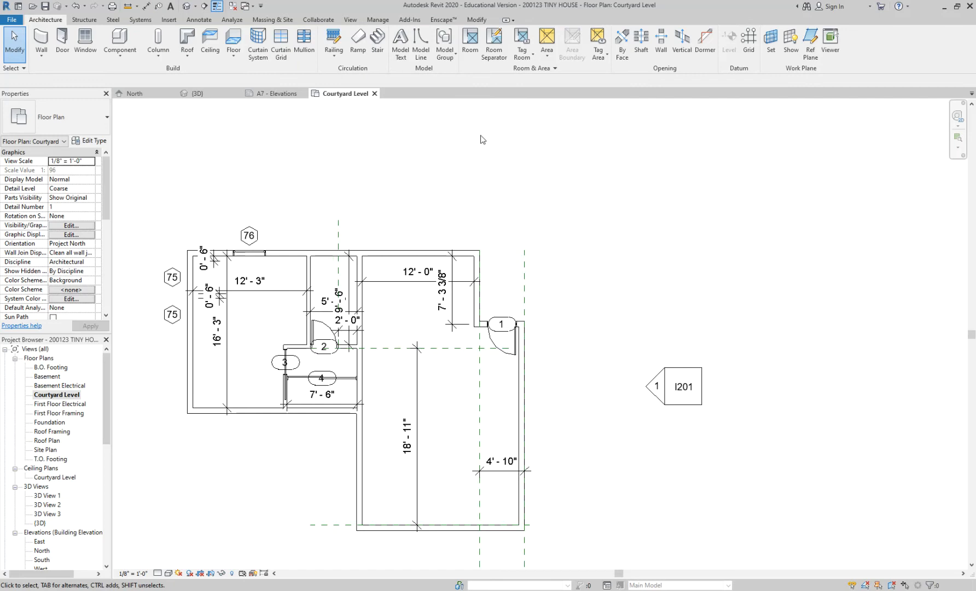
Select every window tag in the entire project, starting from window tag 76, and delete them all.
left_click(200, 20)
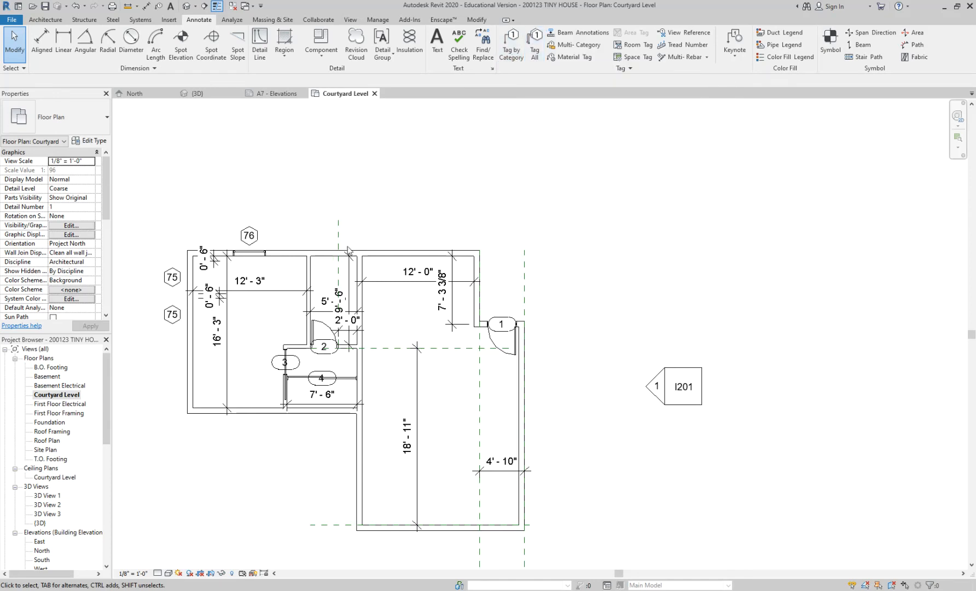
middle_click_drag(249, 236, 308, 201)
left_click(309, 199)
right_click(310, 198)
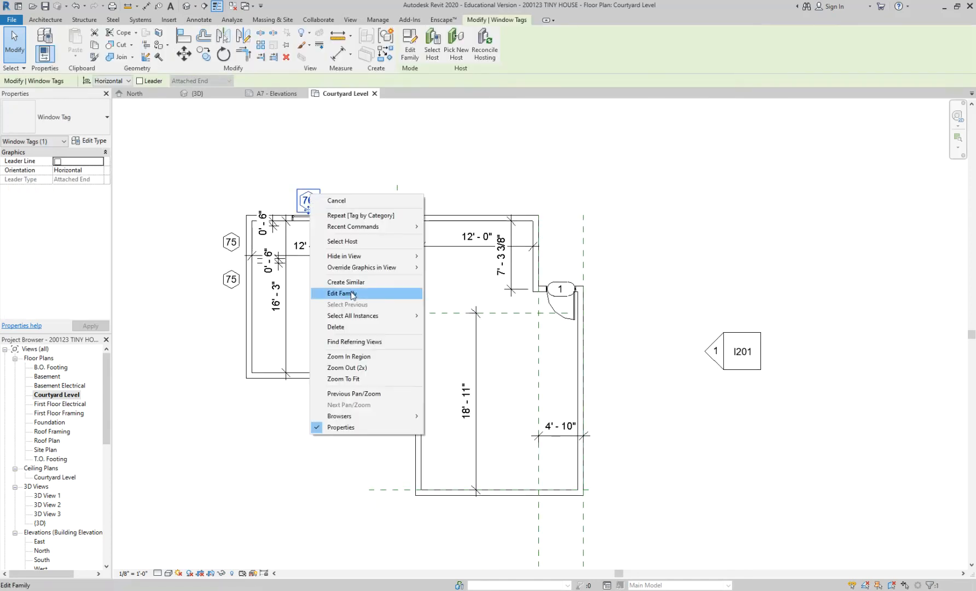
mouse_move(355, 316)
left_click(447, 330)
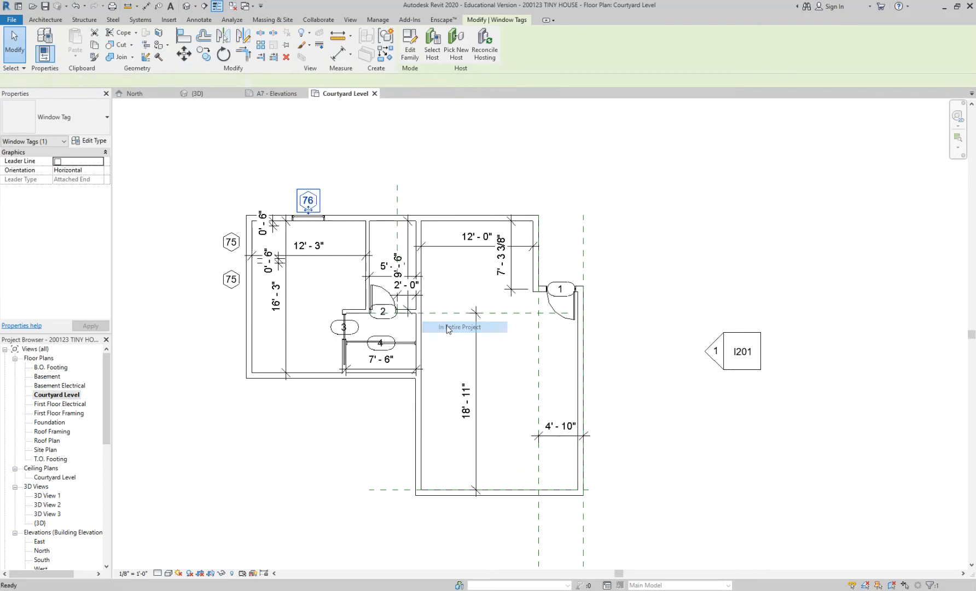
key("Delete")
Select every door tag in the entire project, starting from door tag 2, and delete them all.
left_click(383, 323)
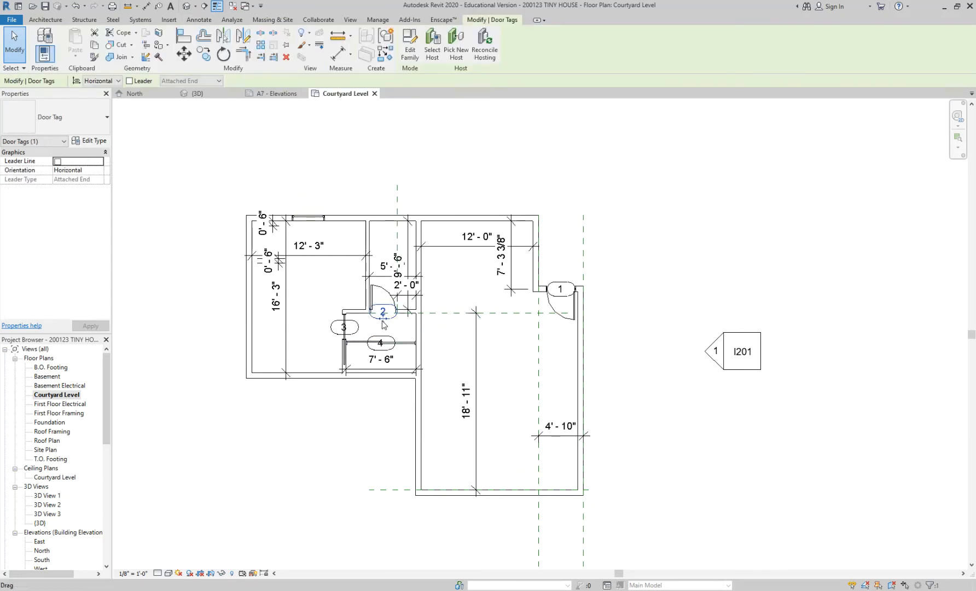
right_click(382, 322)
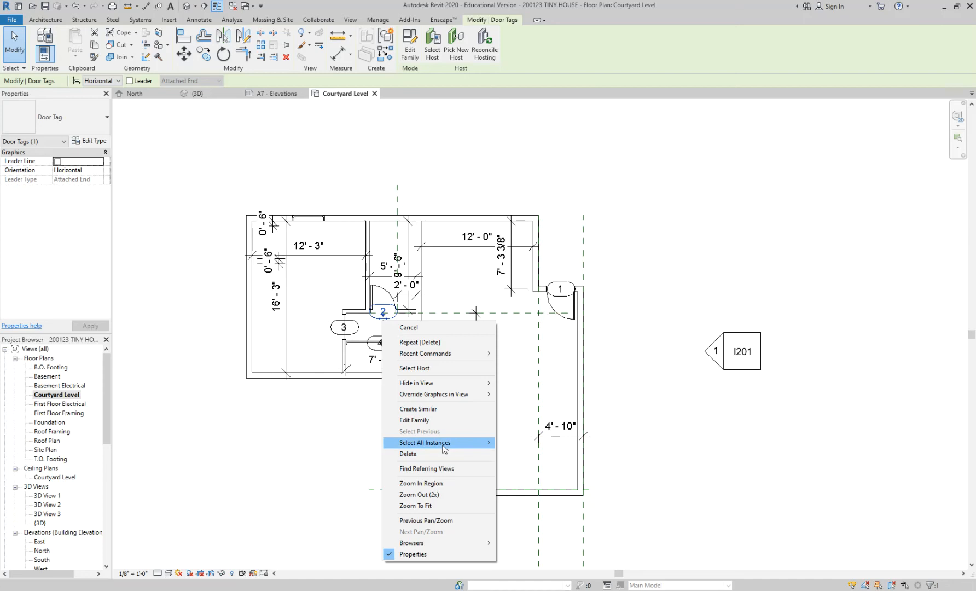
mouse_move(465, 442)
left_click(518, 454)
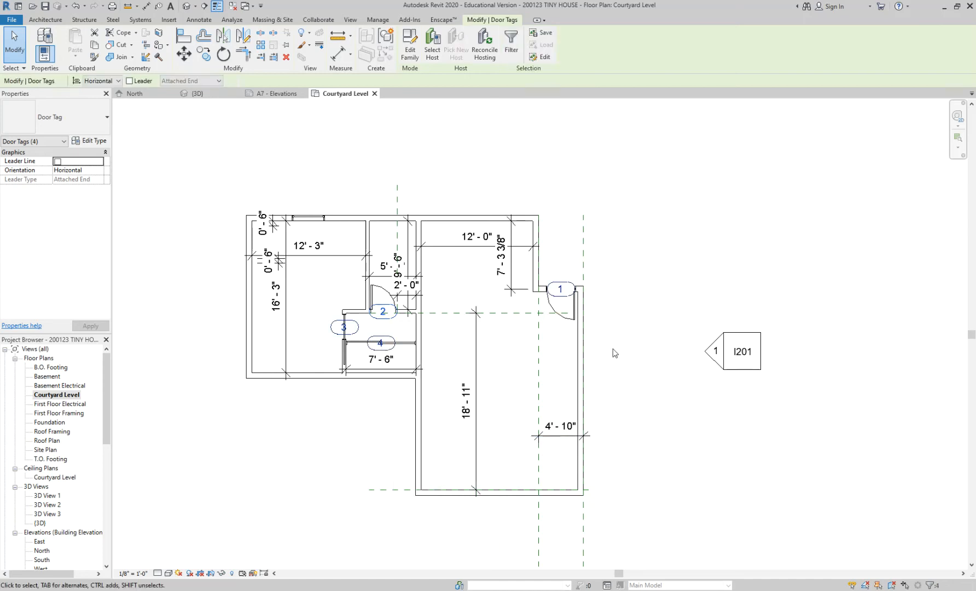
key("Delete")
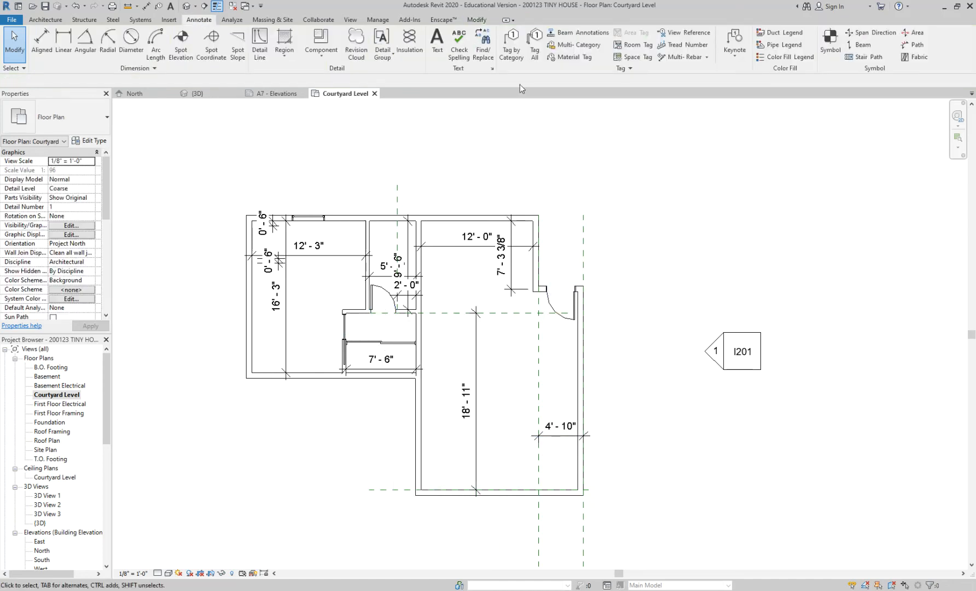
Tag all untagged doors and windows in the Courtyard Level plan at once using Tag All with Door Tags and Window Tags.
left_click(536, 40)
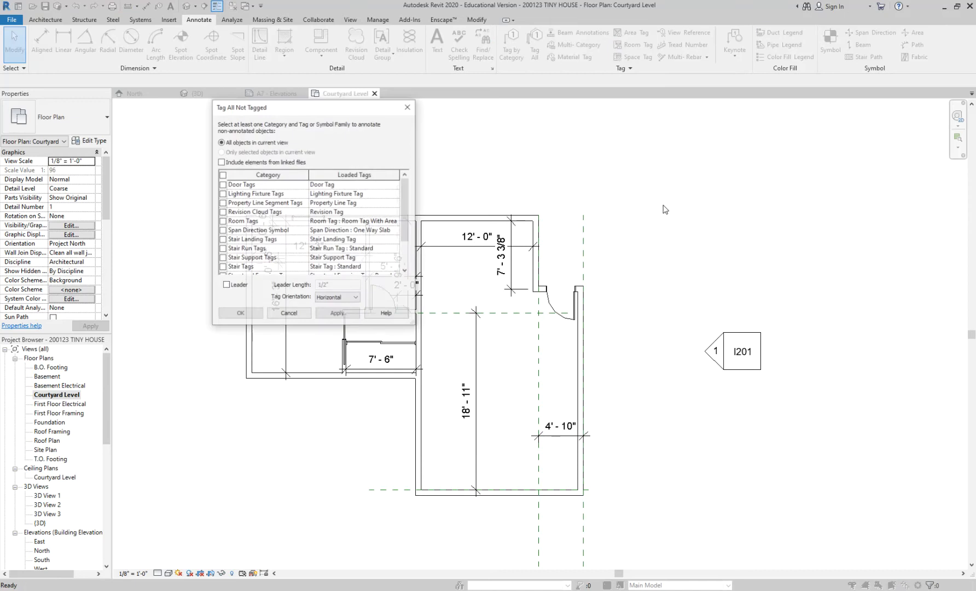
left_click_drag(343, 110, 738, 116)
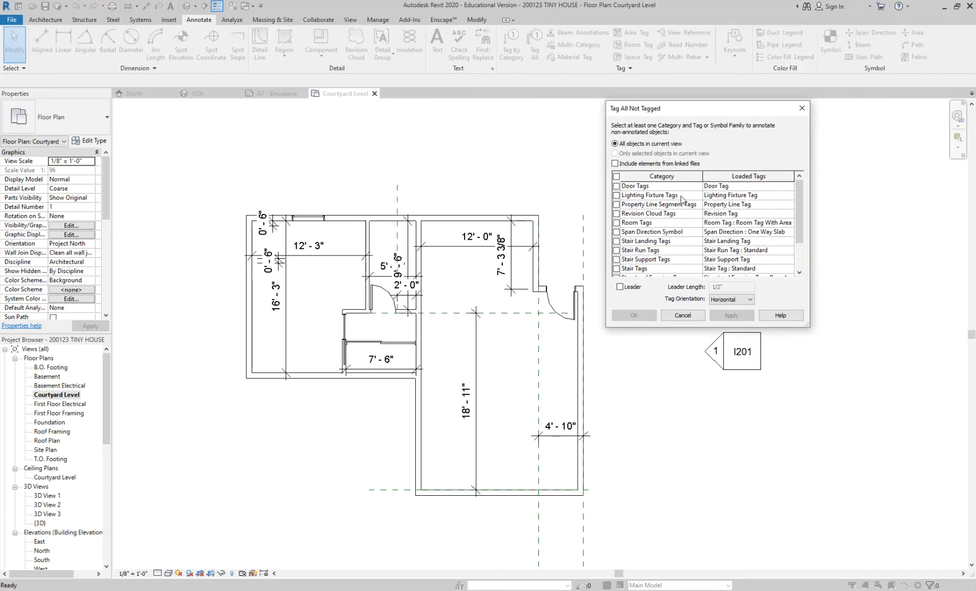
left_click(616, 176)
scroll(620, 258, "down", 2)
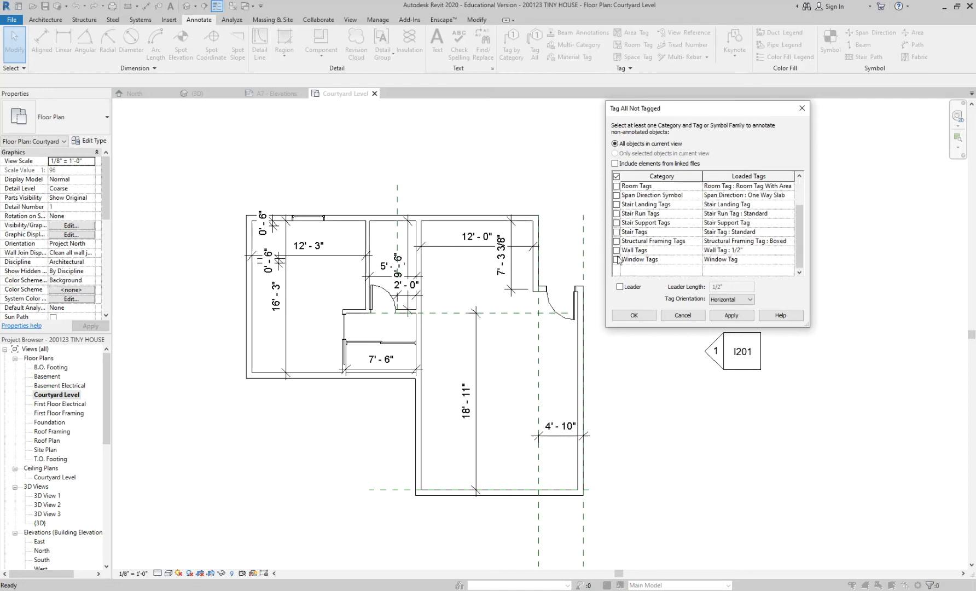
left_click(616, 260)
left_click(728, 316)
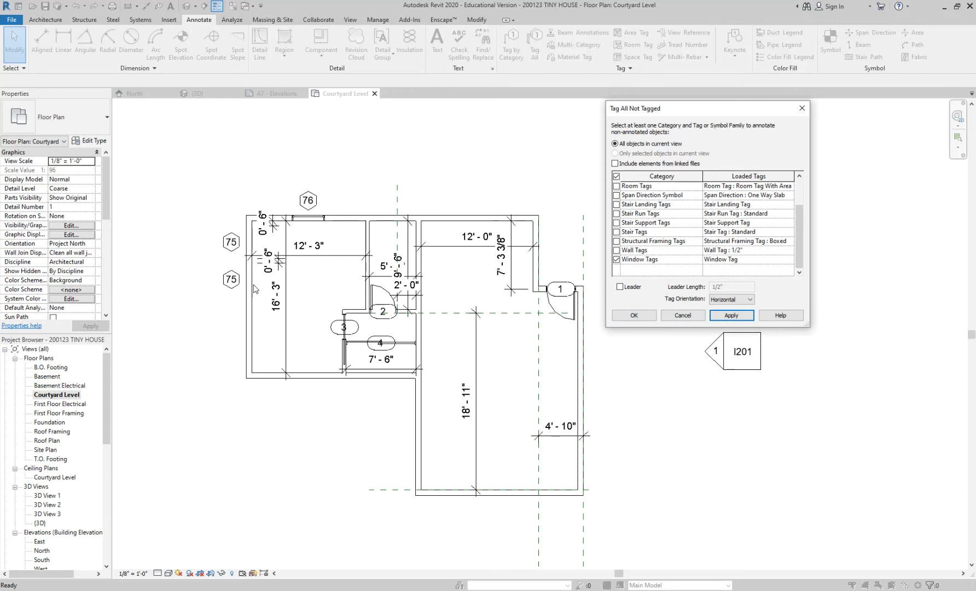
left_click(649, 317)
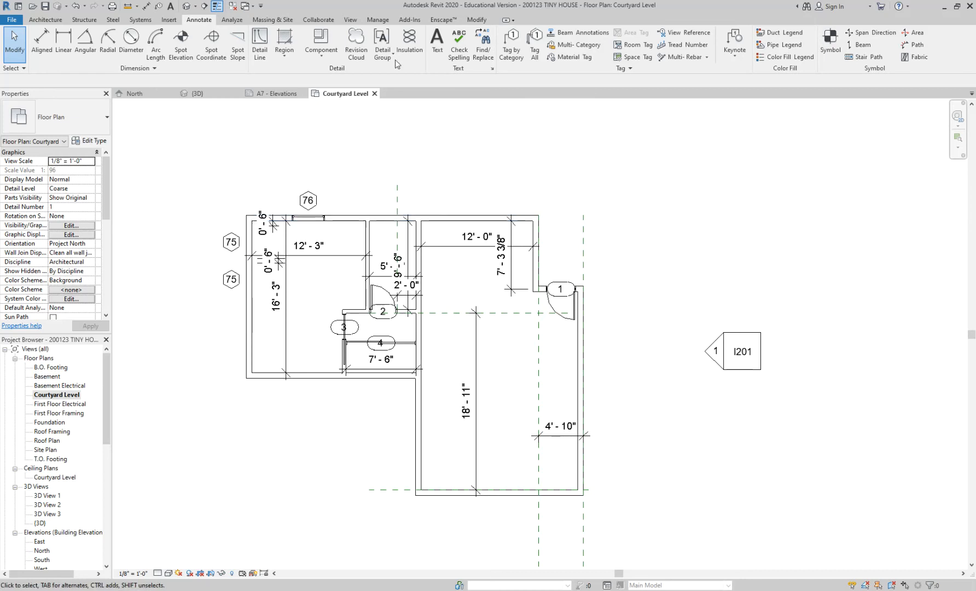
left_click(55, 21)
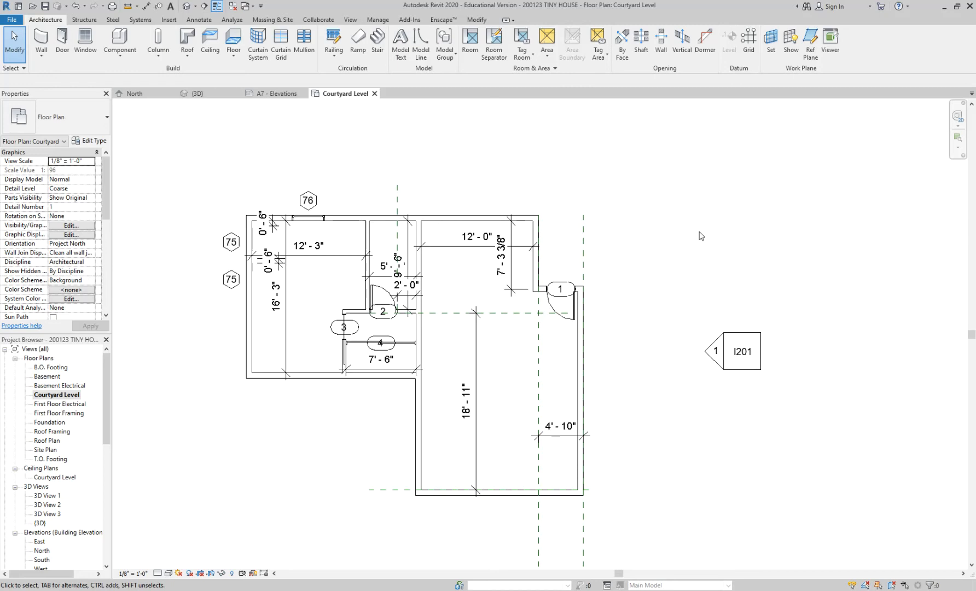
scroll(702, 236, "up", 1)
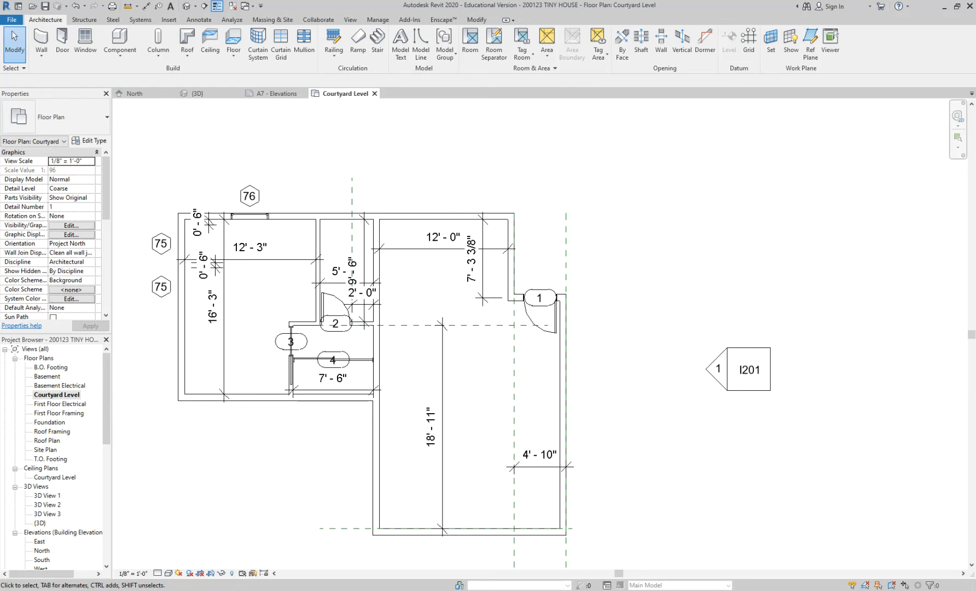
middle_click_drag(496, 192, 562, 175)
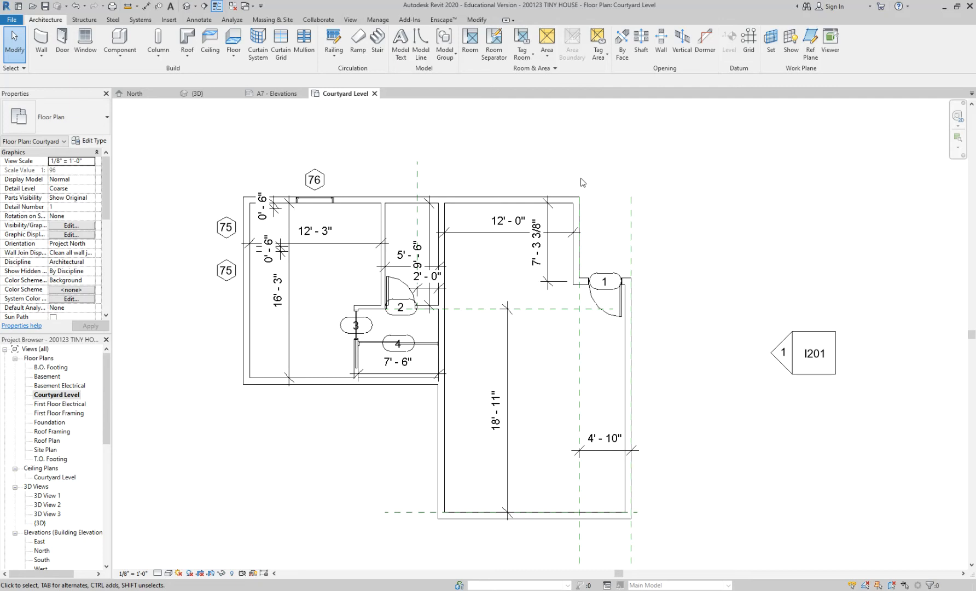
scroll(402, 401, "up", 2)
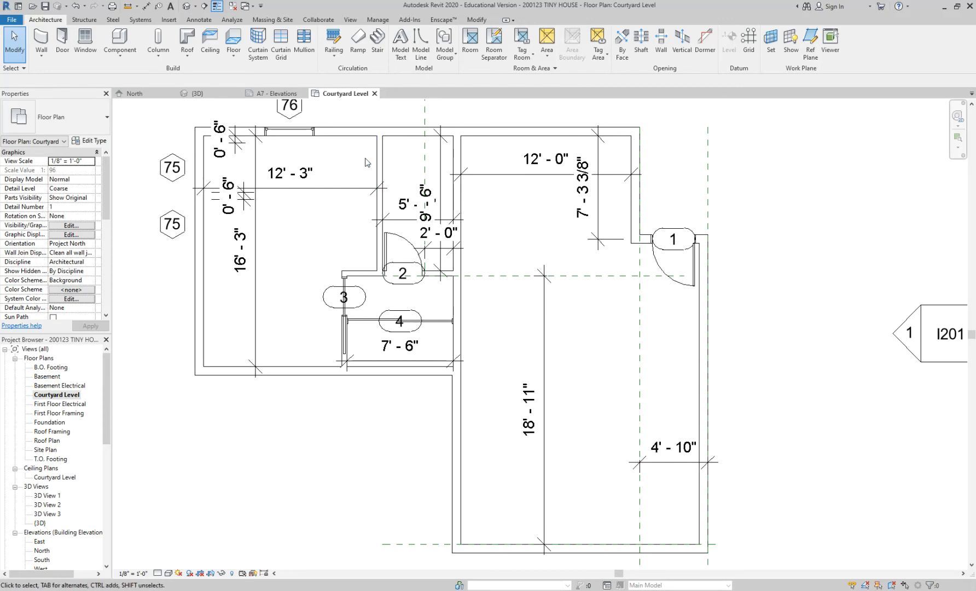
left_click(158, 574)
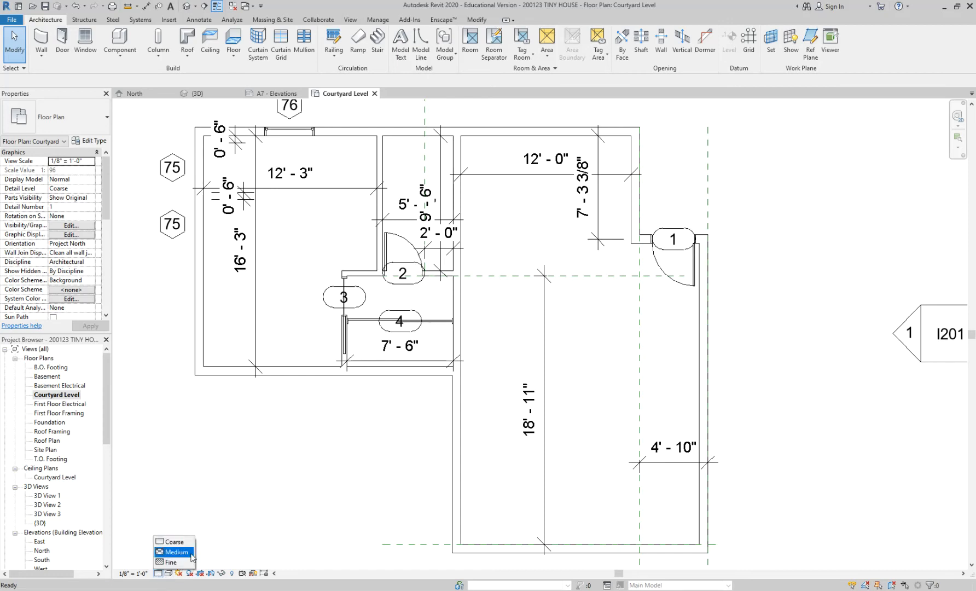
left_click(287, 485)
scroll(295, 317, "up", 1)
middle_click_drag(295, 317, 337, 355)
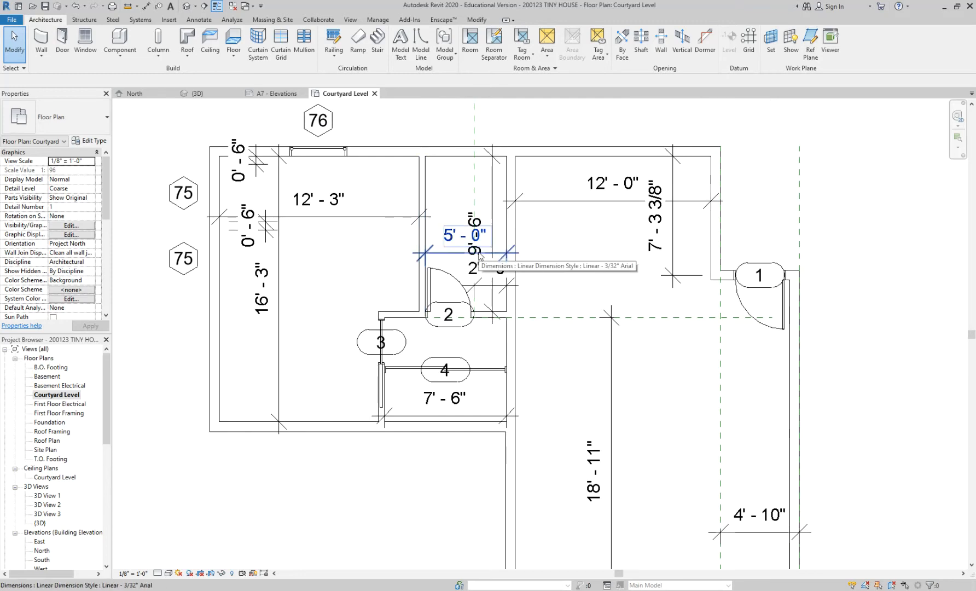
scroll(405, 189, "up", 2)
middle_click_drag(380, 193, 409, 195)
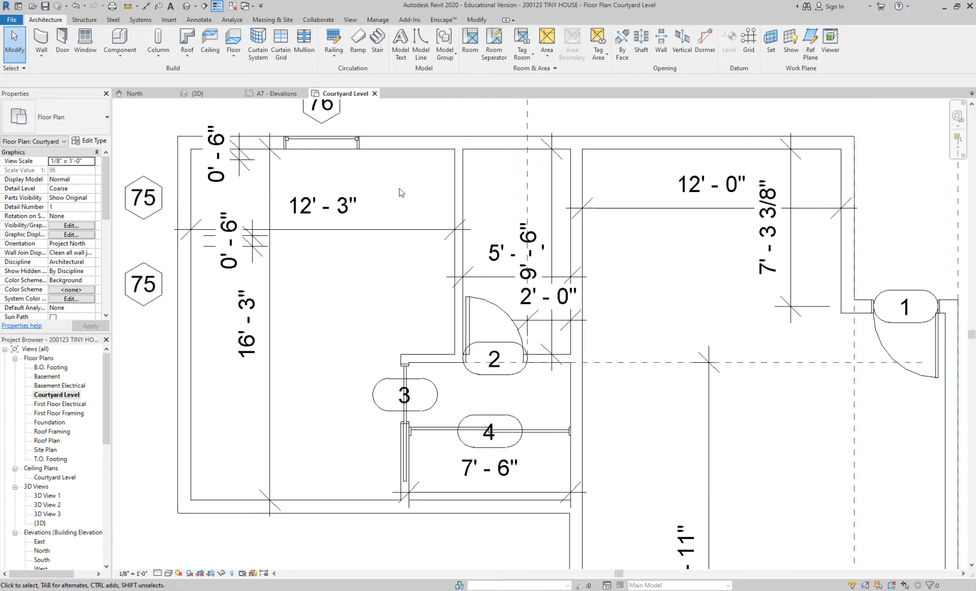
Set the Courtyard Level plan's detail level to Fine and inspect the exterior wall layers beside the window.
left_click(169, 573)
left_click(157, 573)
left_click(158, 573)
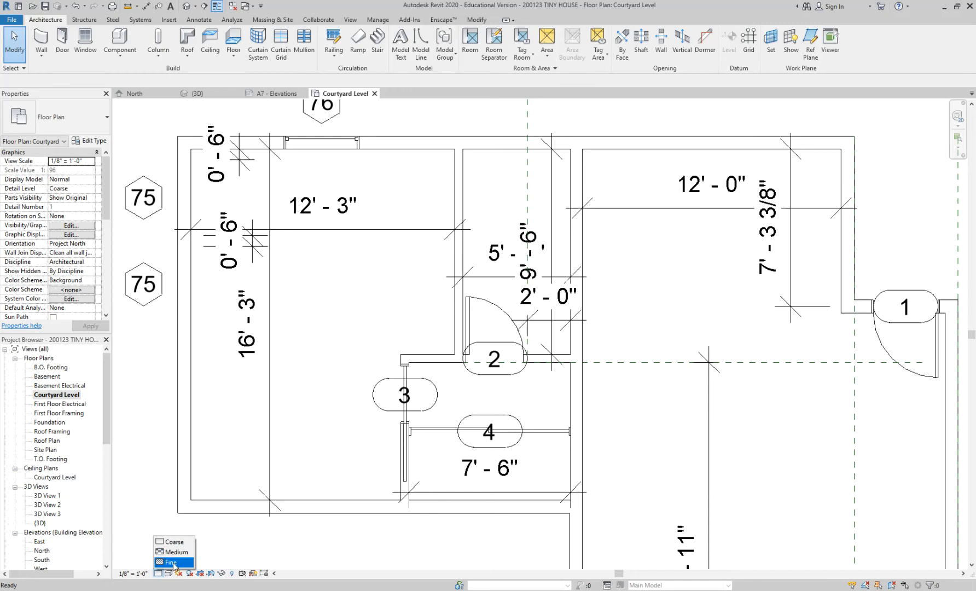
left_click(173, 563)
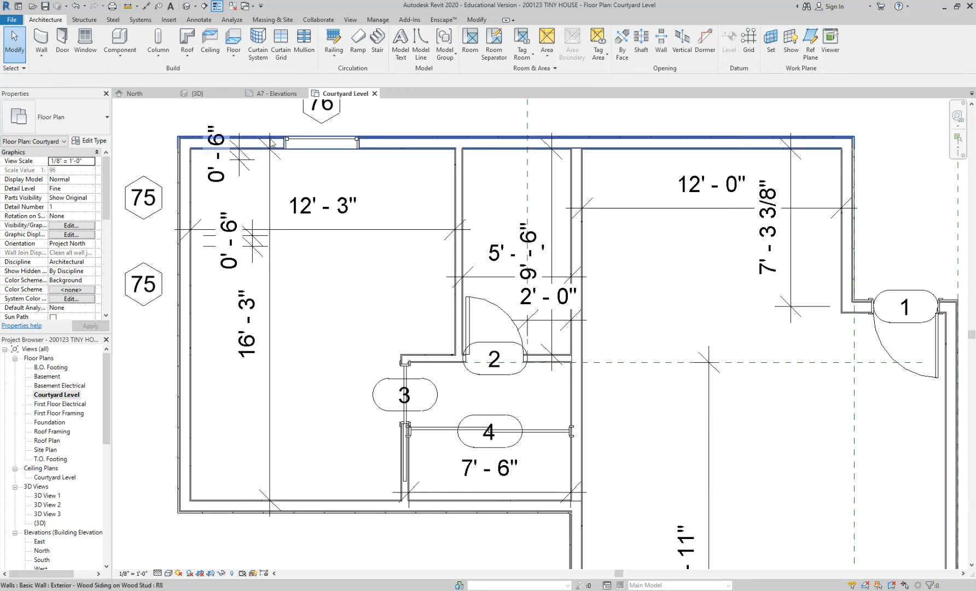
scroll(271, 143, "up", 5)
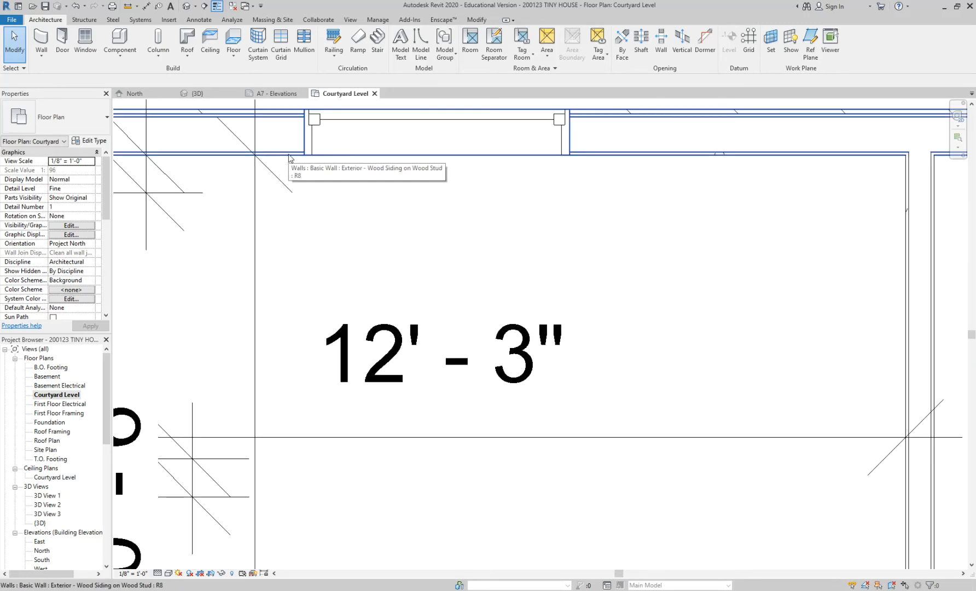
Toggle Thin Lines repeatedly to compare how the walls around window tag 76 display with and without their line weights.
middle_click_drag(290, 143, 333, 187)
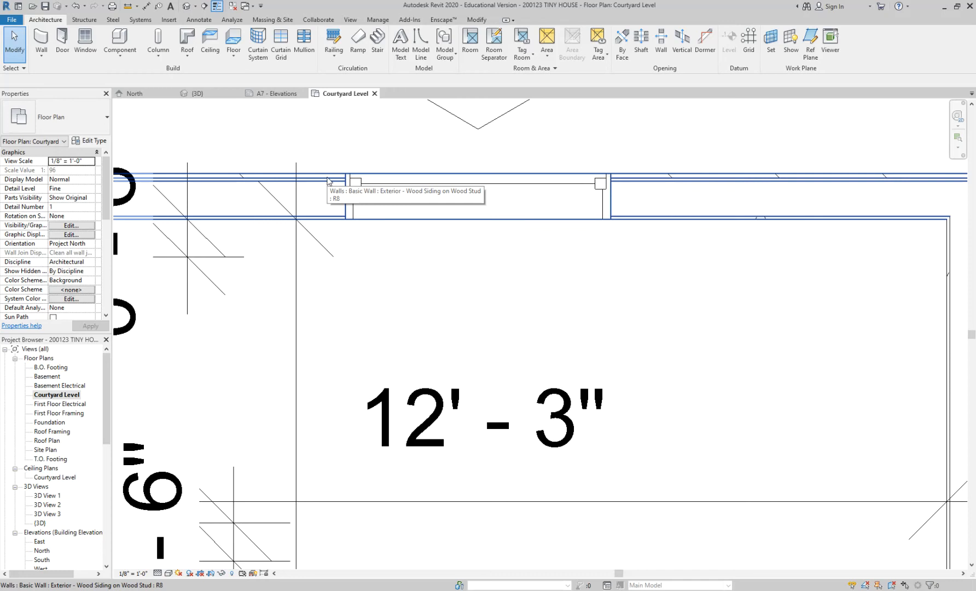
scroll(375, 257, "down", 5)
scroll(302, 316, "up", 1)
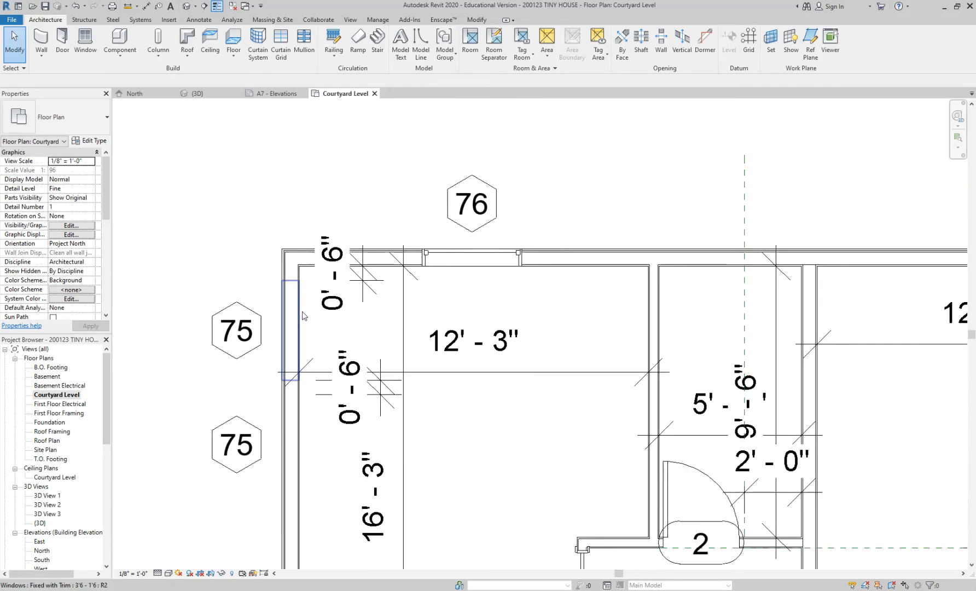
scroll(303, 315, "up", 1)
key("t")
key("l")
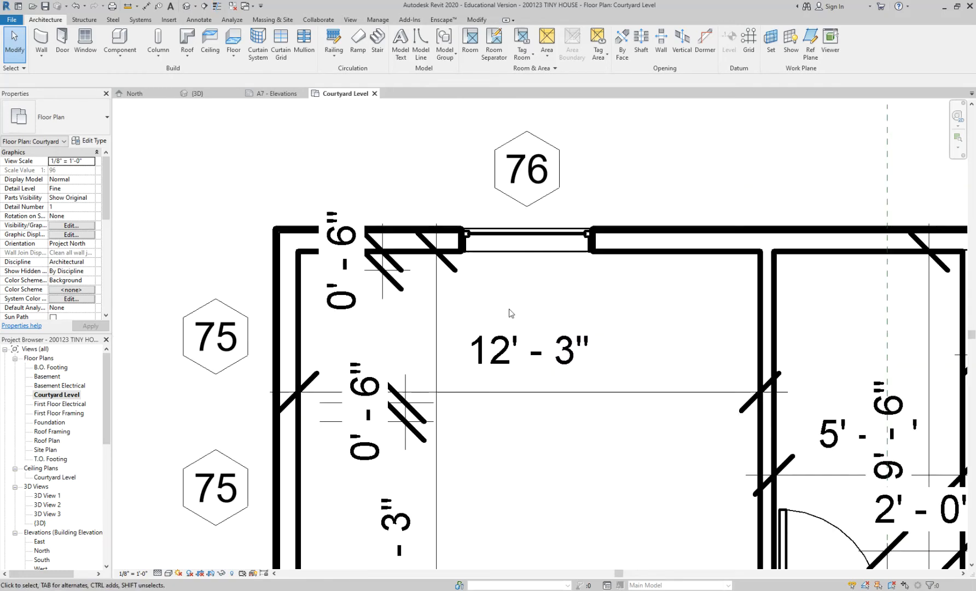
key("t")
key("l")
key("t")
key("l")
key("t")
key("l")
key("t")
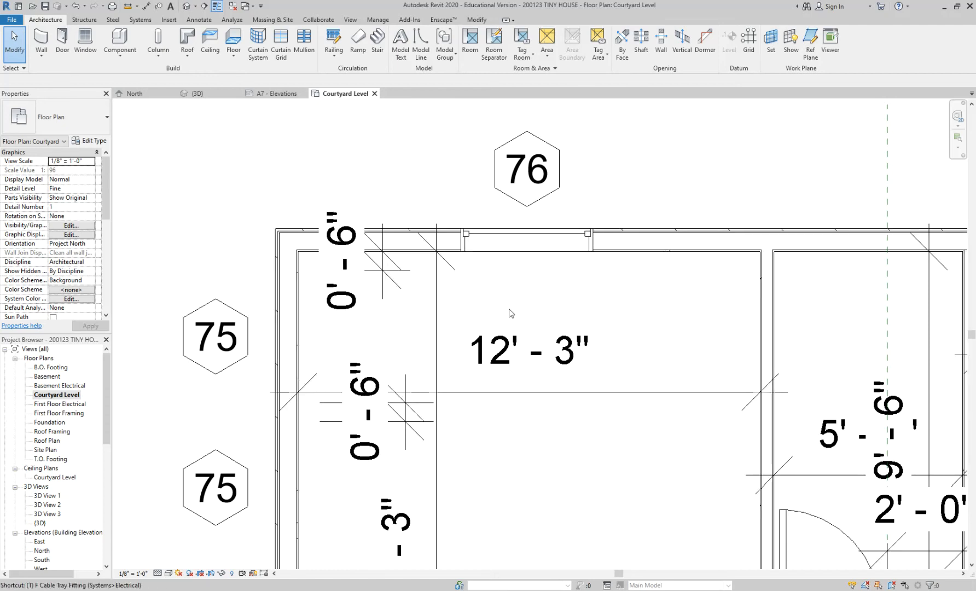
key("l")
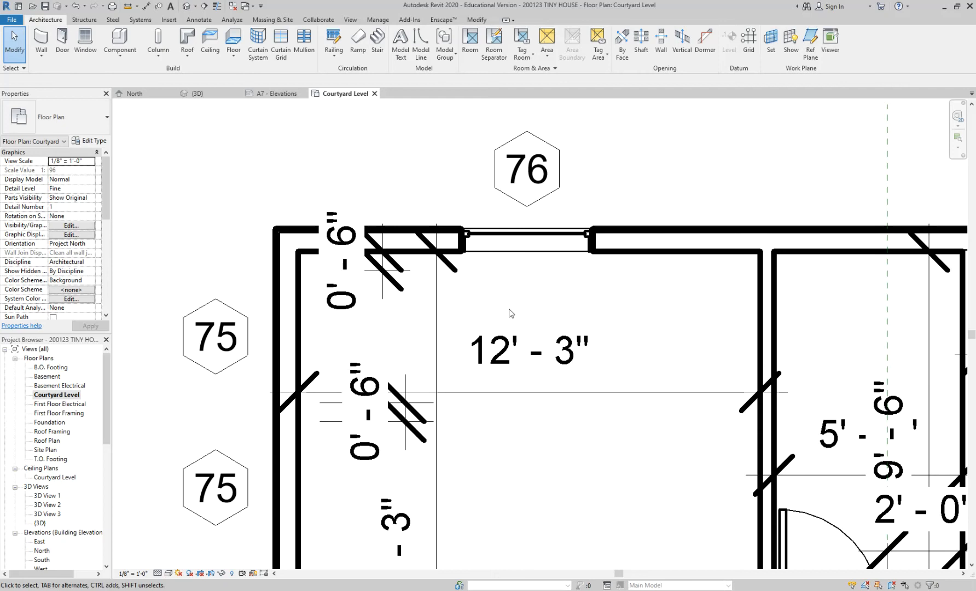
key("t")
key("l")
key("t")
key("l")
Inspect the wall layers and jamb beside window tag 76 close up with Thin Lines off and on, leaving Thin Lines on.
scroll(437, 235, "up", 5)
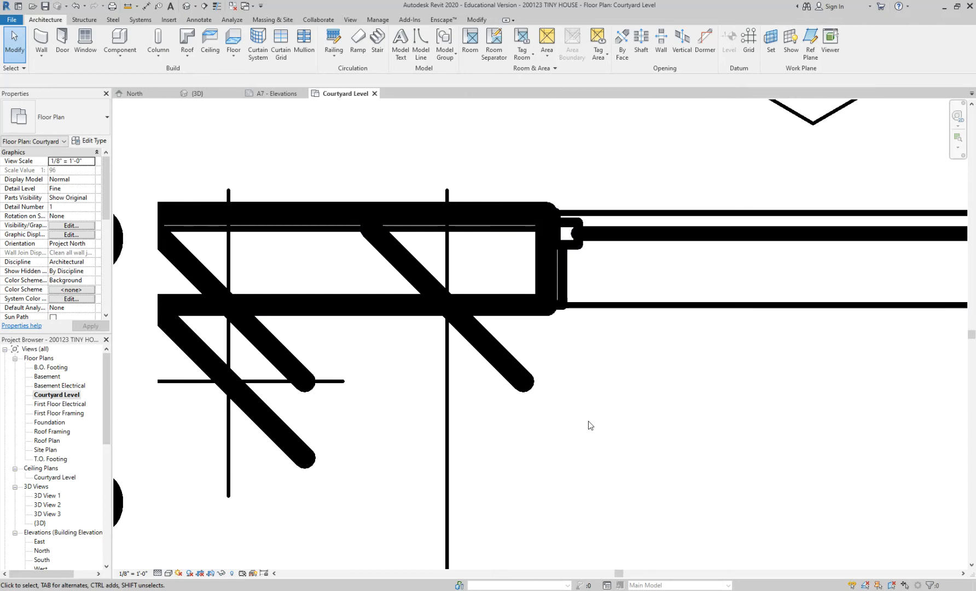
key("t")
key("l")
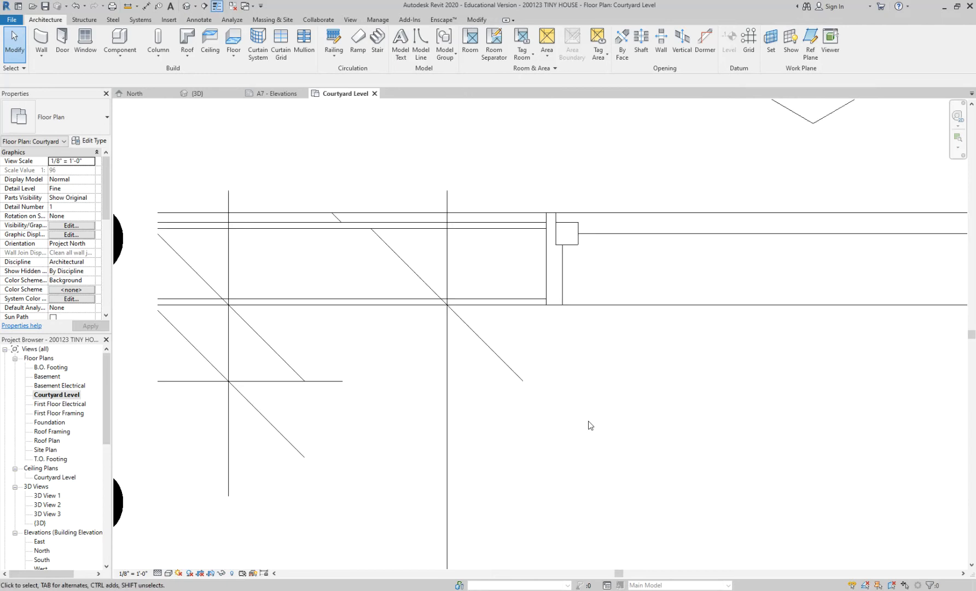
key("t")
key("l")
scroll(600, 341, "down", 4)
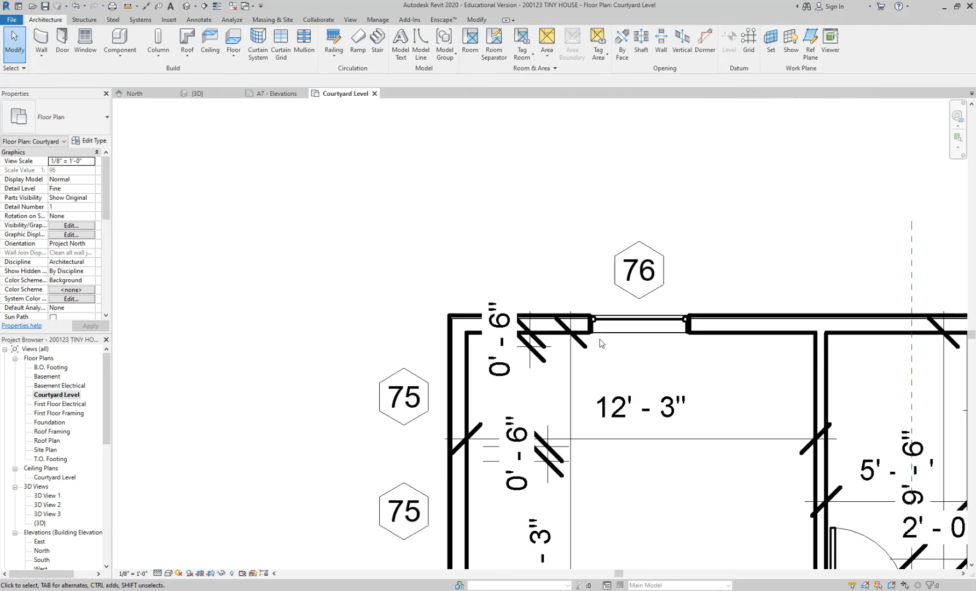
scroll(498, 362, "up", 3)
scroll(435, 300, "down", 3)
scroll(435, 300, "down", 2)
scroll(563, 355, "up", 2)
key("t")
key("l")
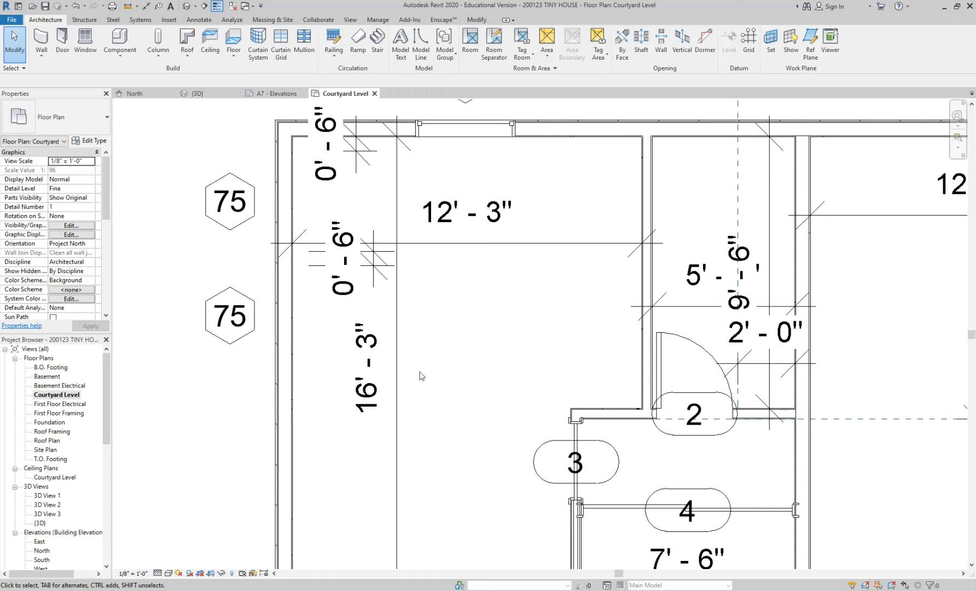
Check which layer references of the west exterior wall the Aligned dimension can pick with Thin Lines on, without placing a dimension.
scroll(304, 188, "up", 2)
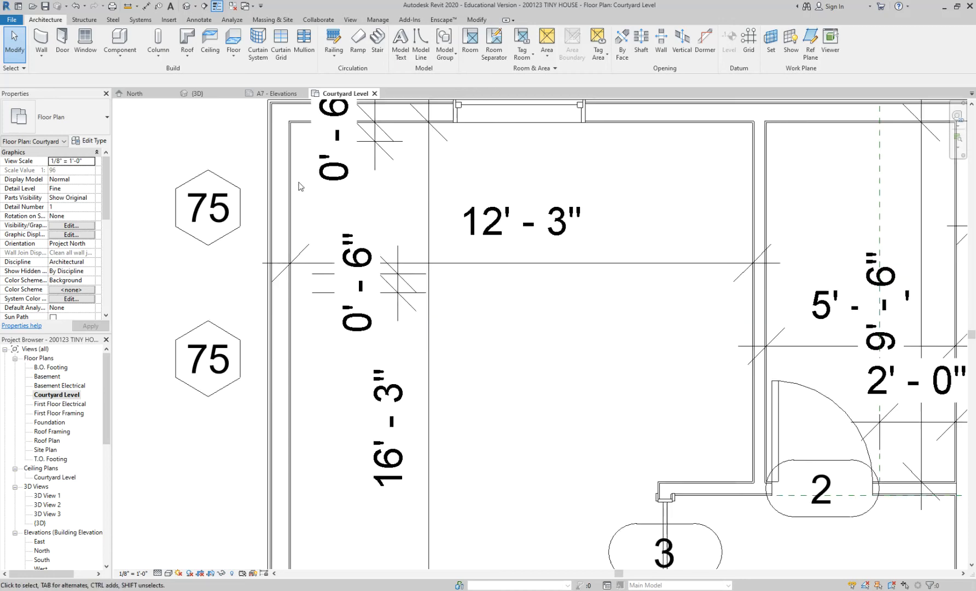
key("d")
key("i")
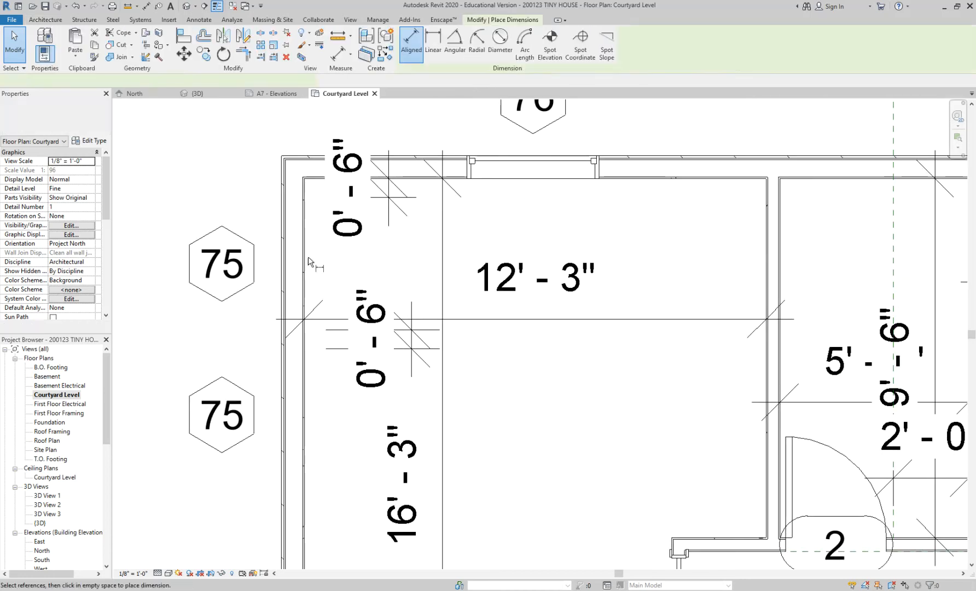
scroll(290, 262, "up", 2)
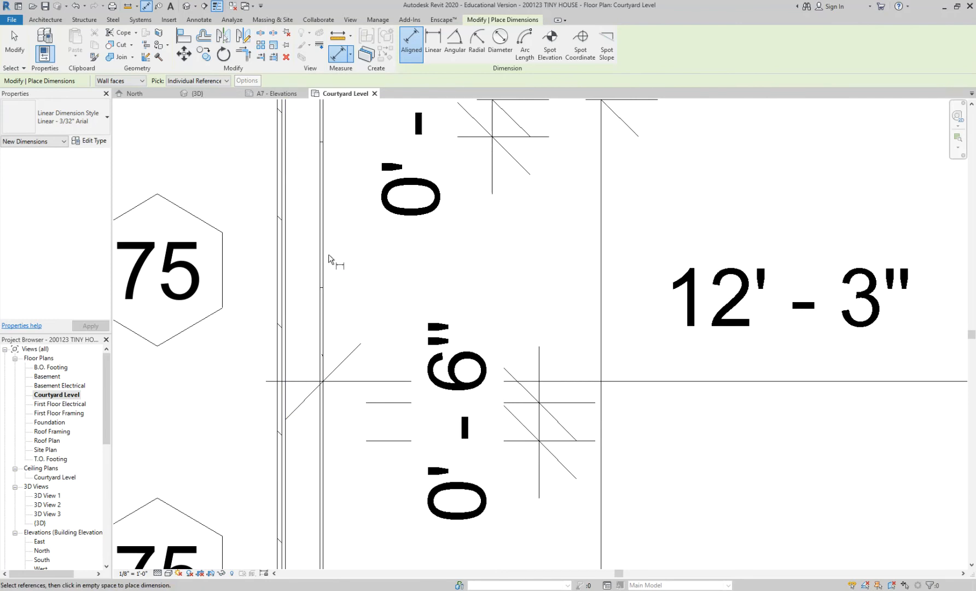
key("Tab")
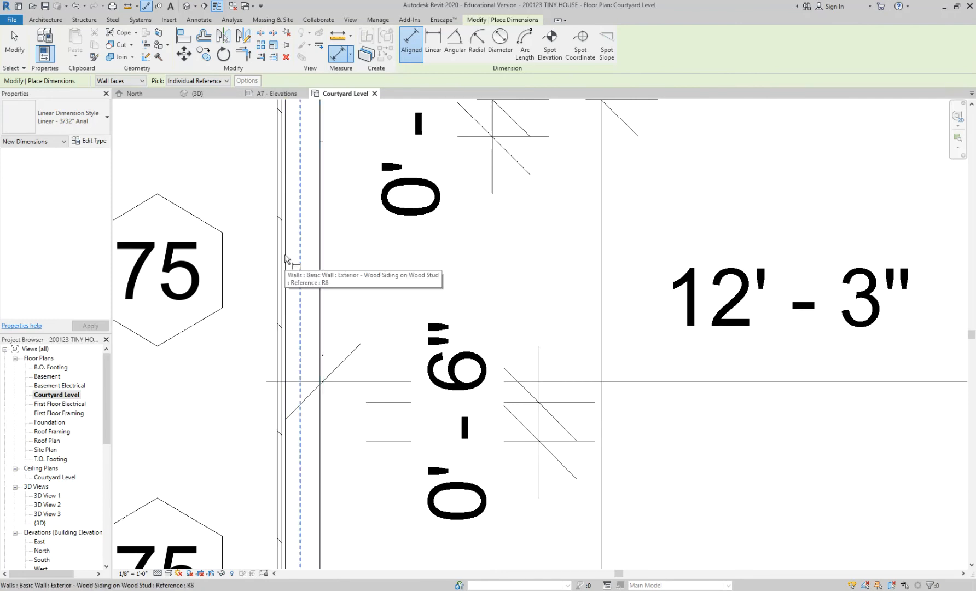
key("Escape")
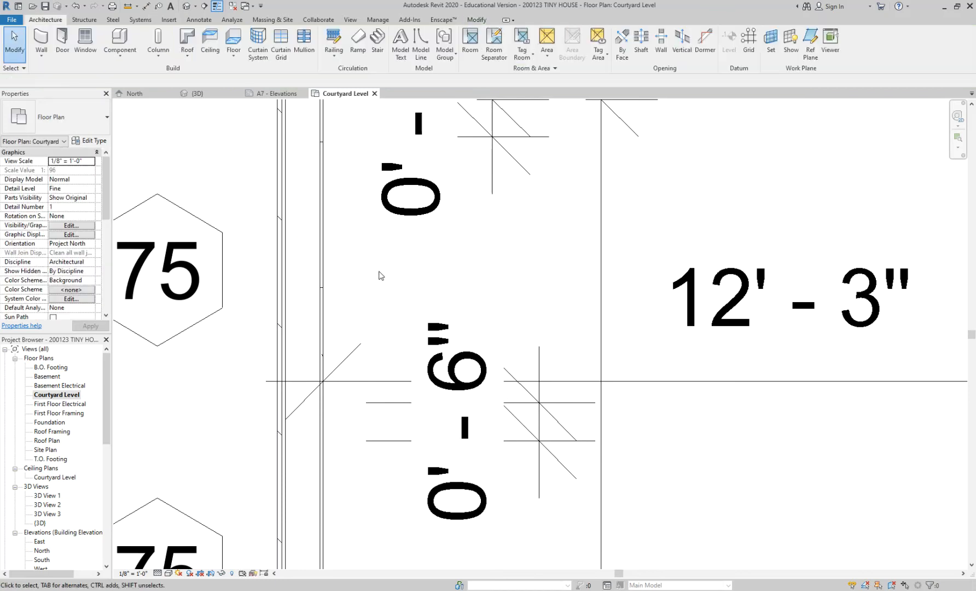
Turn Thin Lines off and check the same west wall's references with the Aligned dimension, without placing a dimension.
key("t")
key("l")
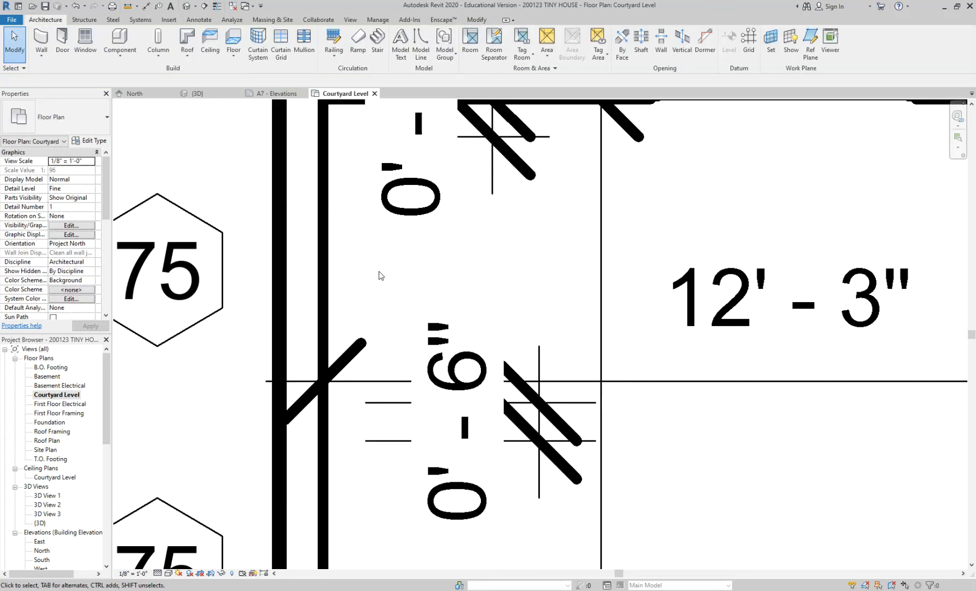
key("d")
key("i")
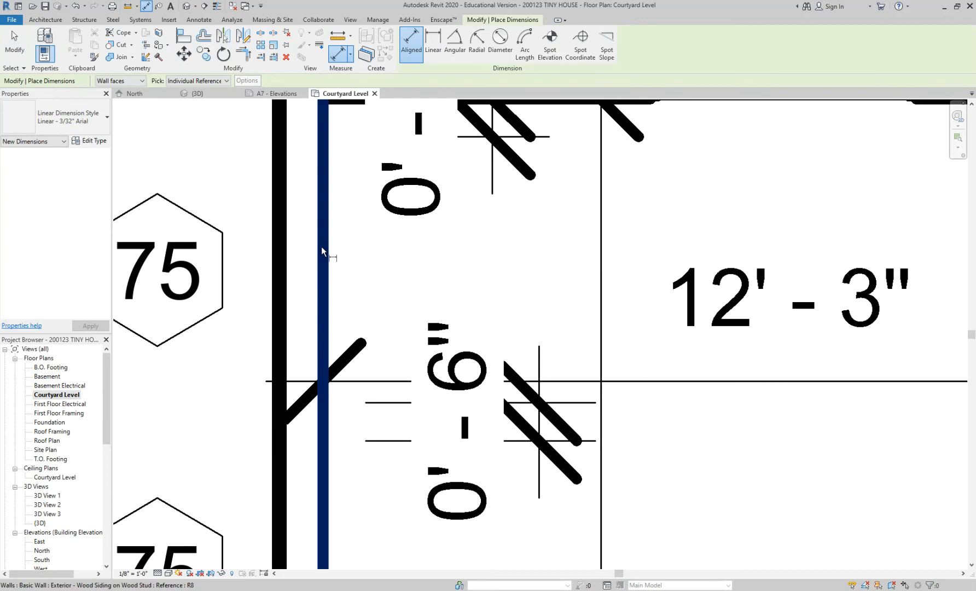
key("Tab")
key("Tab")
key("Tab")
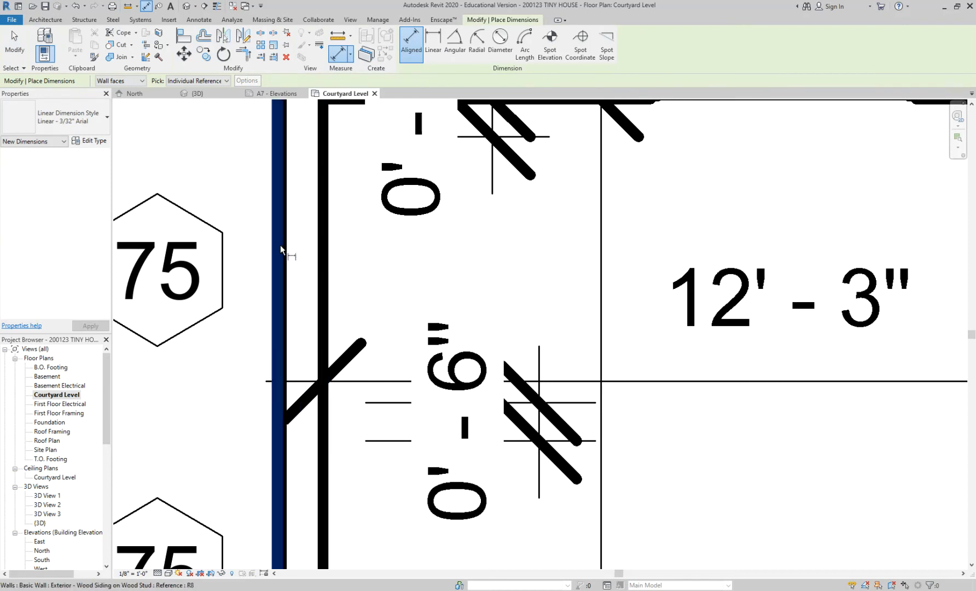
left_click(280, 245)
key("Escape")
key("Escape")
scroll(351, 256, "down", 3)
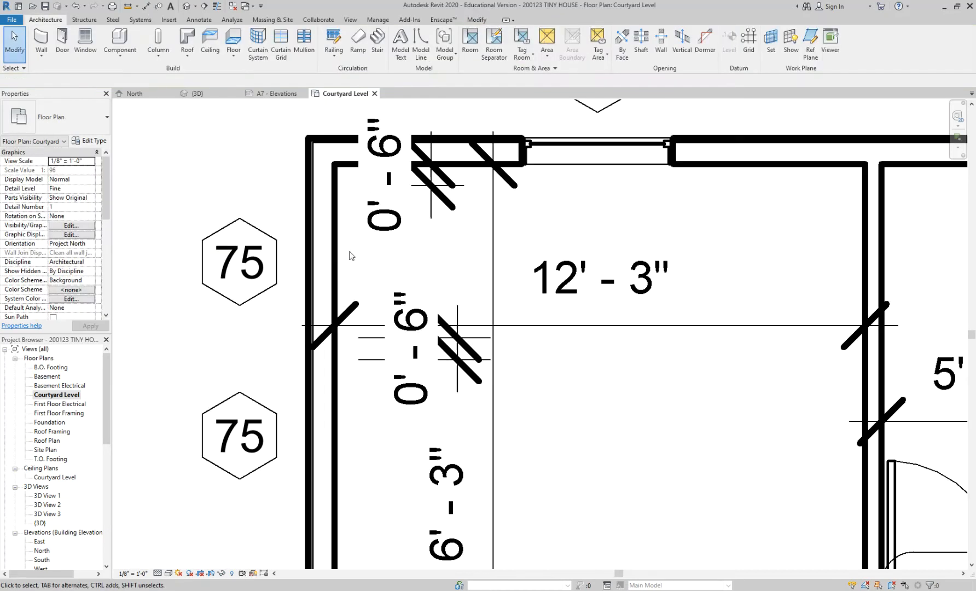
Turn Thin Lines back on and set the Courtyard Level plan's detail level to Coarse.
key("t")
key("l")
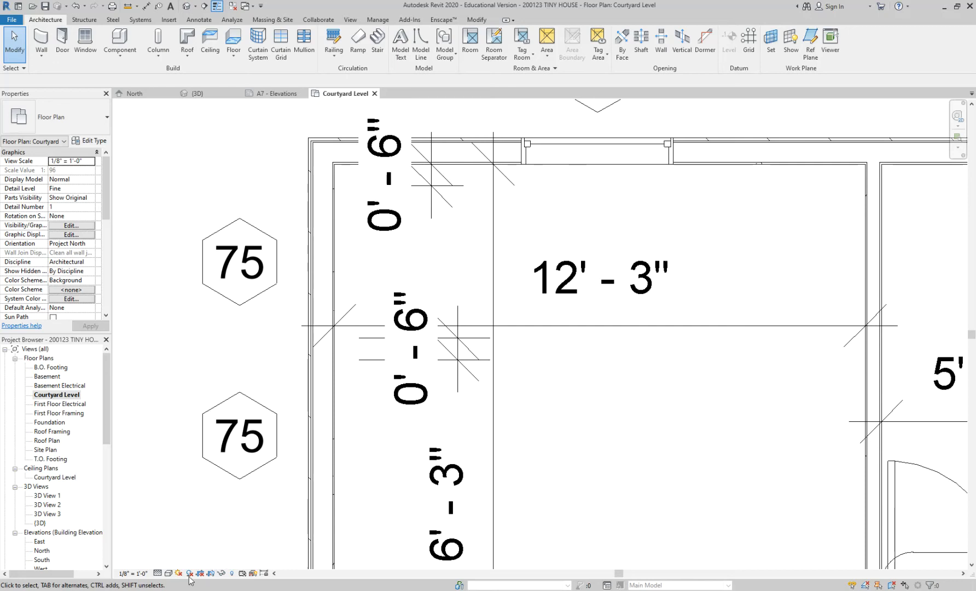
left_click(158, 573)
left_click(174, 541)
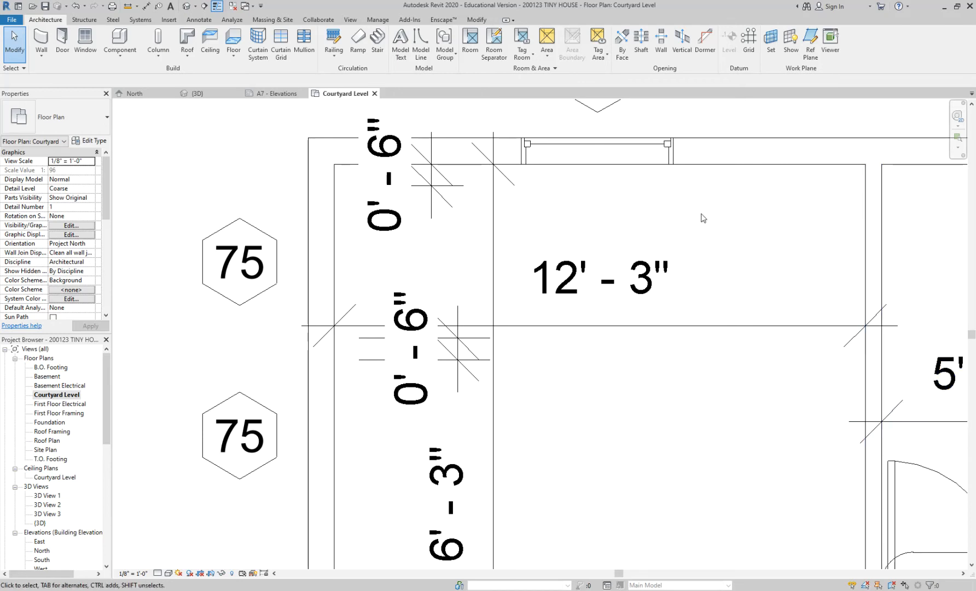
Preview a horizontal section across the house from west to east and from east to west, cancelling each before placement.
scroll(699, 218, "down", 6)
scroll(785, 241, "up", 3)
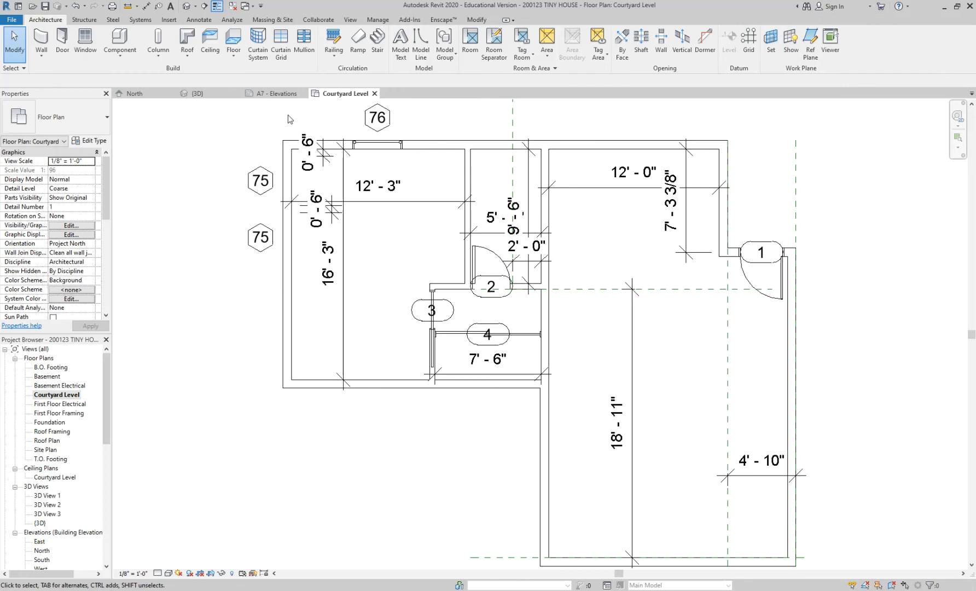
left_click(204, 8)
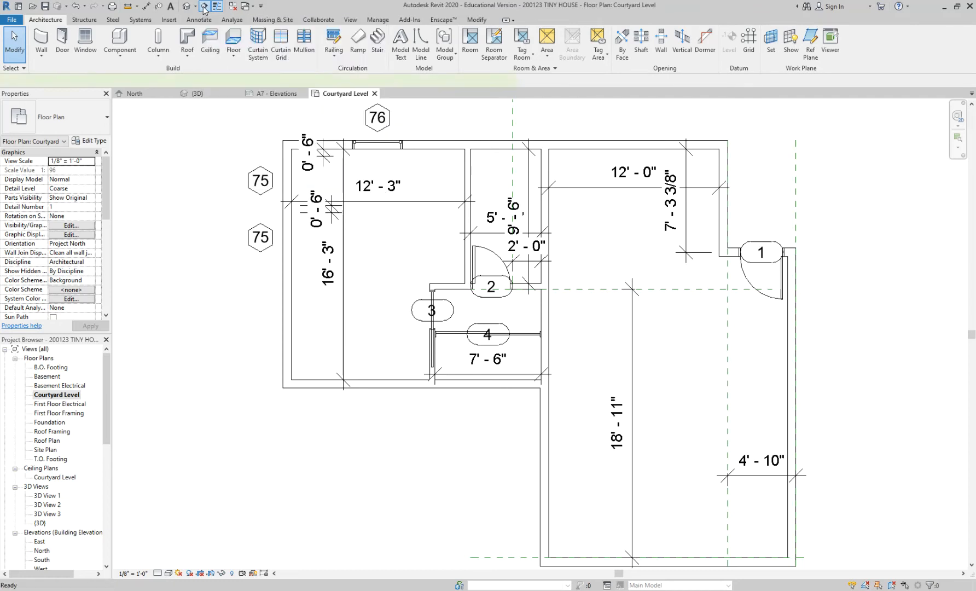
left_click(245, 335)
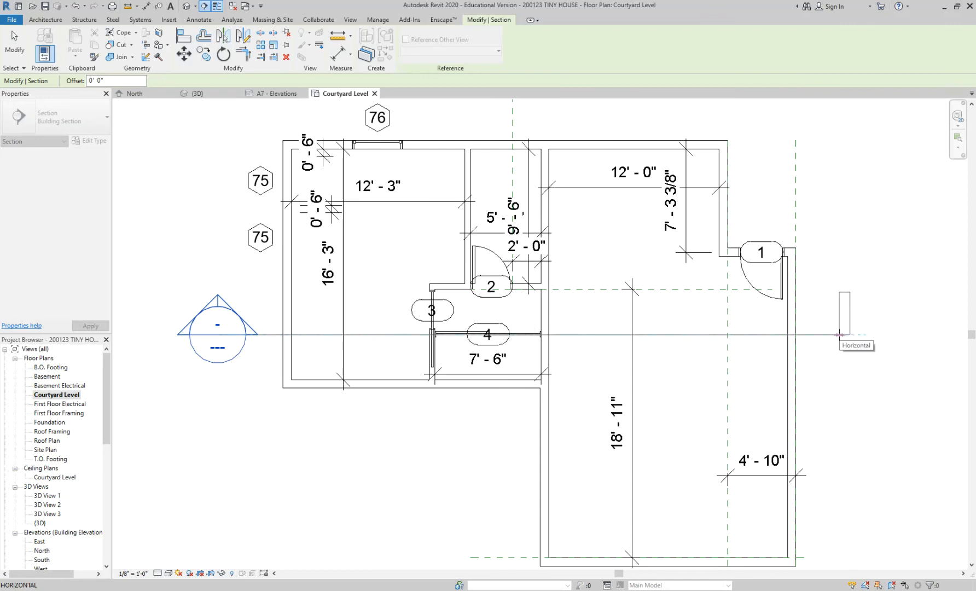
key("Escape")
left_click(844, 336)
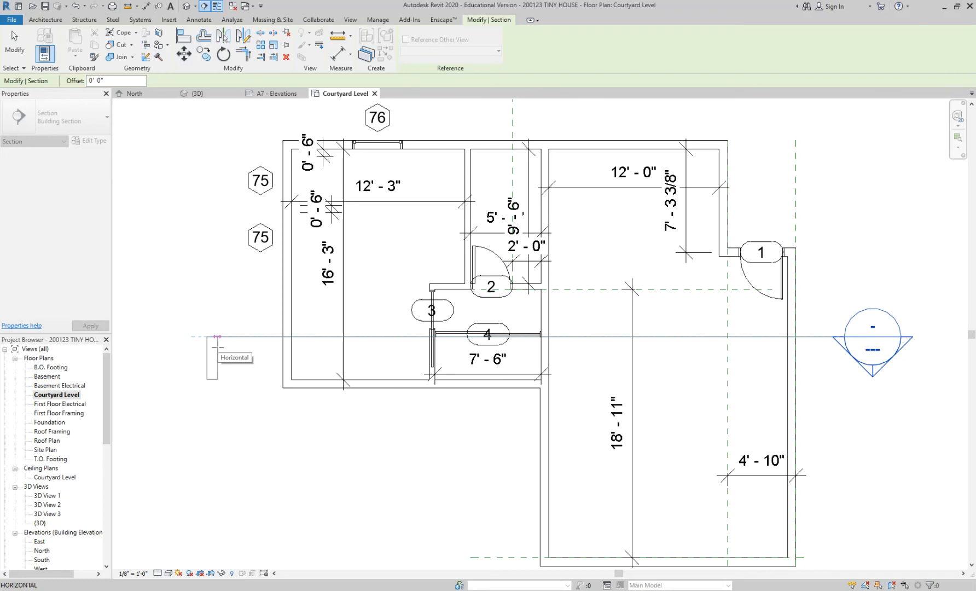
key("Escape")
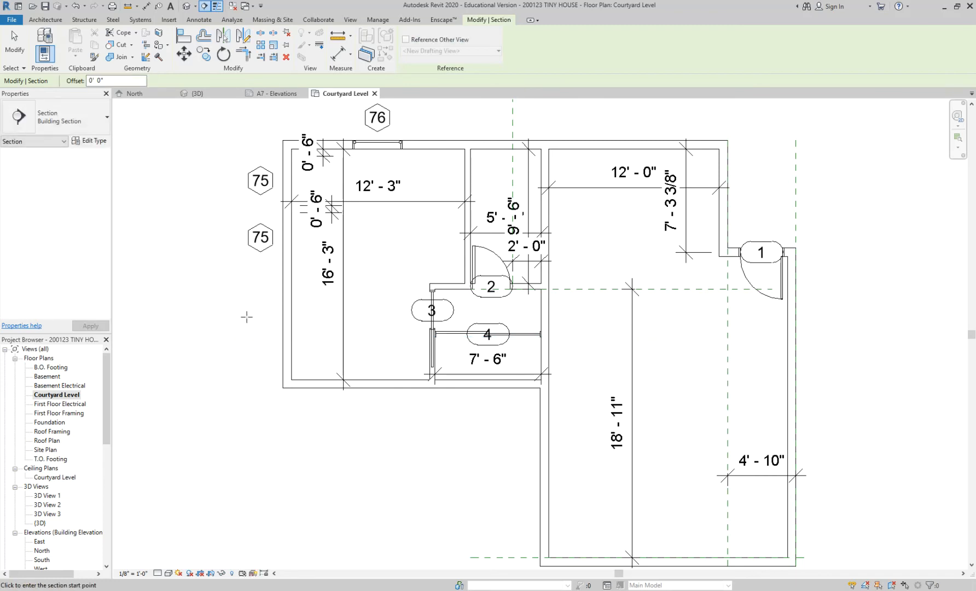
Draw a horizontal building section from west of the house through door 3 to just past the east wall, looking north.
left_click(247, 316)
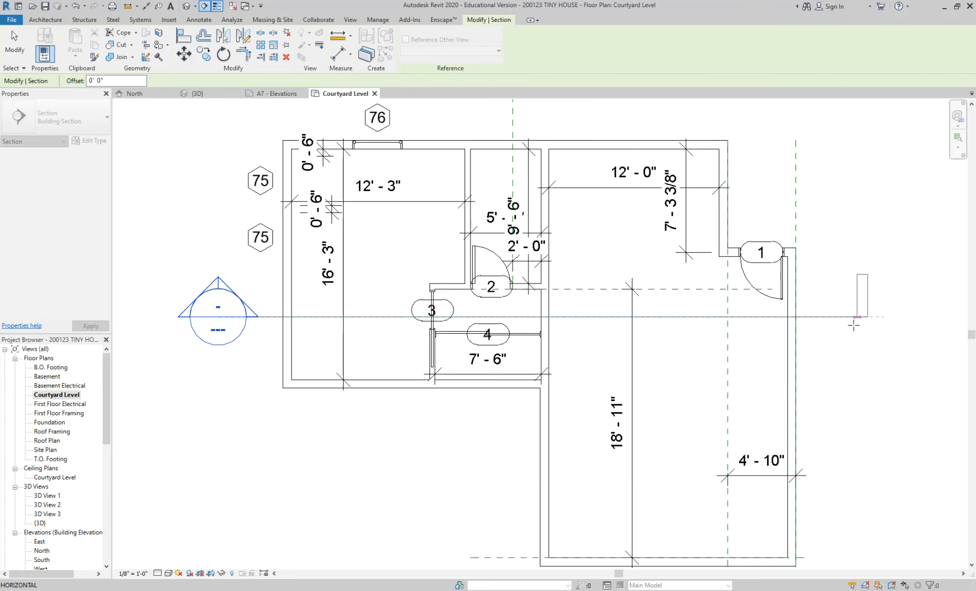
left_click(827, 318)
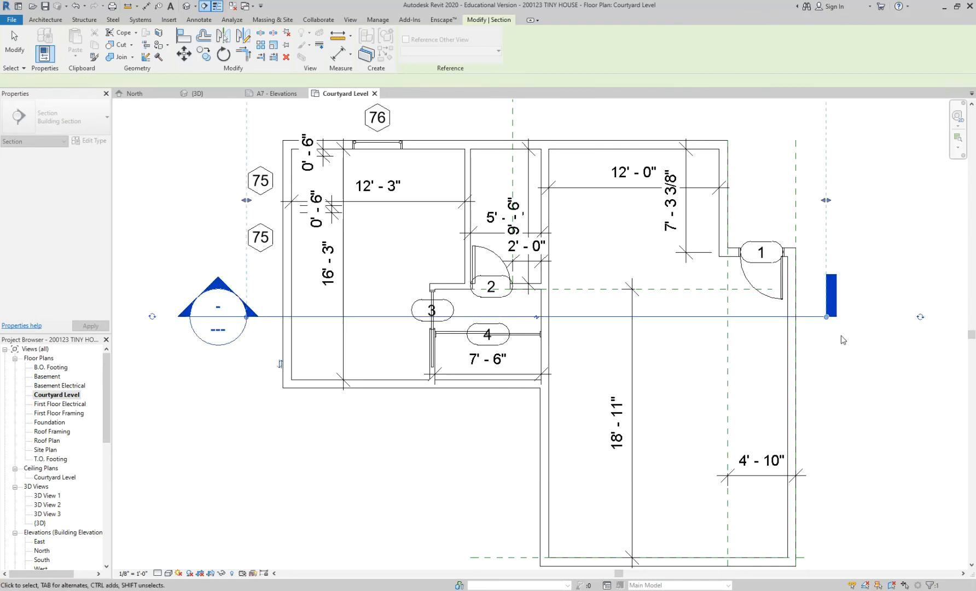
left_click(843, 339)
scroll(842, 333, "down", 1)
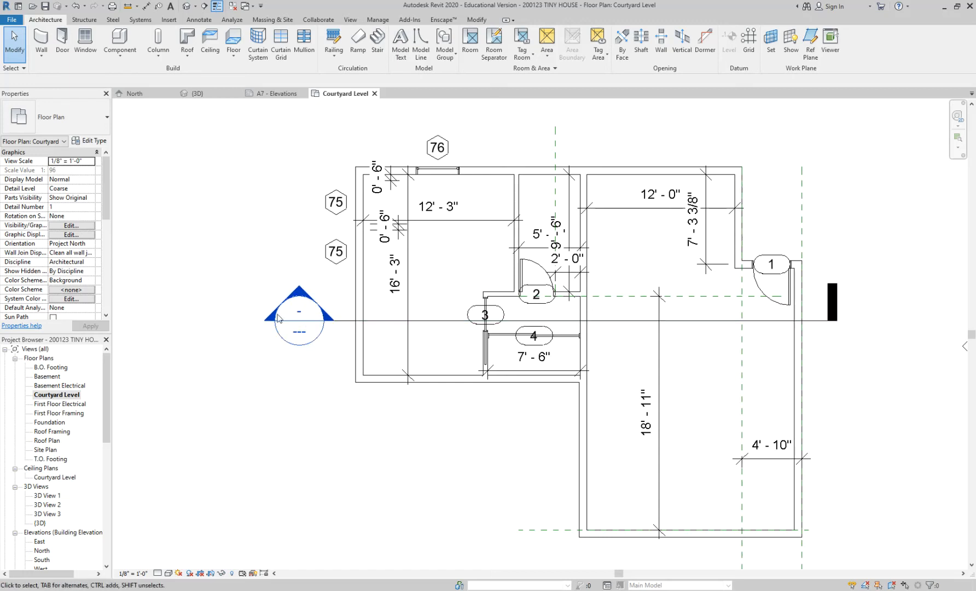
Flip the building section's viewing direction to the south and back to the north.
scroll(240, 356, "down", 2)
scroll(241, 355, "up", 3)
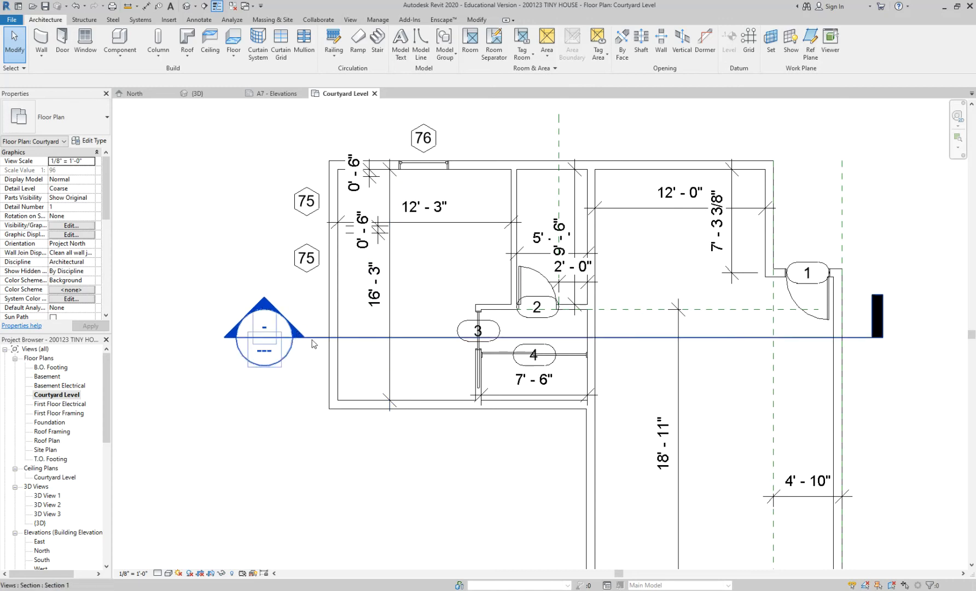
scroll(298, 336, "down", 2)
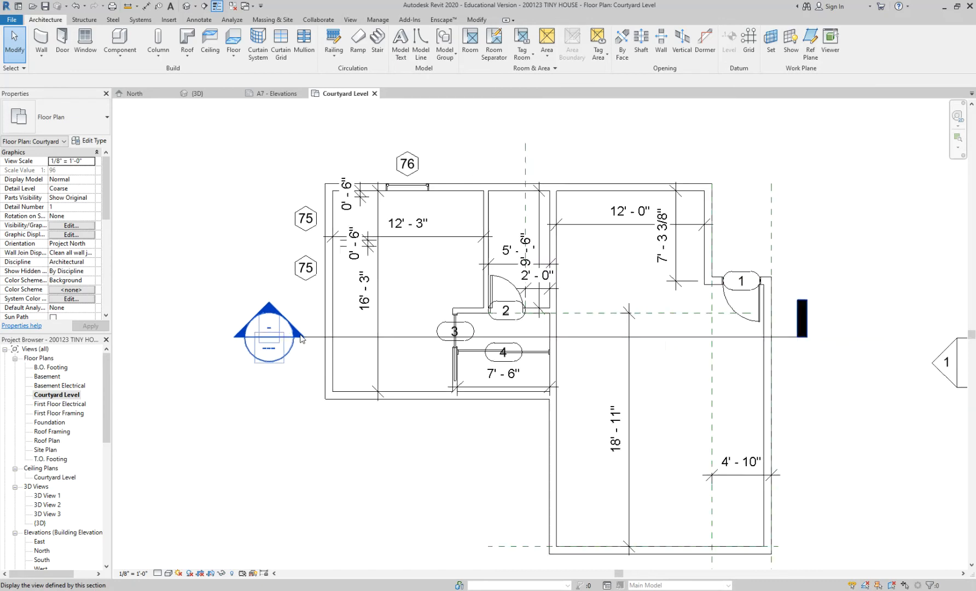
left_click(678, 336)
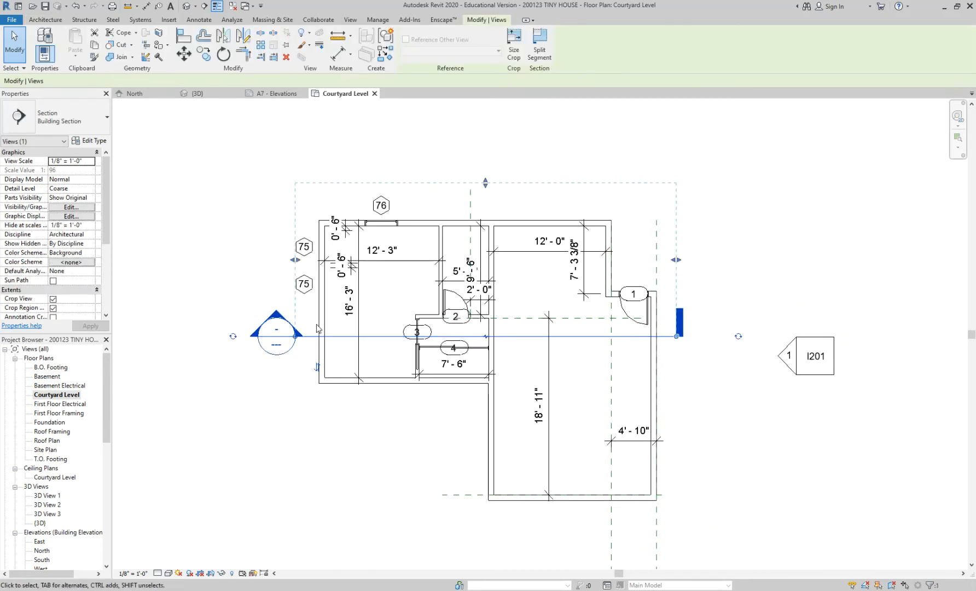
scroll(293, 335, "up", 1)
left_click(321, 382)
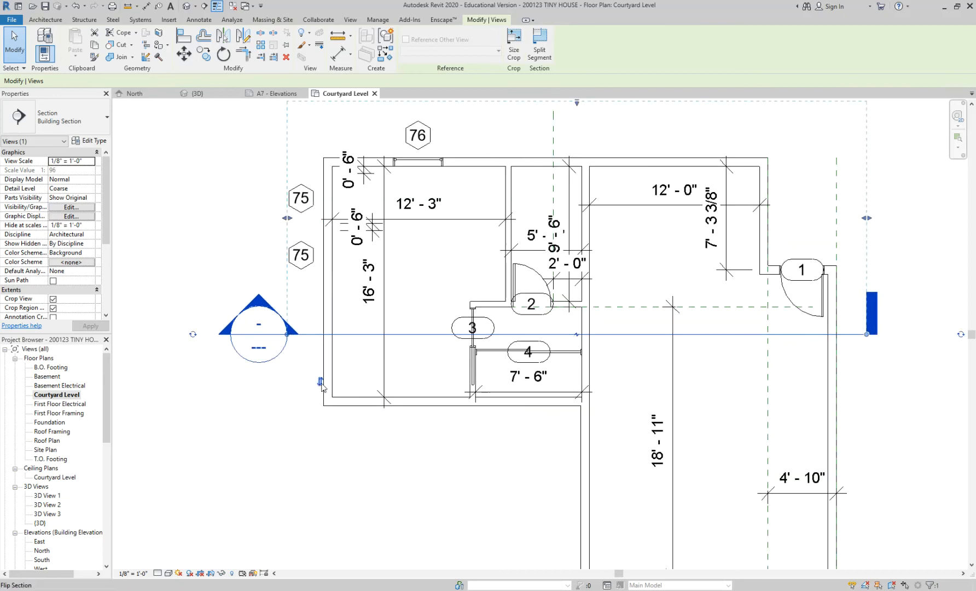
scroll(320, 386, "up", 1)
scroll(320, 388, "down", 2)
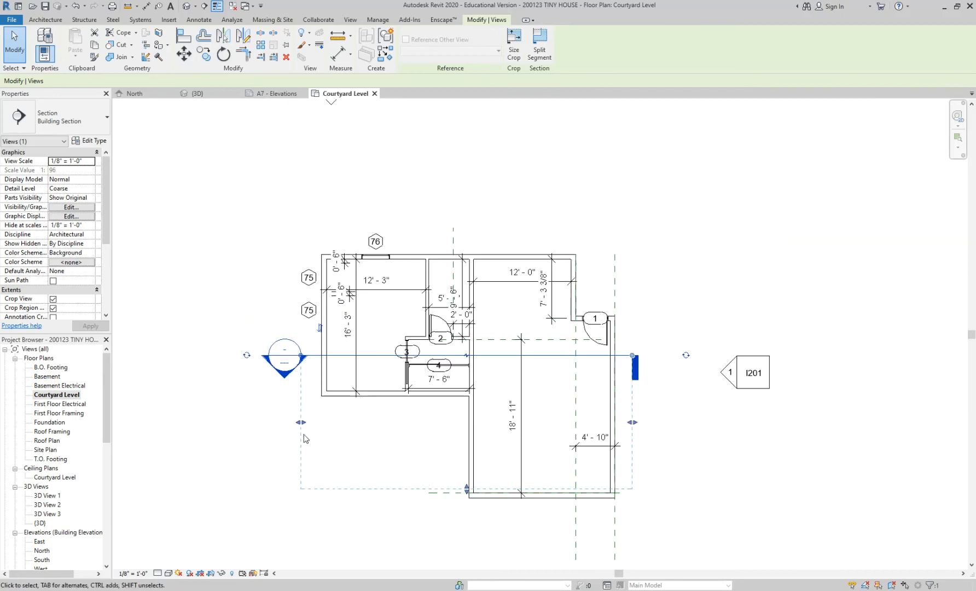
left_click(321, 328)
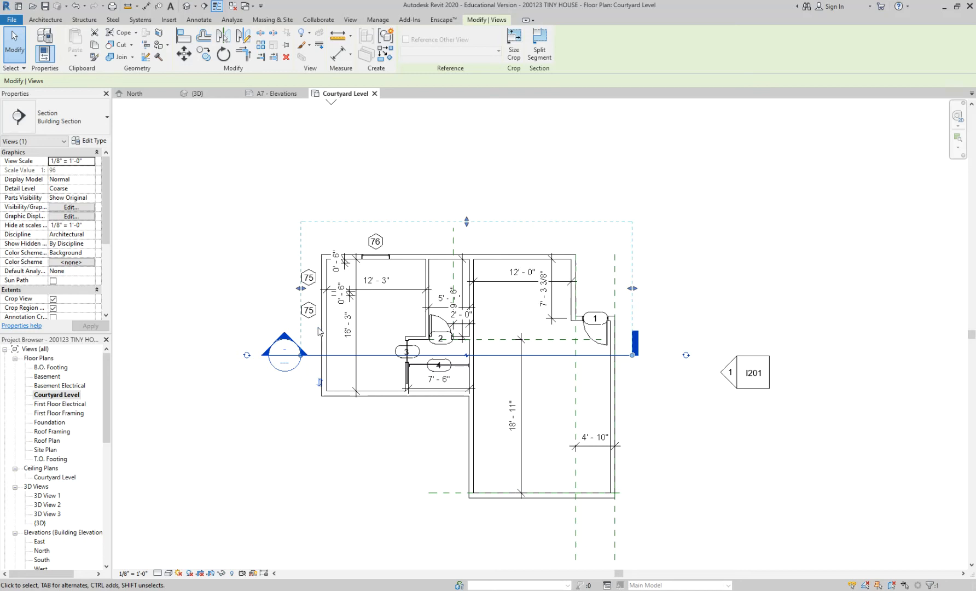
Cycle the end symbols of the horizontal building section until both its west and east ends carry a section head.
left_click(247, 355)
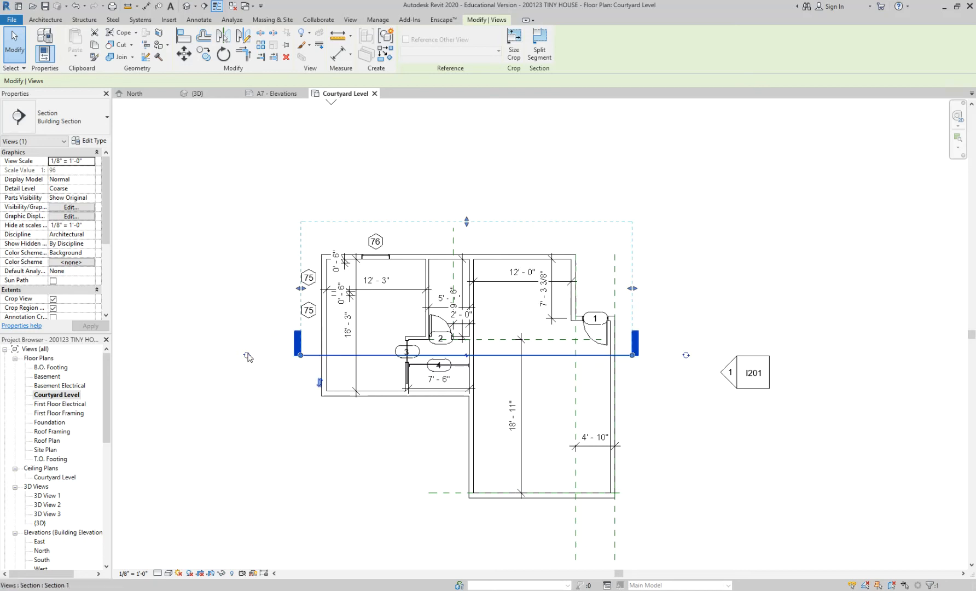
left_click(246, 355)
left_click(246, 355)
scroll(246, 355, "up", 1)
left_click(827, 357)
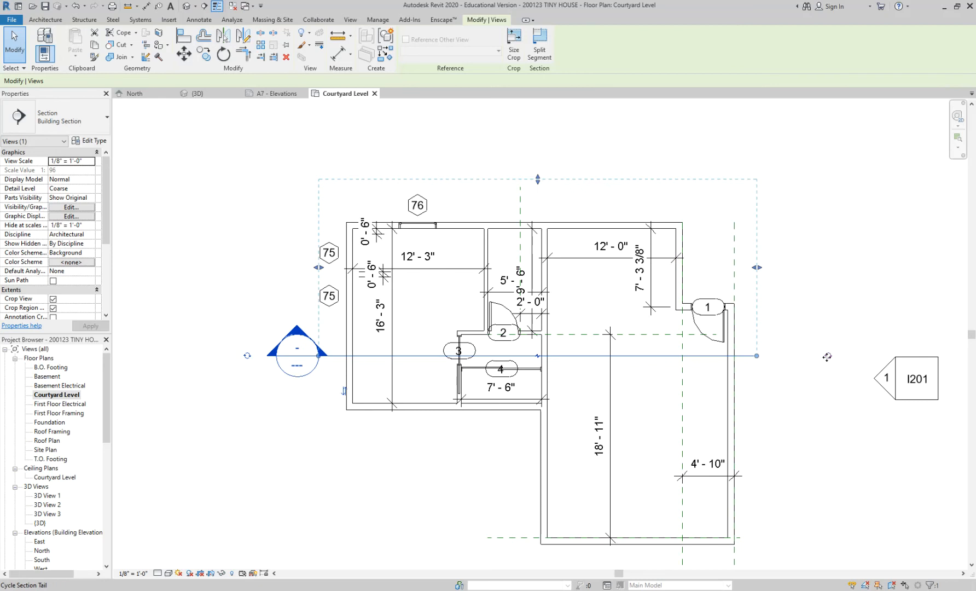
left_click(827, 356)
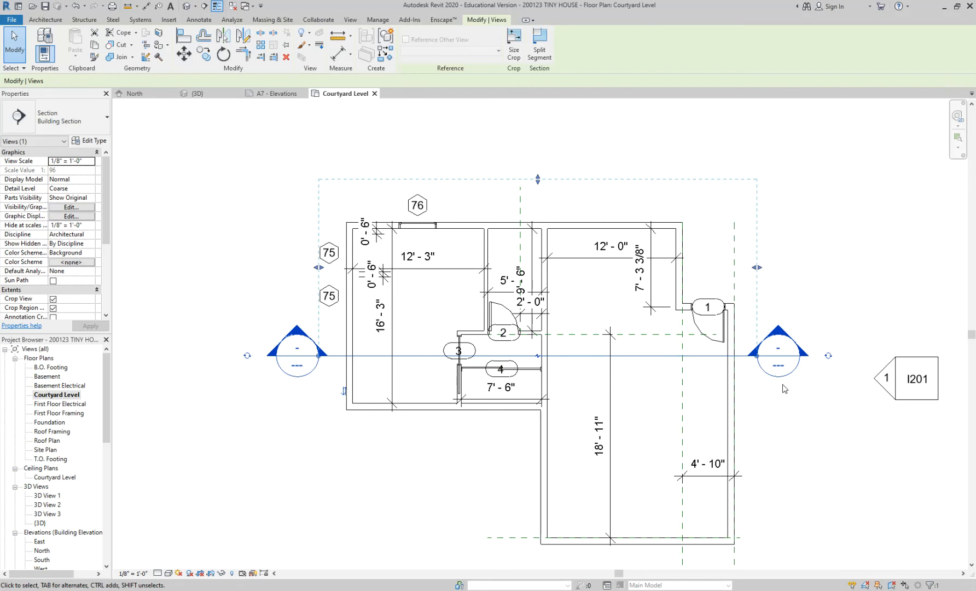
left_click(801, 398)
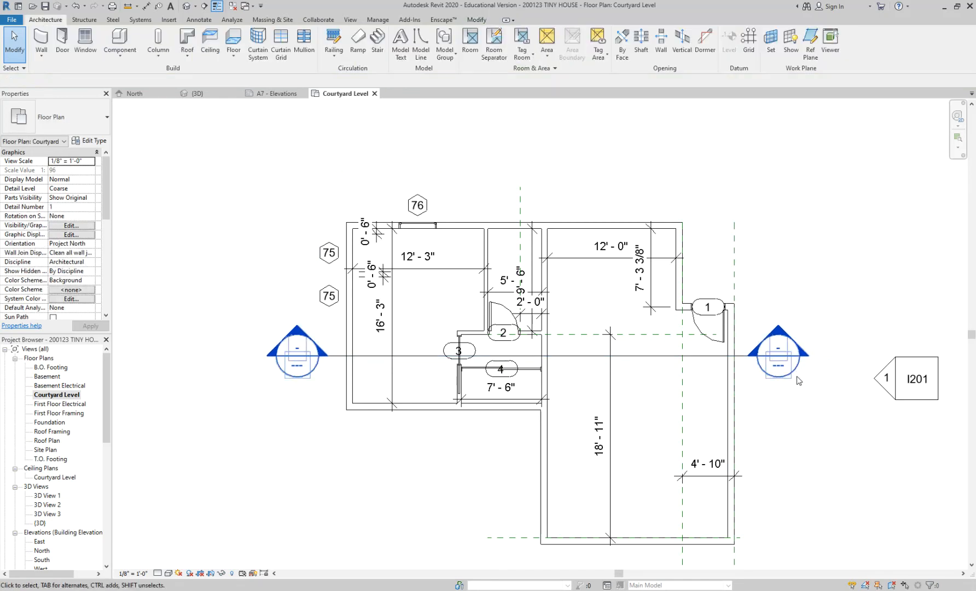
Cycle the horizontal section's east end symbol through its options and restore the section head there.
left_click(739, 357)
left_click(828, 356)
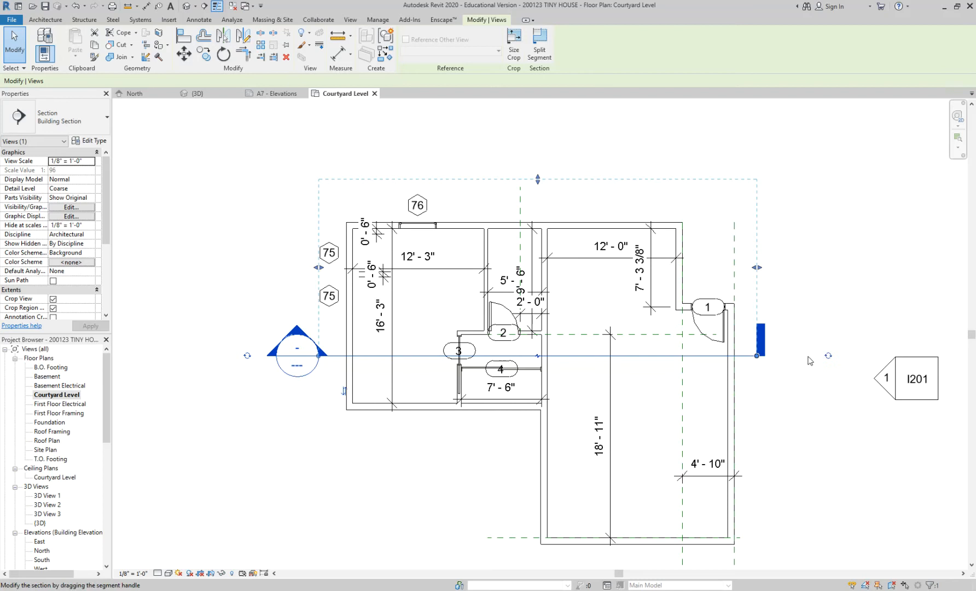
left_click(829, 356)
left_click(829, 357)
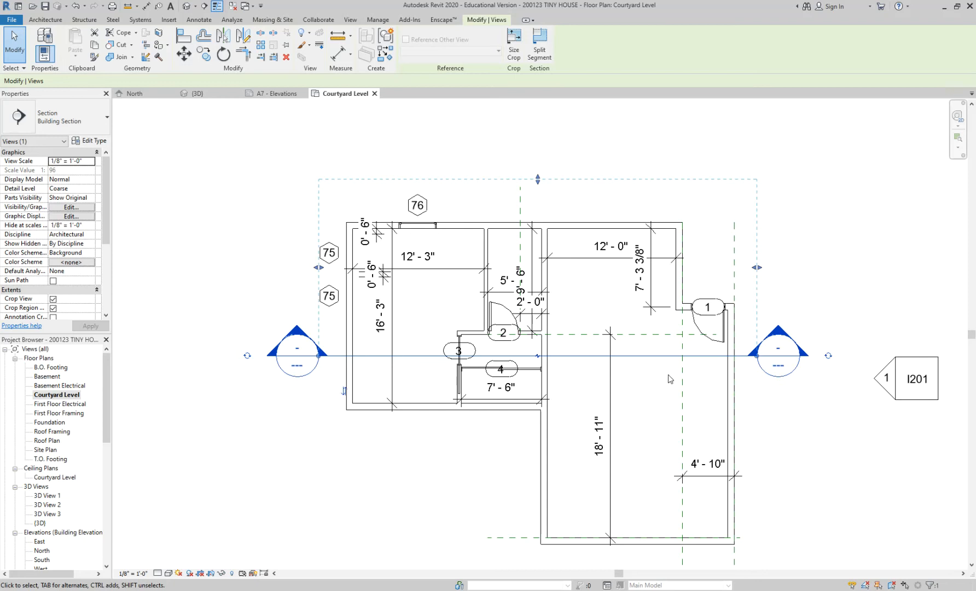
left_click(714, 239)
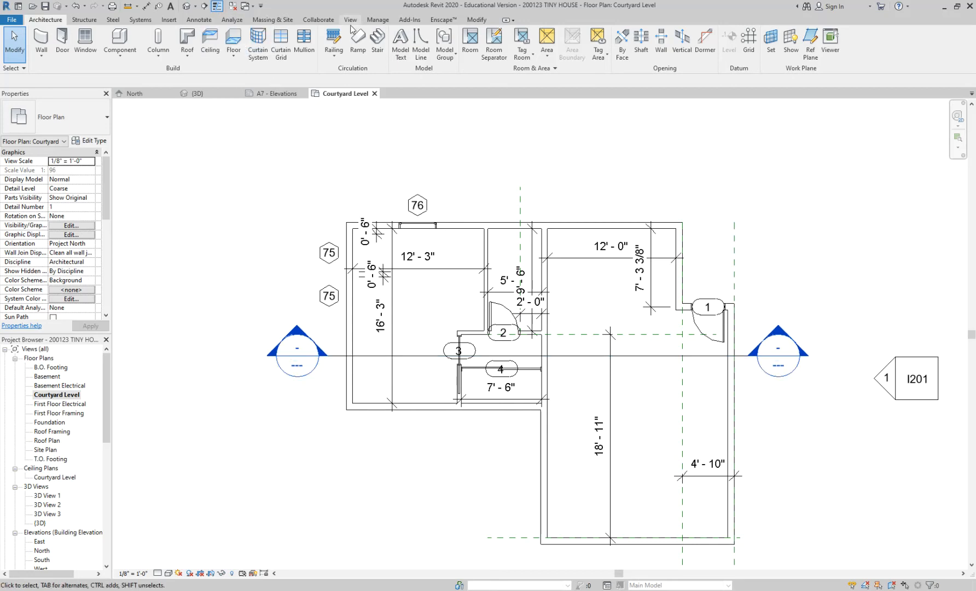
Draw a vertical building section looking east, from north of the house through door 2 to just below the south wall beneath door 4.
left_click(350, 19)
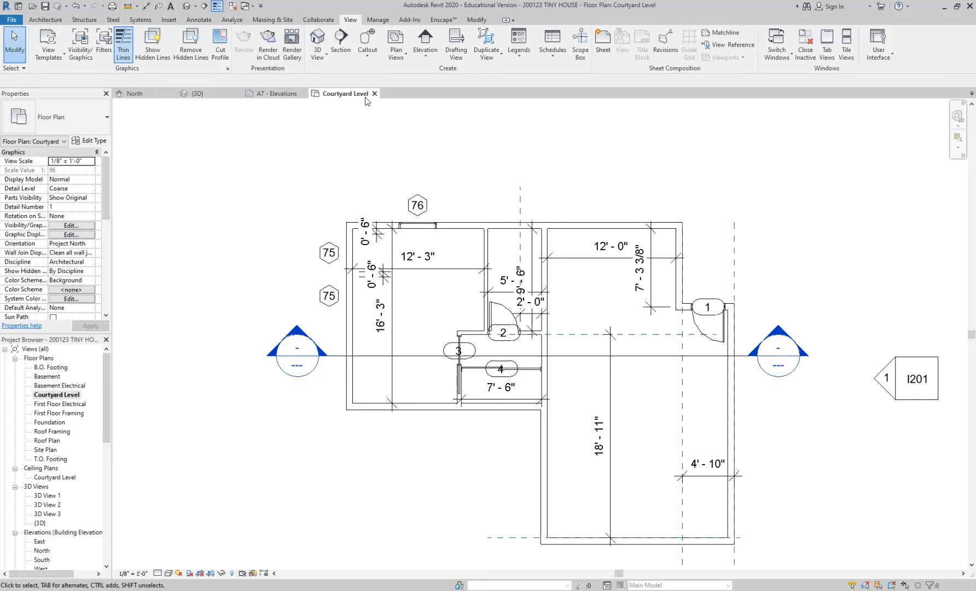
left_click(639, 356)
key("c")
key("s")
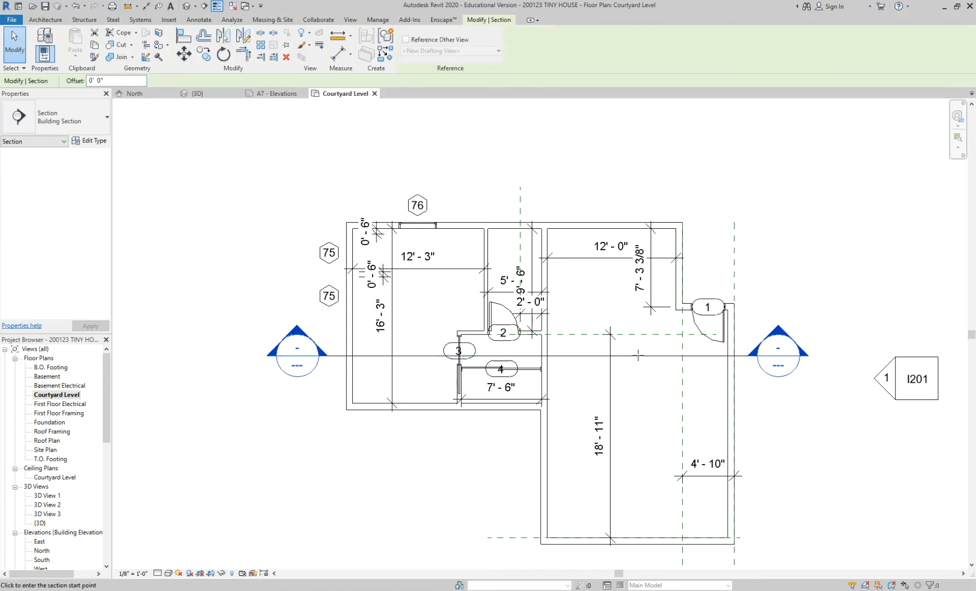
scroll(591, 195, "down", 1)
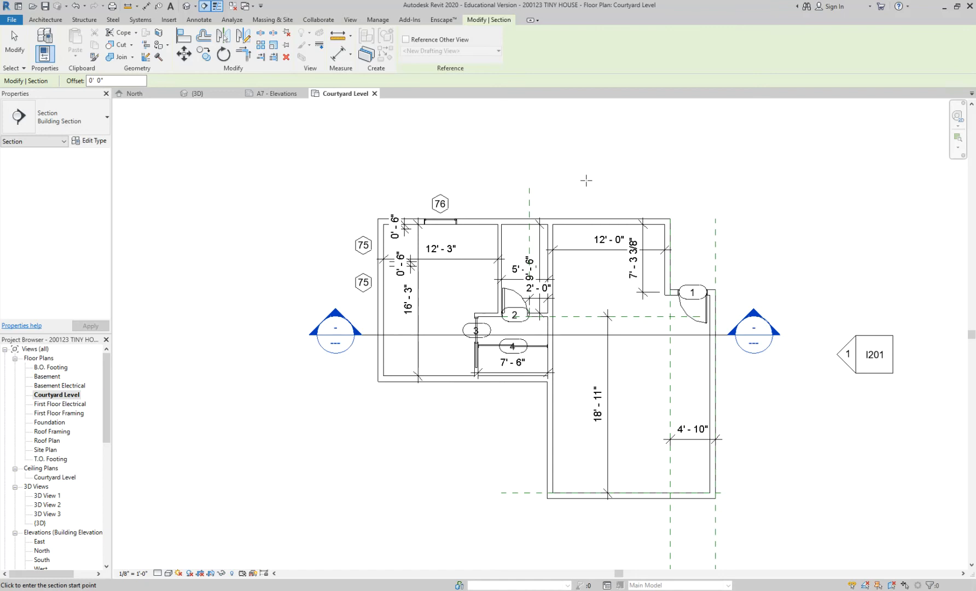
left_click(518, 184)
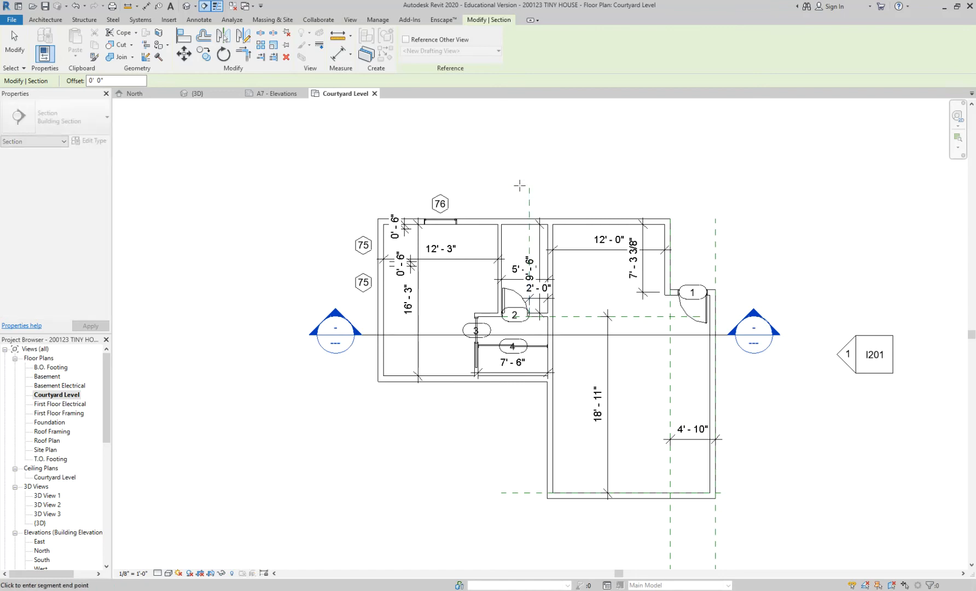
left_click(518, 409)
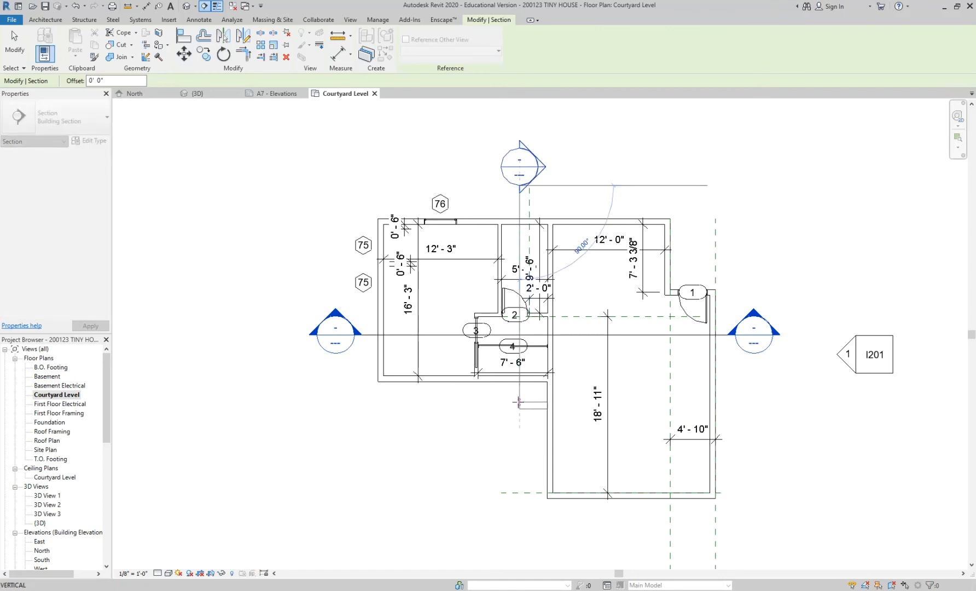
key("Escape")
scroll(520, 404, "up", 2)
left_click(597, 158)
scroll(600, 240, "down", 1)
middle_click_drag(606, 265, 601, 293)
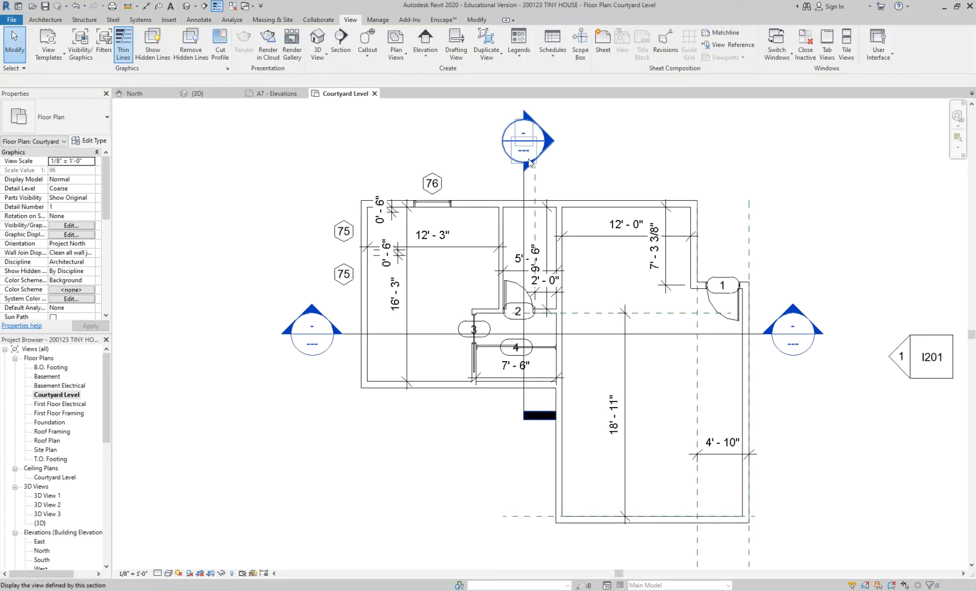
Shift the vertical section slightly west and change its south end symbol to a section head.
left_click(525, 180)
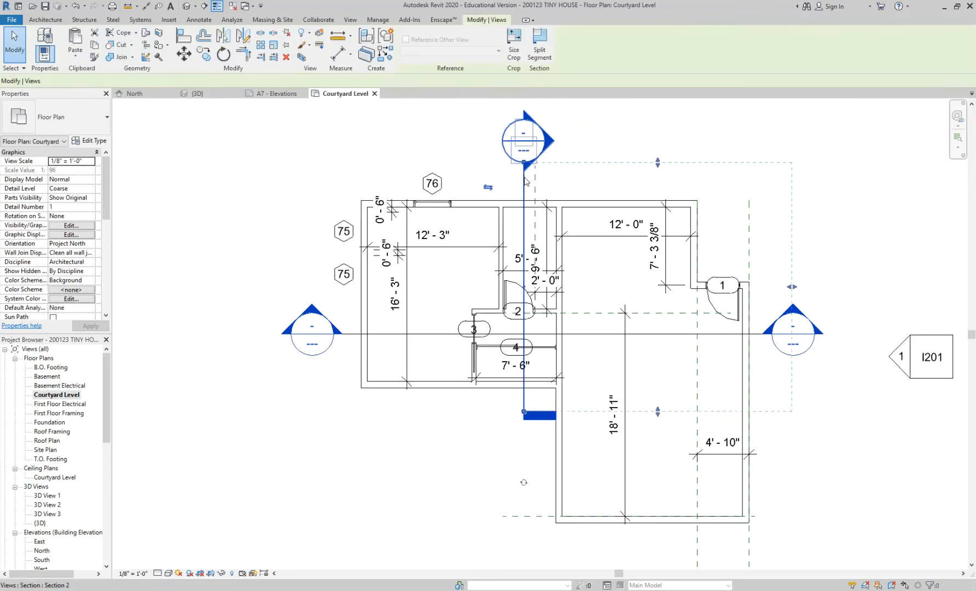
left_click_drag(502, 148, 494, 148)
left_click(517, 484)
left_click(516, 484)
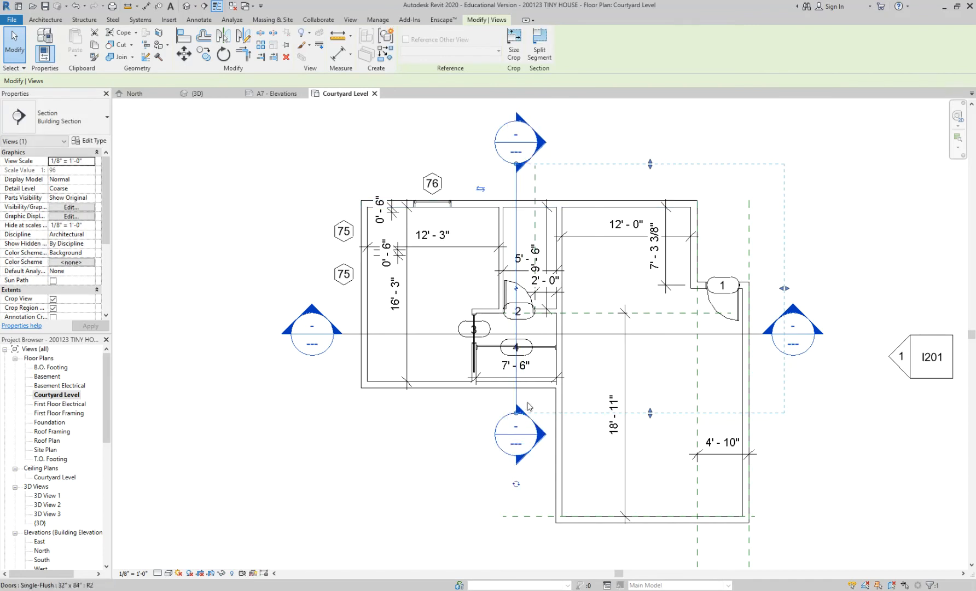
left_click(587, 395)
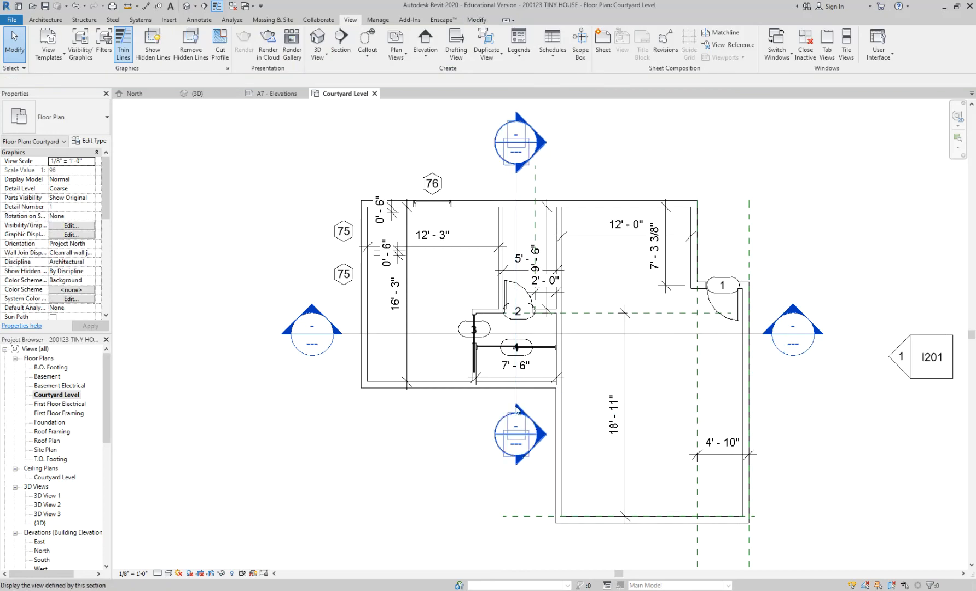
Open the views of the vertical and horizontal sections from their heads on the Courtyard Level plan, and close both.
scroll(508, 332, "up", 1)
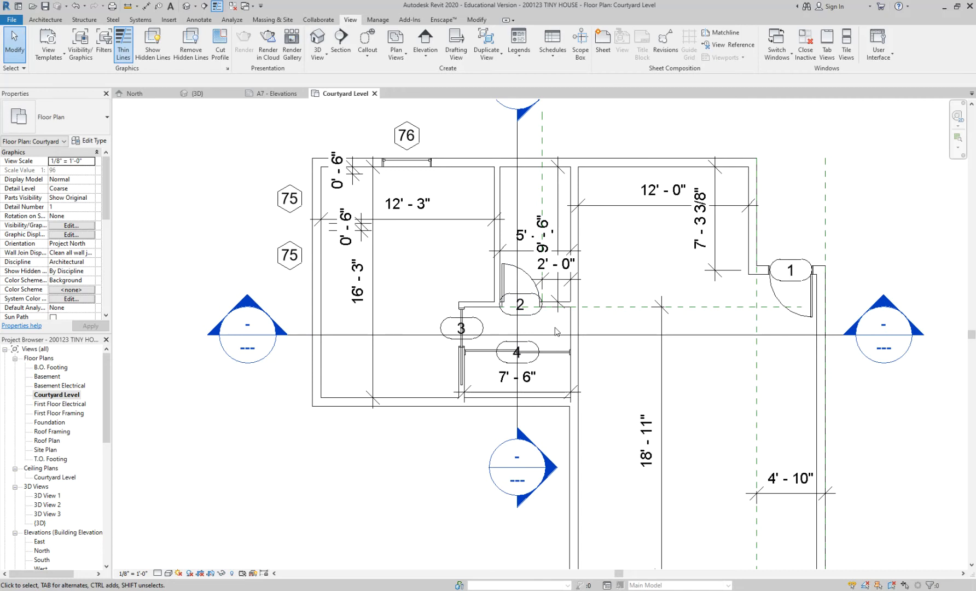
scroll(556, 331, "down", 2)
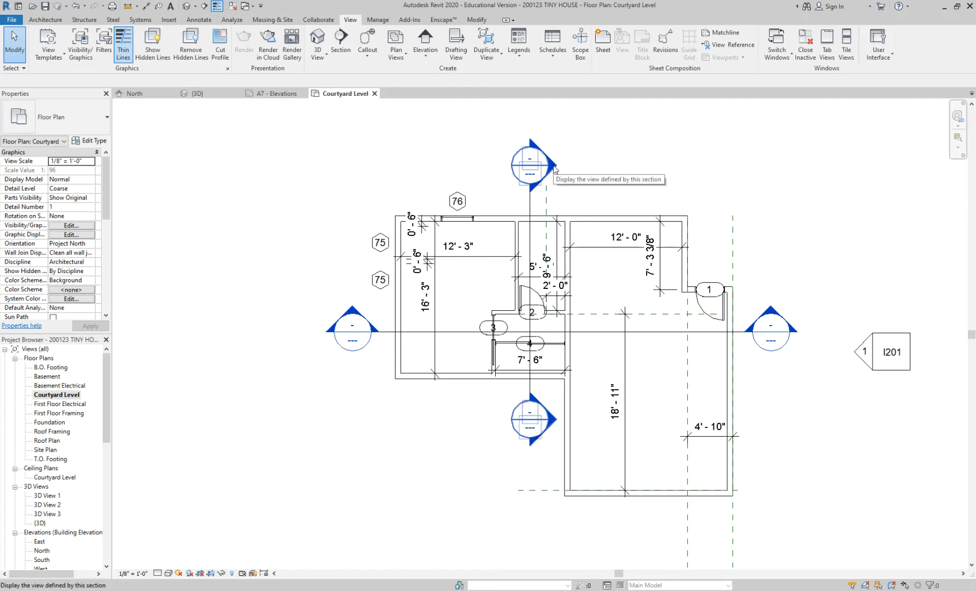
double_click(553, 167)
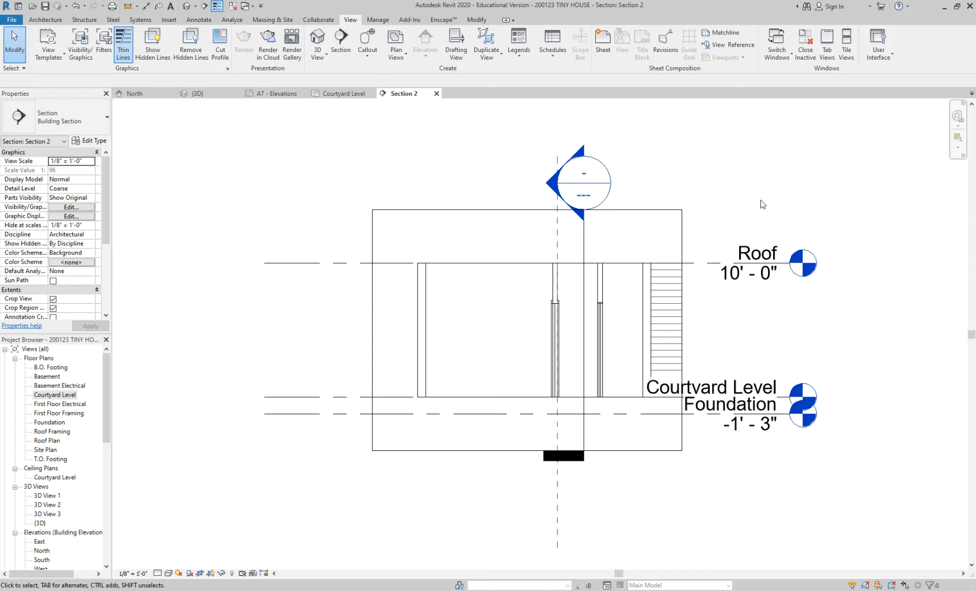
left_click(339, 93)
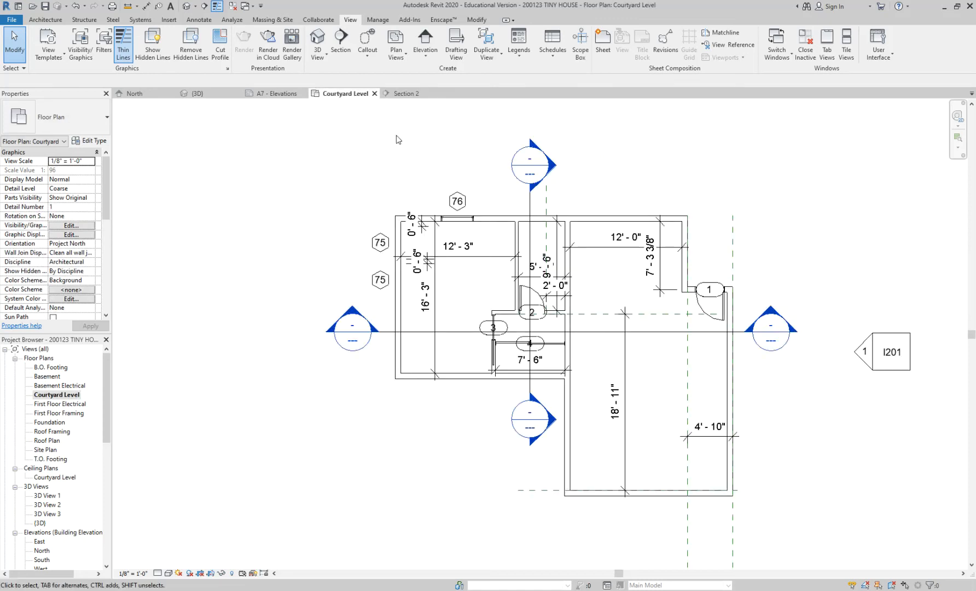
double_click(358, 324)
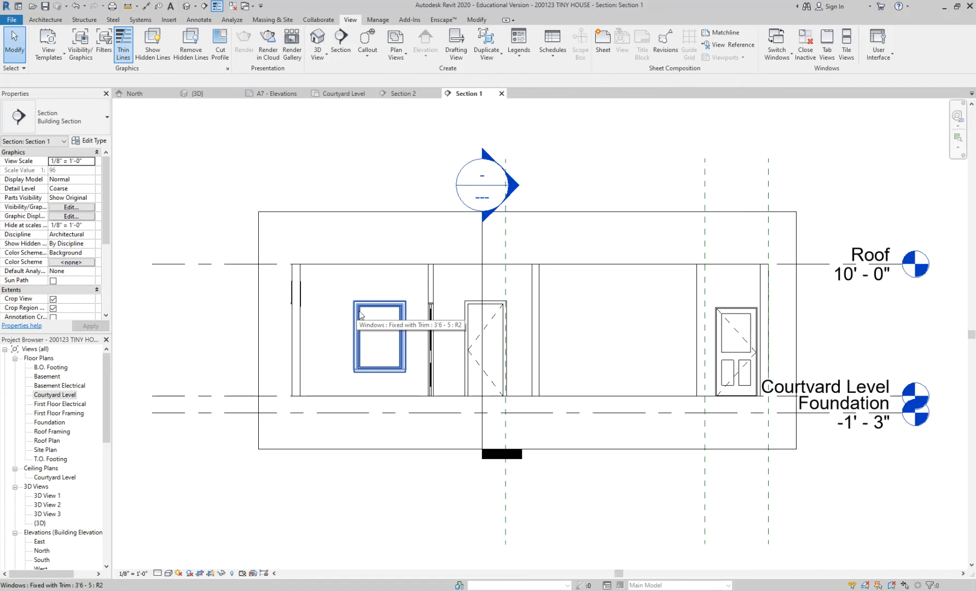
middle_click_drag(832, 506, 789, 499)
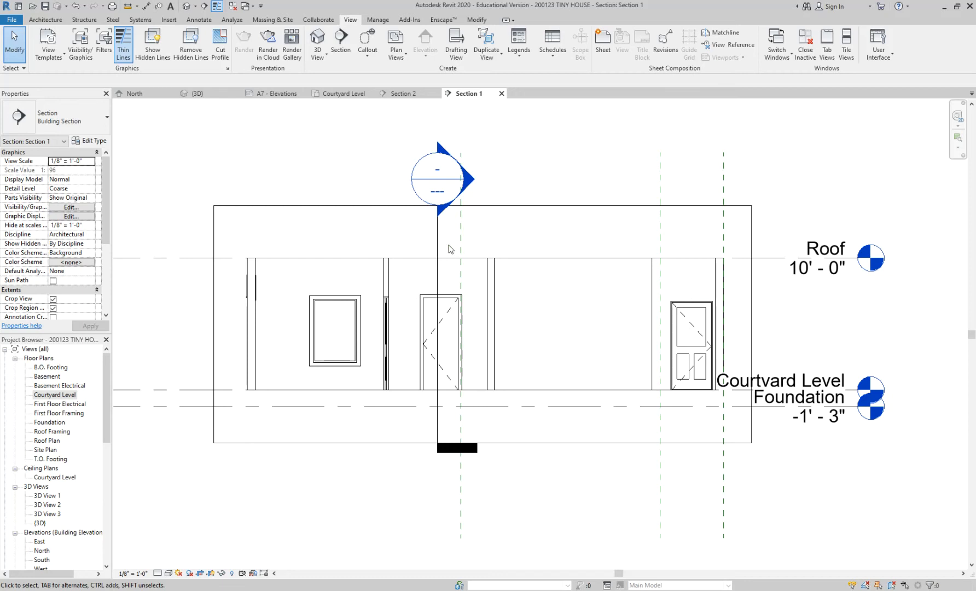
left_click(501, 94)
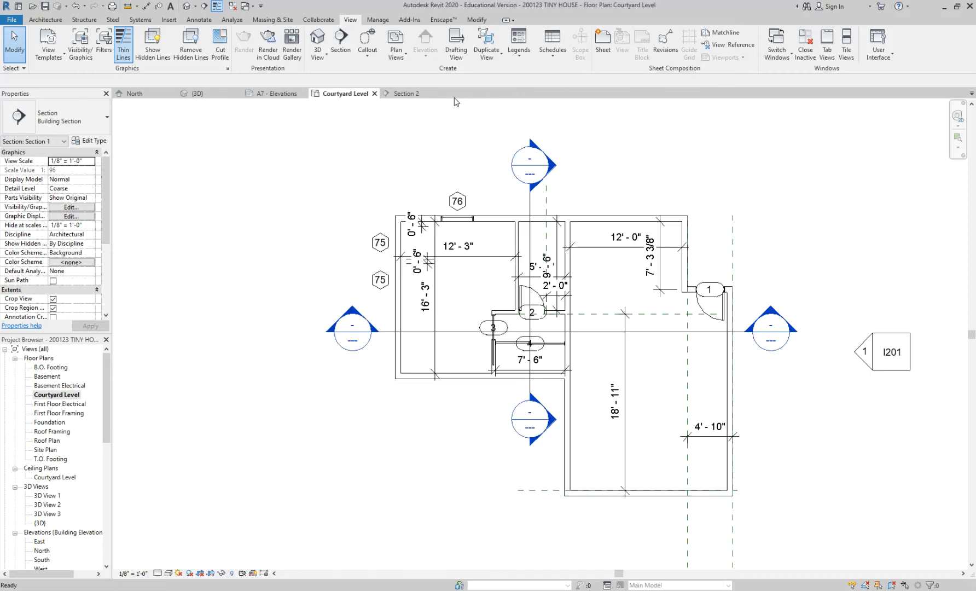
left_click(439, 94)
Reopen the vertical section's view from its plan head, and open Section 1 from the building sections in the Project Browser.
scroll(583, 179, "up", 3)
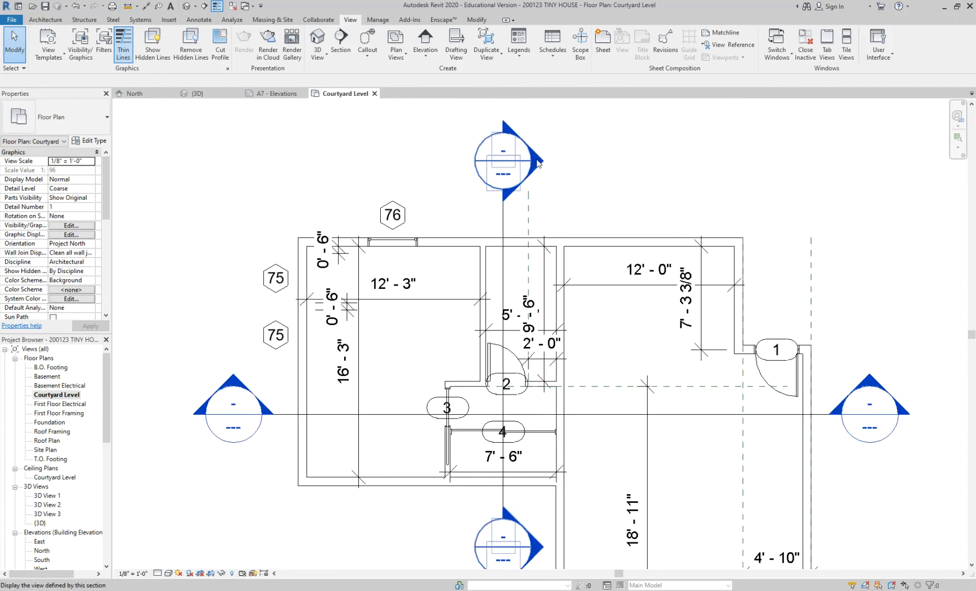
double_click(540, 163)
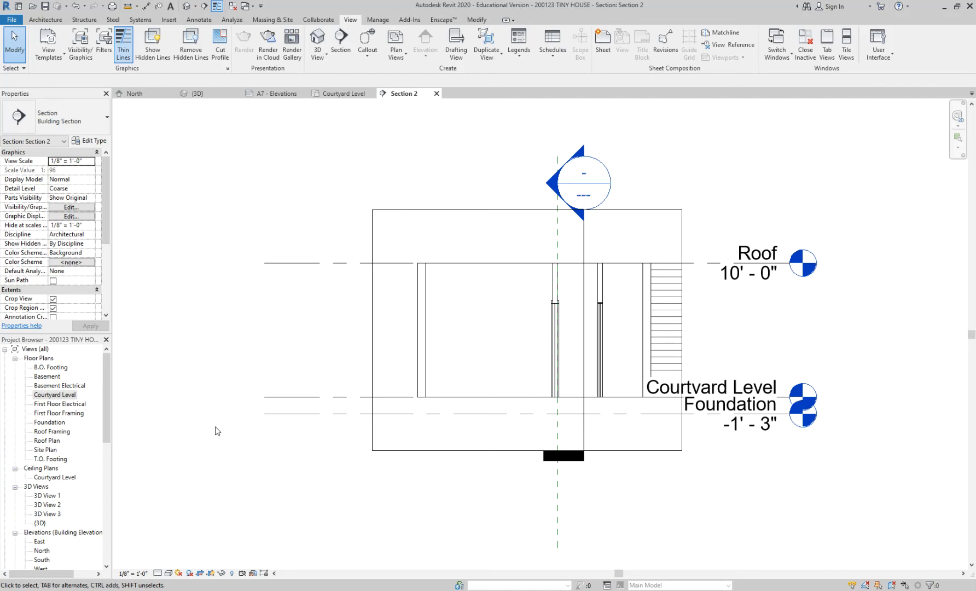
left_click_drag(108, 379, 117, 409)
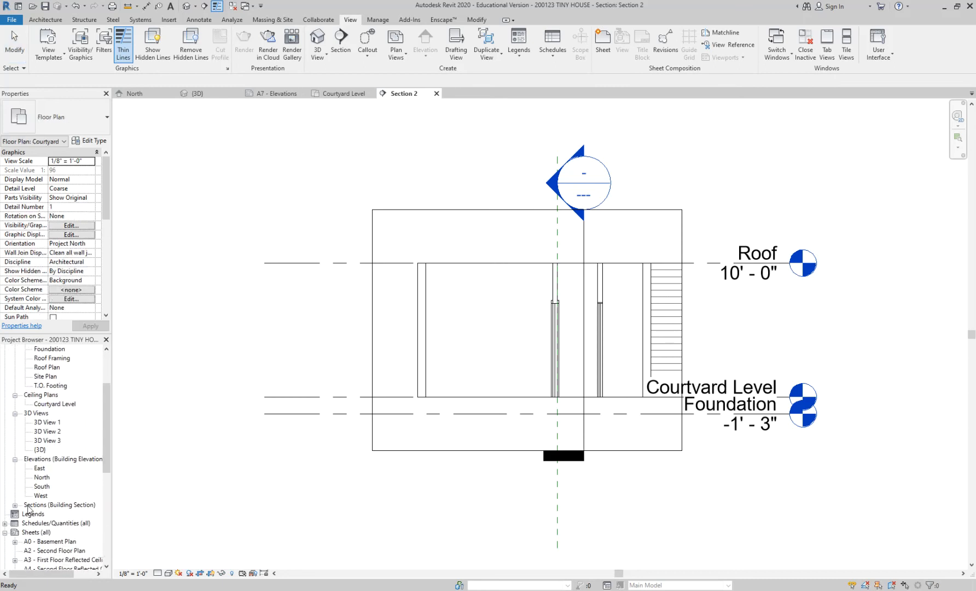
left_click(35, 506)
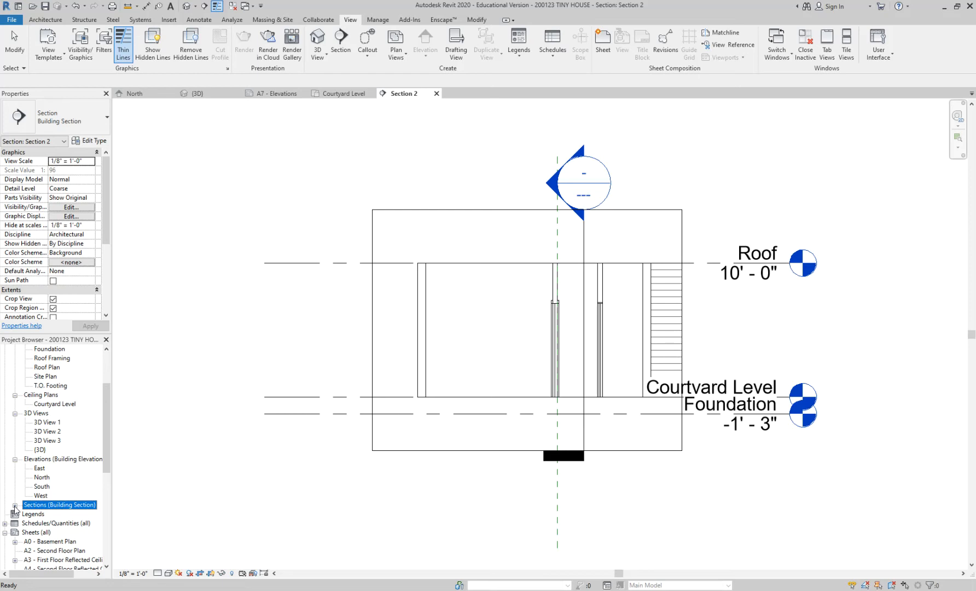
left_click(14, 506)
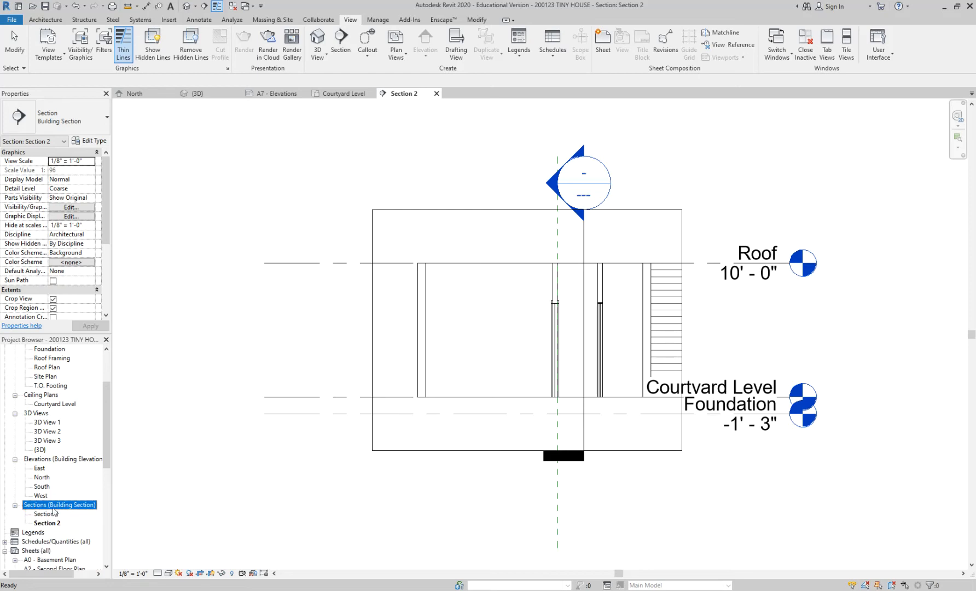
left_click(48, 515)
left_click(49, 523)
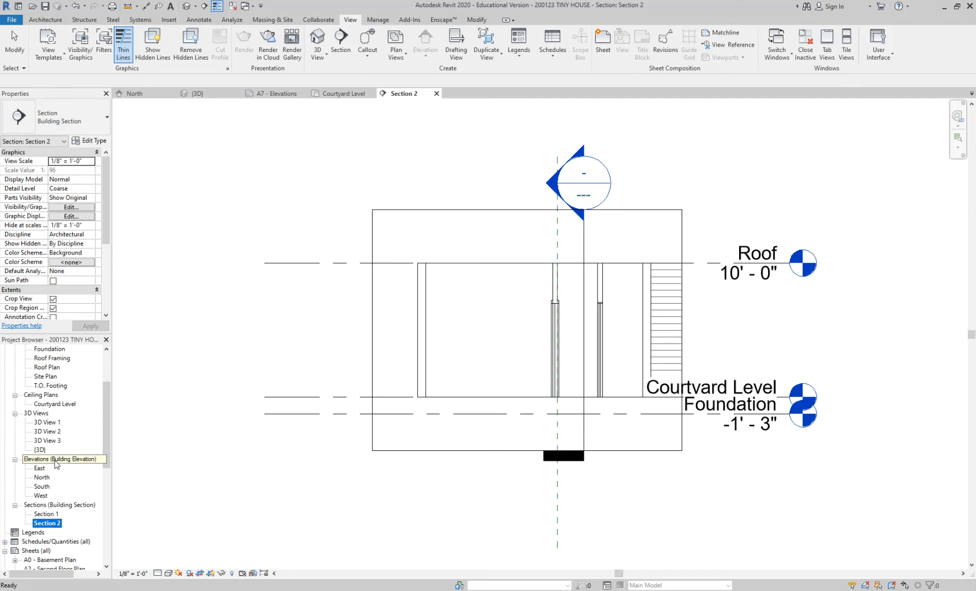
double_click(58, 514)
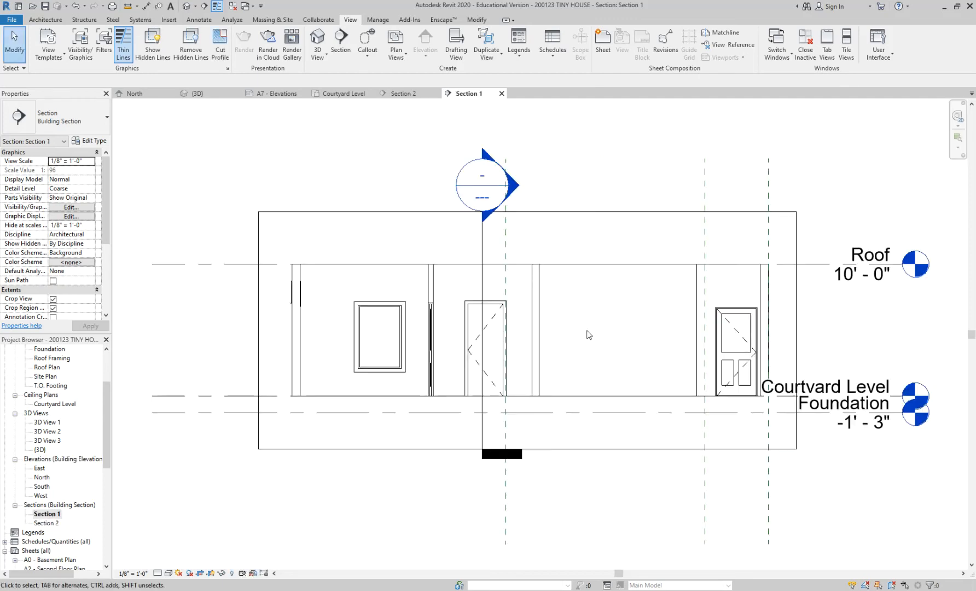
Switch to the Courtyard Level plan and back to Section 1, and close all inactive views.
left_click(343, 93)
left_click(479, 95)
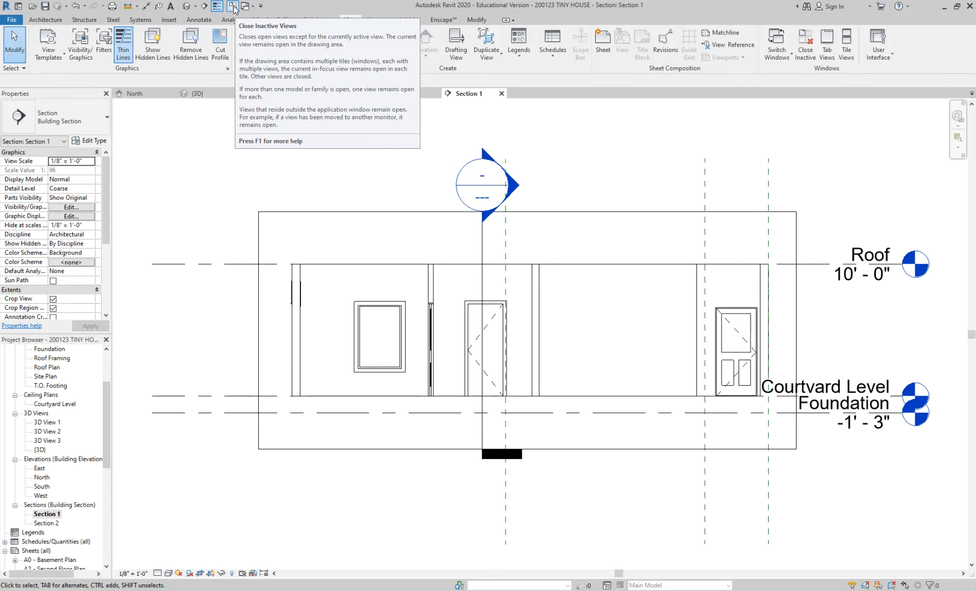
left_click(233, 7)
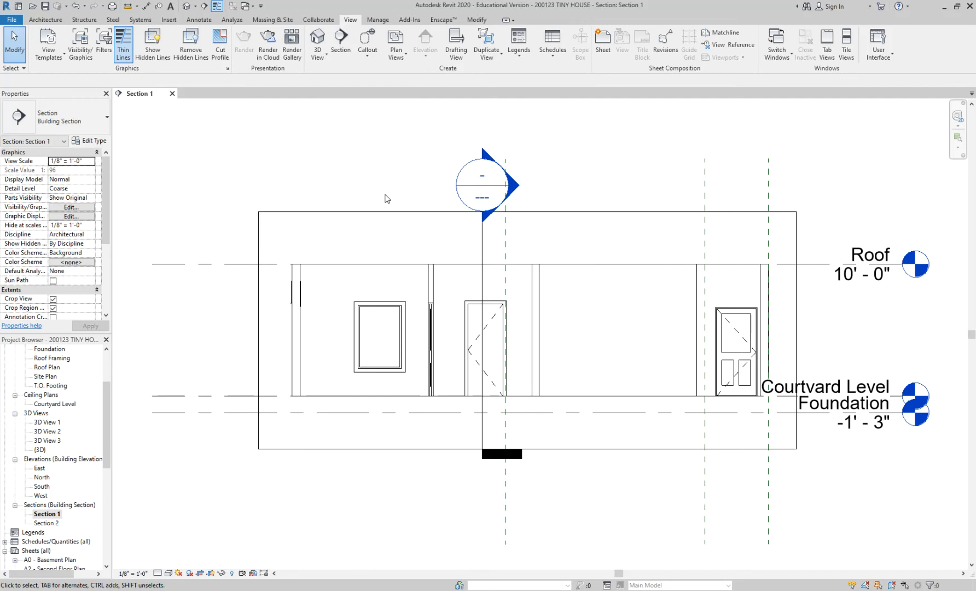
middle_click_drag(565, 183, 529, 179)
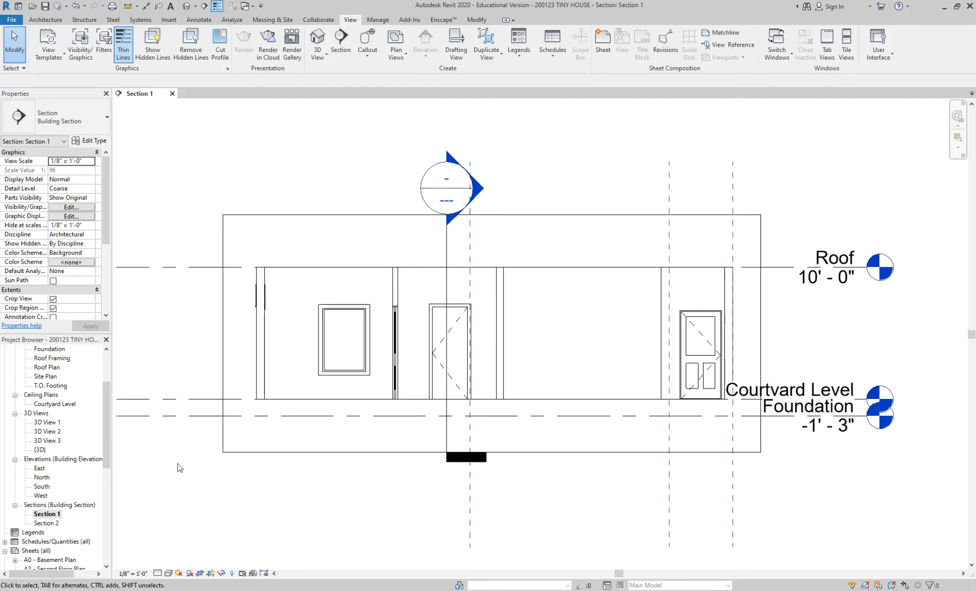
left_click_drag(100, 433, 101, 362)
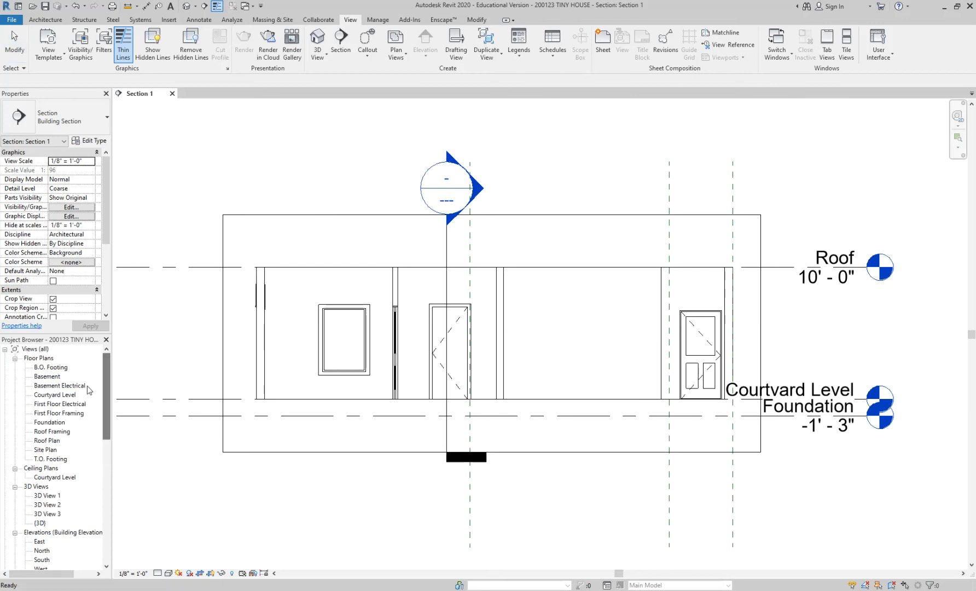
Open the Courtyard Level plan and the {3D} view, and tile them alongside Section 1.
double_click(74, 396)
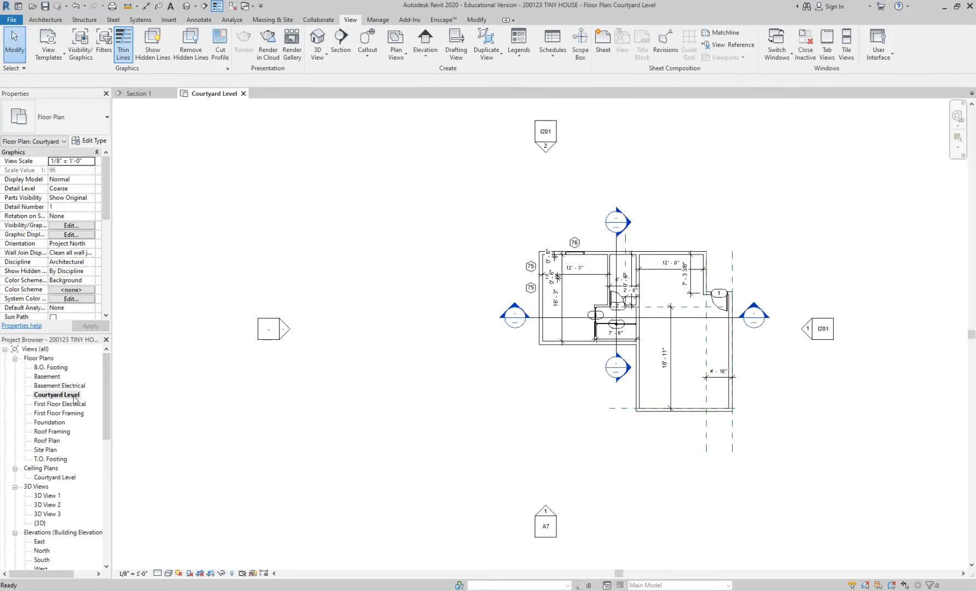
double_click(39, 522)
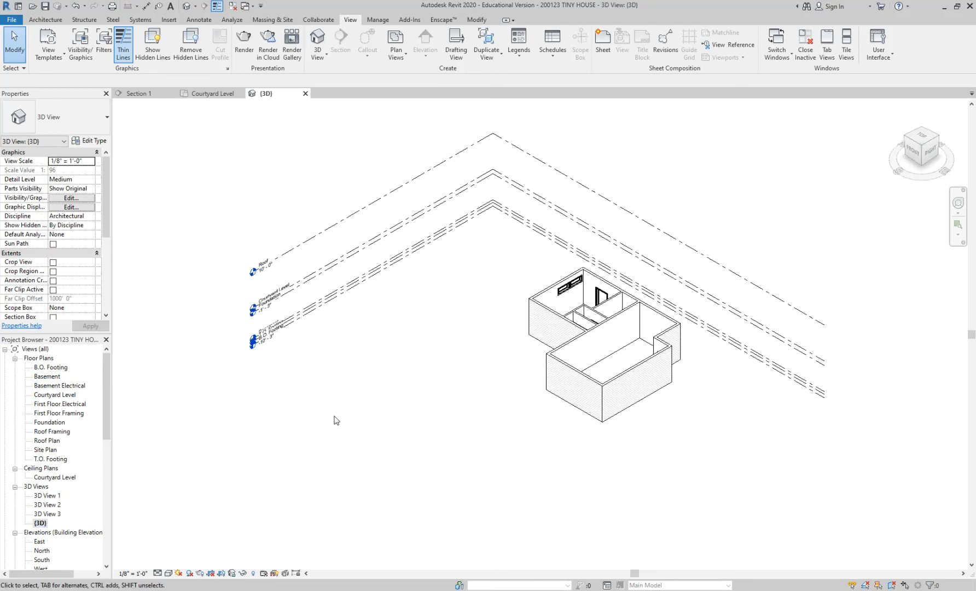
key("w")
key("t")
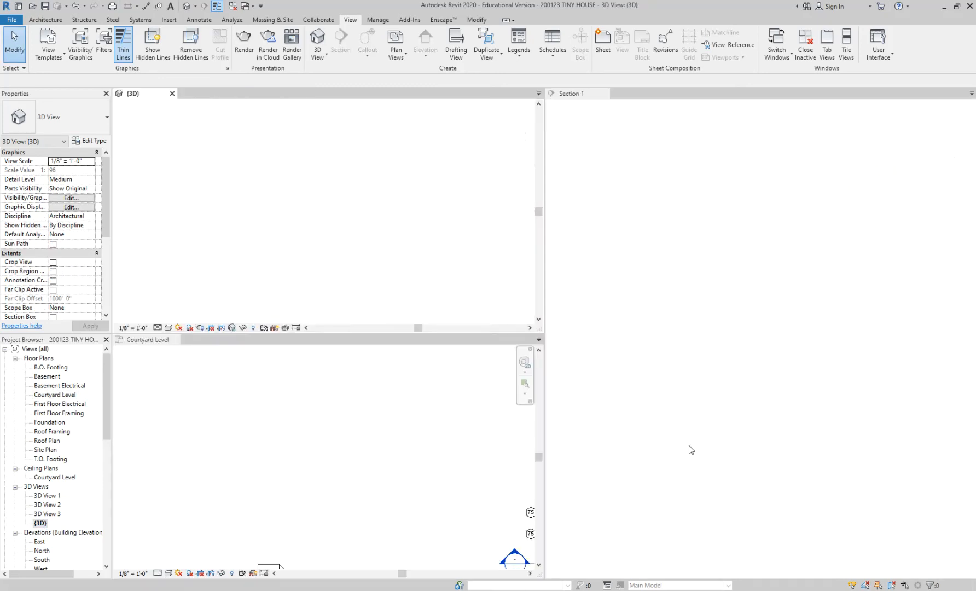
Make Section 1 the active view and retile the views so the Courtyard Level plan takes the tall pane.
middle_click_drag(485, 256, 306, 187)
left_click(663, 189)
scroll(663, 190, "down", 3)
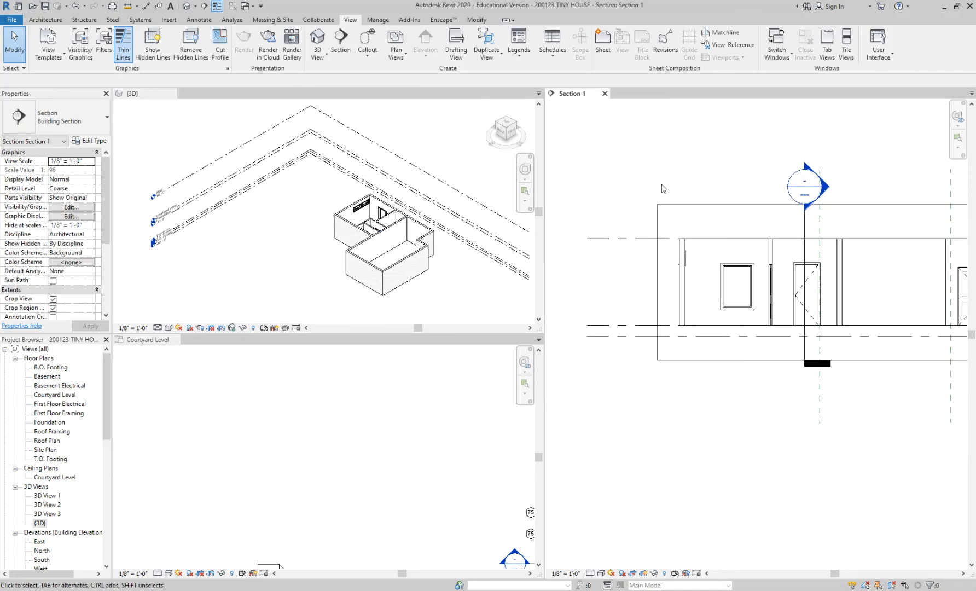
key("w")
key("t")
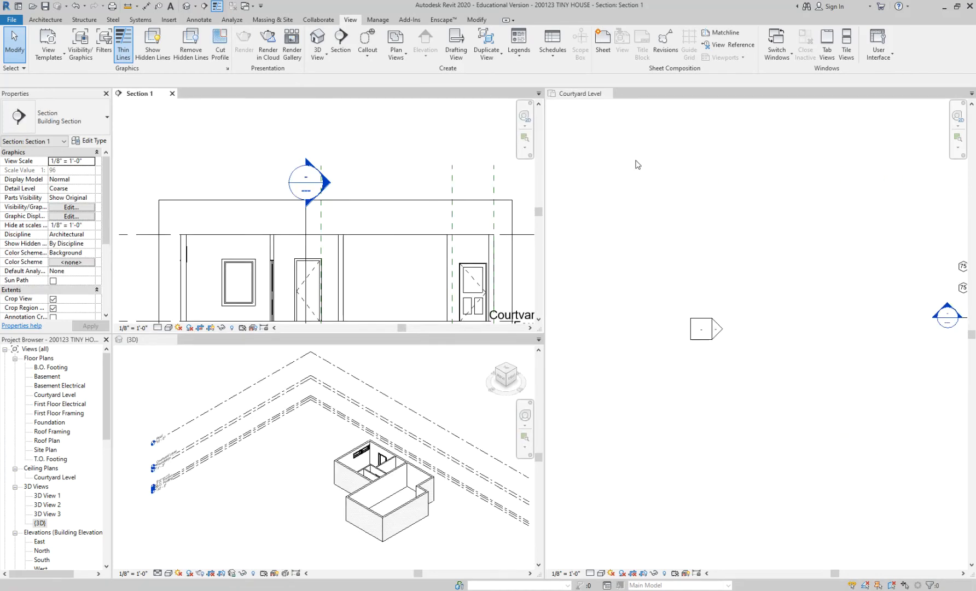
Frame the house in each of the tiled Courtyard Level, Section 1 and 3D views.
left_click(637, 164)
scroll(638, 165, "down", 3)
scroll(747, 306, "up", 3)
middle_click_drag(884, 255, 830, 320)
left_click(452, 164)
middle_click_drag(452, 164, 449, 109)
left_click(443, 449)
middle_click_drag(453, 484, 371, 481)
scroll(323, 436, "up", 2)
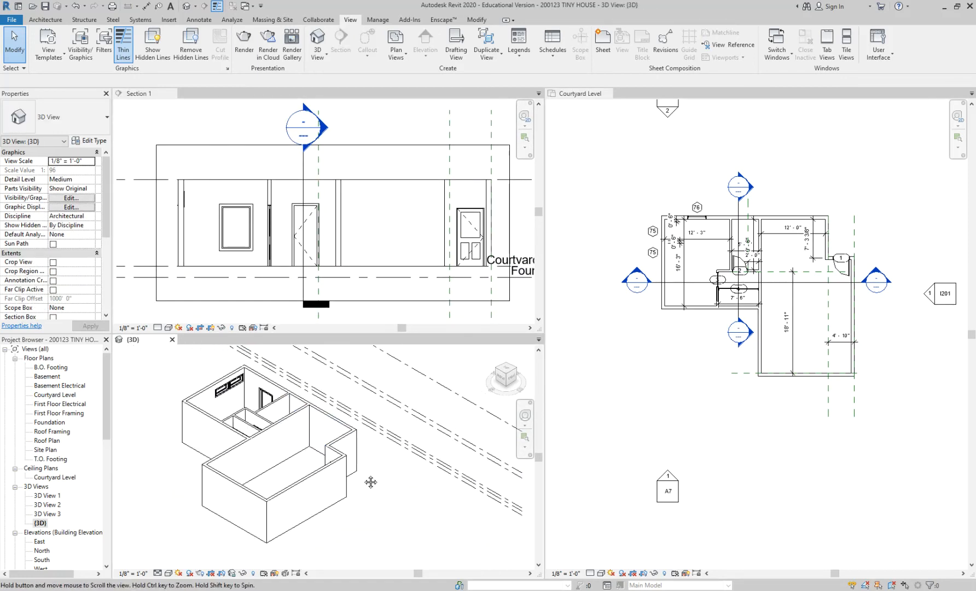
left_click(700, 388)
scroll(705, 350, "up", 3)
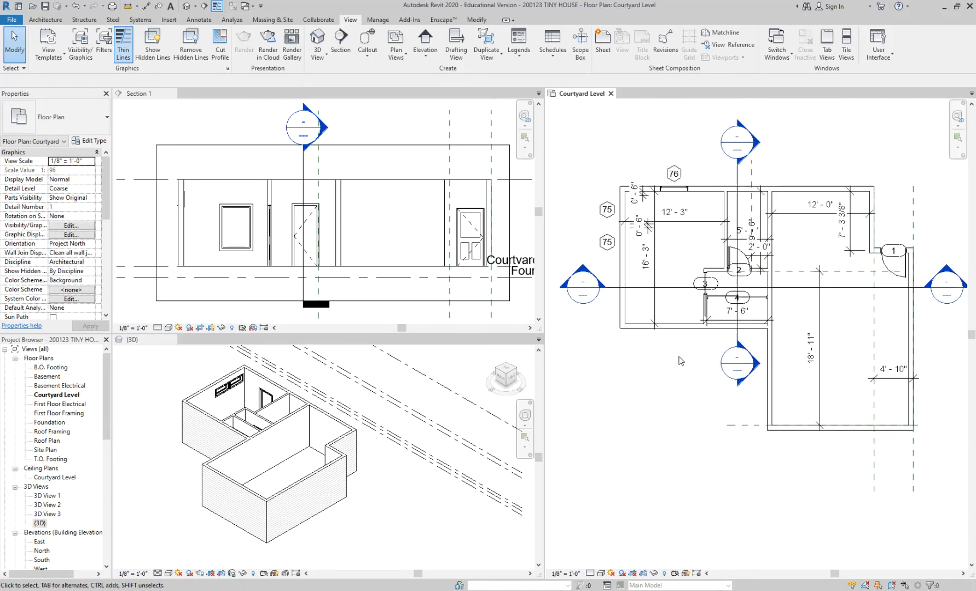
scroll(677, 363, "up", 2)
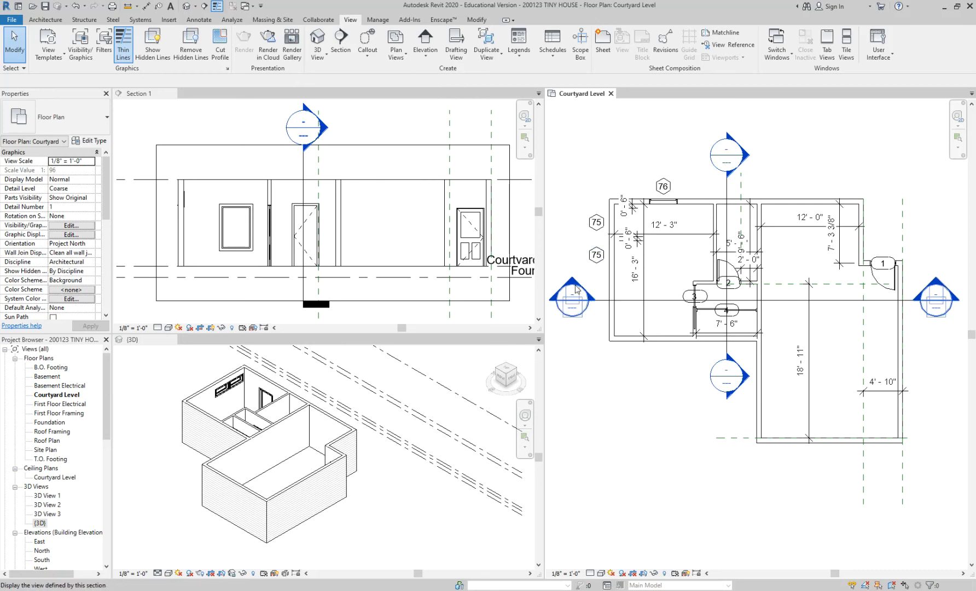
Select the horizontal section on the Courtyard Level plan and pull its west view boundary slightly toward the house.
scroll(585, 297, "down", 1)
scroll(584, 297, "down", 1)
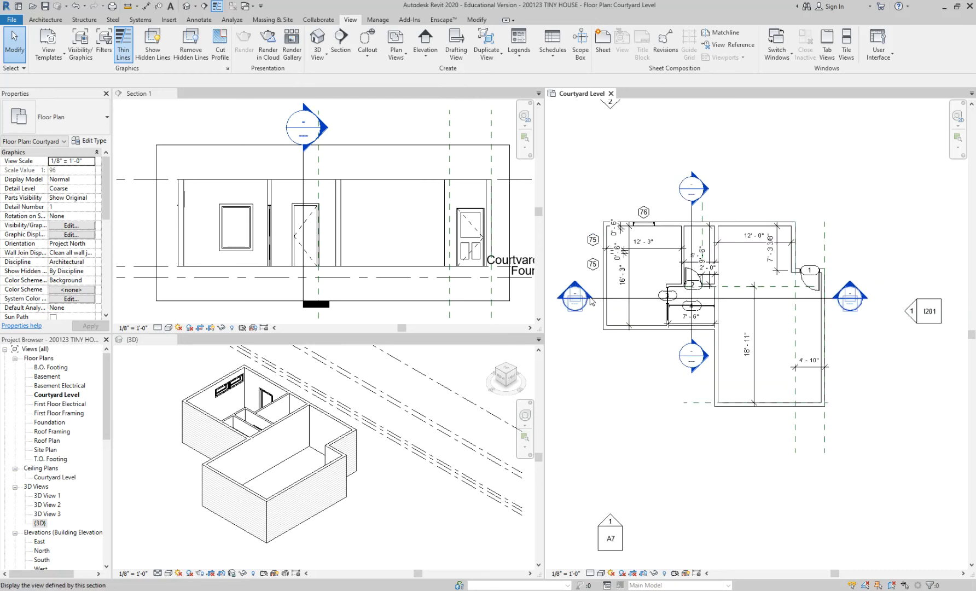
left_click(594, 299)
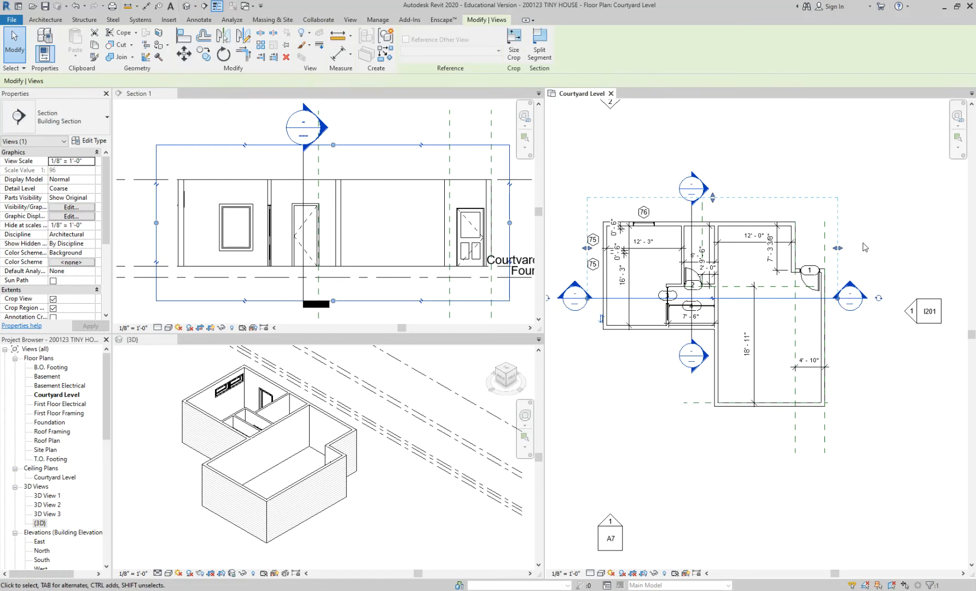
scroll(589, 251, "up", 1)
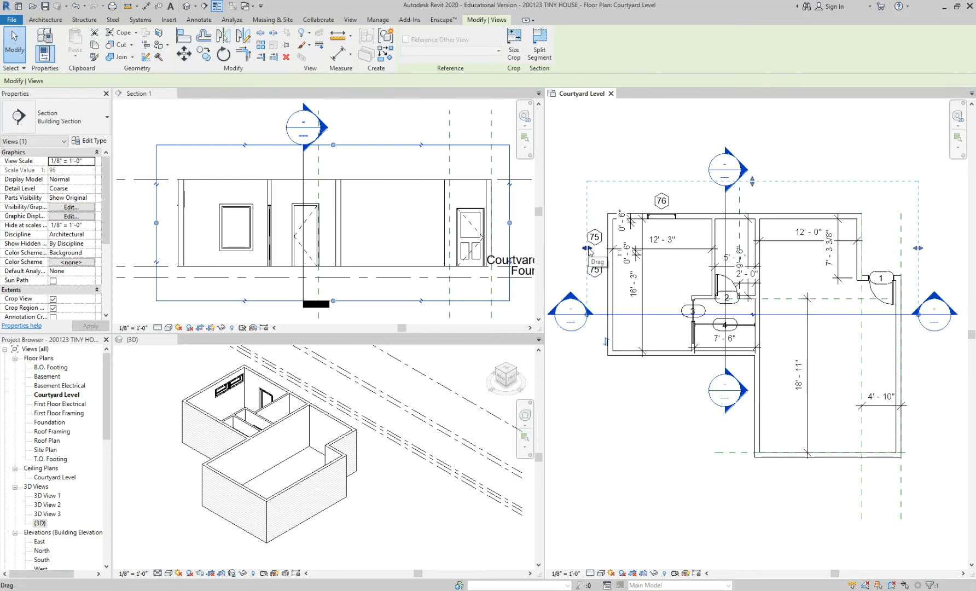
left_click_drag(589, 250, 599, 251)
left_click_drag(592, 249, 591, 248)
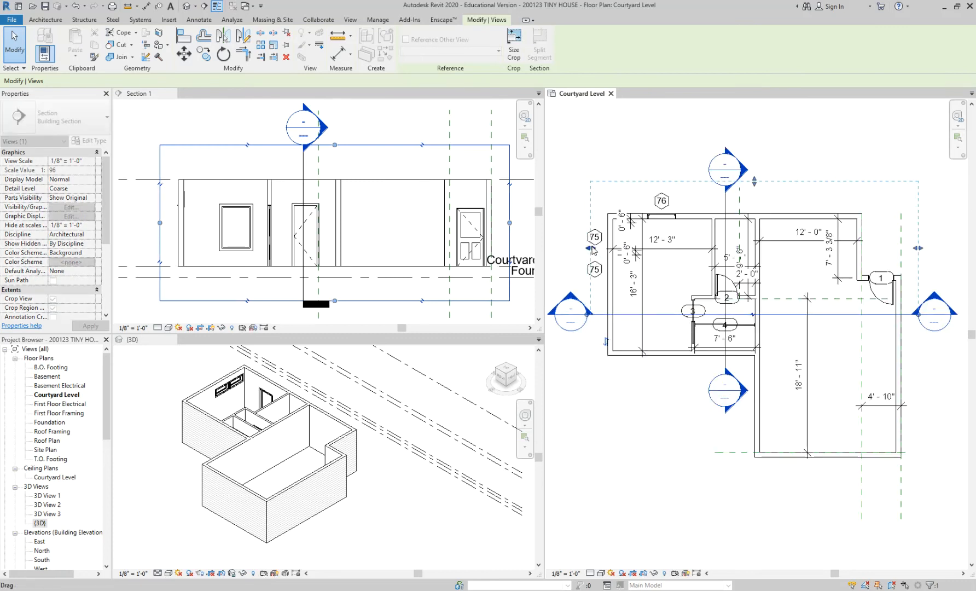
left_click(367, 167)
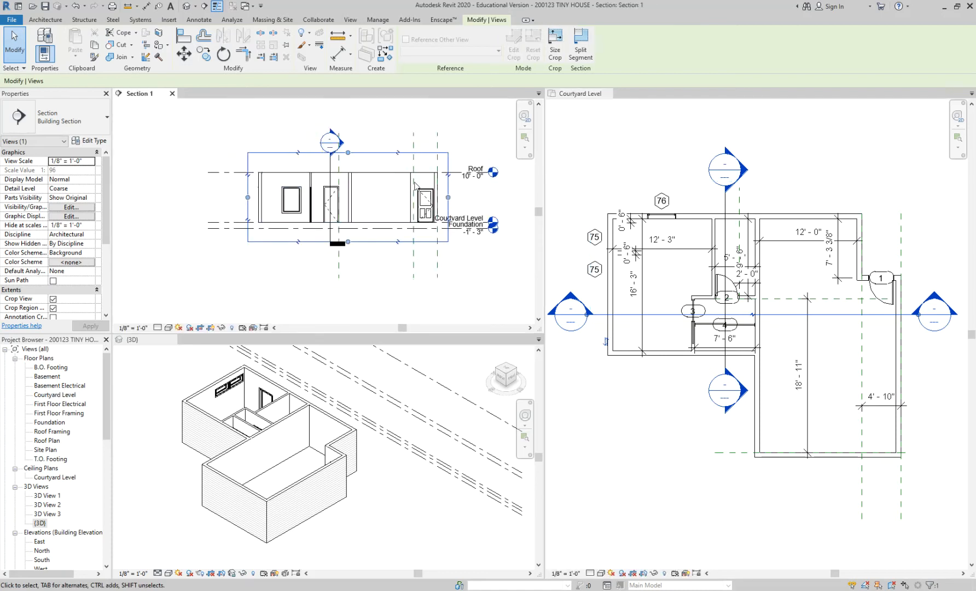
Move the horizontal section's west boundary in to the wall east of the bathroom, and return it outside the west exterior wall.
left_click(602, 317)
mouse_move(587, 315)
left_mouse_down()
mouse_move(619, 315)
mouse_move(560, 314)
mouse_move(587, 313)
left_mouse_up()
left_click_drag(590, 248, 754, 248)
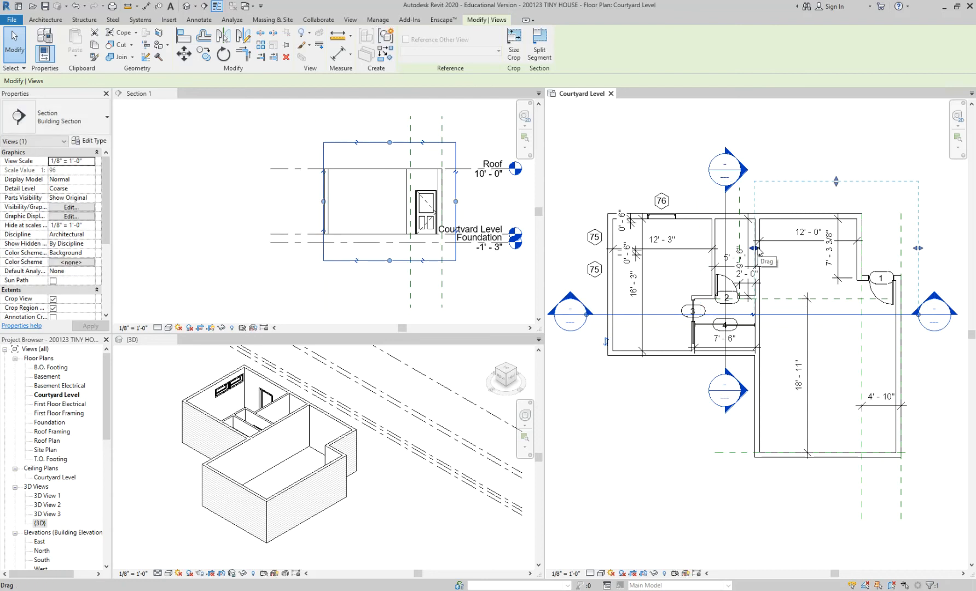
left_click_drag(755, 249, 601, 249)
scroll(605, 248, "up", 1)
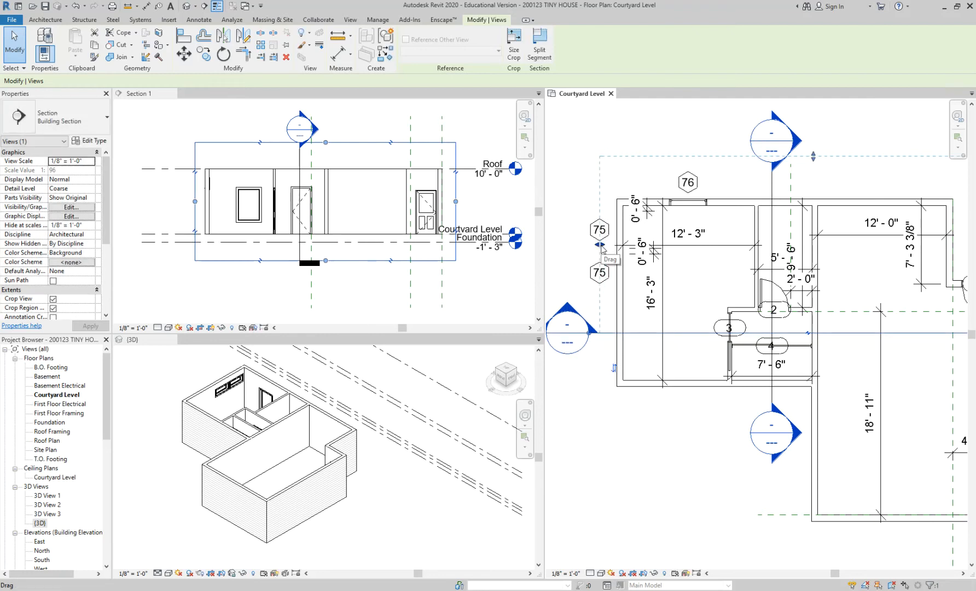
scroll(602, 249, "down", 1)
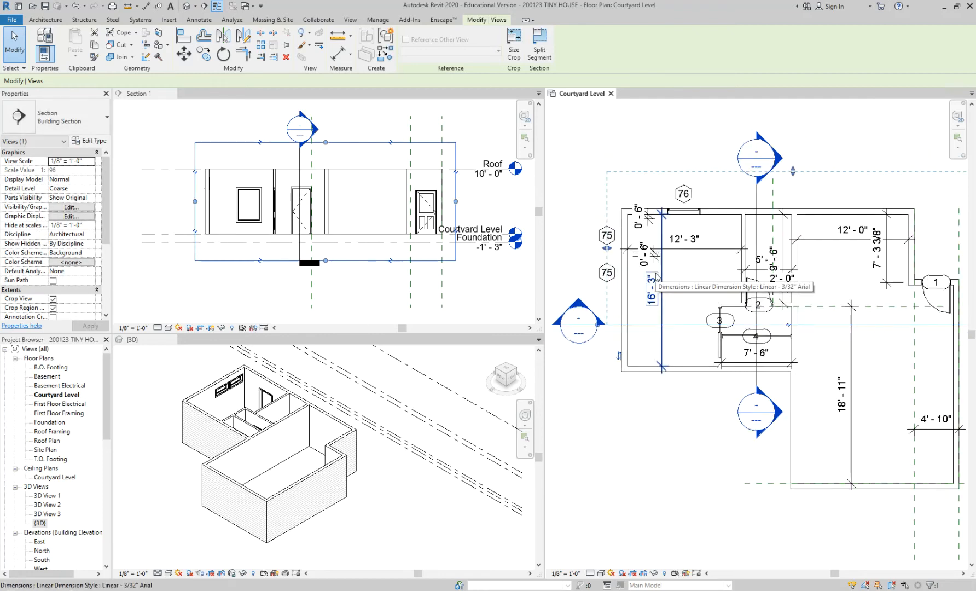
Move the horizontal section's west boundary into the west room so the section view cuts through the window.
left_click_drag(607, 248, 677, 249)
scroll(634, 250, "up", 1)
scroll(689, 323, "down", 2)
key("Escape")
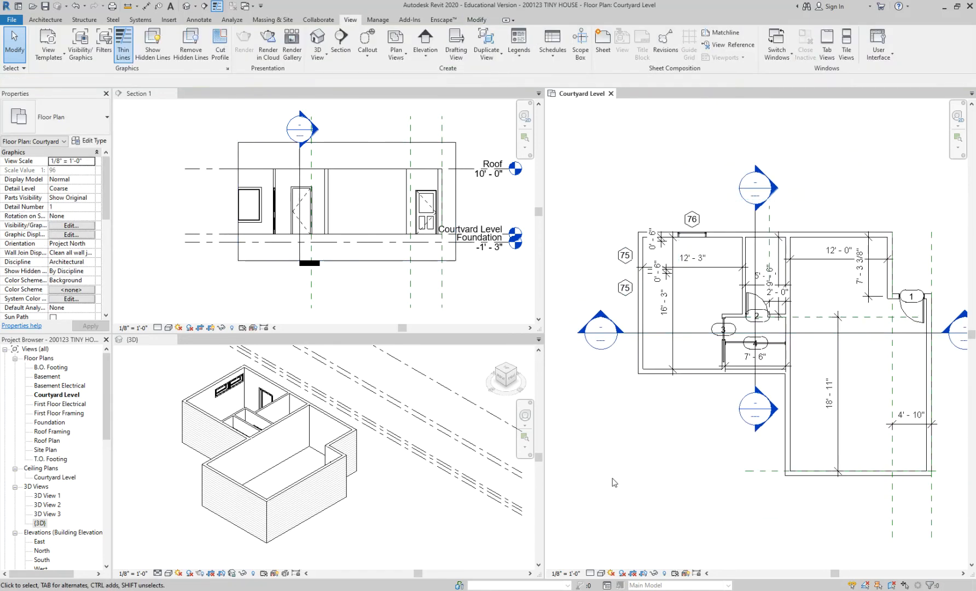
Reselect the horizontal section and set its west boundary back to just outside the west exterior wall.
left_click(677, 333)
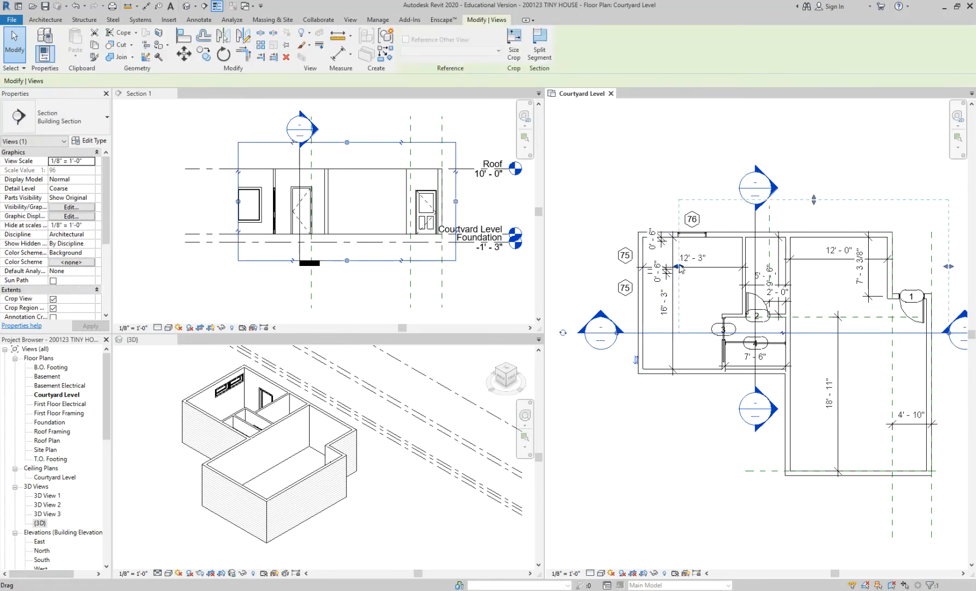
left_click(625, 430)
scroll(625, 430, "down", 2)
middle_click_drag(662, 439, 645, 394)
scroll(658, 391, "up", 3)
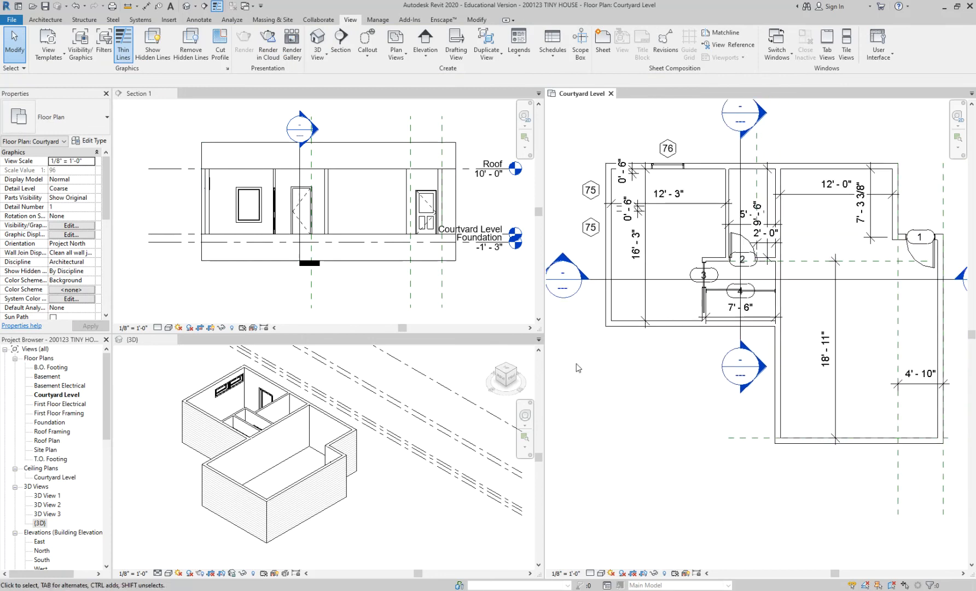
Widen the Courtyard Level plan's pane and frame the house in the narrowed Section 1 view.
left_click_drag(544, 306, 510, 307)
scroll(372, 287, "up", 2)
middle_click_drag(378, 282, 354, 301)
left_click(586, 377)
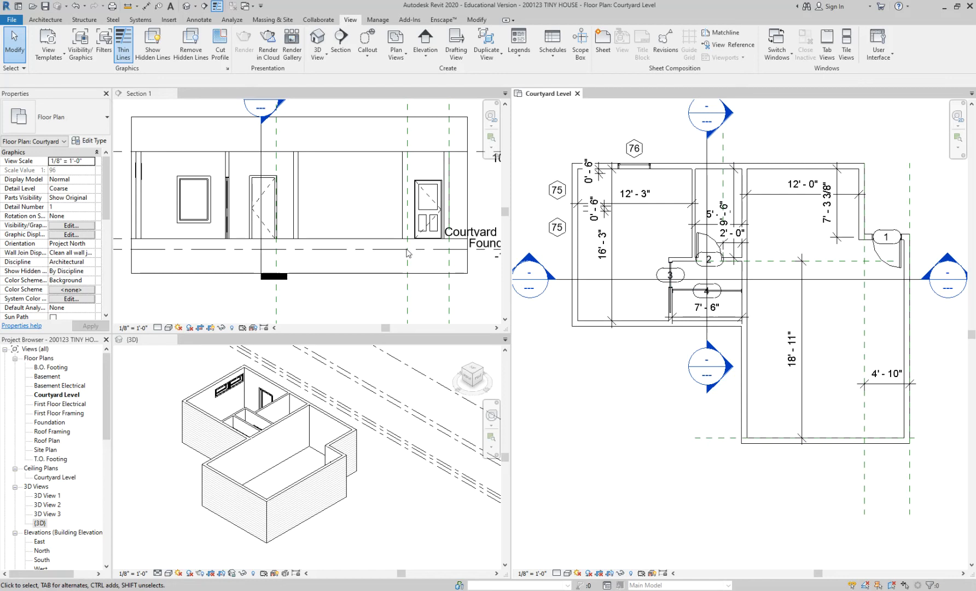
Examine the base of the west exterior wall at the Courtyard Level in Section 1, and return to the Courtyard Level plan.
scroll(149, 227, "up", 1)
scroll(147, 225, "up", 1)
middle_click_drag(163, 219, 215, 216)
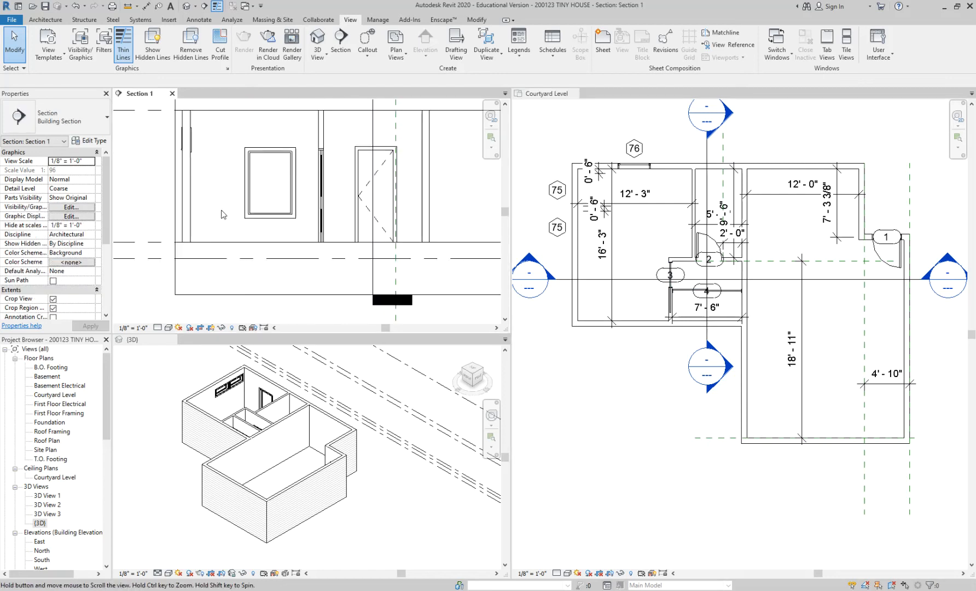
scroll(193, 252, "up", 1)
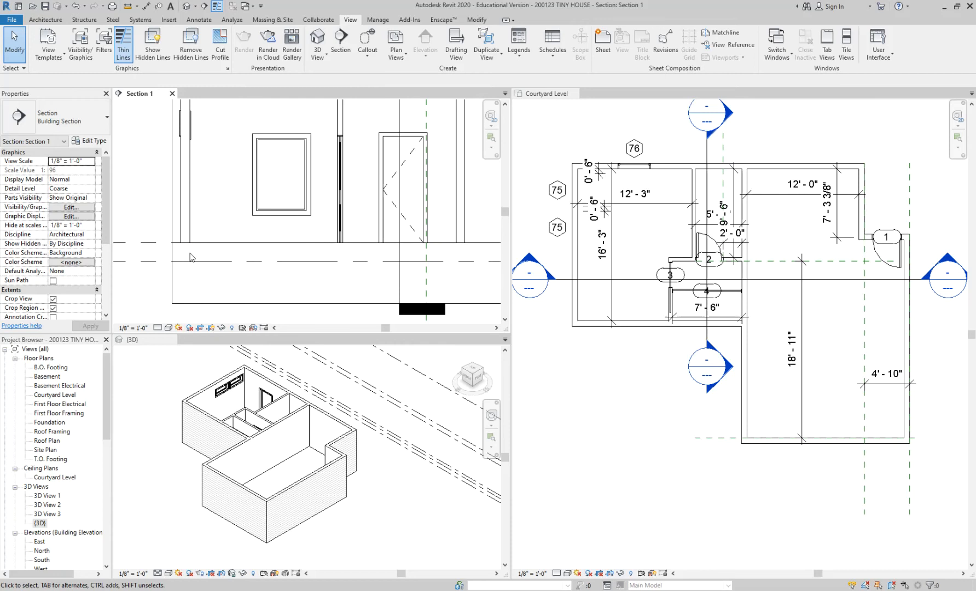
scroll(190, 254, "up", 1)
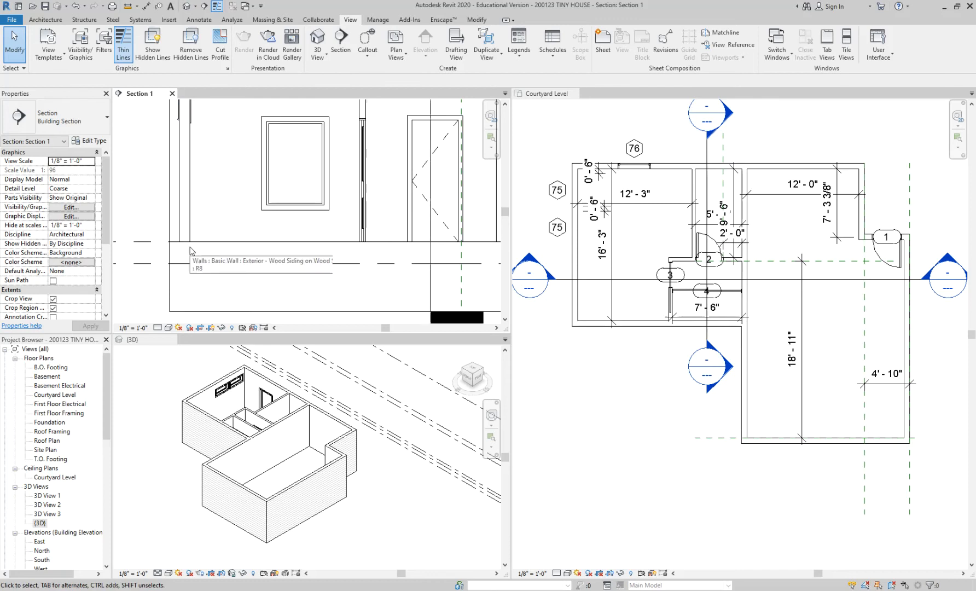
scroll(191, 250, "up", 4)
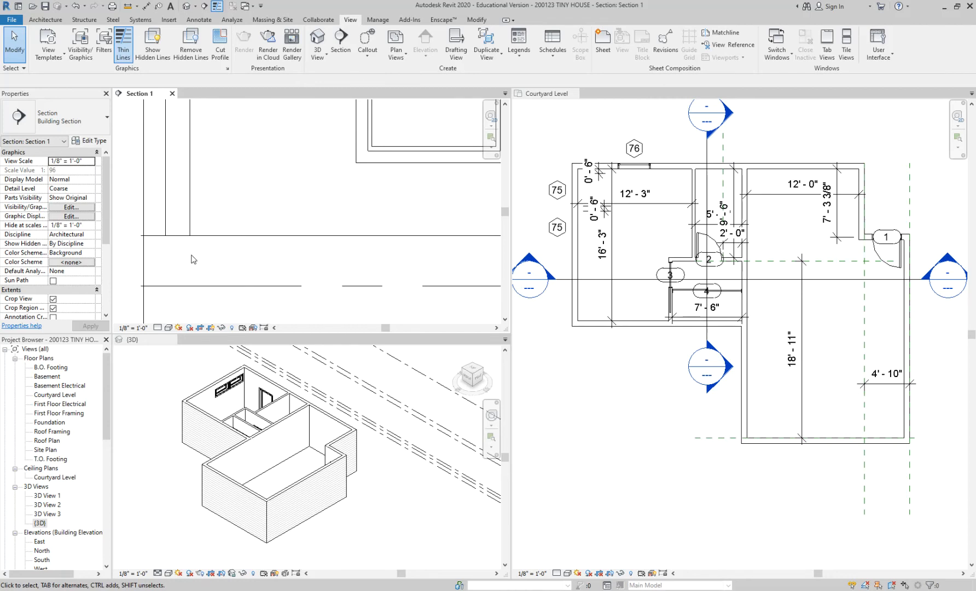
scroll(239, 206, "down", 2)
scroll(239, 207, "down", 3)
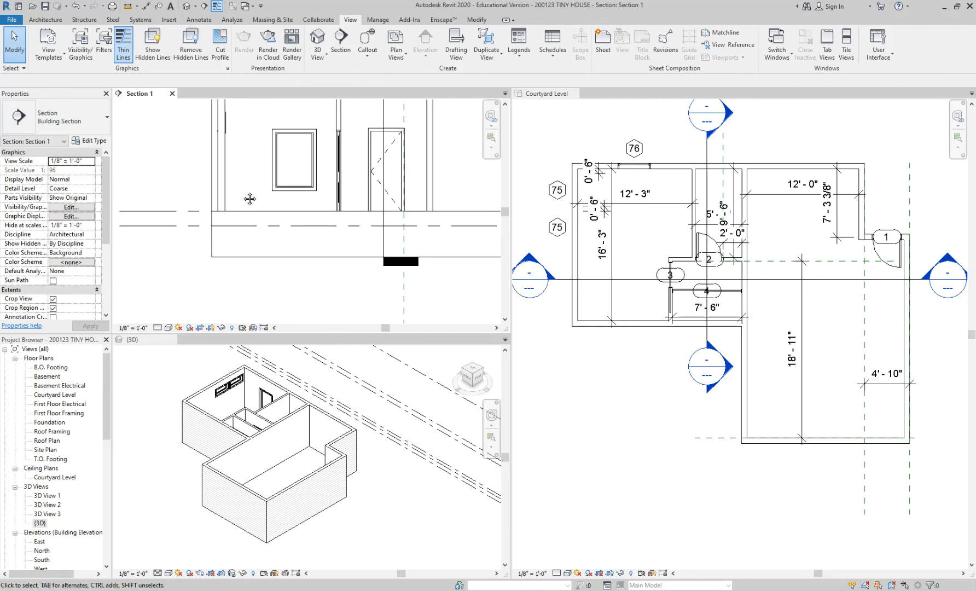
left_click(589, 148)
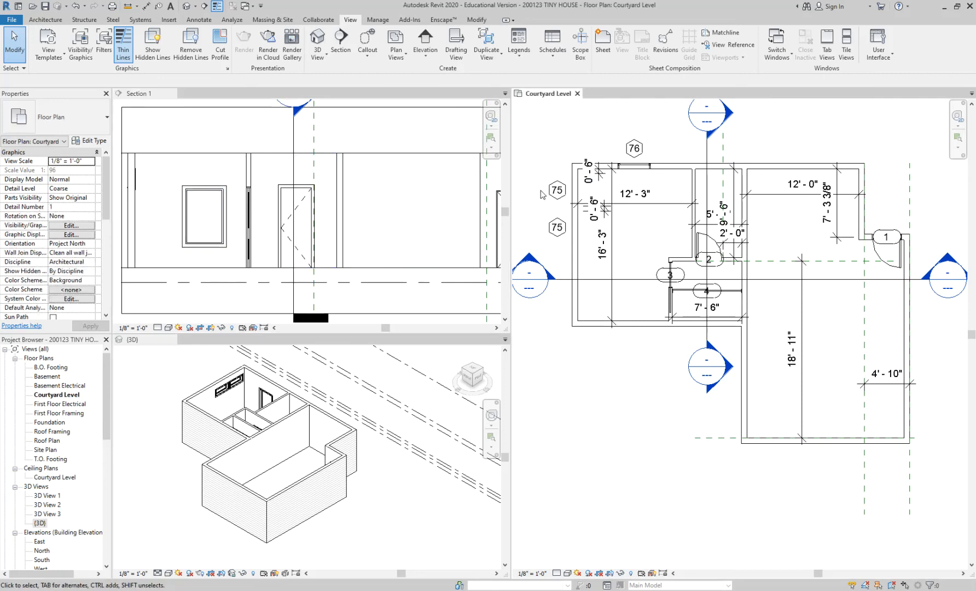
scroll(652, 246, "up", 1)
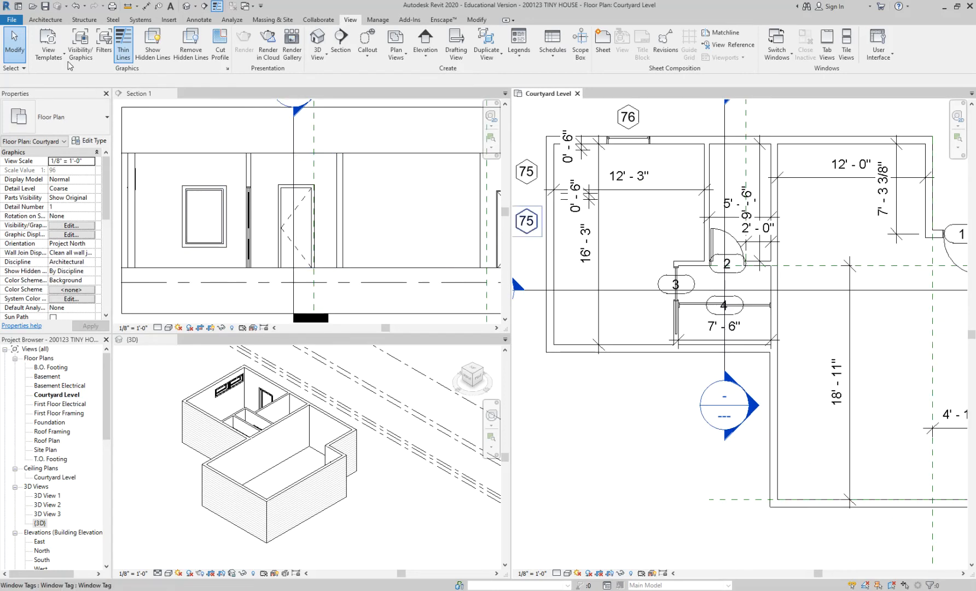
left_click(57, 21)
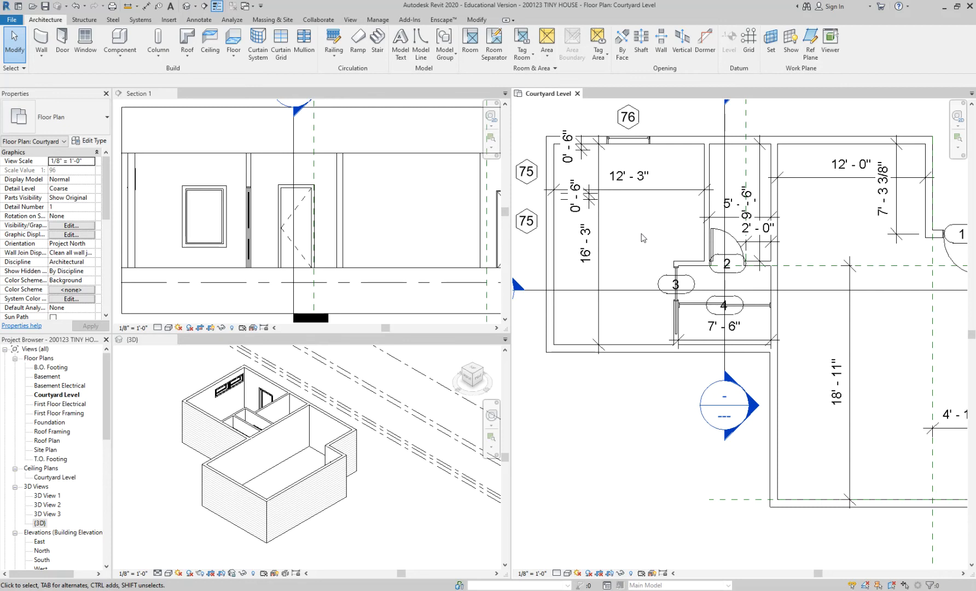
left_click(234, 38)
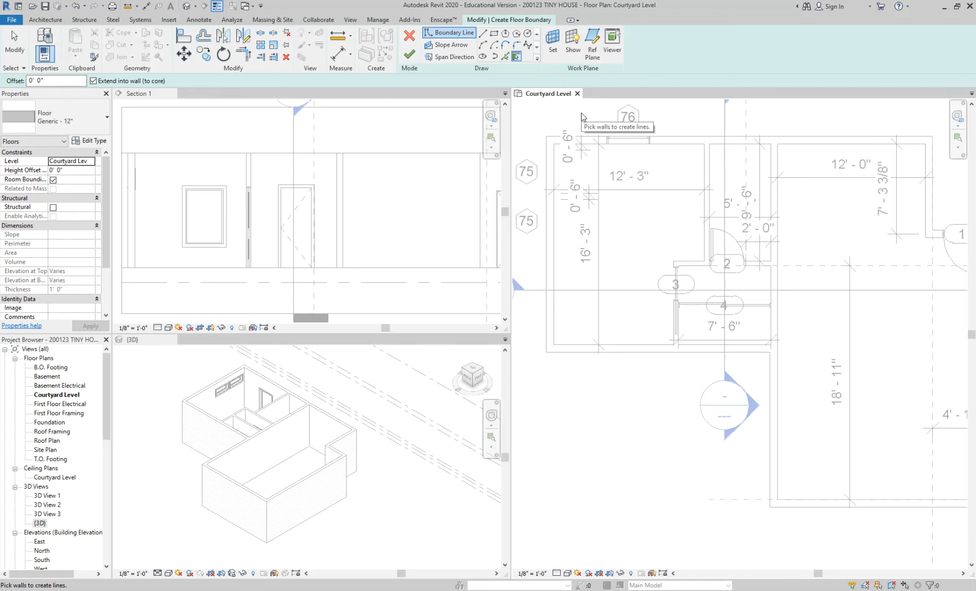
left_click(45, 19)
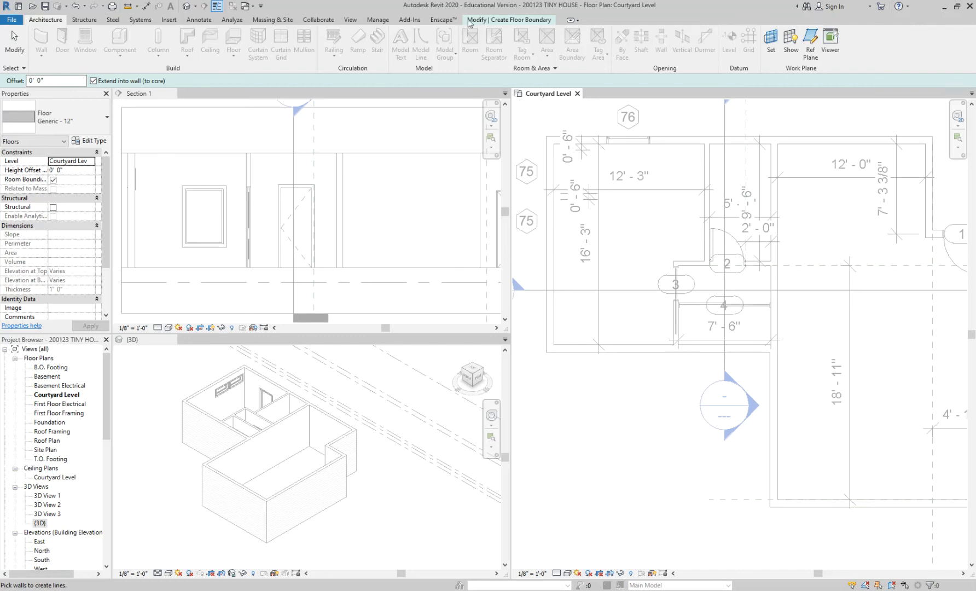
left_click(503, 21)
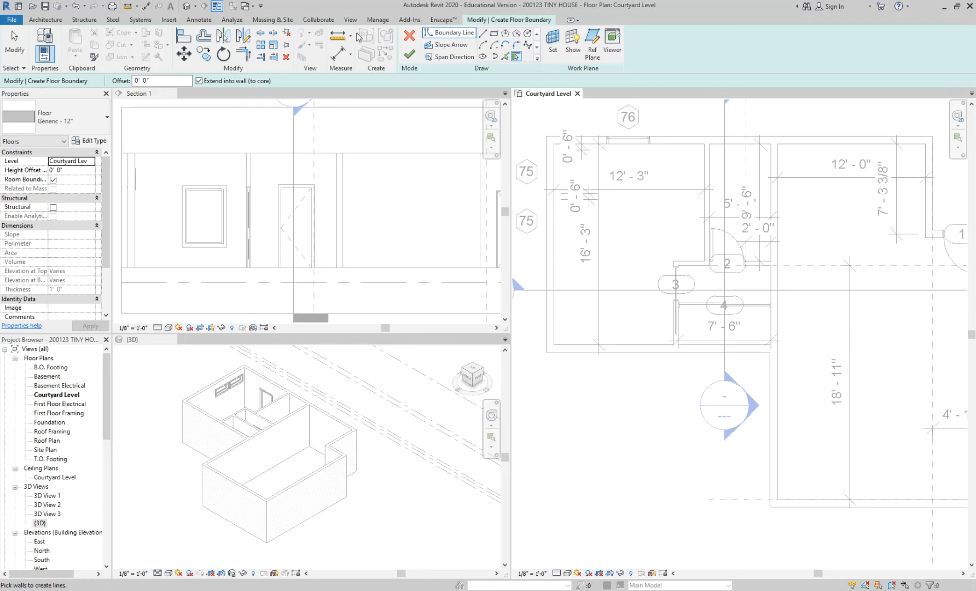
left_click(49, 20)
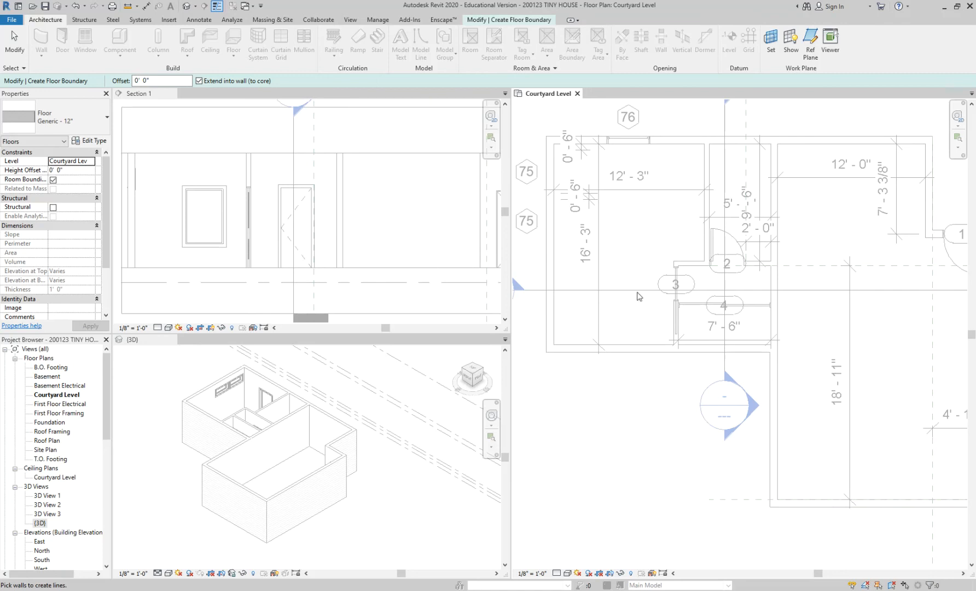
left_click(513, 20)
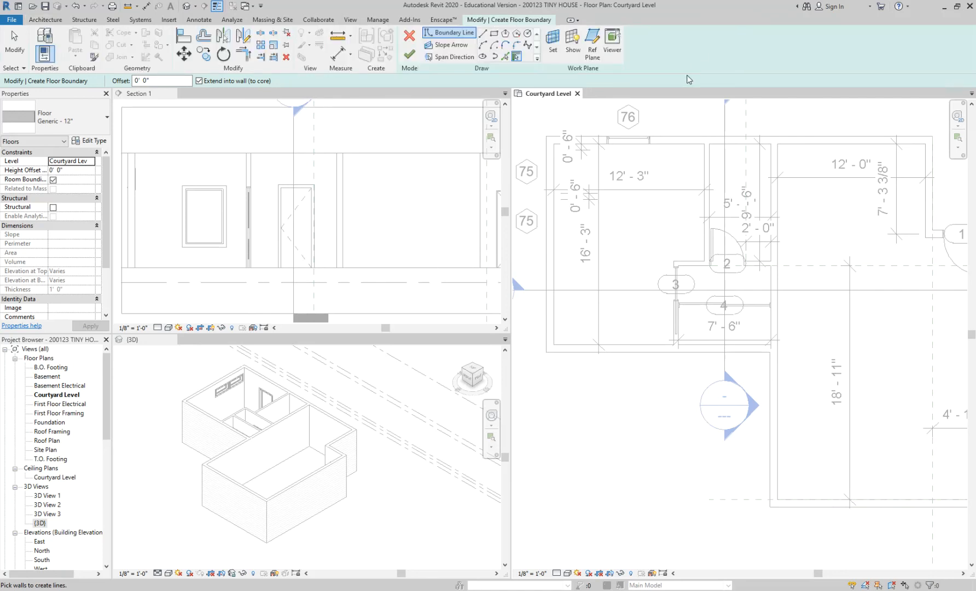
left_click(409, 36)
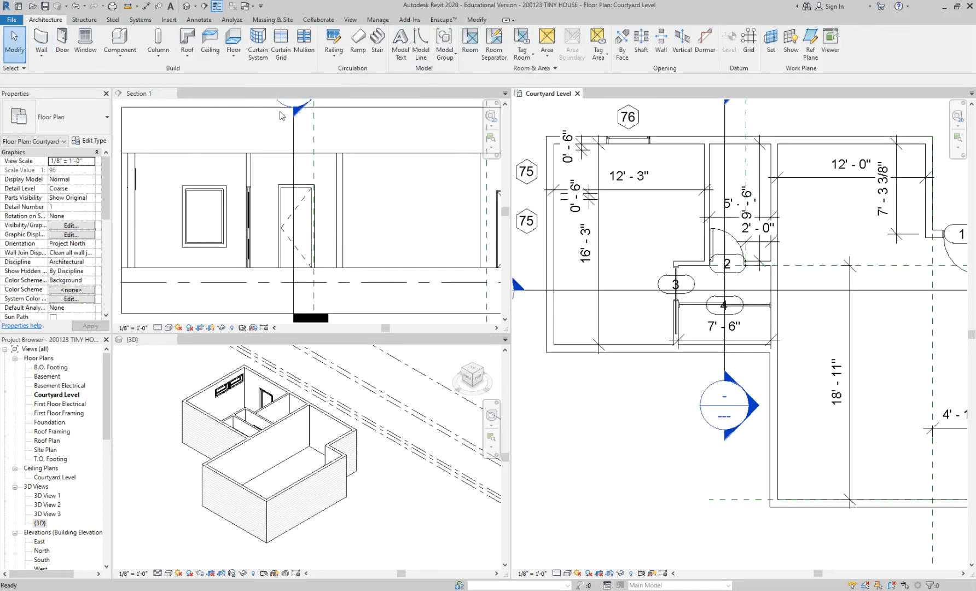
Start a new floor on the Courtyard Level plan.
left_click(229, 49)
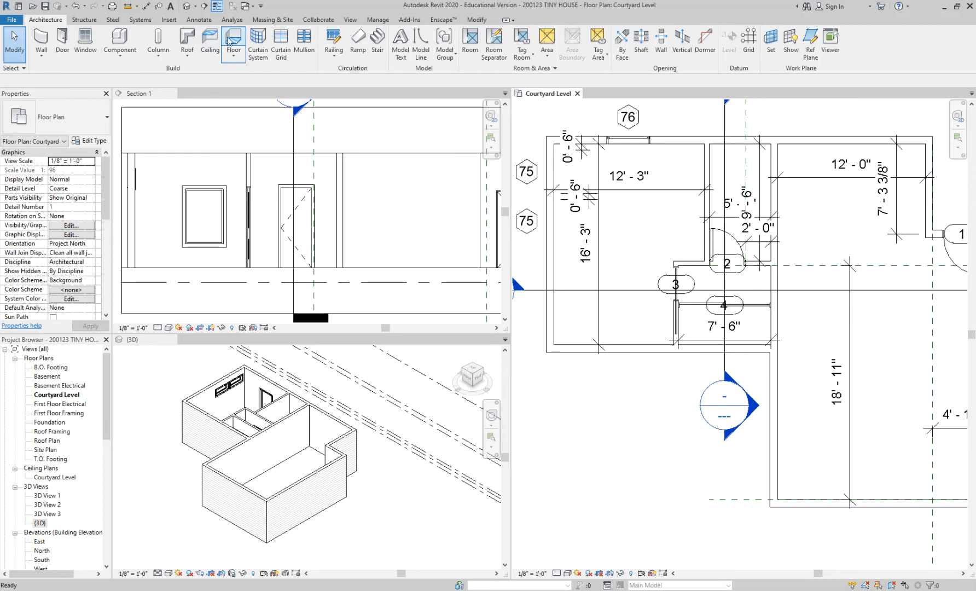
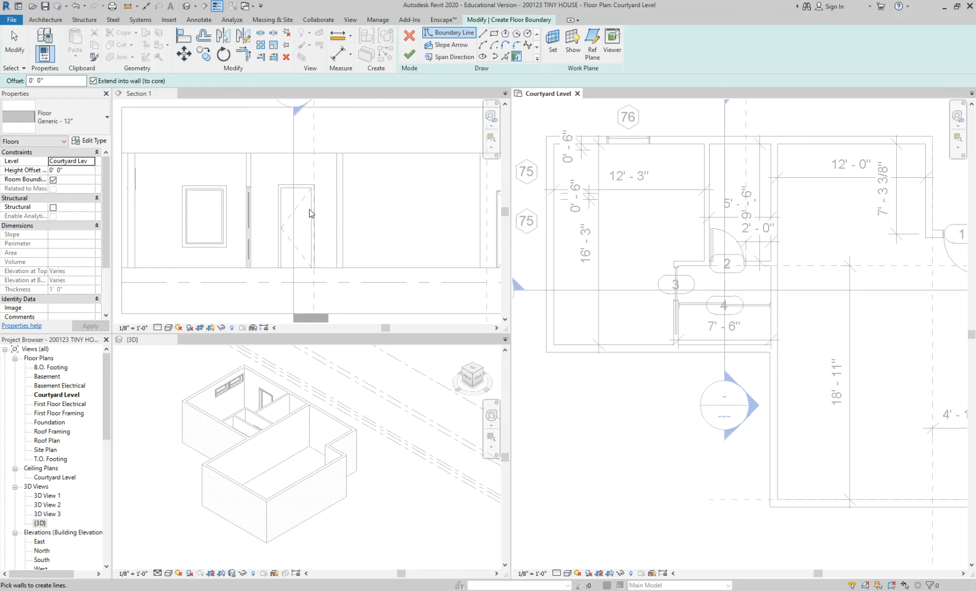
Choose the Concrete Slab - 4" floor type and show its type properties in an enlarged dialog with the section preview.
left_click(91, 125)
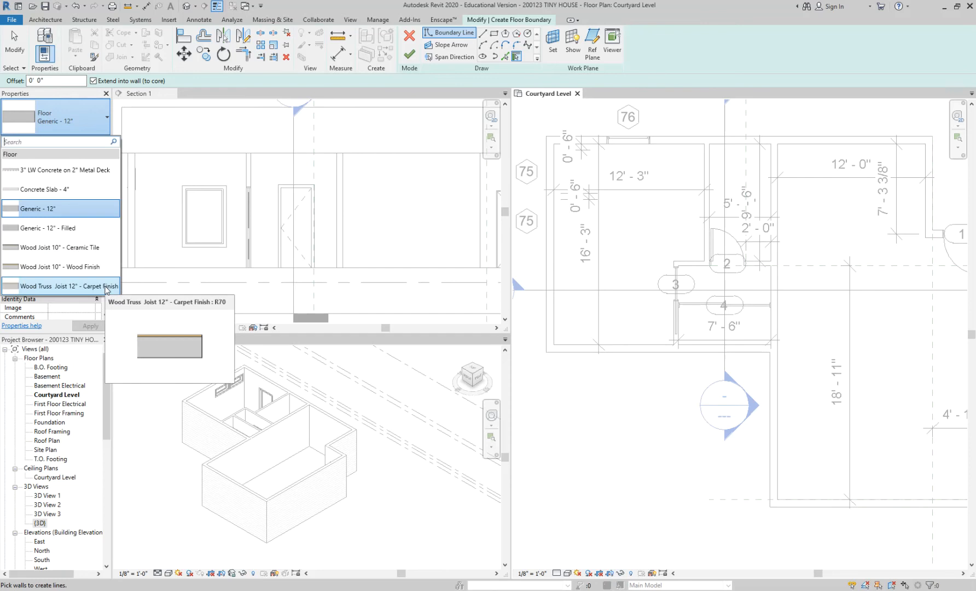
left_click(48, 192)
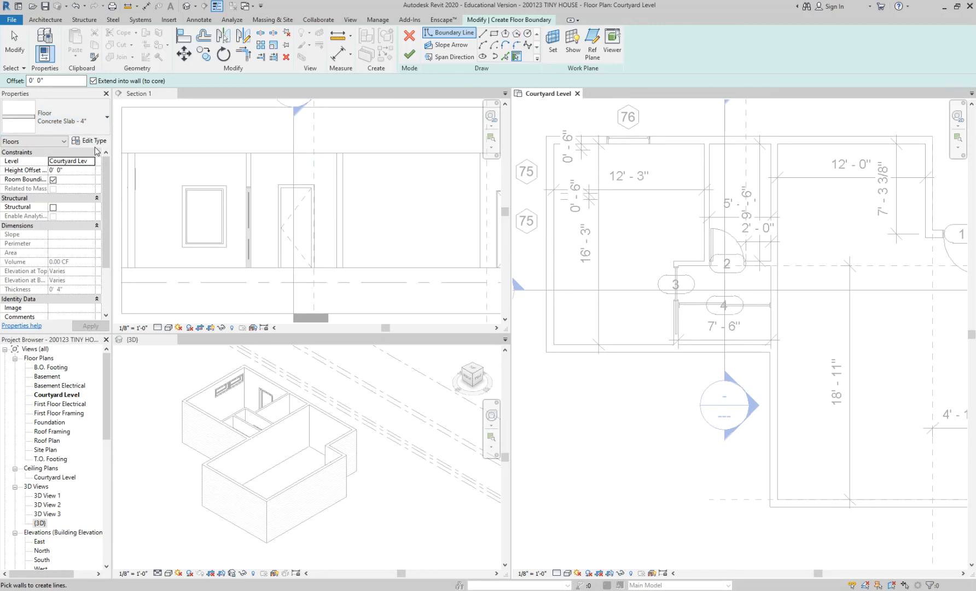
left_click(93, 143)
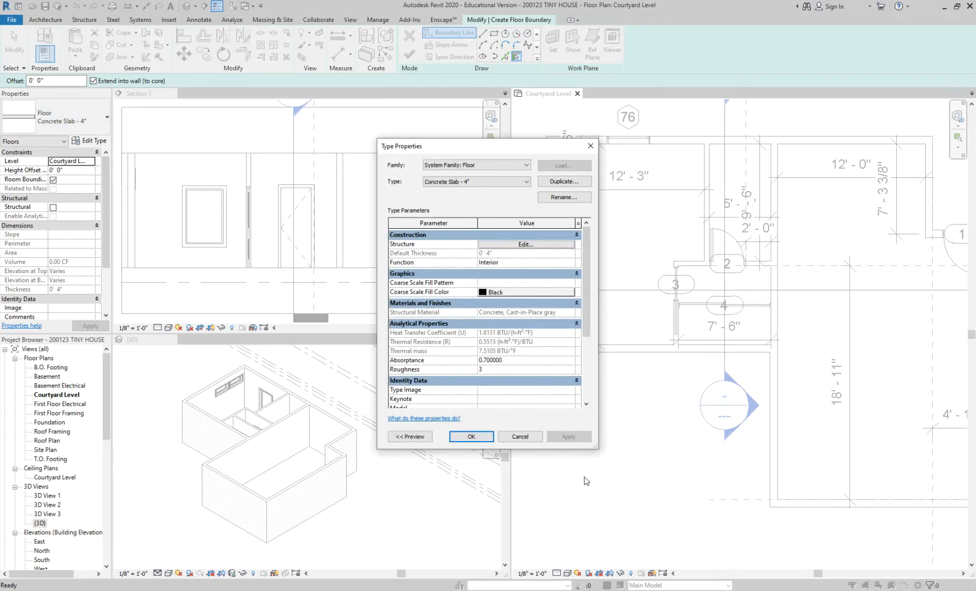
left_click_drag(596, 447, 618, 505)
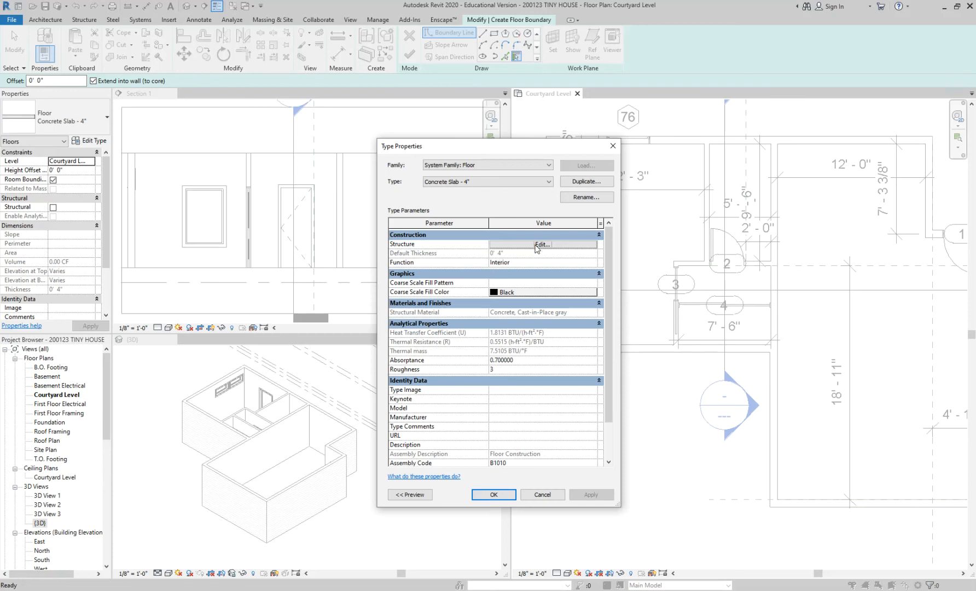
left_click(411, 494)
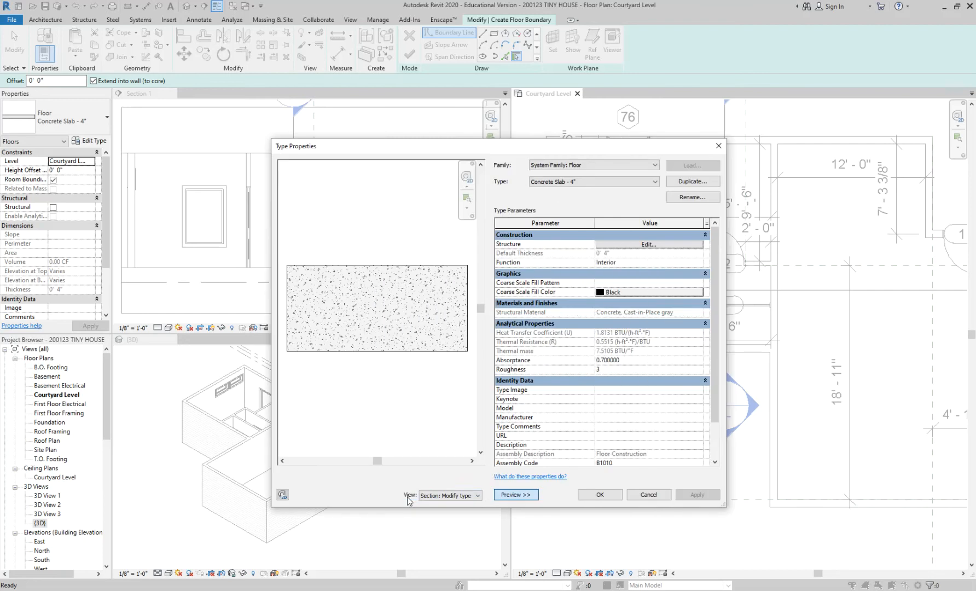
left_click(509, 495)
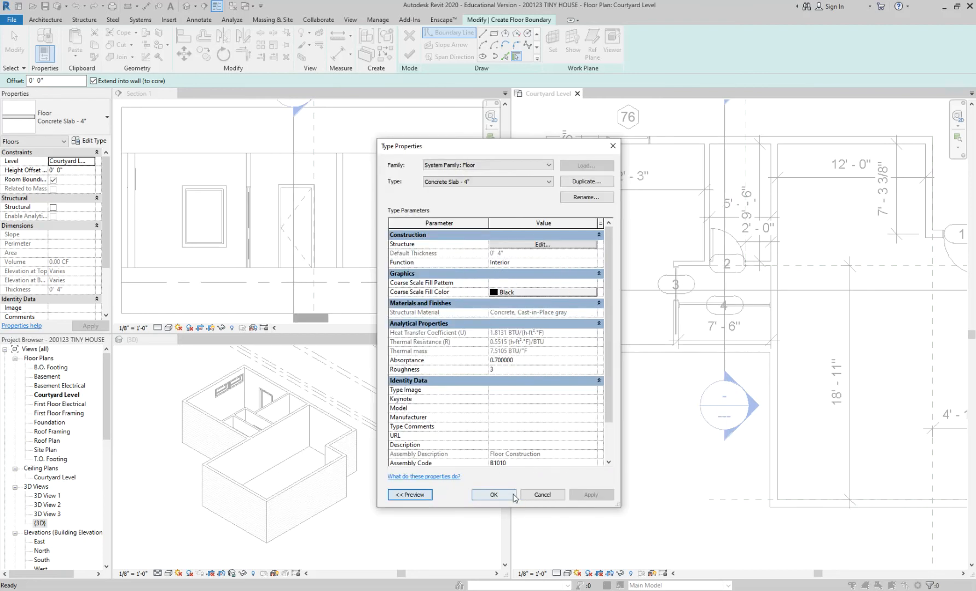
left_click(421, 495)
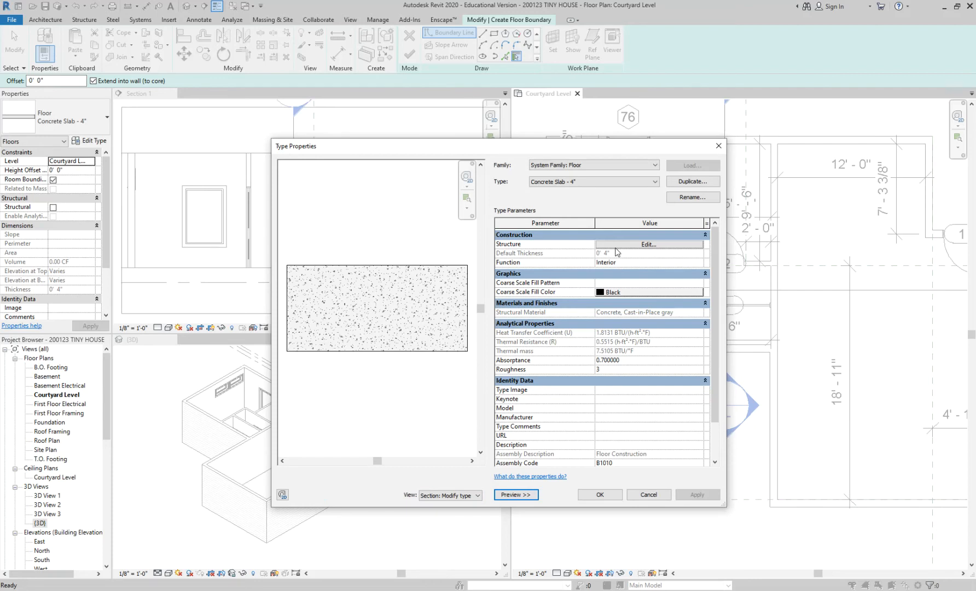
Examine the layer structure and thickness of the Concrete Slab - 4" type without changing it.
left_click(617, 246)
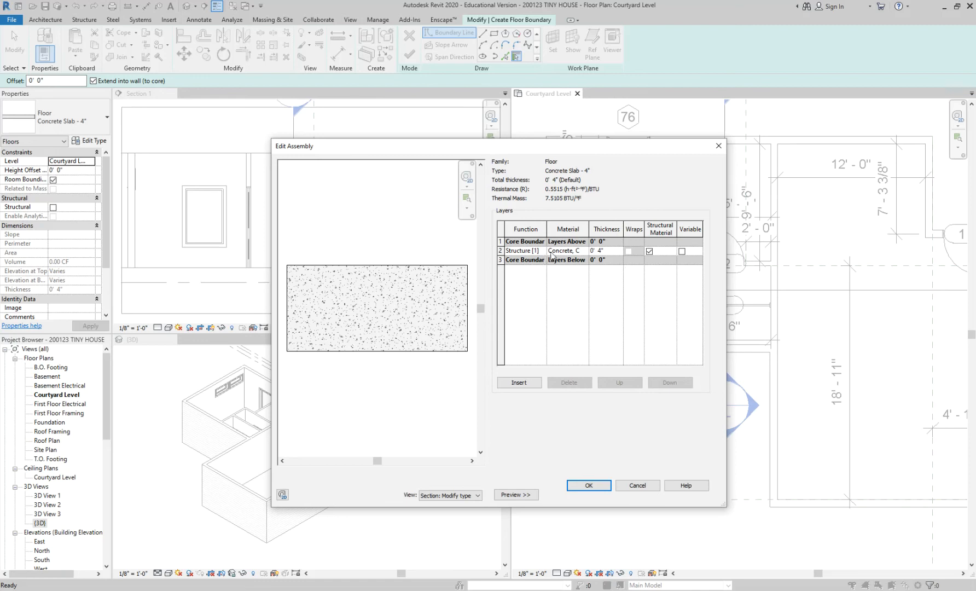
left_click(602, 252)
left_click(636, 486)
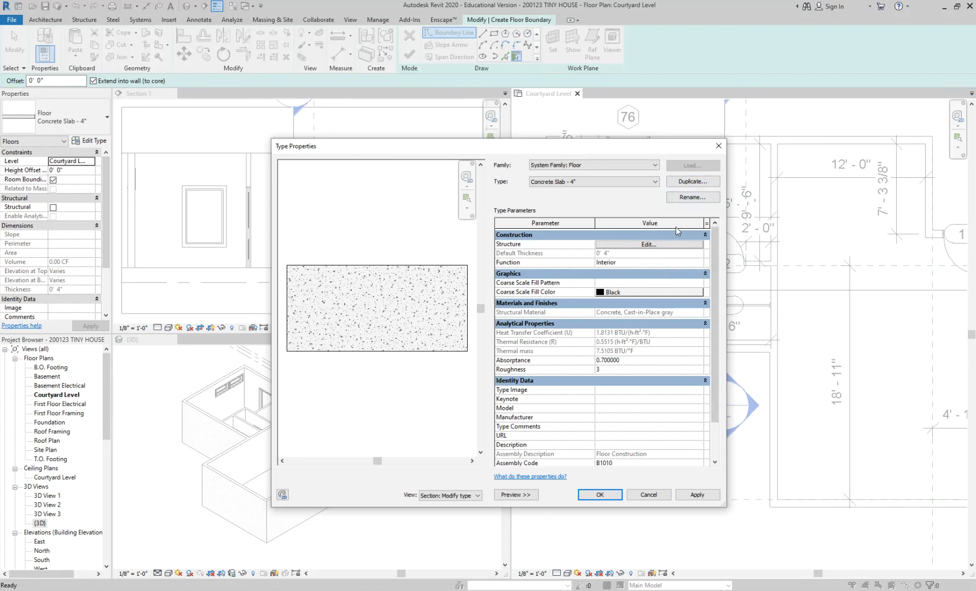
Duplicate the floor type under the name Concrete Slab - 6".
left_click(690, 182)
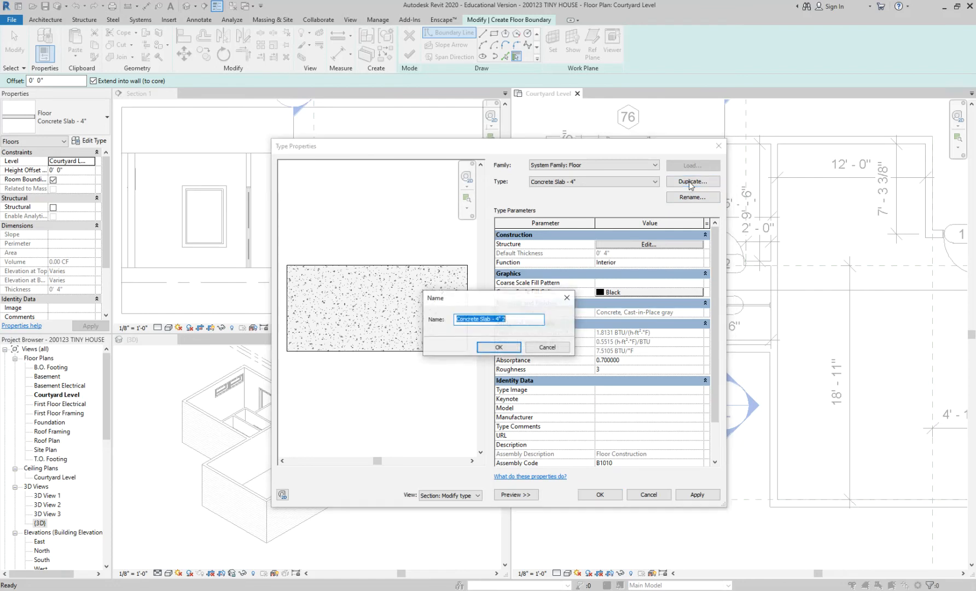
left_click(496, 320)
left_click_drag(496, 321, 519, 321)
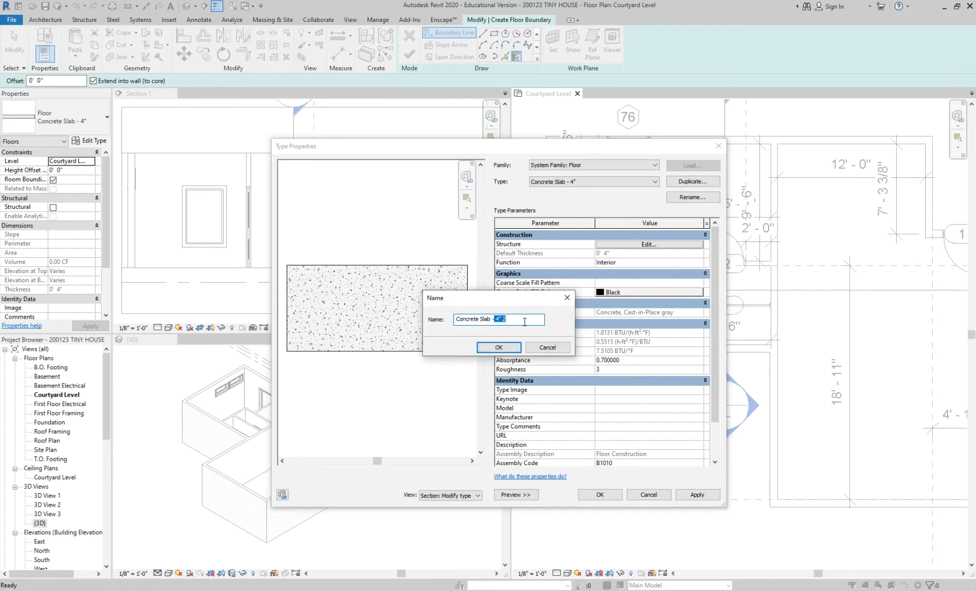
key("BackSpace")
type("6:\"")
left_click(495, 347)
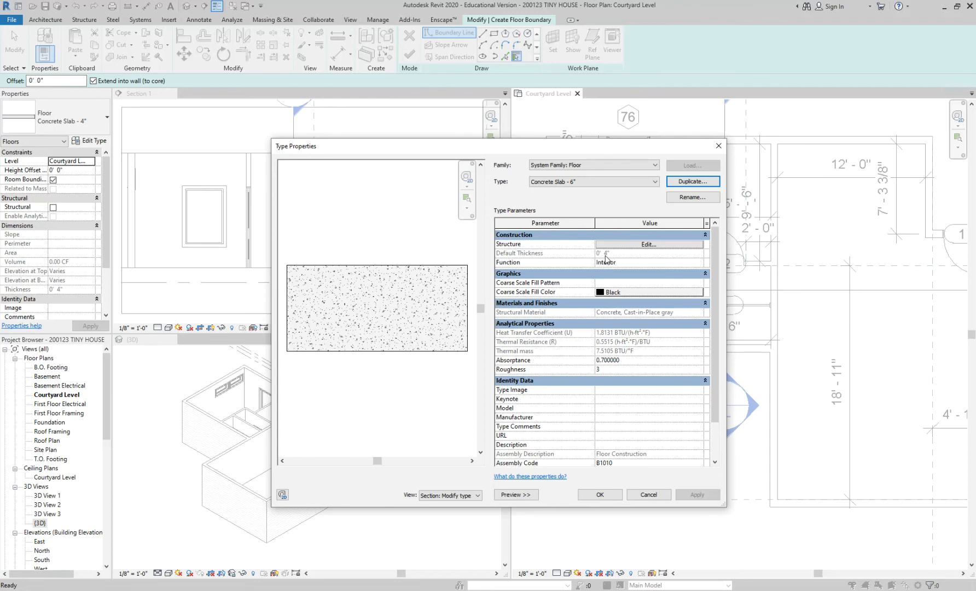
Set the structure layer's thickness of the Concrete Slab - 6" type to 0' 6" and accept the type properties.
left_click(622, 244)
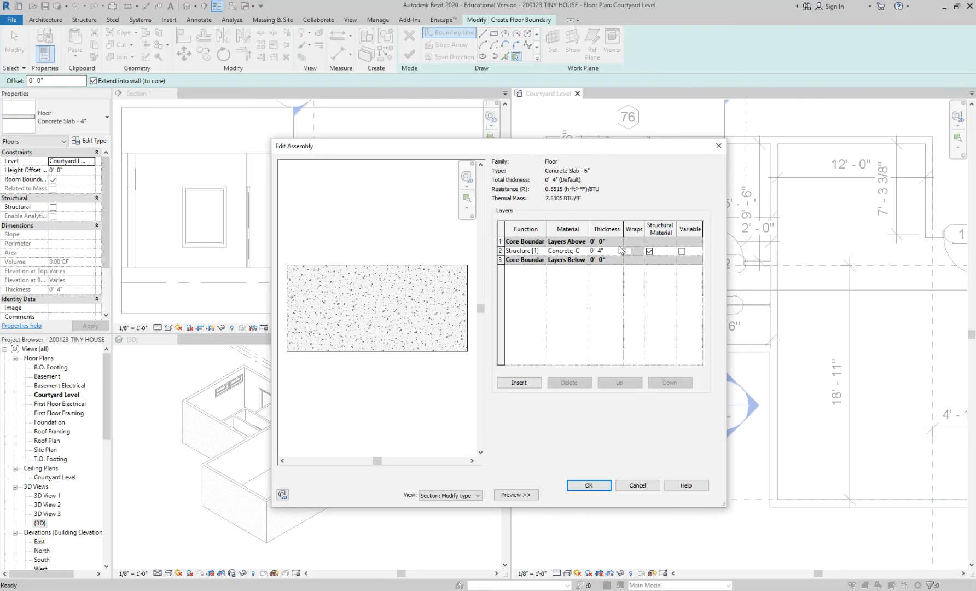
left_click(606, 250)
type("0 6")
left_click(601, 487)
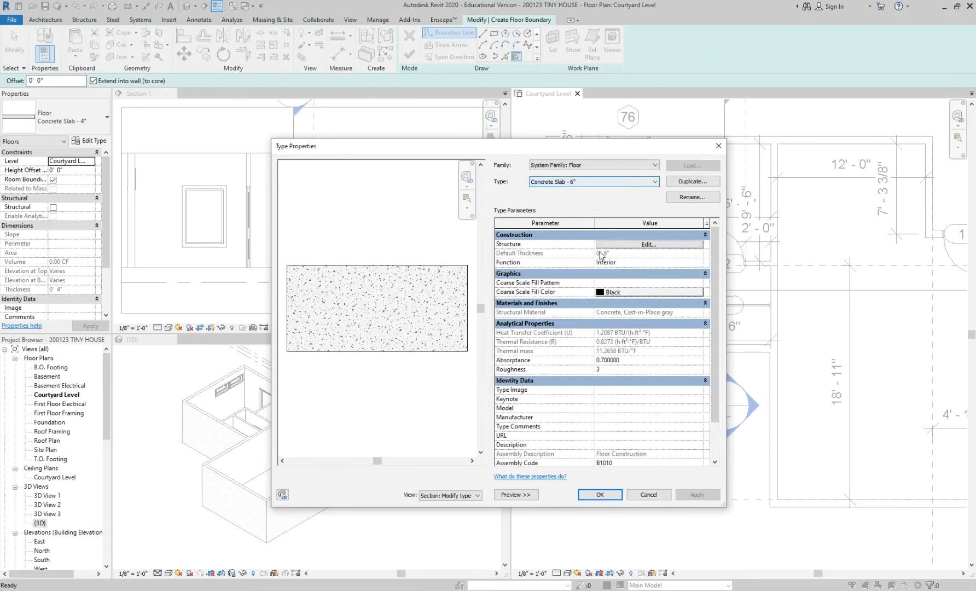
left_click(615, 496)
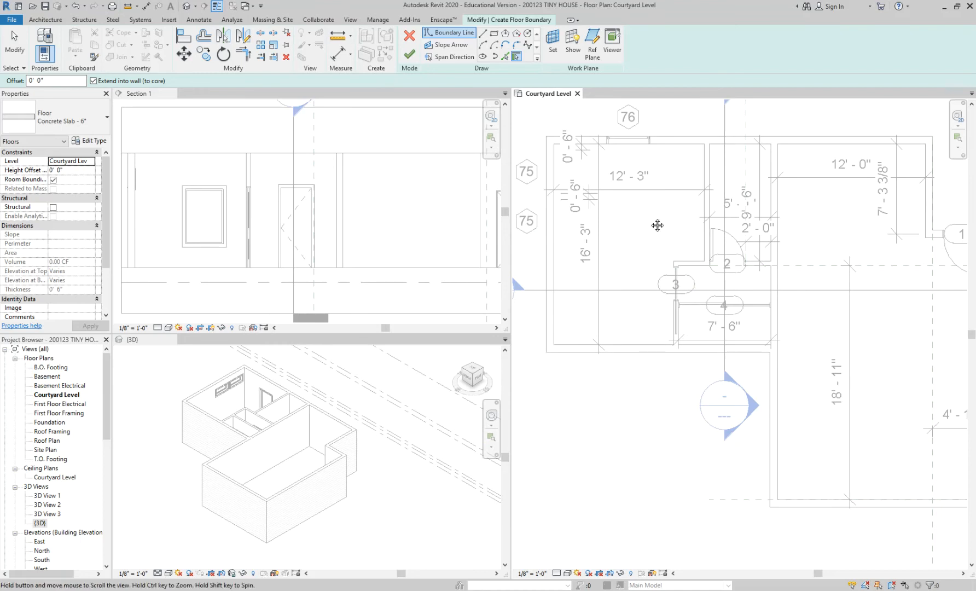
Try to create floor boundary lines by picking the west and north exterior walls.
scroll(655, 225, "down", 2)
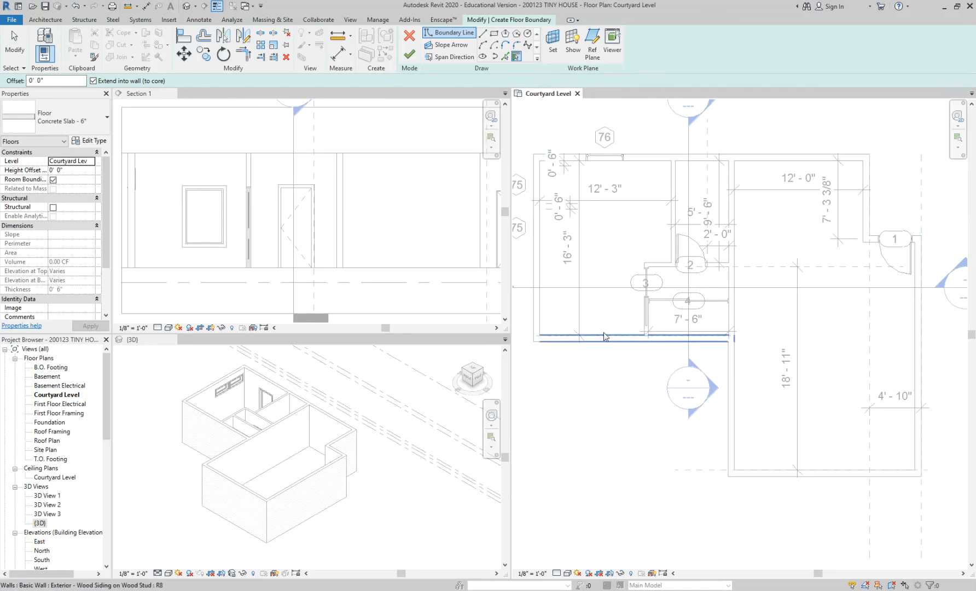
left_click(539, 223)
left_click(549, 162)
scroll(547, 163, "up", 3)
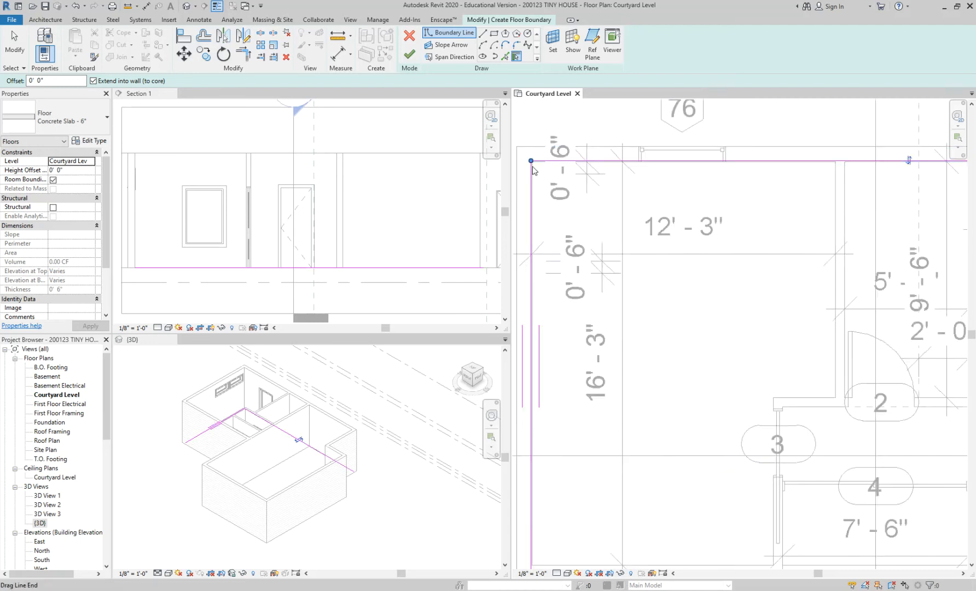
scroll(545, 164, "up", 3)
middle_click_drag(539, 157, 585, 185)
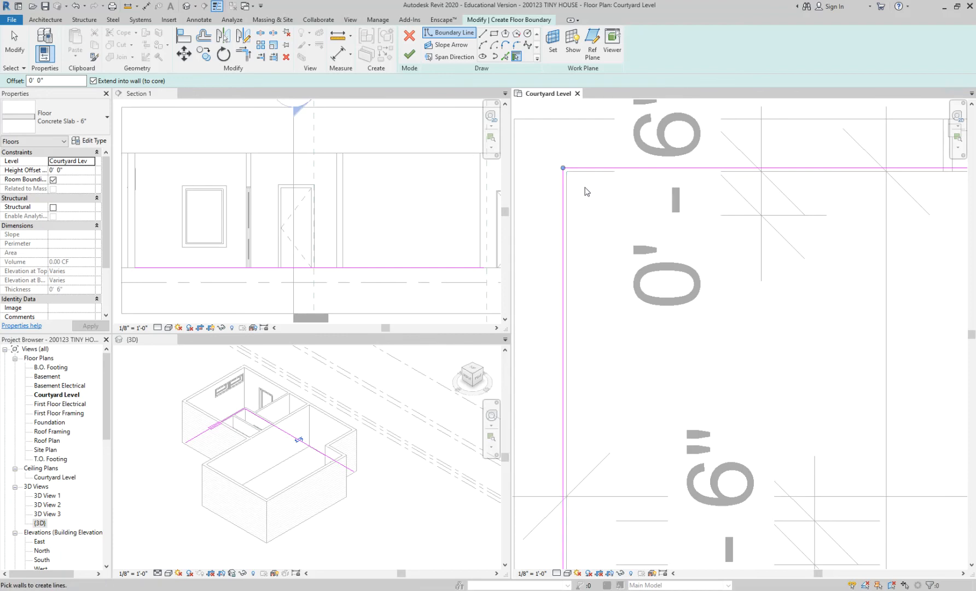
scroll(585, 188, "down", 2)
scroll(621, 433, "down", 1)
middle_click_drag(622, 439, 584, 257)
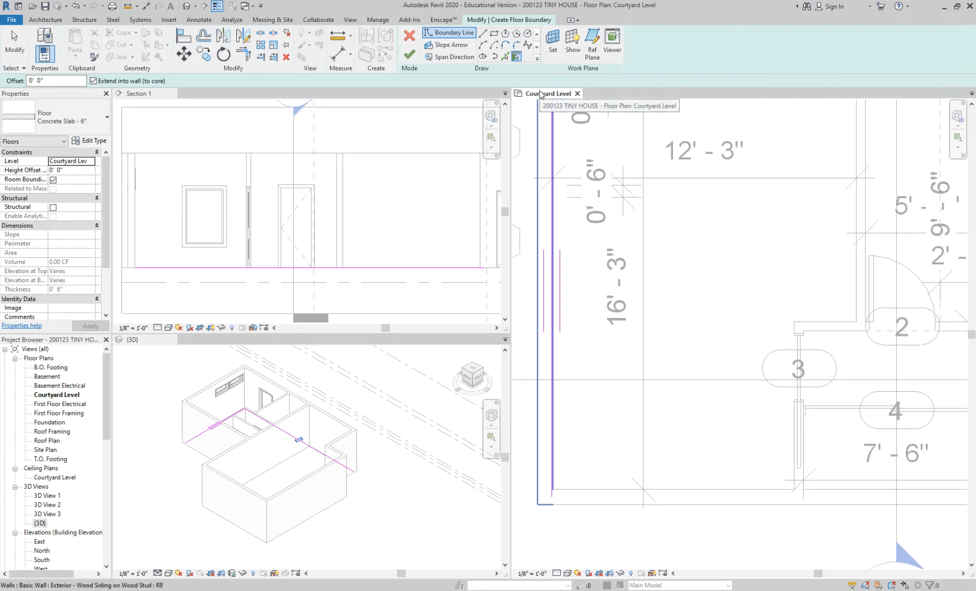
Undo the two boundary lines picked from the west and north walls.
key("ctrl+z")
scroll(582, 262, "down", 3)
key("ctrl+z")
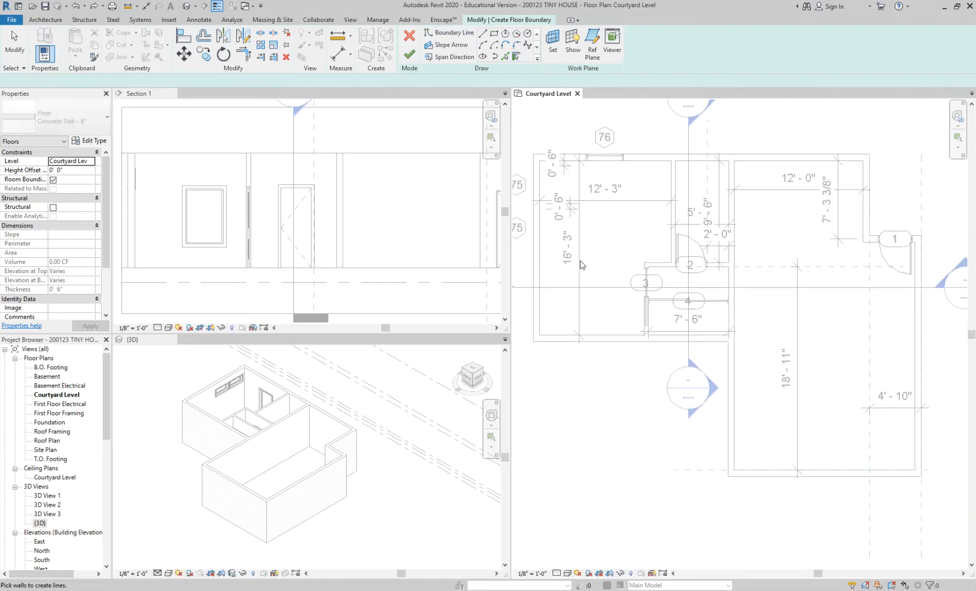
Draw floor boundary lines from the northwest inside corner along the north wall, then down the east wall to the recess at door 1.
left_click(484, 34)
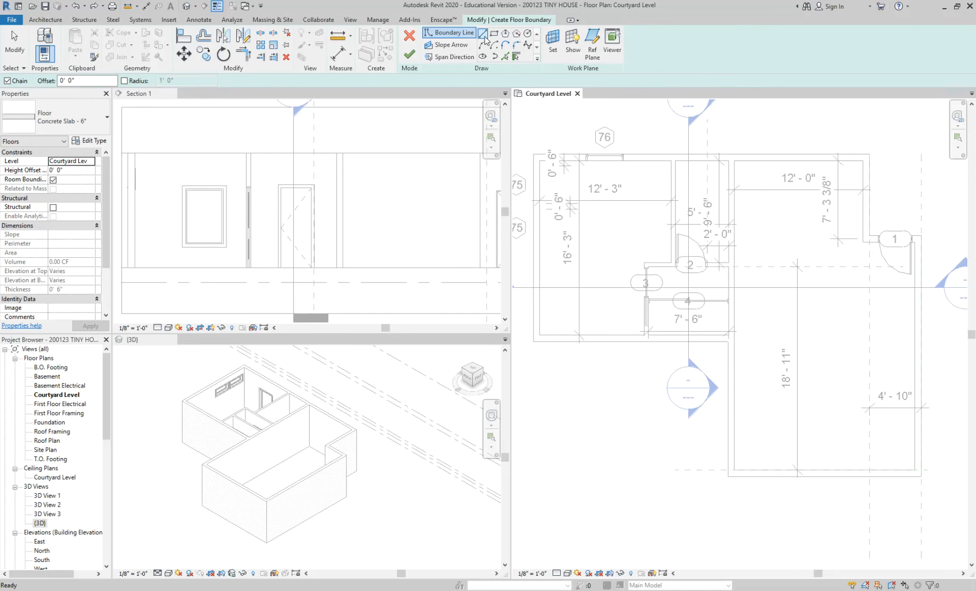
scroll(535, 171, "up", 2)
scroll(535, 172, "up", 2)
left_click(539, 154)
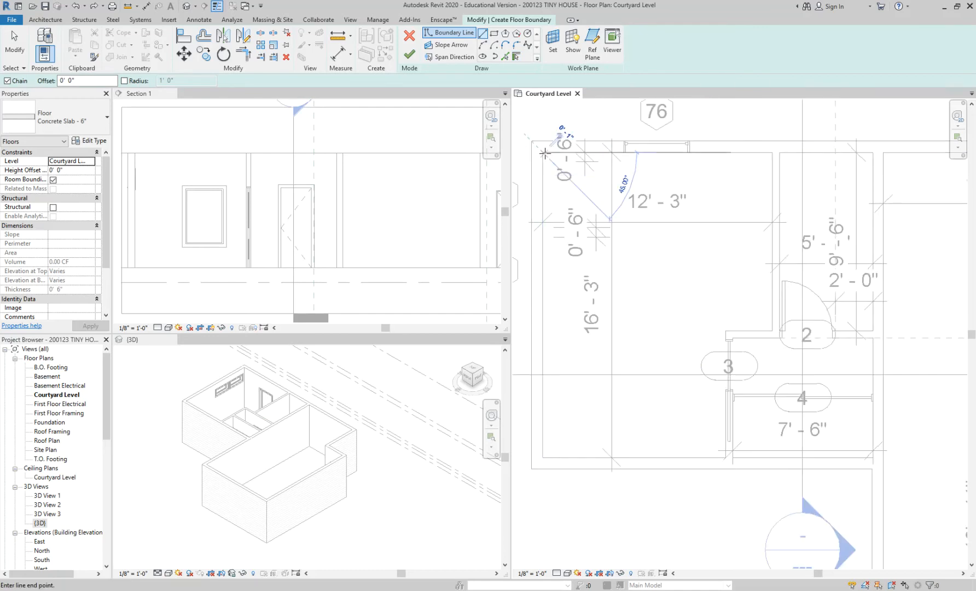
scroll(542, 159, "down", 3)
left_click(915, 153)
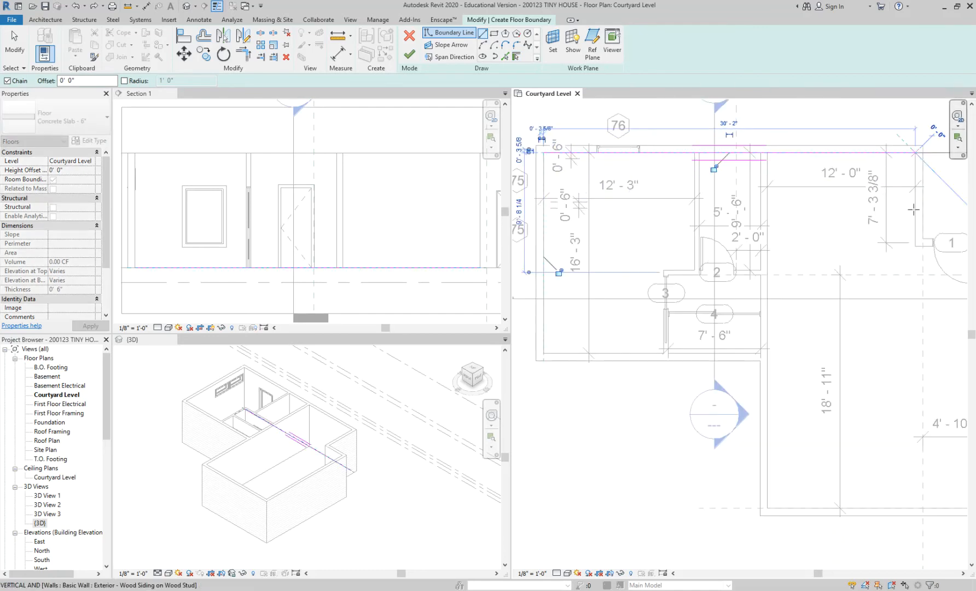
left_click(915, 246)
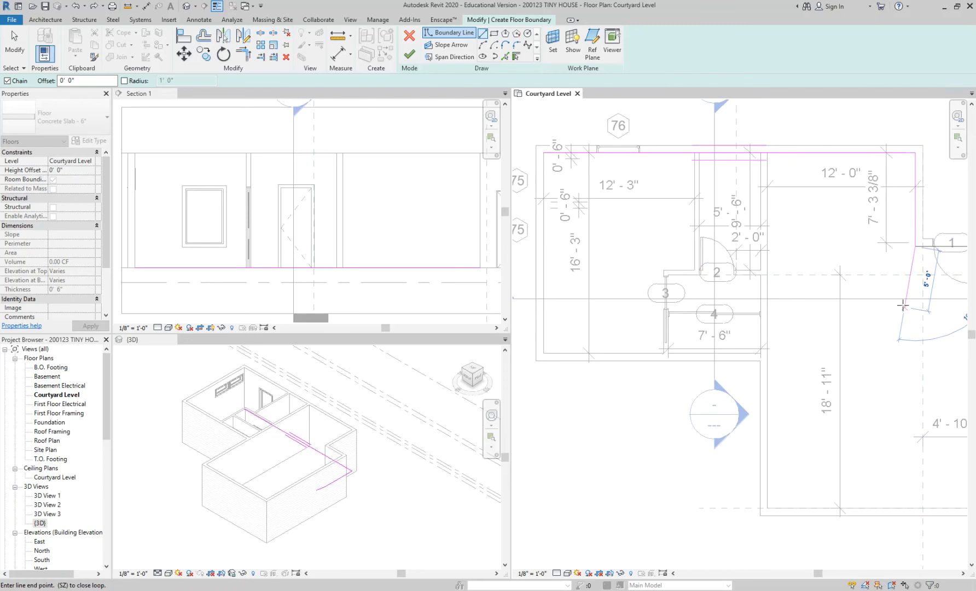
Continue the floor boundary past door 1, along the main room's east, south and west walls, up to the west wing's south wall line.
scroll(903, 304, "up", 4)
left_click(828, 250)
scroll(829, 266, "down", 3)
left_click(826, 478)
left_click(645, 477)
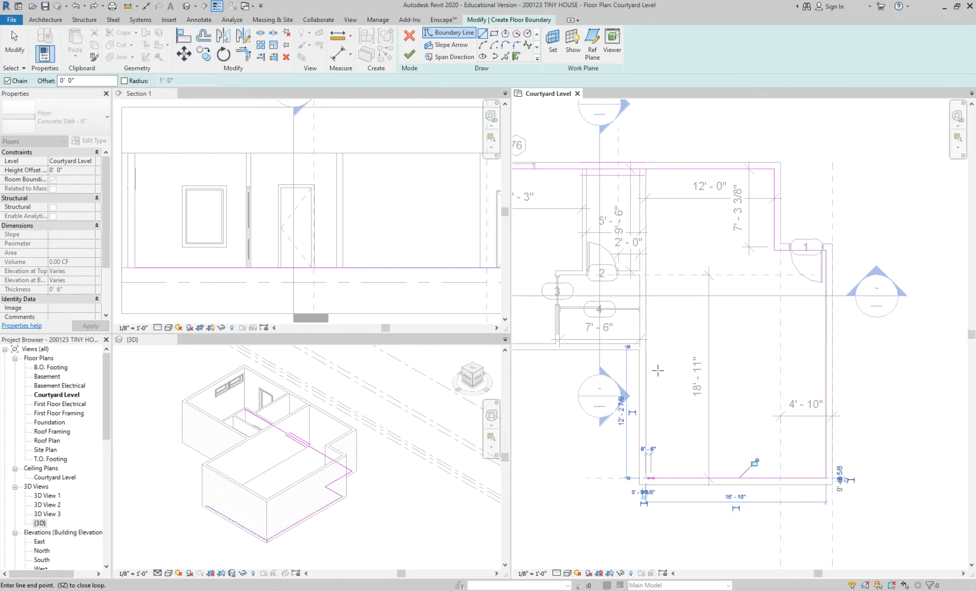
scroll(657, 359, "up", 3)
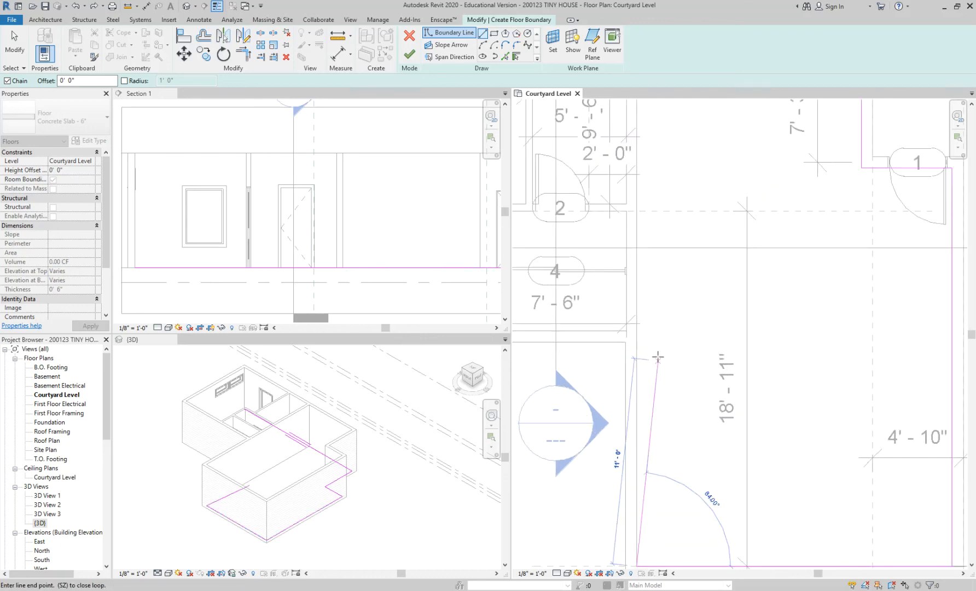
left_click(625, 331)
Close the floor boundary along the inside of the west wing's south and west walls back to the northwest corner.
scroll(678, 298, "down", 1)
scroll(683, 301, "down", 1)
middle_click_drag(683, 301, 872, 320)
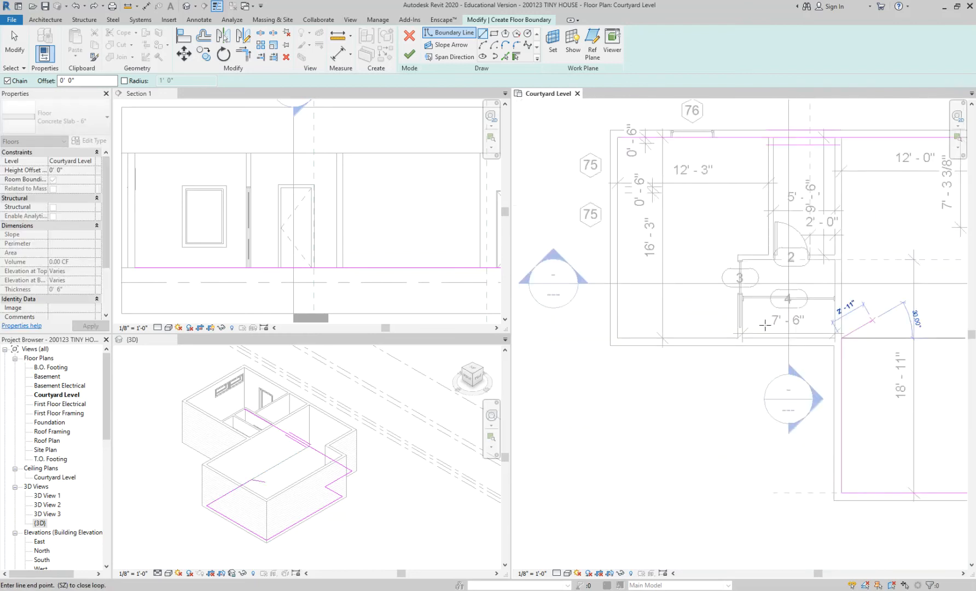
left_click(619, 338)
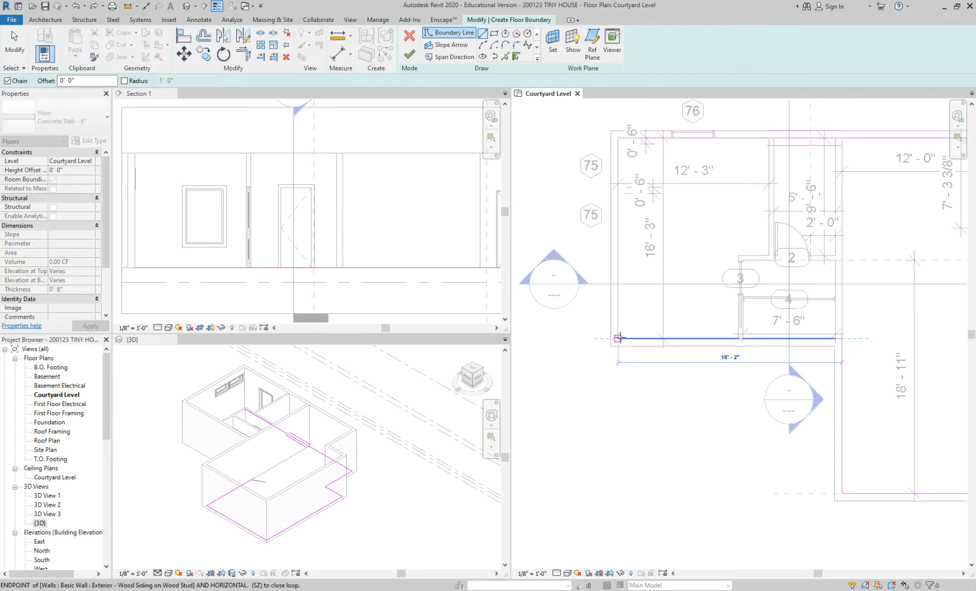
left_click(618, 137)
scroll(596, 198, "down", 1)
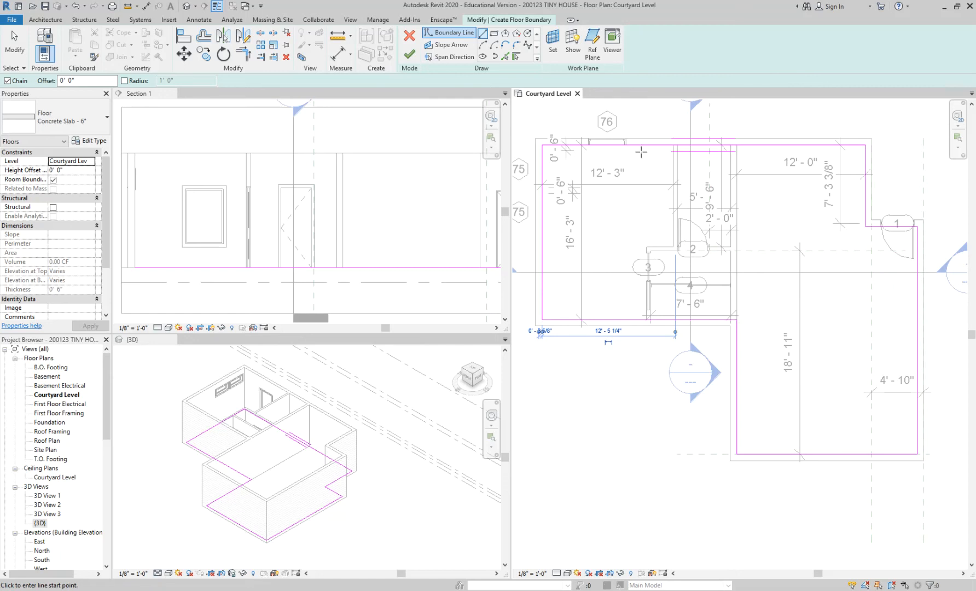
key("Escape")
key("Escape")
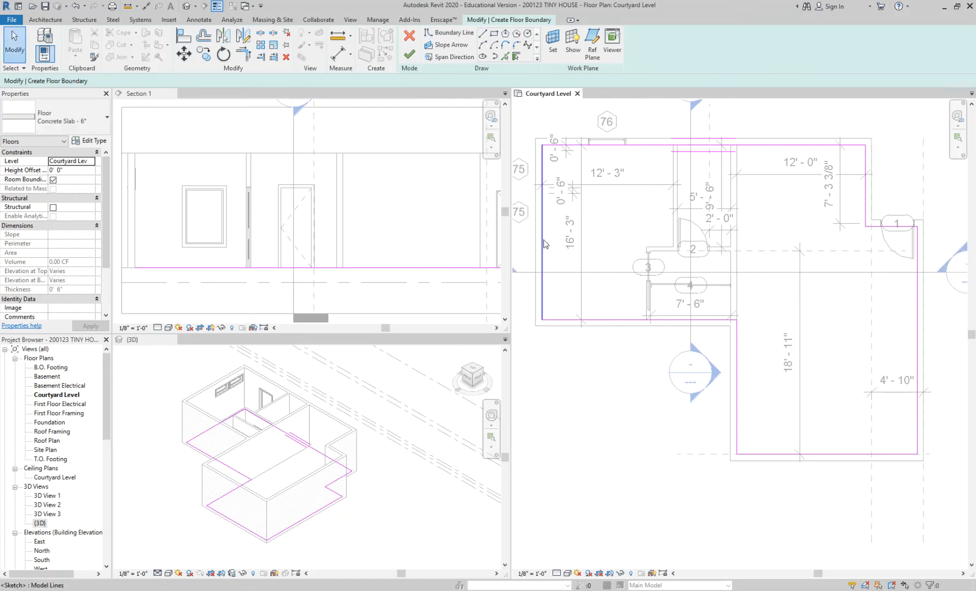
Replace the west boundary line with a shorter one about 10' long, starting at the northwest corner.
left_click(543, 243)
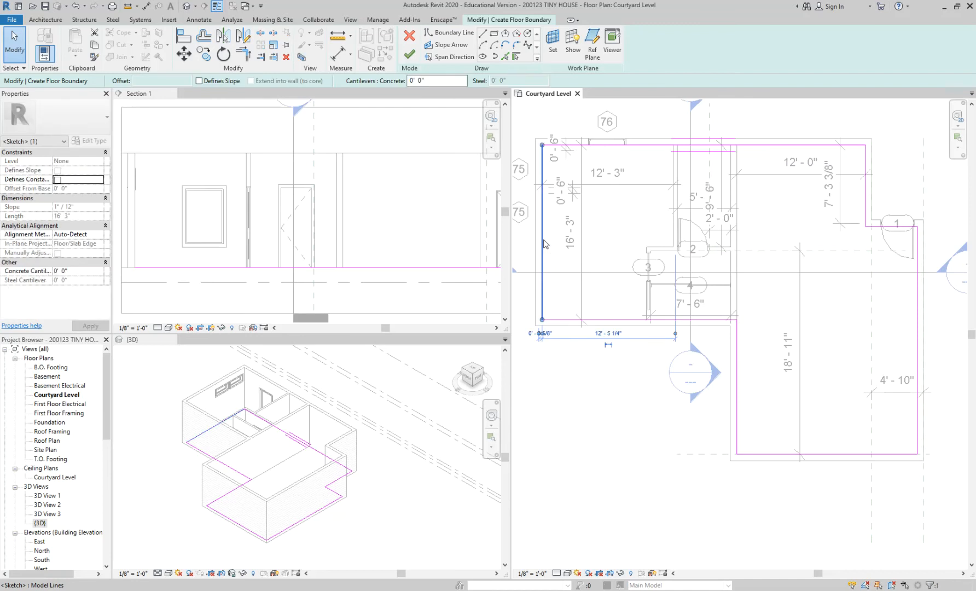
key("Escape")
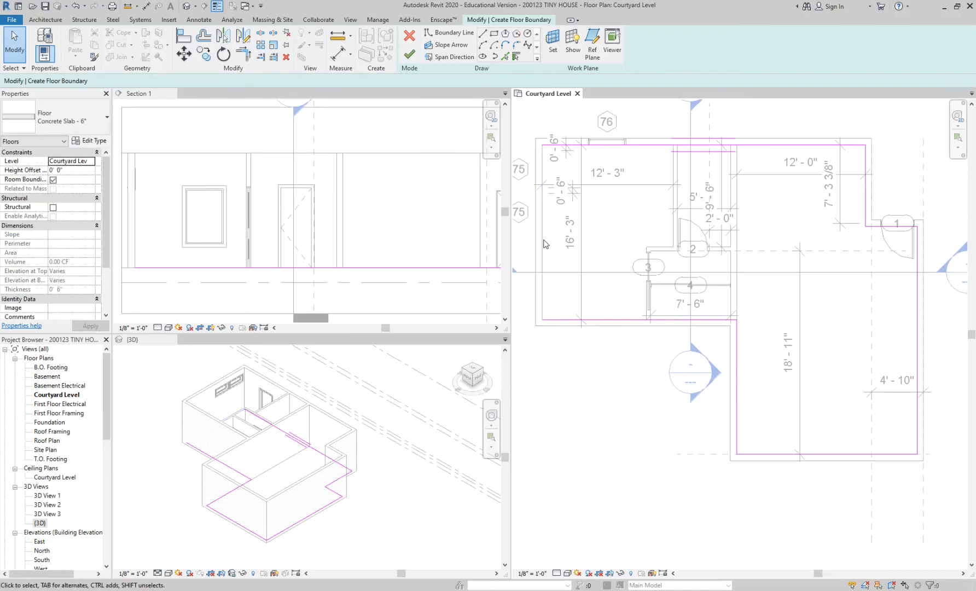
left_click(482, 33)
left_click(542, 145)
left_click(542, 252)
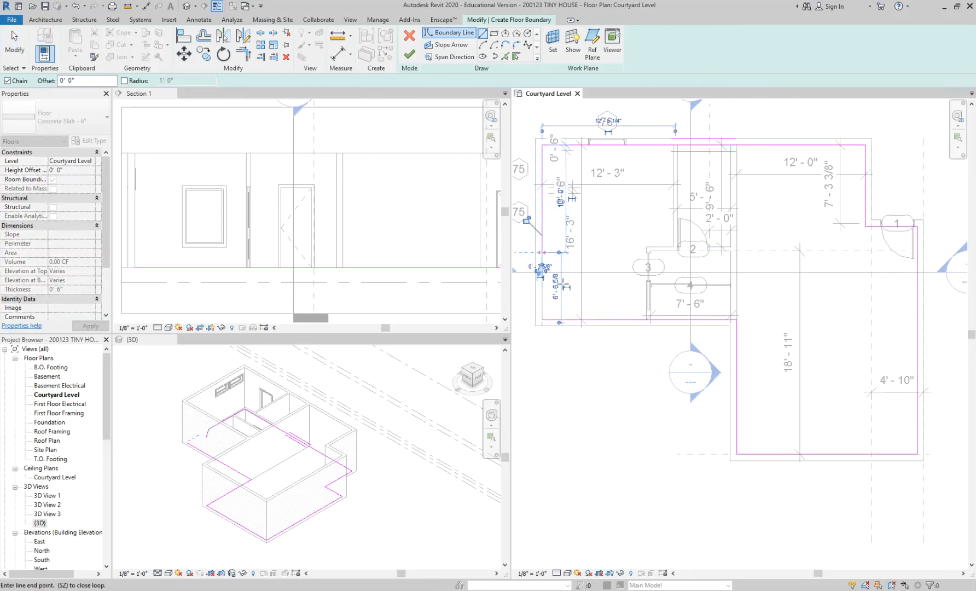
key("Escape")
key("Escape")
Join the west wing's south boundary line and the short west line into a corner with Trim/Extend to Corner.
left_click(555, 319)
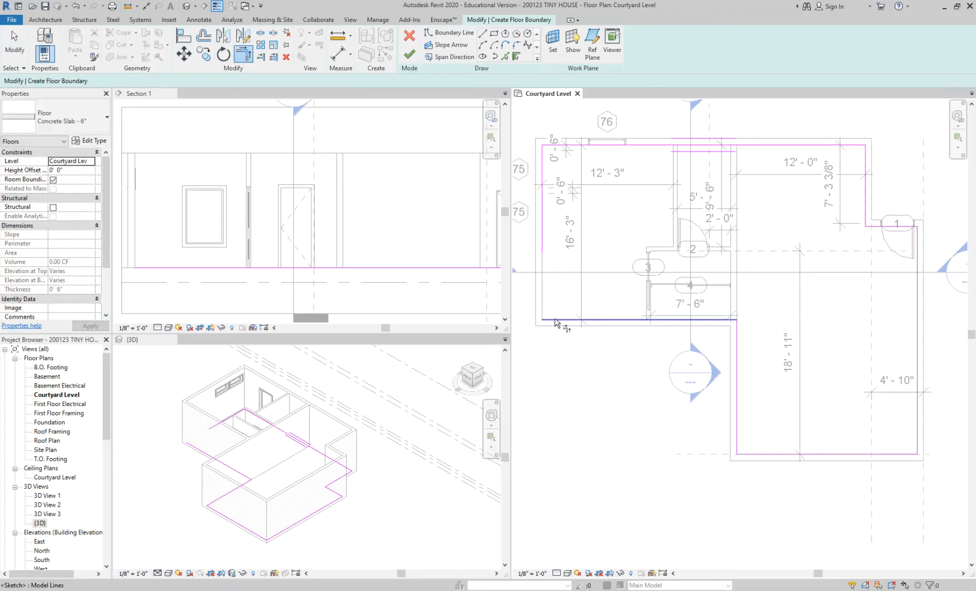
left_click(542, 238)
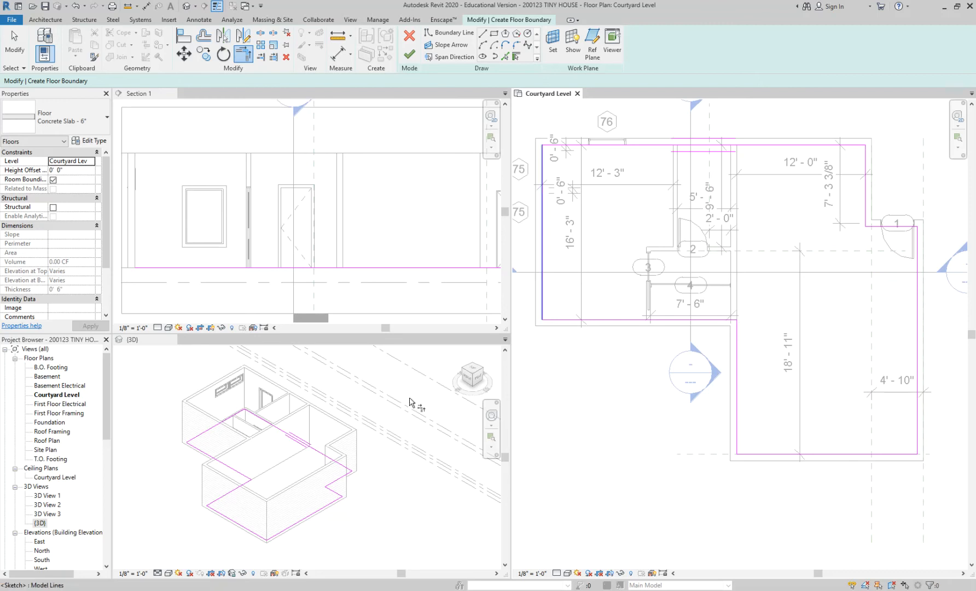
Finish the sketch of the 6" concrete slab floor at the Courtyard Level.
scroll(354, 200, "down", 2)
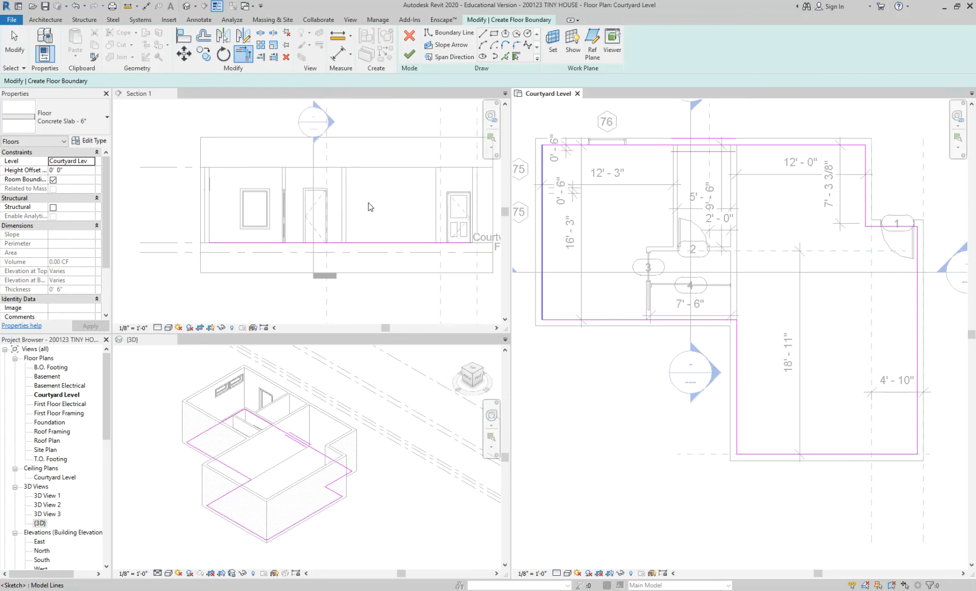
scroll(328, 201, "up", 1)
scroll(358, 203, "up", 1)
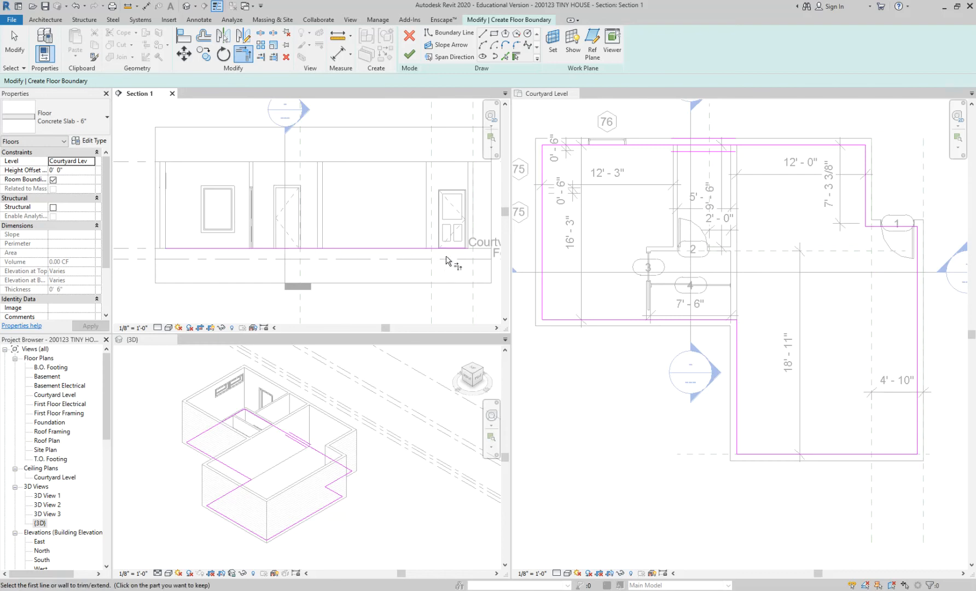
scroll(285, 530, "up", 2)
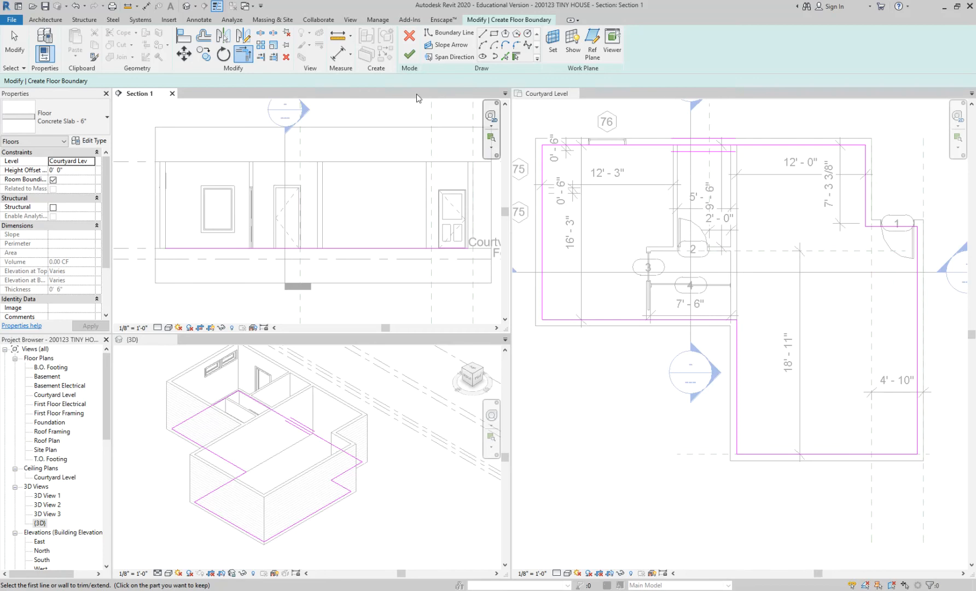
left_click(408, 56)
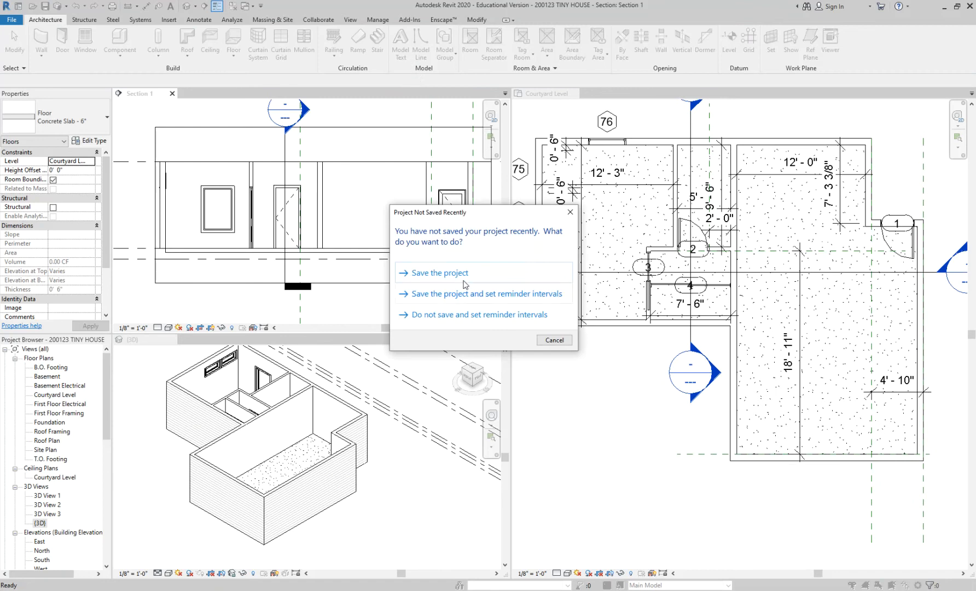
Save the project at the reminder and clear the selection of the floor.
left_click(469, 273)
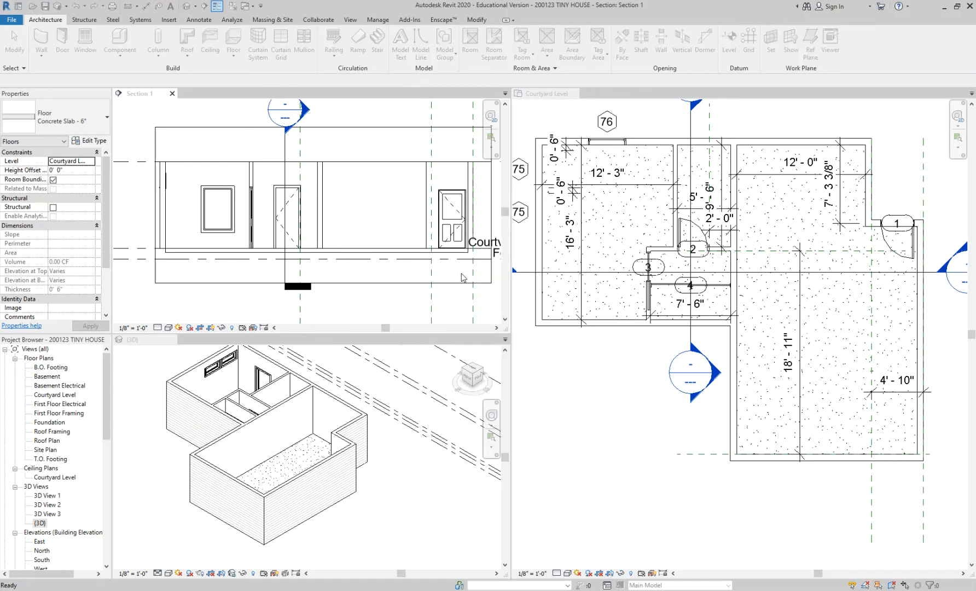
left_click(579, 399)
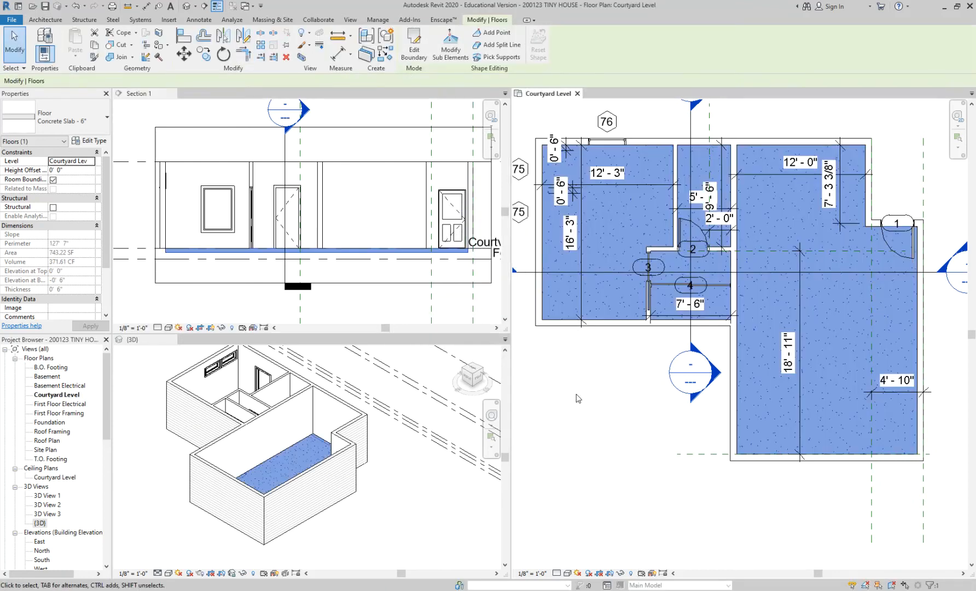
left_click(229, 286)
left_click(227, 300)
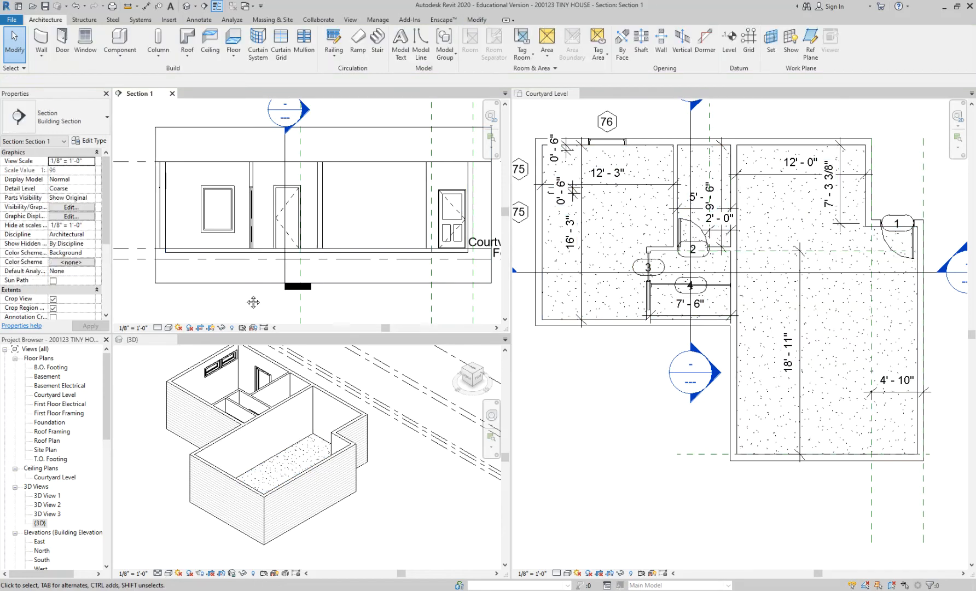
middle_click_drag(247, 299, 228, 294)
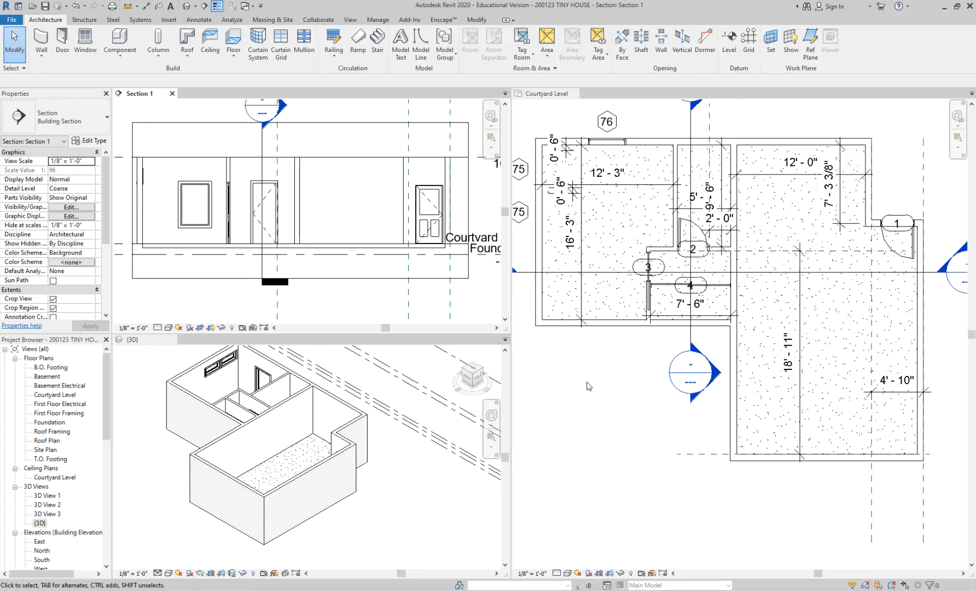
Undo the finished 6" slab back to its sketch, then quit sketching and discard the floor.
key("ctrl+z")
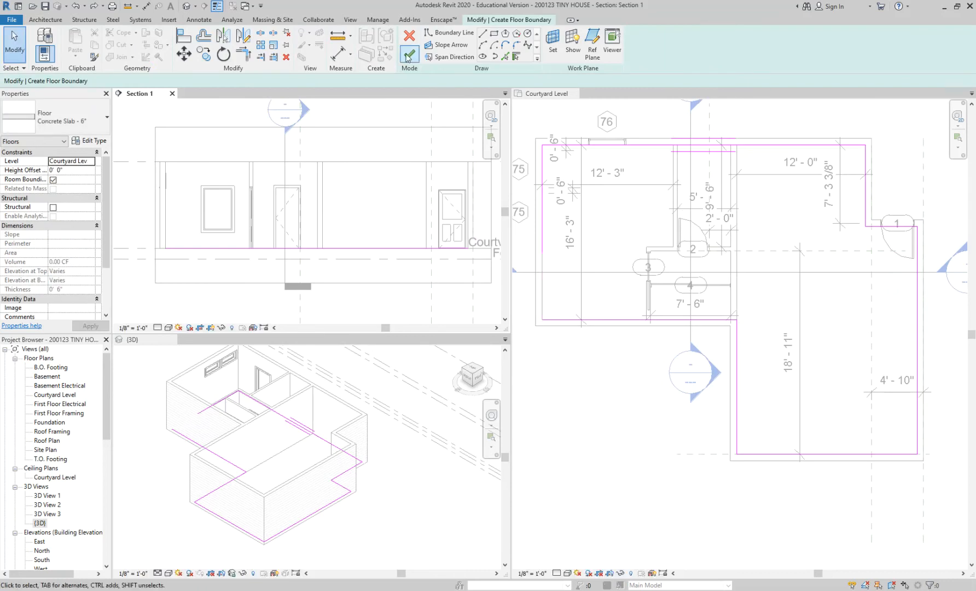
left_click(409, 54)
left_click(790, 578)
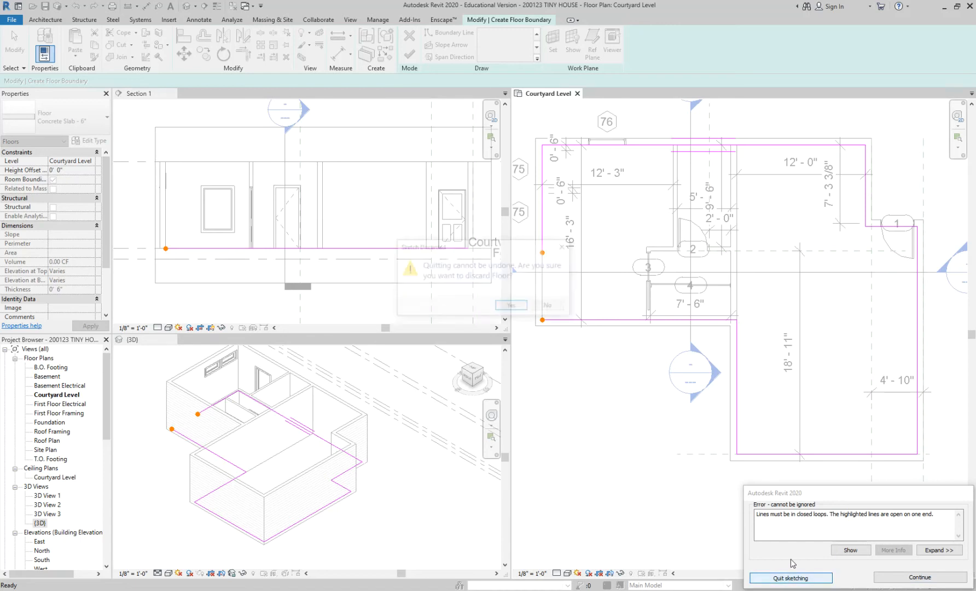
left_click(512, 307)
Start a new floor at the Courtyard Level with the type Concrete Slab - 4".
scroll(601, 406, "up", 1)
mouse_move(583, 374)
middle_mouse_down()
mouse_move(601, 406)
mouse_move(568, 394)
mouse_move(585, 399)
middle_mouse_up()
scroll(601, 406, "down", 2)
scroll(568, 394, "up", 1)
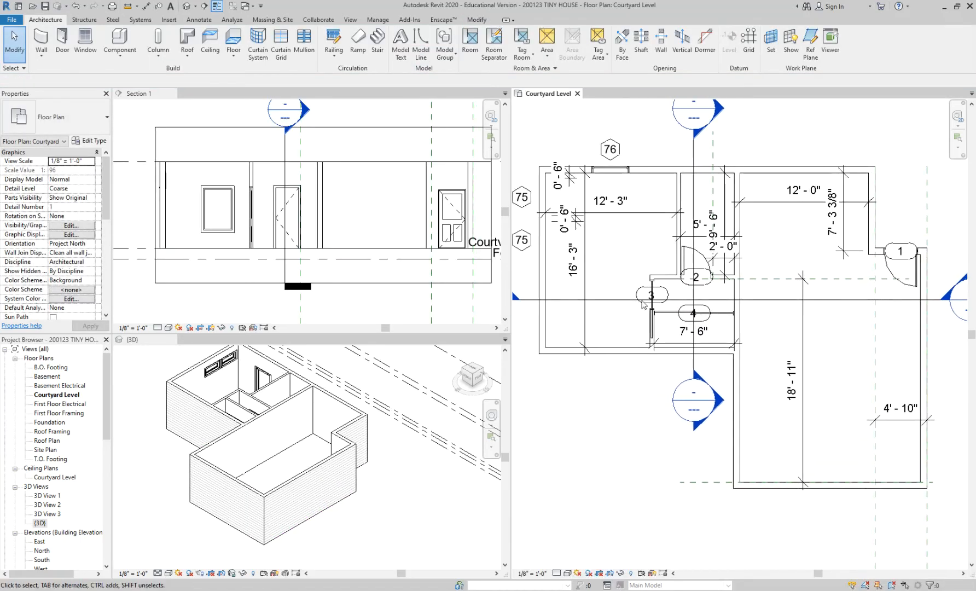
left_click(233, 38)
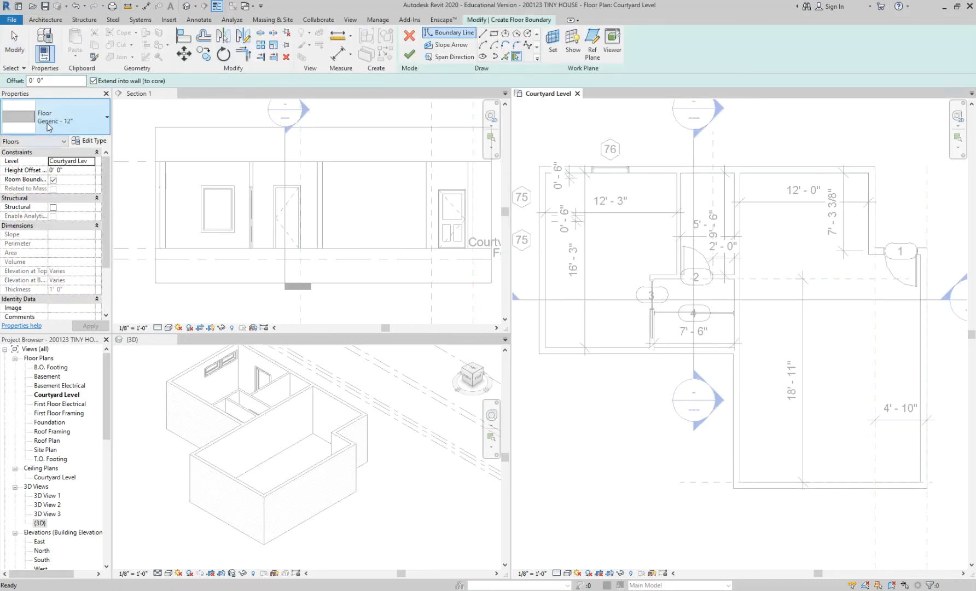
left_click(69, 126)
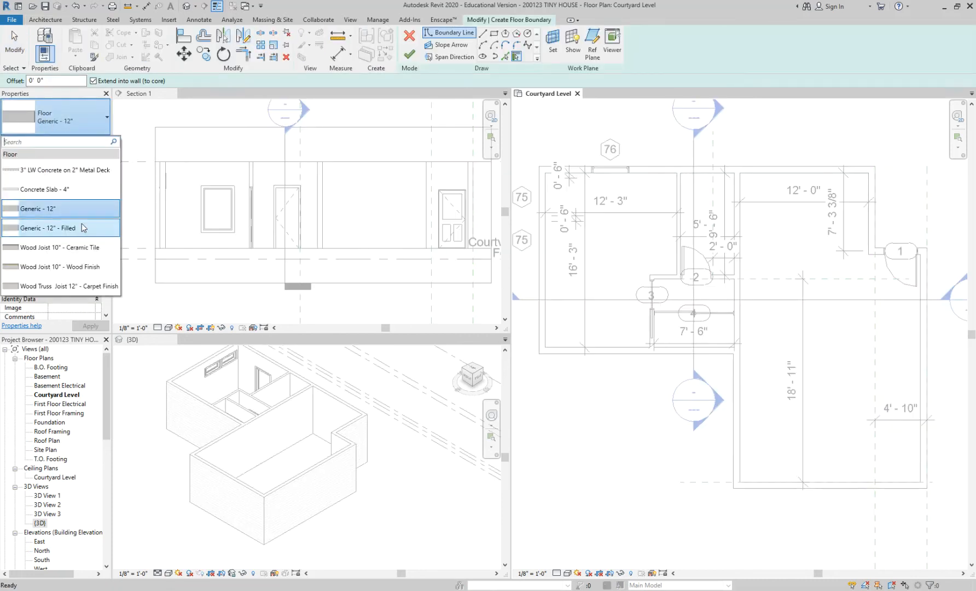
left_click(78, 191)
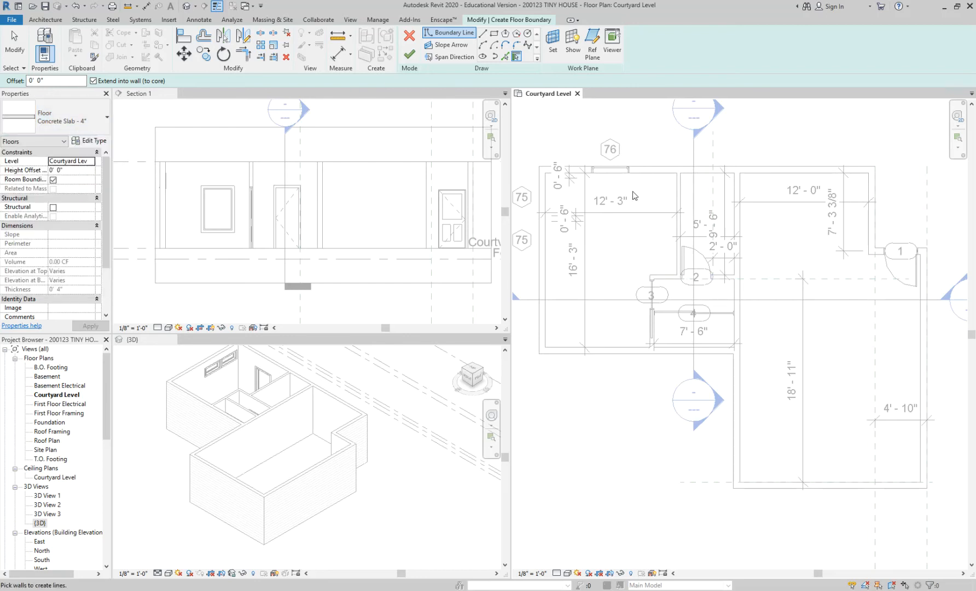
left_click(482, 33)
left_click(546, 172)
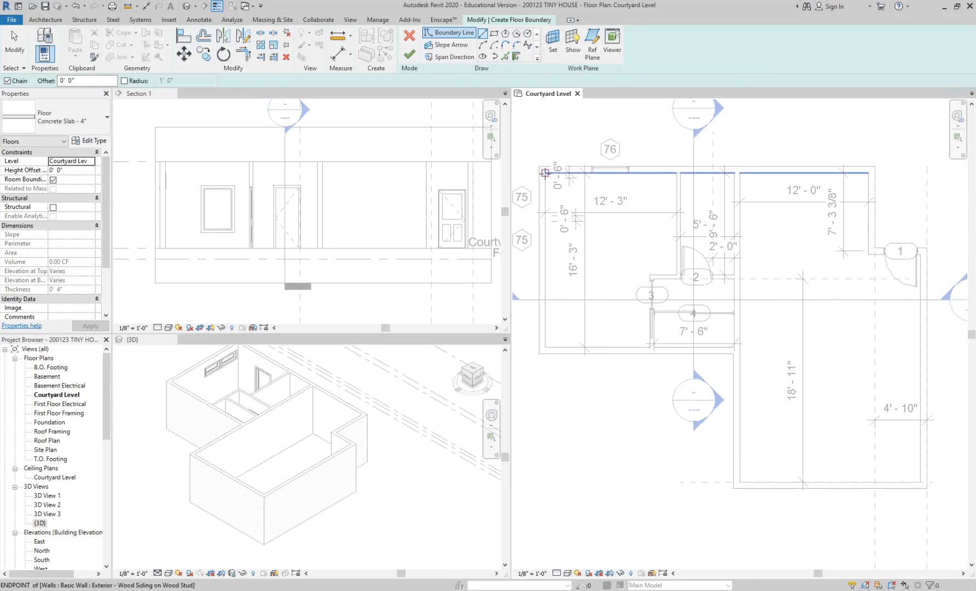
left_click(868, 172)
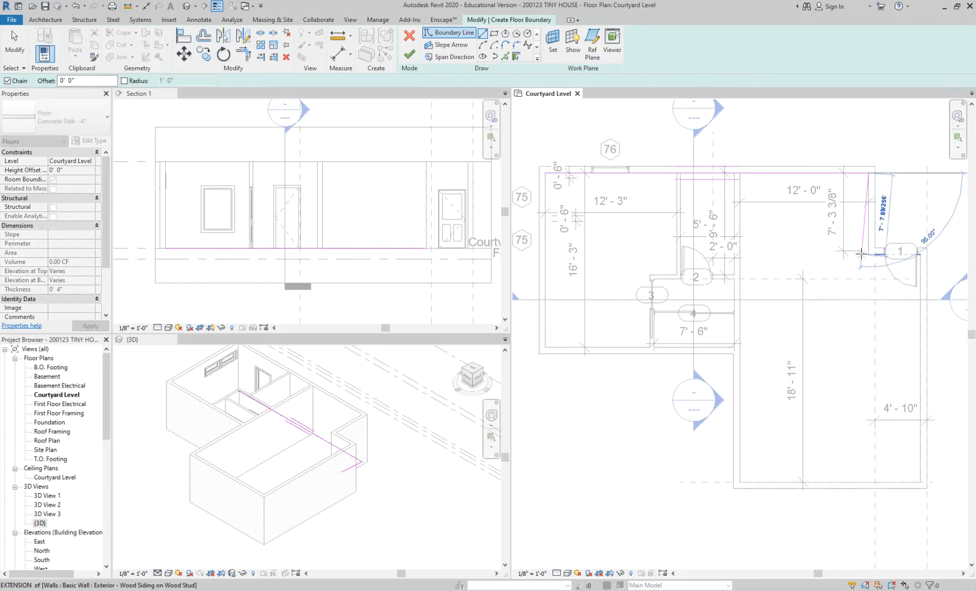
key("Escape")
key("Escape")
key("ctrl+z")
Use Pick Walls to create floor boundary lines from the north wall, the west wing's west and south walls, and the main room's west wall.
left_click(516, 57)
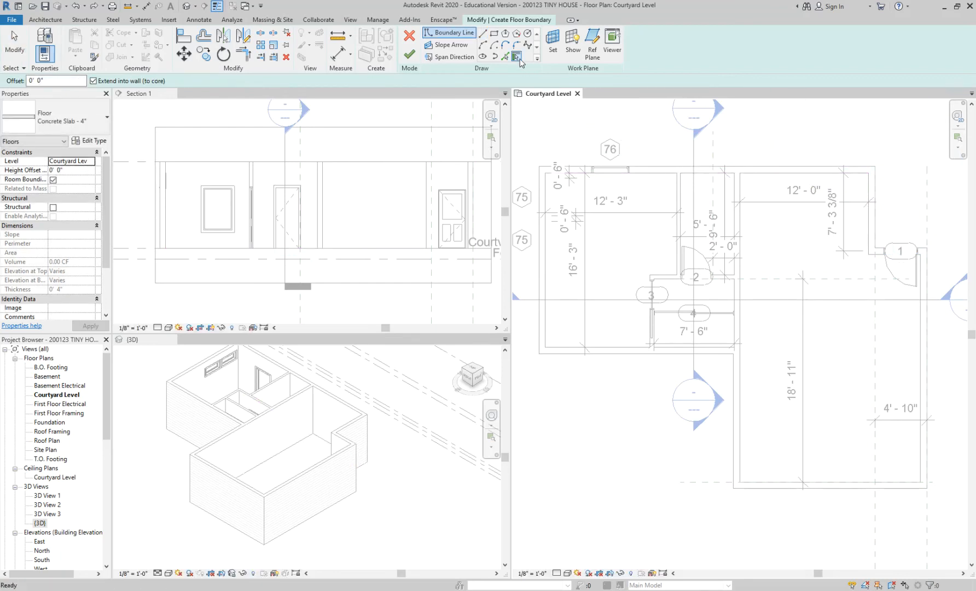
left_click(554, 176)
left_click(546, 190)
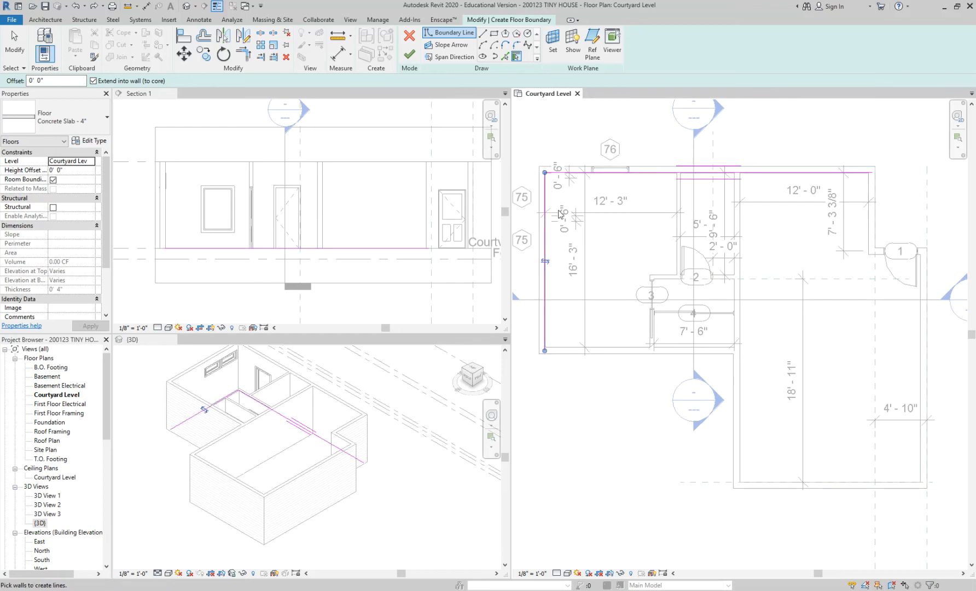
left_click(597, 350)
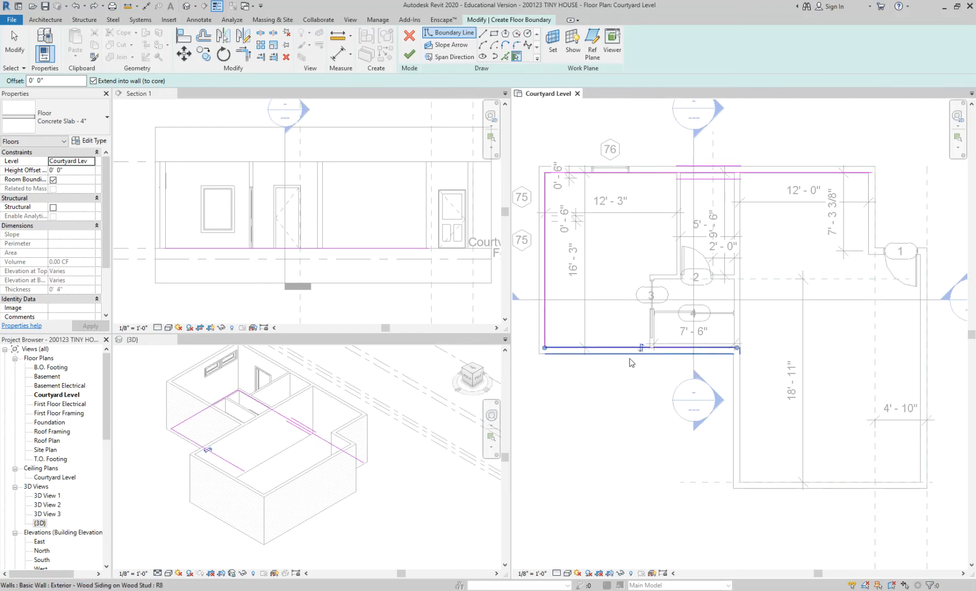
left_click(742, 378)
scroll(739, 350, "up", 5)
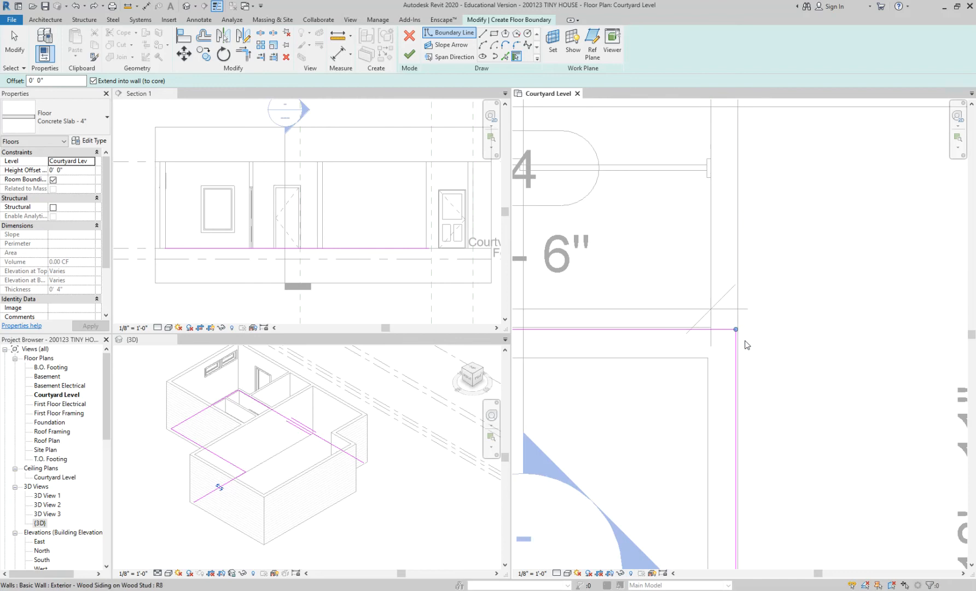
scroll(756, 327, "down", 6)
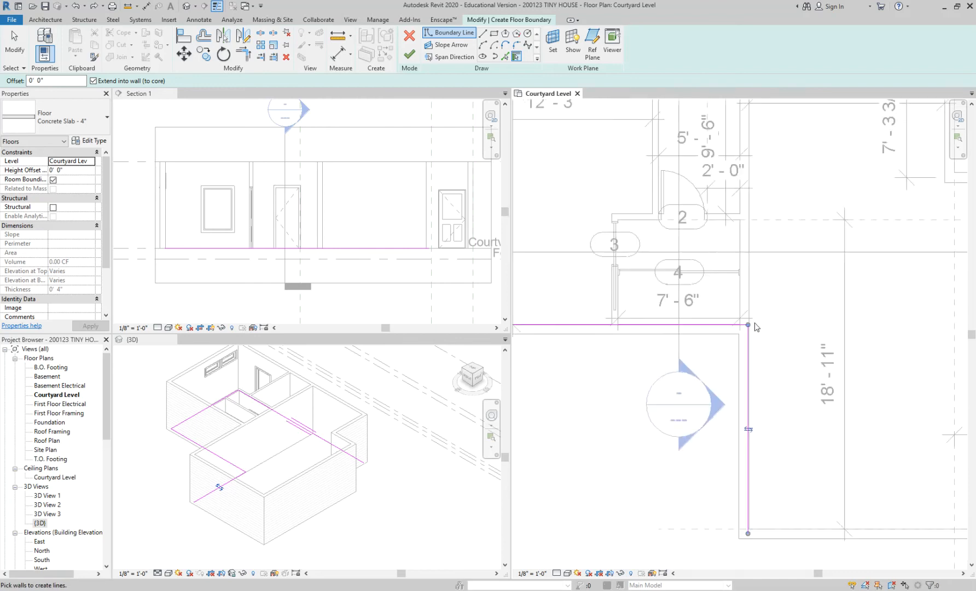
Close the floor boundary by picking the main room's south and east walls, the wall at door 1 and the short wall north of it.
left_click(717, 449)
left_click(860, 257)
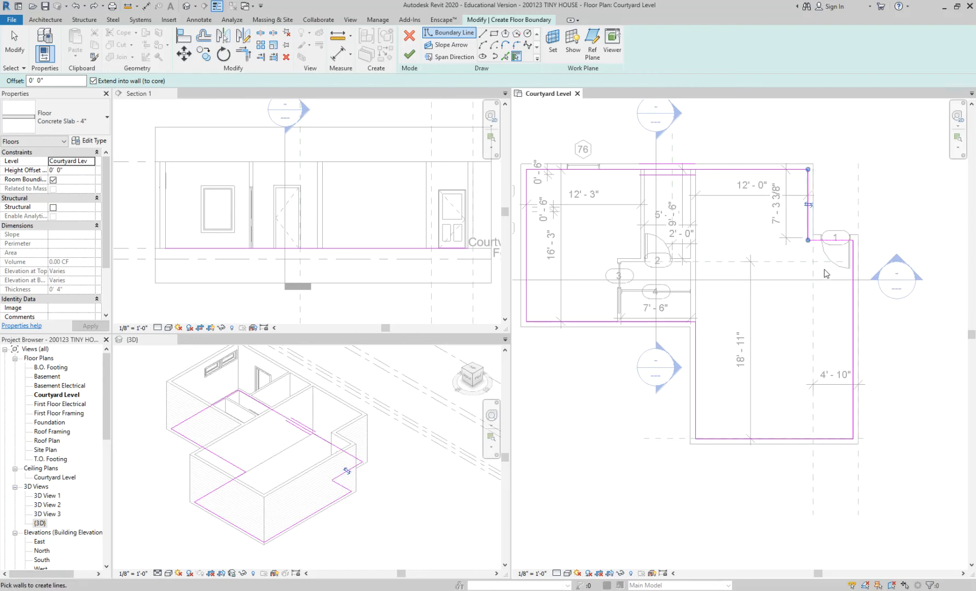
scroll(816, 192, "up", 3)
scroll(817, 195, "down", 2)
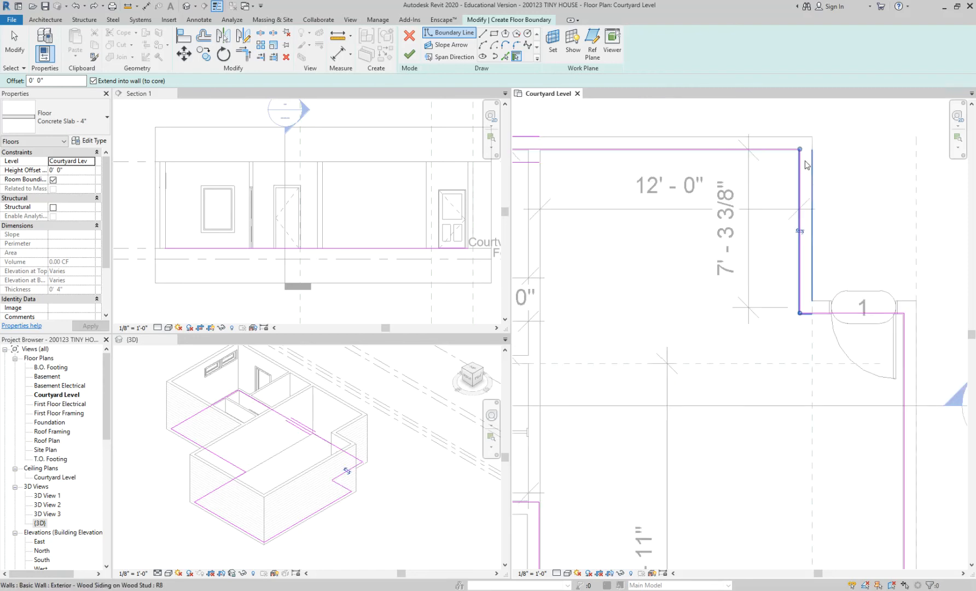
scroll(754, 311, "down", 2)
scroll(753, 311, "down", 2)
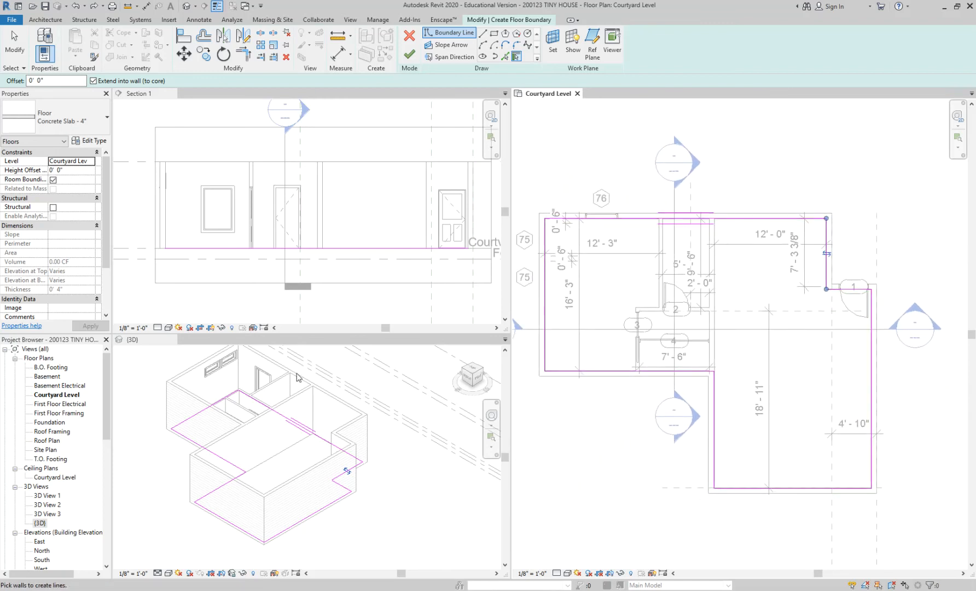
Finish the sketch of the 4" concrete slab floor and leave it deselected.
left_click(635, 225)
left_click(410, 55)
left_click(571, 166)
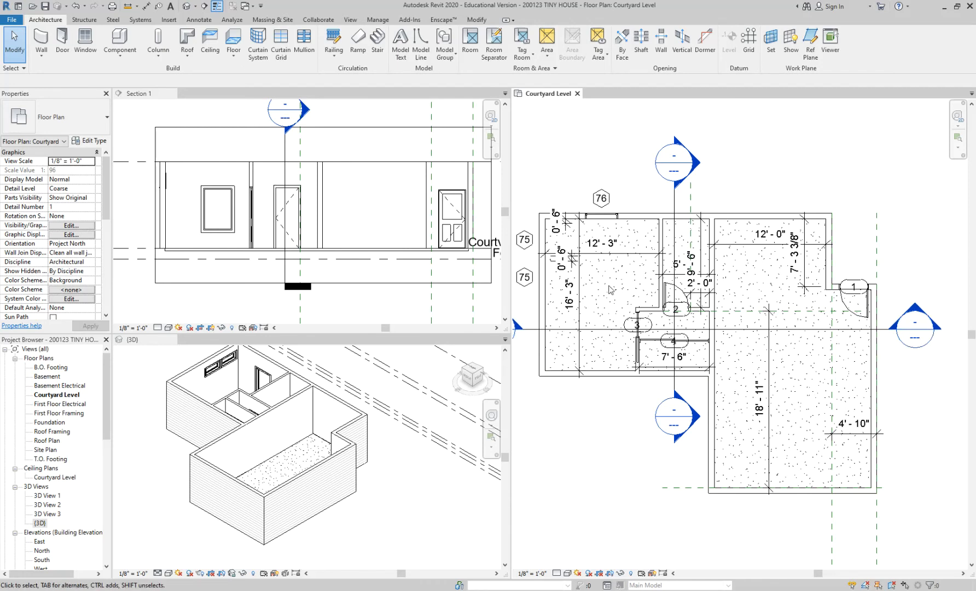
Move the west wing's west exterior wall by setting its distance to the interior partition to 15'.
middle_click_drag(610, 290, 651, 272)
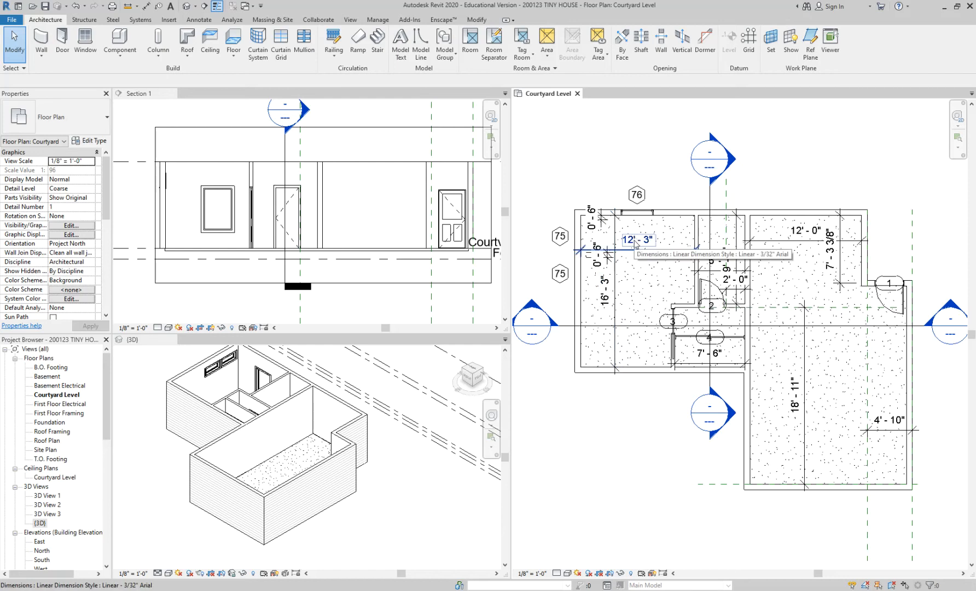
left_click(577, 304)
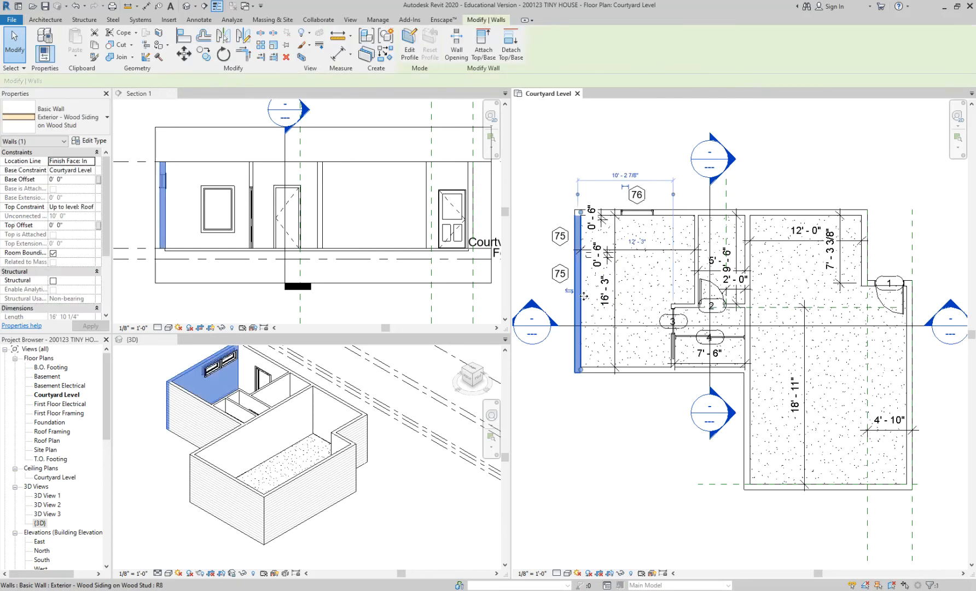
left_click(622, 423)
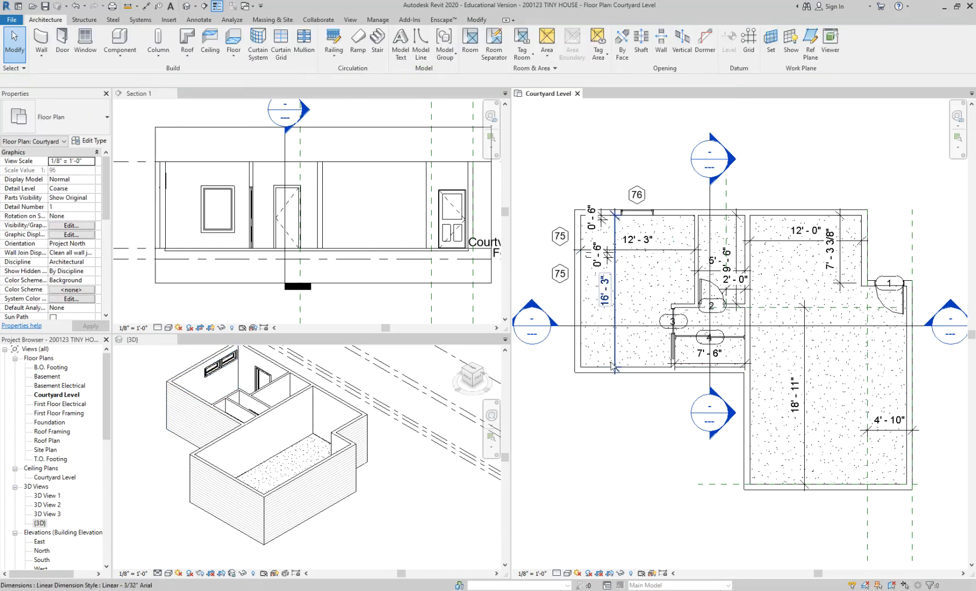
left_click(587, 350)
left_click(644, 240)
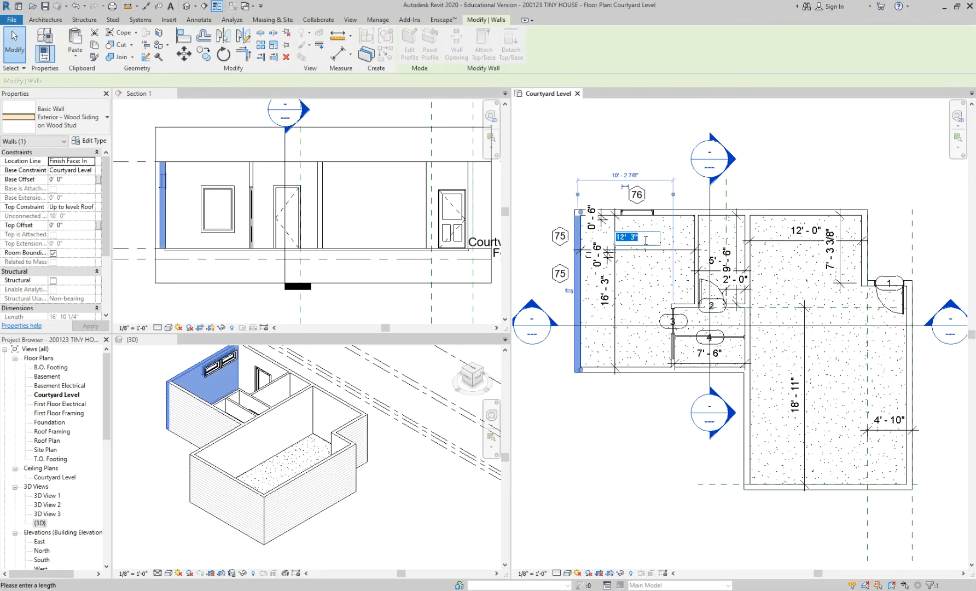
type("15")
key("Return")
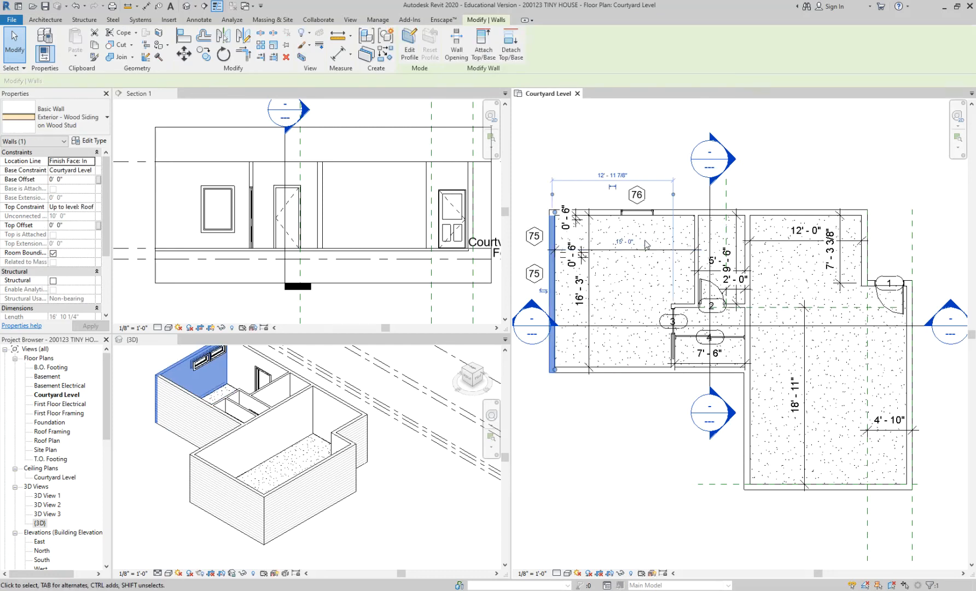
left_click(639, 165)
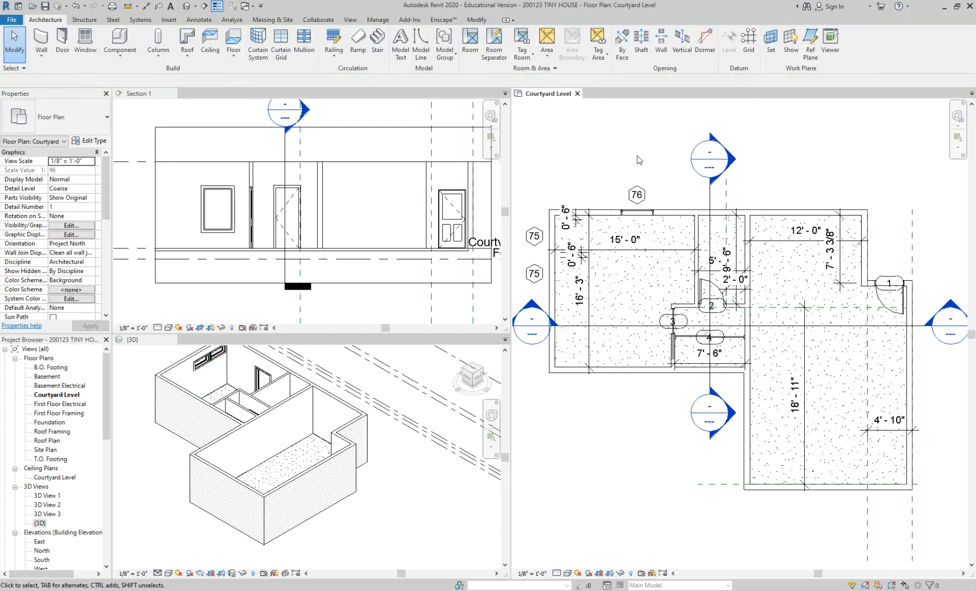
Extend Section 1's crop region westward past the west exterior wall.
scroll(365, 215, "down", 1)
left_click(236, 160)
left_click(206, 156)
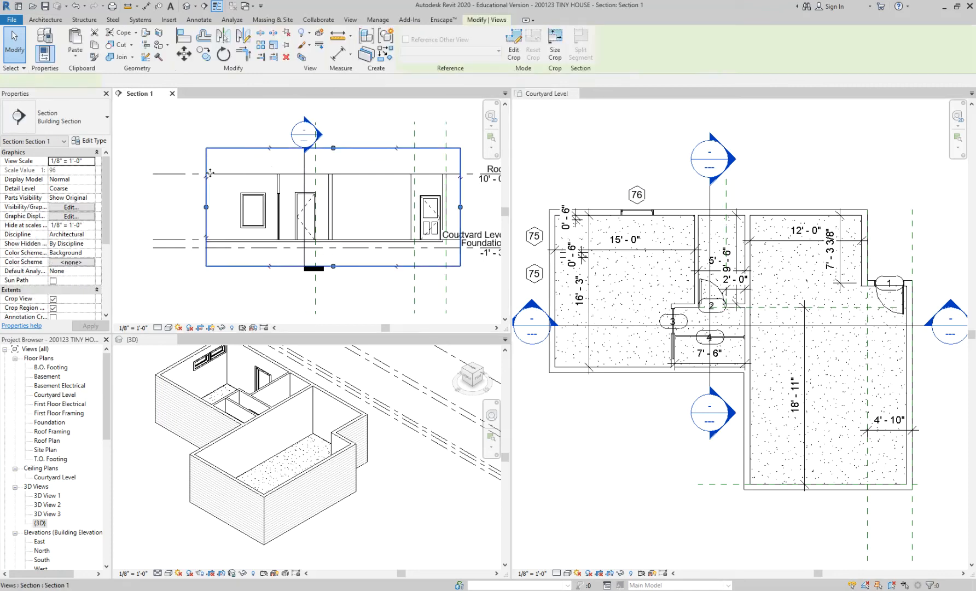
left_click_drag(205, 207, 169, 207)
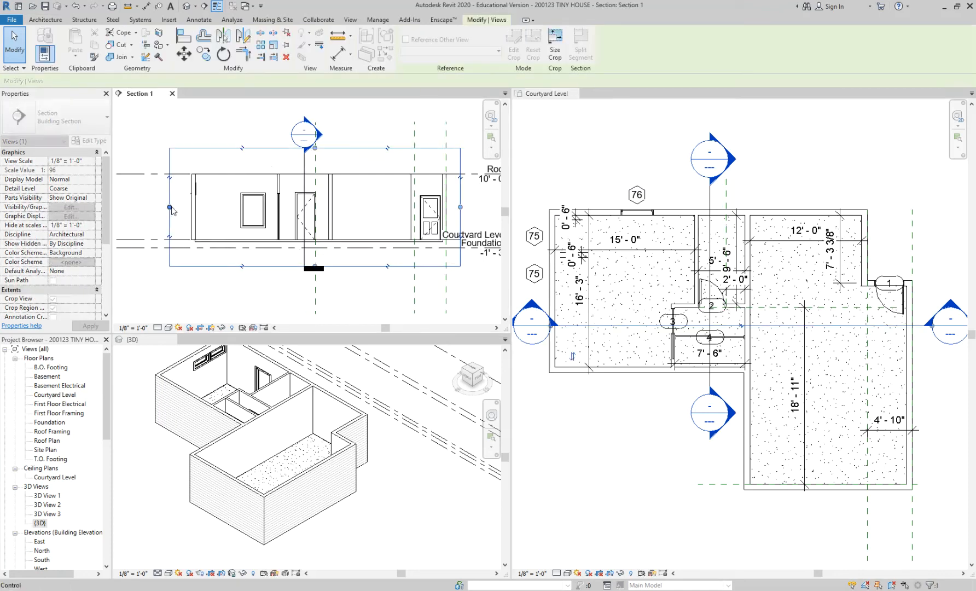
left_click(207, 289)
scroll(206, 240, "up", 3)
scroll(207, 241, "down", 1)
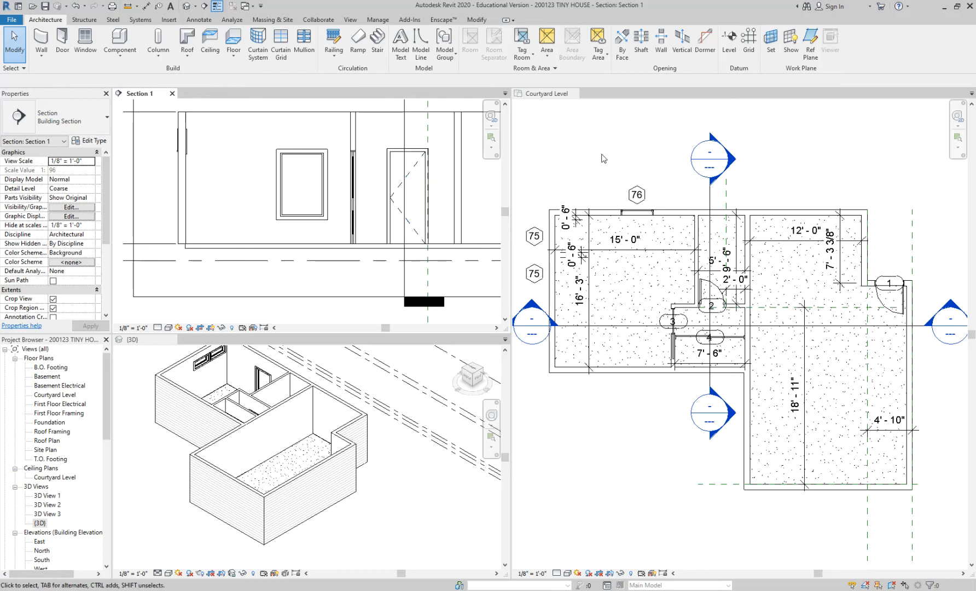
left_click(616, 177)
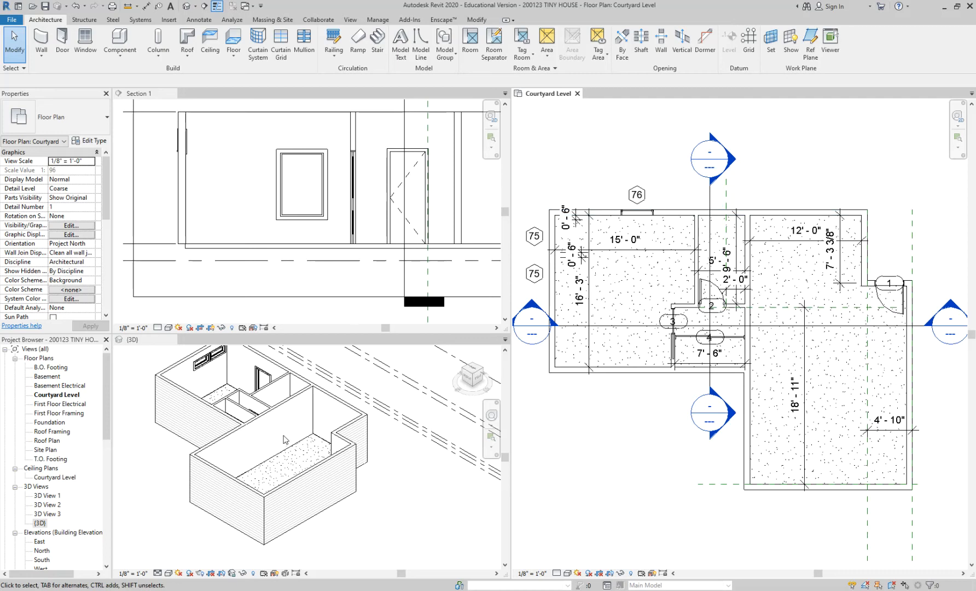
Delete the existing 4" concrete slab floor, selecting it in Section 1.
left_click(213, 253)
left_click(213, 252)
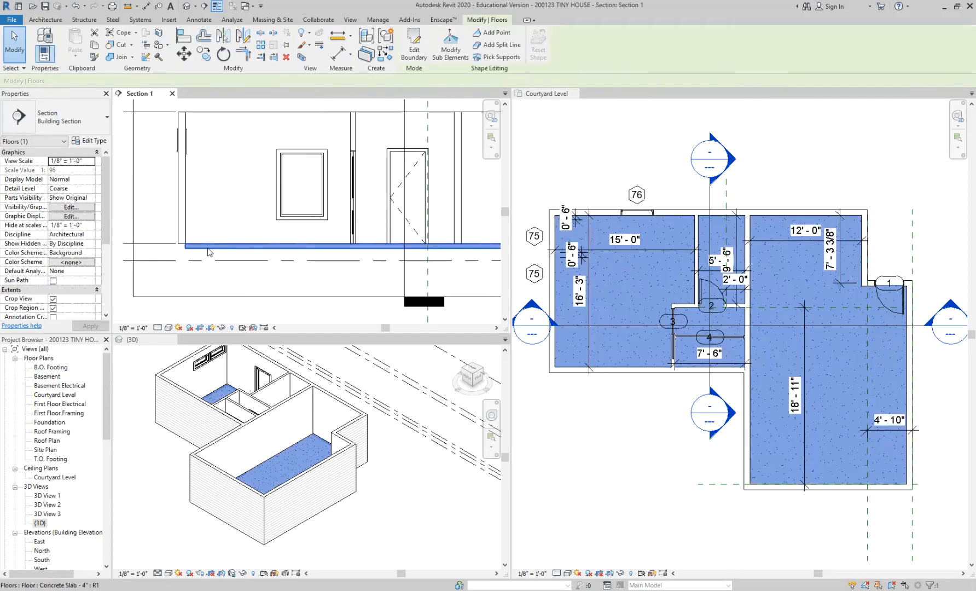
key("Escape")
scroll(628, 146, "down", 1)
left_click(628, 146)
scroll(626, 145, "up", 1)
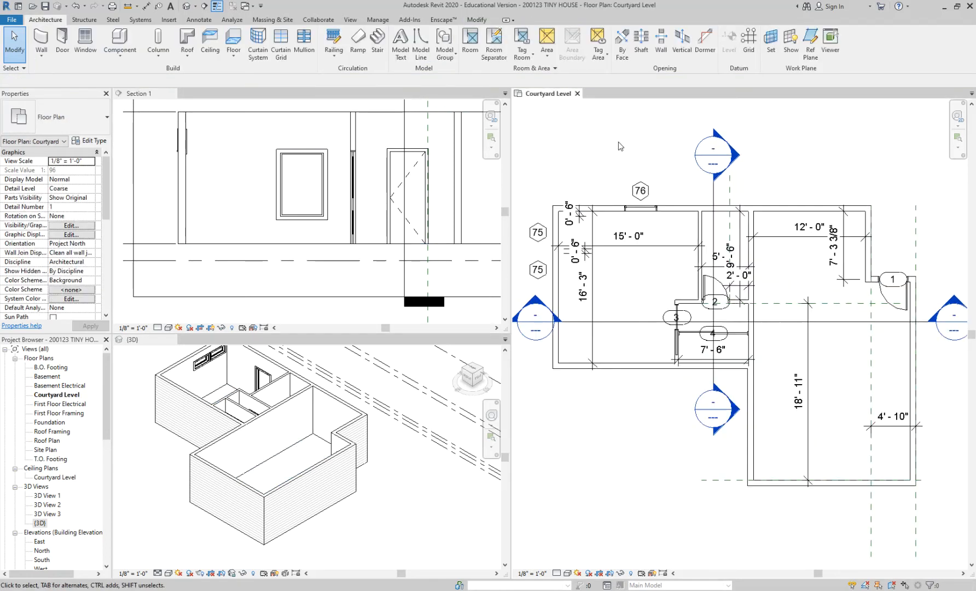
Start a new 4" concrete slab floor by picking the north wall, the short east wall and the wall at door 1 as boundaries.
left_click(233, 39)
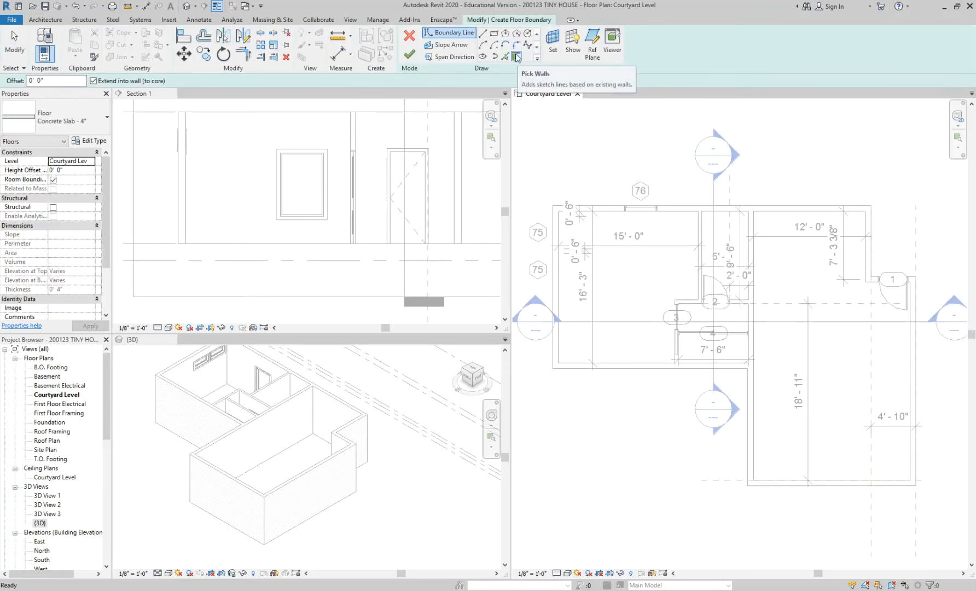
left_click(516, 56)
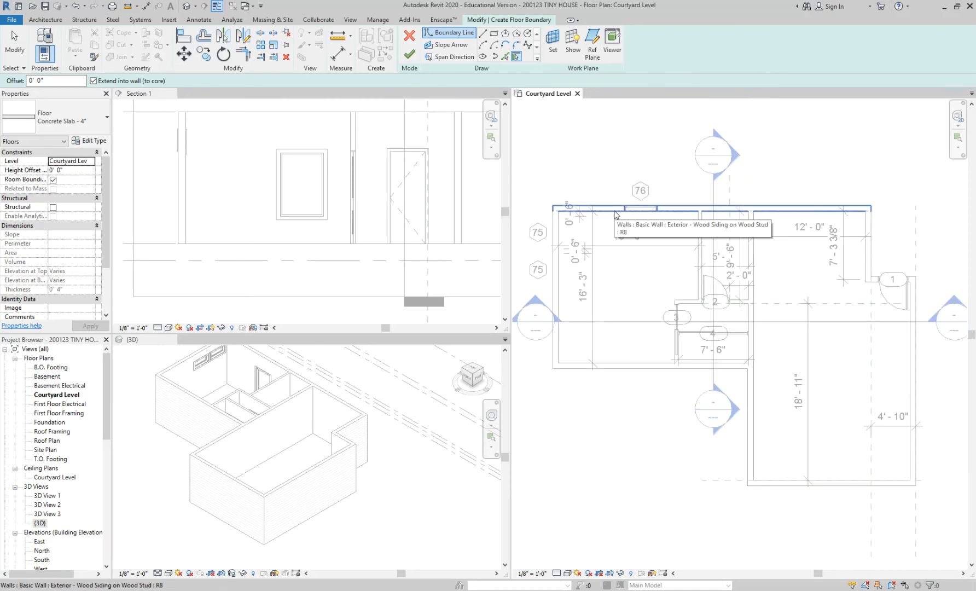
left_click(616, 215)
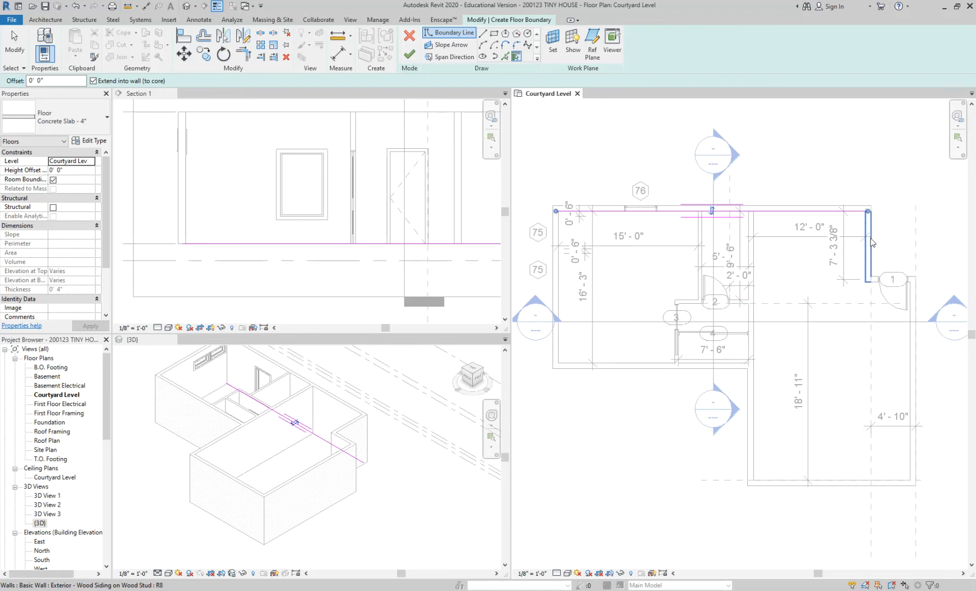
left_click(865, 233)
left_click(875, 284)
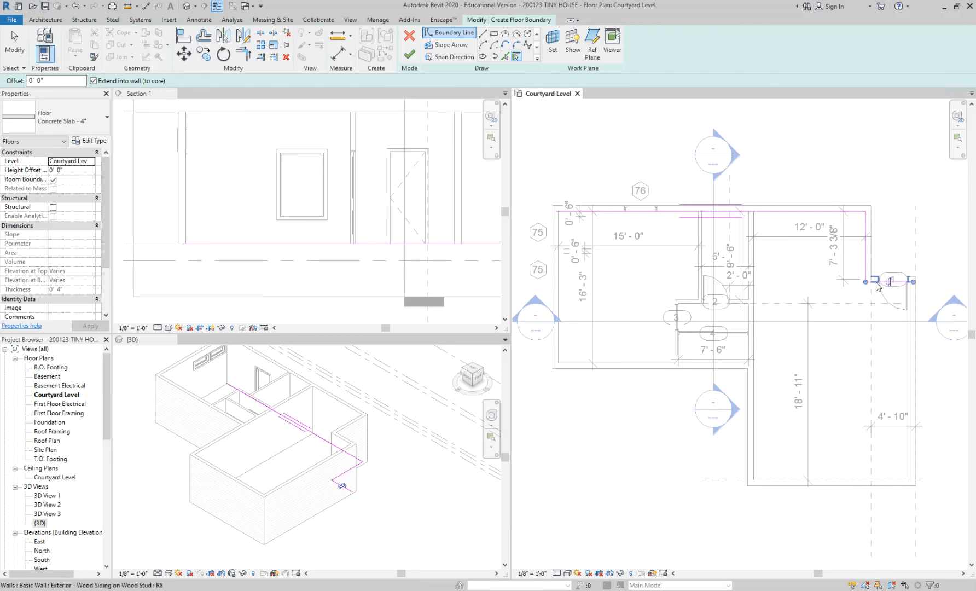
Pick the main room's east, south and west walls and the west wing's south and west walls, and finish the floor.
left_click(911, 343)
left_click(820, 483)
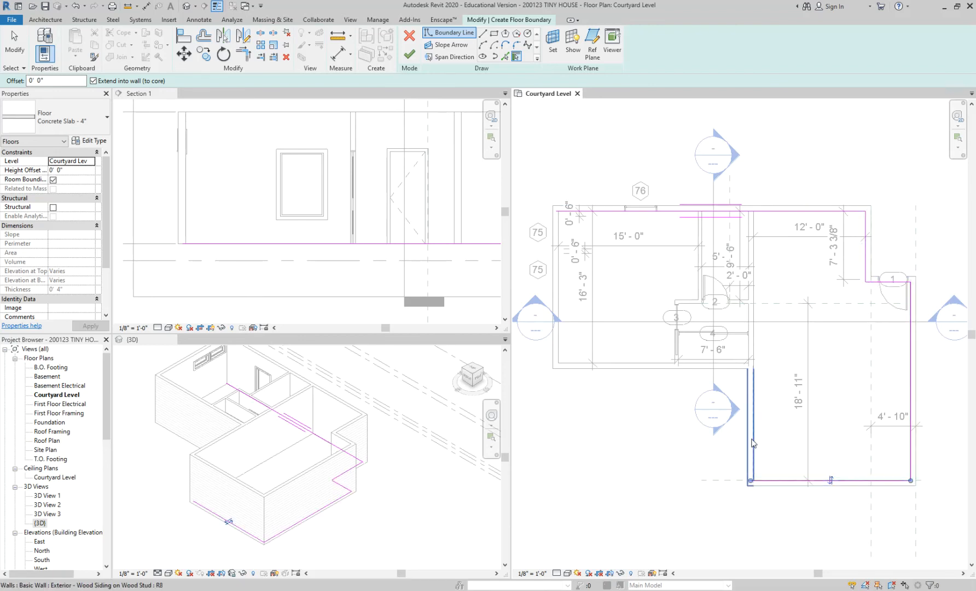
left_click(747, 423)
left_click(656, 365)
left_click(556, 284)
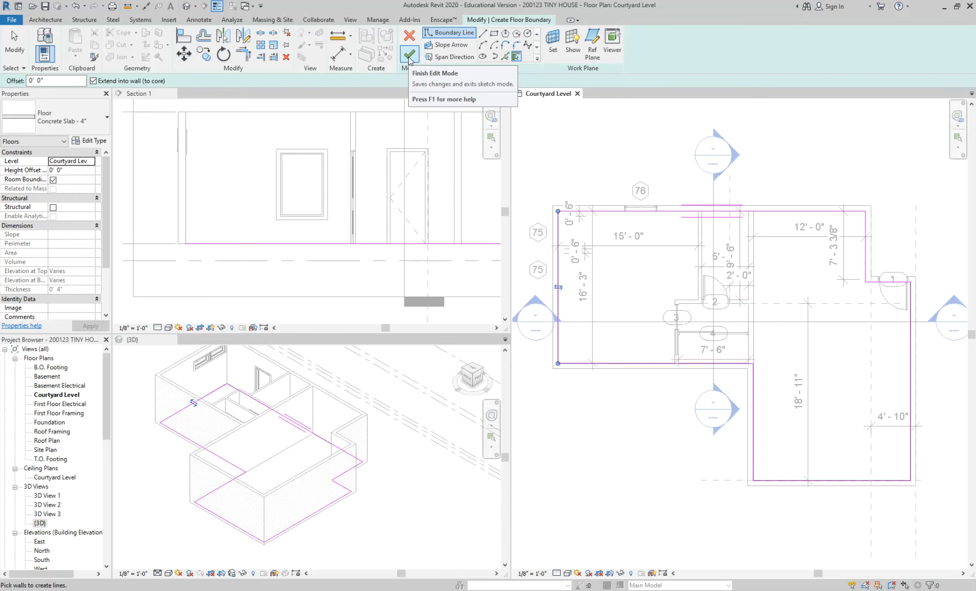
left_click(409, 55)
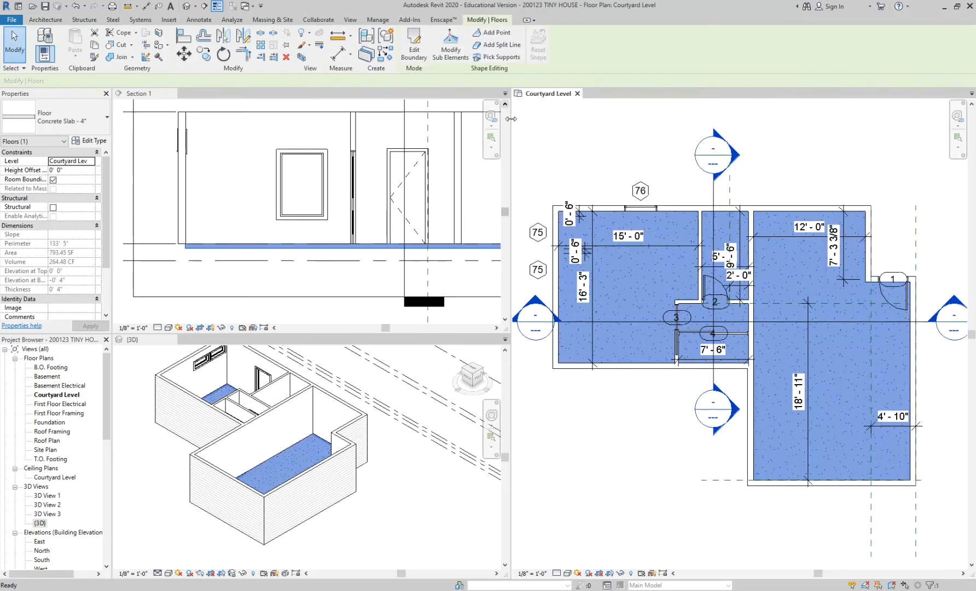
left_click(631, 416)
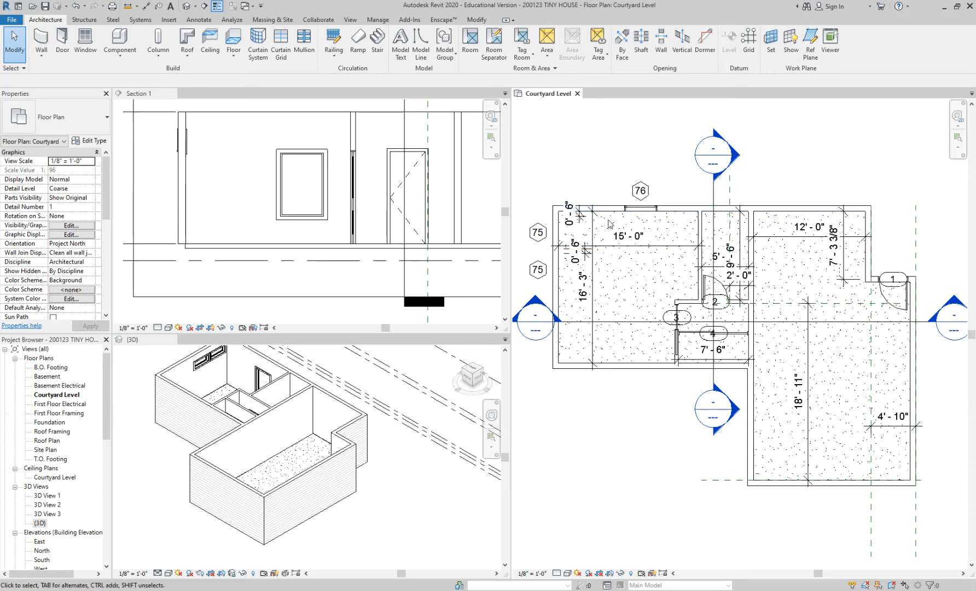
Select the concrete slab in the plan by cycling through the overlapping elements at the north wall's inner edge, and clear the selection.
scroll(608, 224, "up", 2)
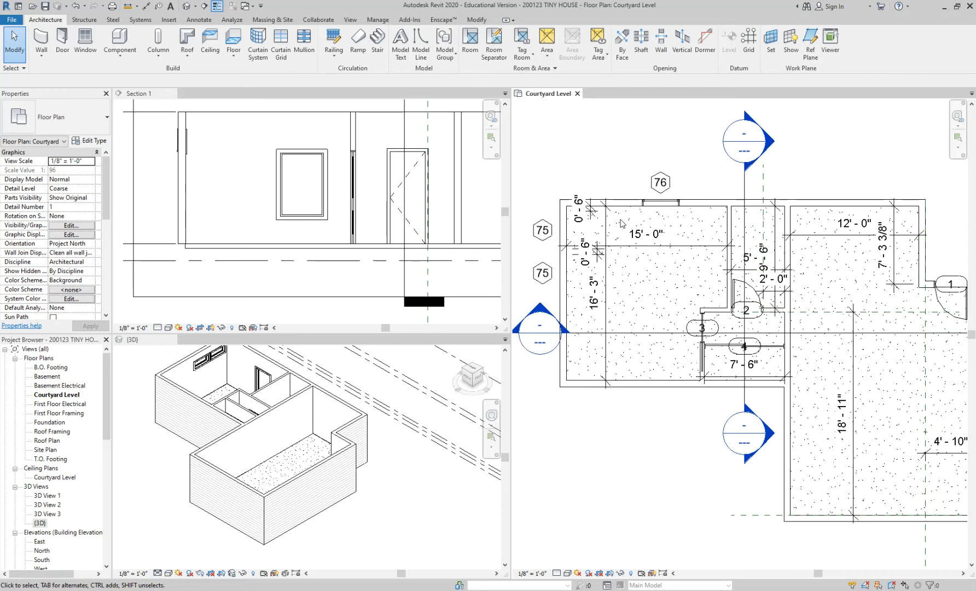
scroll(624, 217, "up", 2)
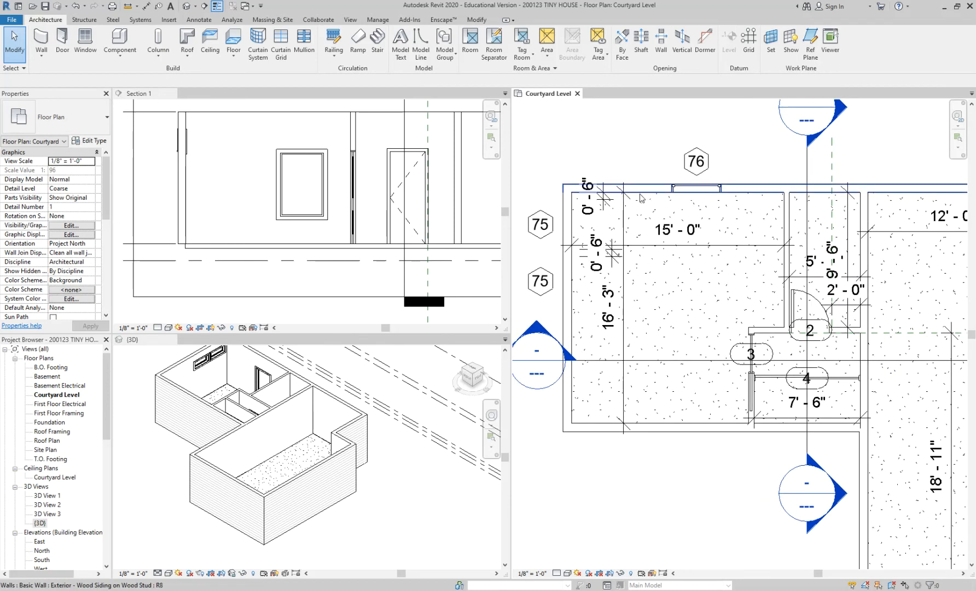
key("Tab")
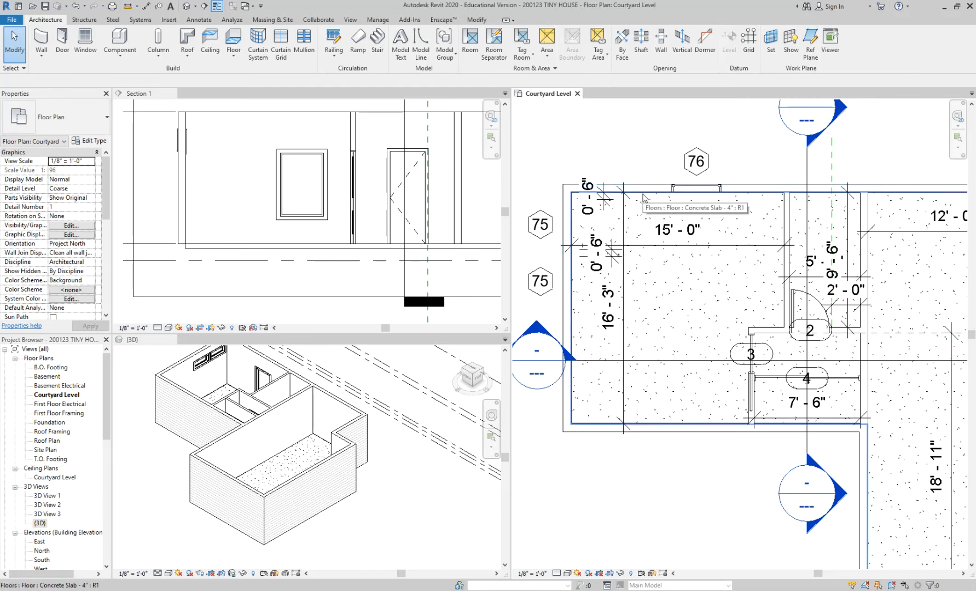
left_click(643, 198)
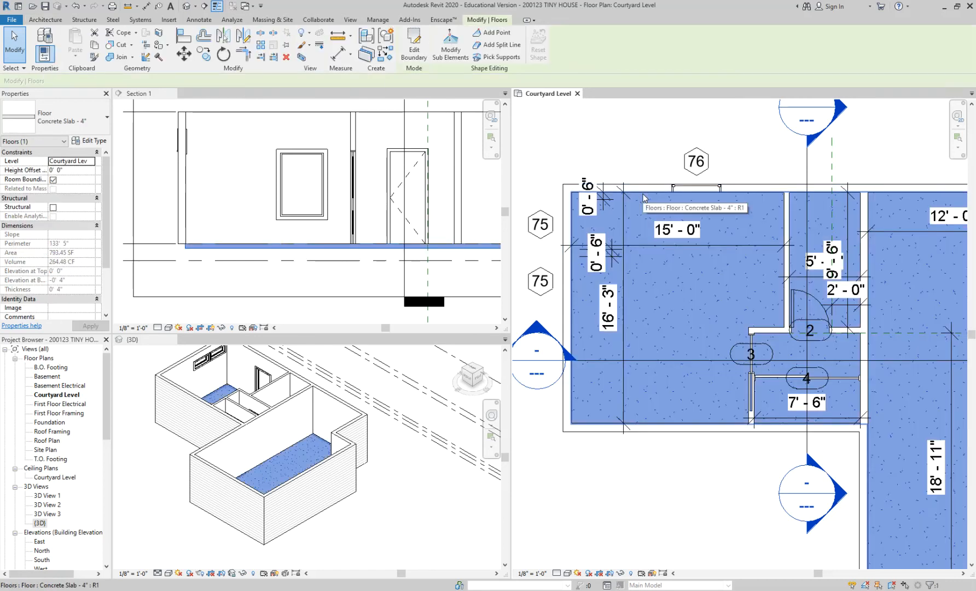
key("Escape")
scroll(644, 195, "up", 2)
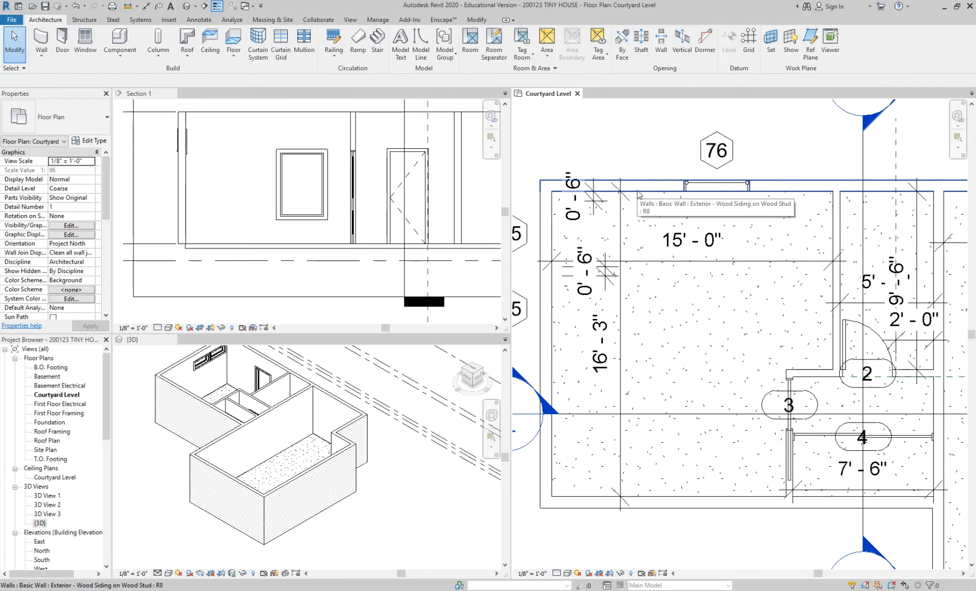
key("Tab")
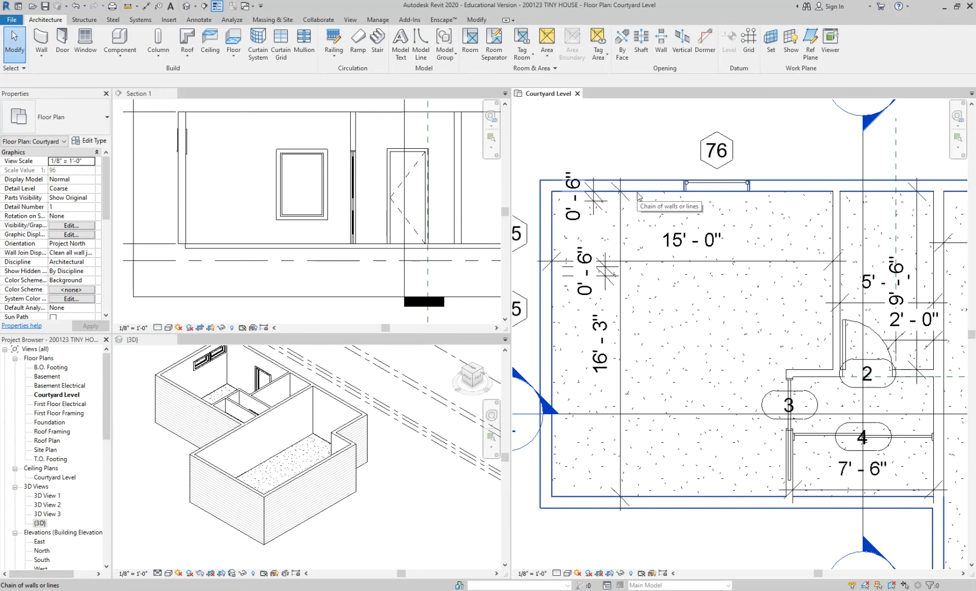
key("Tab")
left_click(638, 196)
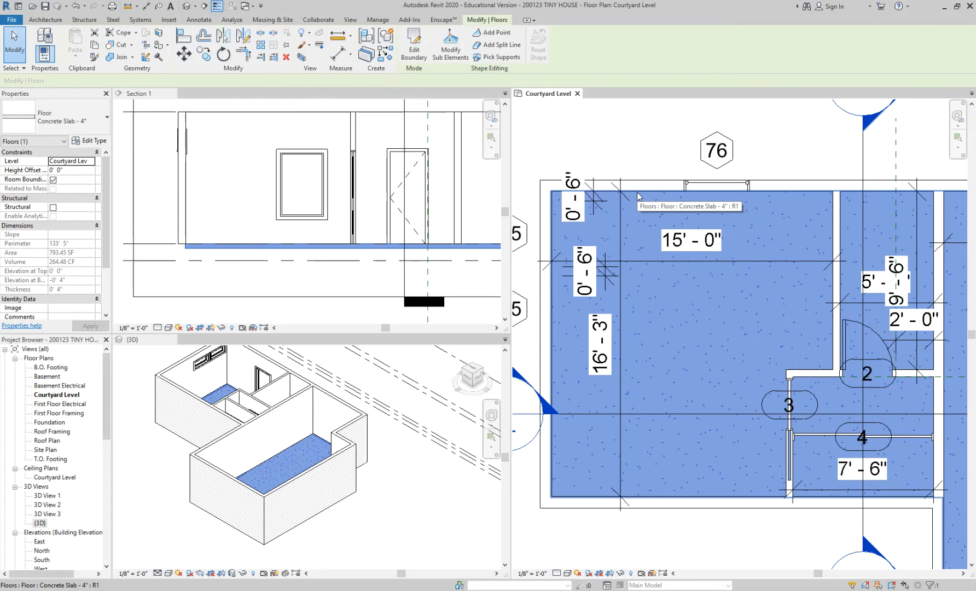
left_click(640, 146)
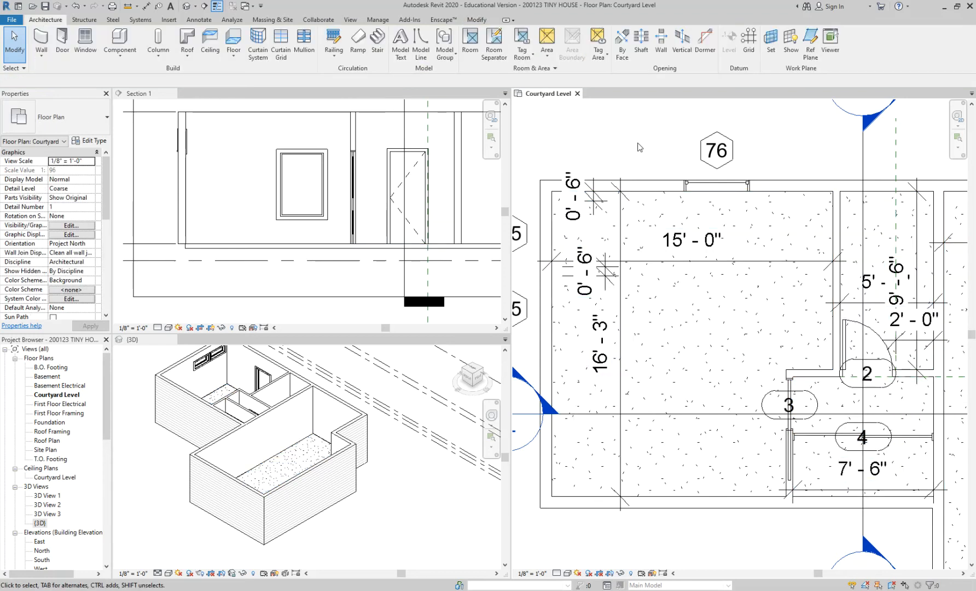
left_click(645, 195)
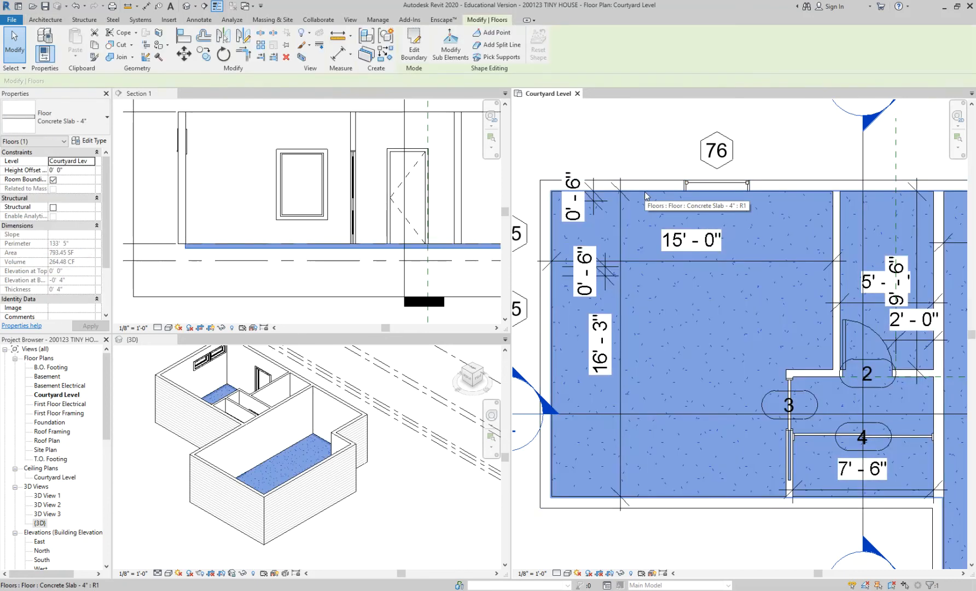
left_click(641, 152)
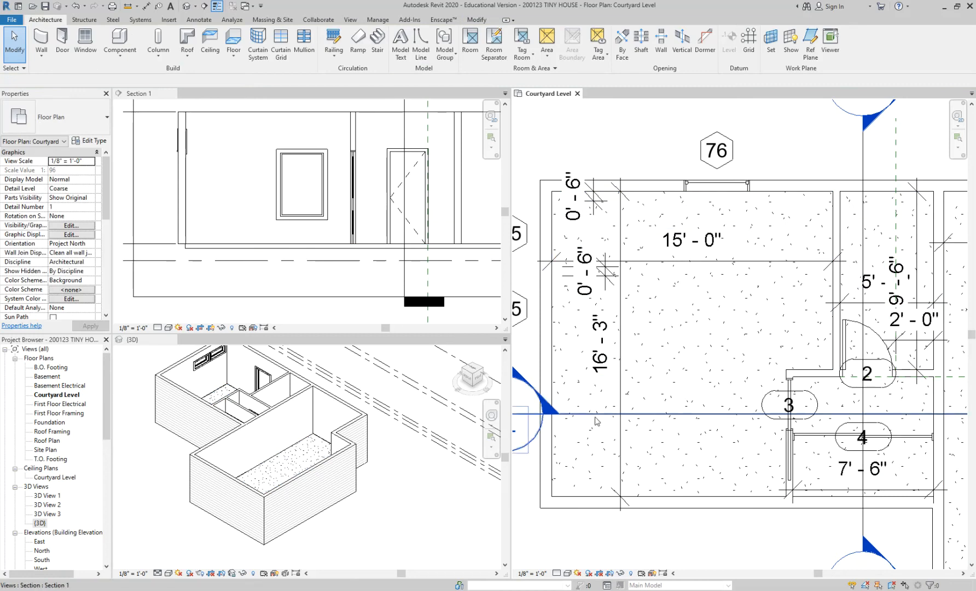
Select the concrete slab in Section 1, inspect its extent in the Courtyard Level plan and deselect it.
left_click(237, 248)
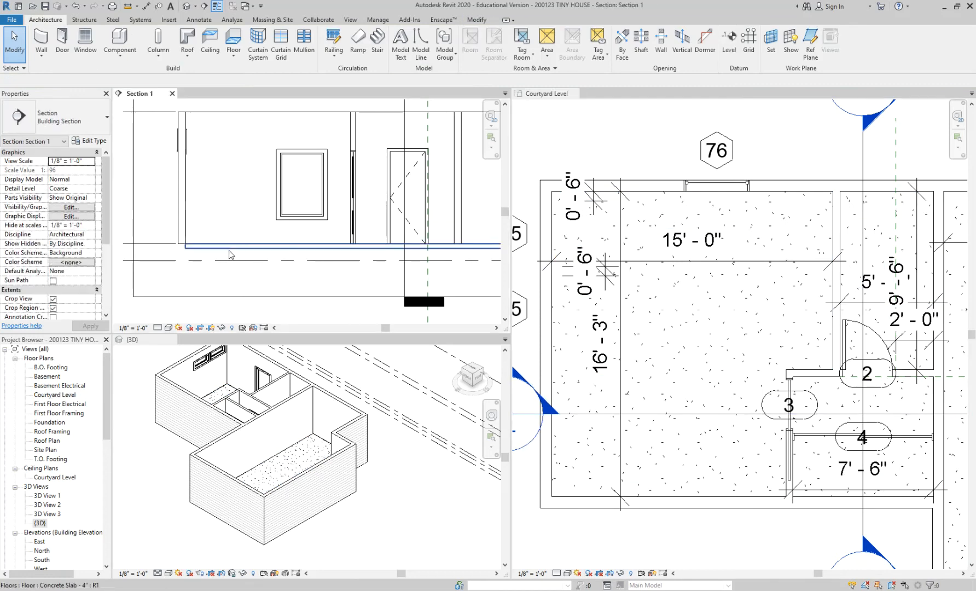
left_click(237, 246)
left_click(652, 210)
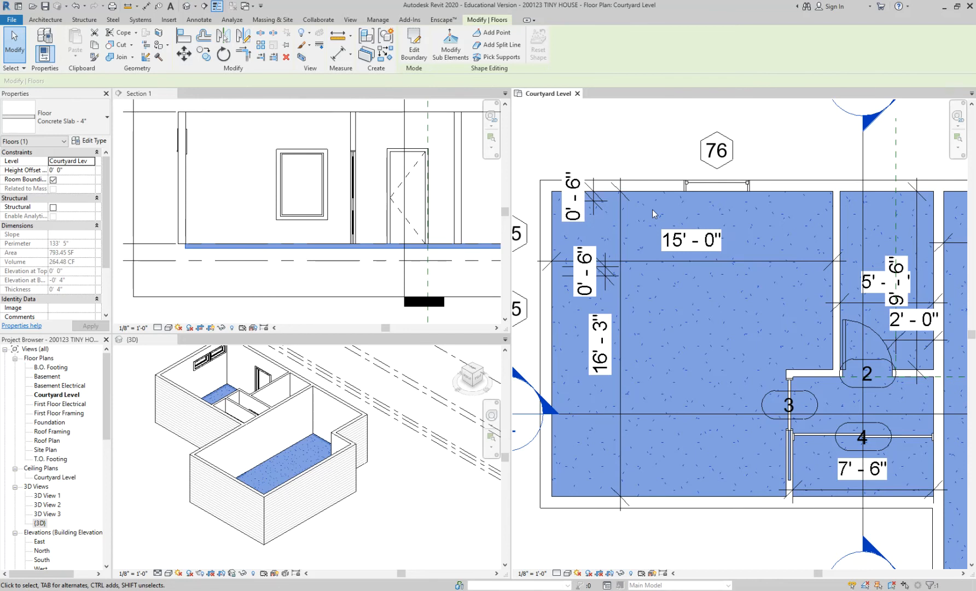
scroll(649, 201, "down", 2)
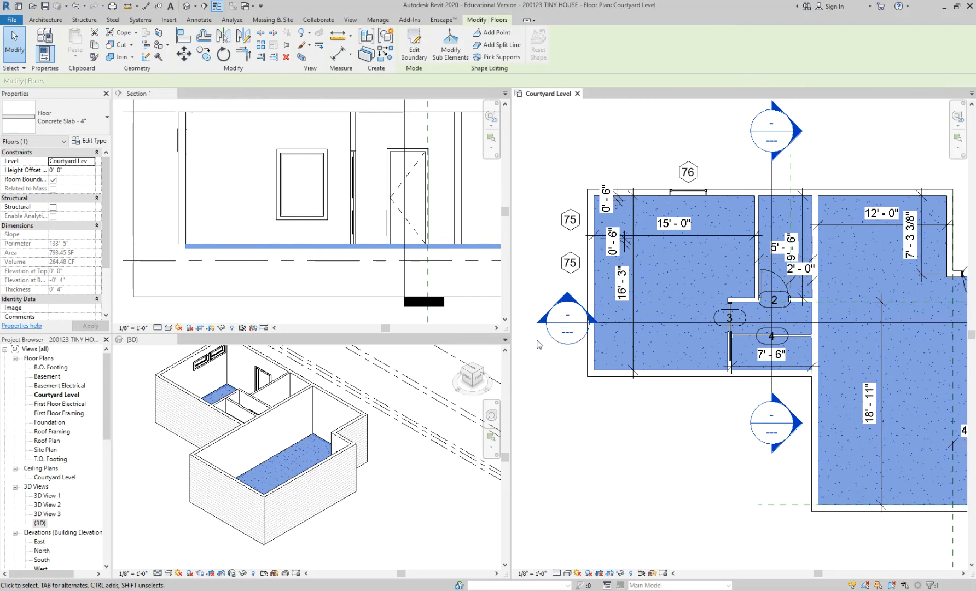
left_click(546, 370)
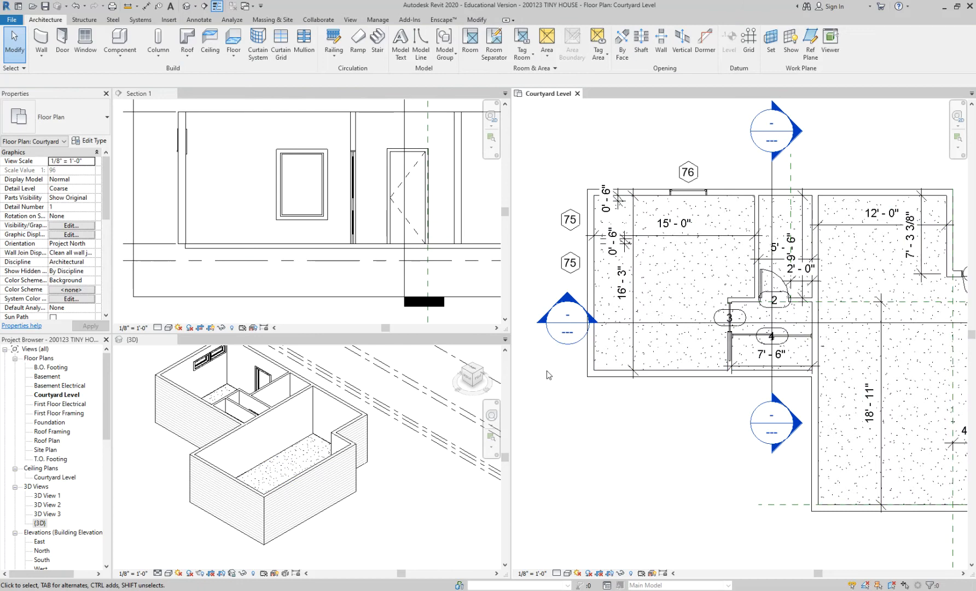
Turn on view cropping and crop region visibility for the Courtyard Level floor plan.
scroll(547, 371, "down", 2)
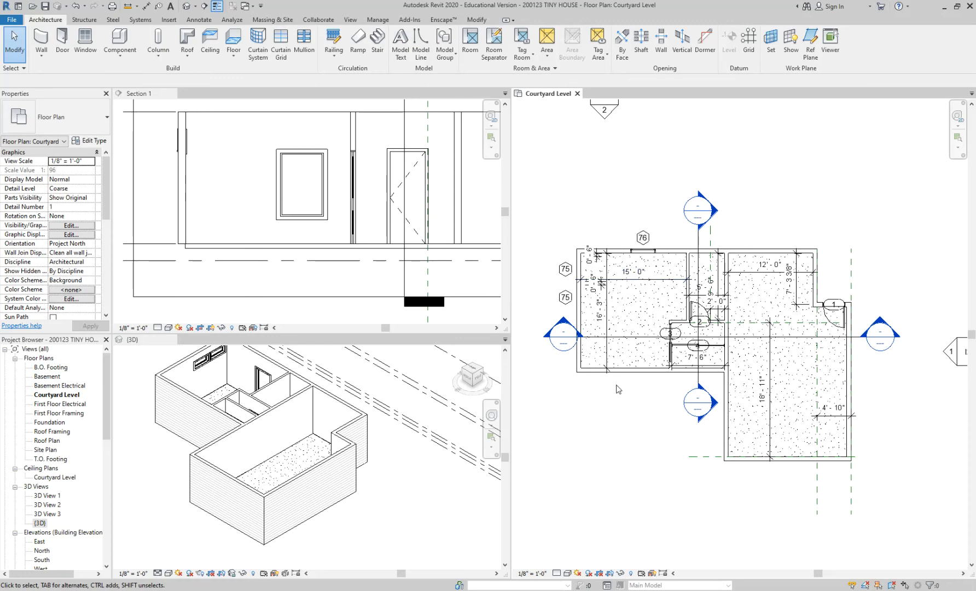
left_click_drag(108, 210, 111, 269)
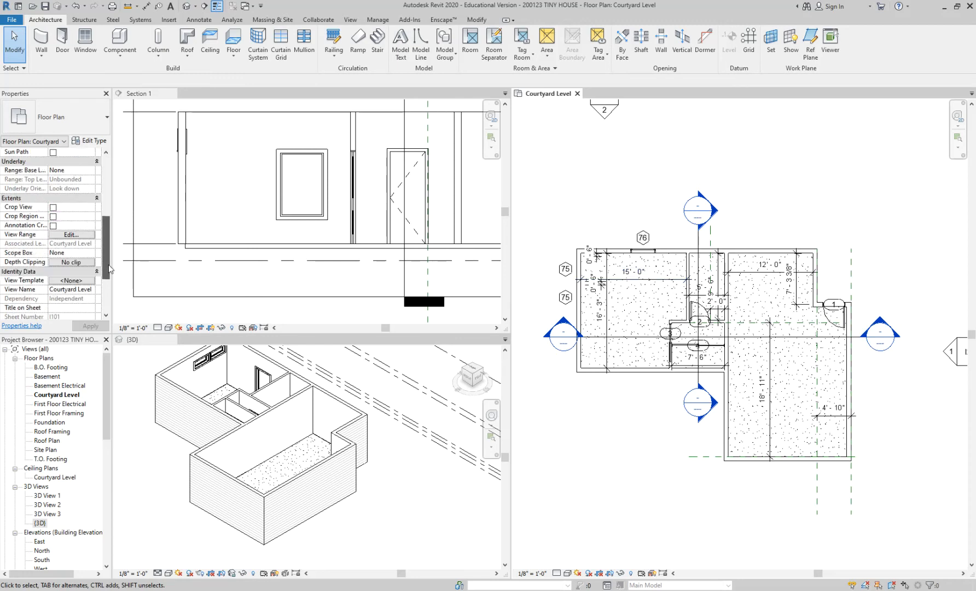
left_click(53, 207)
left_click(53, 216)
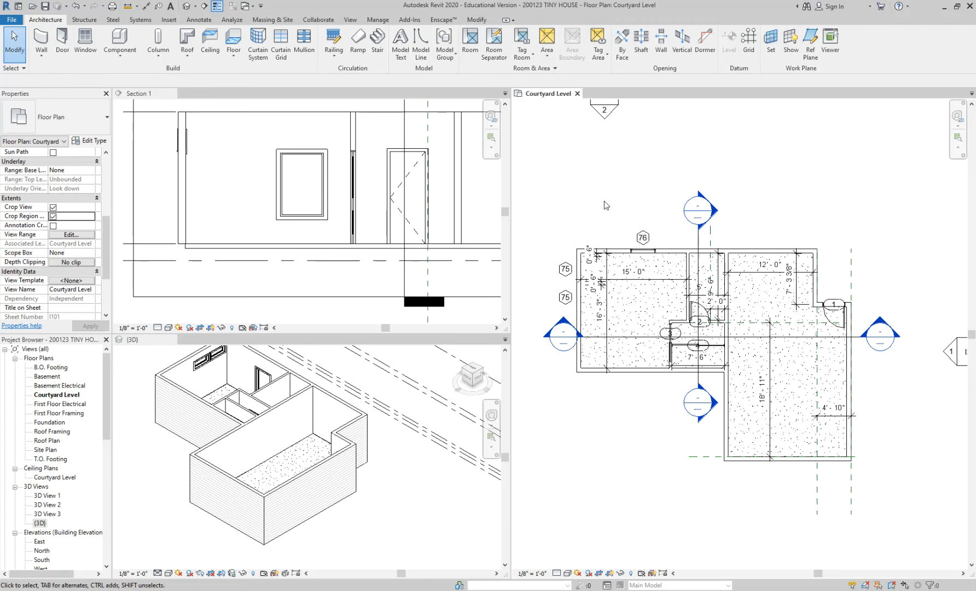
Try to edit the slab's sketch from Section 1, cancel it, and inspect the selected slab in the 3D view.
double_click(374, 252)
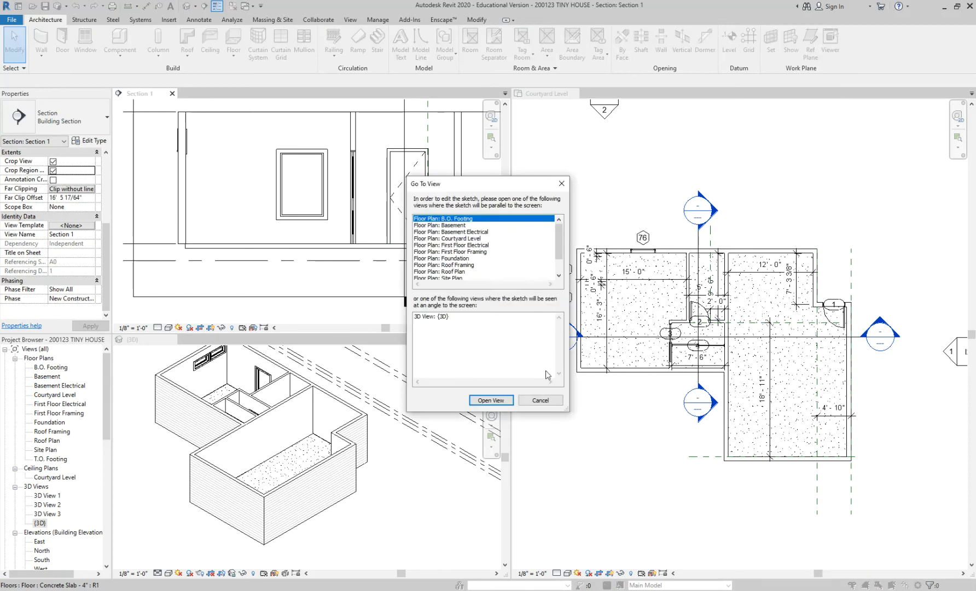
left_click(534, 404)
left_click(318, 464)
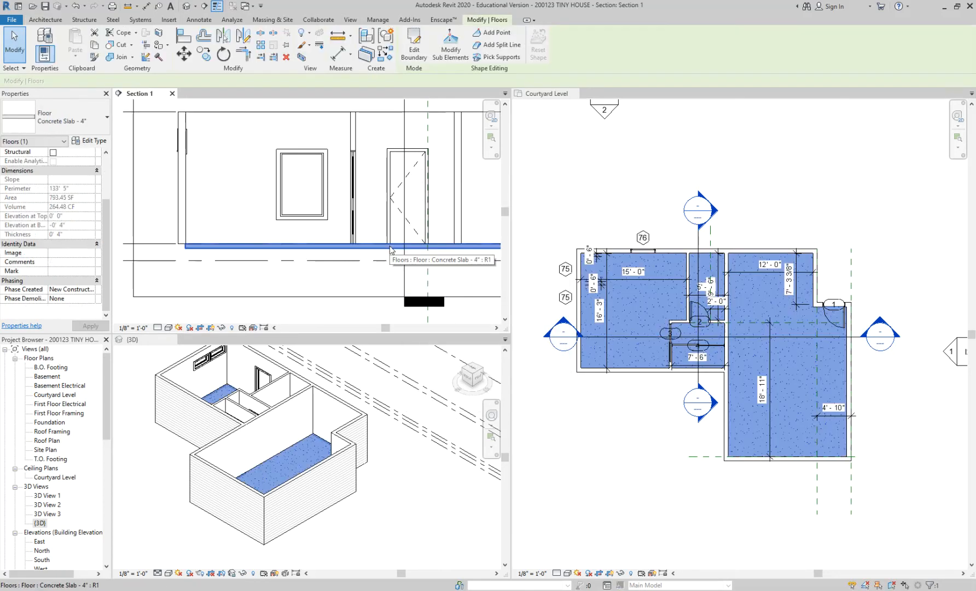
scroll(315, 463, "up", 2)
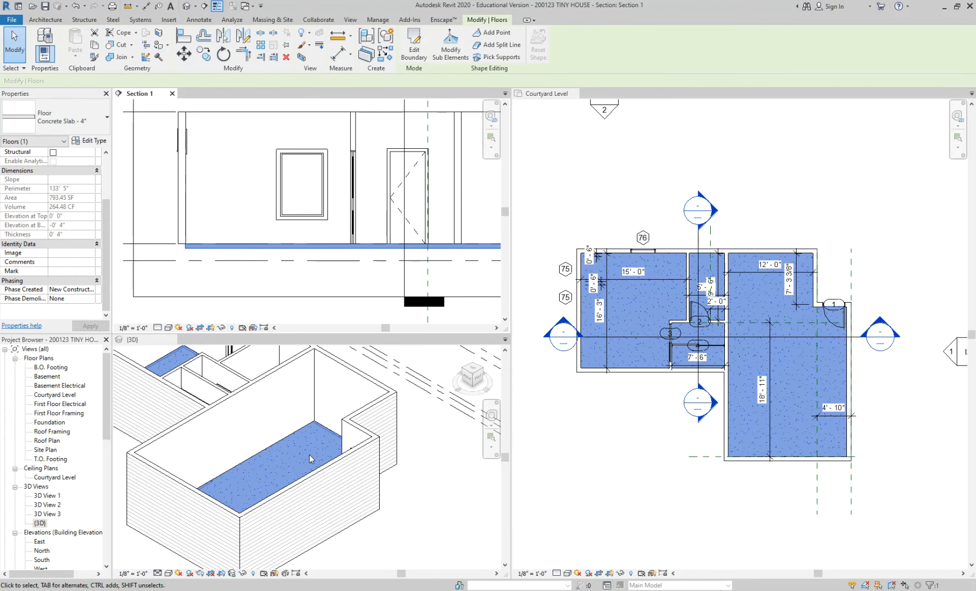
scroll(309, 455, "down", 3)
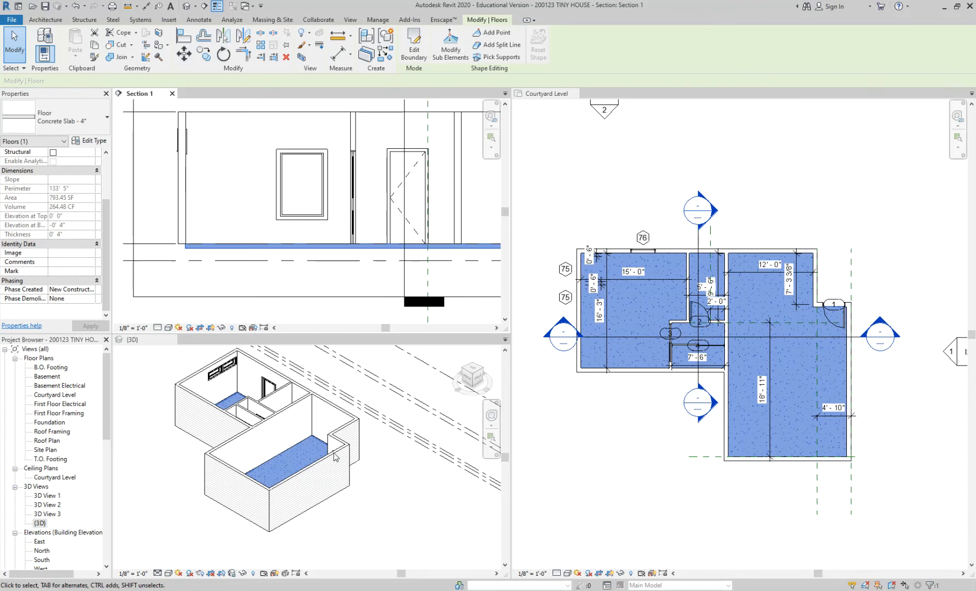
left_click(553, 414)
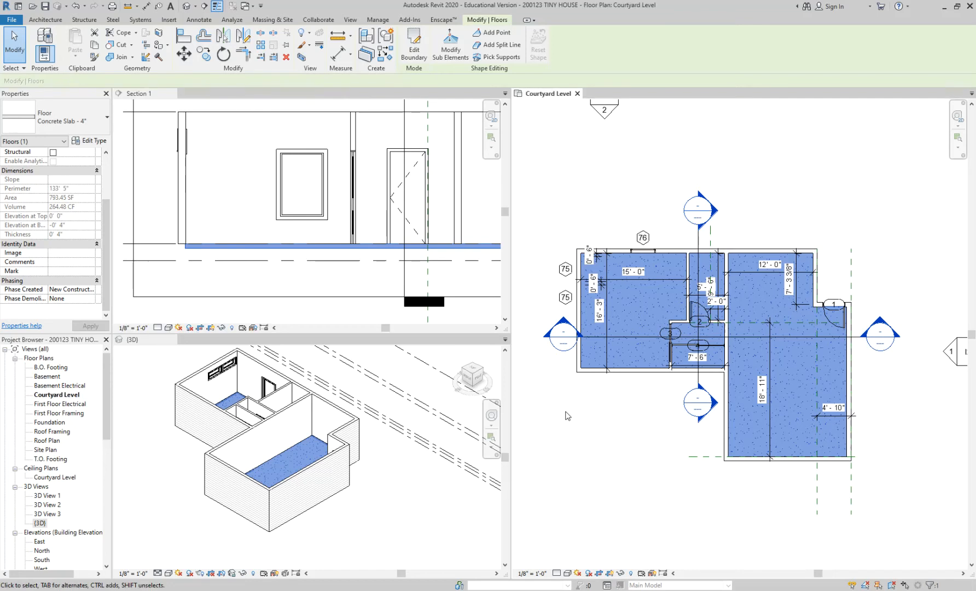
left_click(551, 412)
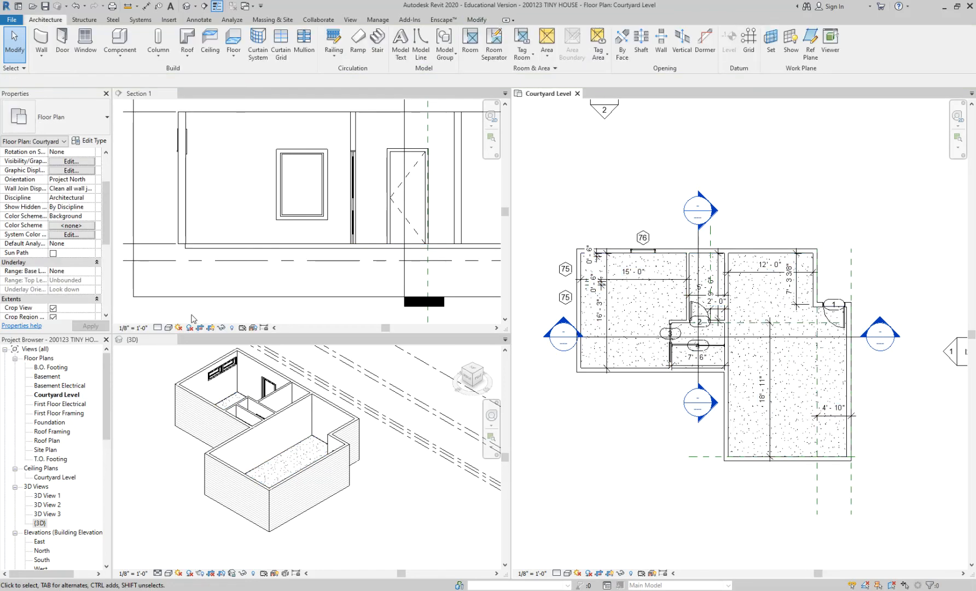
Move the west edge of the Courtyard Level crop region east to the west wing's exterior wall.
scroll(866, 226, "down", 2)
scroll(866, 225, "down", 2)
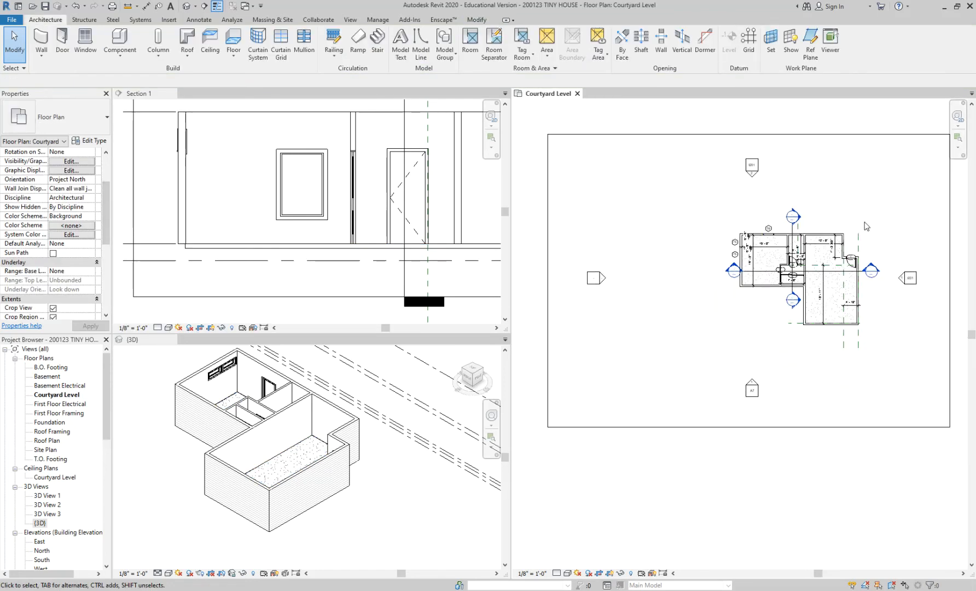
left_click(548, 281)
left_click_drag(548, 281, 749, 280)
scroll(747, 278, "up", 2)
left_click(732, 299)
scroll(732, 299, "down", 4)
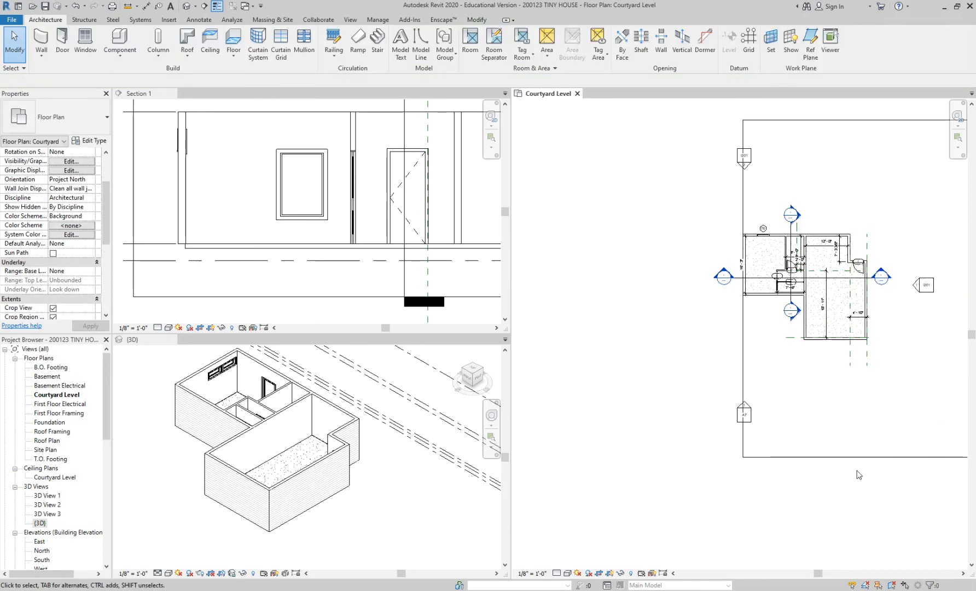
Move the south, east and north edges of the Courtyard Level crop region in close around the house.
left_click(788, 451)
left_click_drag(788, 451, 783, 384)
left_click_drag(849, 307, 800, 307)
left_click_drag(749, 229, 749, 277)
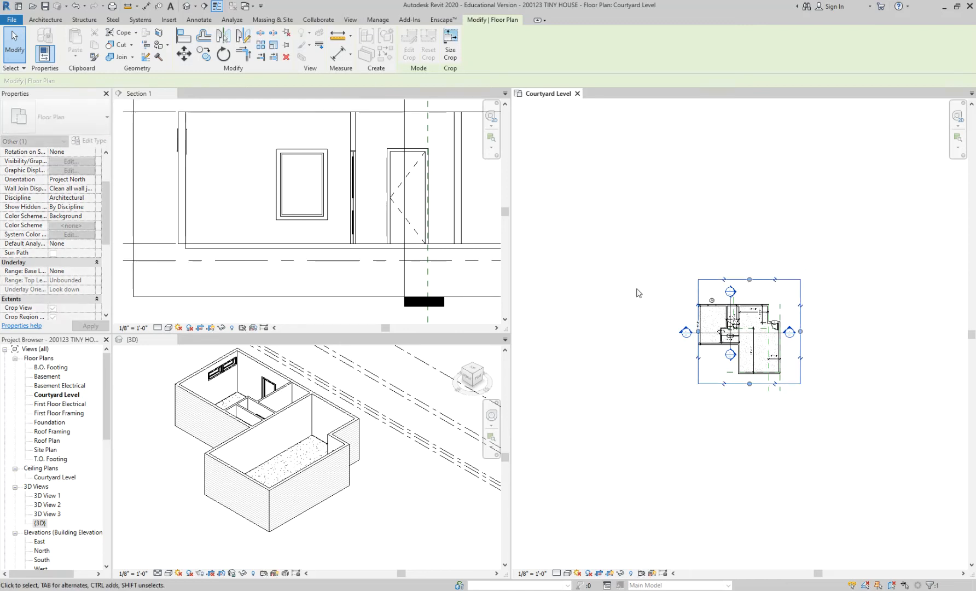
left_click(637, 289)
scroll(733, 293, "up", 3)
scroll(69, 267, "down", 2)
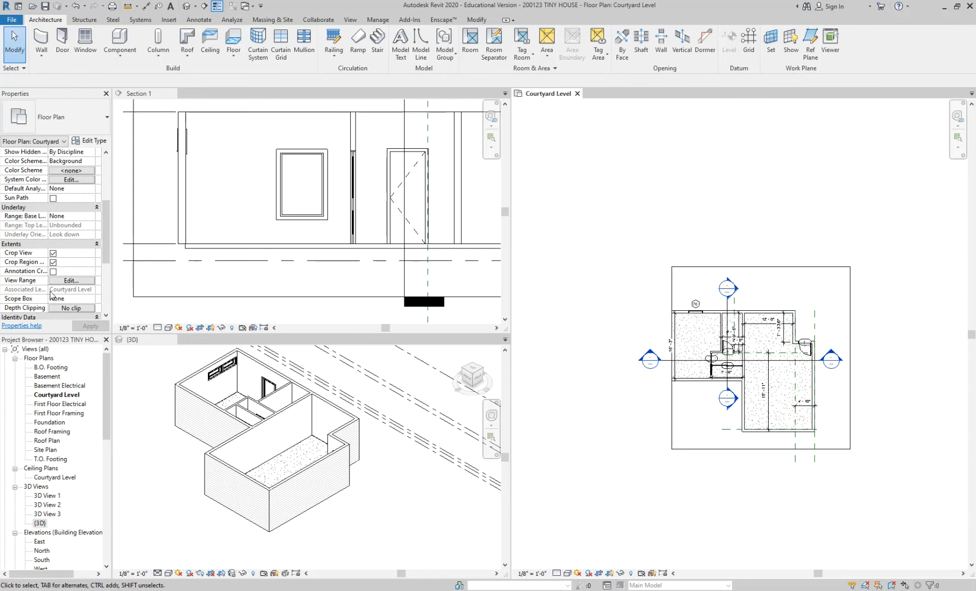
Switch off crop region visibility and view cropping for the Courtyard Level plan, and turn both on again.
left_click(53, 262)
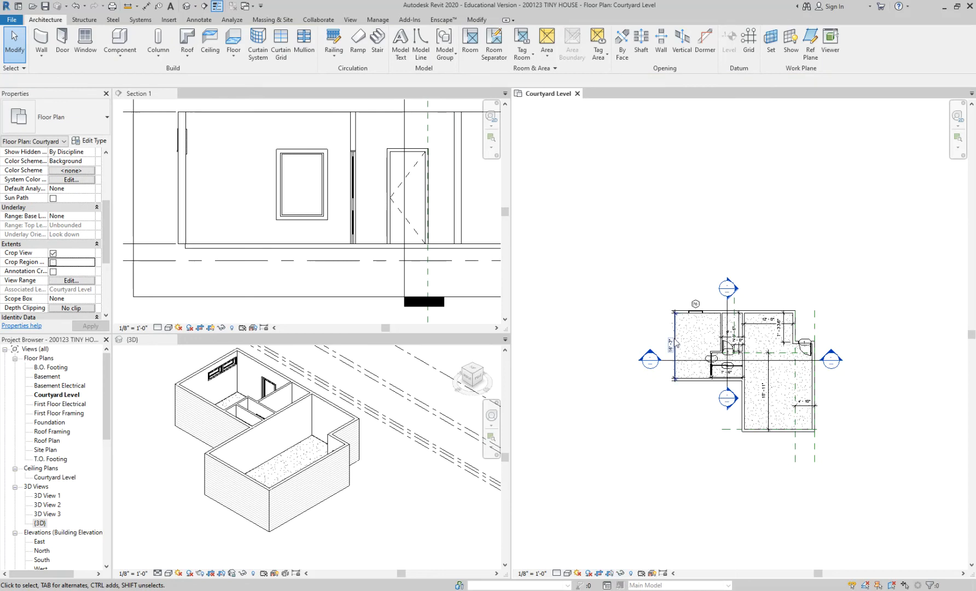
scroll(676, 341, "up", 2)
scroll(677, 337, "up", 2)
scroll(703, 330, "down", 1)
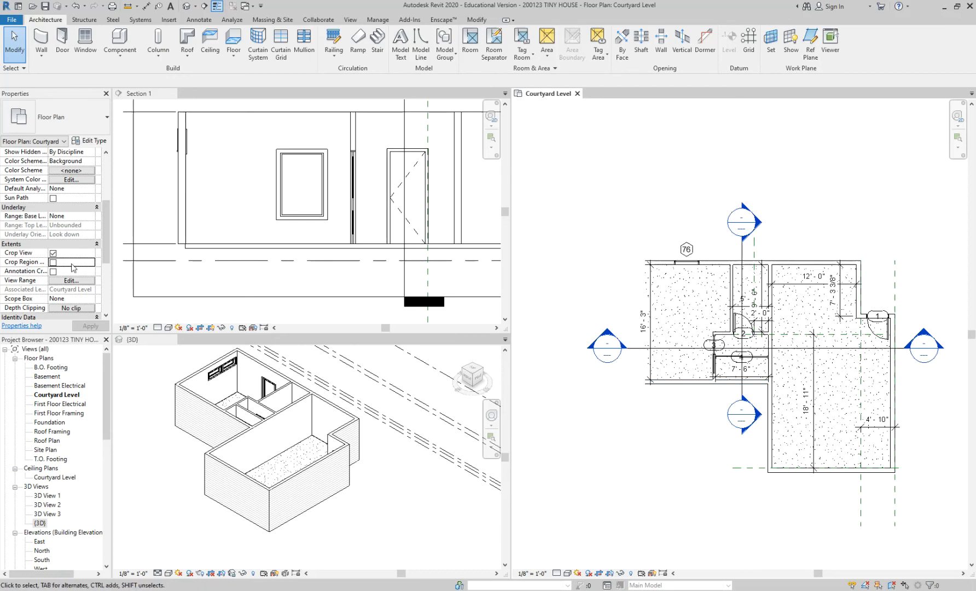
left_click(53, 254)
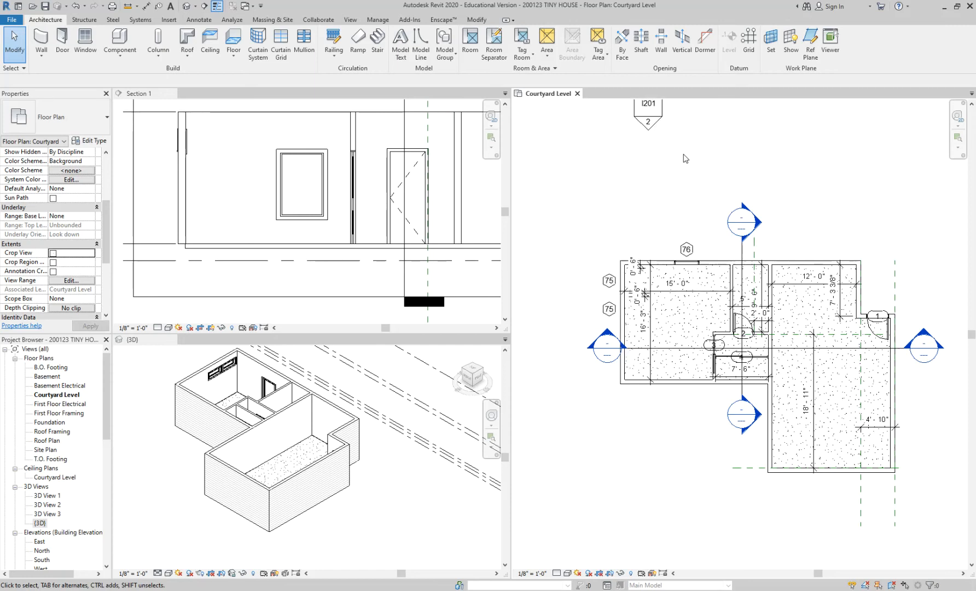
left_click(53, 262)
left_click(53, 253)
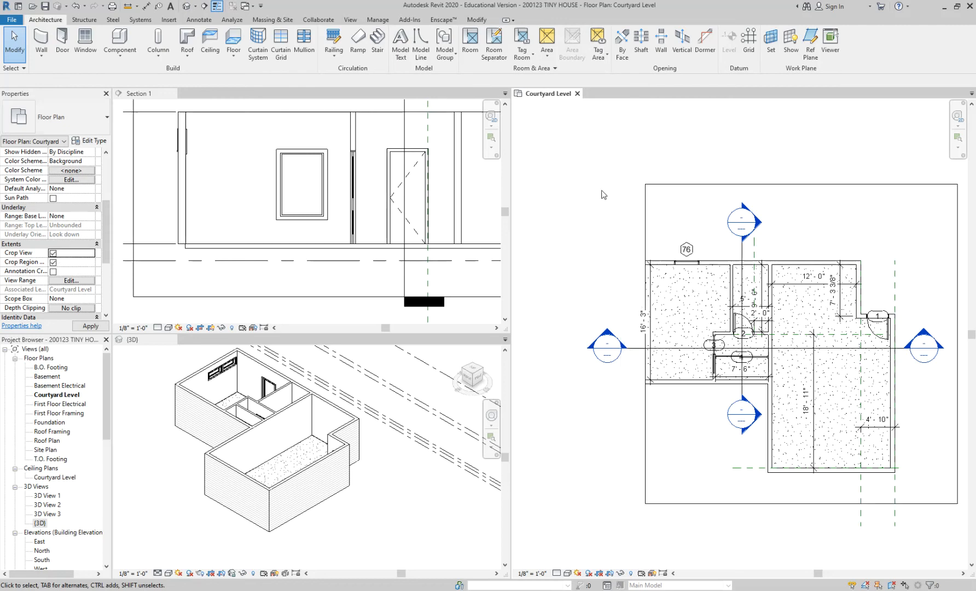
Move the west edge of the crop region outward past the west wing's window tags and hide the crop region.
left_click(645, 294)
left_click_drag(645, 343, 579, 341)
left_click(556, 304)
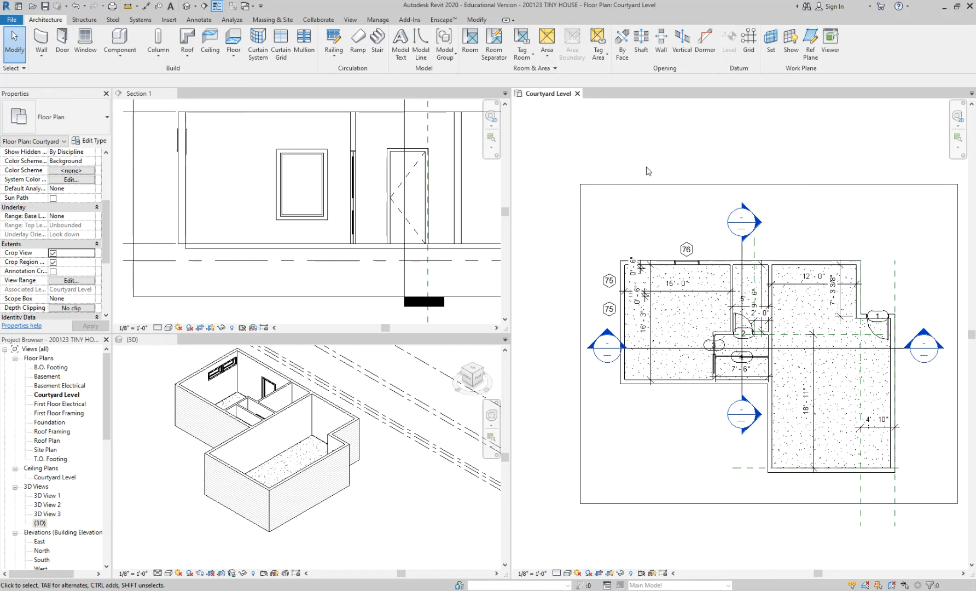
left_click(53, 262)
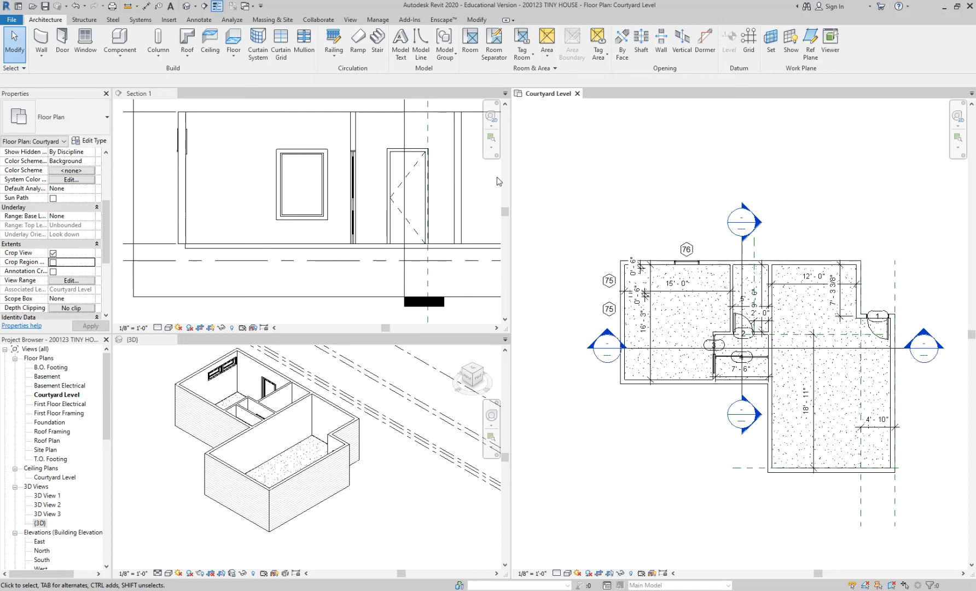
scroll(574, 195, "down", 1)
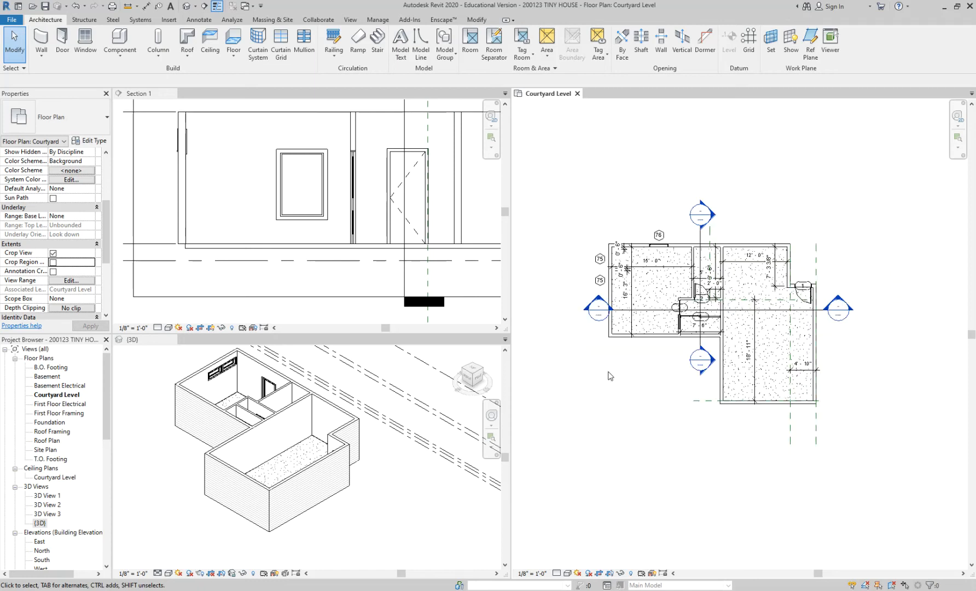
Practise selecting the concrete slab in Section 1, checking its highlight in the other views and clearing the selection.
left_click(235, 254)
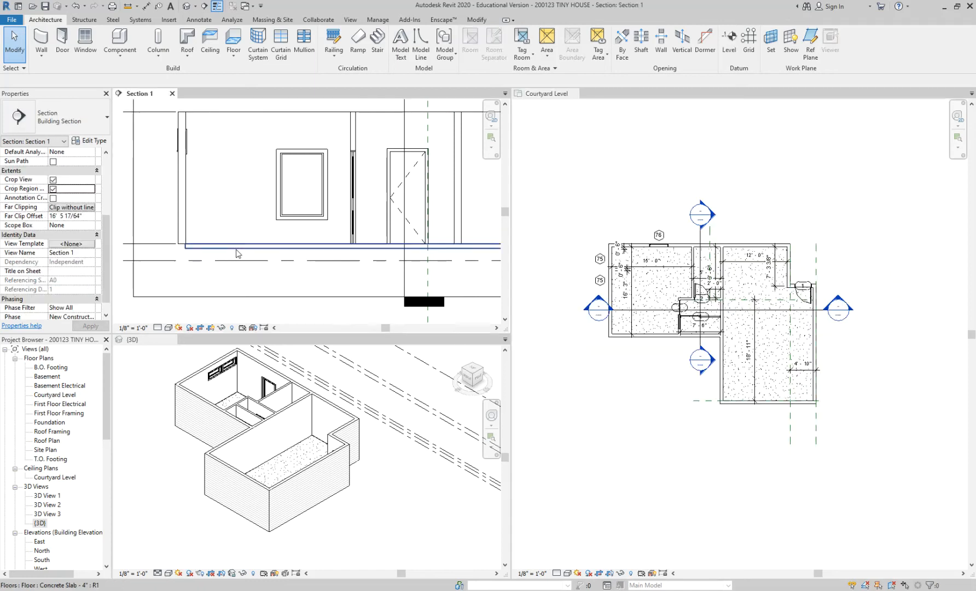
scroll(238, 253, "up", 2)
left_click(238, 254)
scroll(237, 251, "down", 2)
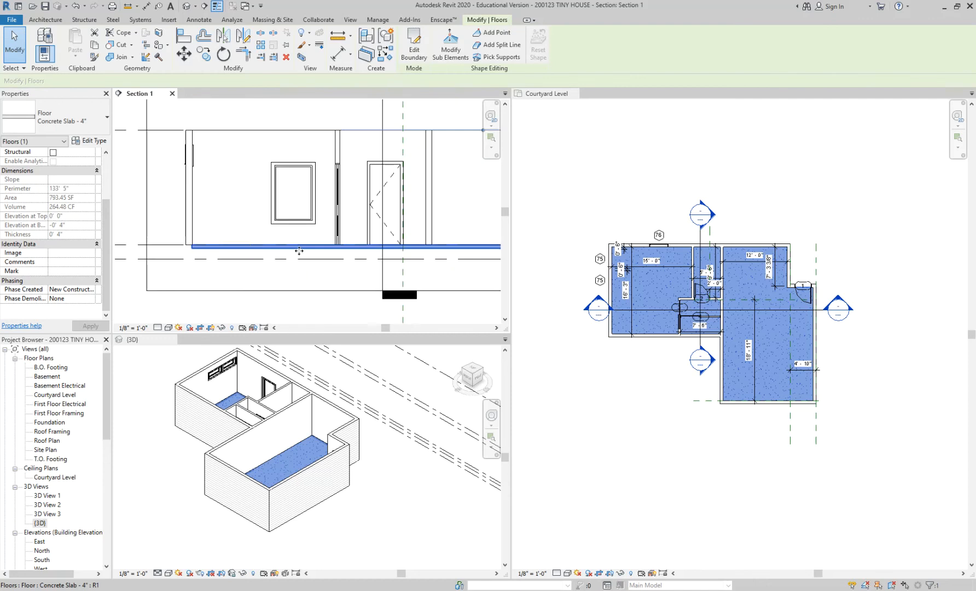
middle_click_drag(298, 251, 249, 268)
left_click(633, 203)
left_click(529, 252)
left_click(431, 271)
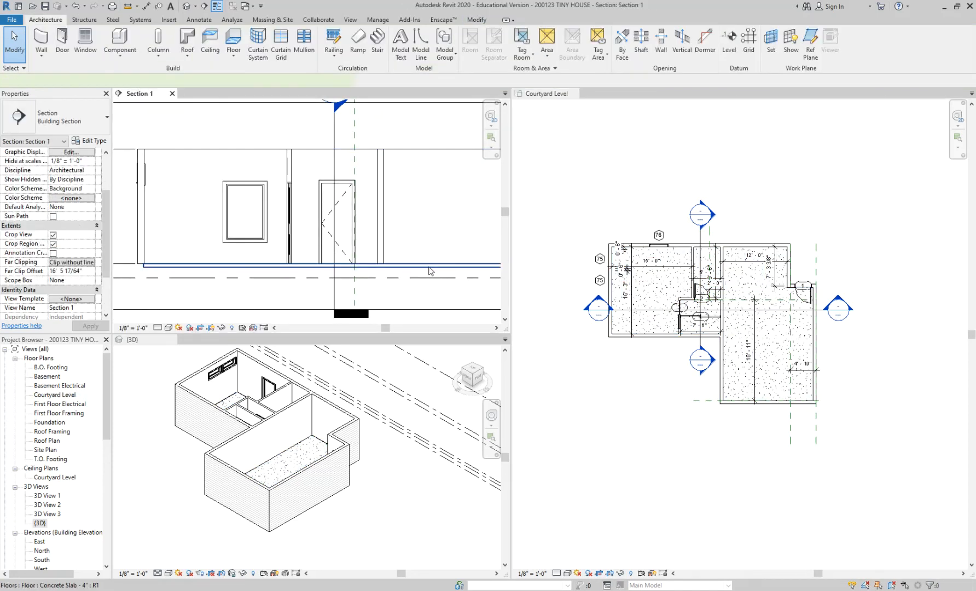
left_click(430, 267)
left_click(672, 178)
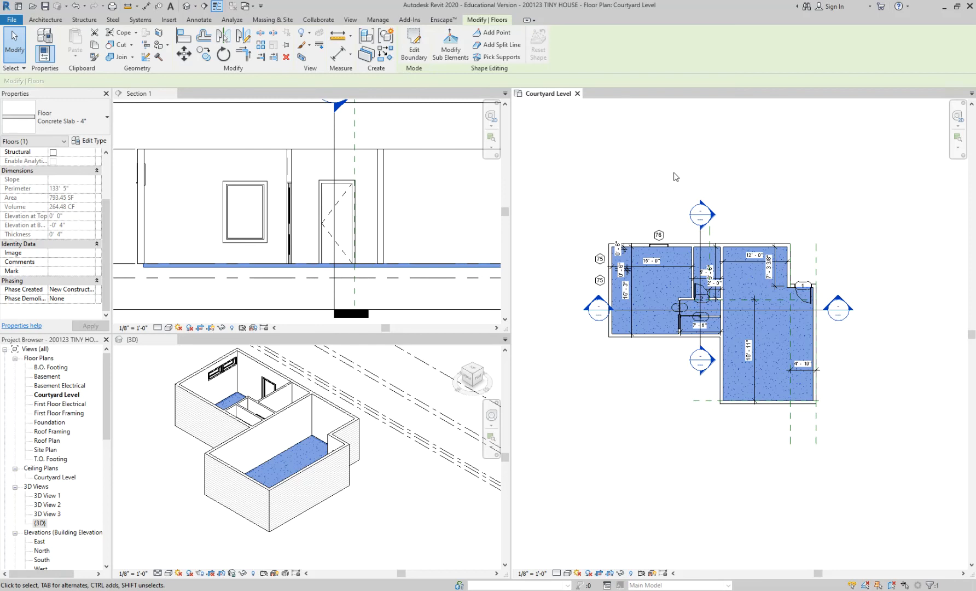
left_click(673, 172)
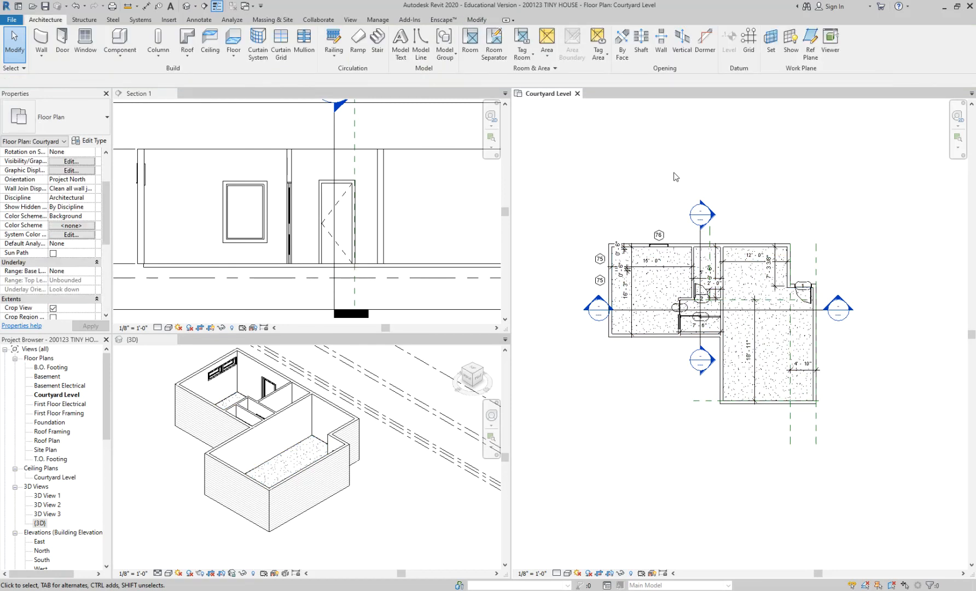
Cycle the highlight at the west wing's southwest corner in plan from the exterior wall to the chain of walls.
scroll(647, 330, "up", 3)
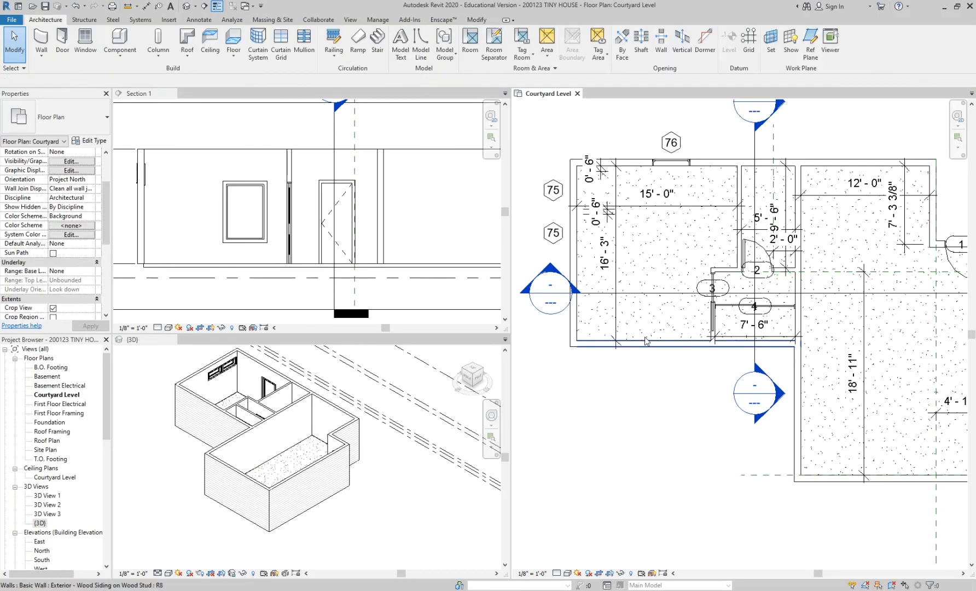
scroll(576, 395, "up", 3)
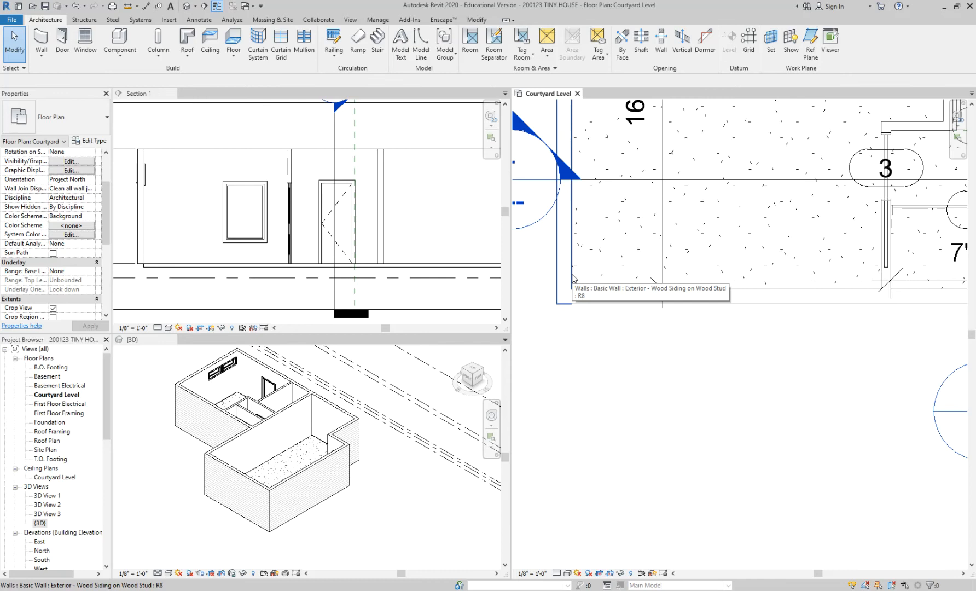
scroll(572, 278, "down", 2)
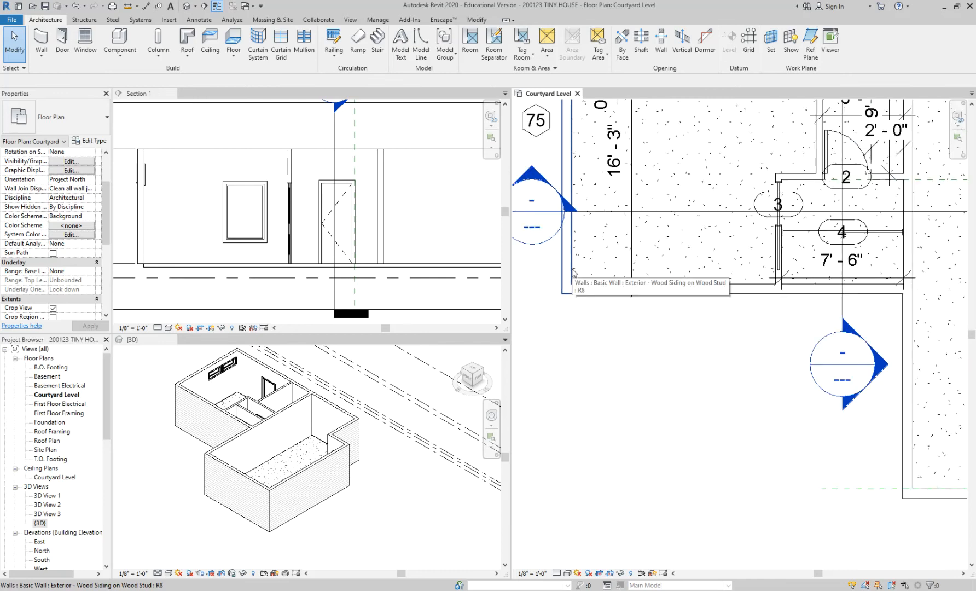
key("Tab")
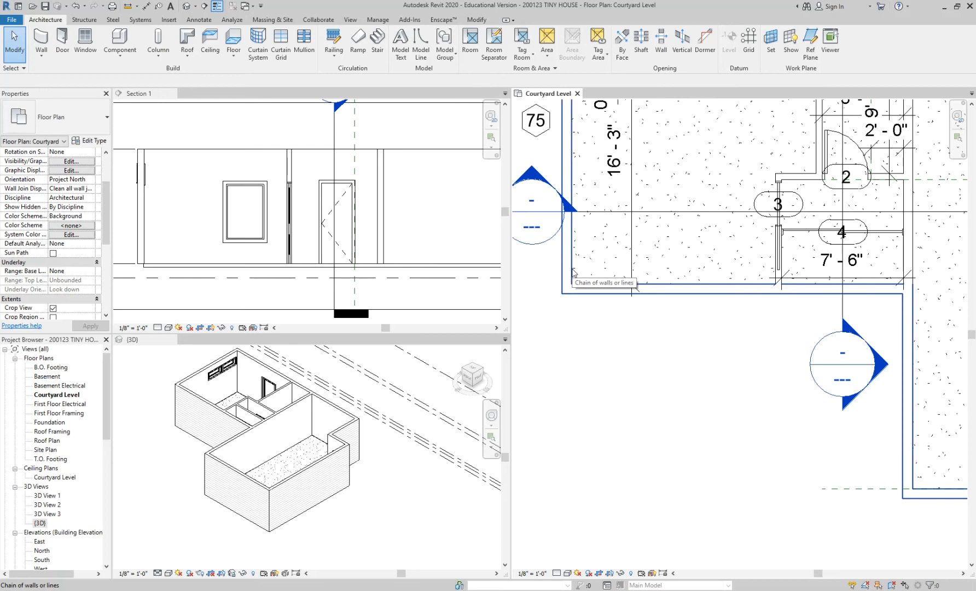
key("Tab")
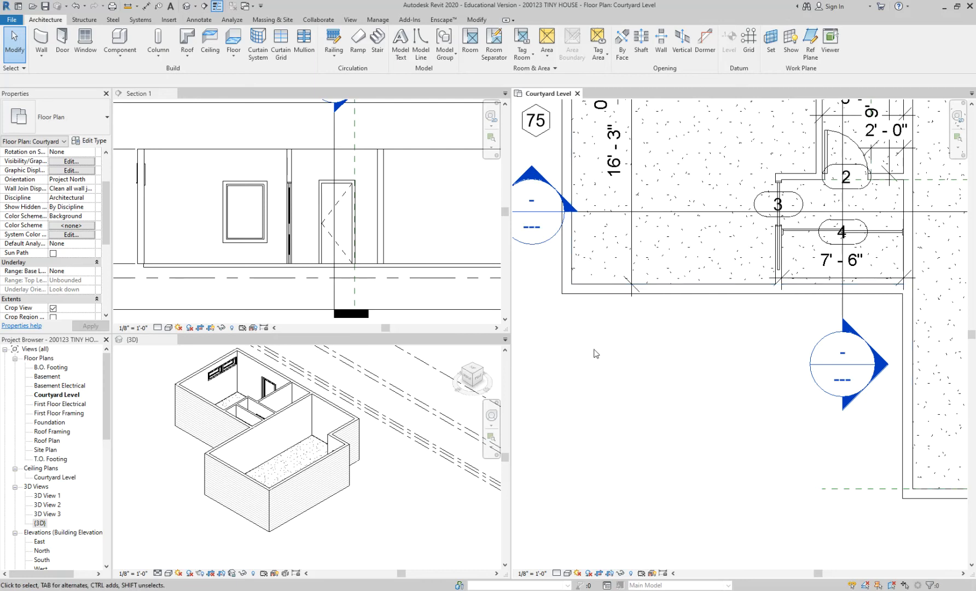
Cycle to the concrete slab along the west wing's north wall in plan, select it and deselect it.
scroll(662, 141, "down", 3)
scroll(640, 126, "up", 4)
middle_click_drag(633, 227, 754, 202)
key("Tab")
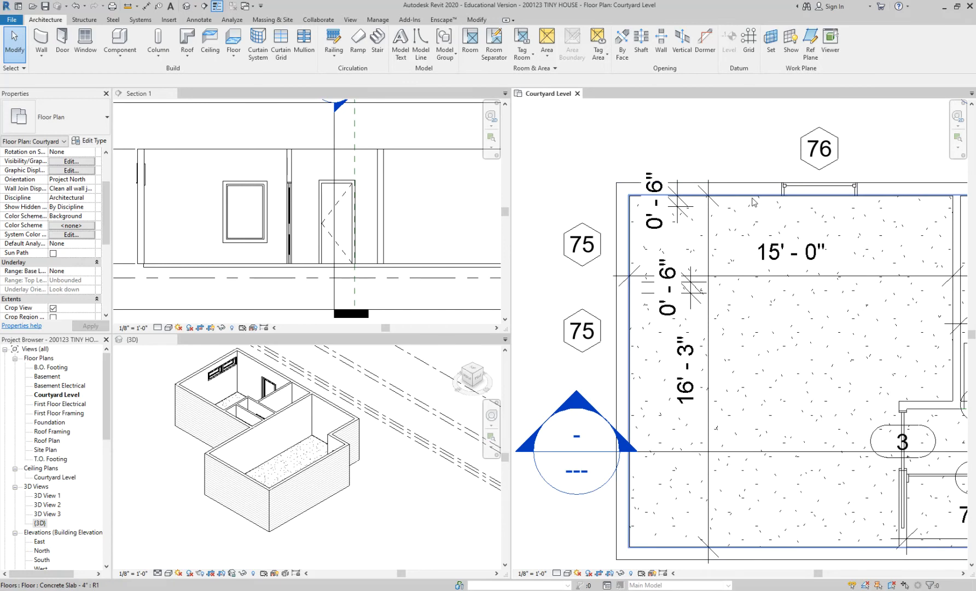
left_click(754, 202)
key("Escape")
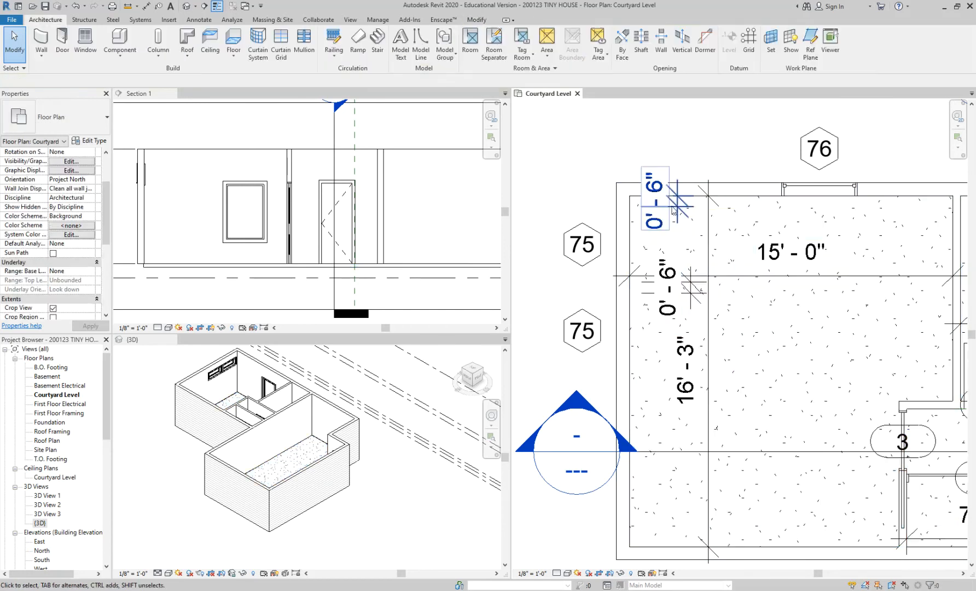
Select the concrete slab by its edge along the west wall in plan, inspect its full extent and deselect it.
key("Tab")
key("Tab")
left_click(632, 251)
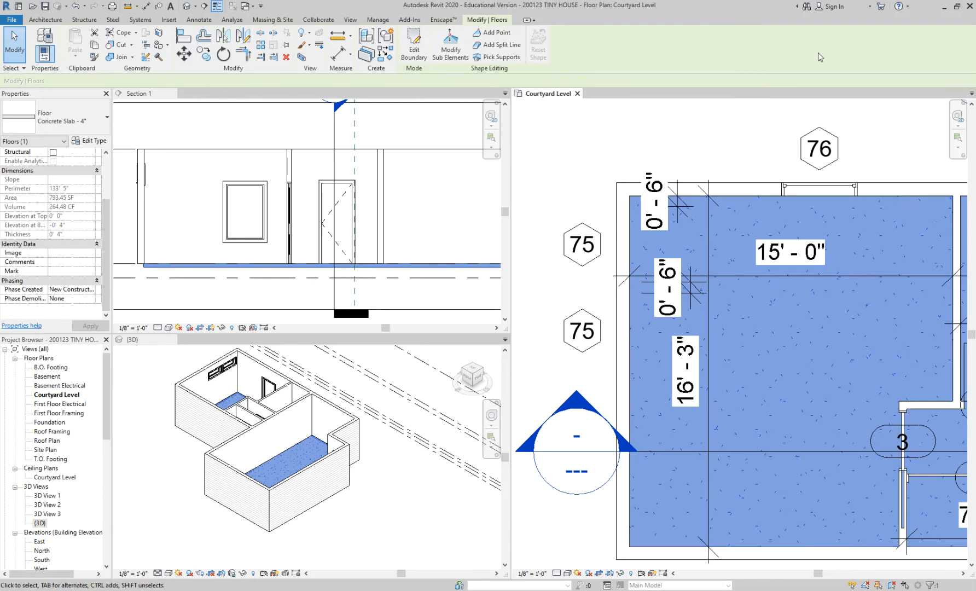
scroll(648, 106, "down", 2)
middle_click_drag(717, 393, 637, 430)
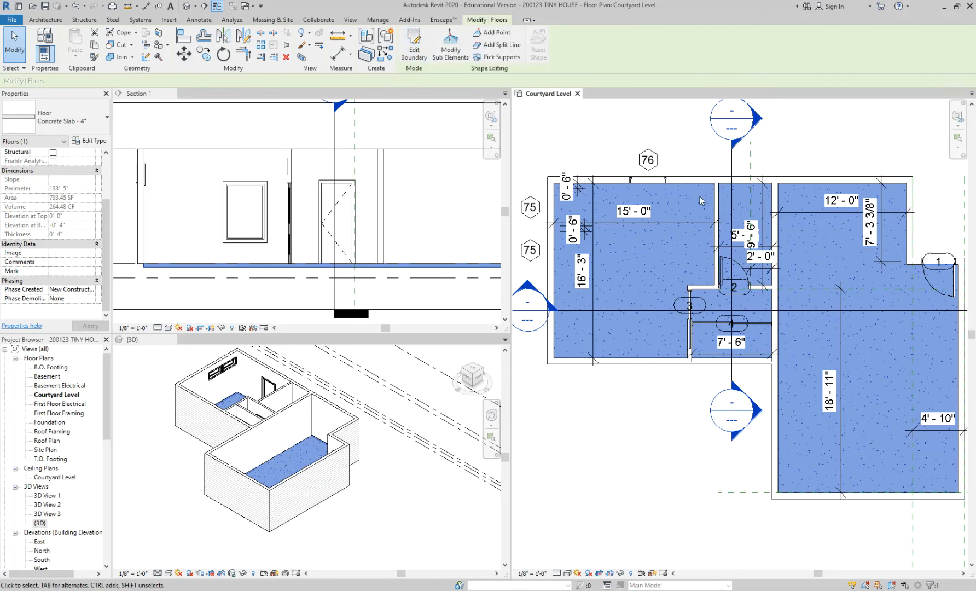
key("Escape")
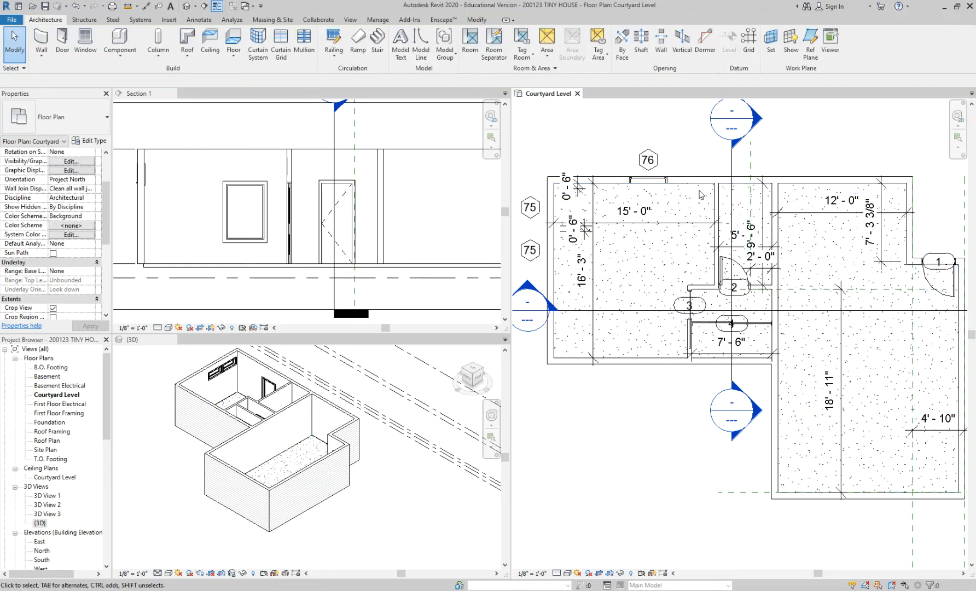
Open the concrete slab's boundary sketch from Section 1 for editing in the Courtyard Level floor plan.
left_click(340, 269)
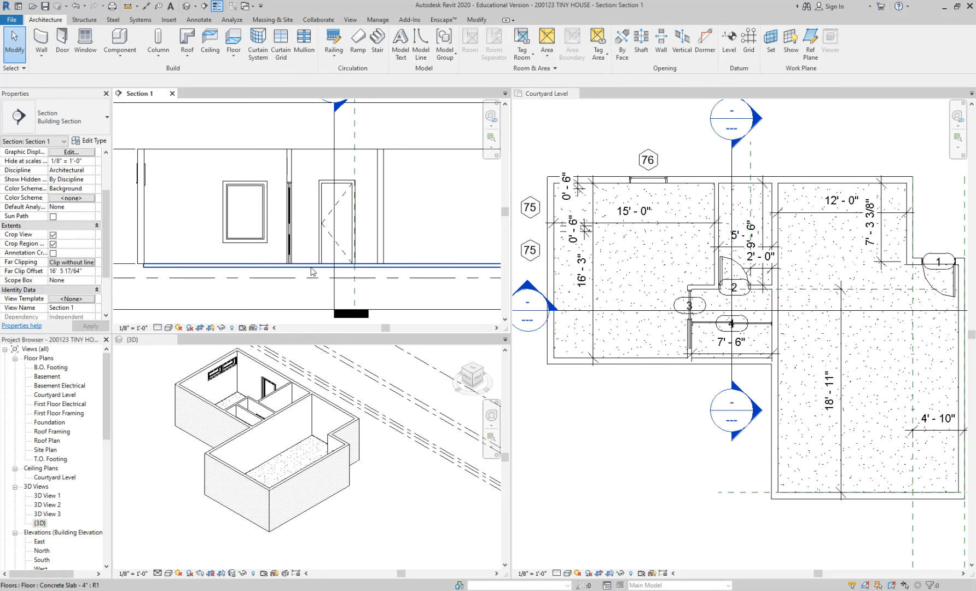
double_click(312, 270)
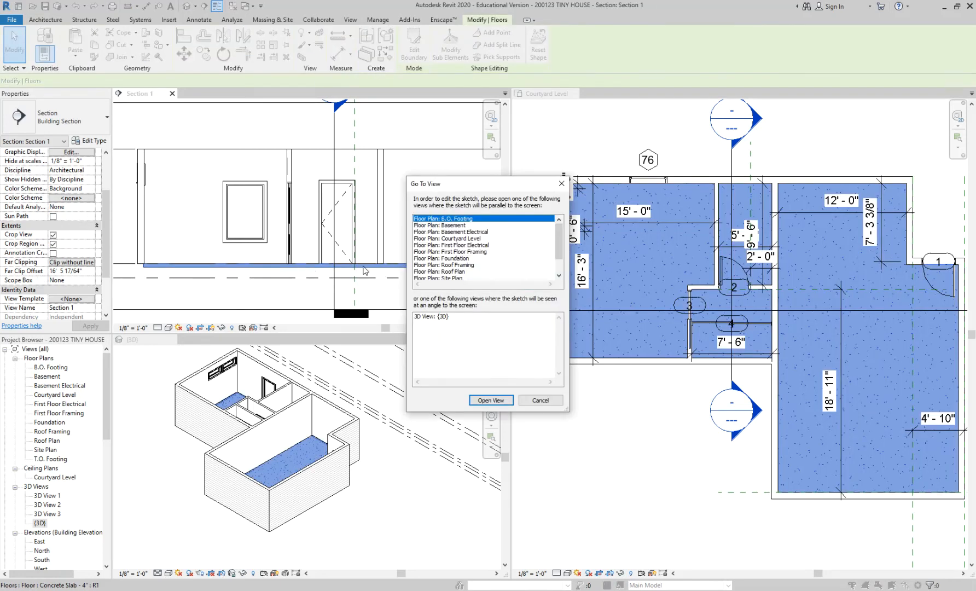
left_click(458, 239)
left_click(491, 400)
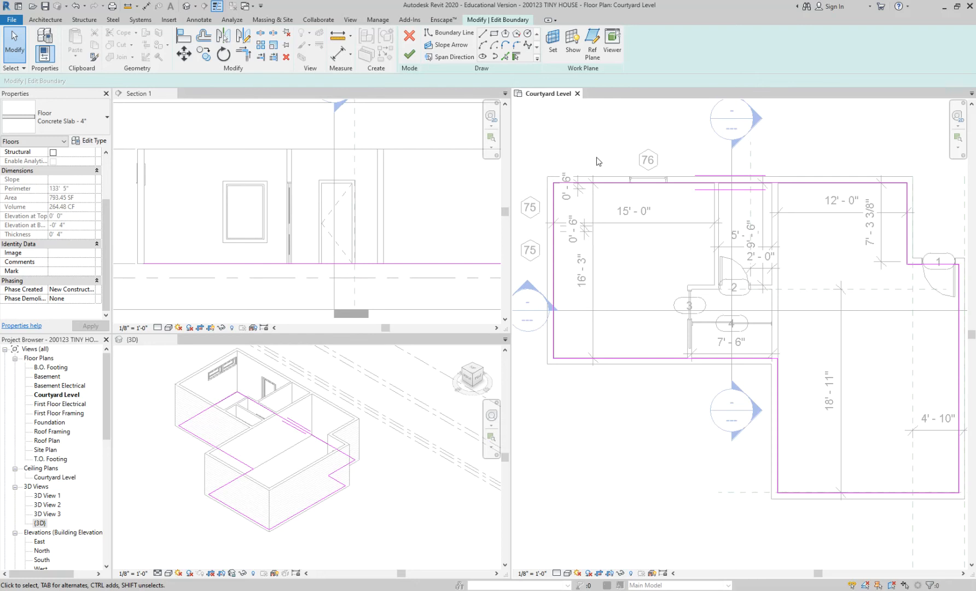
Sketch a circular boundary with a radius of about 1'-6" in the western part of the west wing's room.
left_click(529, 35)
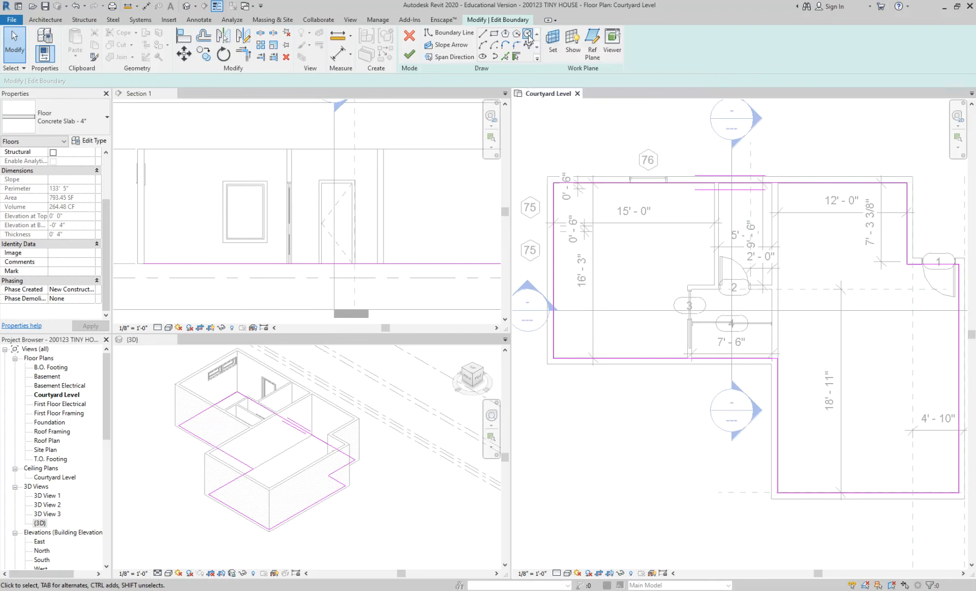
scroll(618, 263, "up", 2)
left_click(620, 266)
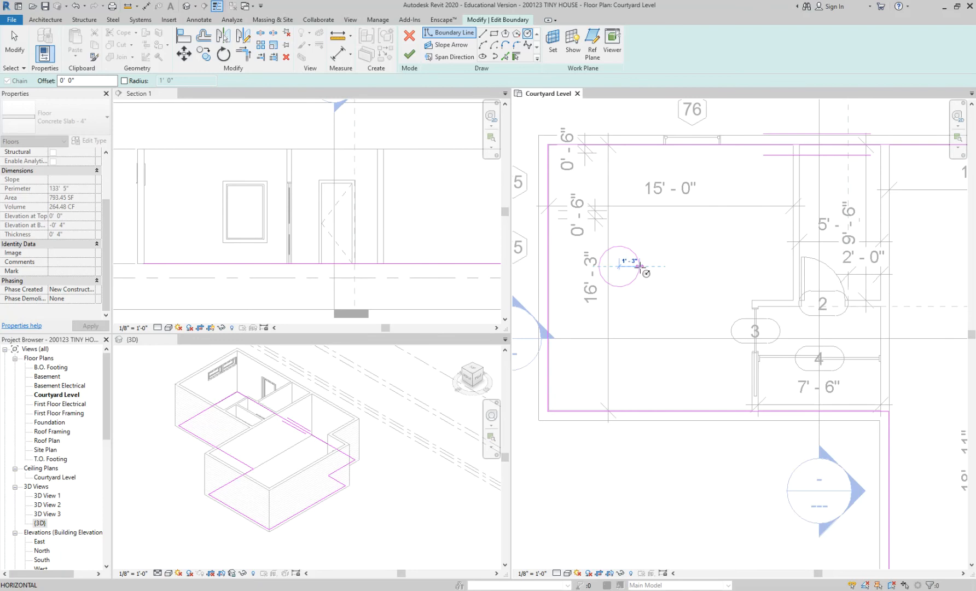
left_click(643, 266)
scroll(634, 266, "down", 2)
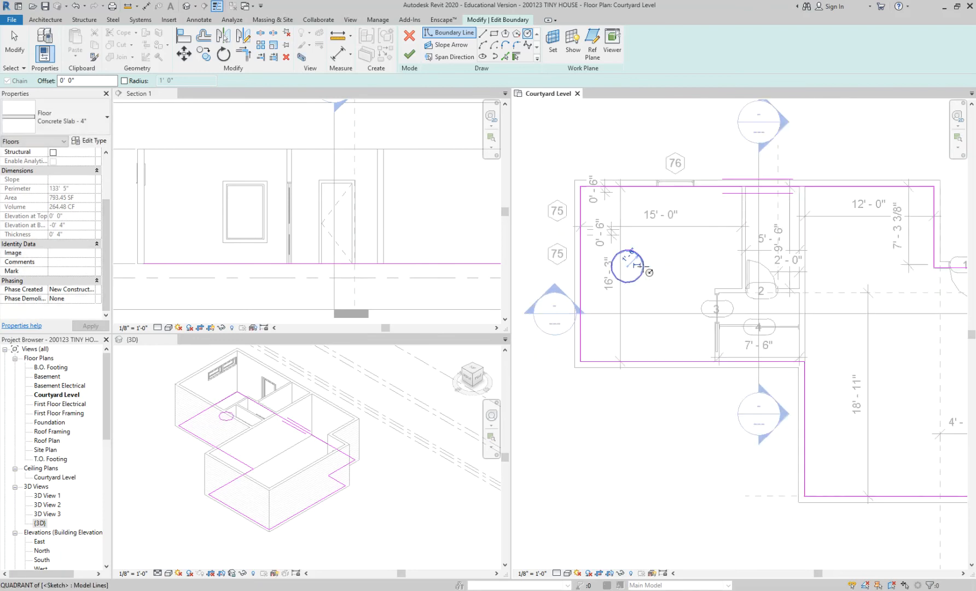
Sketch a second circular boundary with a radius of about 1'-6" near the south wall of the large east room.
middle_click_drag(856, 395, 772, 334)
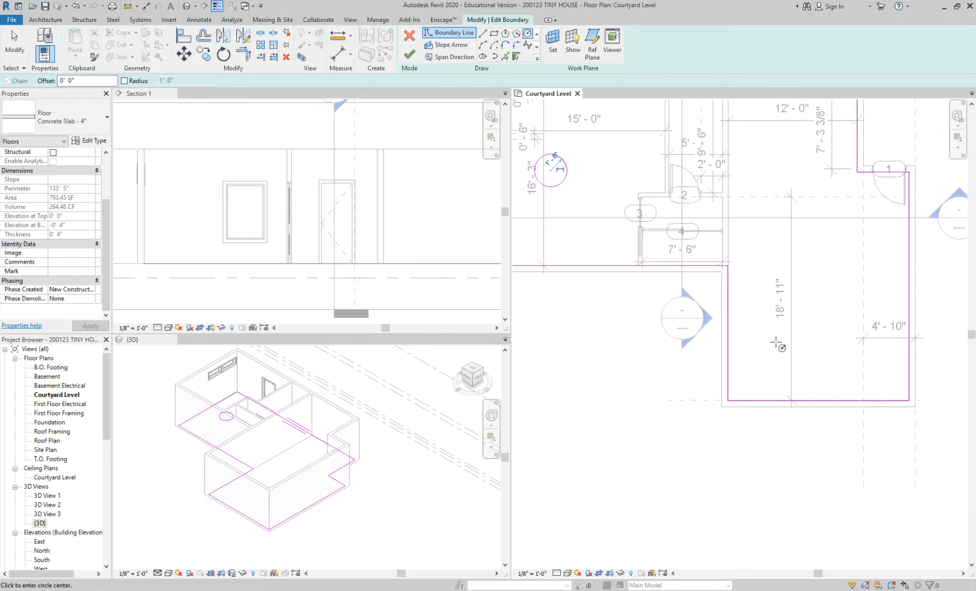
left_click(812, 374)
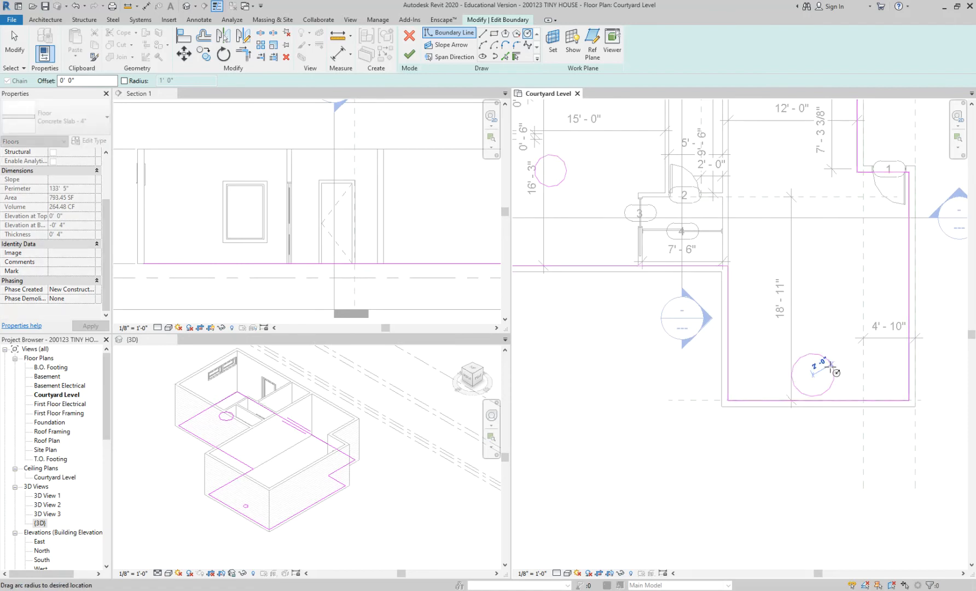
left_click(833, 373)
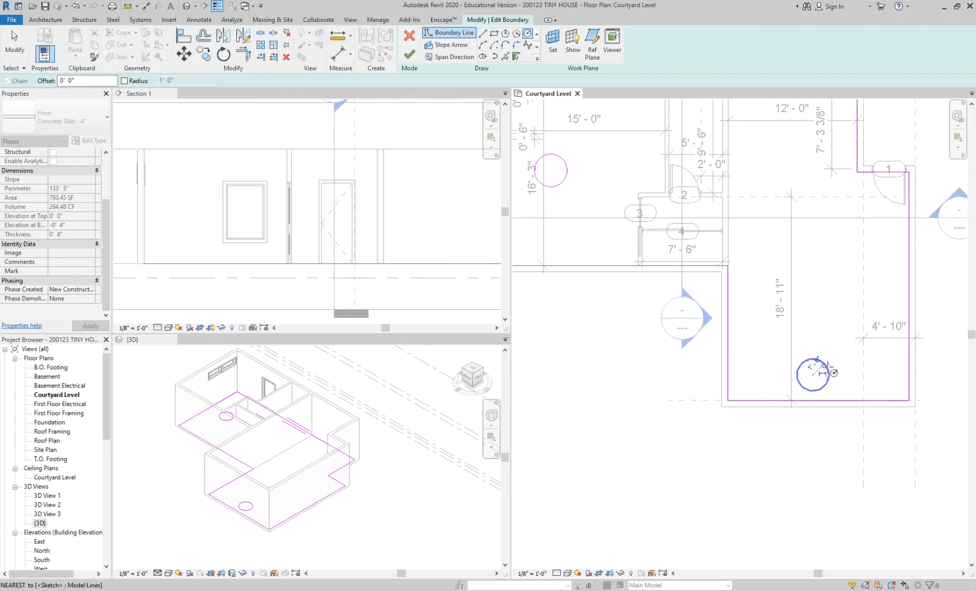
Sketch a rectangular boundary about 3'-0" by 9'-11" in the northwest corner of the large east room.
scroll(805, 393, "down", 4)
scroll(648, 397, "up", 1)
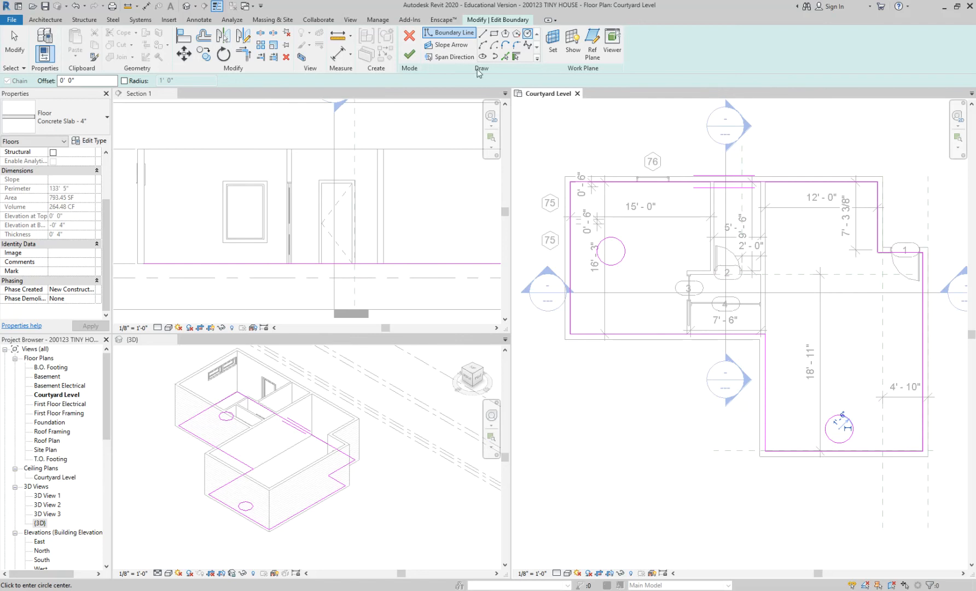
left_click(496, 35)
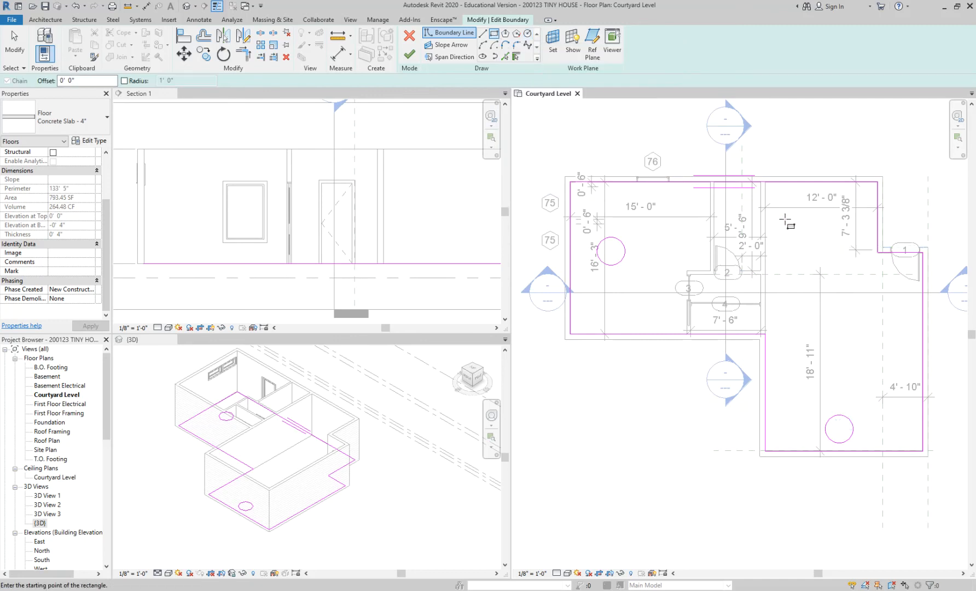
left_click(765, 274)
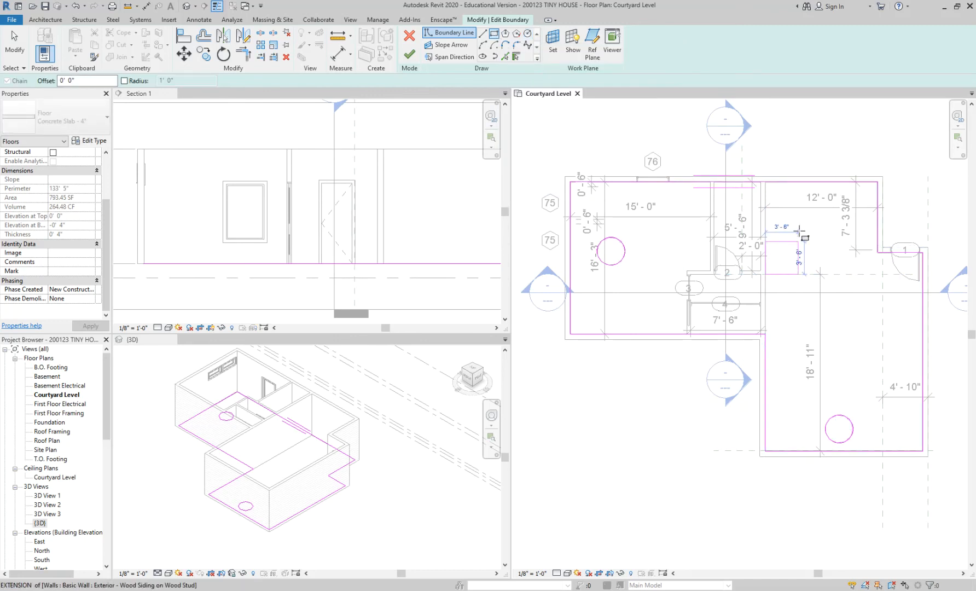
left_click(792, 182)
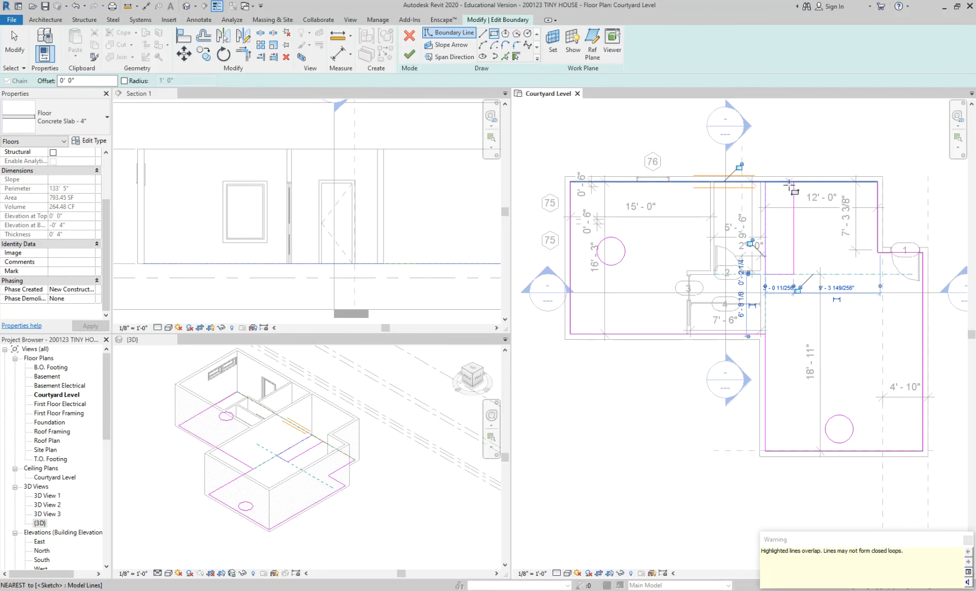
Inspect the rectangle's short north edge where it overlaps the slab boundary, then deselect it.
scroll(789, 186, "up", 2)
key("Escape")
key("Escape")
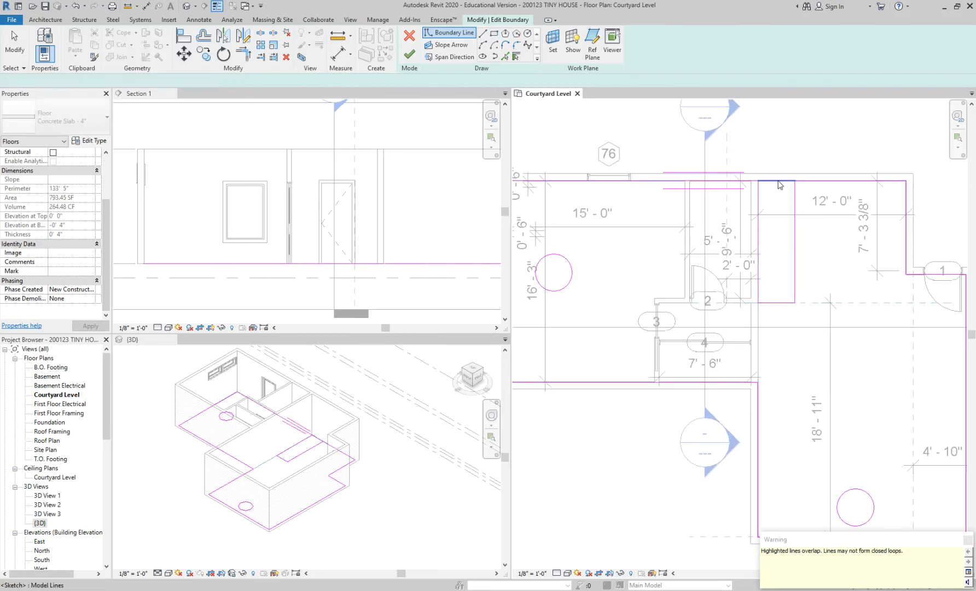
left_click(781, 183)
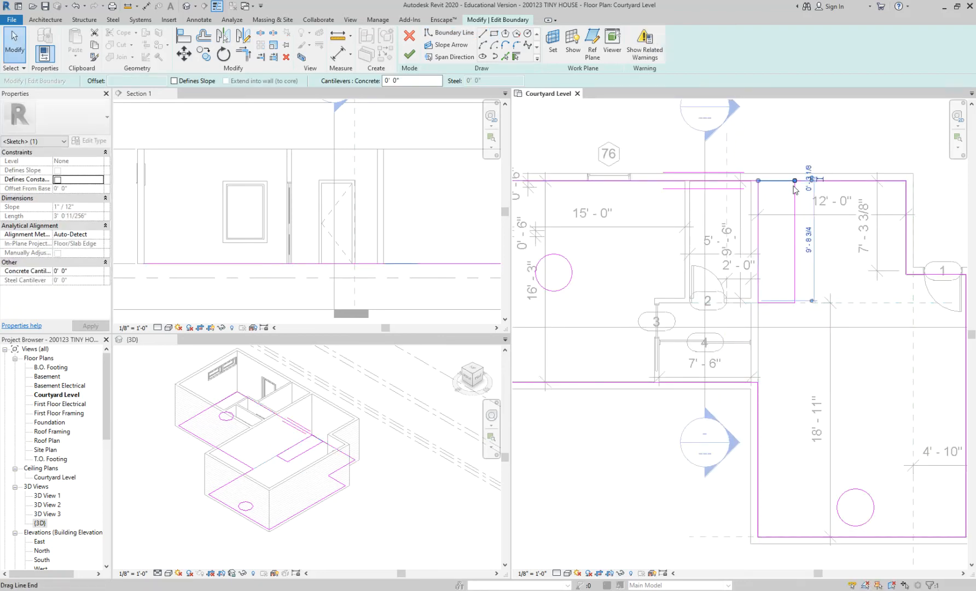
left_click(795, 190)
key("Escape")
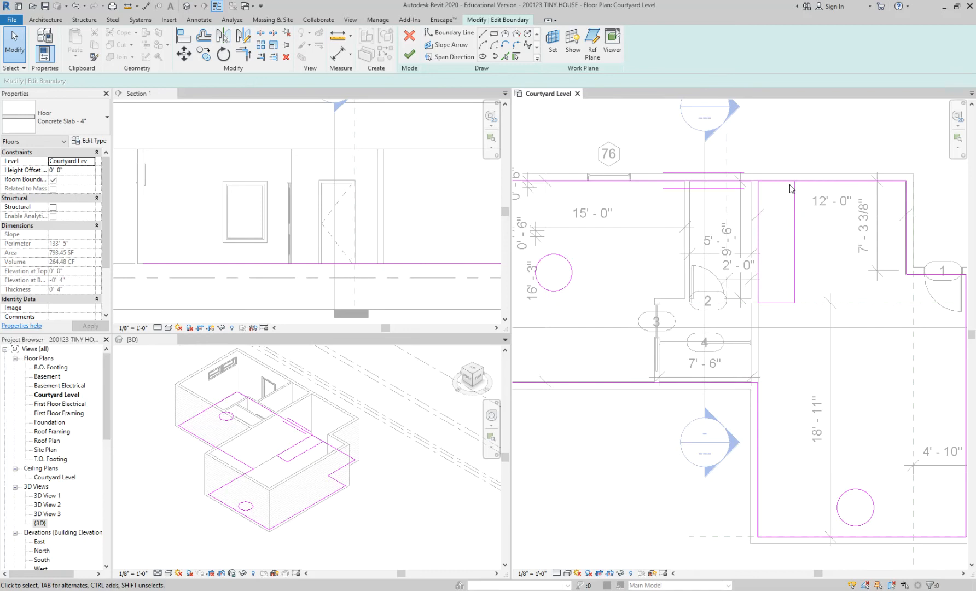
Sketch a circular boundary with a radius of about 2'-0" near the large east room's south wall and finish the slab's boundary edit.
scroll(782, 218, "down", 3)
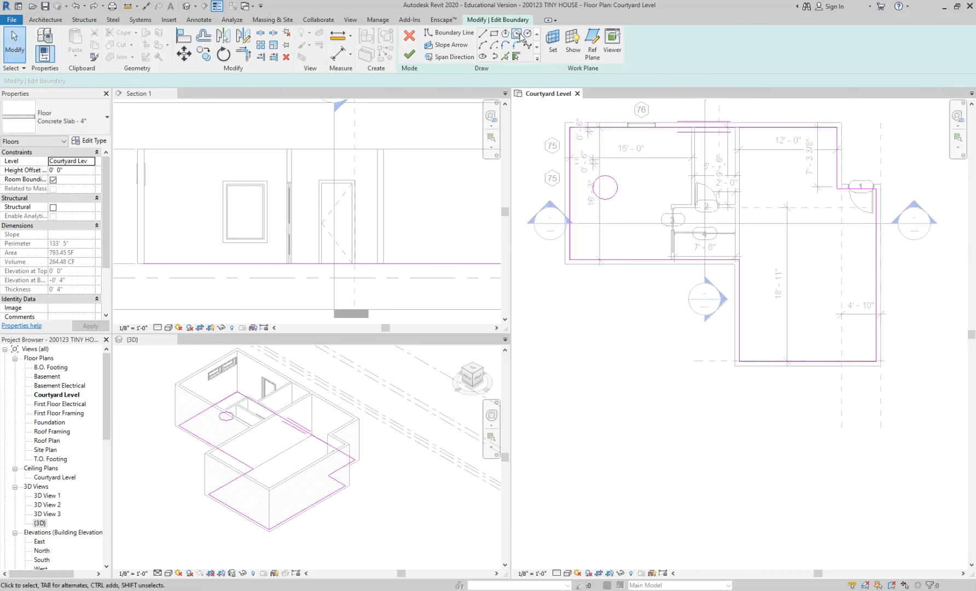
left_click(528, 35)
left_click(809, 343)
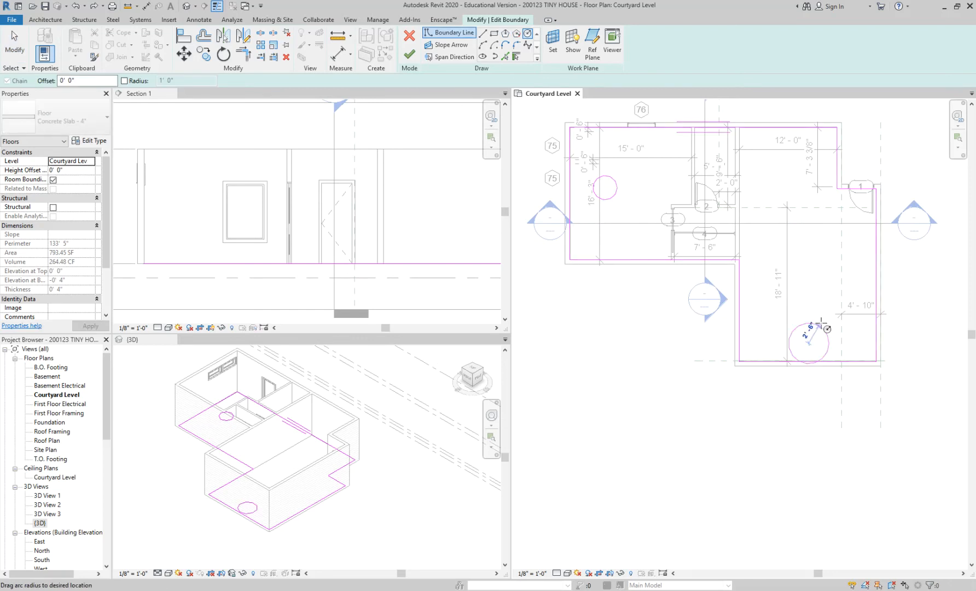
left_click(816, 326)
left_click(815, 328)
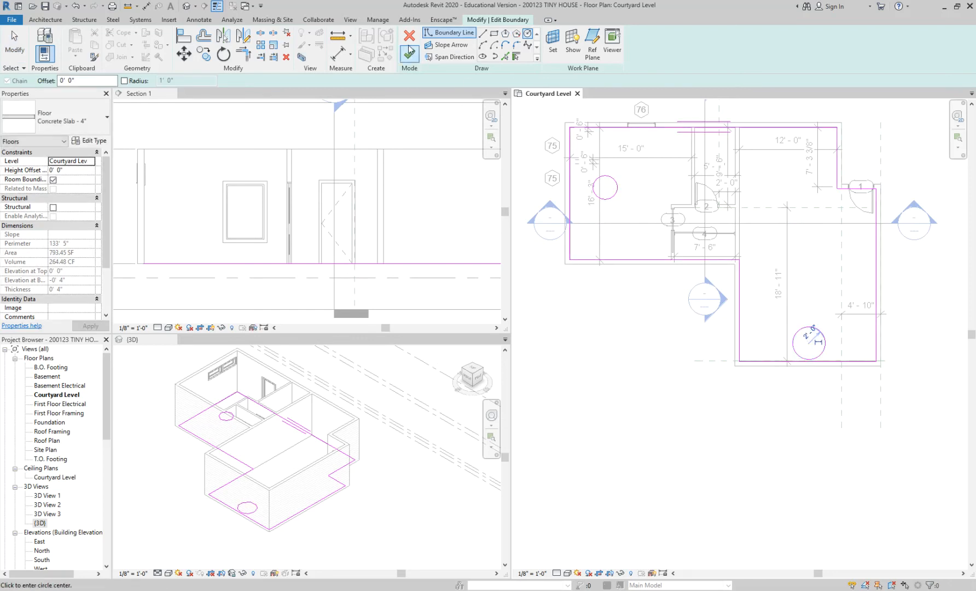
left_click(410, 55)
left_click(643, 364)
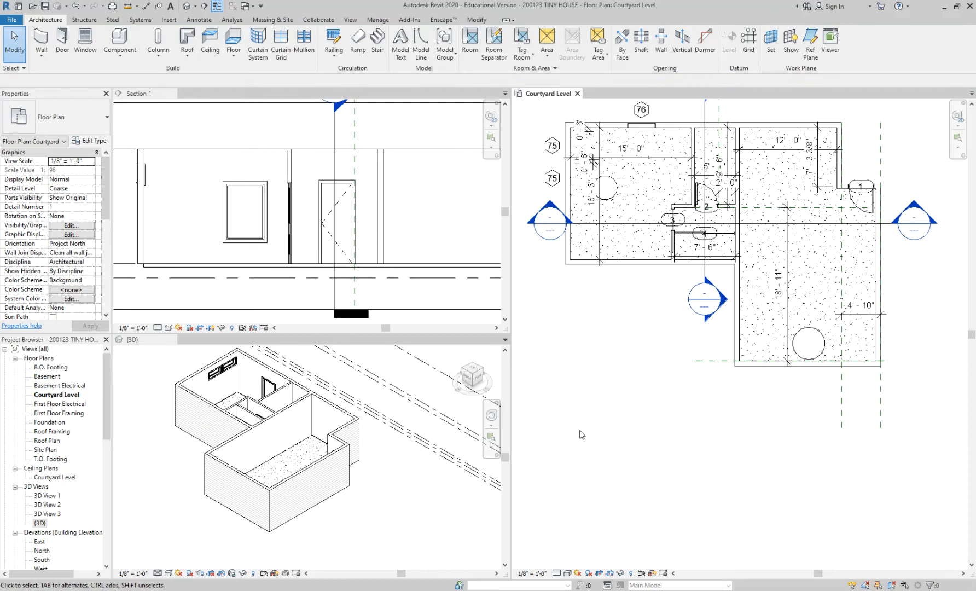
Examine both circular openings in the concrete slab from different angles in the 3D view.
left_click(323, 471)
middle_click_drag(279, 462, 283, 505, "shift")
scroll(220, 417, "up", 5)
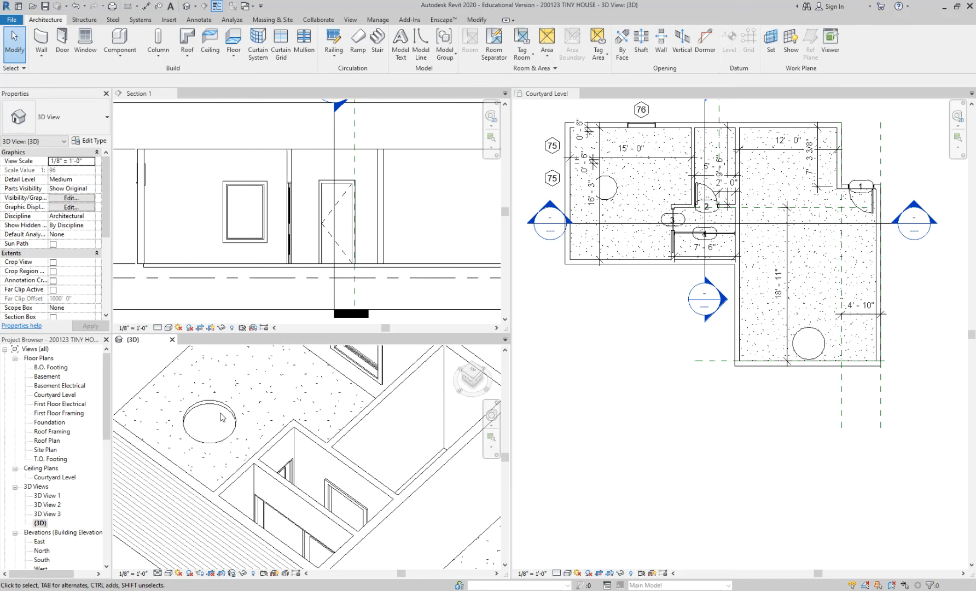
scroll(243, 391, "down", 4)
scroll(336, 510, "down", 1)
middle_click_drag(337, 509, 233, 502, "shift")
scroll(313, 466, "down", 3)
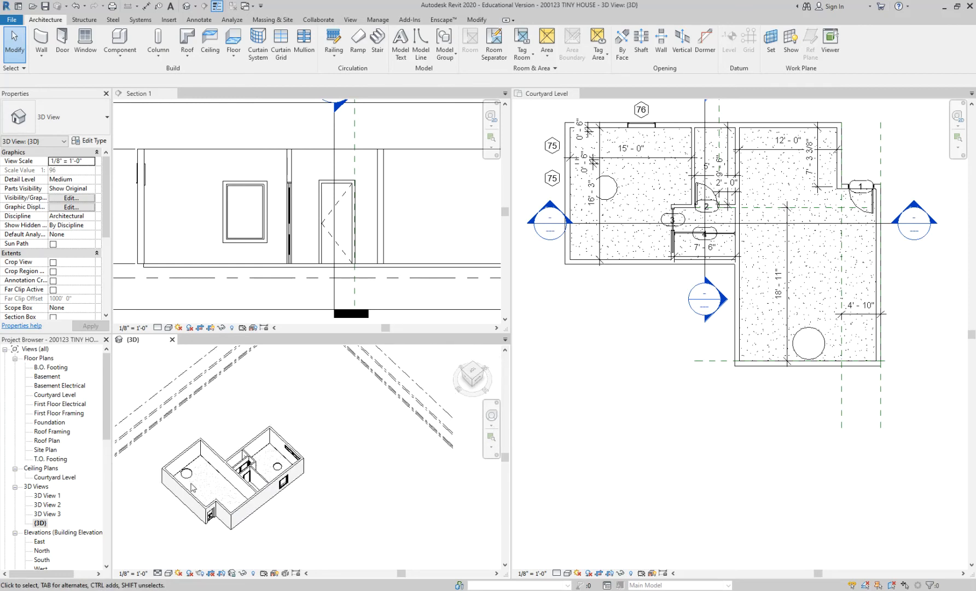
scroll(192, 488, "up", 3)
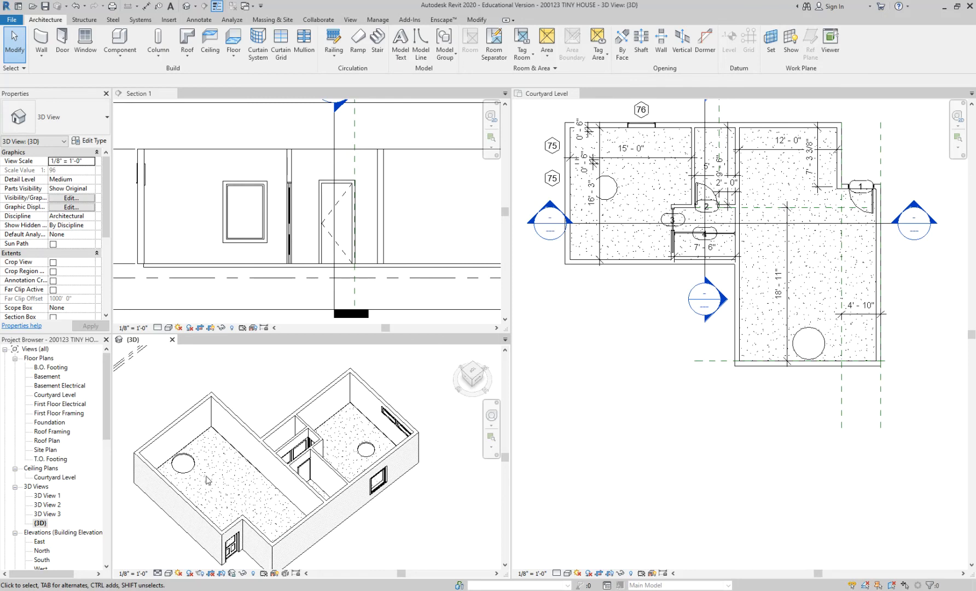
scroll(292, 446, "up", 1)
scroll(602, 381, "down", 1)
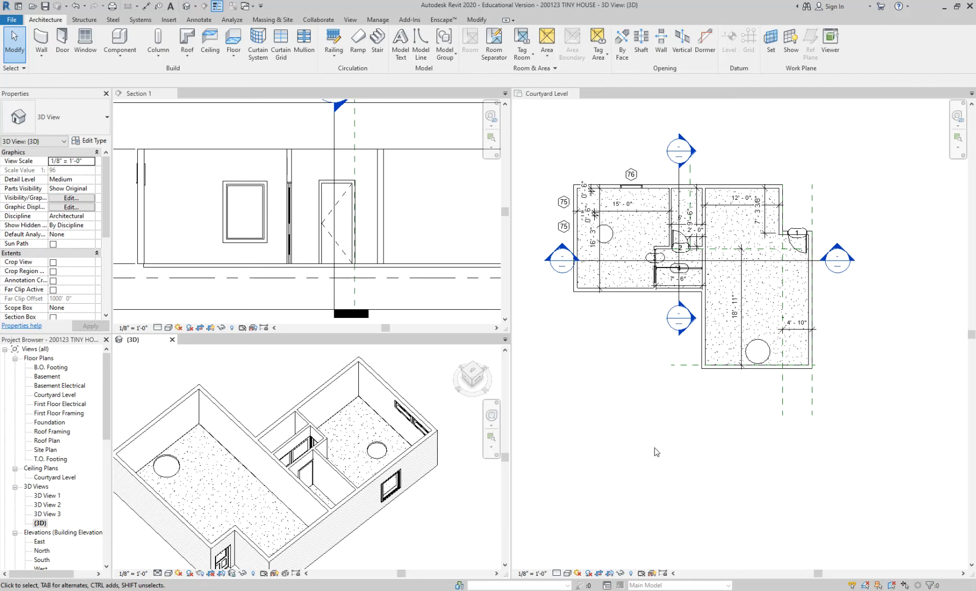
scroll(323, 192, "down", 2)
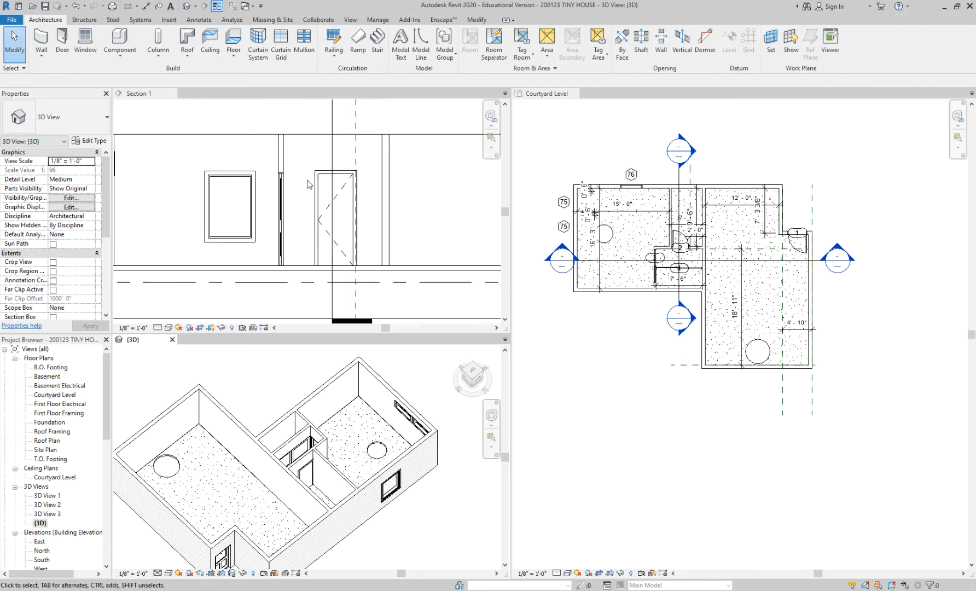
Open the Roof Plan floor plan in the same window area as the Courtyard Level plan.
left_click(228, 164)
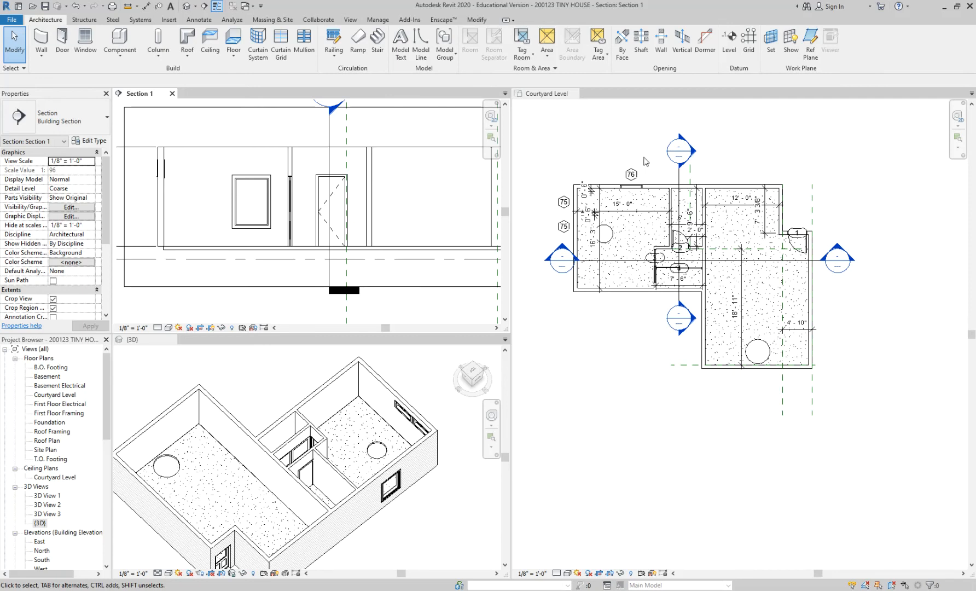
left_click(612, 149)
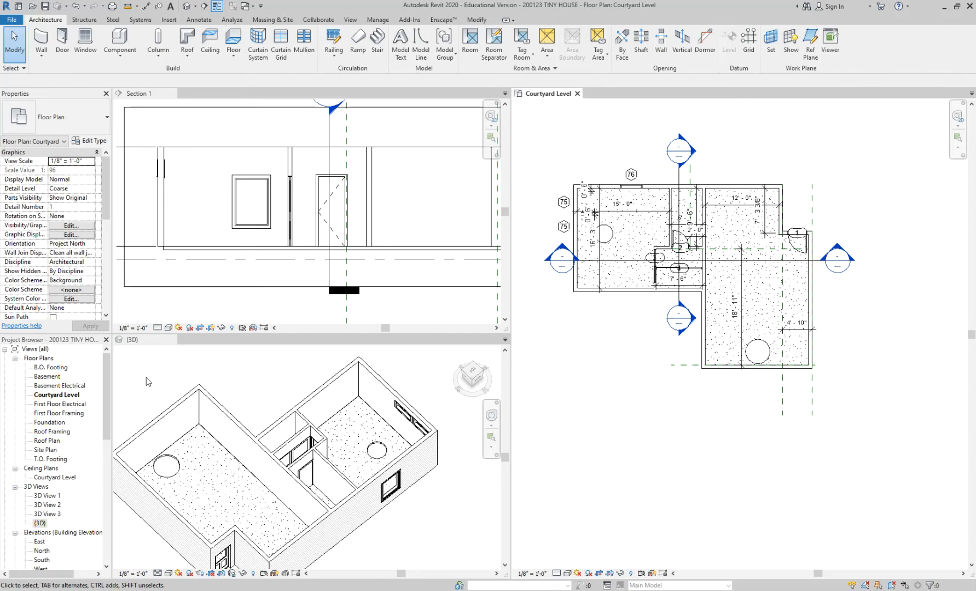
double_click(58, 441)
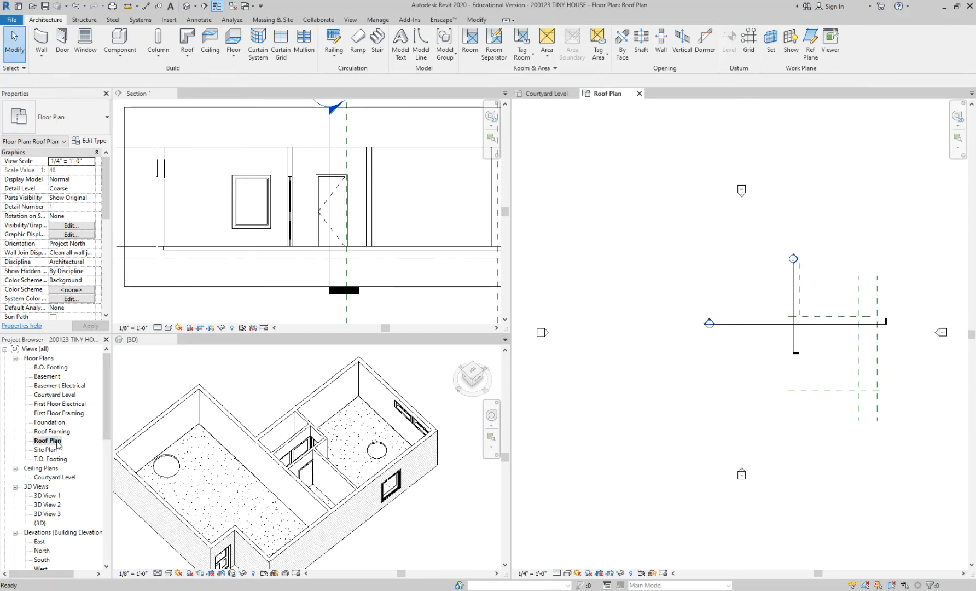
middle_click_drag(772, 389, 723, 377)
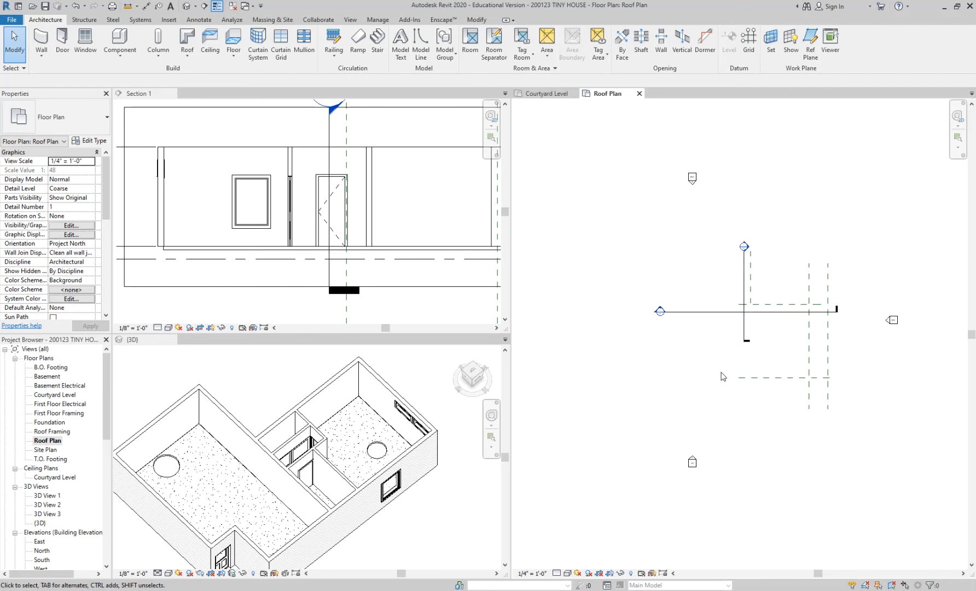
scroll(722, 377, "up", 2)
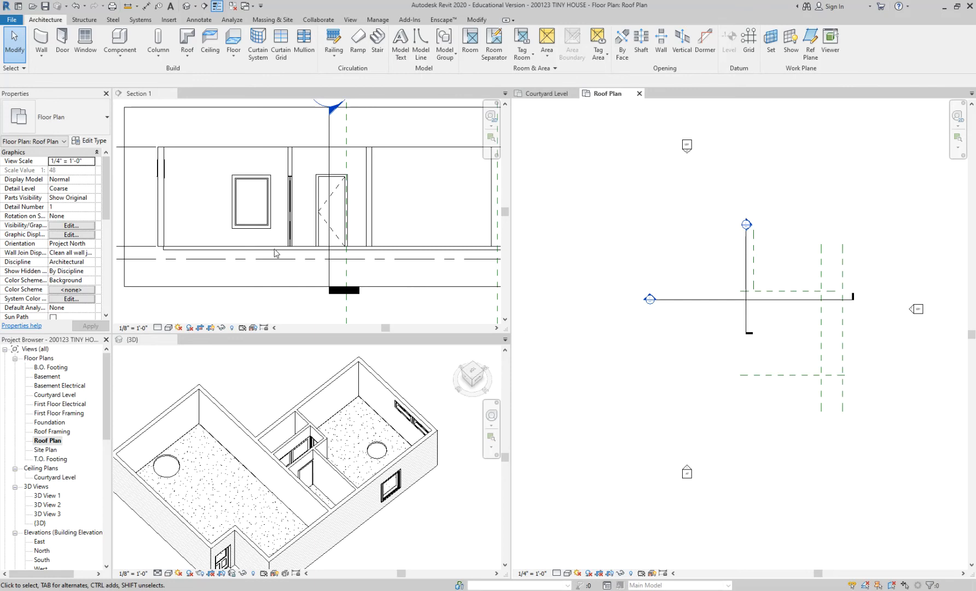
Set the Roof Plan's underlay base level to Courtyard Level.
scroll(107, 208, "down", 3)
left_click_drag(107, 208, 105, 234)
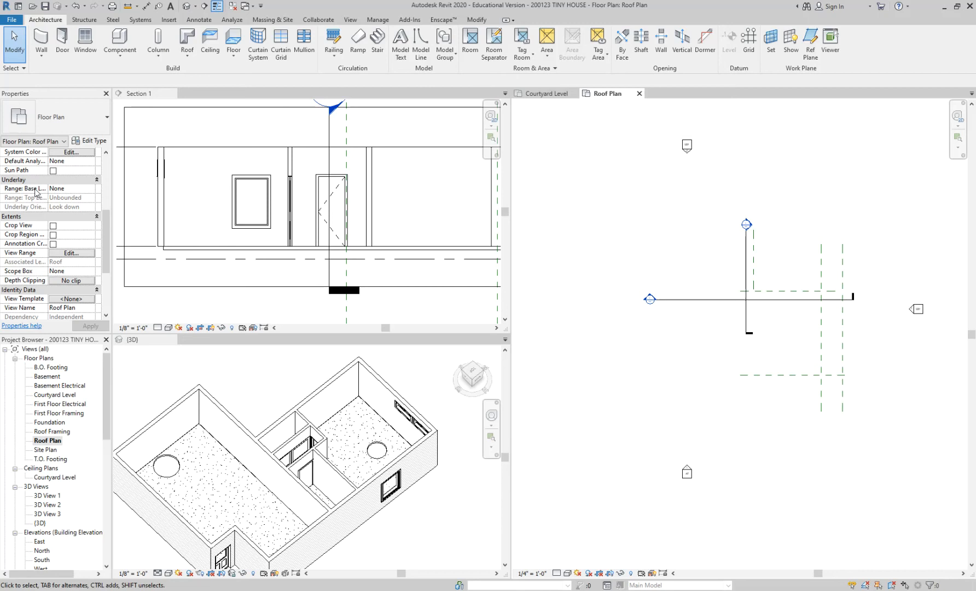
left_click(91, 188)
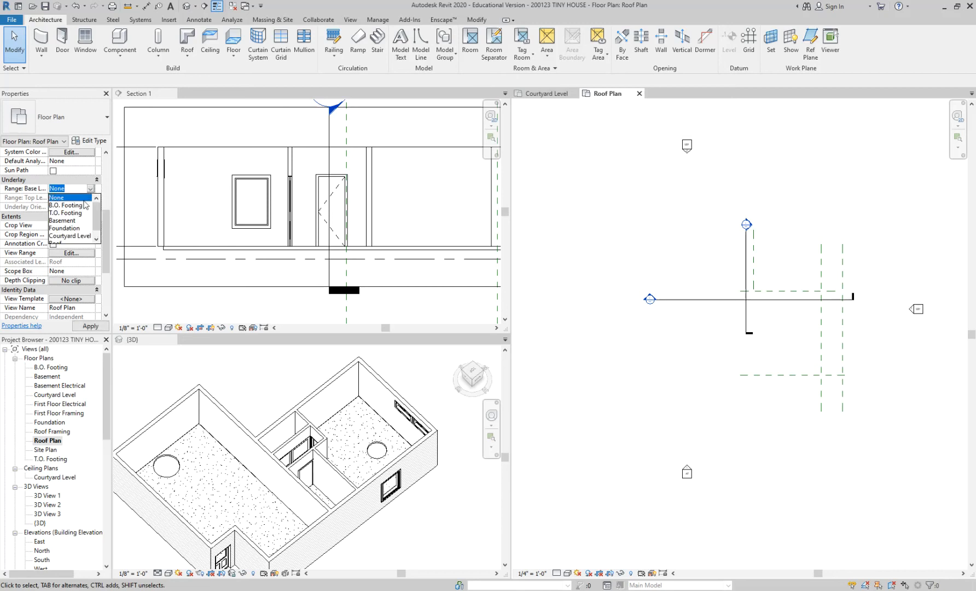
left_click(79, 237)
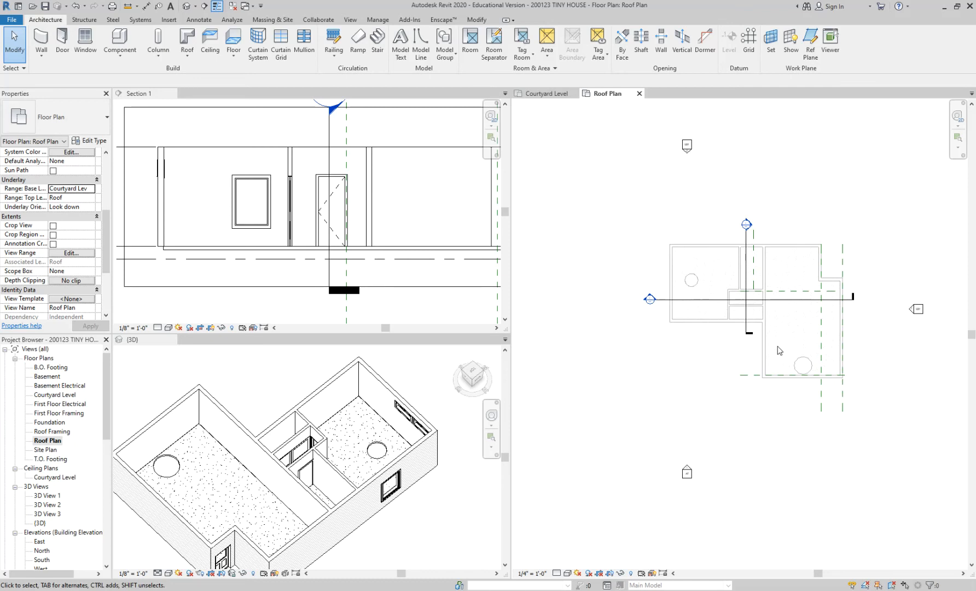
scroll(733, 374, "up", 1)
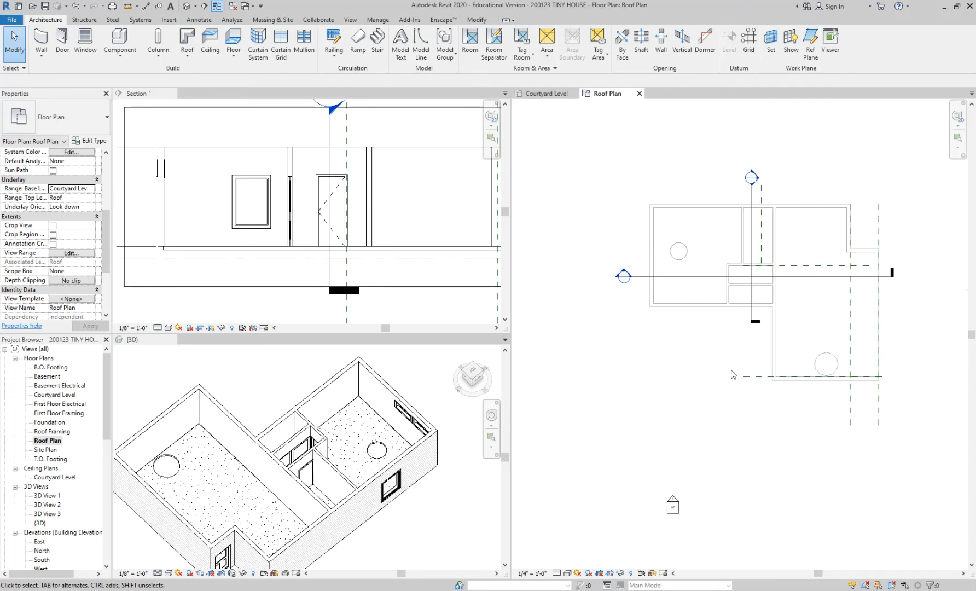
middle_click_drag(733, 375, 705, 403)
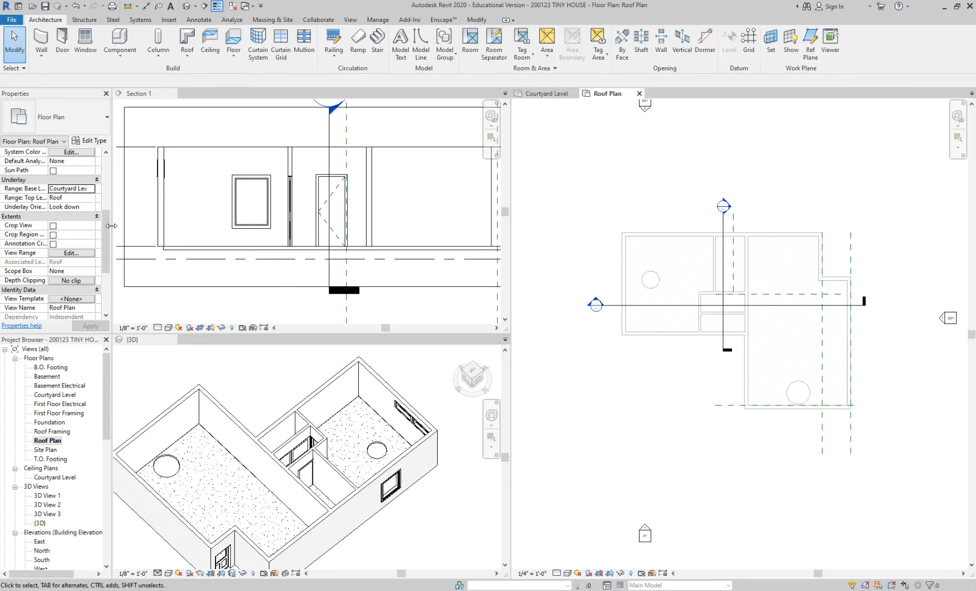
Hide the horizontal and vertical section lines as elements in the Roof Plan.
scroll(87, 188, "up", 1)
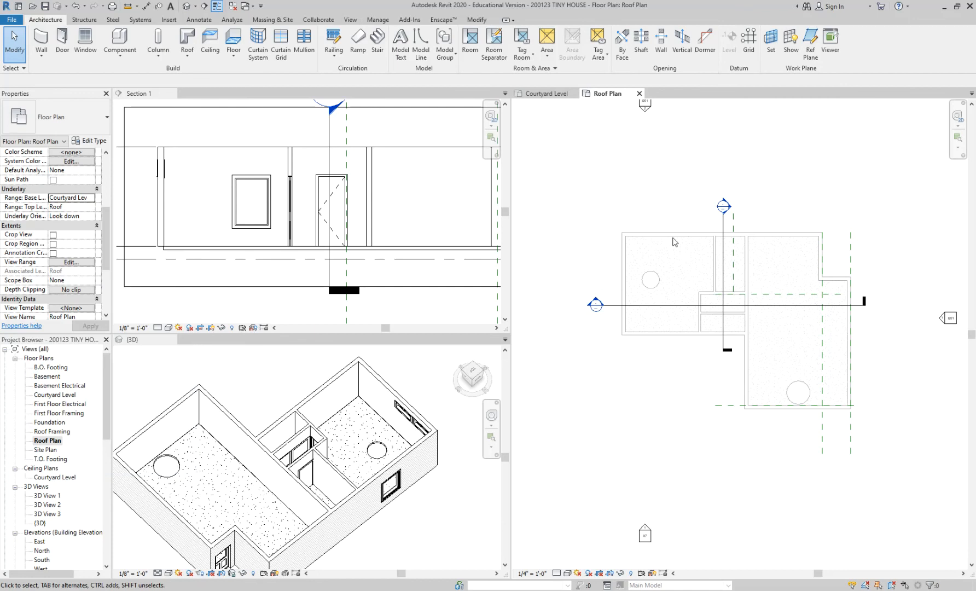
scroll(672, 250, "up", 1)
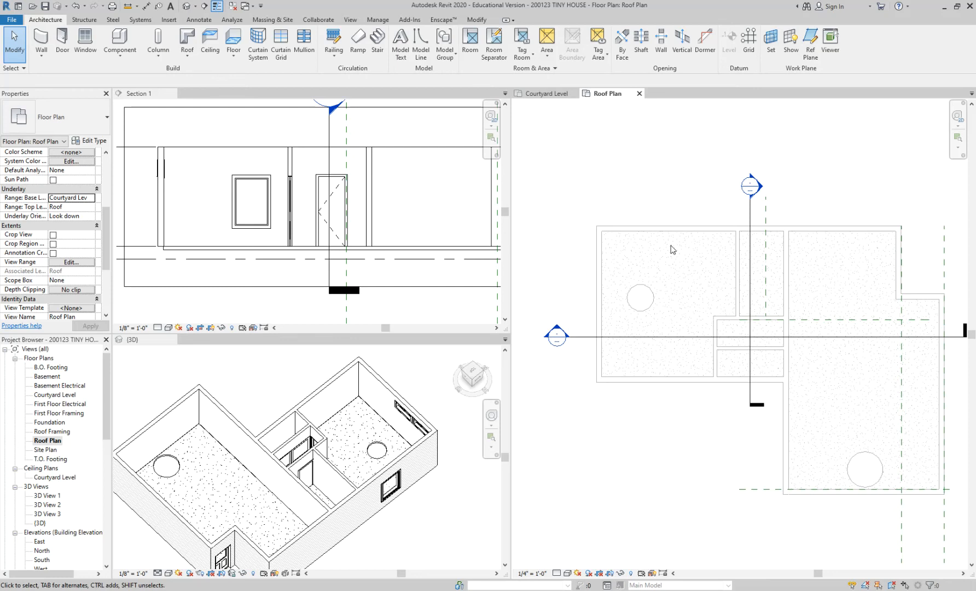
scroll(668, 166, "down", 1)
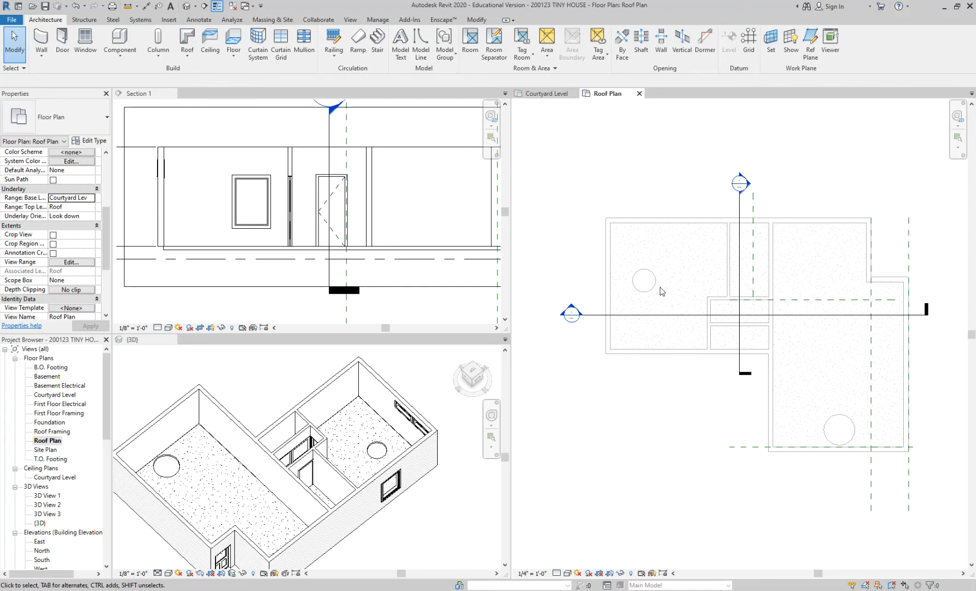
left_click(601, 317)
key("e")
key("h")
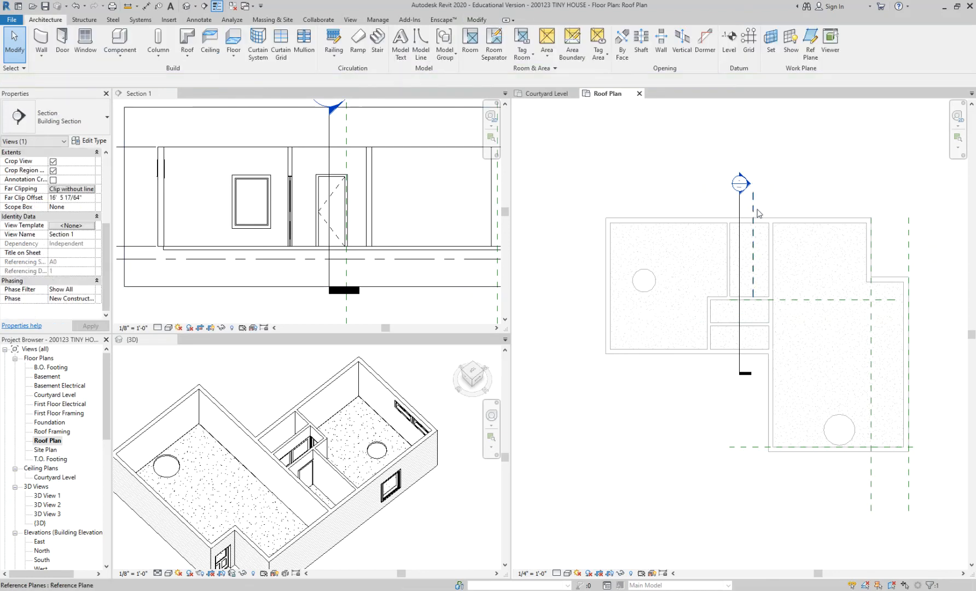
left_click(739, 208)
key("e")
key("h")
middle_click_drag(711, 197, 703, 181)
scroll(777, 376, "up", 1)
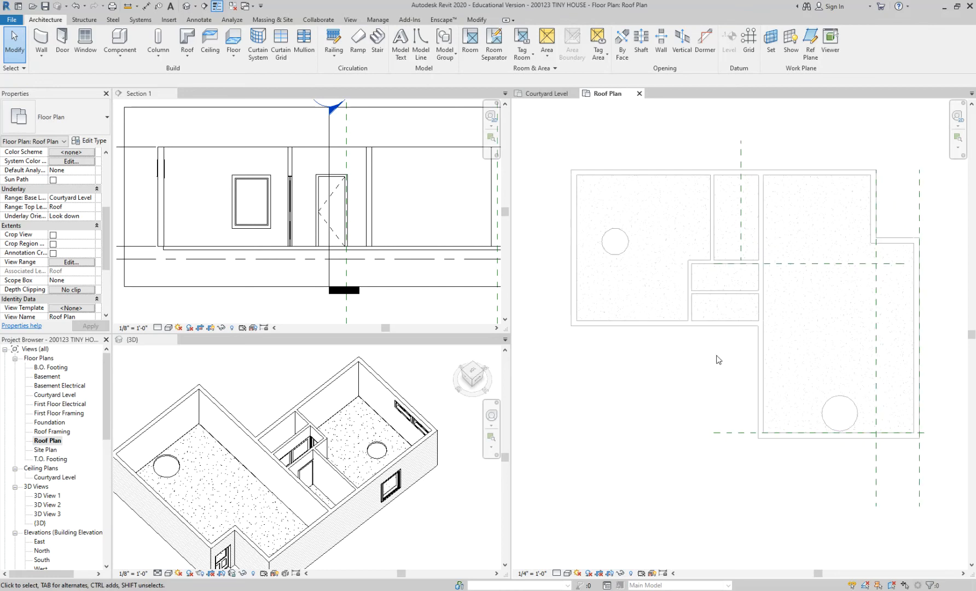
scroll(711, 364, "up", 1)
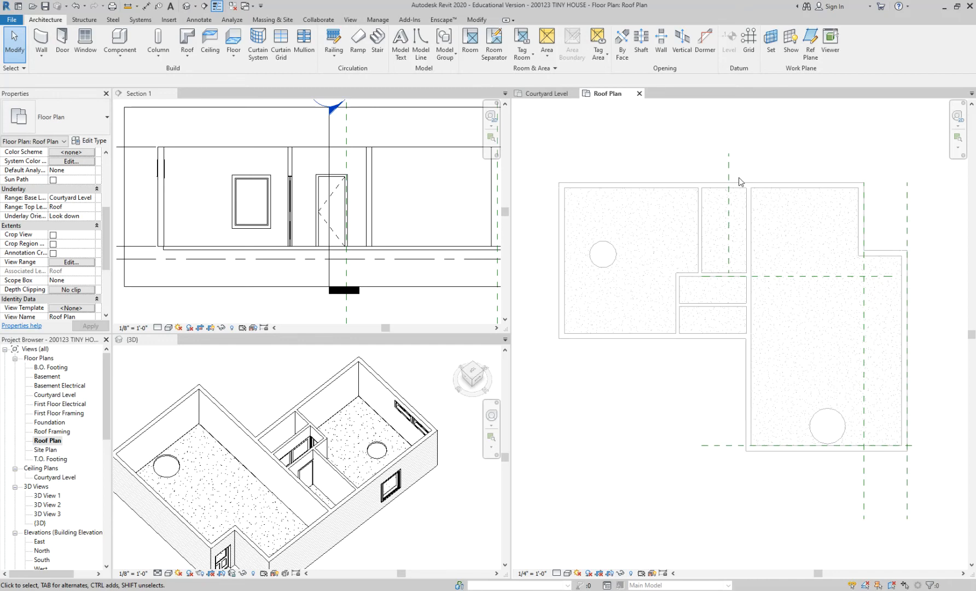
left_click(187, 37)
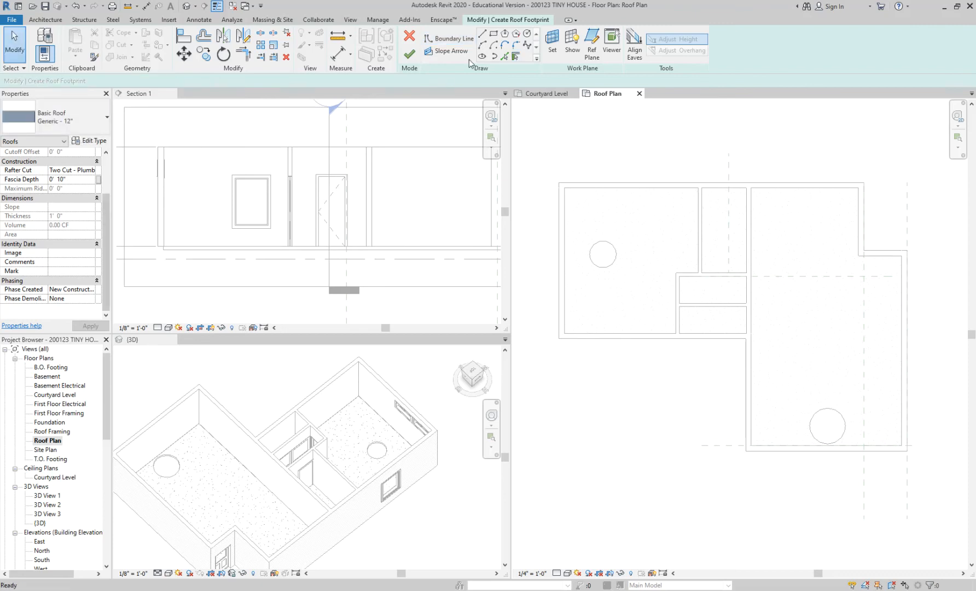
left_click(409, 54)
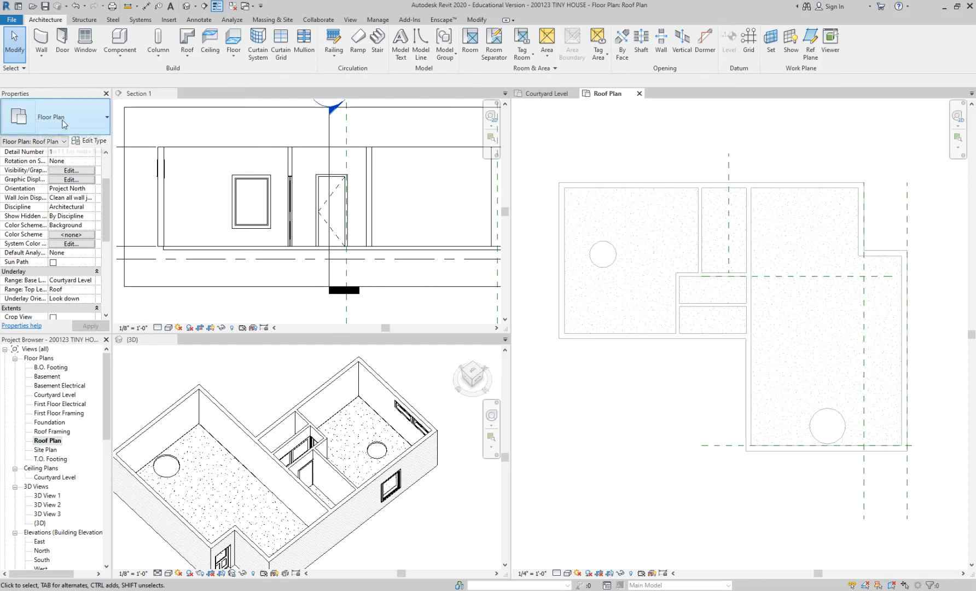
scroll(110, 189, "up", 3)
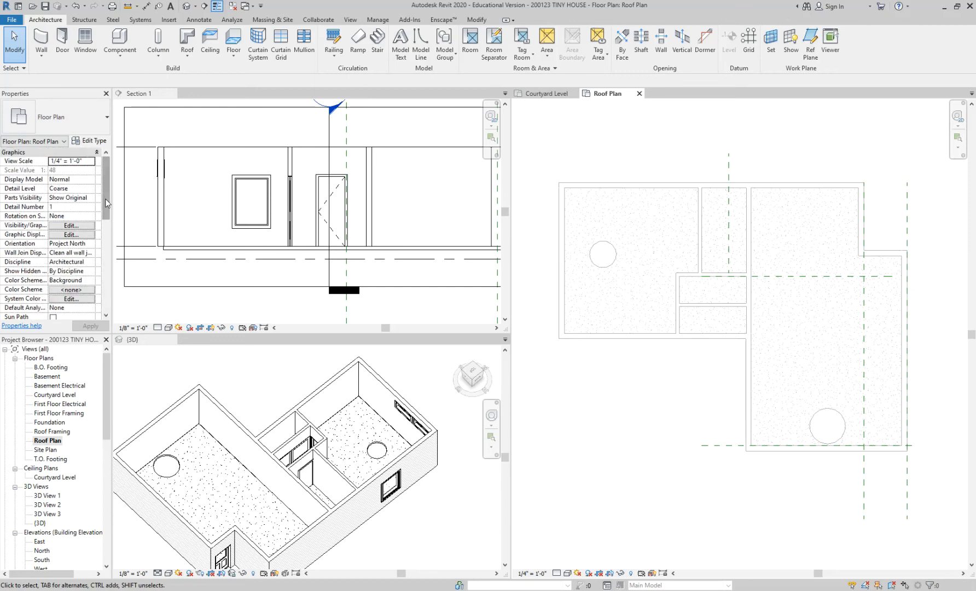
Review the Roof Plan's underlay base level setting and the levels available for it.
scroll(105, 199, "down", 3)
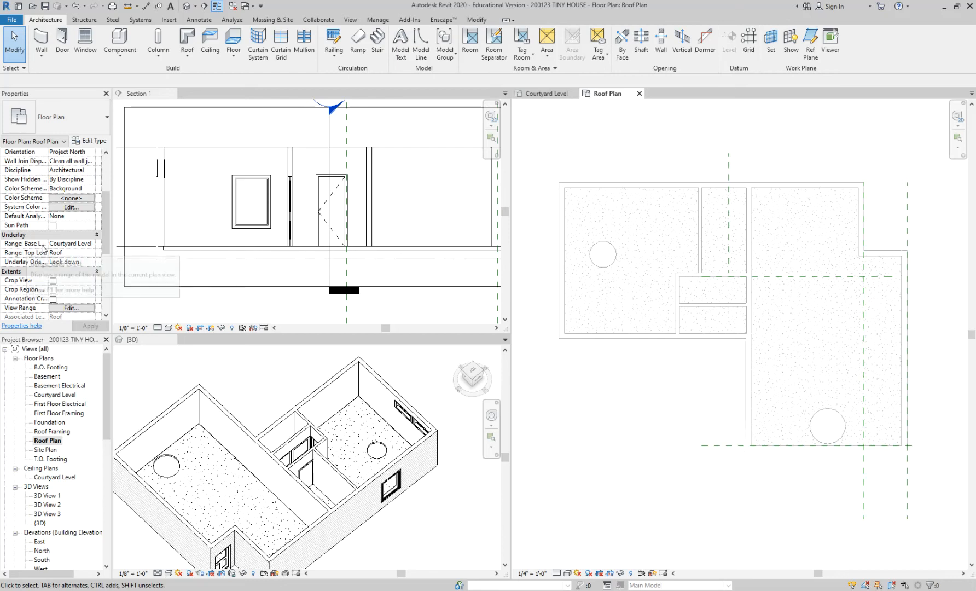
scroll(97, 257, "down", 3)
scroll(97, 257, "down", 1)
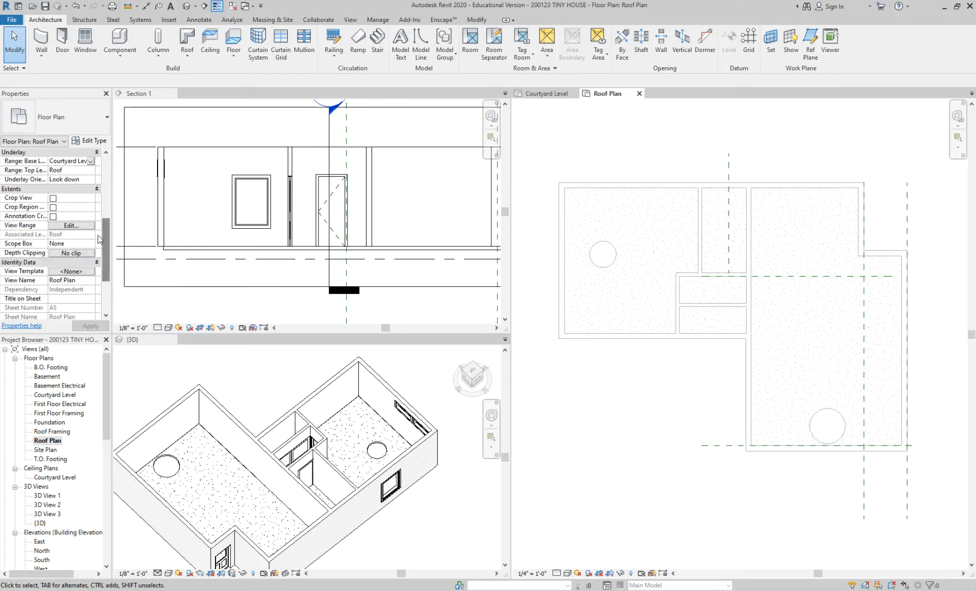
left_click(91, 162)
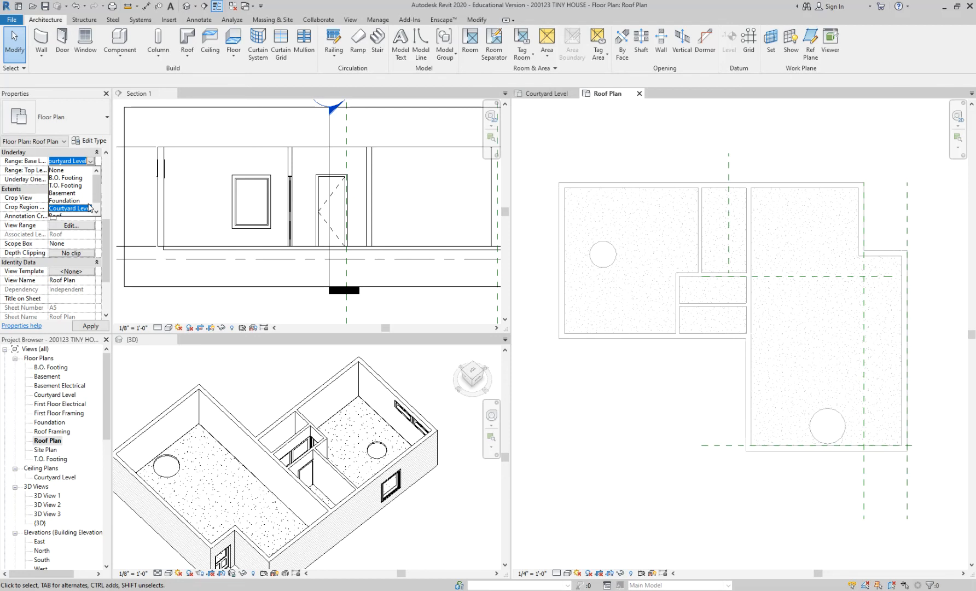
left_click(665, 149)
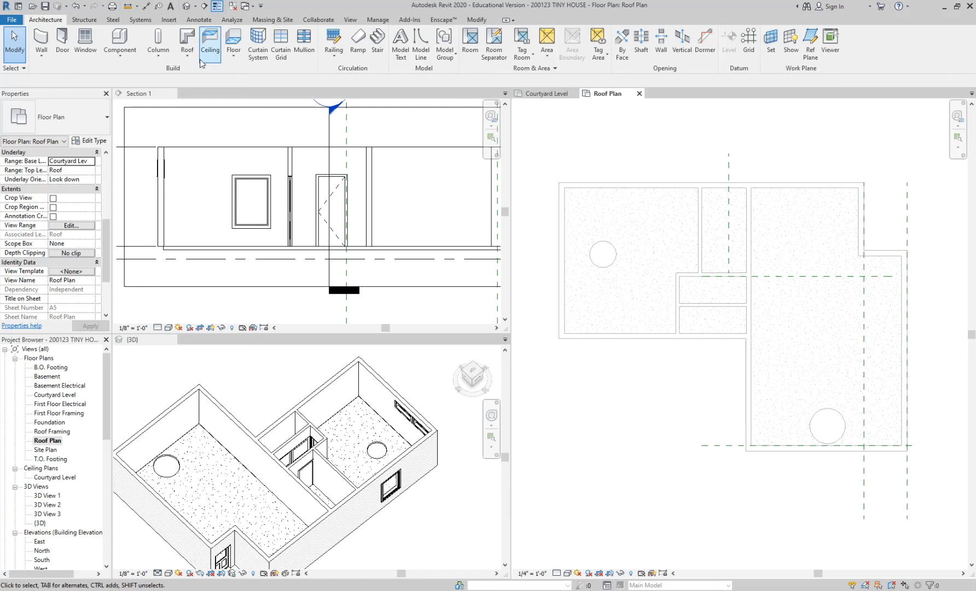
Start a roof by footprint and trace a closed, slope-defining boundary from all eight exterior walls with a 1' 0" overhang.
left_click(189, 39)
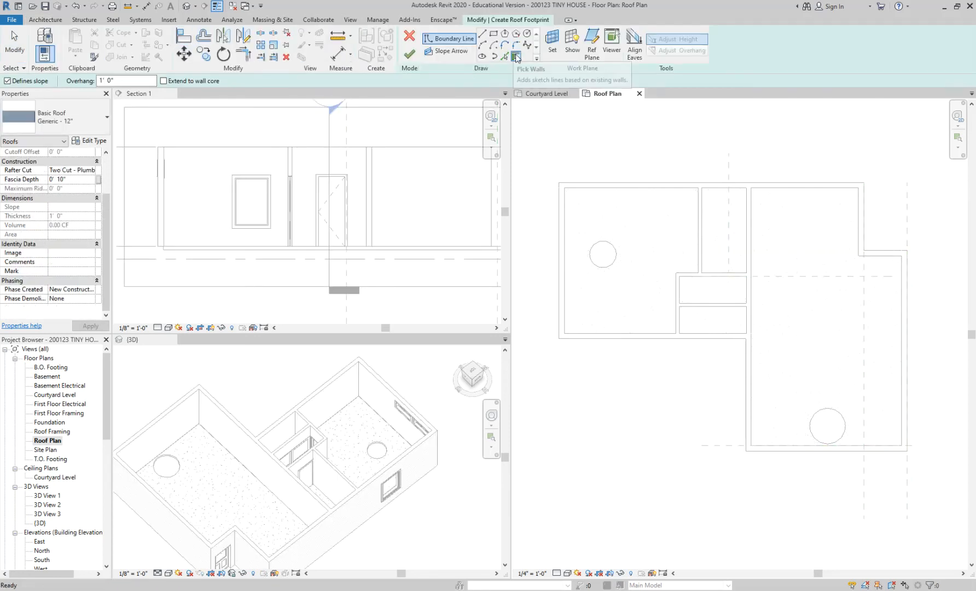
left_click(577, 186)
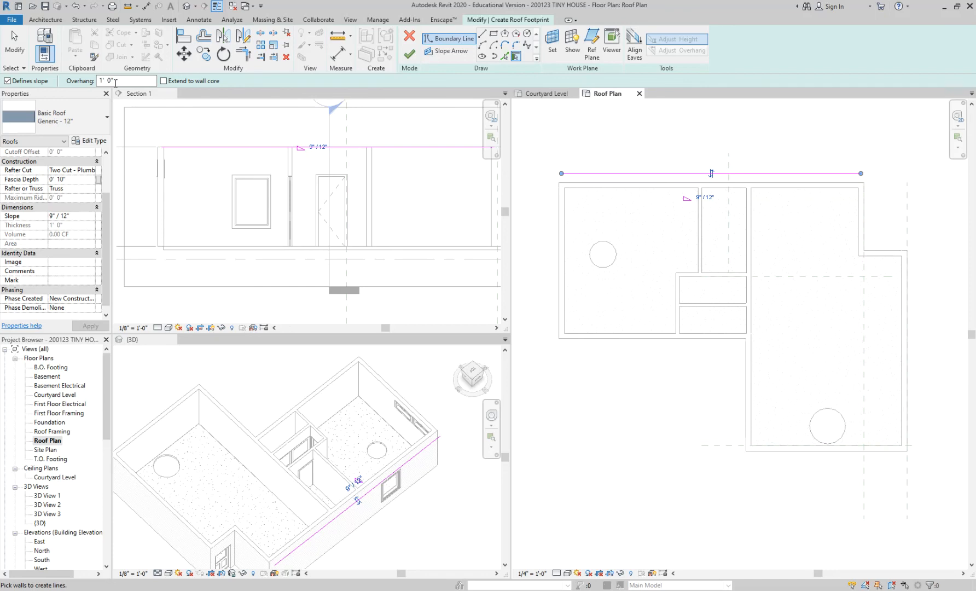
left_click(558, 235)
left_click(595, 339)
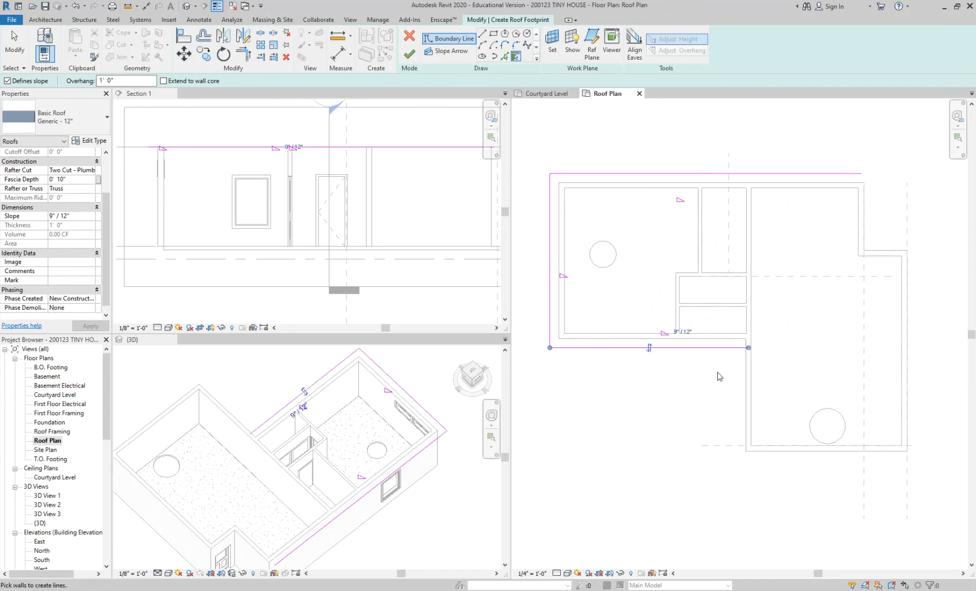
left_click(746, 376)
left_click(771, 449)
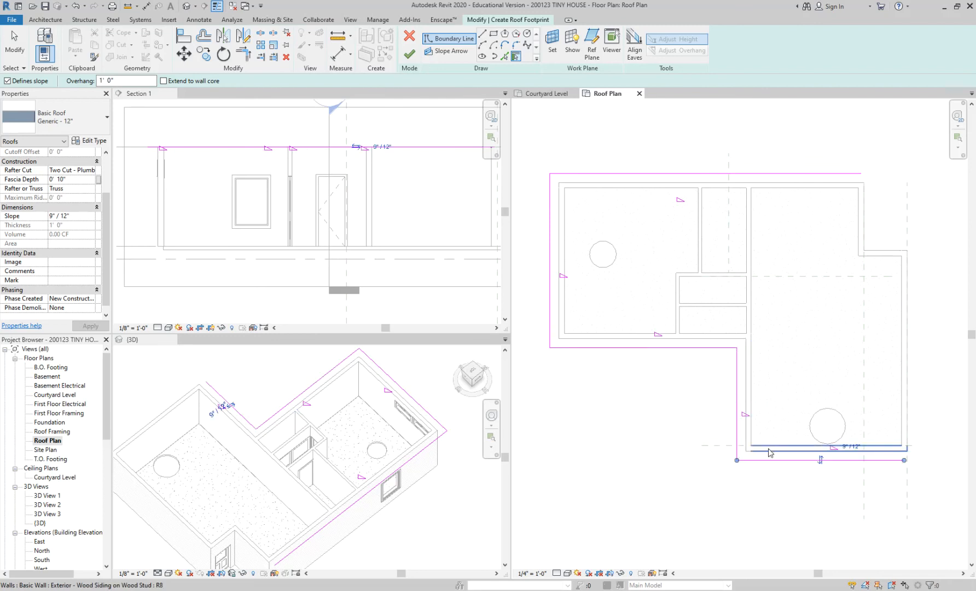
left_click(902, 415)
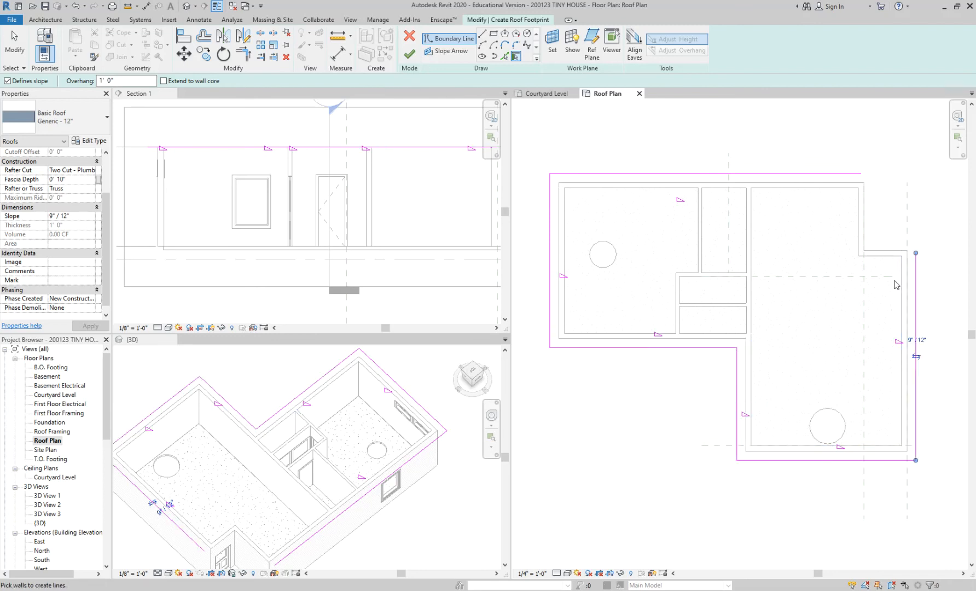
left_click(882, 245)
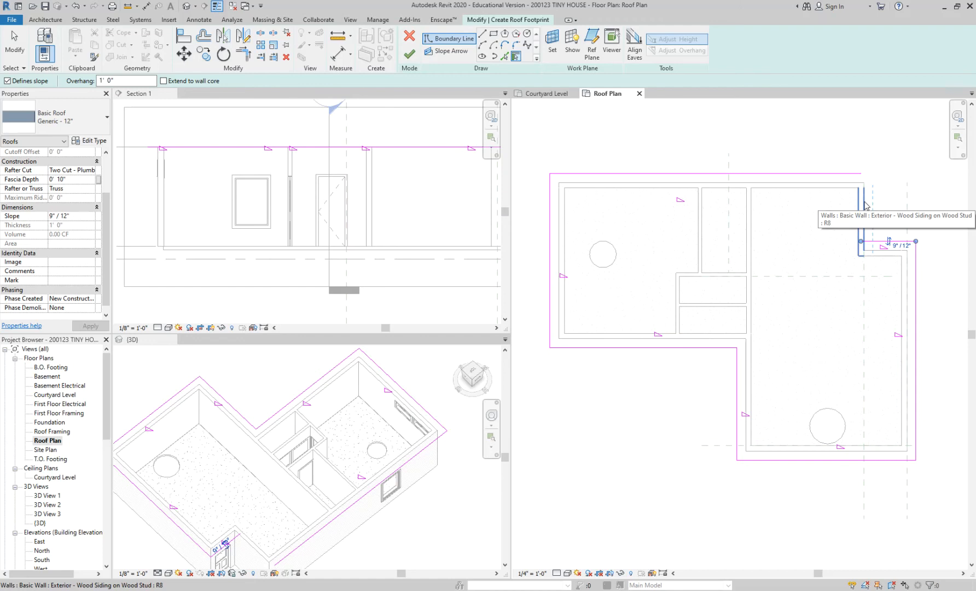
left_click(865, 206)
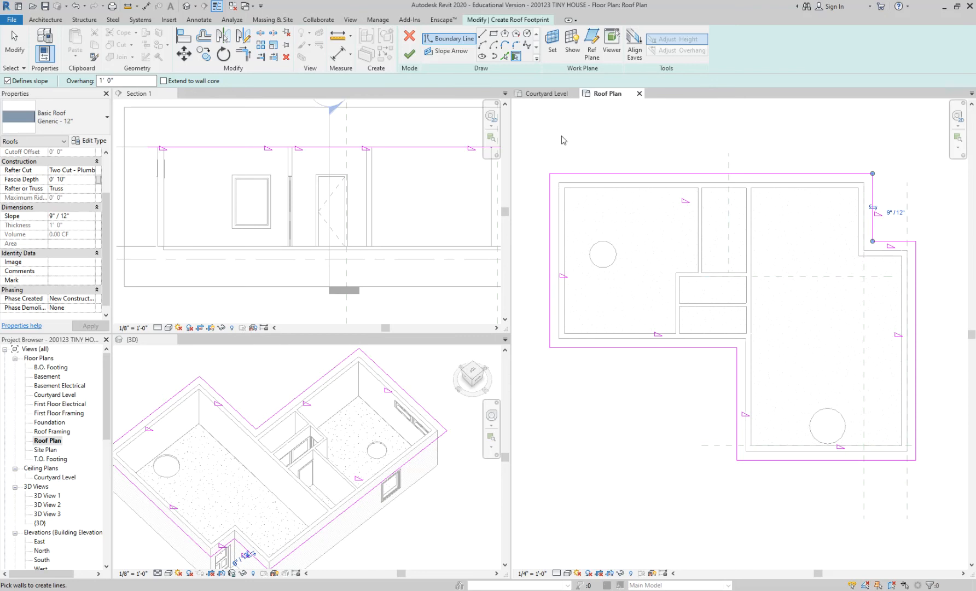
Finish the roof footprint and inspect the hip roof from several sides in the 3D view.
left_click(410, 55)
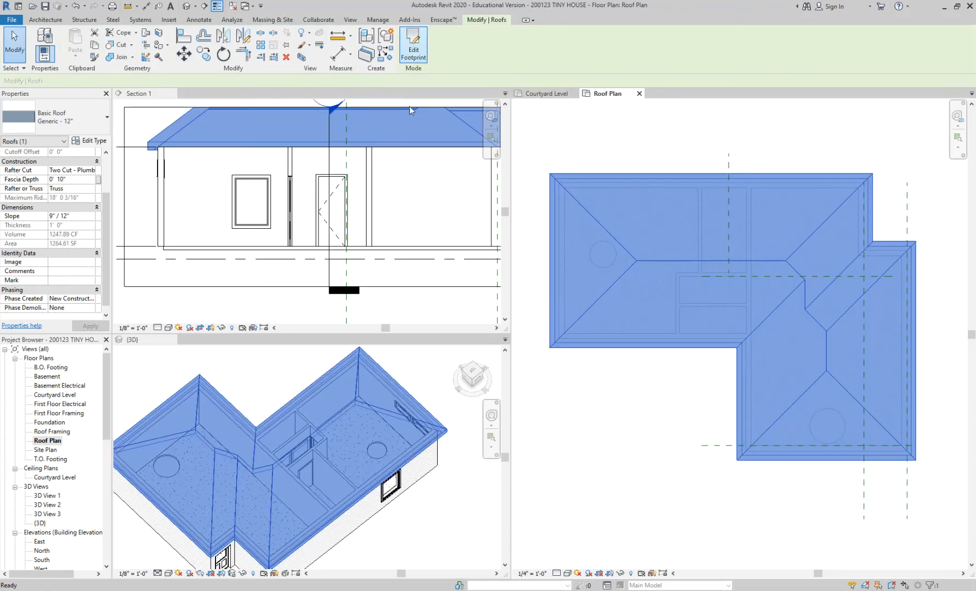
scroll(408, 386, "down", 3)
left_click(383, 521)
middle_click_drag(385, 482, 253, 454, "shift")
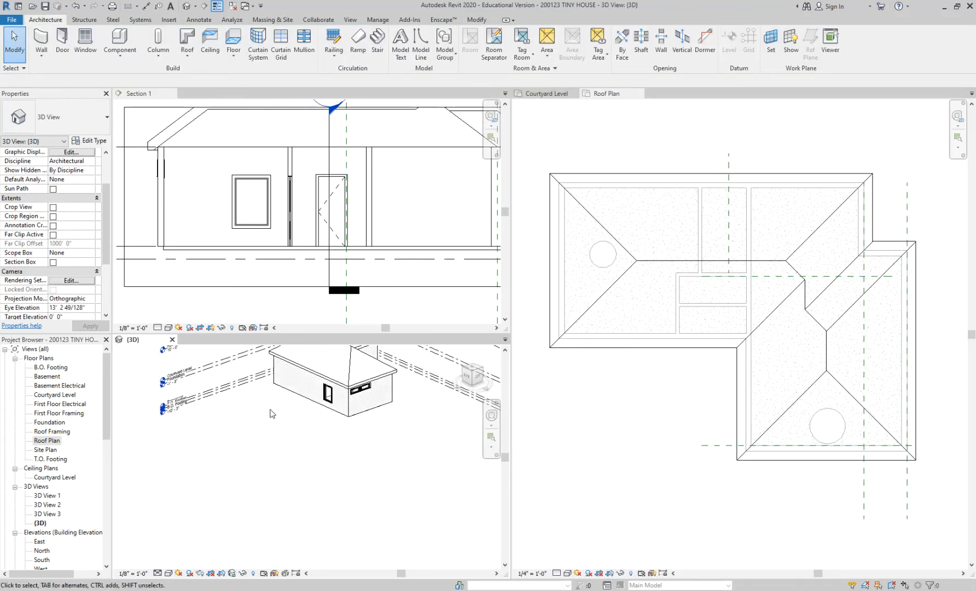
scroll(253, 454, "down", 3)
scroll(289, 387, "up", 3)
middle_click_drag(292, 406, 314, 468, "shift")
scroll(370, 408, "up", 2)
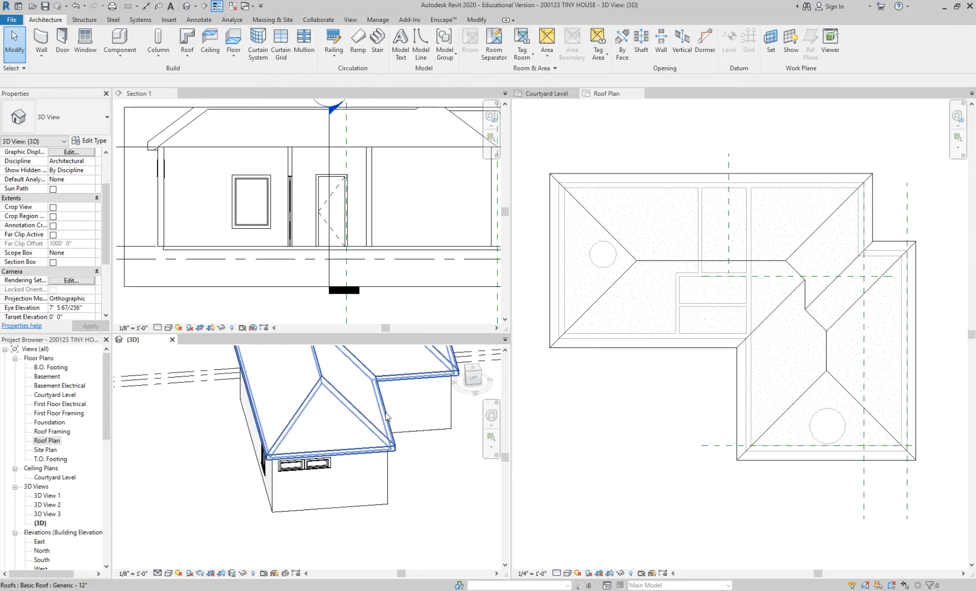
Delete the footprint roof from the Roof Plan.
left_click(654, 349)
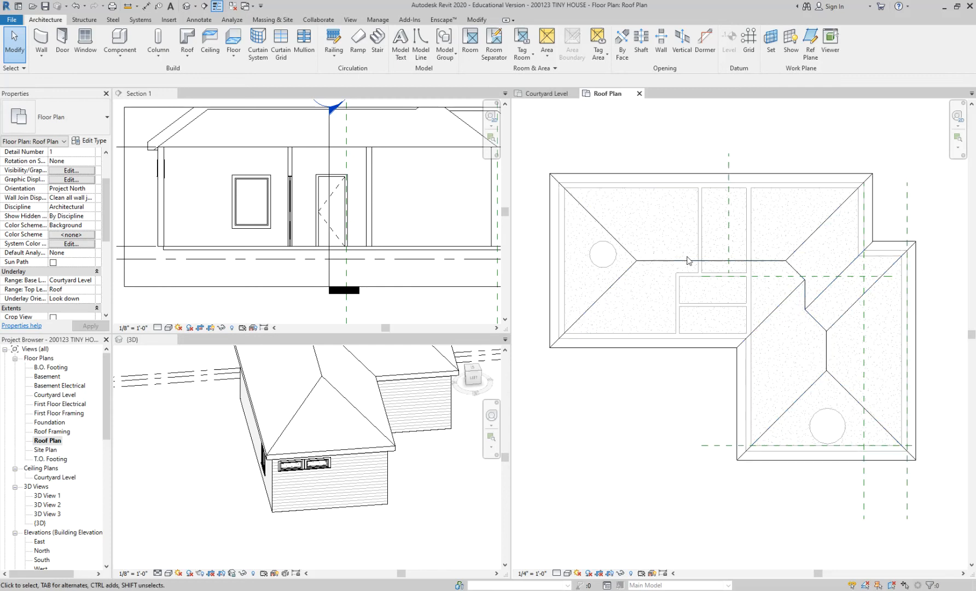
left_click(670, 349)
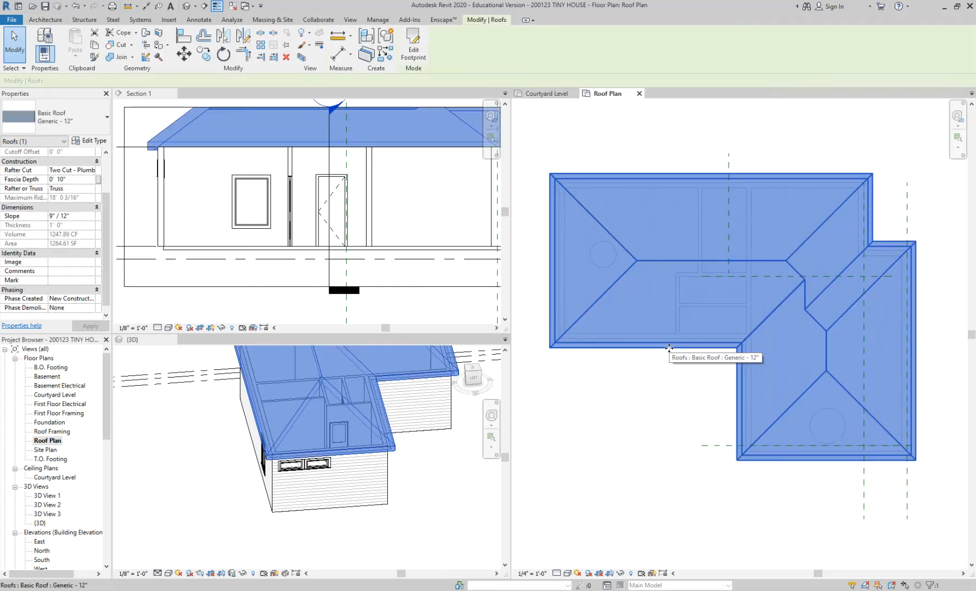
key("Delete")
scroll(656, 345, "down", 2)
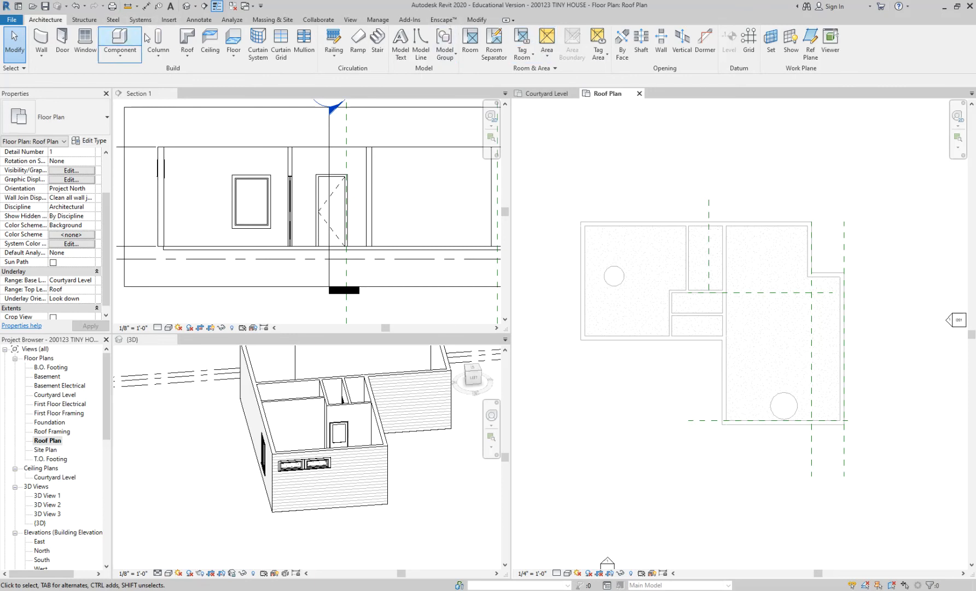
Start a new roof by footprint and create slope-defining boundary lines from the north, west and lower south exterior walls with a 1' 0" overhang.
left_click(187, 39)
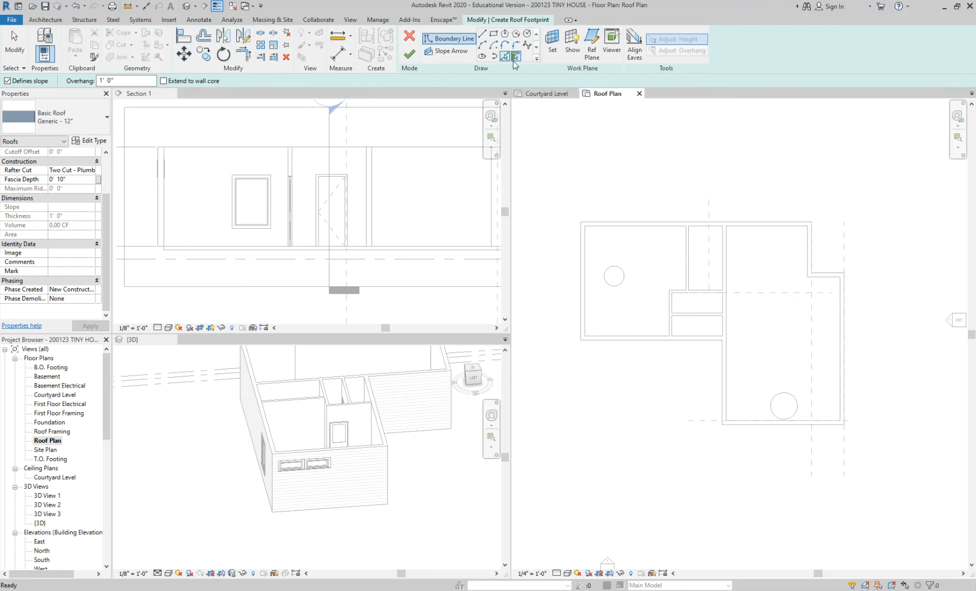
left_click(608, 220)
left_click(580, 238)
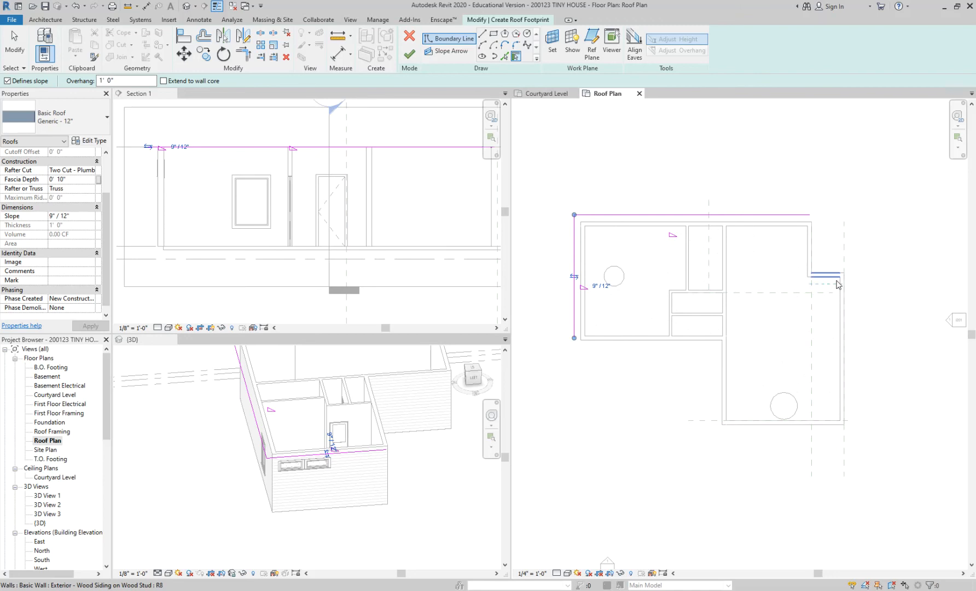
left_click(751, 426)
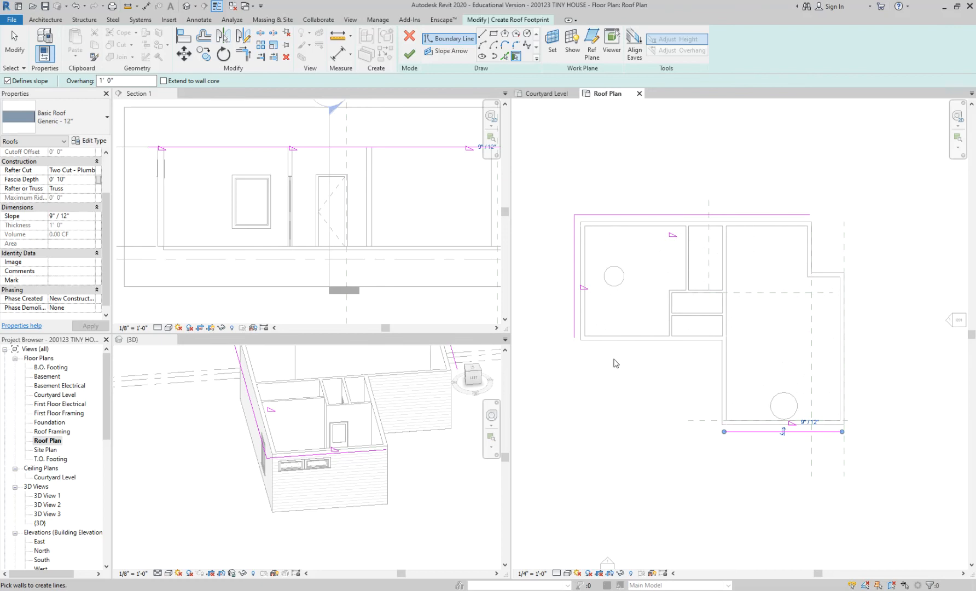
Sketch a horizontal roof boundary line about 27' 6" long below the west wing's south wall.
scroll(616, 363, "up", 2)
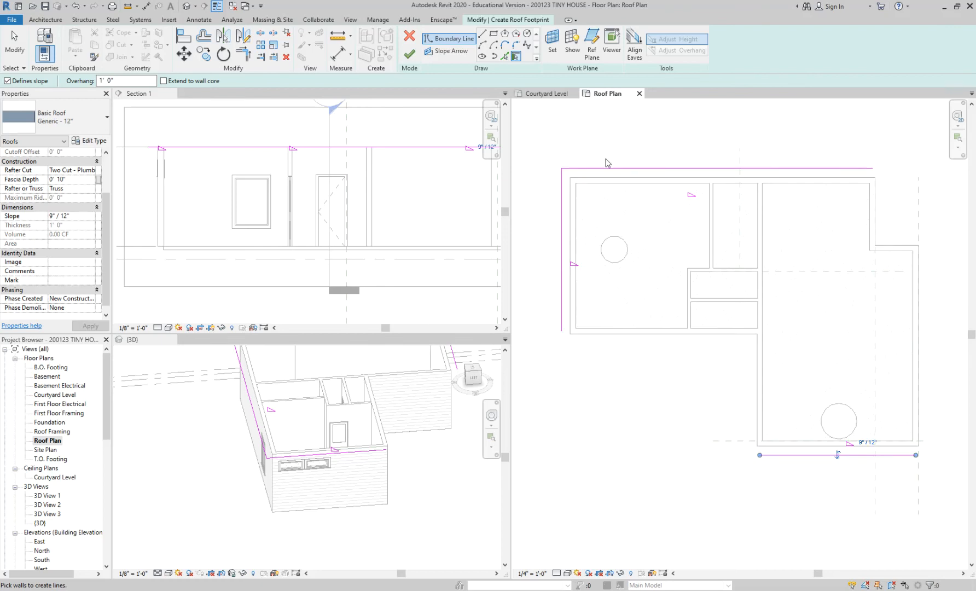
left_click(481, 35)
middle_click_drag(698, 359, 821, 350)
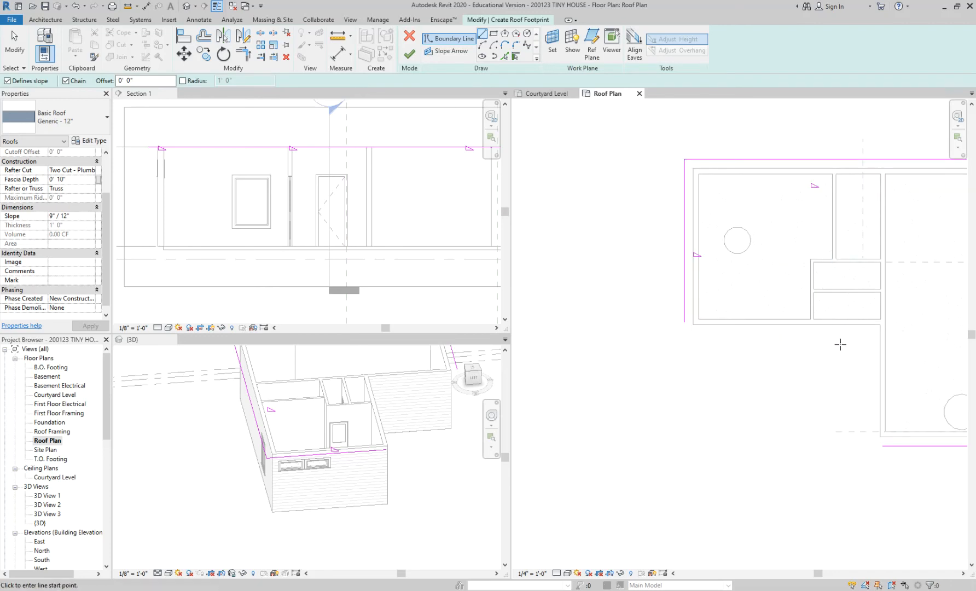
scroll(845, 342, "up", 1)
left_click(878, 339)
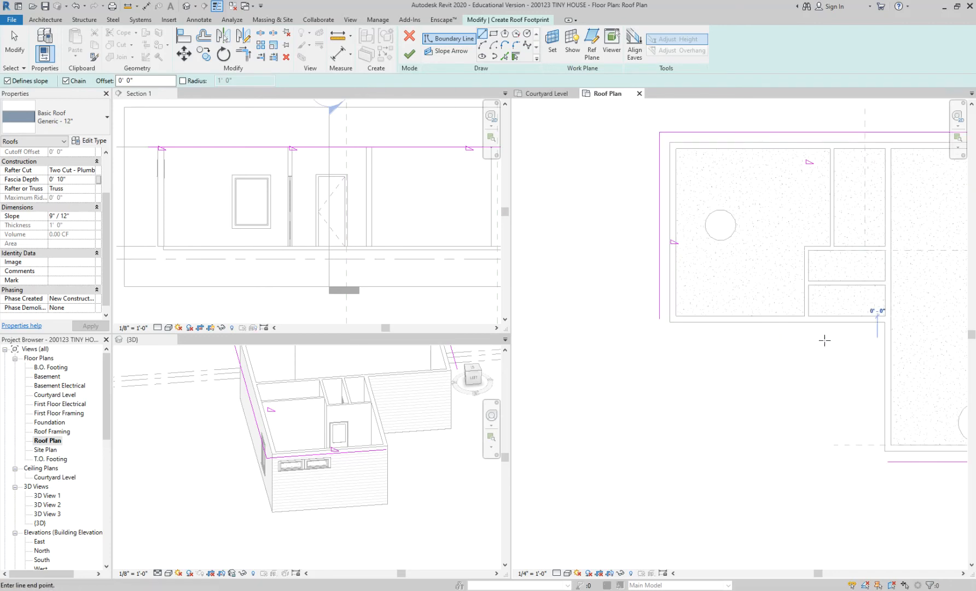
left_click(595, 343)
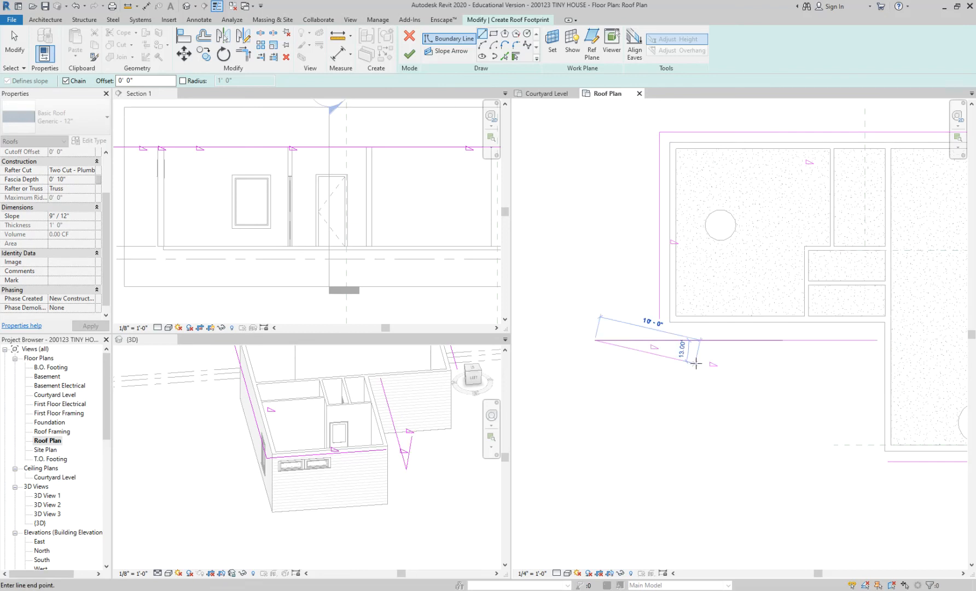
key("Escape")
key("Escape")
scroll(733, 344, "up", 2)
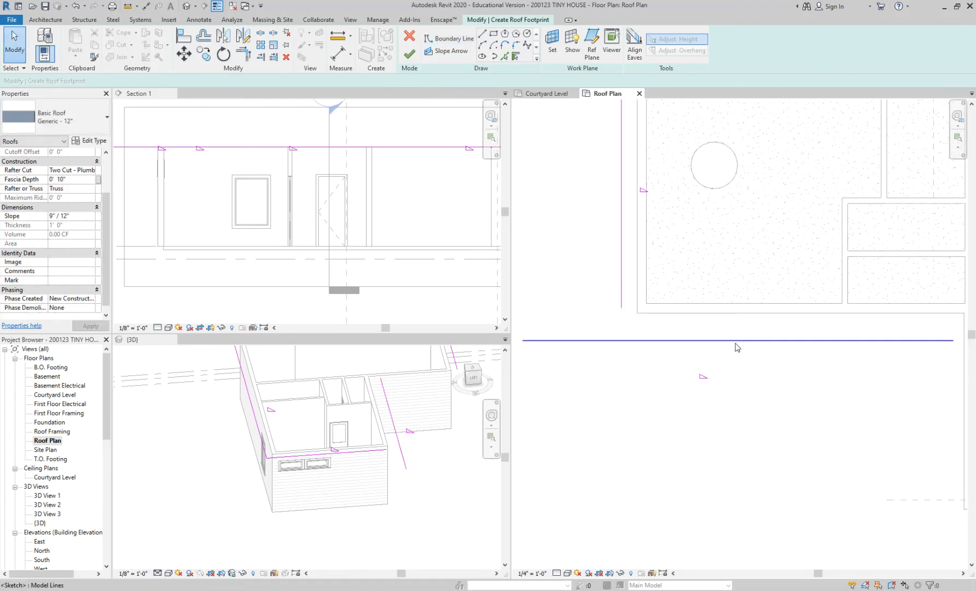
scroll(738, 343, "up", 1)
Dimension the sketched line from the west wing's south wall and set the distance to 1' 0".
middle_click_drag(743, 342, 699, 328)
key("d")
key("i")
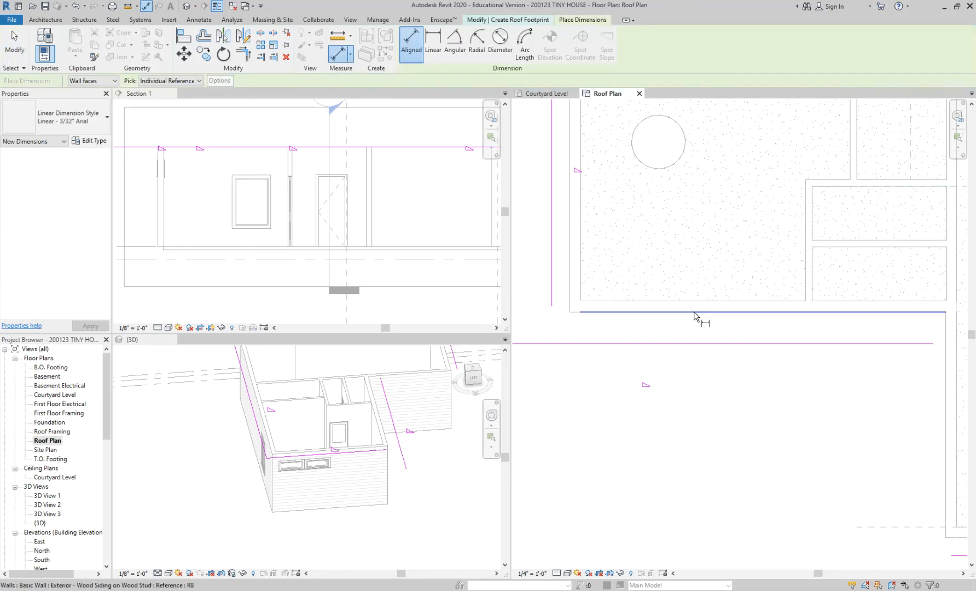
left_click(695, 342)
left_click(695, 379)
key("Escape")
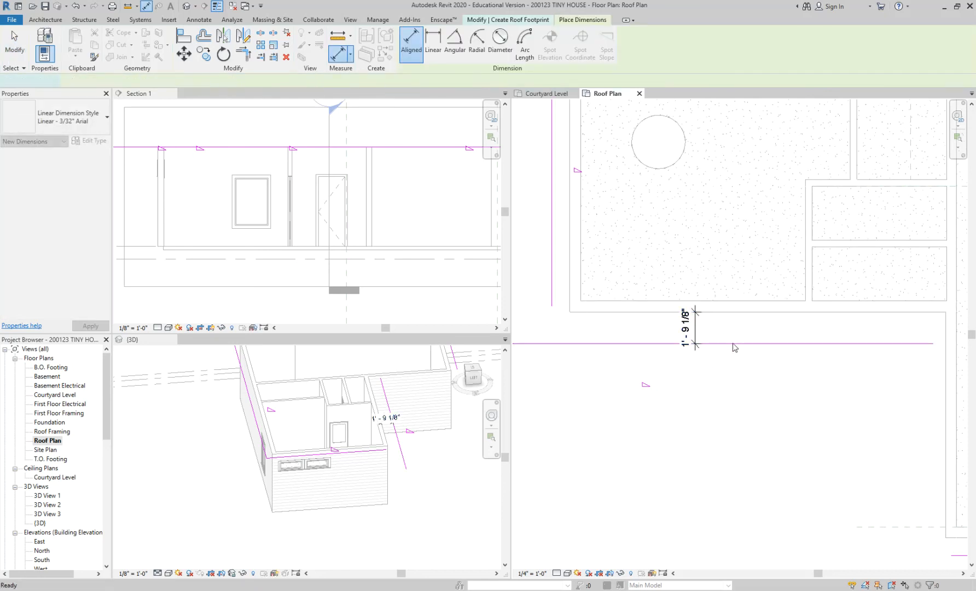
left_click(711, 343)
left_click(687, 324)
type("1")
key("Return")
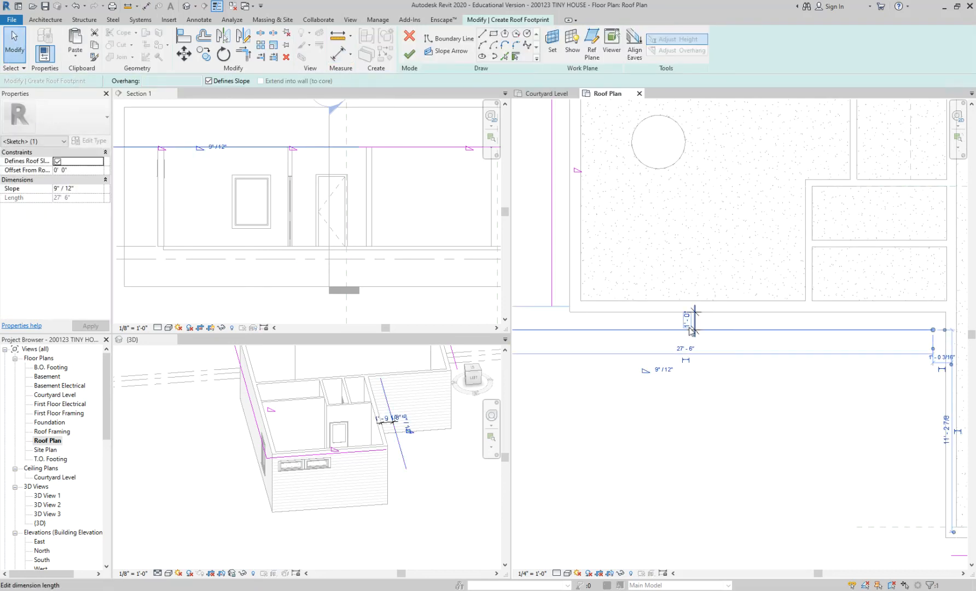
left_click(607, 388)
scroll(607, 387, "down", 2)
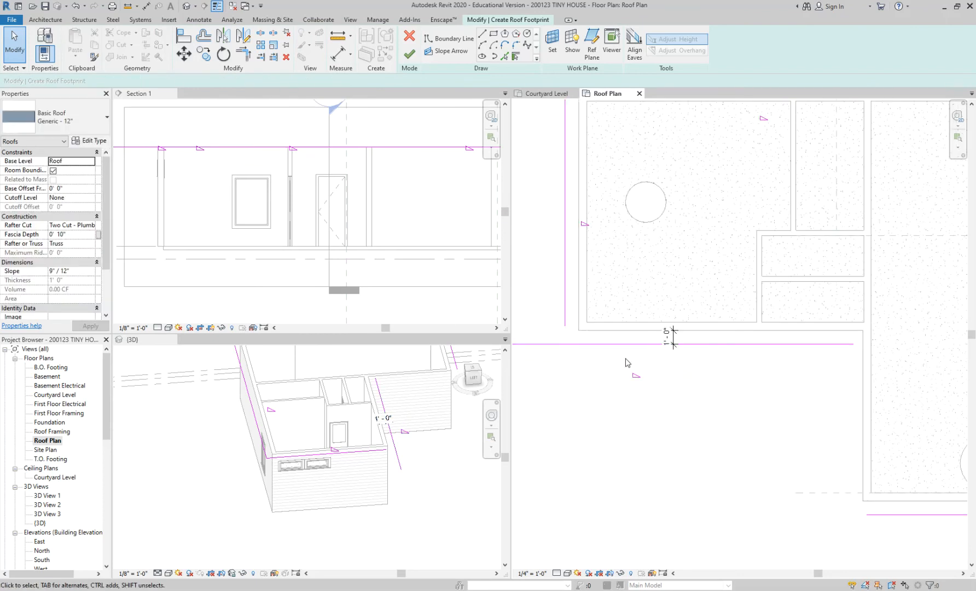
Trim the west boundary line and the west wing's south boundary line to a corner.
key("t")
key("r")
left_click(588, 344)
left_click(565, 310)
scroll(562, 346, "down", 1)
key("Escape")
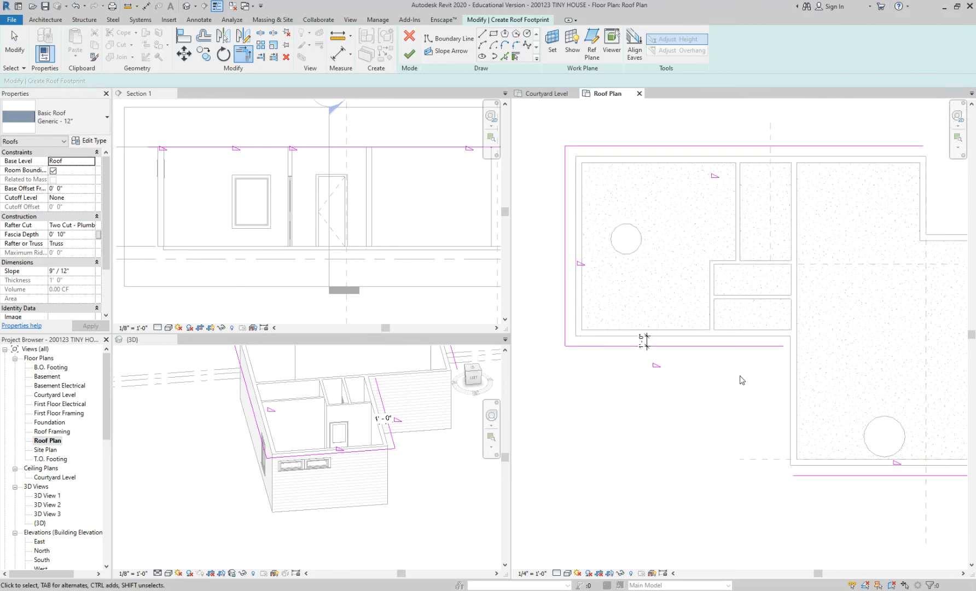
Sketch a vertical roof boundary line about 16' 6" long in the courtyard, west of the south wing's wall.
middle_click_drag(736, 375, 690, 350)
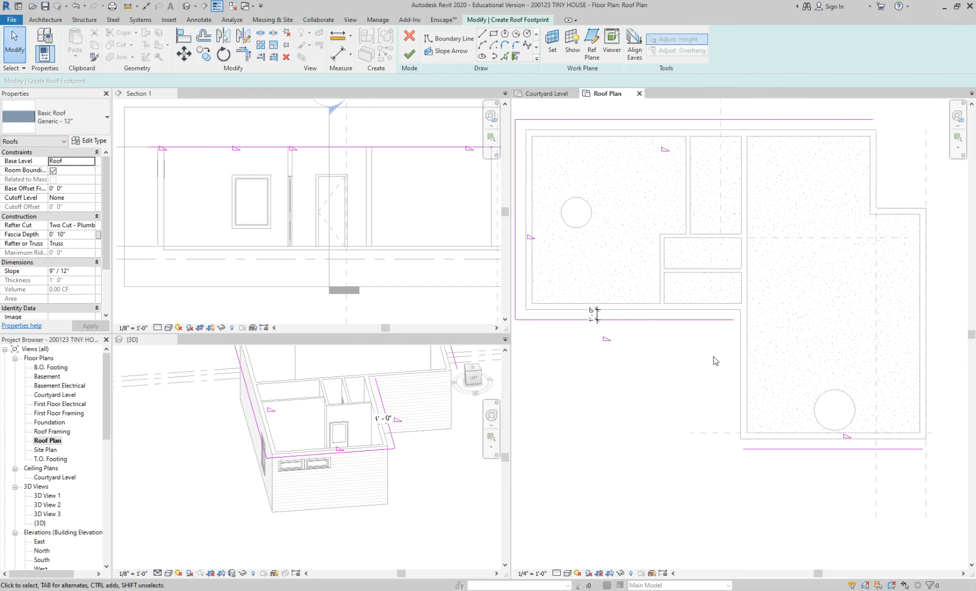
left_click(732, 319)
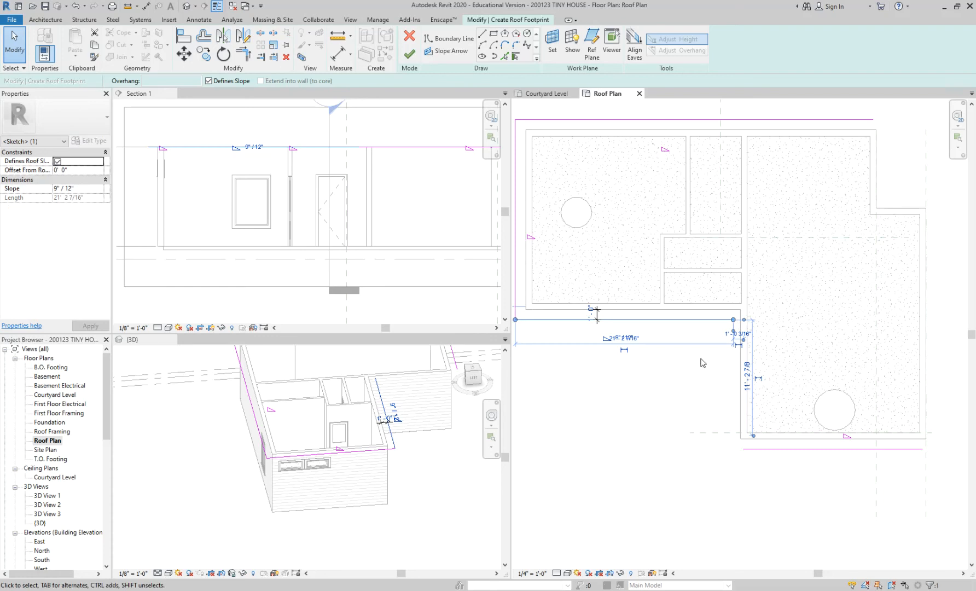
left_click(687, 404)
scroll(727, 372, "up", 1)
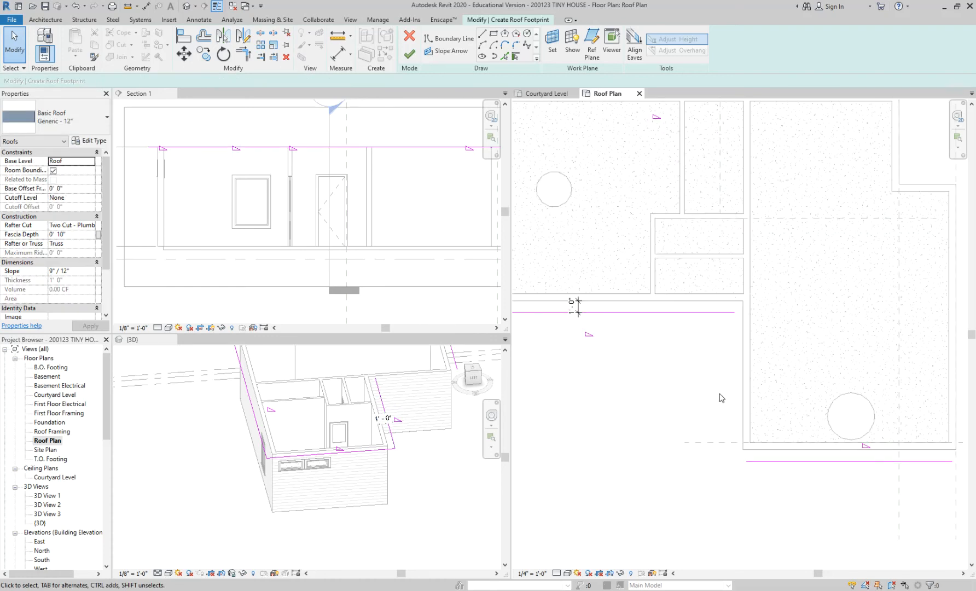
left_click(483, 34)
left_click(664, 300)
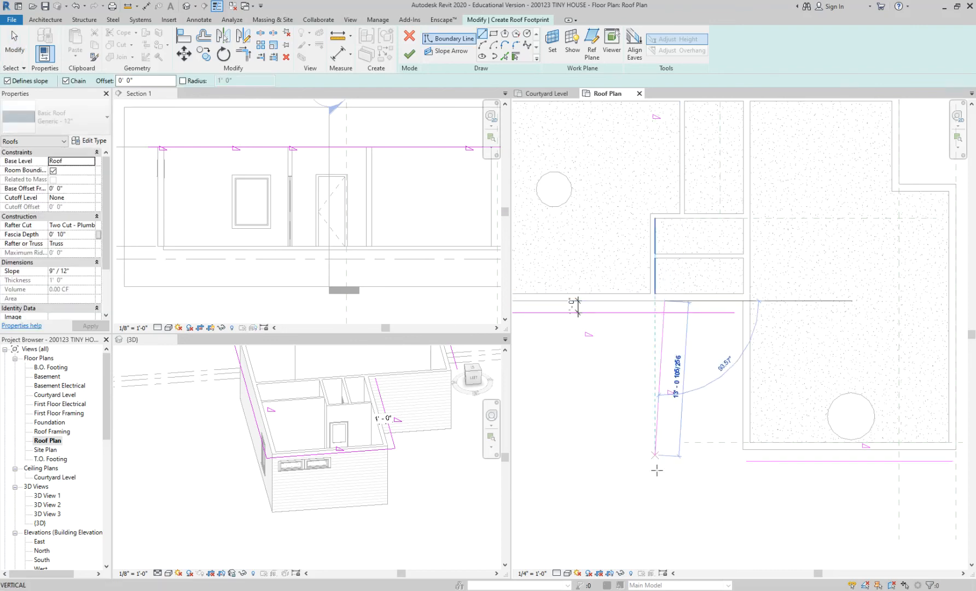
left_click(665, 496)
key("Escape")
key("Escape")
key("d")
key("i")
left_click(665, 378)
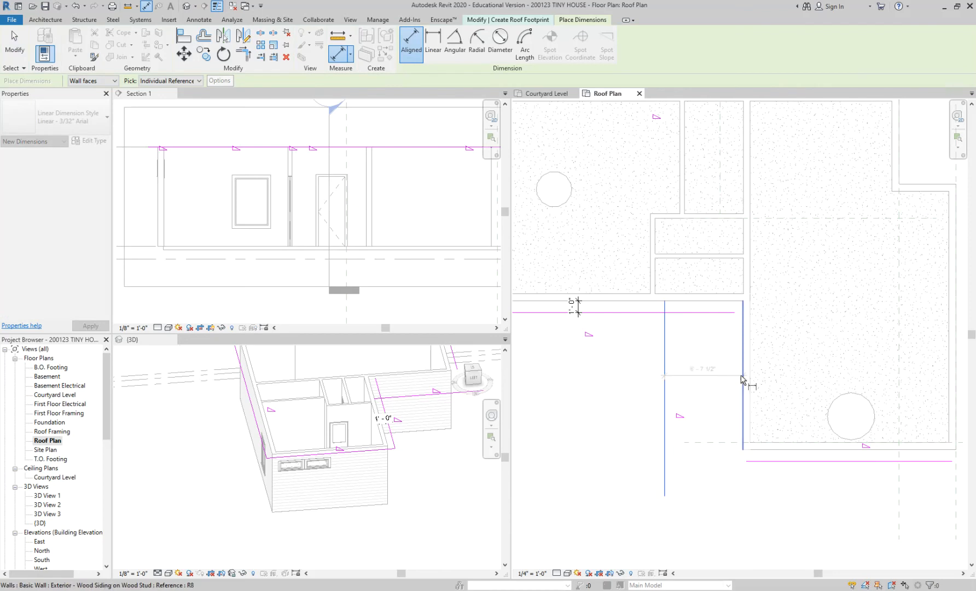
key("Escape")
key("Escape")
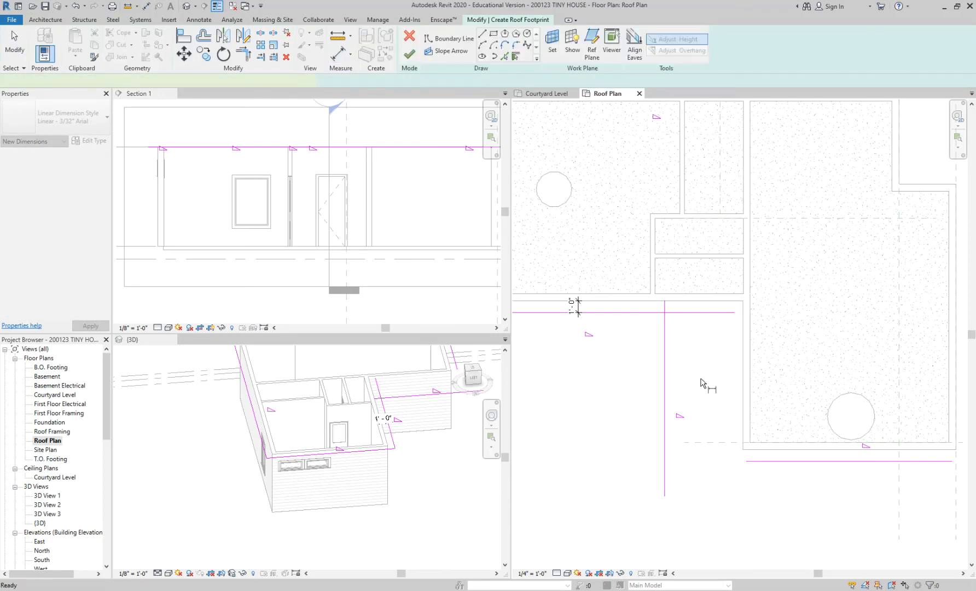
Dimension the vertical boundary line from the south wing's west wall and set the distance to 5' 0".
key("d")
key("i")
left_click(665, 376)
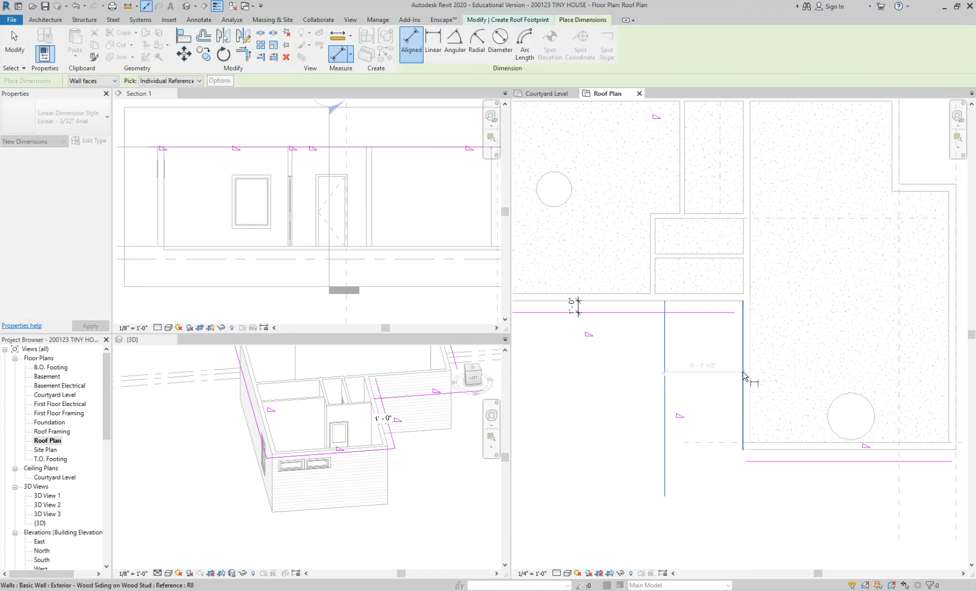
left_click(678, 362)
key("Escape")
key("Escape")
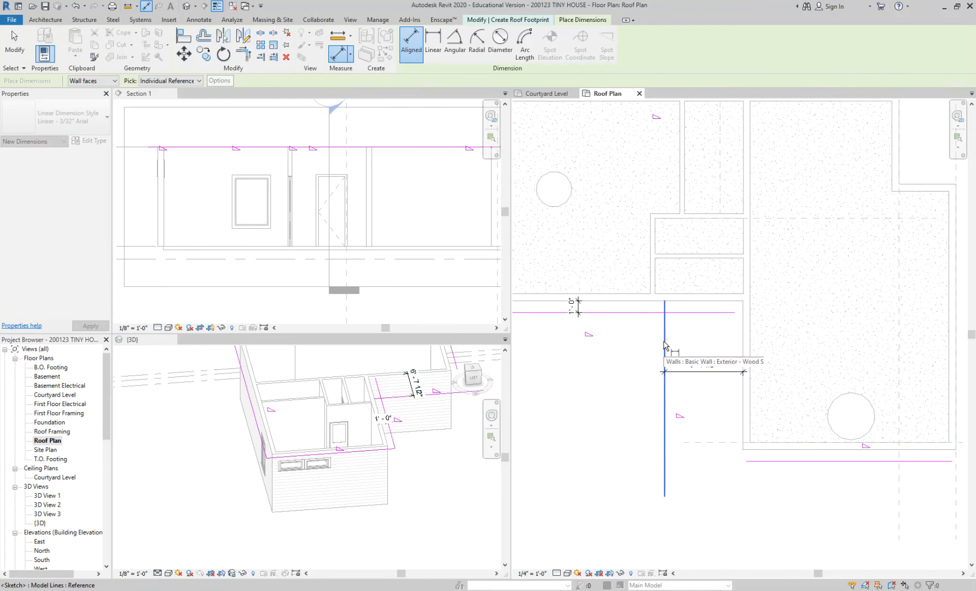
left_click(665, 343)
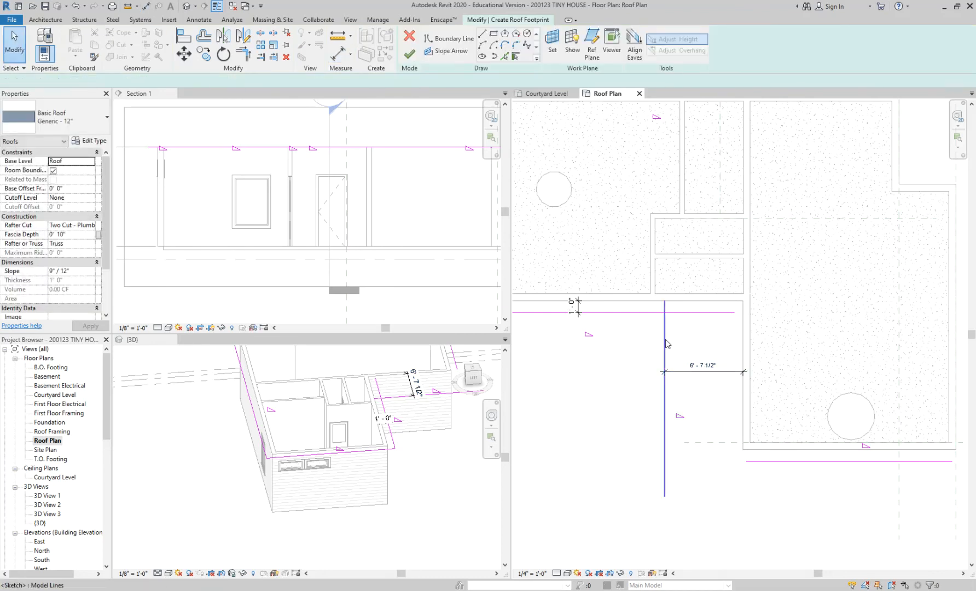
left_click(703, 365)
type("5")
key("Return")
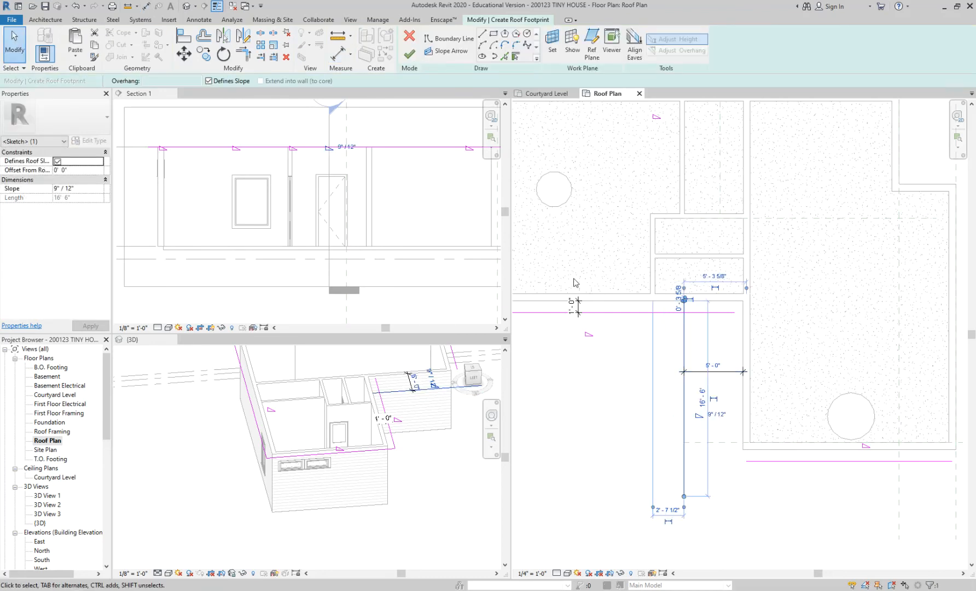
left_click(601, 379)
Trim the vertical boundary line to corners with the west wing's south line and the south wing's bottom line.
key("t")
key("r")
left_click(683, 326)
left_click(668, 312)
scroll(666, 312, "down", 1)
left_click(750, 441)
left_click(682, 391)
scroll(690, 413, "down", 1)
middle_click_drag(870, 263, 801, 265)
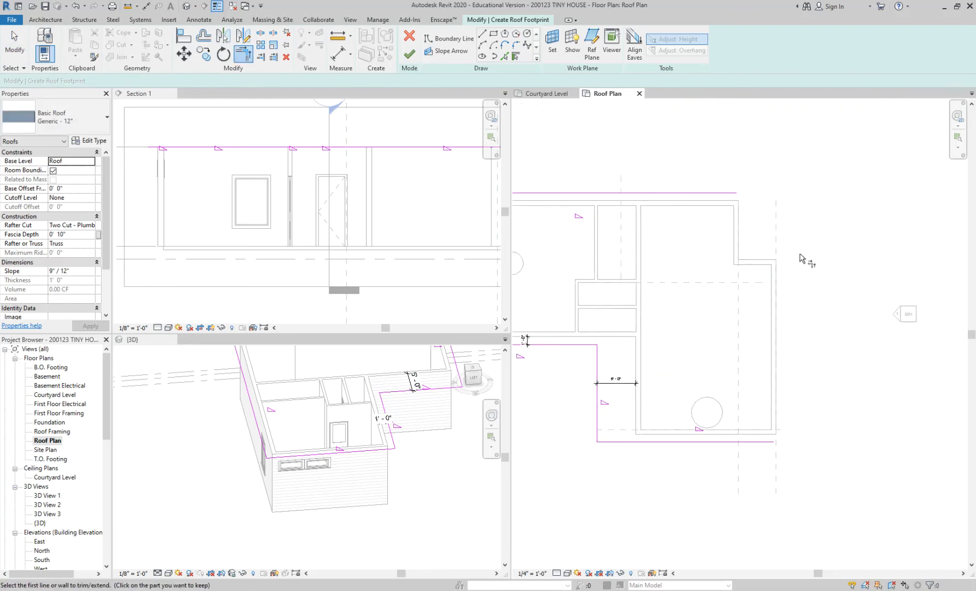
key("Escape")
key("Escape")
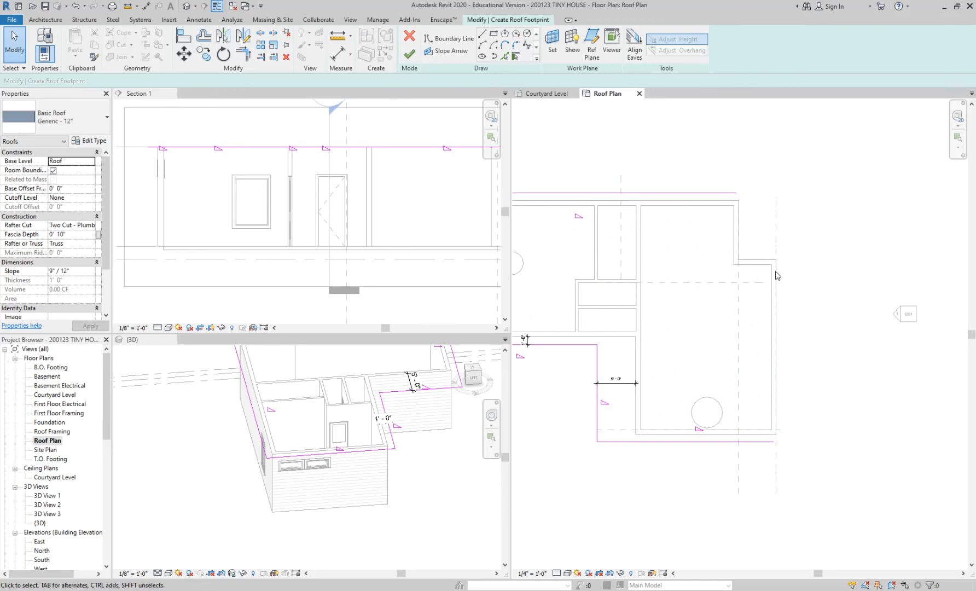
Add a boundary line from the east exterior wall and trim it to the north and south lines, closing the roof outline.
left_click(516, 56)
left_click(777, 285)
key("Escape")
key("r")
left_click(784, 283)
left_click(734, 193)
scroll(823, 273, "down", 2)
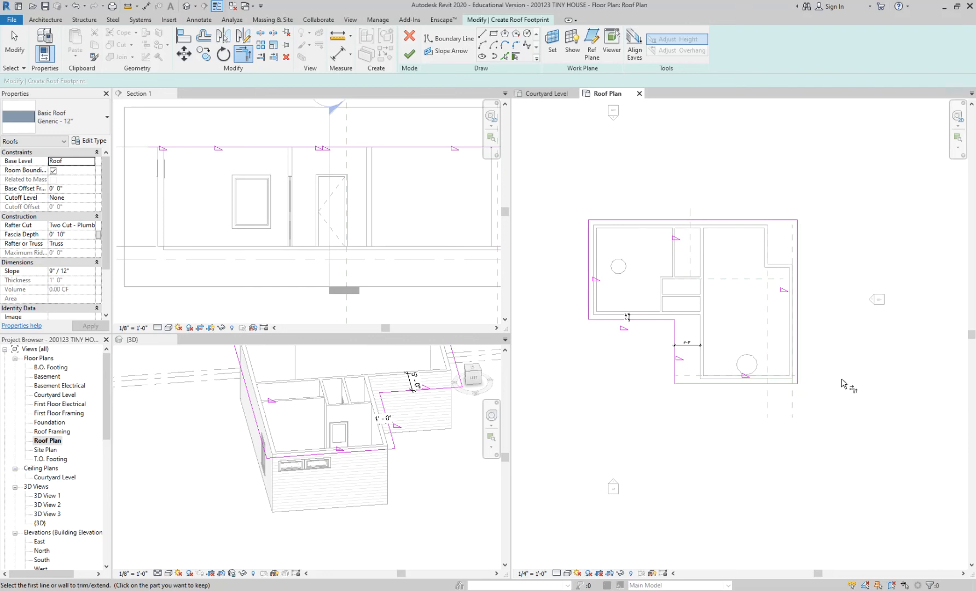
scroll(729, 328, "up", 2)
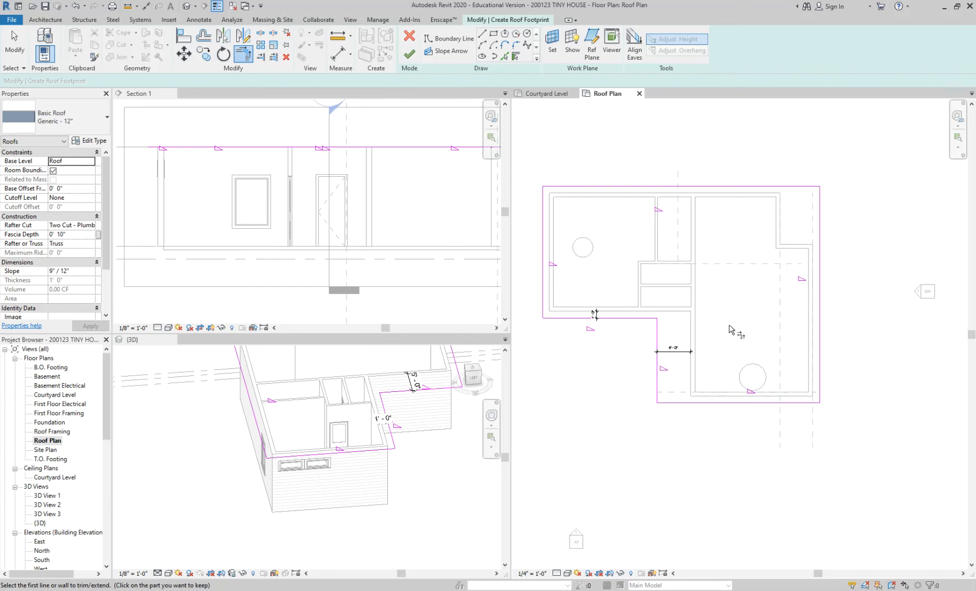
Try to finish the roof footprint, then return to the sketch.
left_click(410, 53)
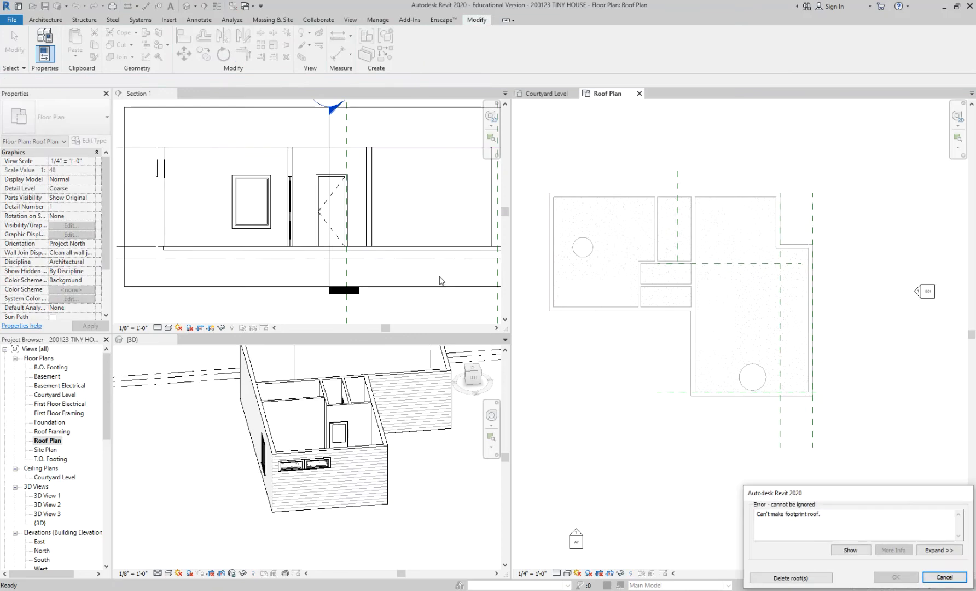
left_click(942, 578)
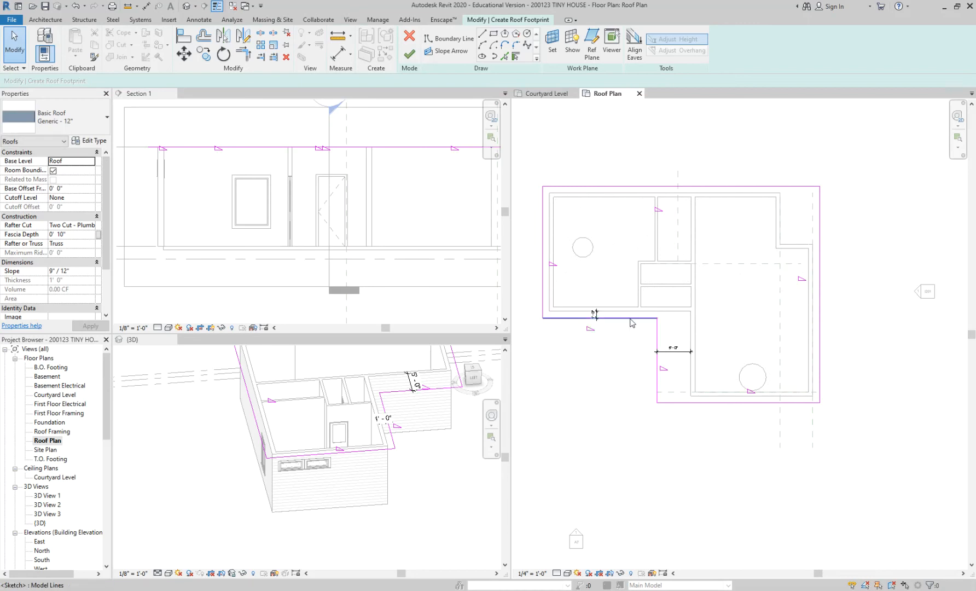
Delete the whole chain of connected roof boundary lines from the footprint sketch.
left_click(633, 322)
key("Tab")
left_click(630, 319)
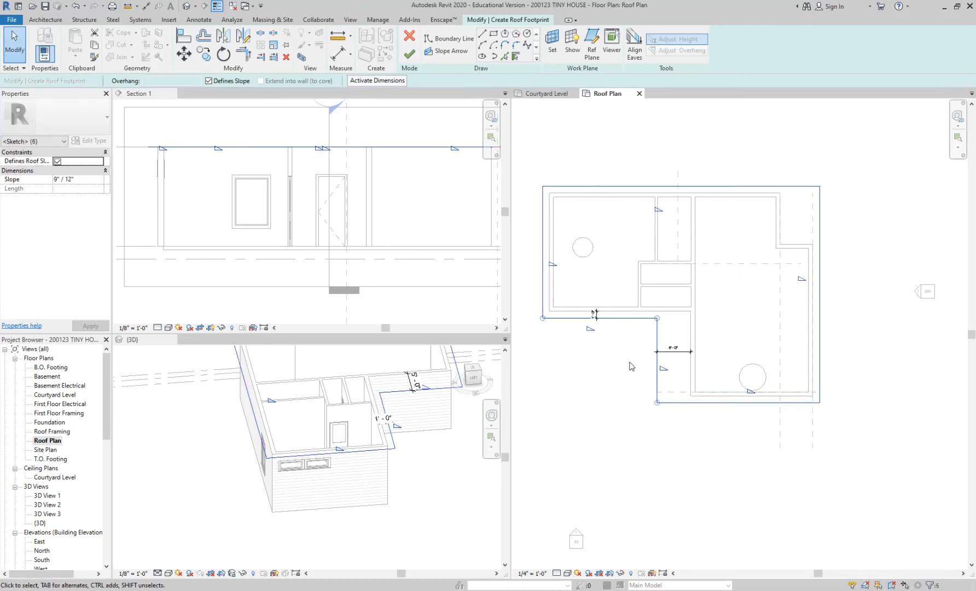
left_click(628, 364)
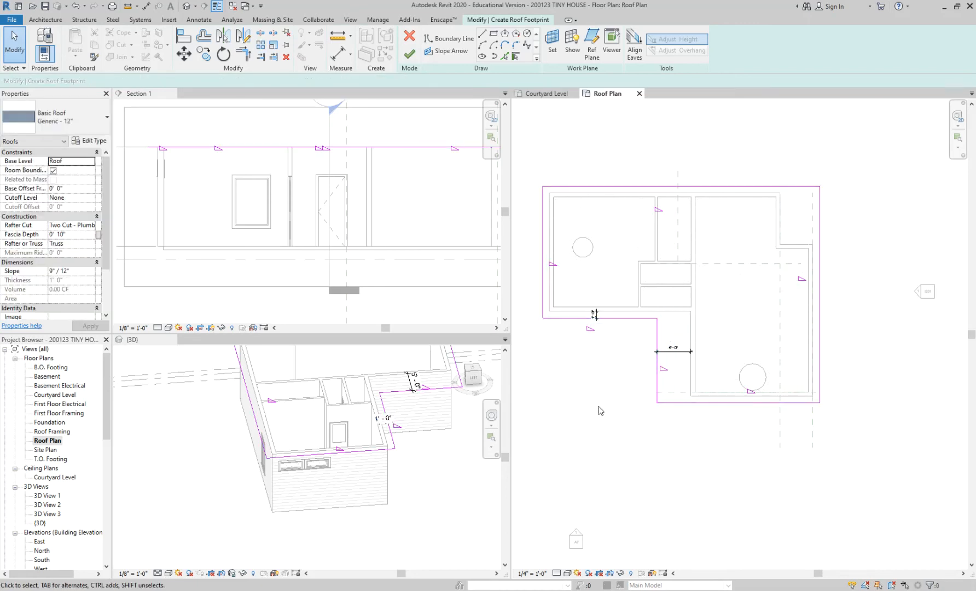
left_click(704, 402)
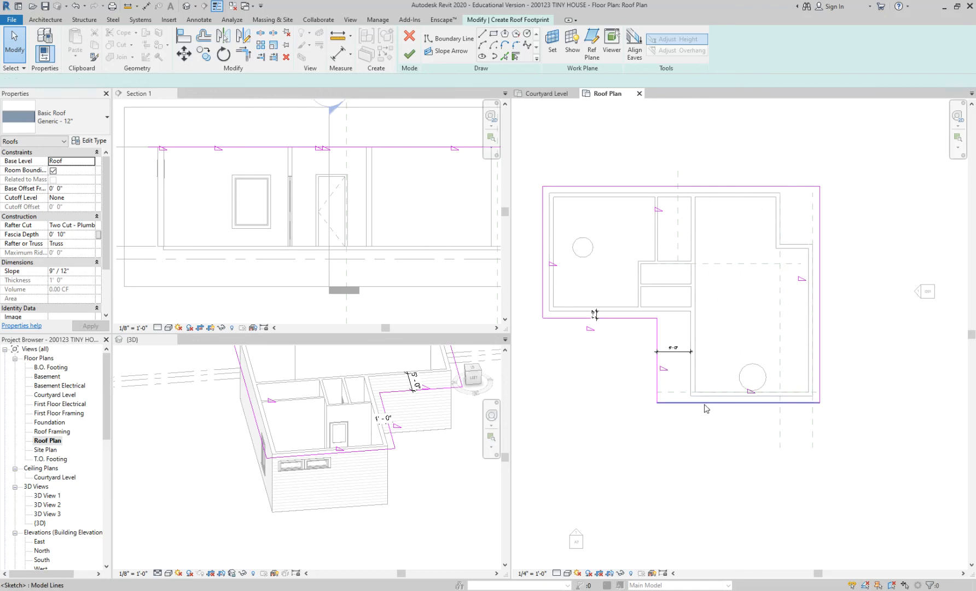
scroll(704, 403, "up", 1)
scroll(733, 462, "down", 2)
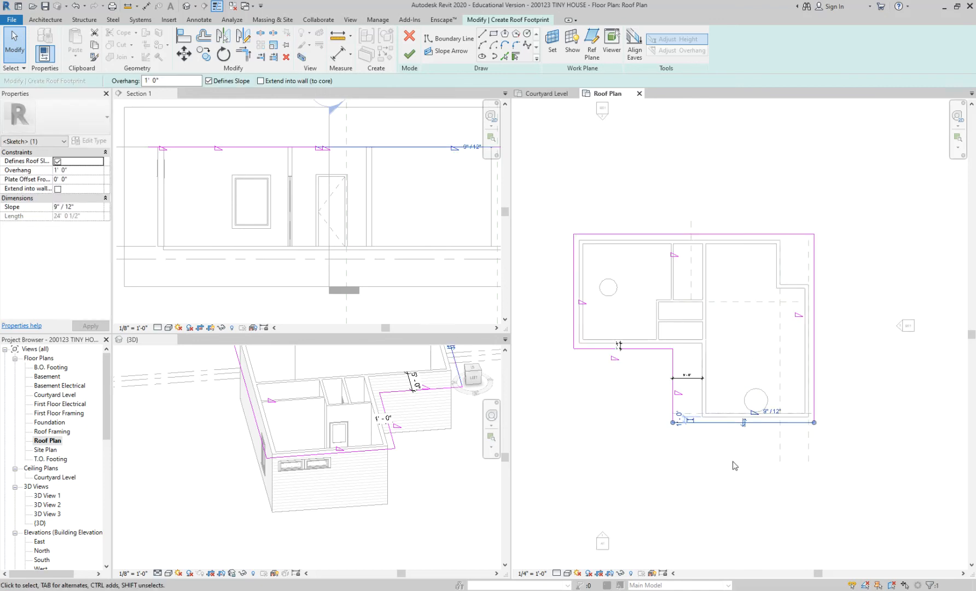
scroll(744, 443, "up", 2)
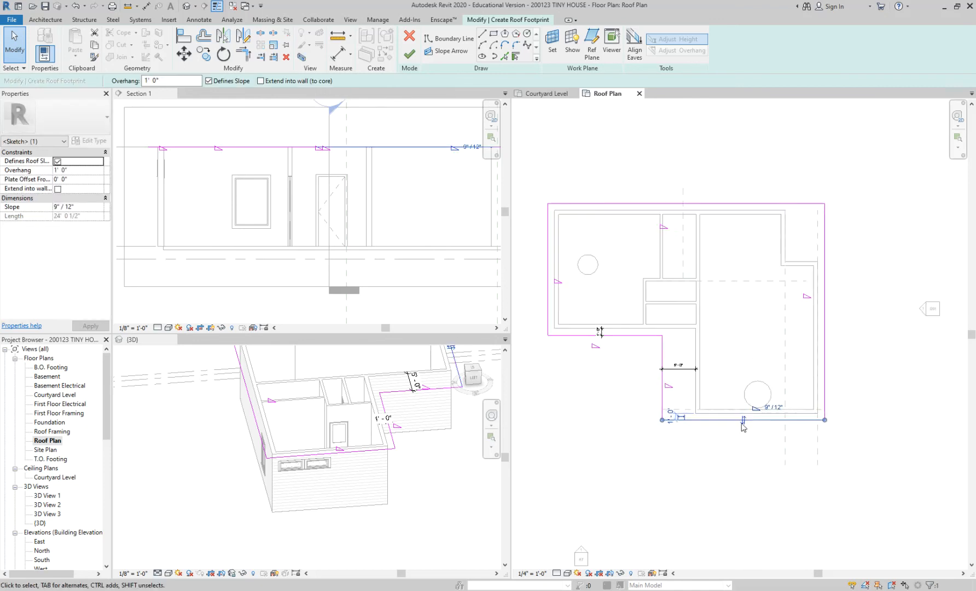
left_click(619, 336)
left_click(555, 294)
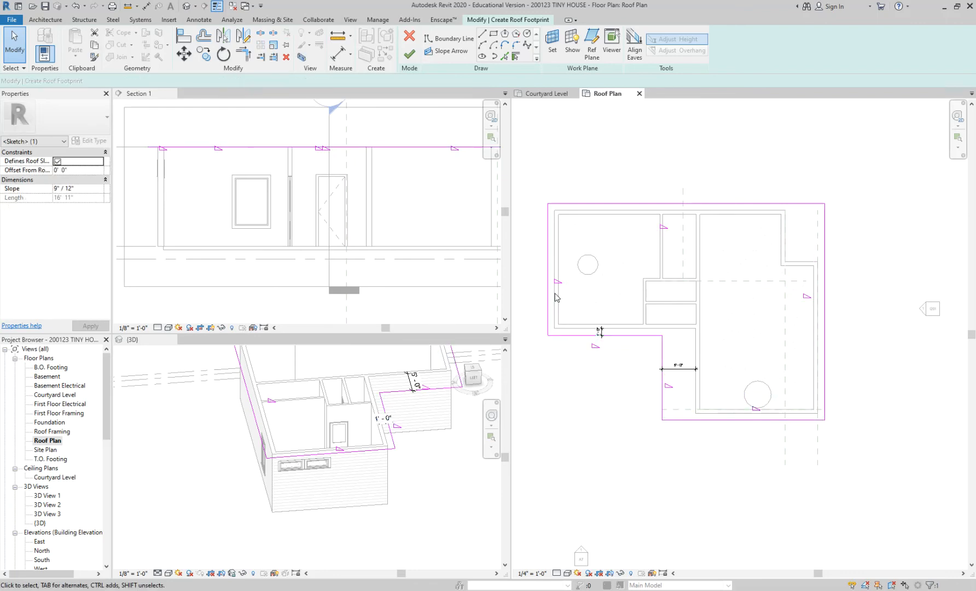
key("Tab")
left_click(550, 296)
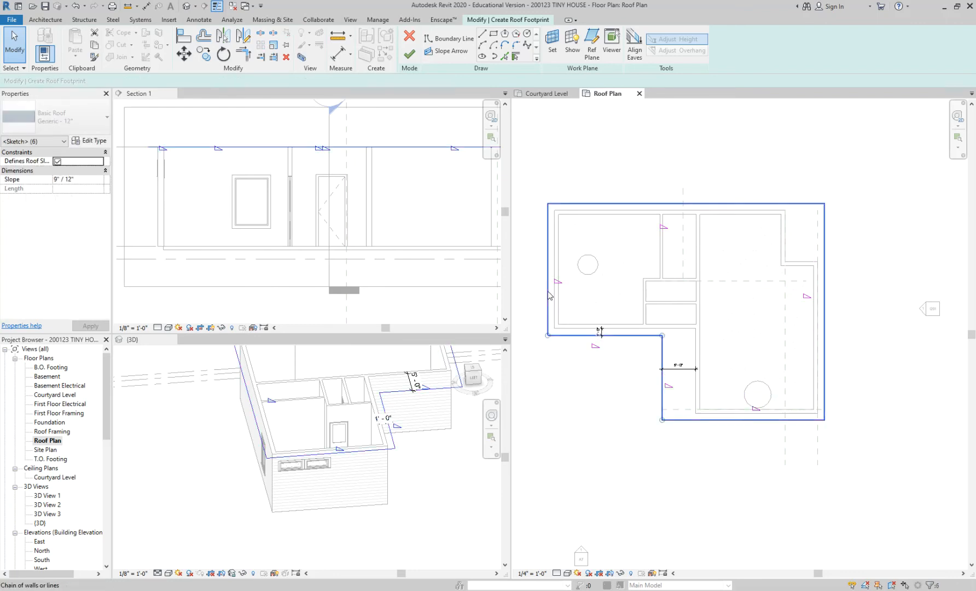
key("Delete")
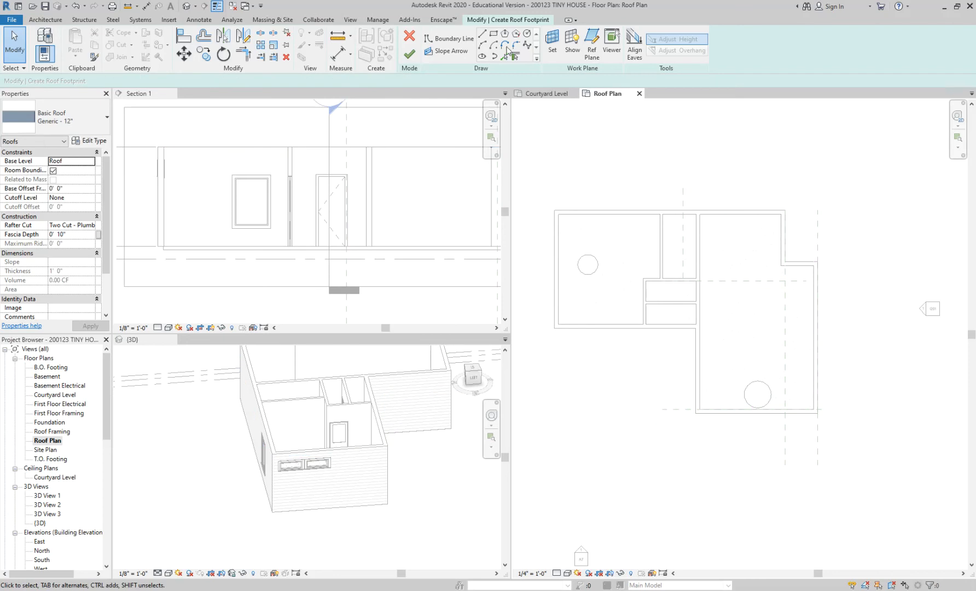
Pick all eight exterior walls as slope-defining roof boundaries with a 1' 0" overhang and finish the roof.
left_click(516, 56)
left_click(610, 215)
left_click(555, 241)
left_click(623, 327)
left_click(697, 370)
left_click(726, 410)
left_click(819, 346)
left_click(806, 267)
left_click(788, 233)
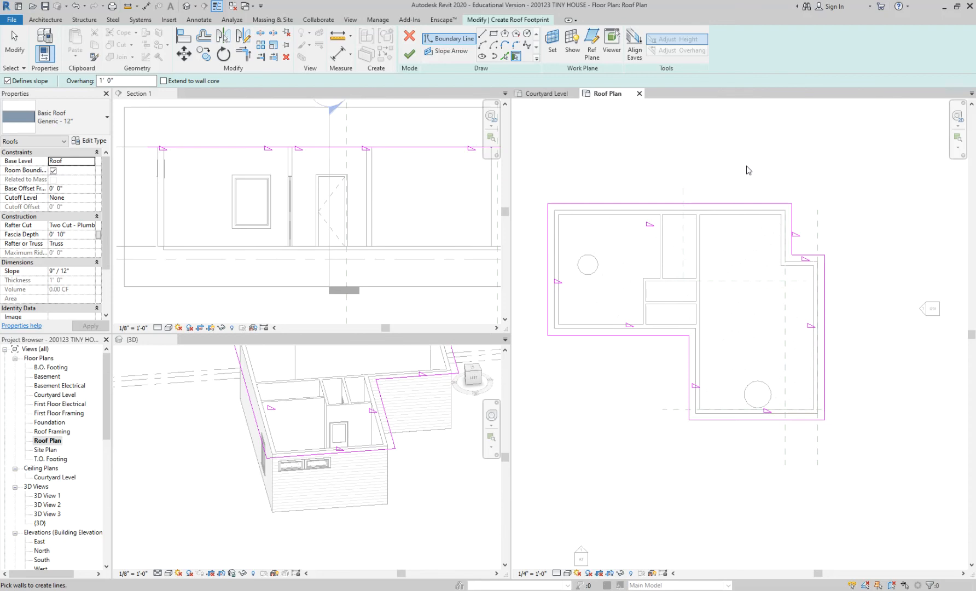
left_click(409, 53)
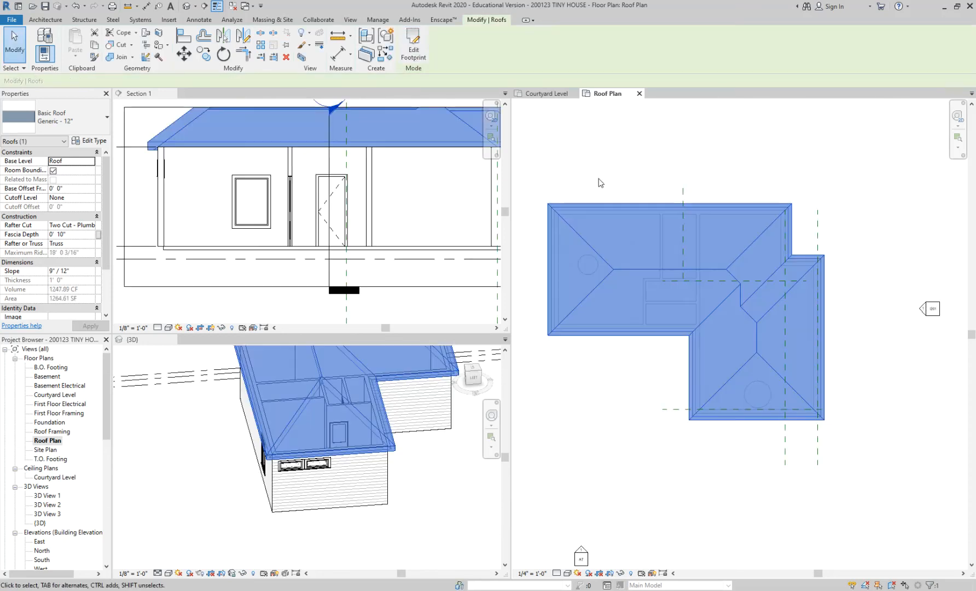
key("Escape")
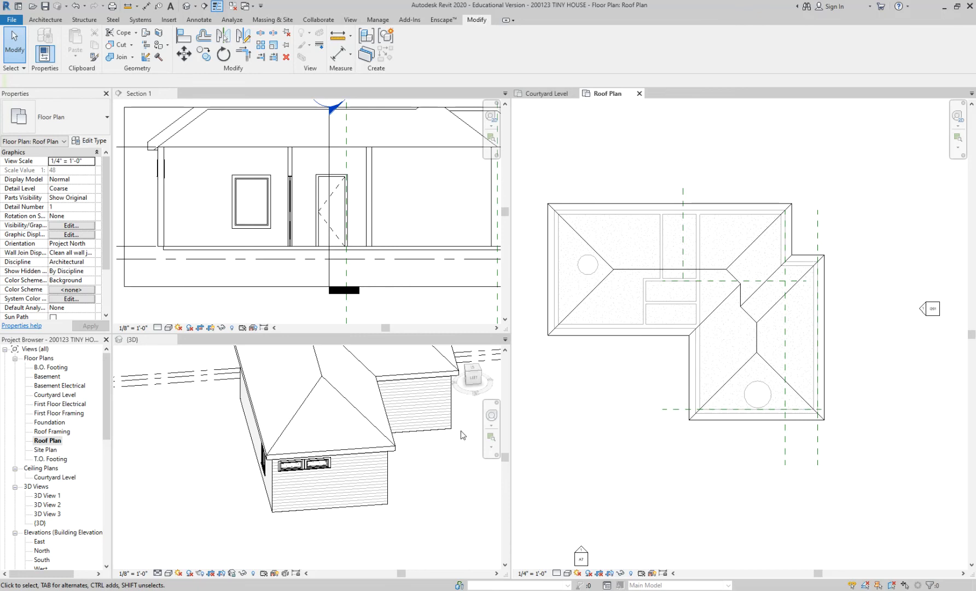
Examine the hip roof from the opposite side of the house in 3D and in the Roof Plan.
left_click(441, 444)
scroll(441, 444, "down", 3)
middle_click_drag(451, 458, 317, 482, "shift")
scroll(320, 465, "up", 4)
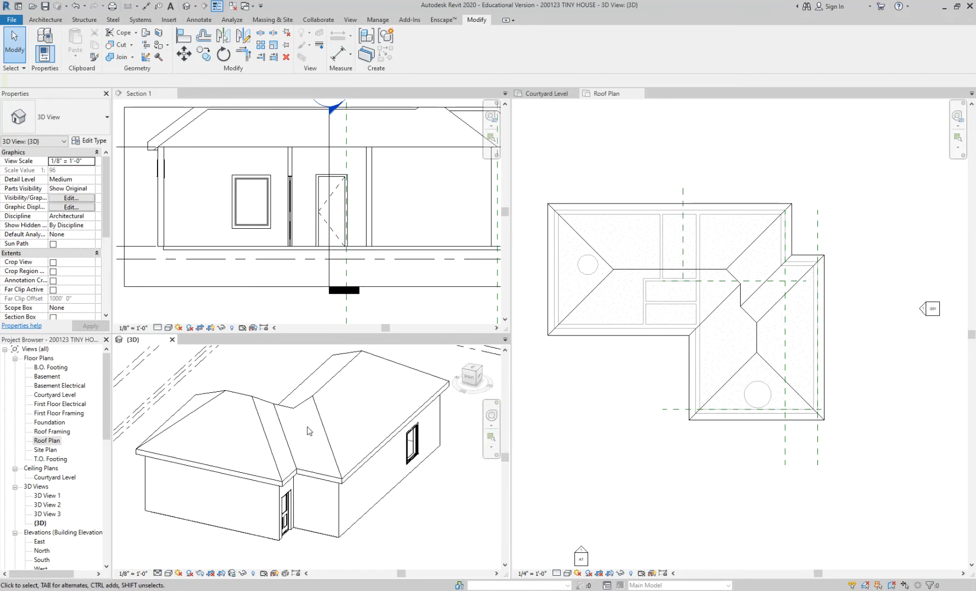
left_click(662, 374)
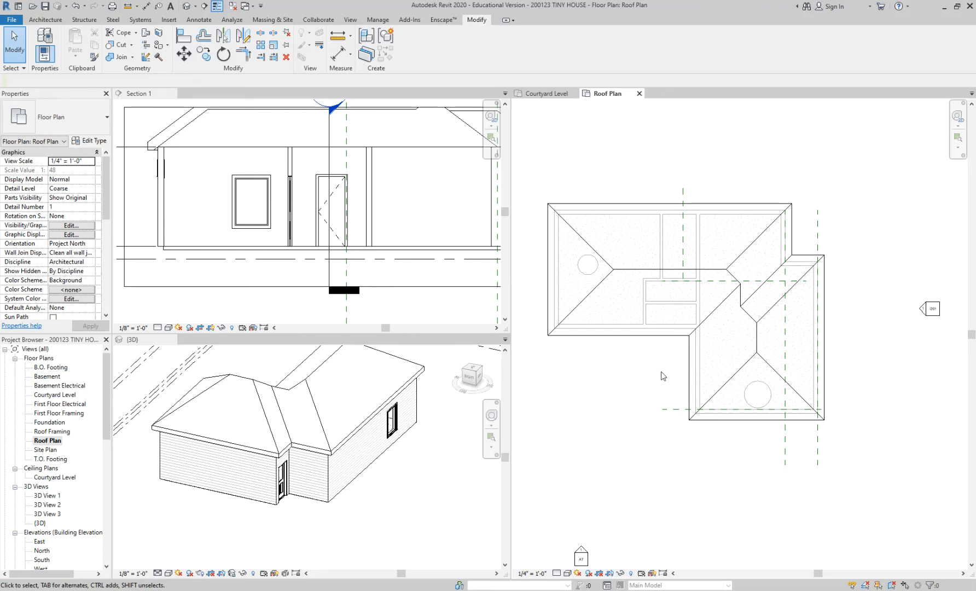
middle_click_drag(649, 371, 715, 376)
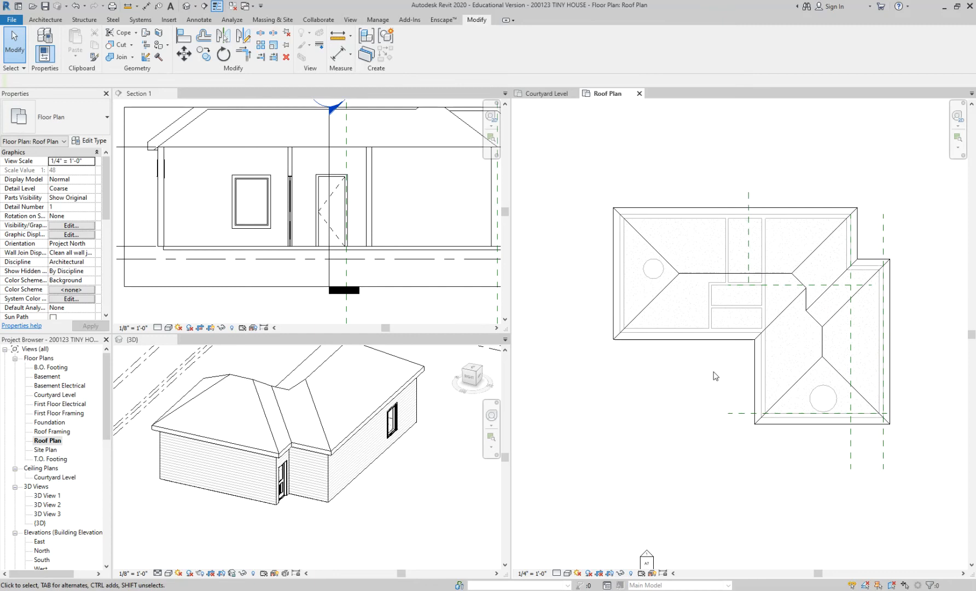
scroll(715, 375, "up", 1)
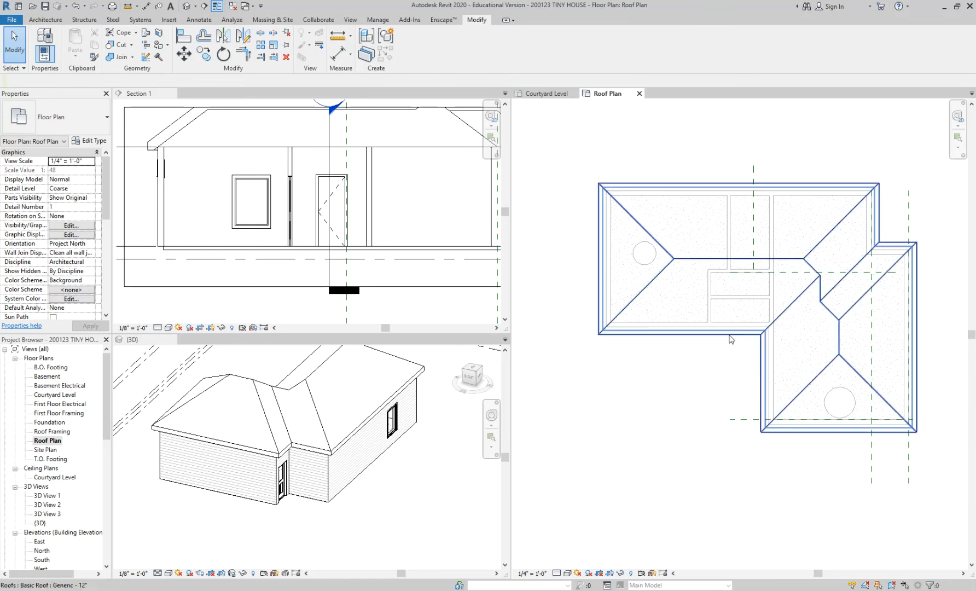
Set the roof's base level to Courtyard Level.
left_click(716, 335)
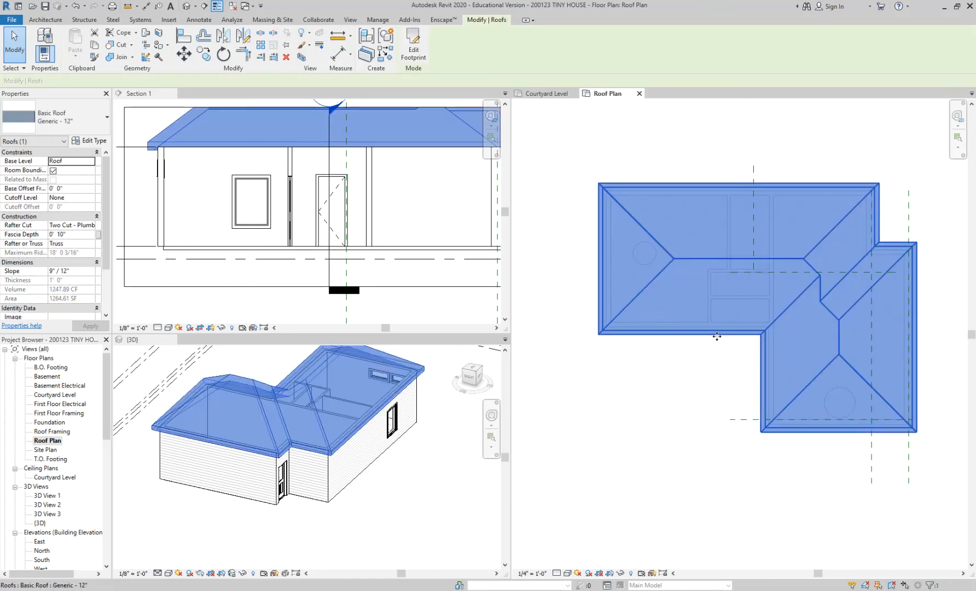
scroll(394, 517, "down", 2)
left_click(422, 430)
scroll(418, 402, "up", 3)
left_click(411, 393)
scroll(419, 410, "down", 2)
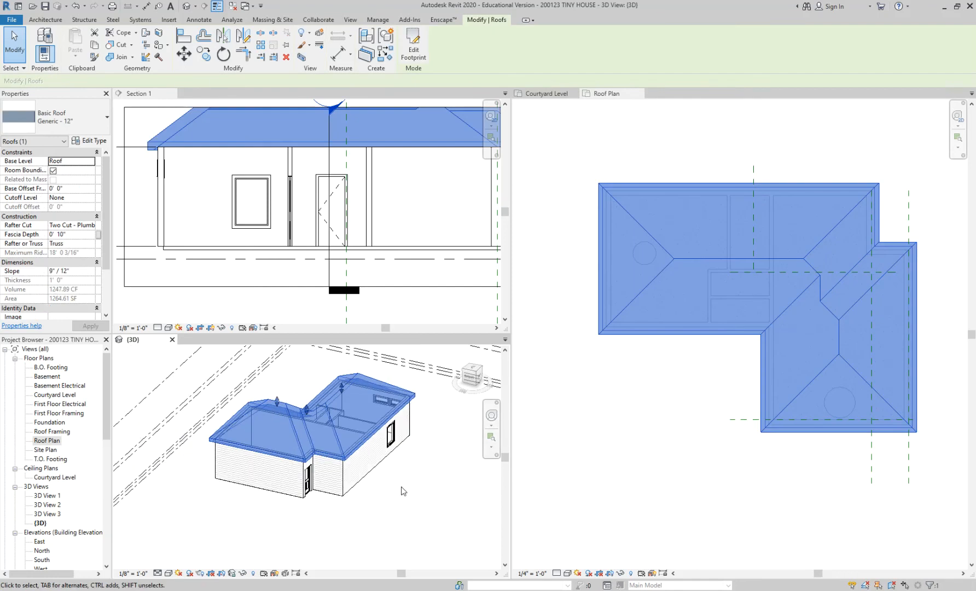
scroll(246, 435, "up", 3)
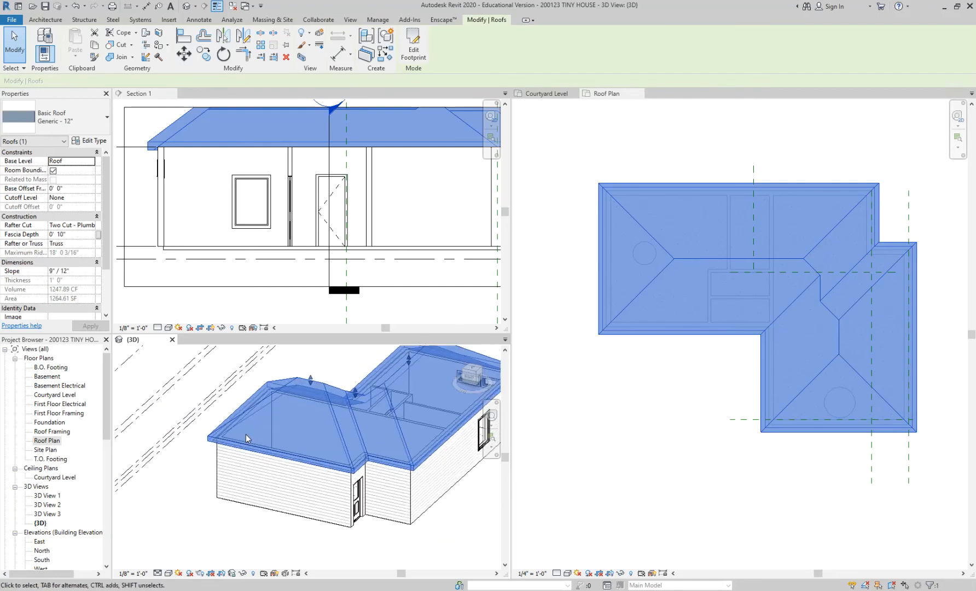
left_click(90, 162)
left_click(91, 162)
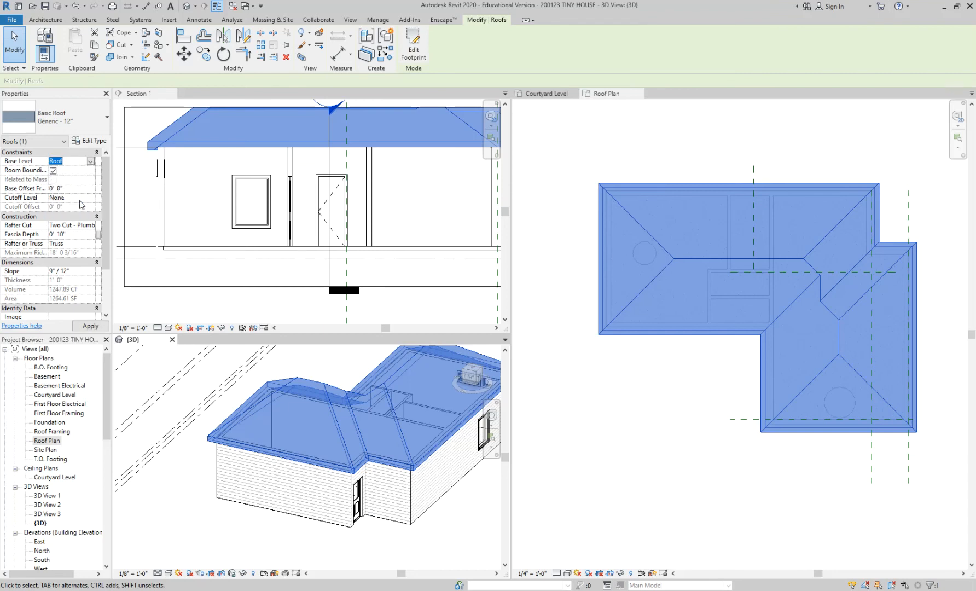
left_click(81, 201)
left_click(259, 530)
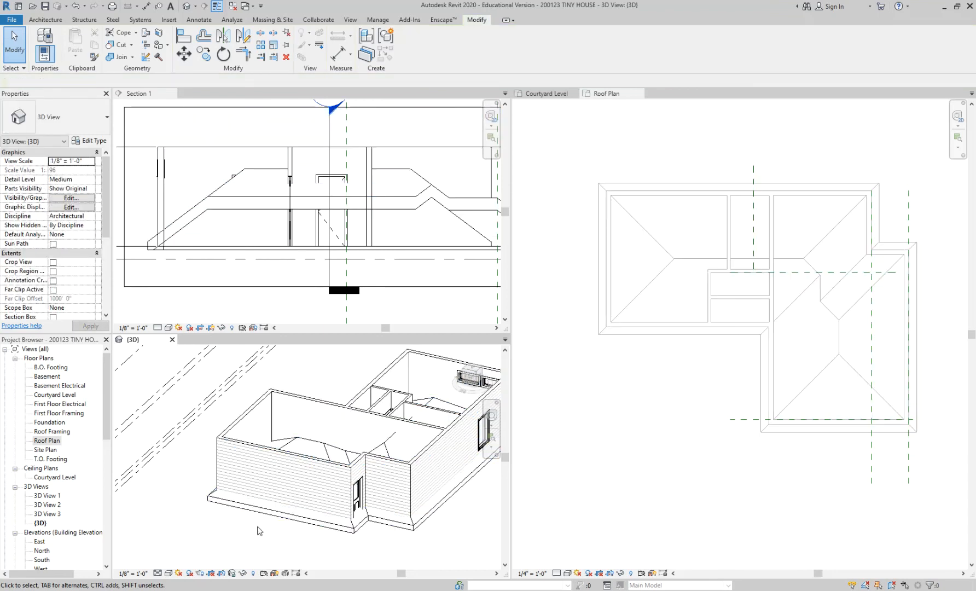
Set the base level of the lowered roof back to Roof.
left_click(358, 532)
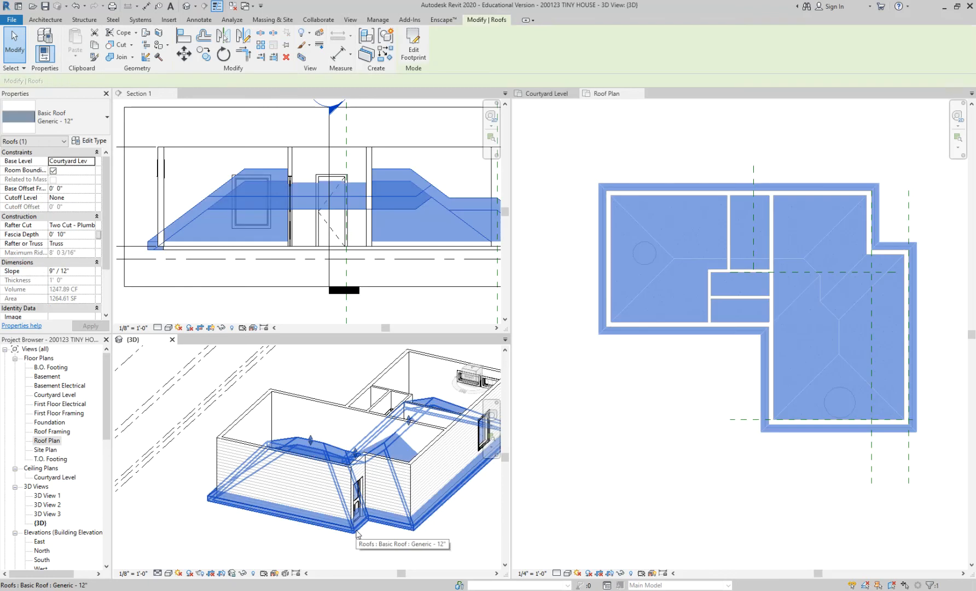
left_click(91, 161)
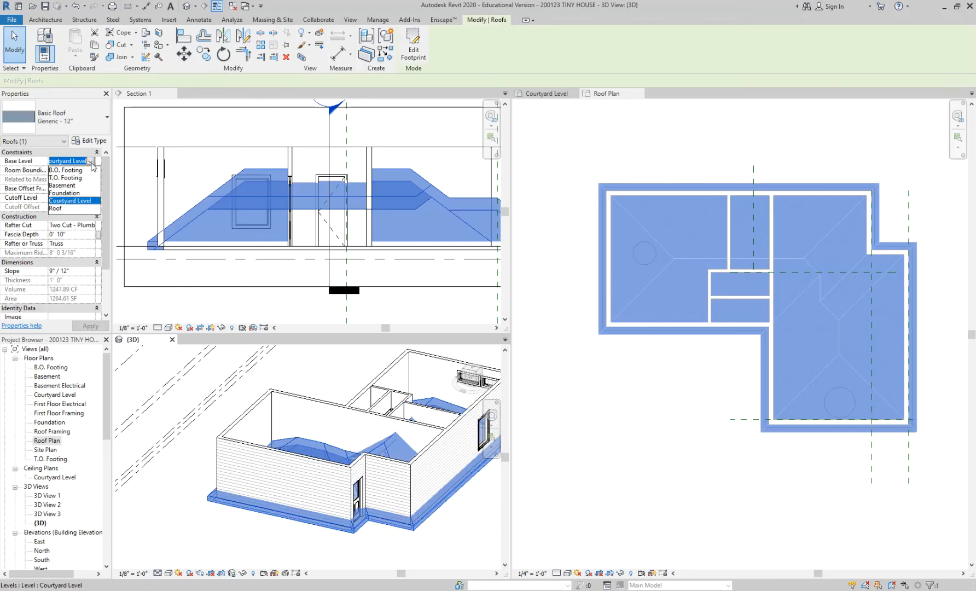
left_click(76, 208)
left_click(216, 515)
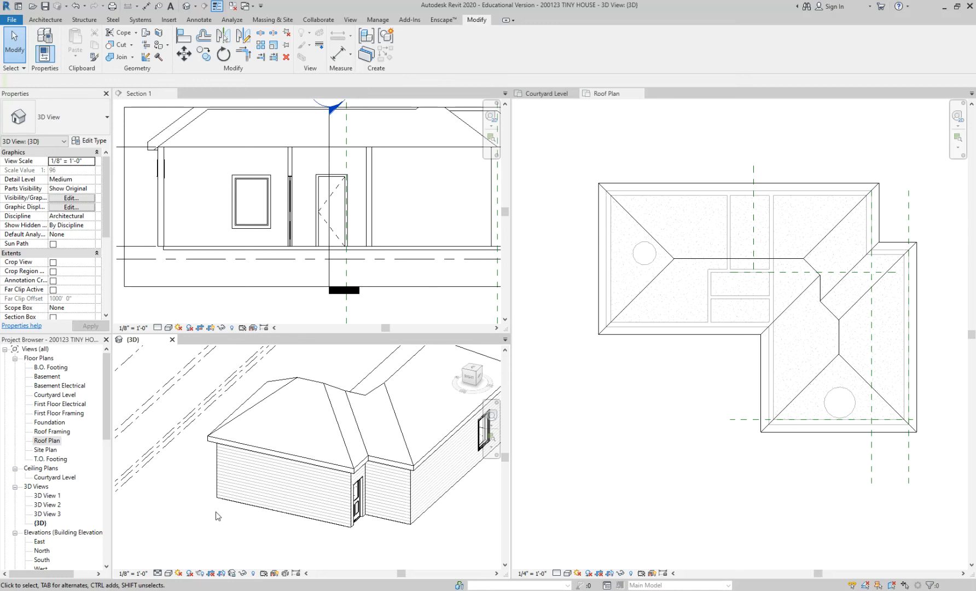
Delete the entire roof from the Roof Plan.
left_click(554, 506)
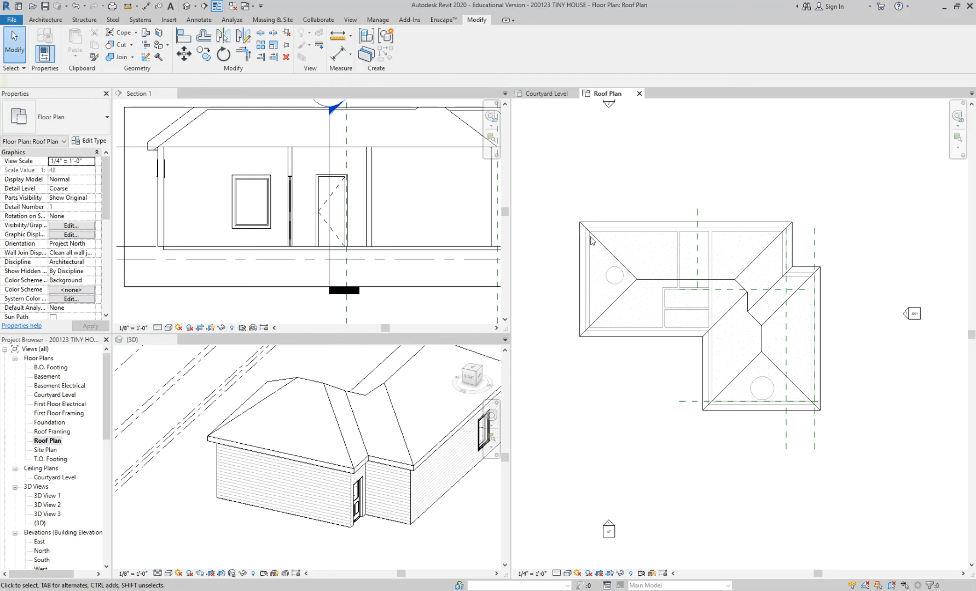
left_click(617, 222)
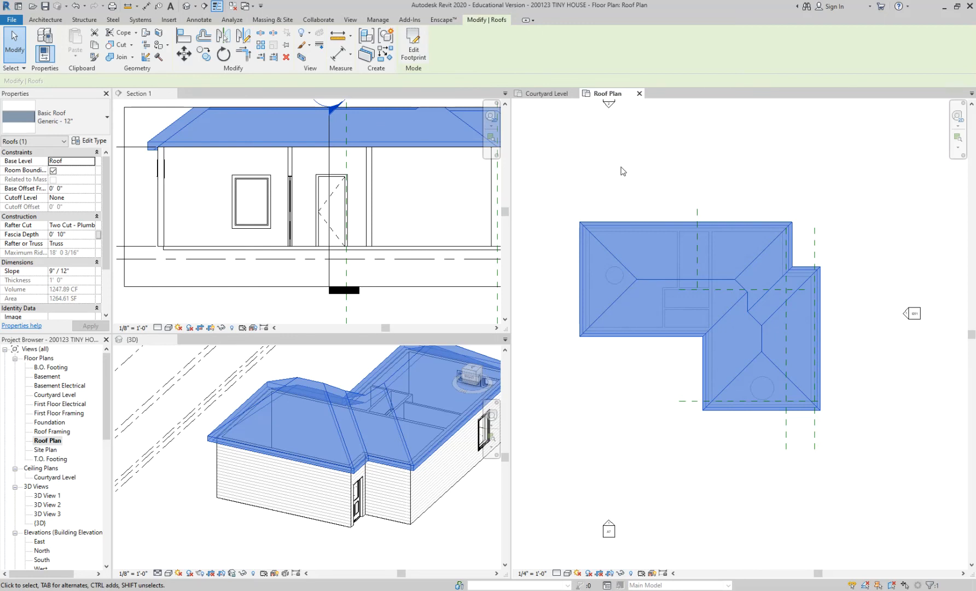
key("Delete")
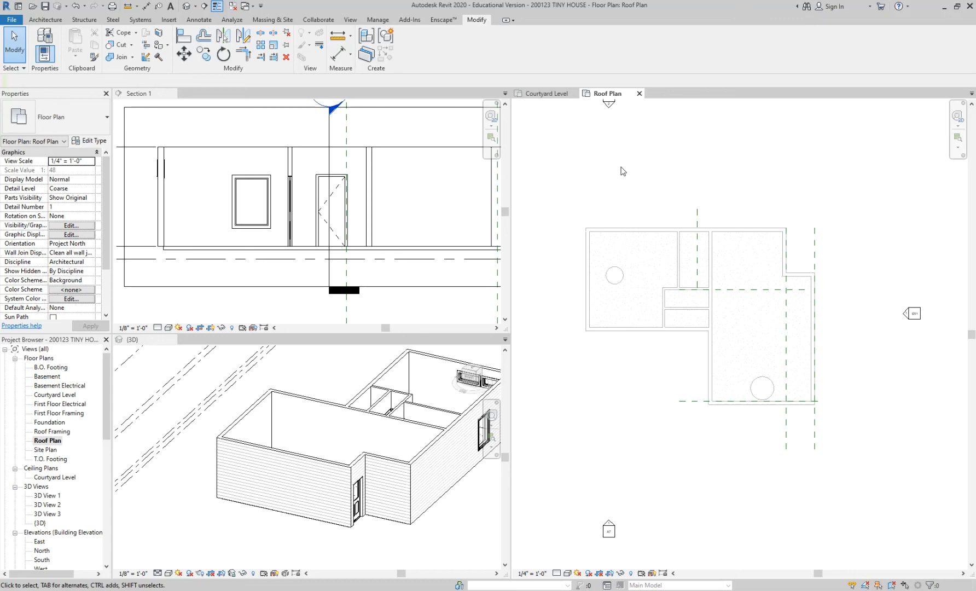
Start a new footprint roof and draw its closed eight-sided boundary with chained lines along the exterior walls' inside faces.
scroll(678, 186, "up", 3)
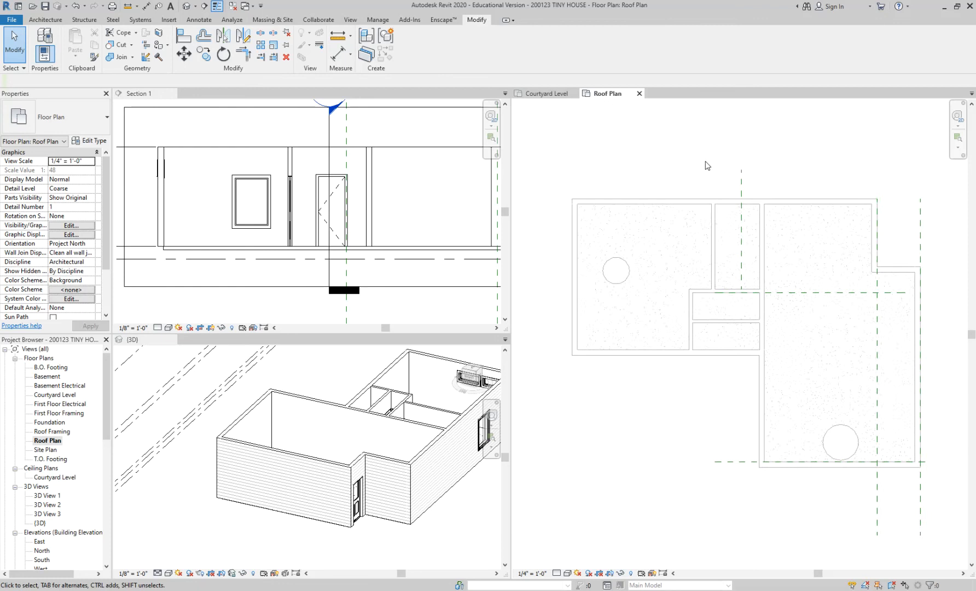
mouse_move(696, 182)
middle_mouse_down()
mouse_move(708, 140)
mouse_move(725, 128)
mouse_move(697, 127)
middle_mouse_up()
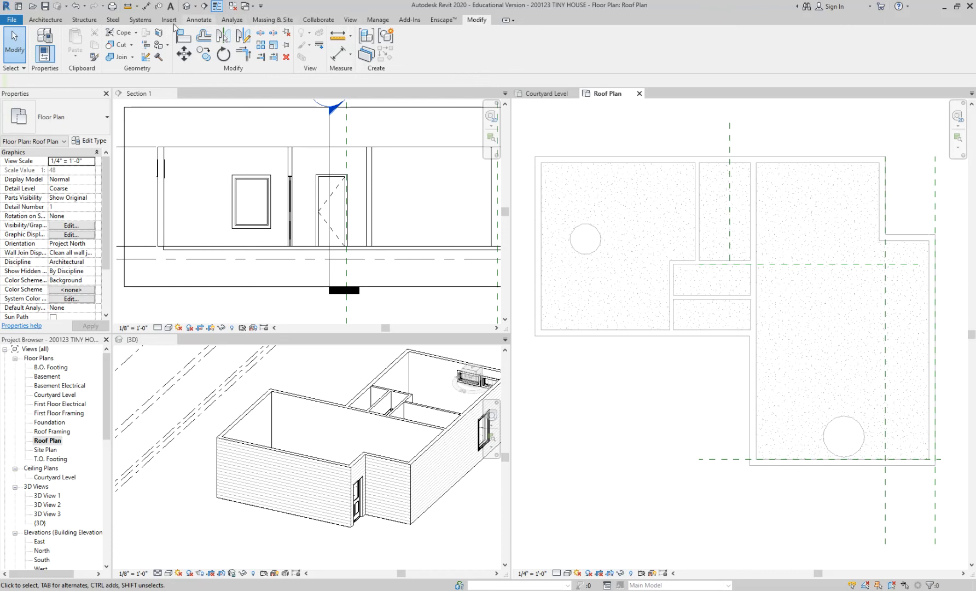
left_click(52, 22)
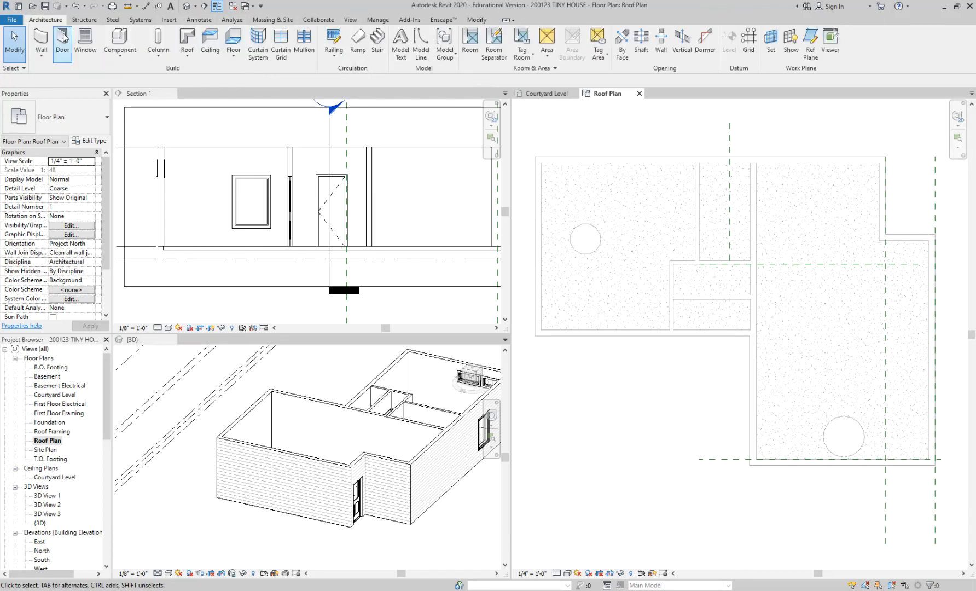
left_click(187, 39)
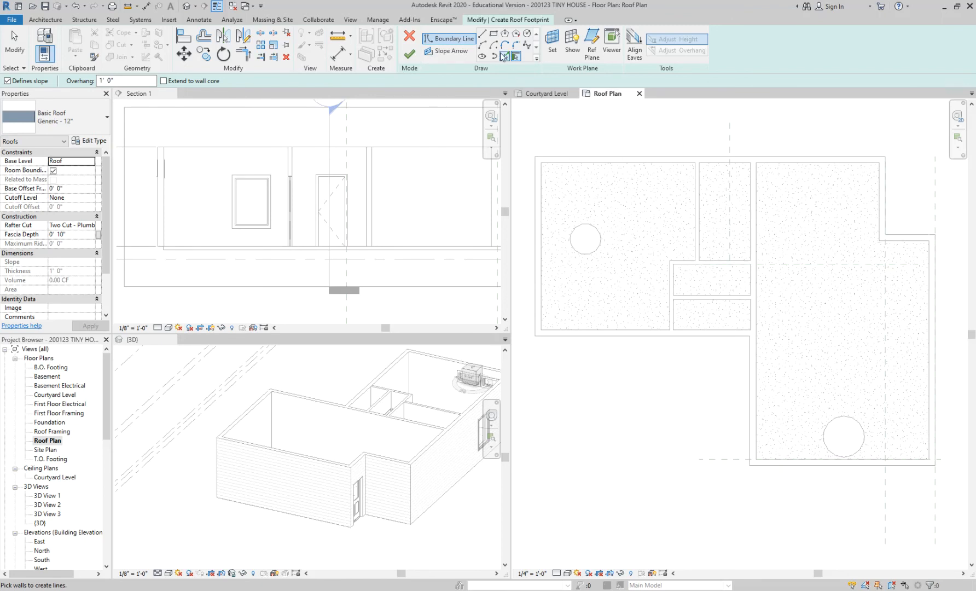
left_click(483, 36)
left_click(542, 162)
left_click(879, 162)
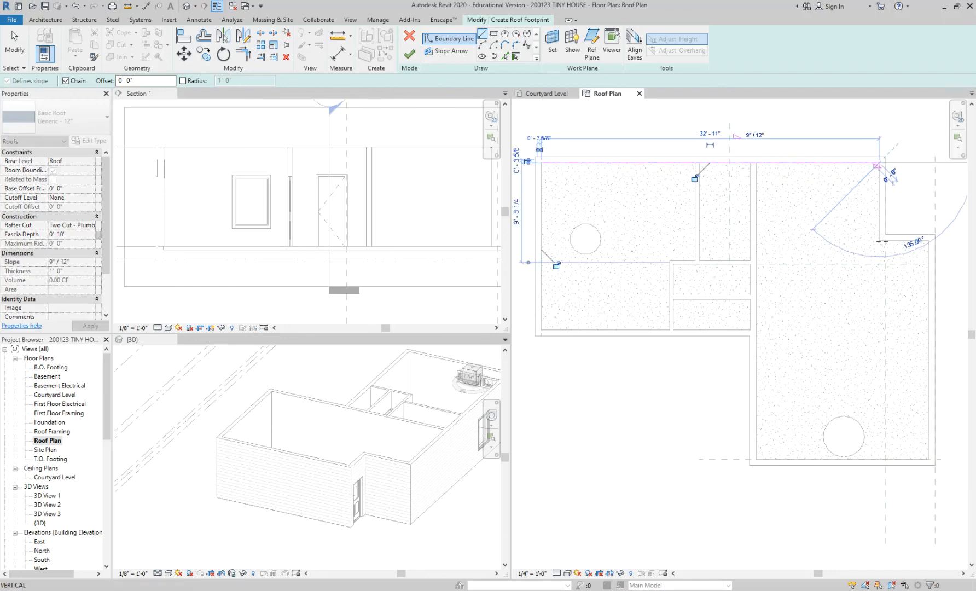
left_click(879, 241)
left_click(928, 241)
left_click(928, 458)
left_click(755, 458)
left_click(756, 328)
left_click(540, 330)
left_click(541, 163)
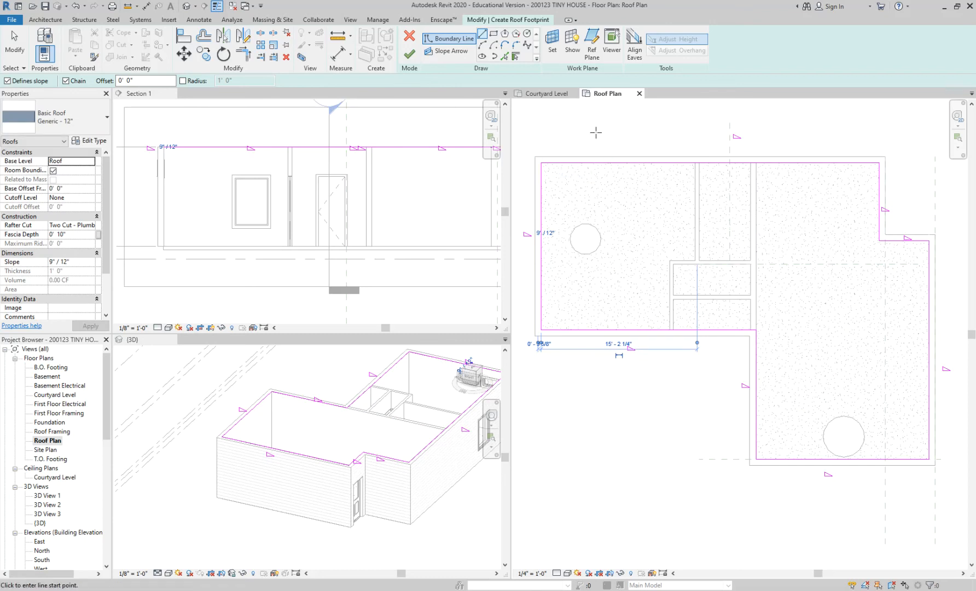
Finish the roof sketch and examine how the roof edges meet the walls in 3D and in Section 1.
middle_click_drag(603, 139, 606, 159)
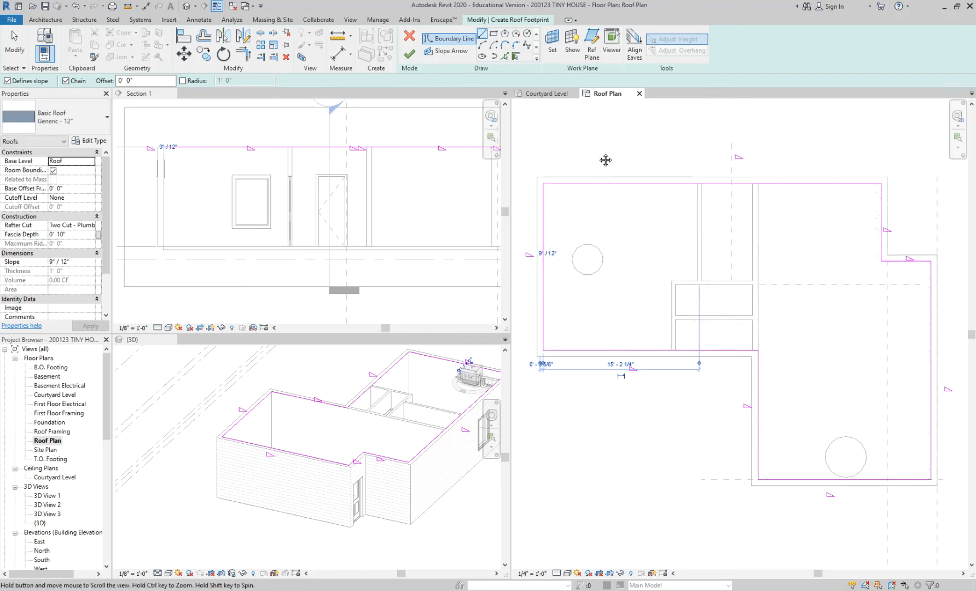
left_click(409, 54)
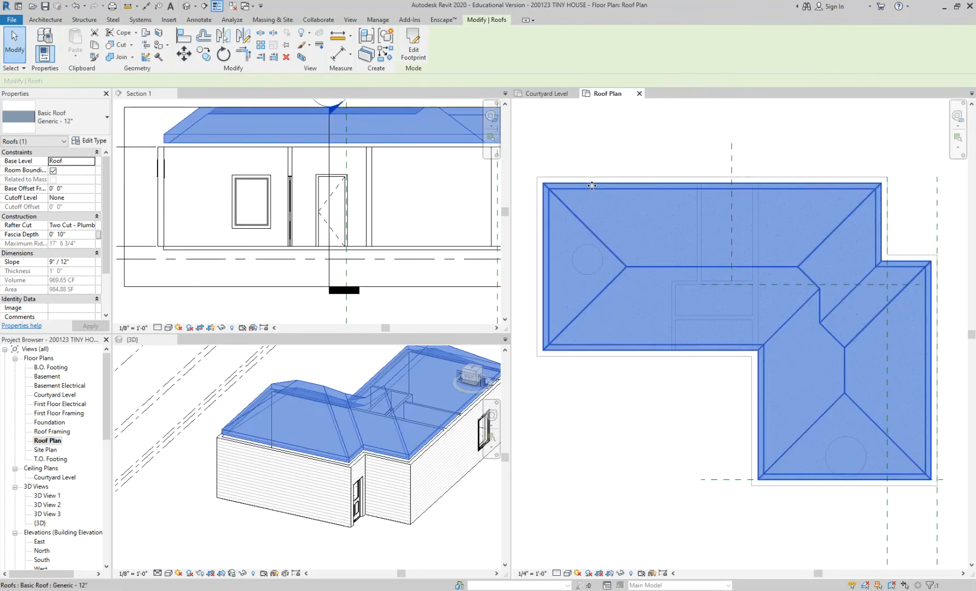
left_click(446, 526)
scroll(440, 491, "up", 2)
left_click(459, 525)
scroll(369, 425, "down", 2)
middle_click_drag(385, 394, 365, 427)
scroll(376, 315, "down", 2)
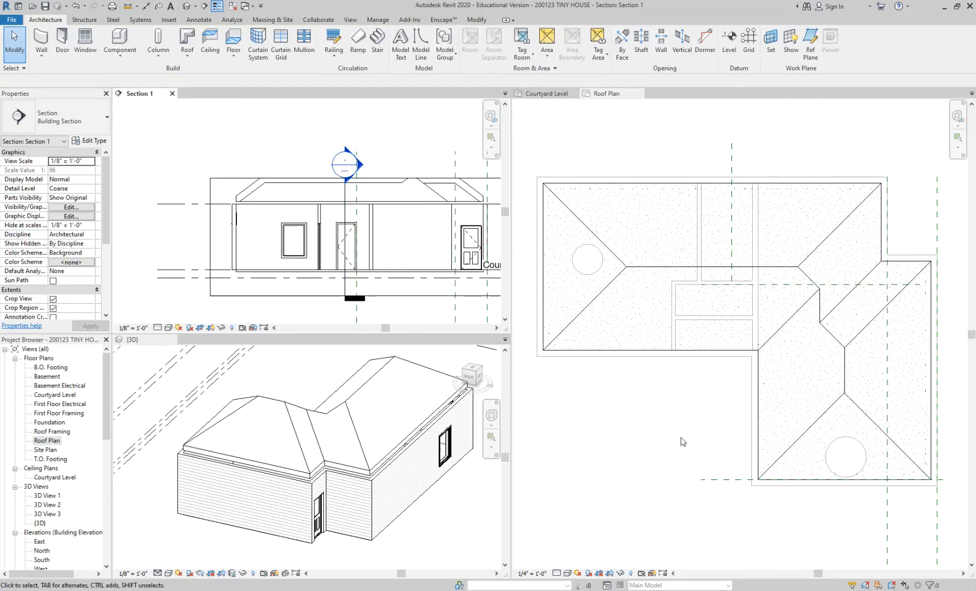
Open the roof's footprint sketch in the Roof Plan, examine its boundary lines and slope symbols, and finish the sketch.
left_click(682, 422)
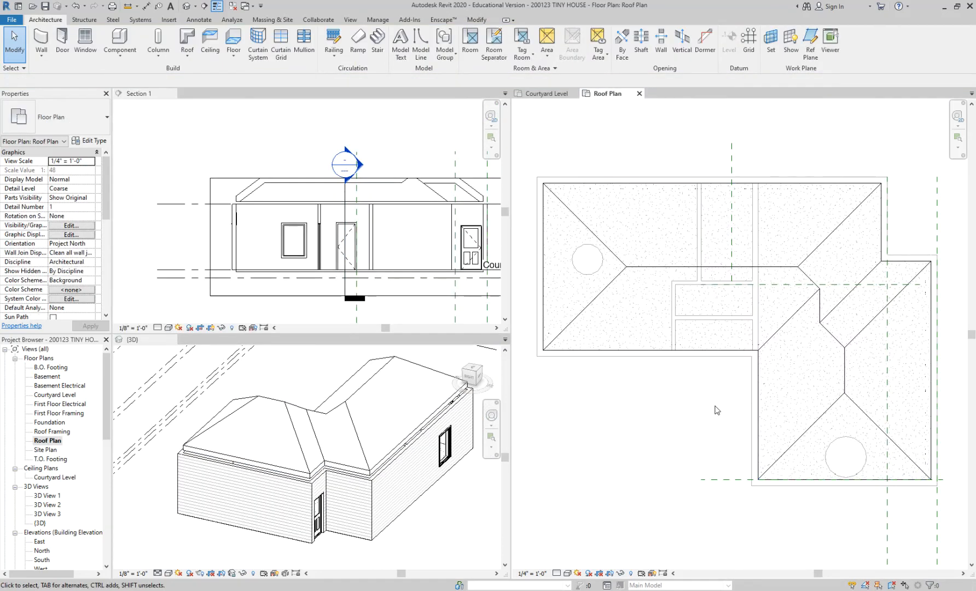
left_click(645, 271)
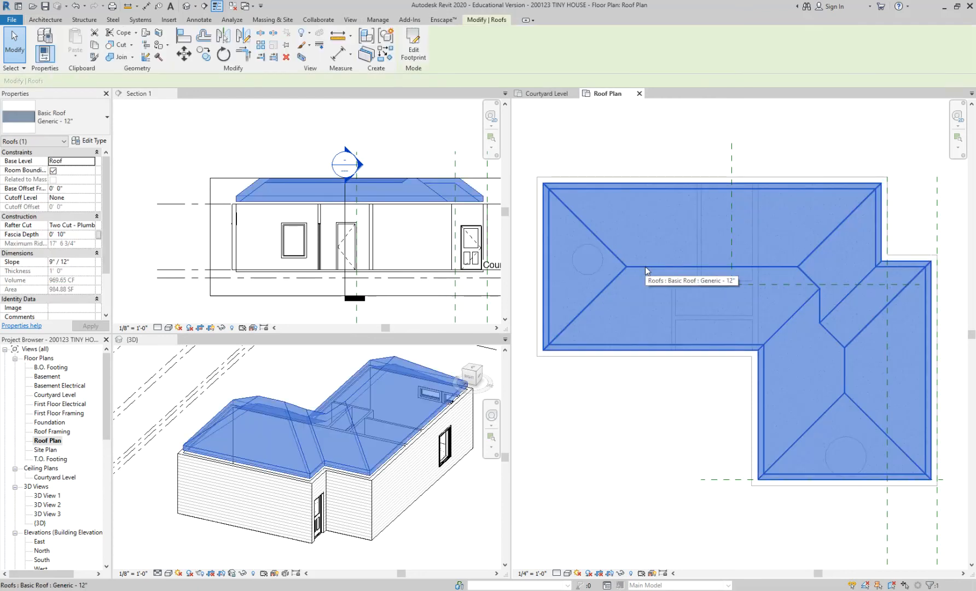
left_click(413, 44)
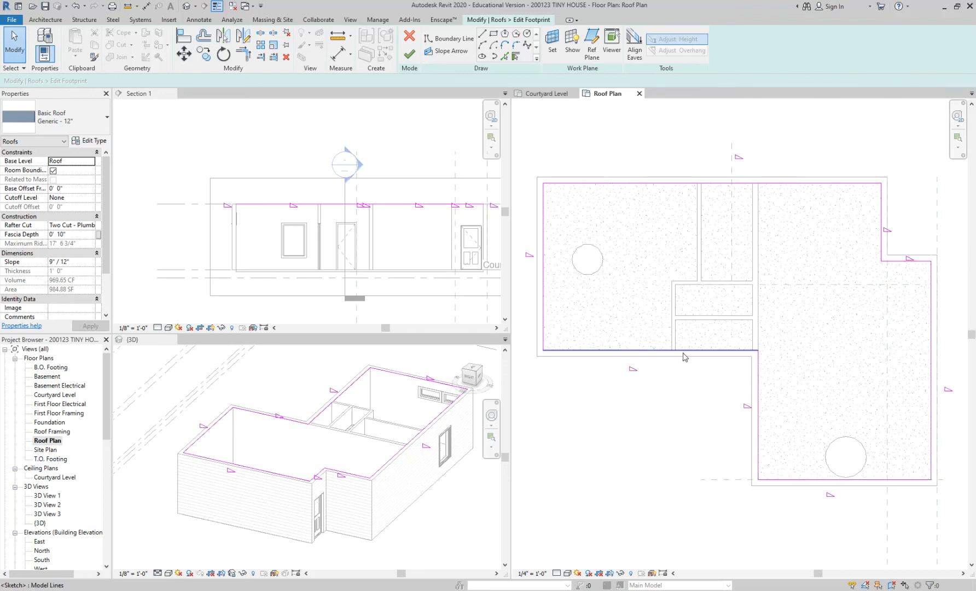
middle_click_drag(637, 416, 638, 401)
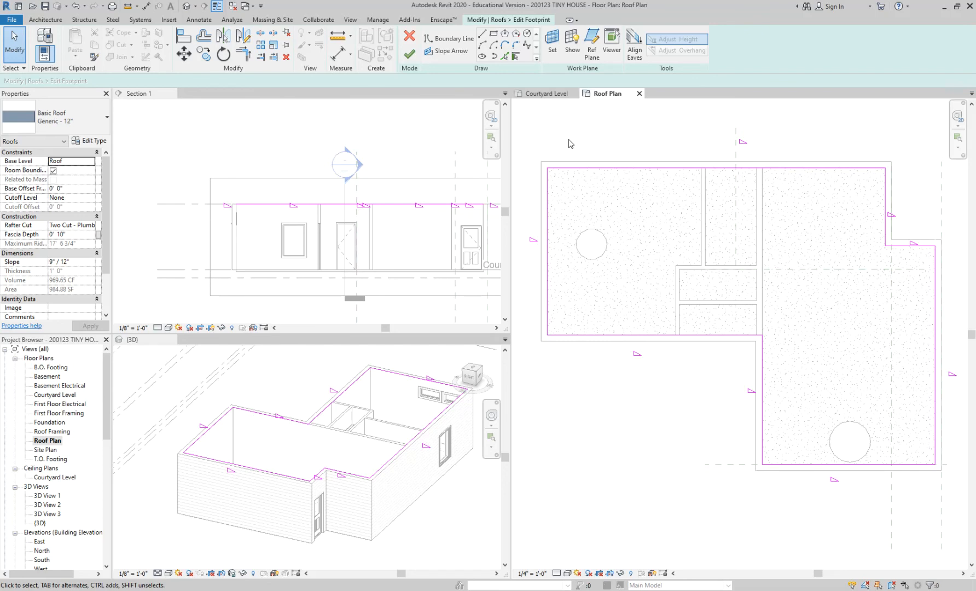
scroll(540, 205, "up", 2)
scroll(559, 159, "up", 2)
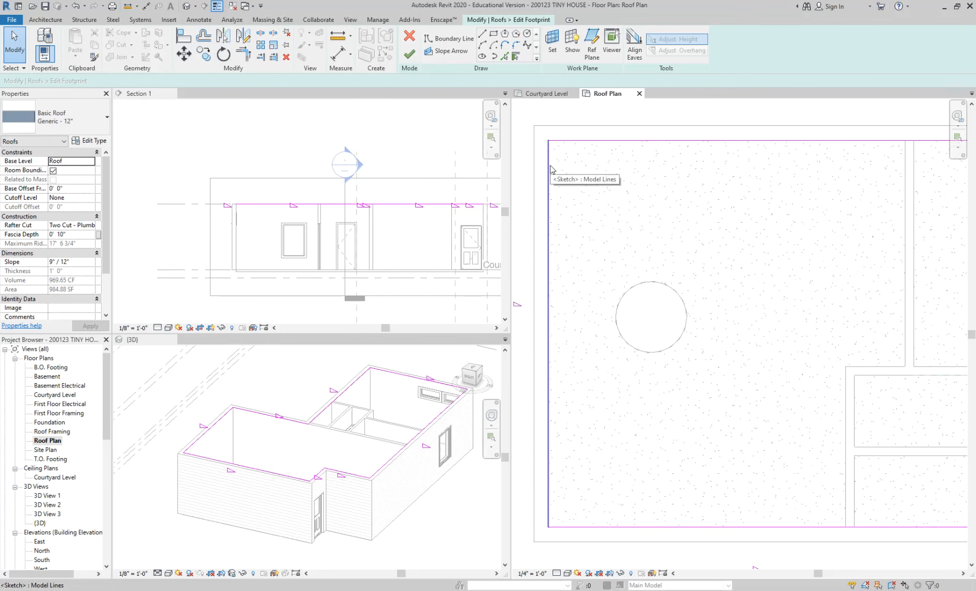
scroll(551, 169, "down", 2)
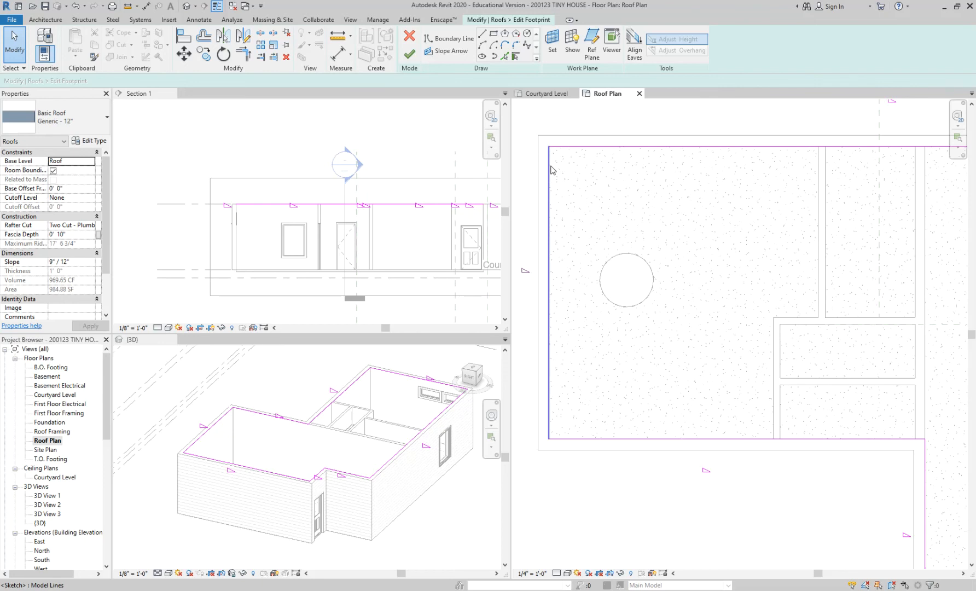
left_click(409, 53)
left_click(645, 514)
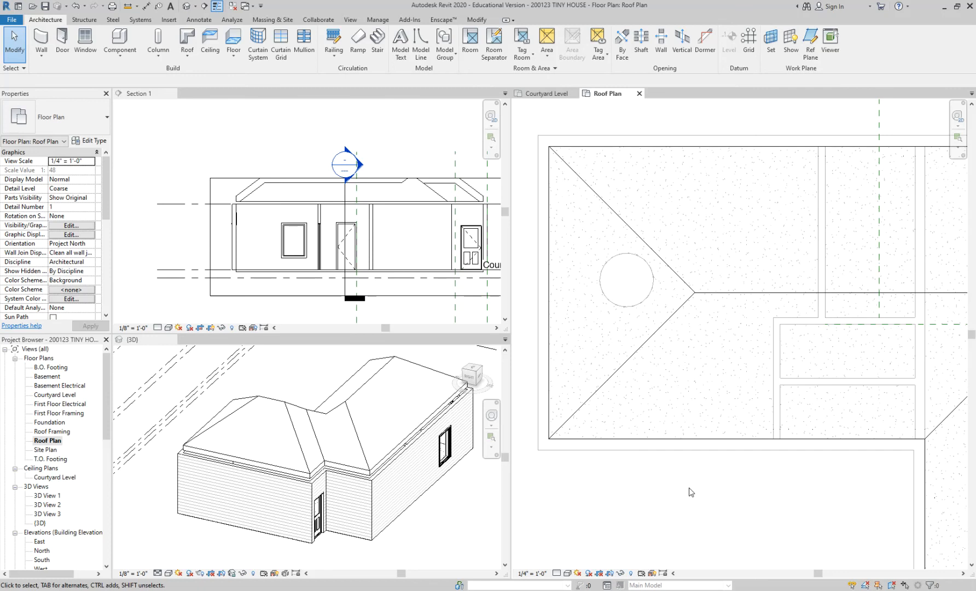
Reopen the roof's footprint sketch, inspect the slope properties of the west boundary line, and close the sketch again.
left_click(705, 295)
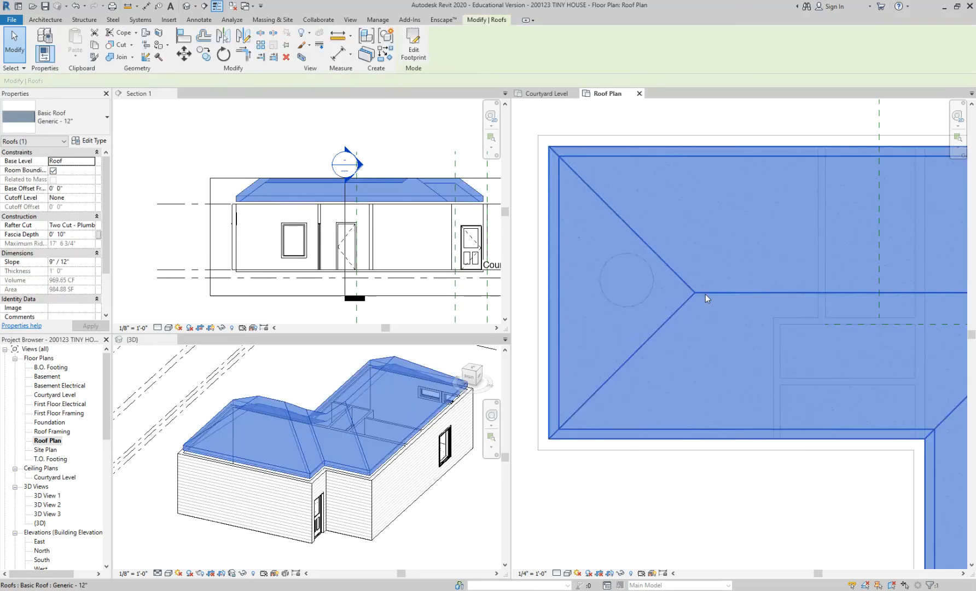
left_click(689, 522)
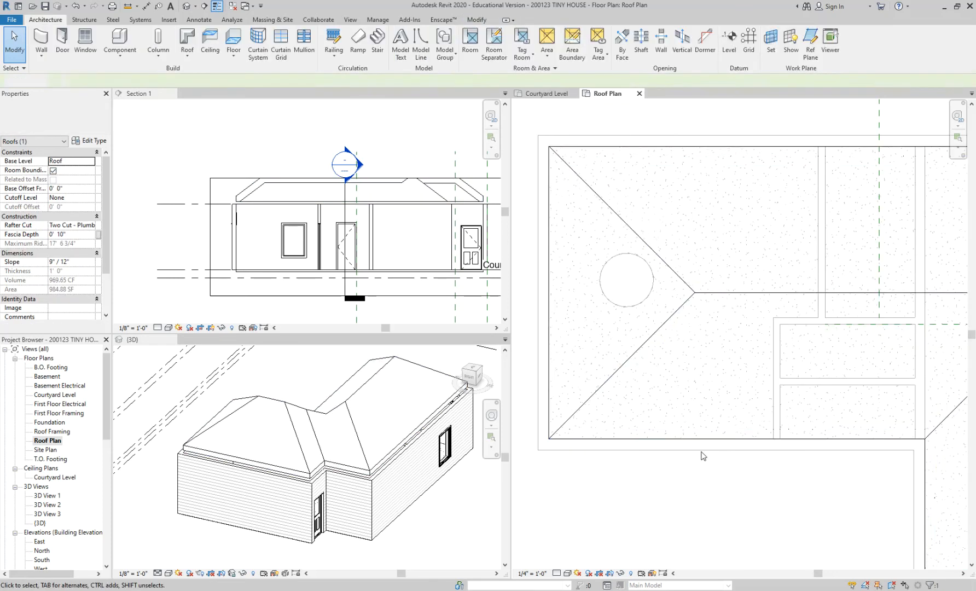
double_click(727, 296)
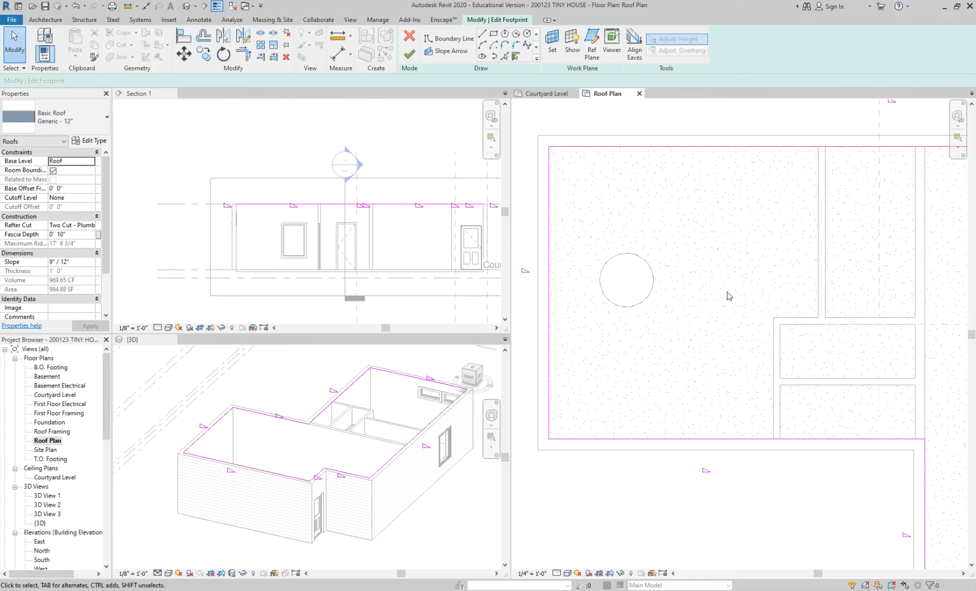
scroll(534, 280, "up", 2)
middle_click_drag(534, 280, 564, 269)
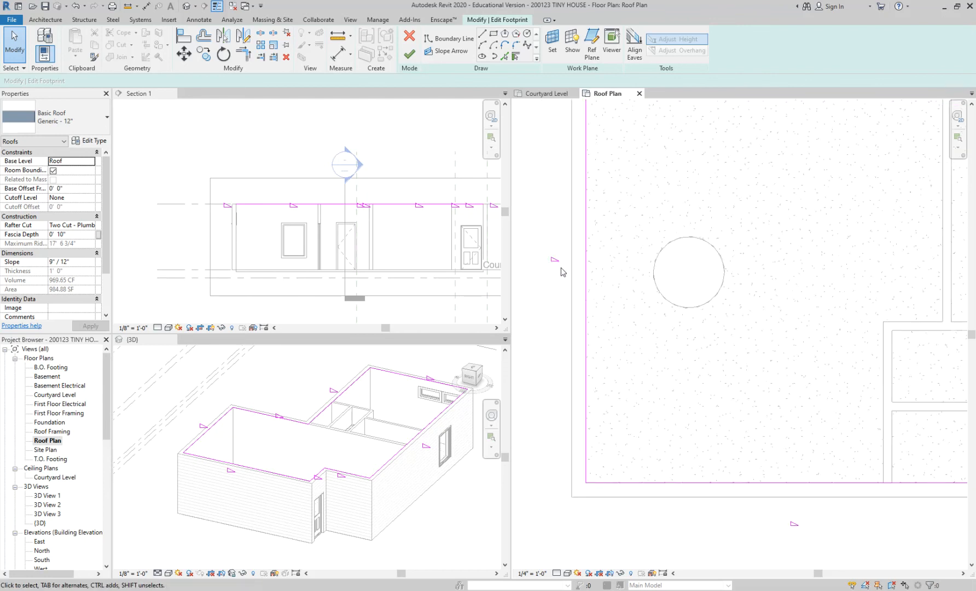
scroll(558, 298, "down", 1)
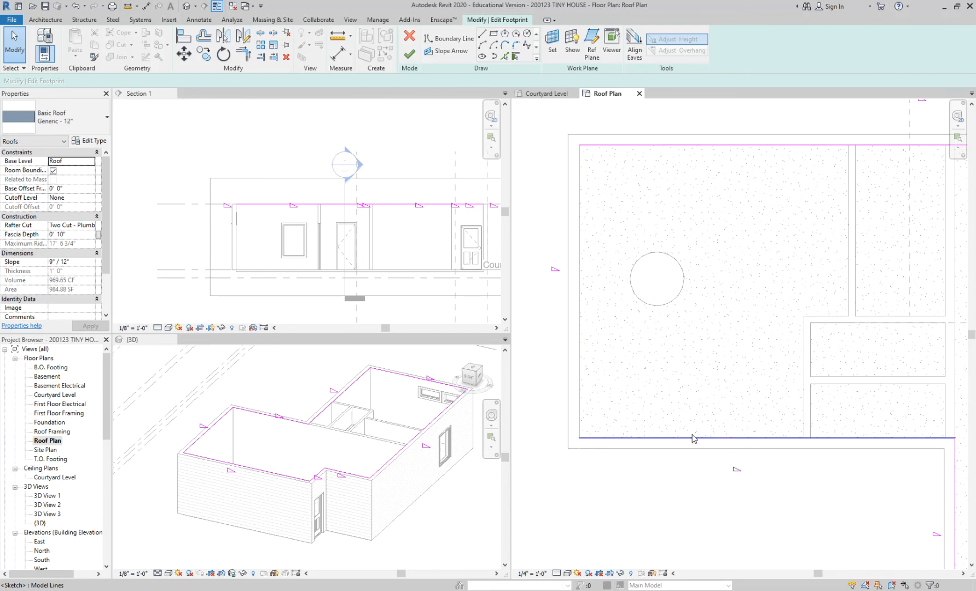
left_click(580, 345)
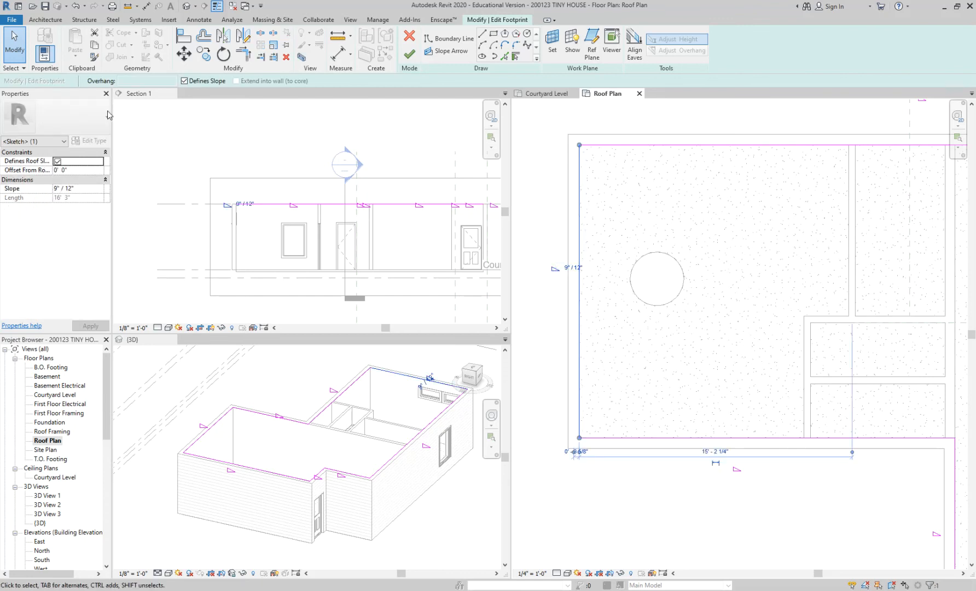
left_click(545, 502)
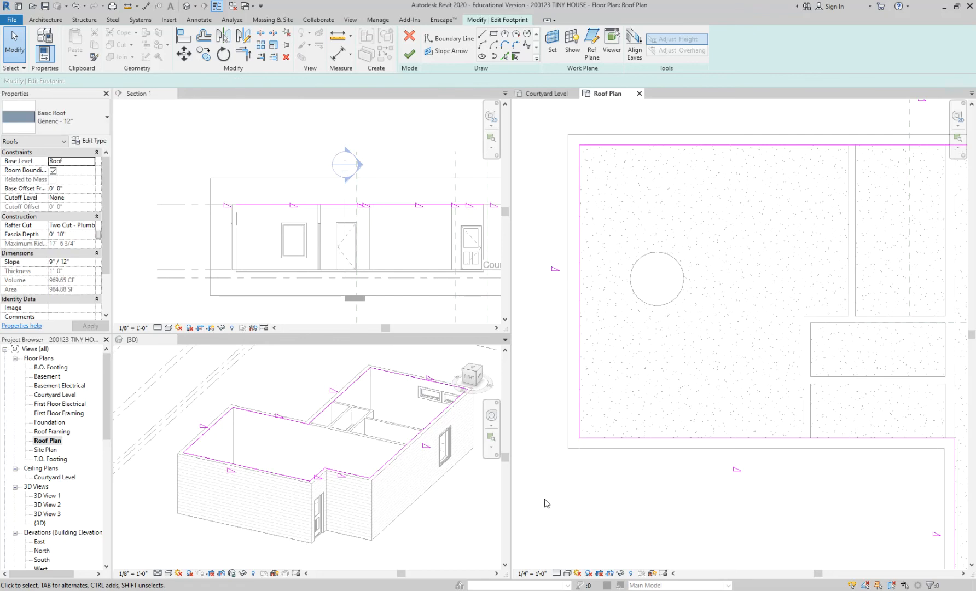
scroll(538, 469, "down", 2)
middle_click_drag(590, 484, 575, 420)
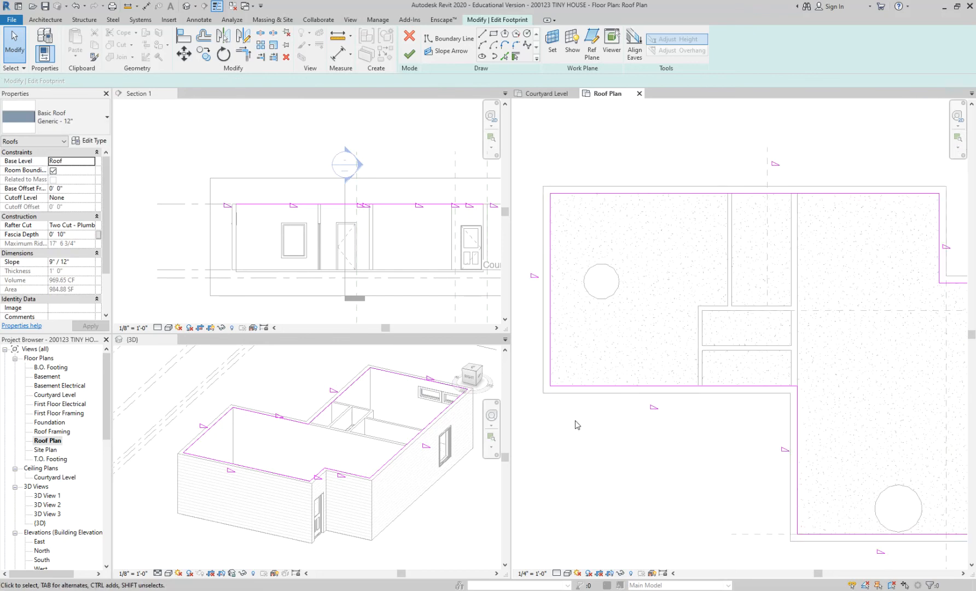
scroll(563, 286, "up", 2)
left_click(409, 53)
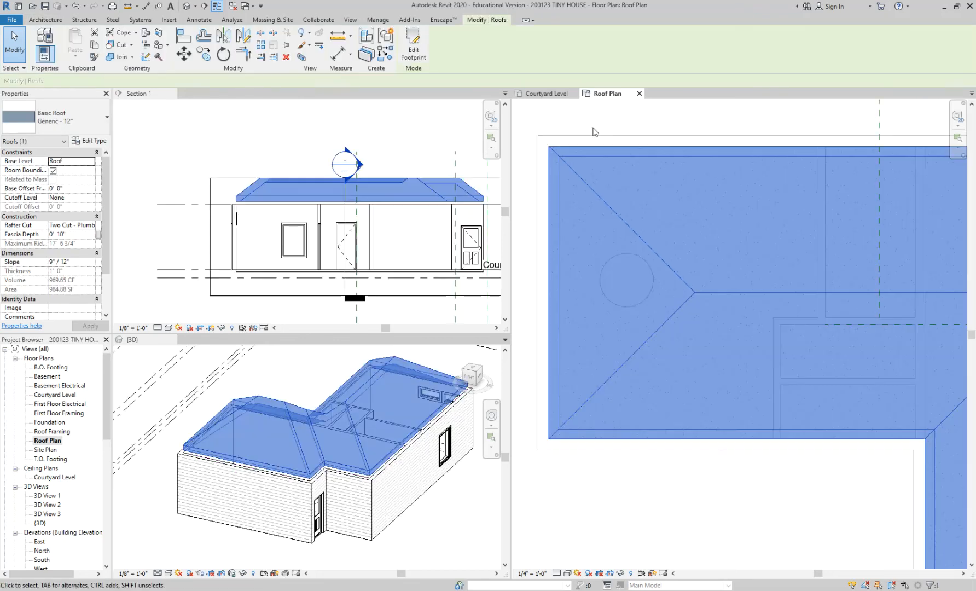
left_click(695, 532)
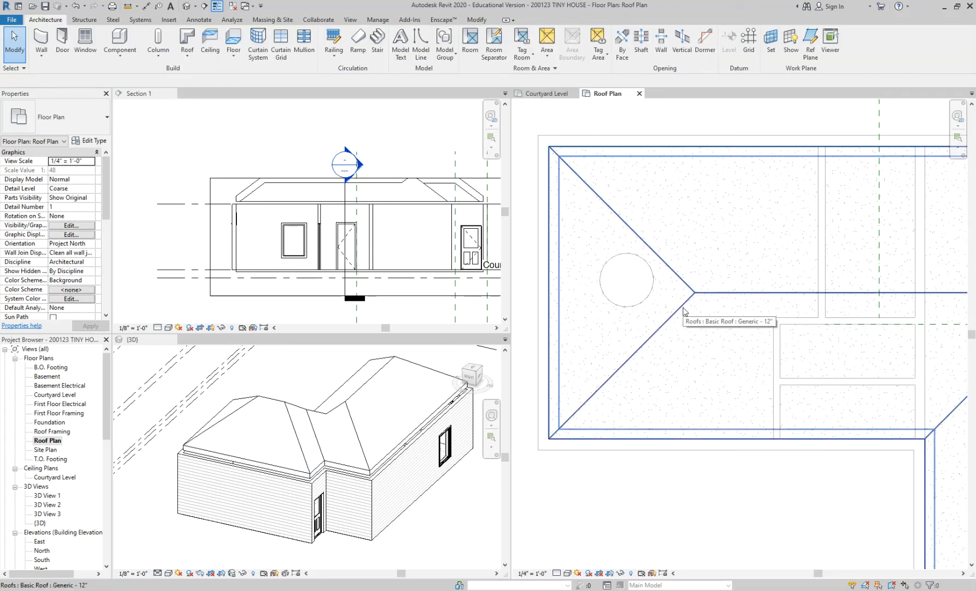
Enter the roof's footprint sketch for editing and check the slope properties of its west boundary line.
left_click(683, 311)
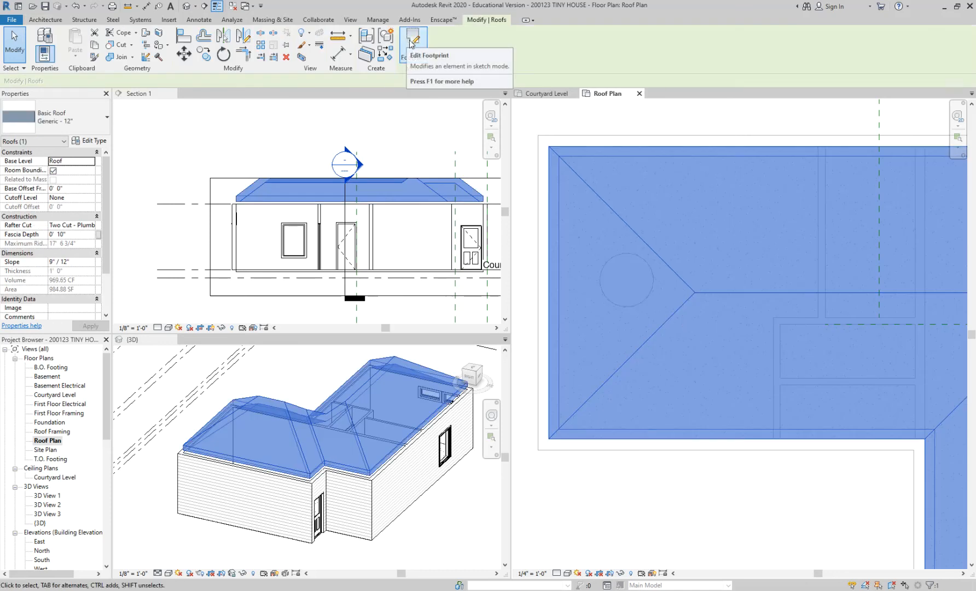
key("Escape")
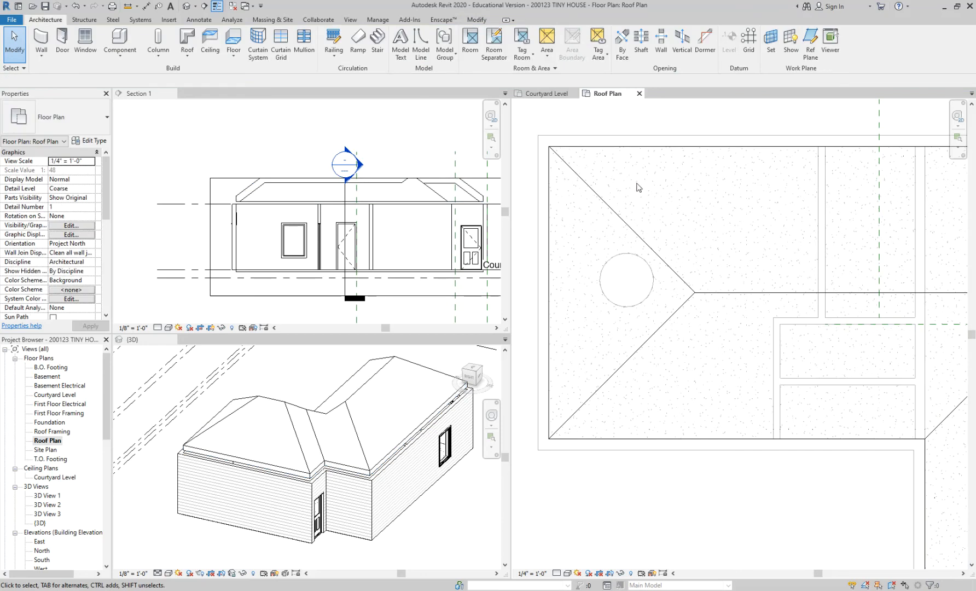
double_click(602, 201)
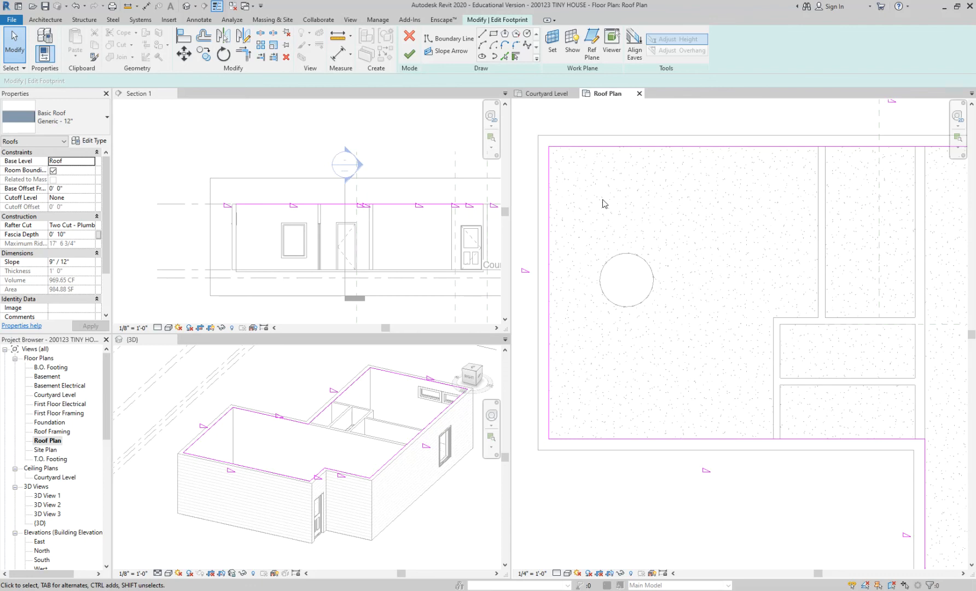
middle_click_drag(528, 281, 538, 279)
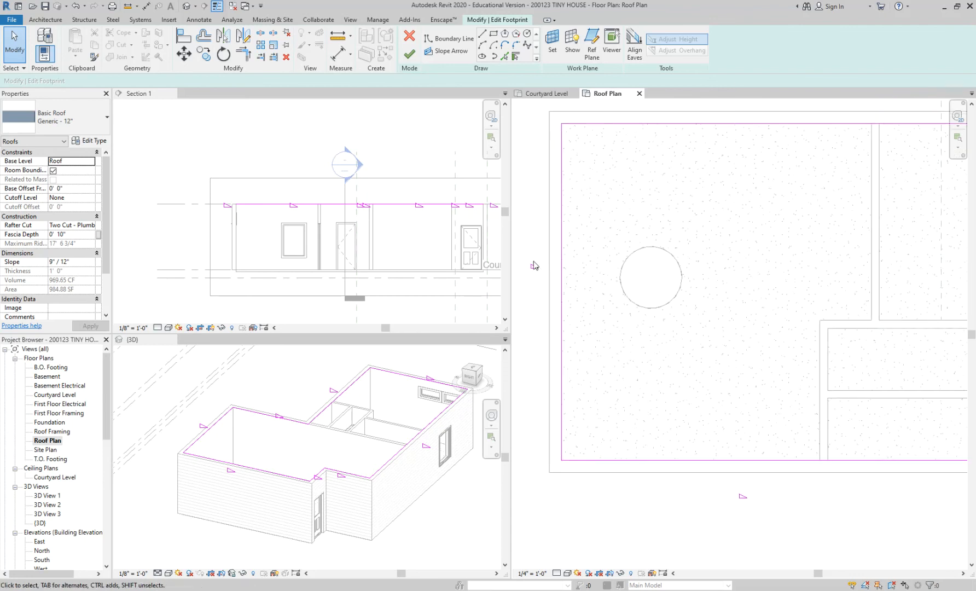
left_click(562, 258)
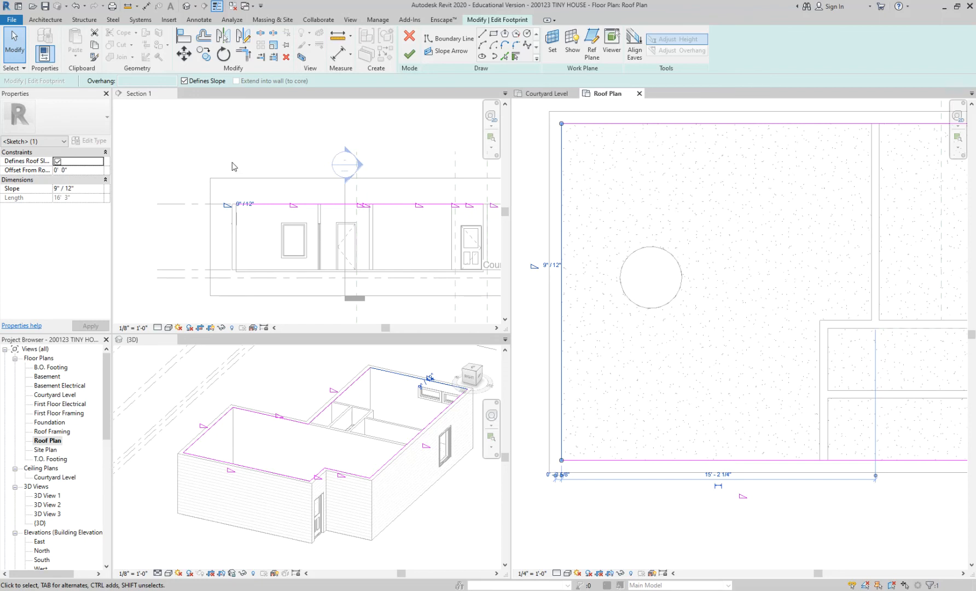
left_click(535, 181)
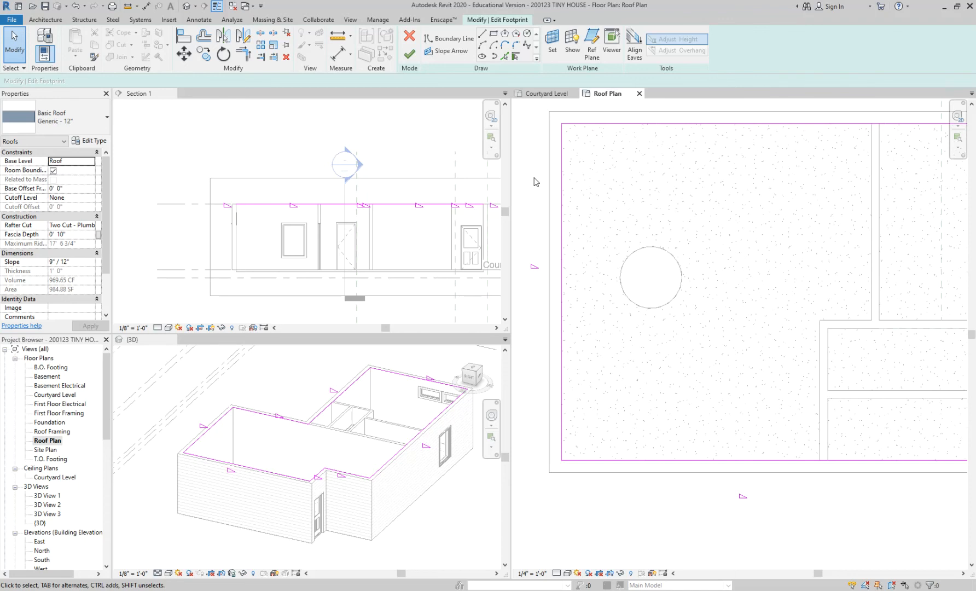
Select the whole chain of roof boundary lines, review their shared slope properties, and clear the selection.
scroll(577, 199, "down", 2)
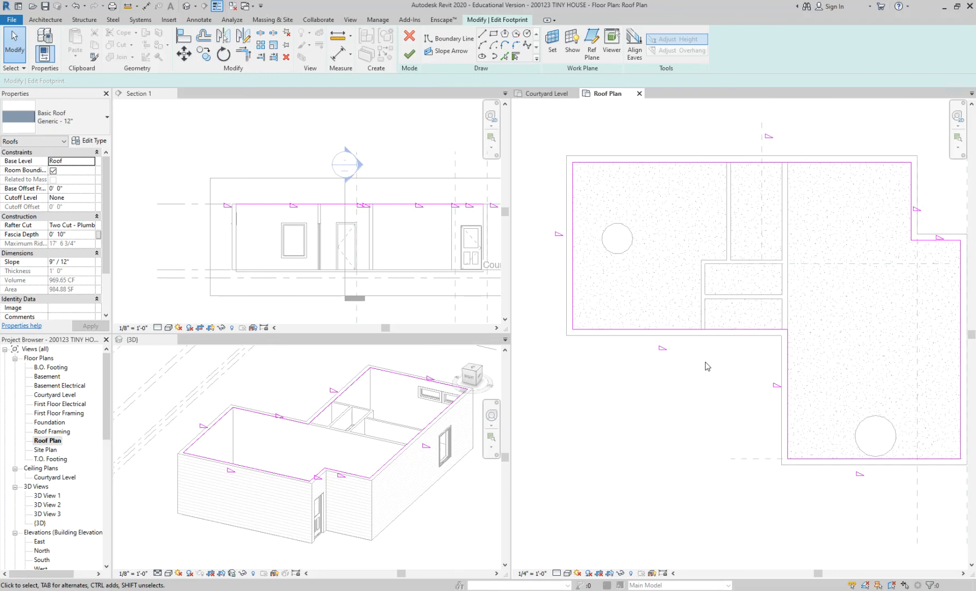
key("Tab")
left_click(573, 226)
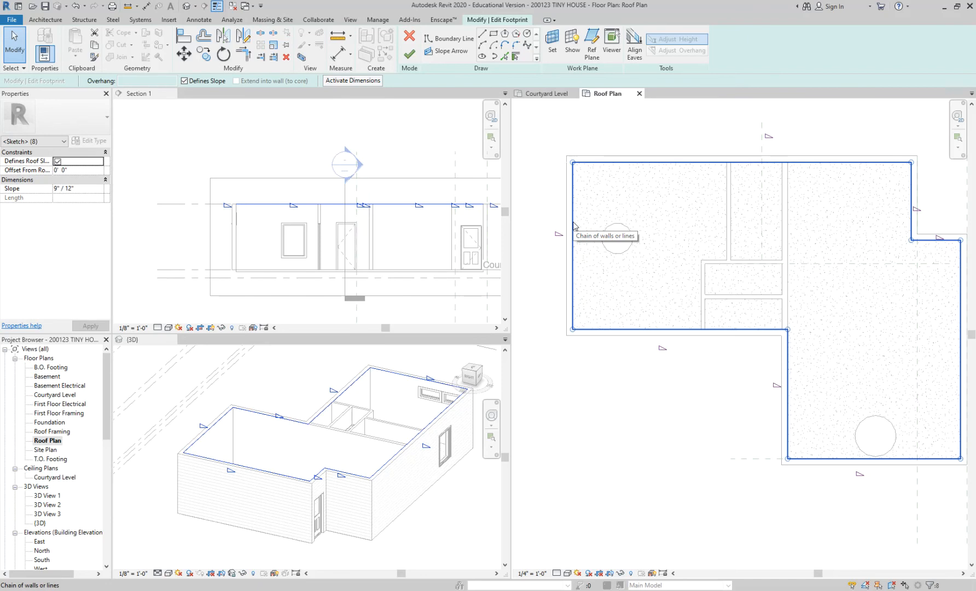
key("Escape")
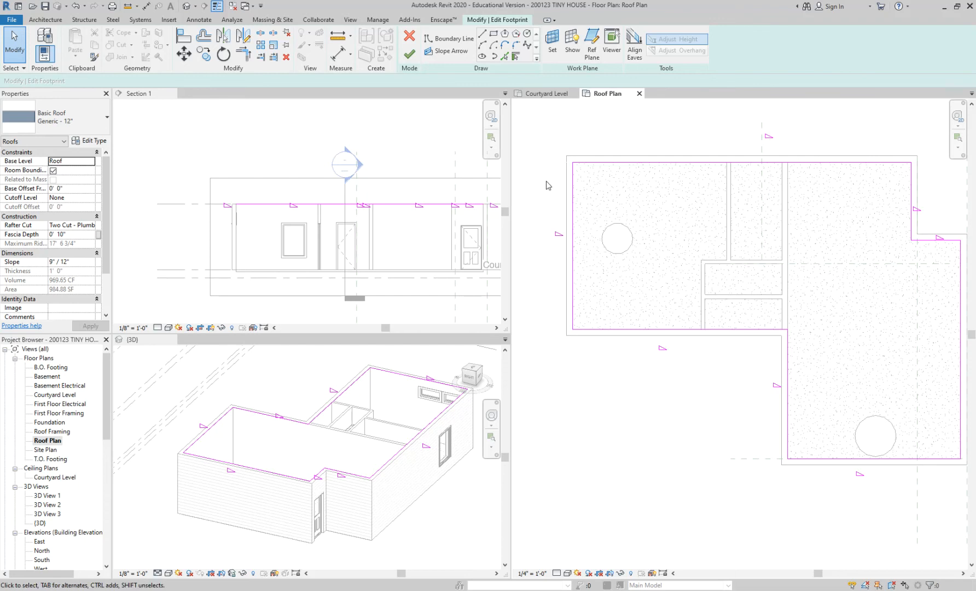
key("Tab")
left_click(573, 188)
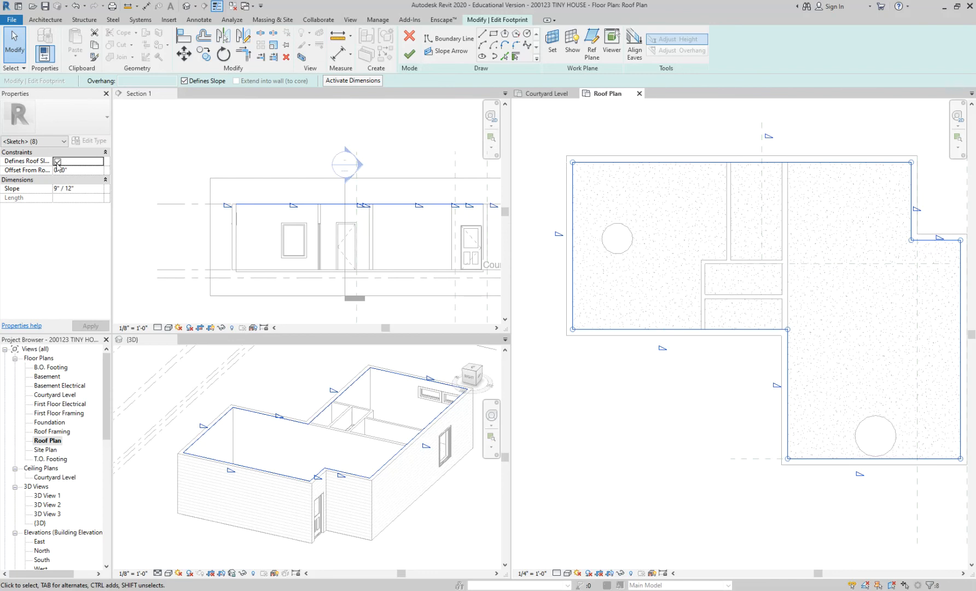
left_click(552, 460)
Turn off Defines Roof Slope for the west boundary line of the footprint.
left_click(572, 304)
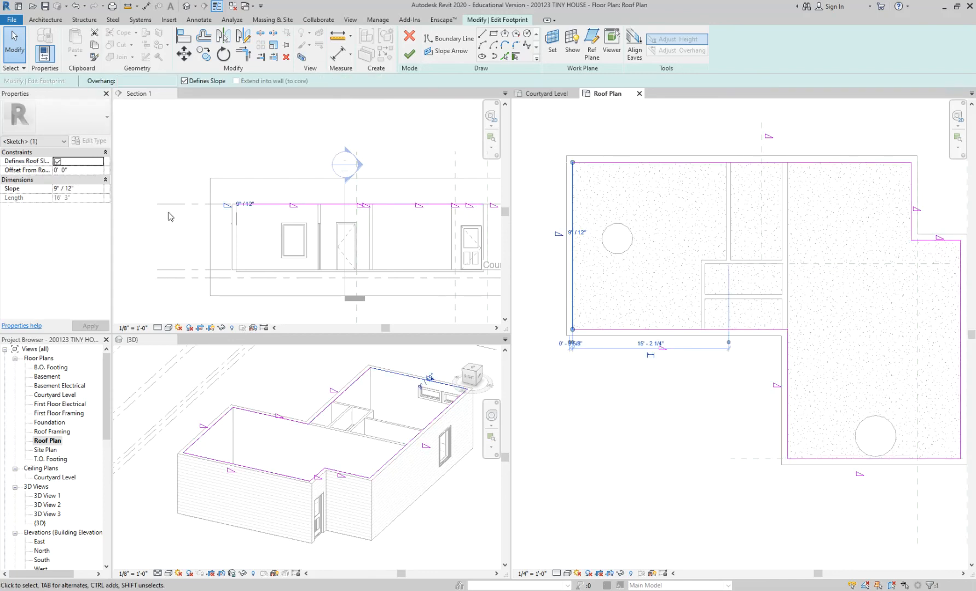
left_click(57, 161)
left_click(599, 449)
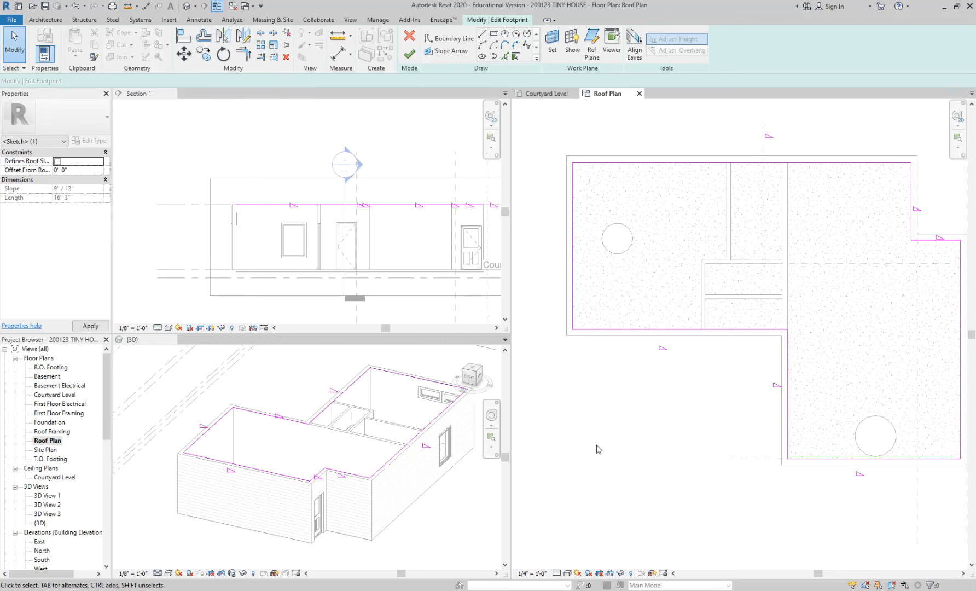
Select the whole chain of roof boundary lines and turn off Defines Roof Slope for all of them.
key("Tab")
left_click(574, 242)
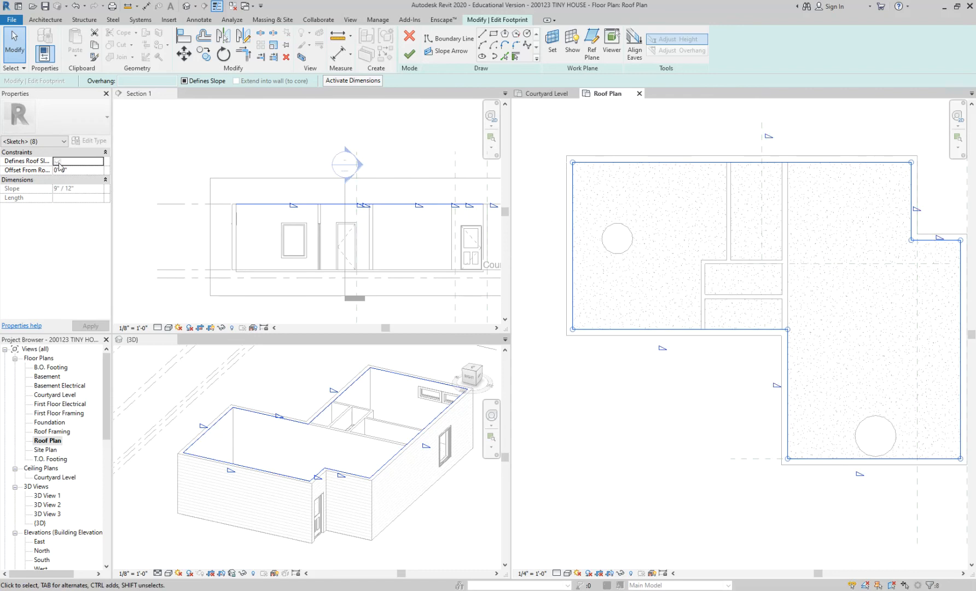
left_click(58, 162)
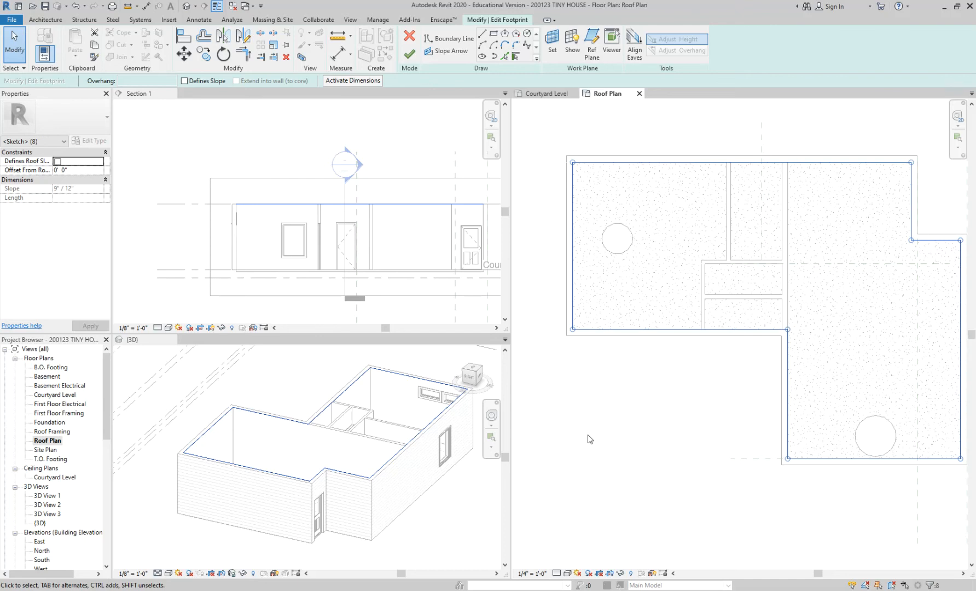
Check the slope setting on the chained roof boundary and finish the footprint sketch to create the flat roof.
scroll(602, 430, "down", 2)
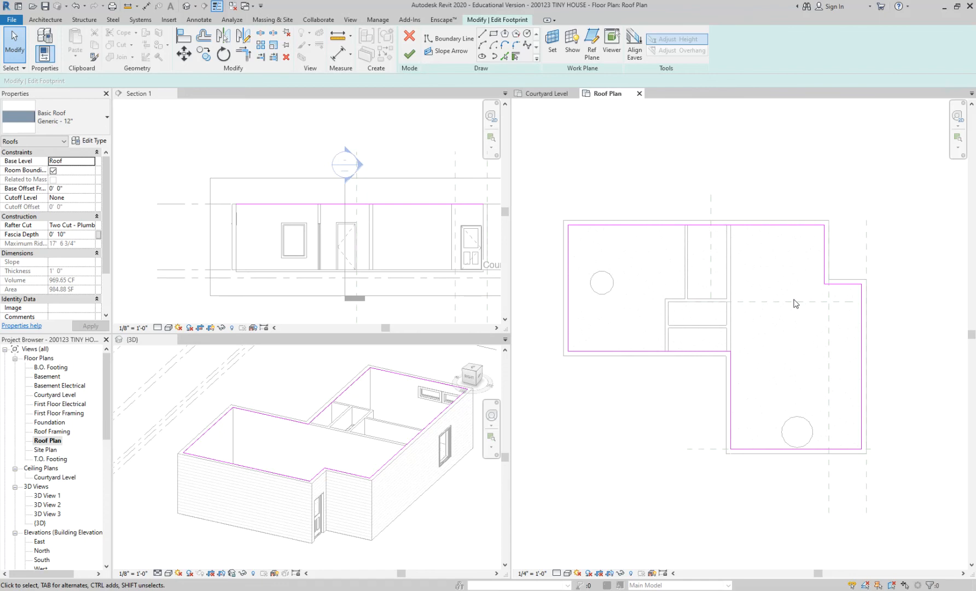
key("Tab")
left_click(611, 224)
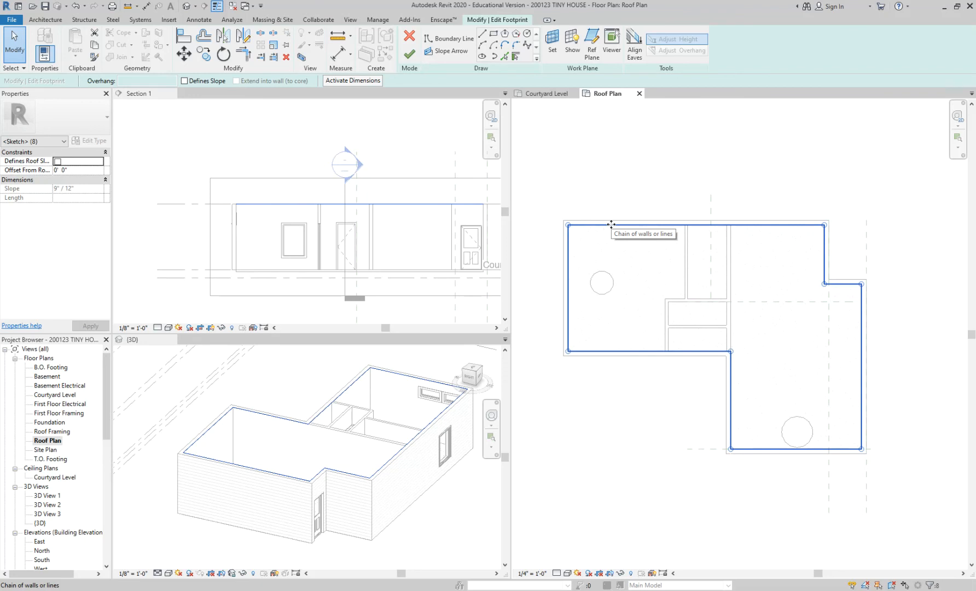
scroll(608, 407, "up", 1)
left_click(607, 406)
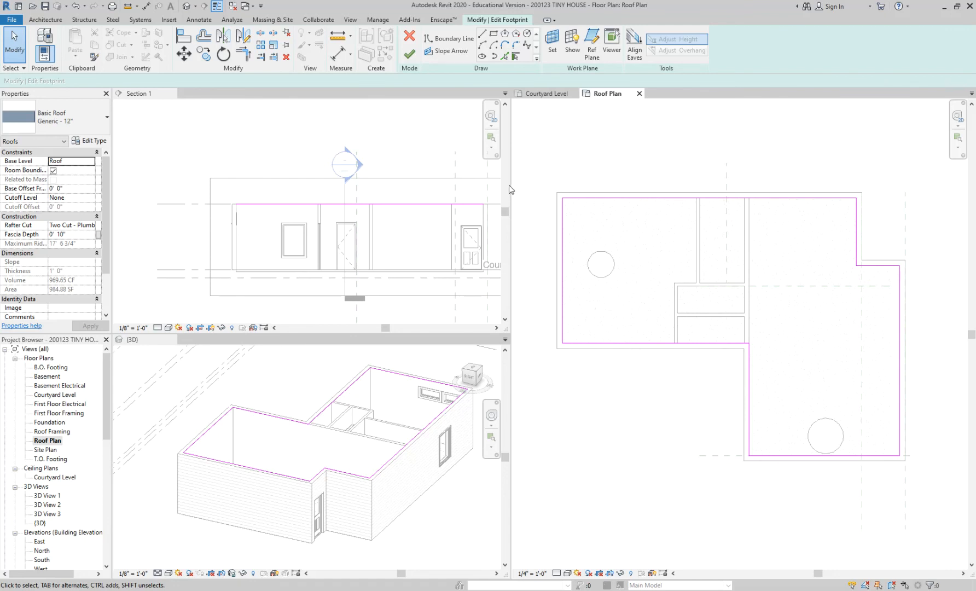
left_click(409, 54)
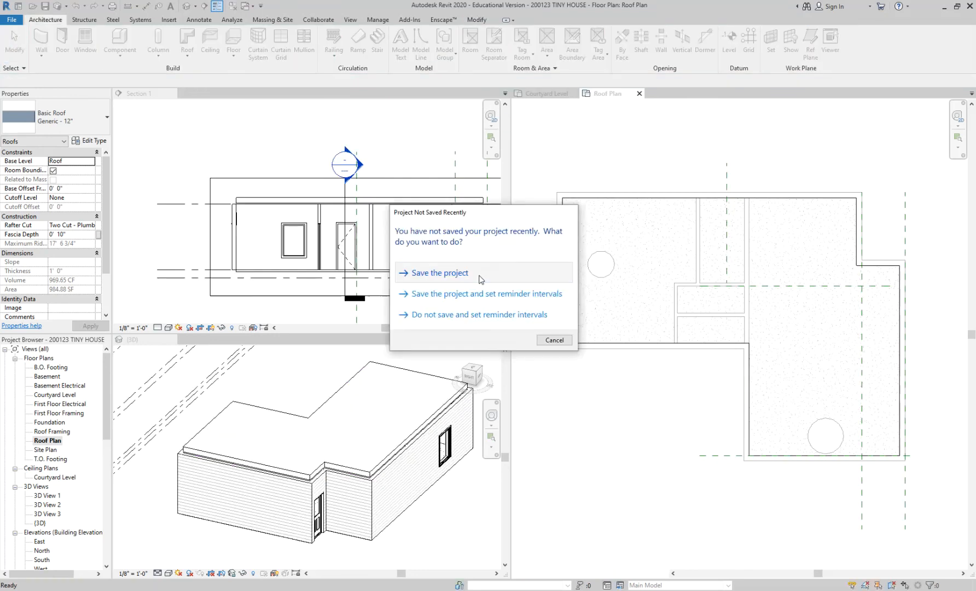
Save the project and clear the roof selection.
left_click(480, 279)
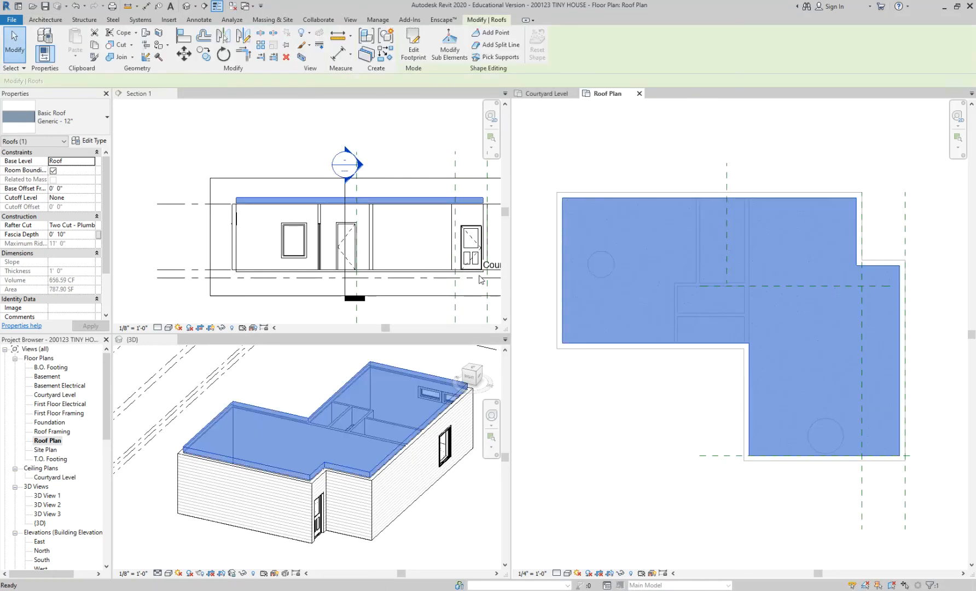
left_click(627, 460)
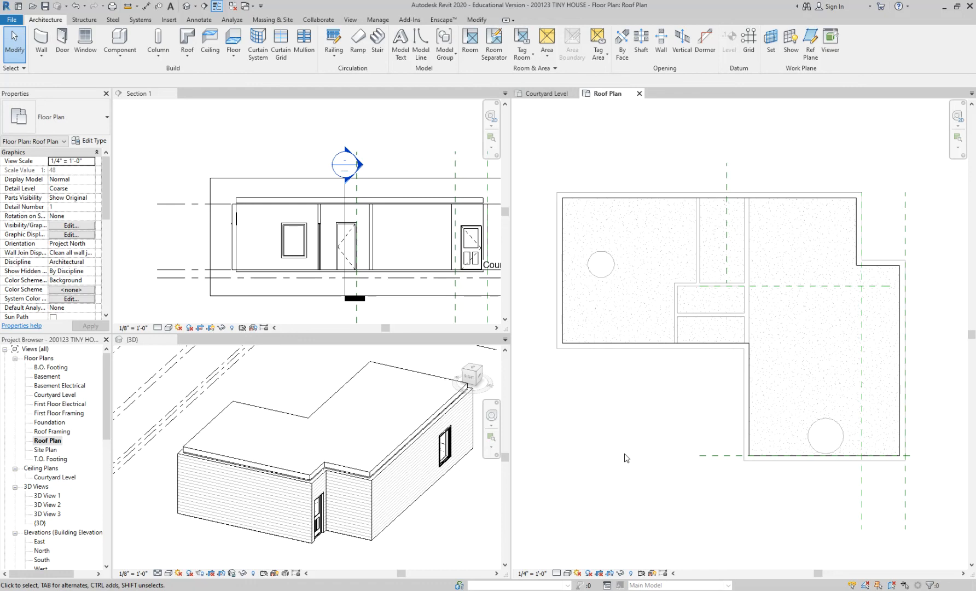
Try to align the roof's underside with the top of the exterior wall in Section 1.
scroll(235, 203, "up", 4)
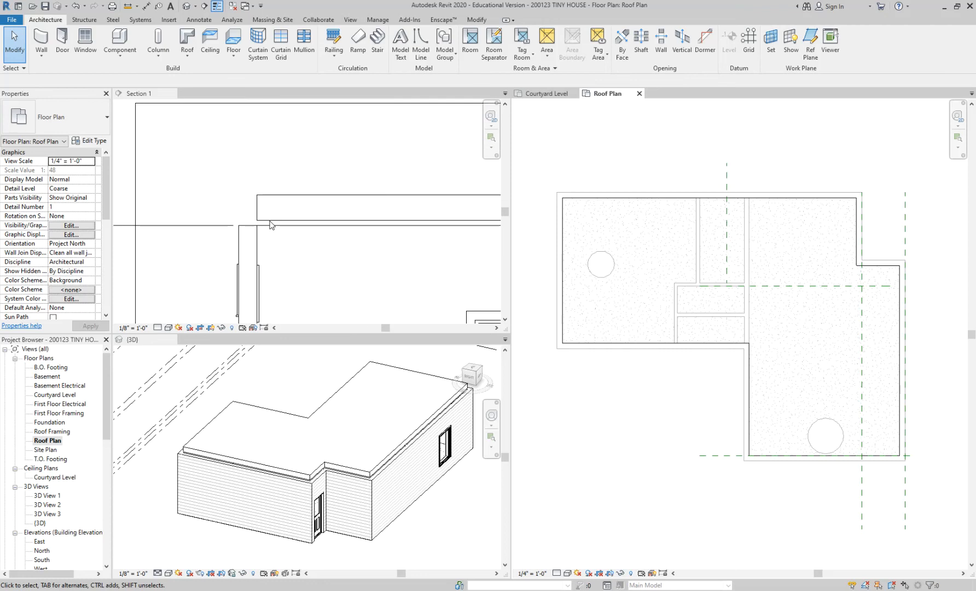
left_click(243, 203)
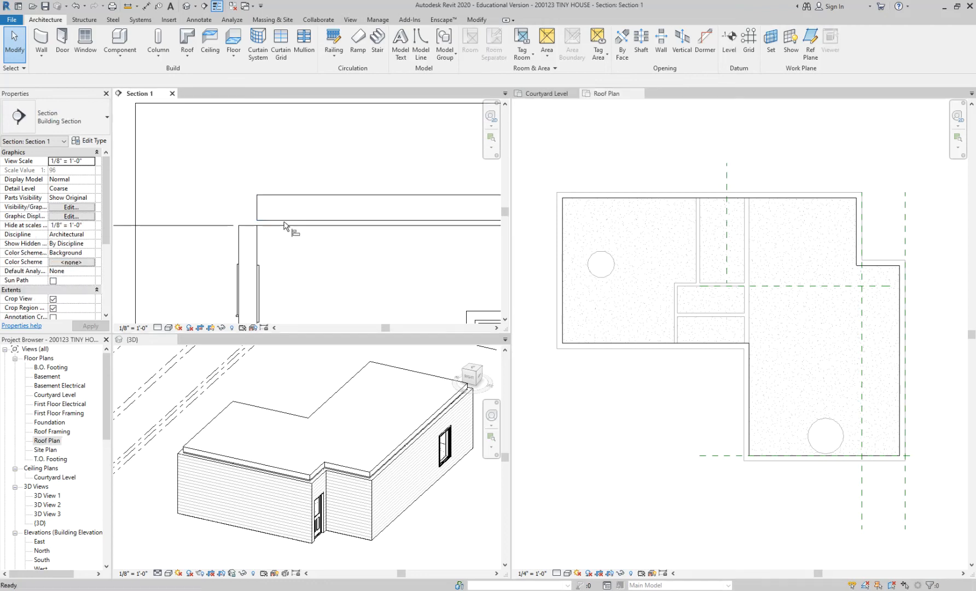
key("a")
key("l")
left_click(285, 225)
left_click(282, 220)
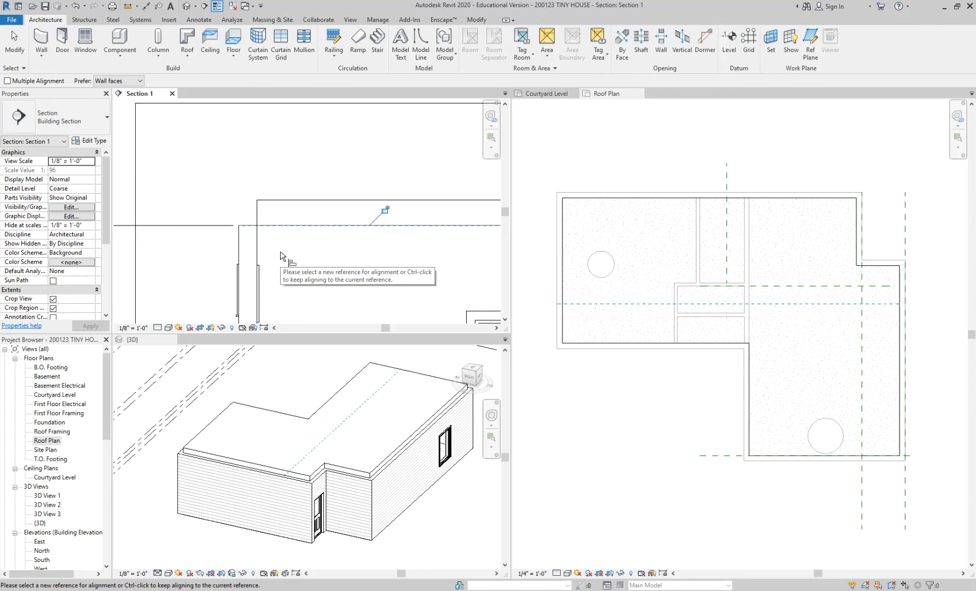
key("Escape")
key("Escape")
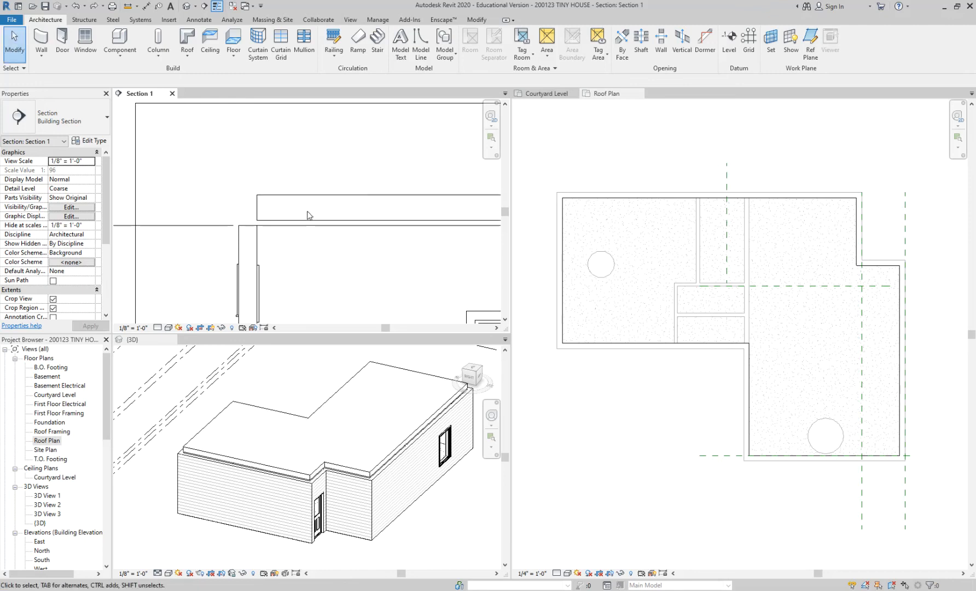
Reopen the roof's footprint sketch and turn on Defines Roof Slope for the north boundary line.
left_click(308, 215)
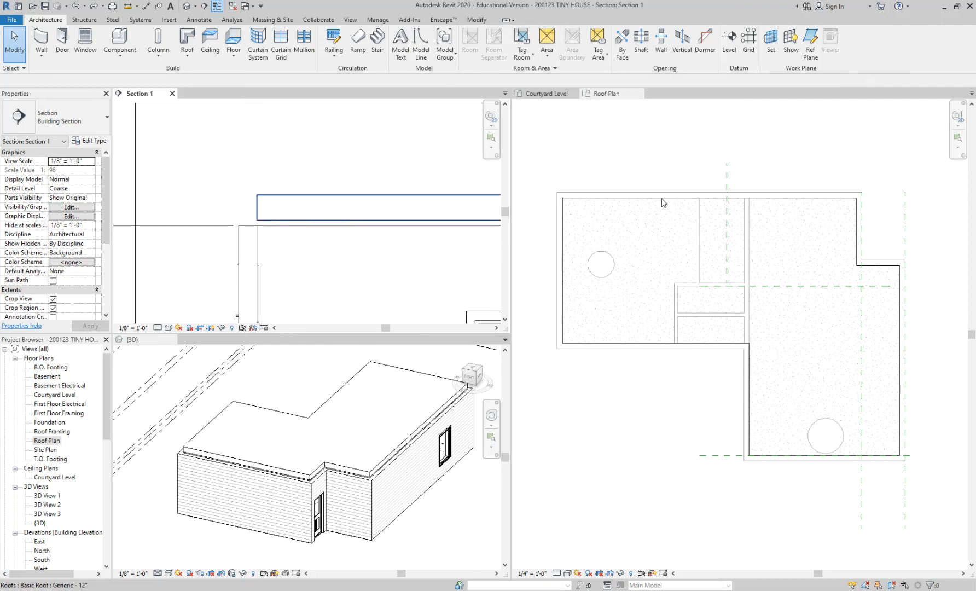
left_click(663, 202)
left_click(662, 203)
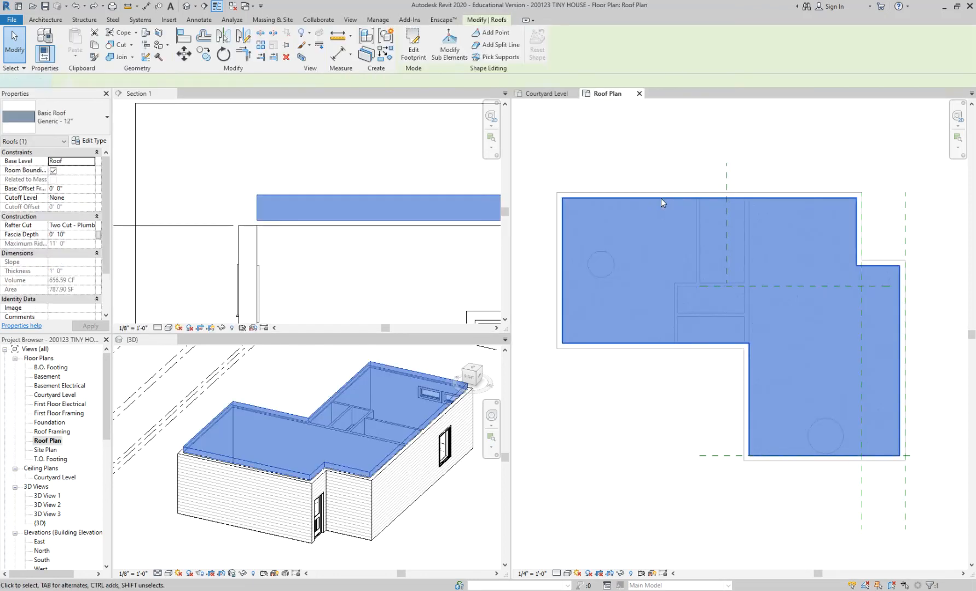
double_click(661, 199)
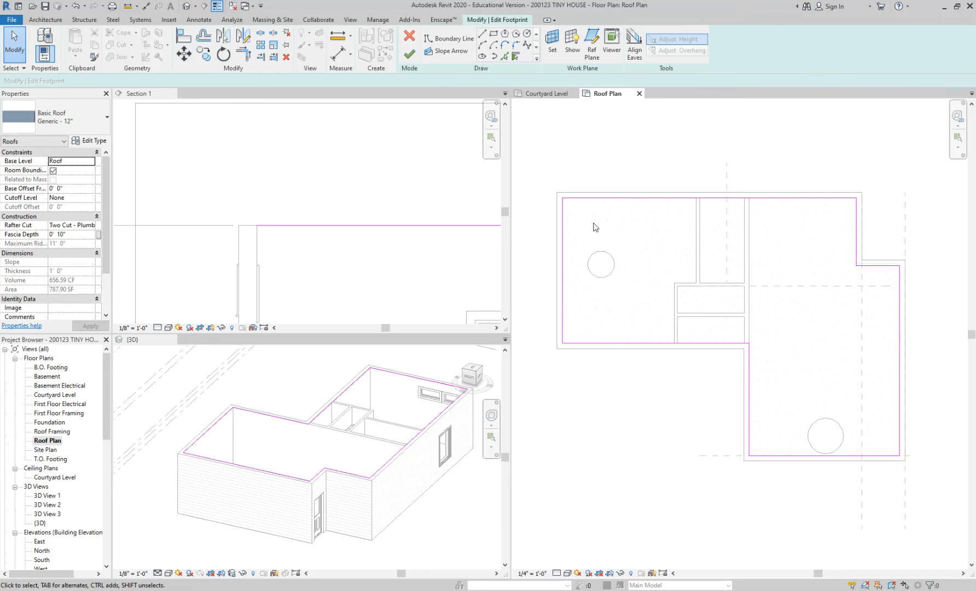
left_click(571, 198)
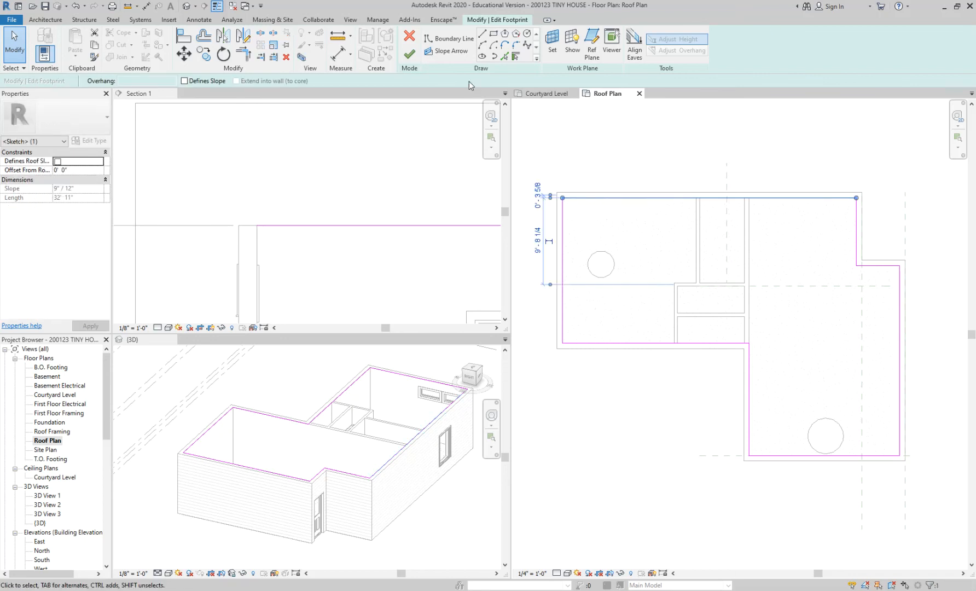
left_click(59, 161)
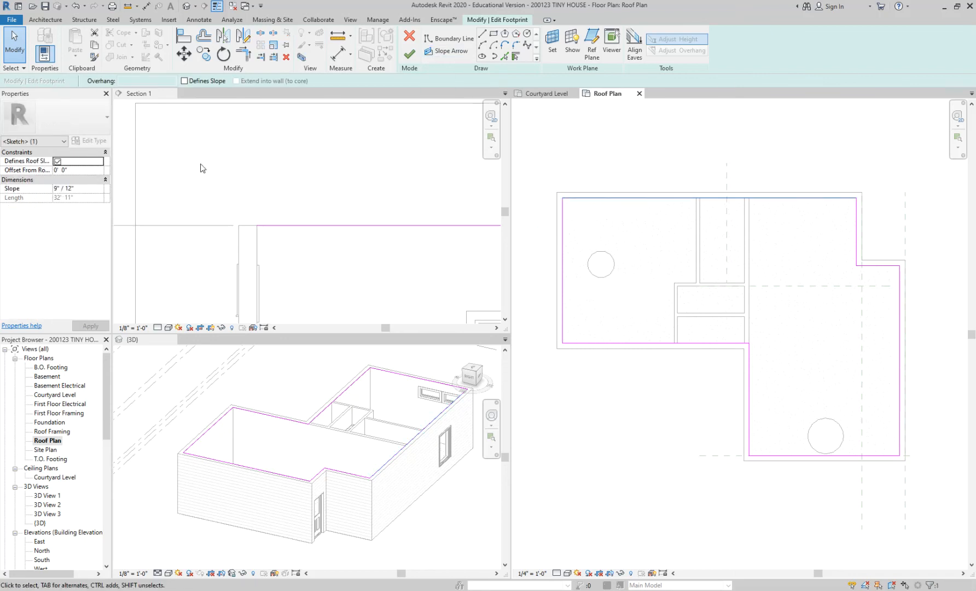
left_click(682, 173)
Check the north boundary line's slope settings, finish the footprint sketch and view the pitched roof in 3D.
scroll(757, 201, "up", 1)
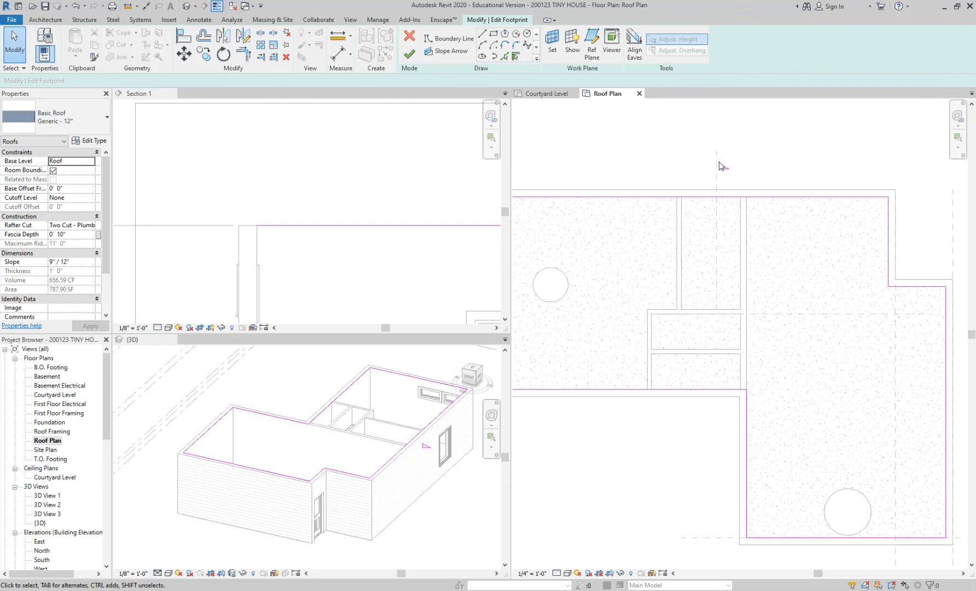
scroll(780, 174, "down", 1)
middle_click_drag(779, 173, 827, 176)
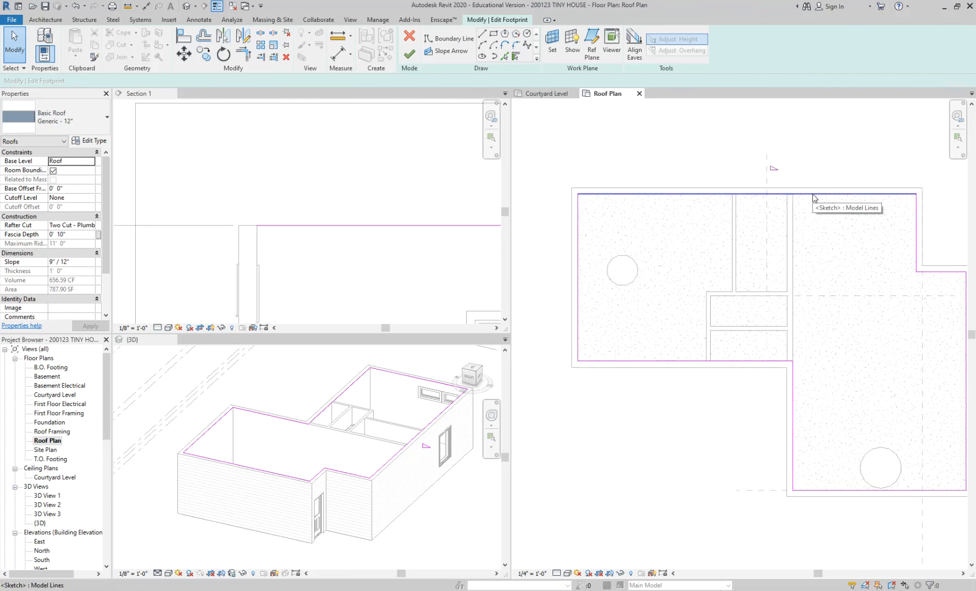
left_click(813, 195)
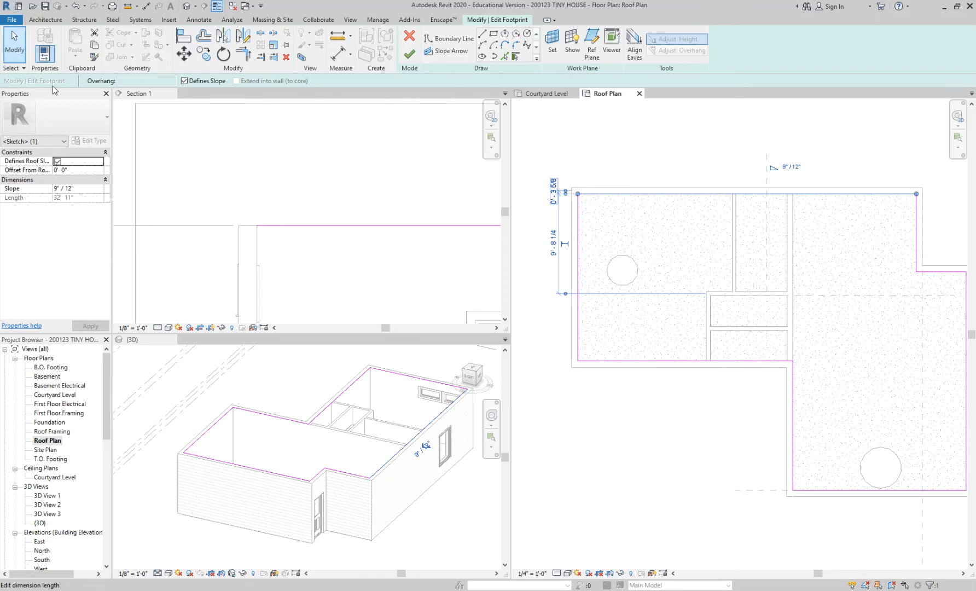
left_click(409, 53)
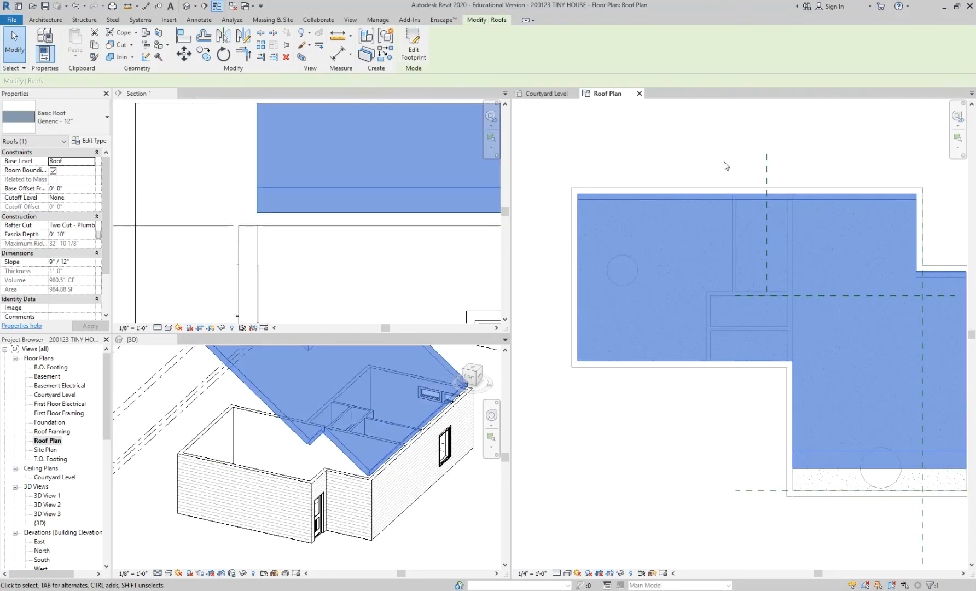
left_click(736, 162)
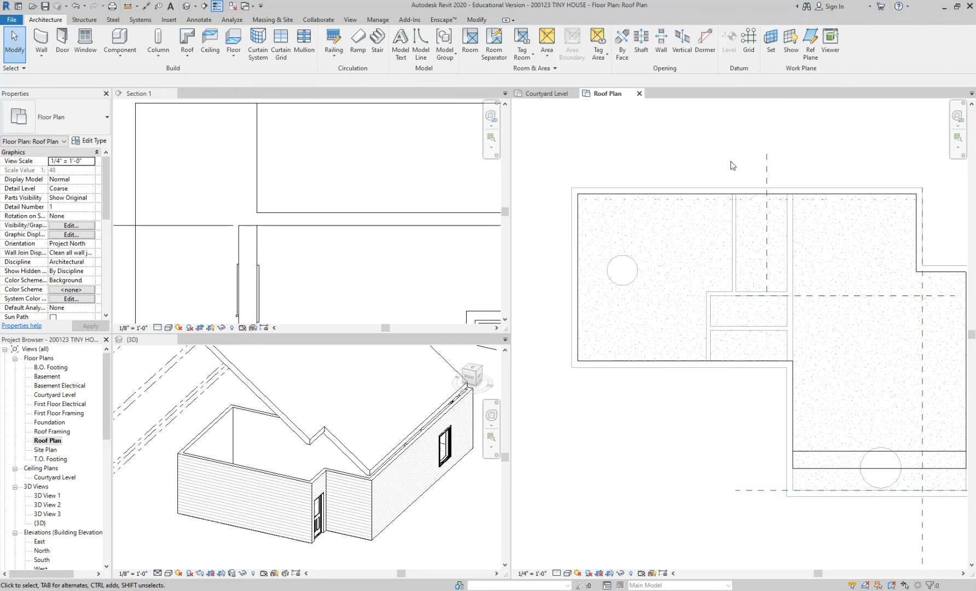
scroll(383, 457, "down", 3)
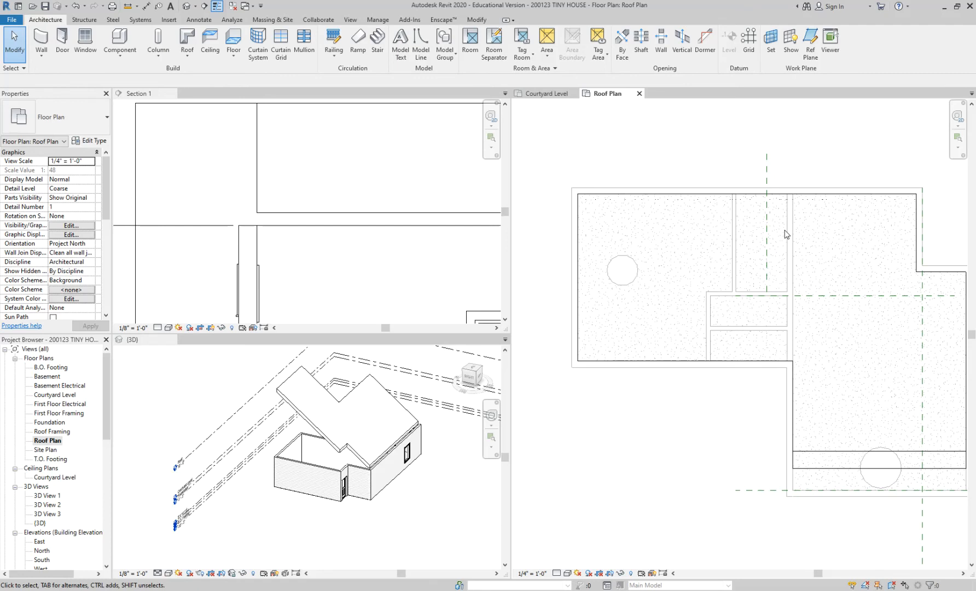
Reopen the footprint sketch, turn off Defines Roof Slope for the north boundary line and finish the sketch.
double_click(786, 234)
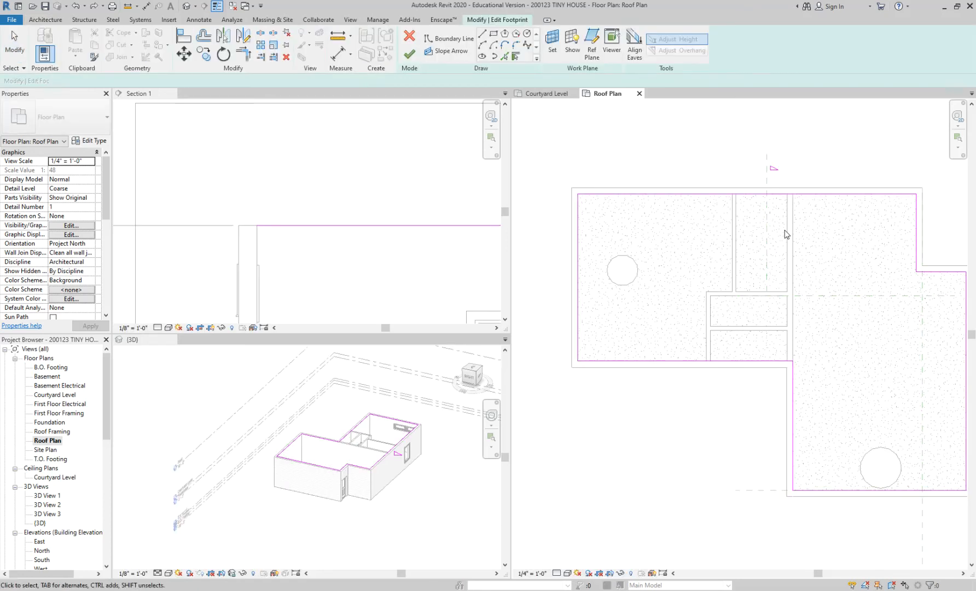
left_click(752, 196)
left_click(61, 162)
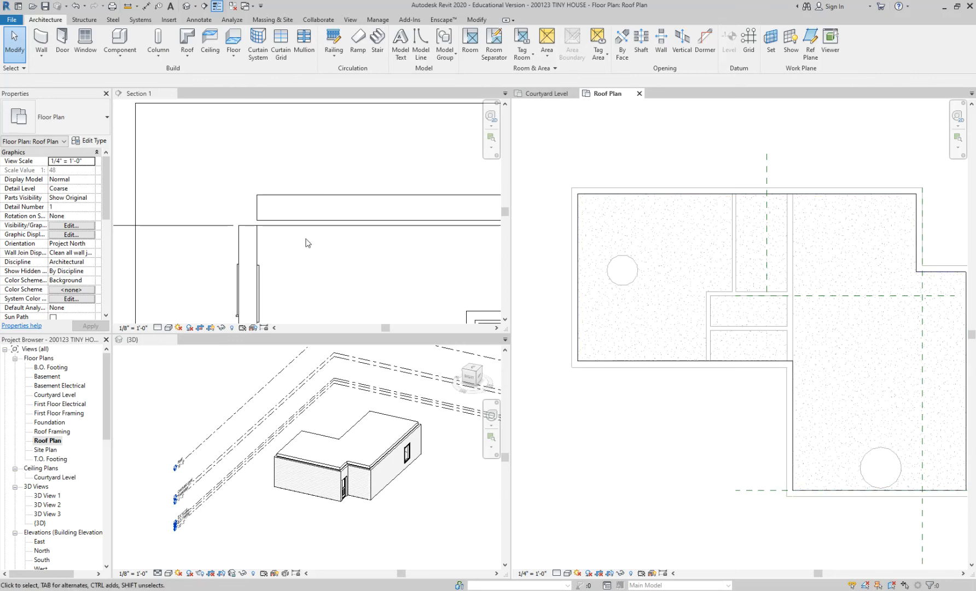
Select the roof in Section 1 and compare its base level and underside with the Roof level line.
left_click(312, 202)
left_click(313, 201)
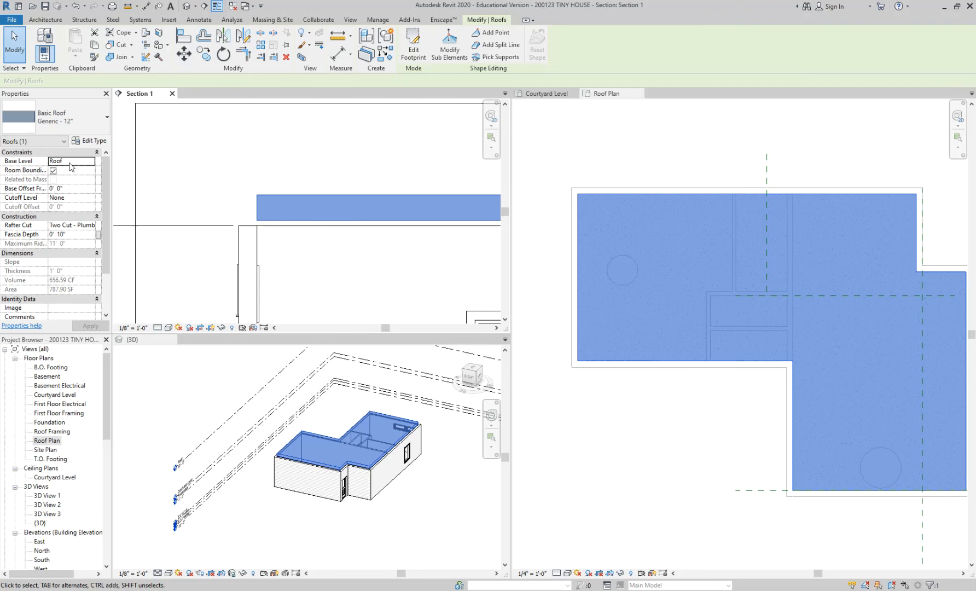
scroll(241, 185, "down", 5)
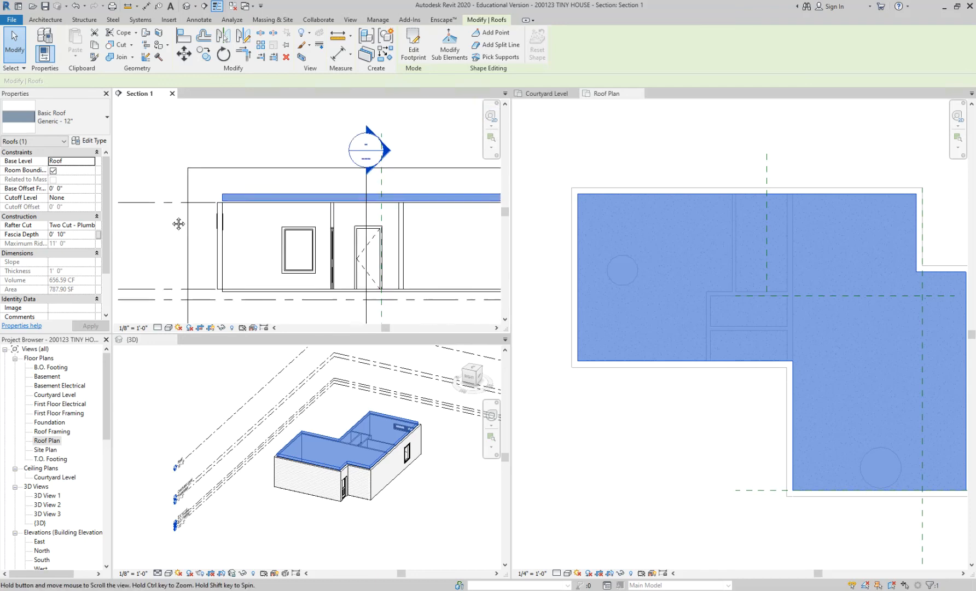
scroll(311, 234, "down", 1)
middle_click_drag(311, 235, 81, 218)
scroll(399, 203, "up", 3)
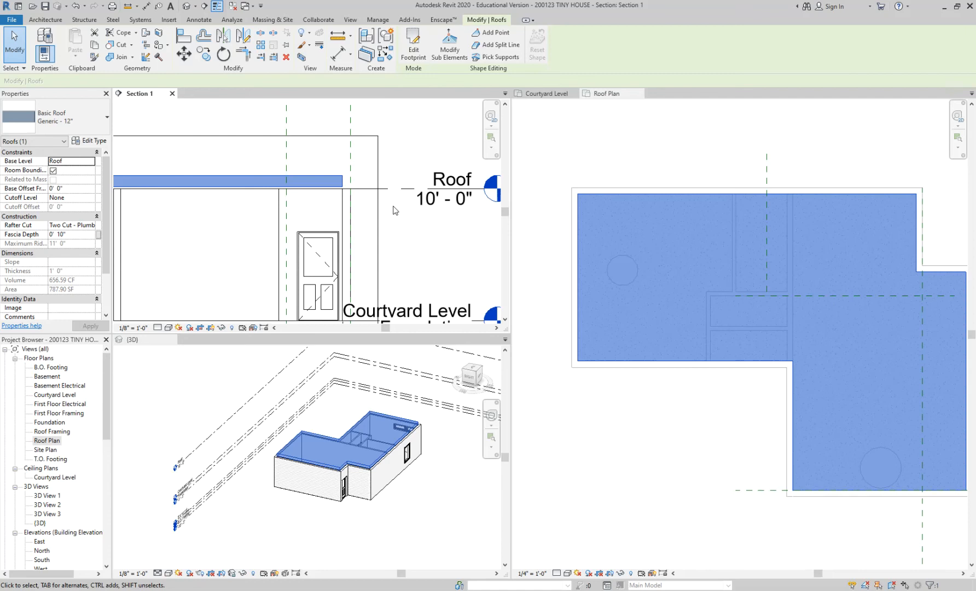
scroll(364, 202, "up", 3)
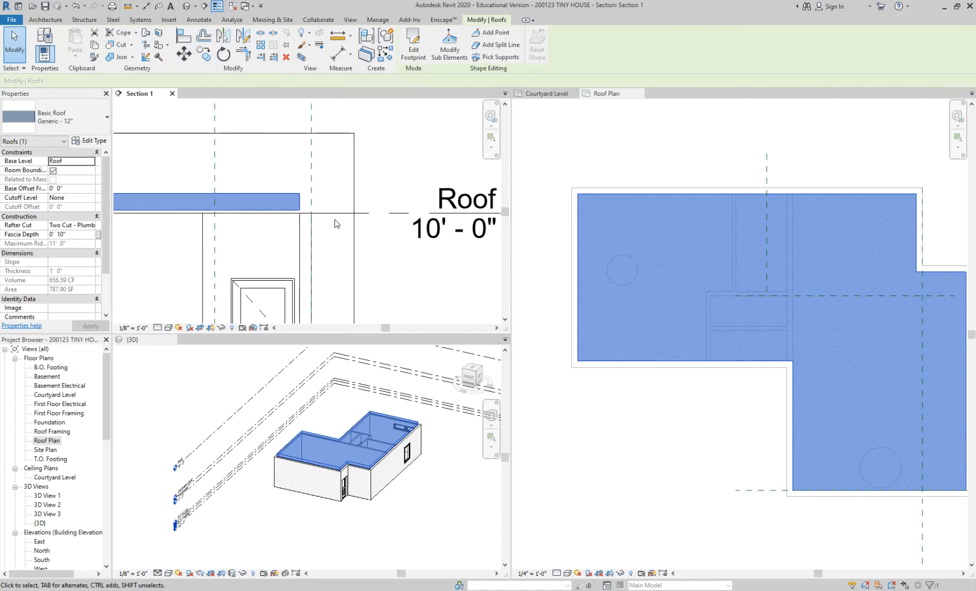
scroll(334, 222, "up", 1)
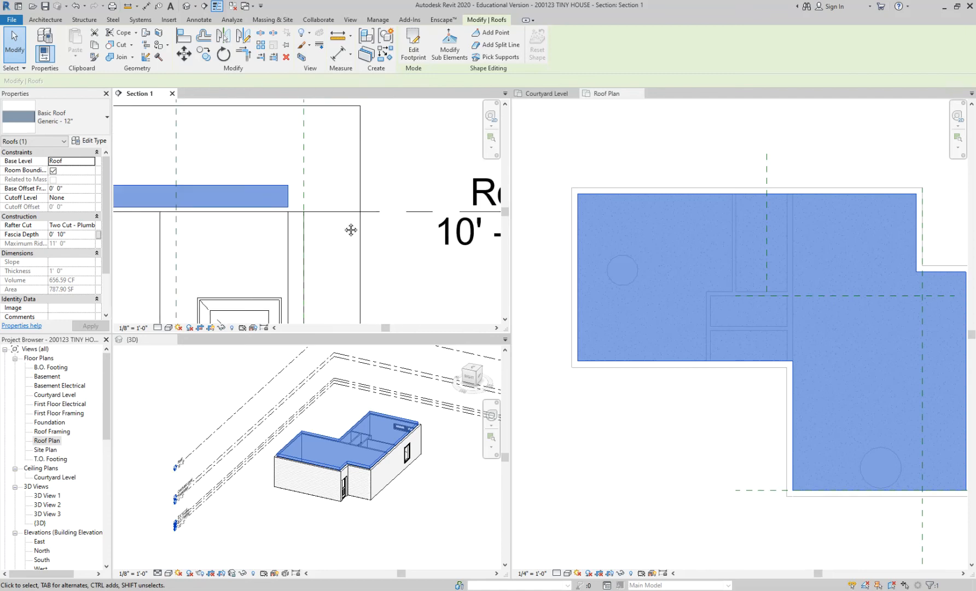
scroll(328, 226, "up", 1)
middle_click_drag(370, 227, 349, 229)
left_click(345, 231)
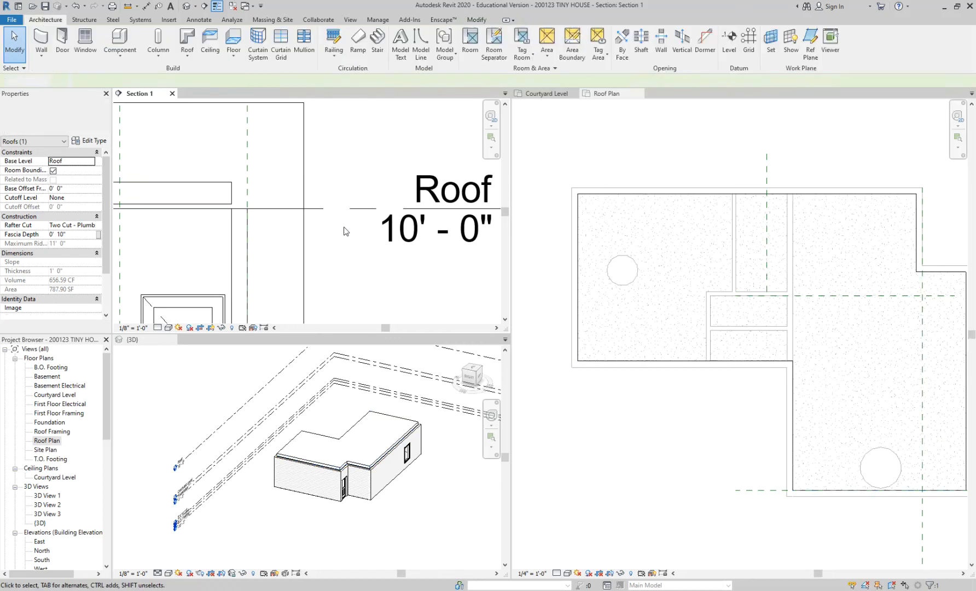
left_click(367, 210)
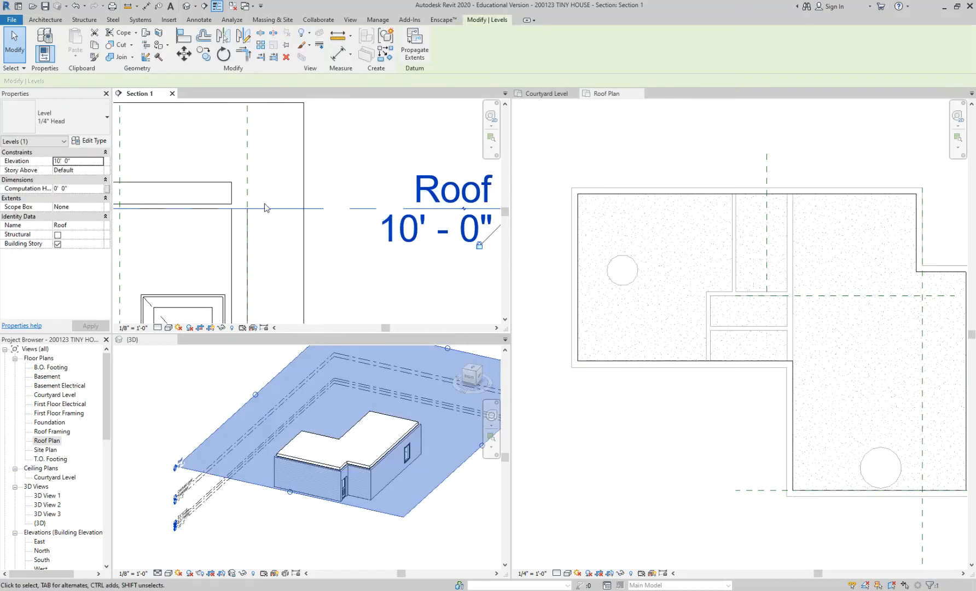
key("Escape")
Try to align the roof's underside with the Roof level line in Section 1, and undo the alignment.
key("a")
key("l")
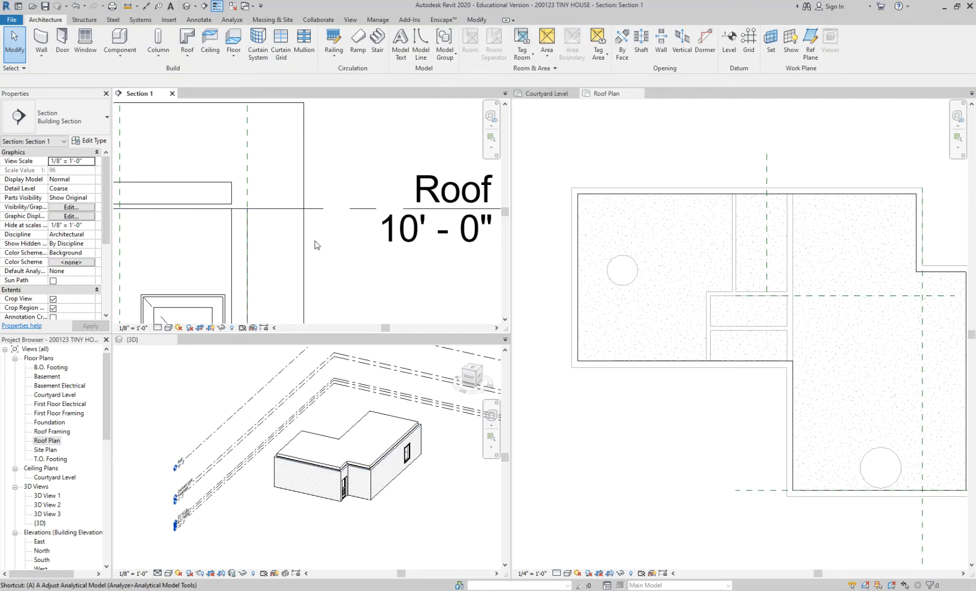
left_click(285, 208)
left_click(228, 206)
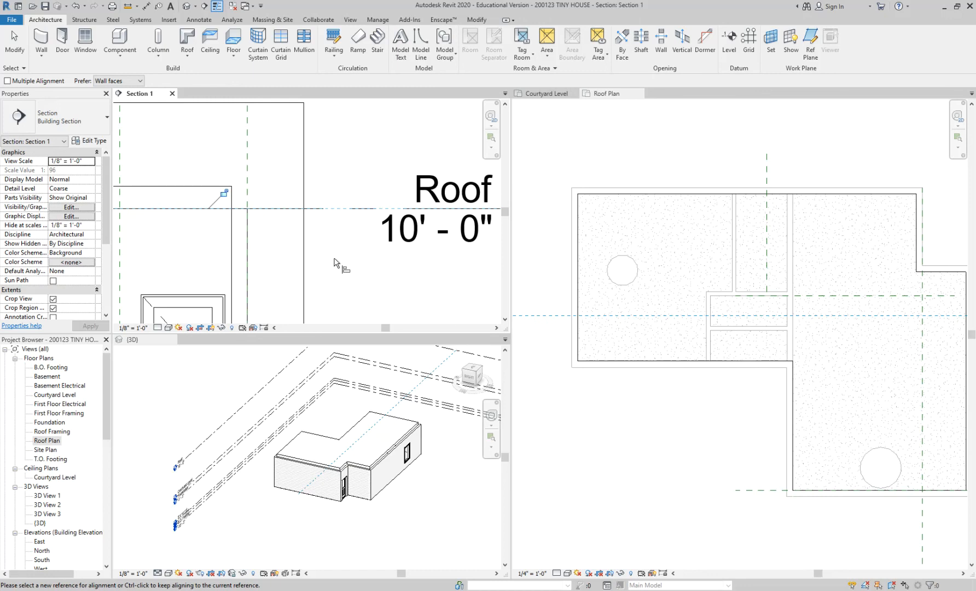
key("ctrl+z")
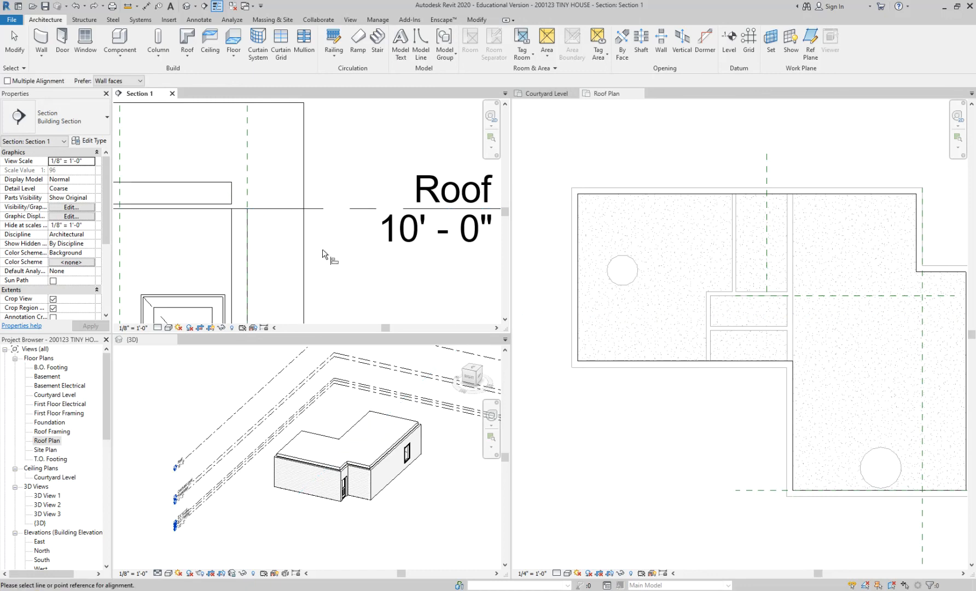
Repeat the alignment of the roof's underside to the Roof level line, undo it and leave the Align command.
key("Escape")
key("a")
key("l")
left_click(288, 209)
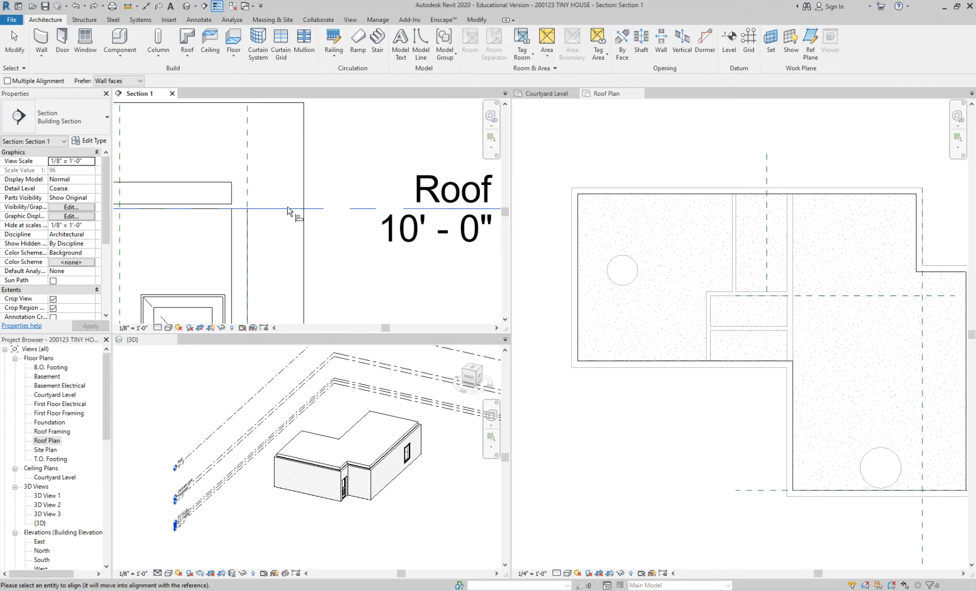
left_click(225, 204)
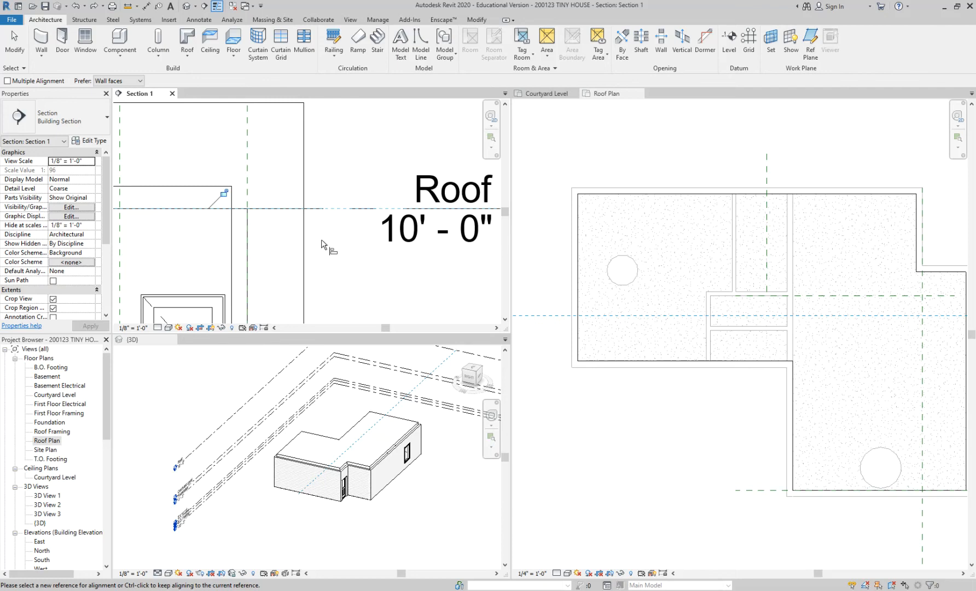
key("Escape")
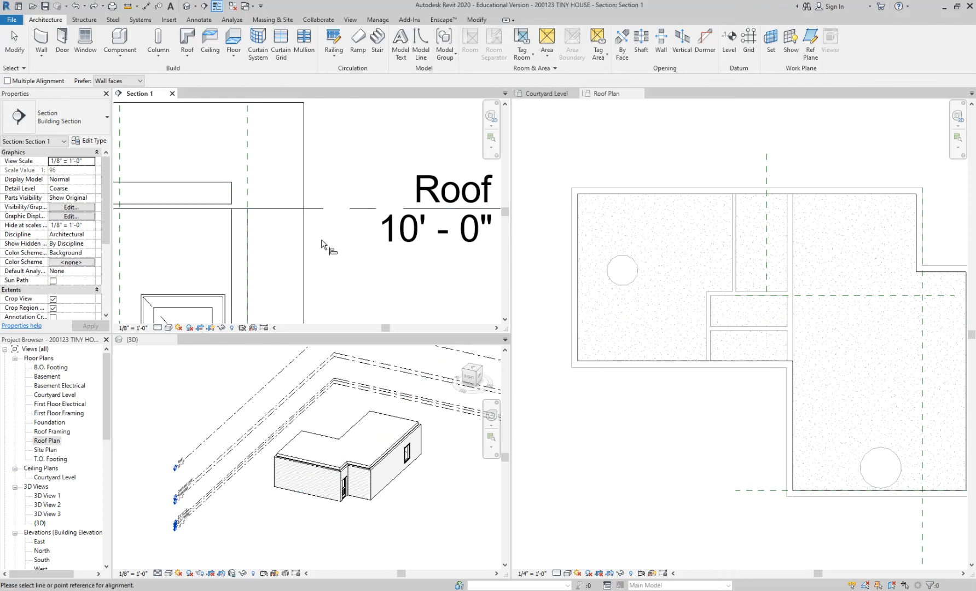
key("Escape")
Align the roof's underside to the Roof level line in Section 1 and leave the Align command.
key("a")
key("l")
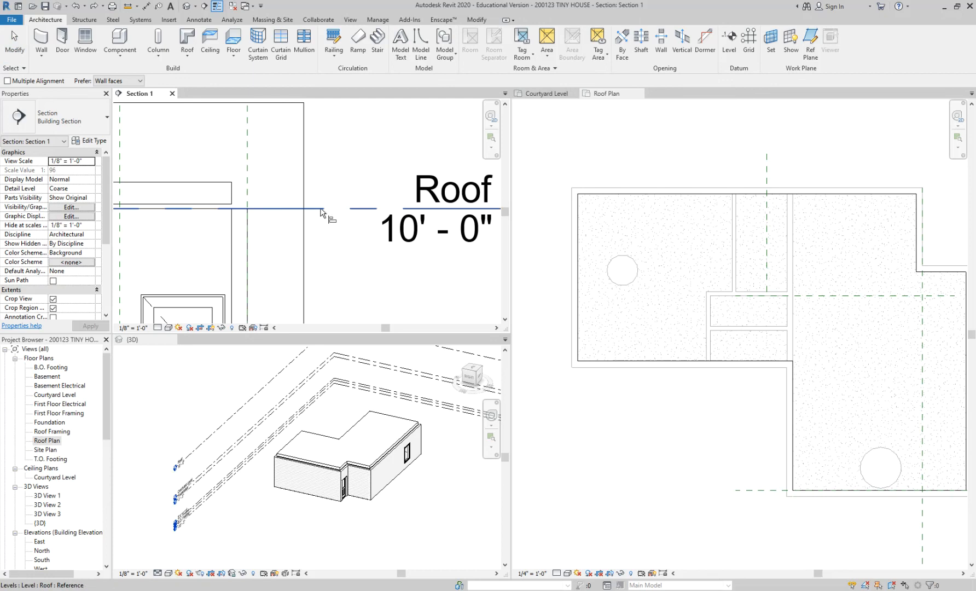
left_click(321, 212)
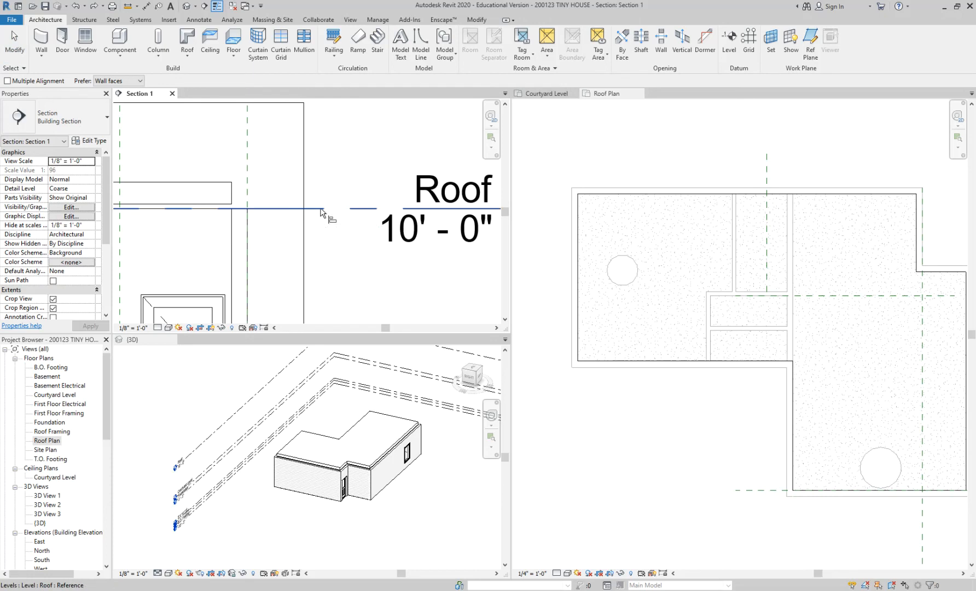
scroll(217, 209, "up", 1)
left_click(218, 204)
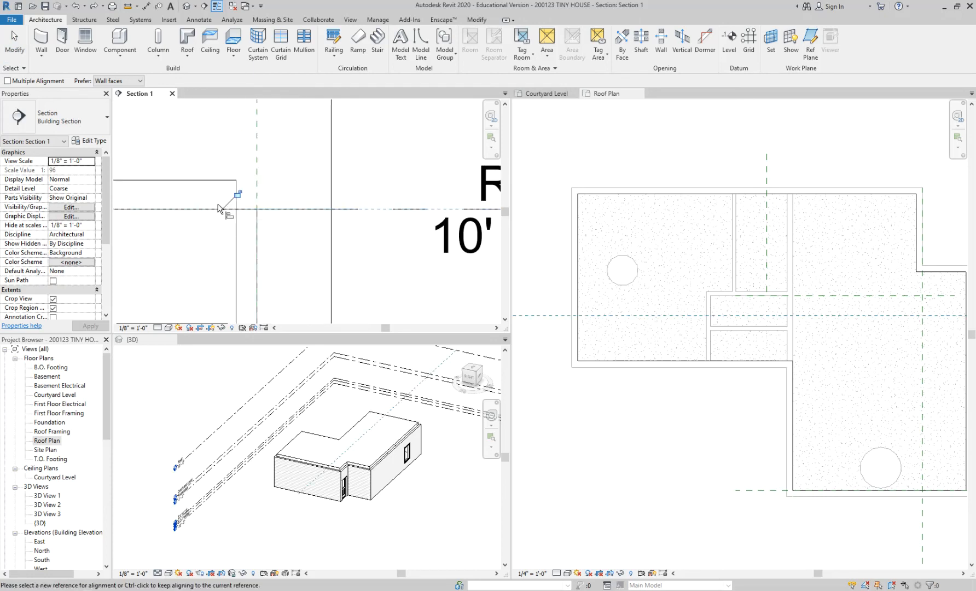
scroll(331, 241, "down", 4)
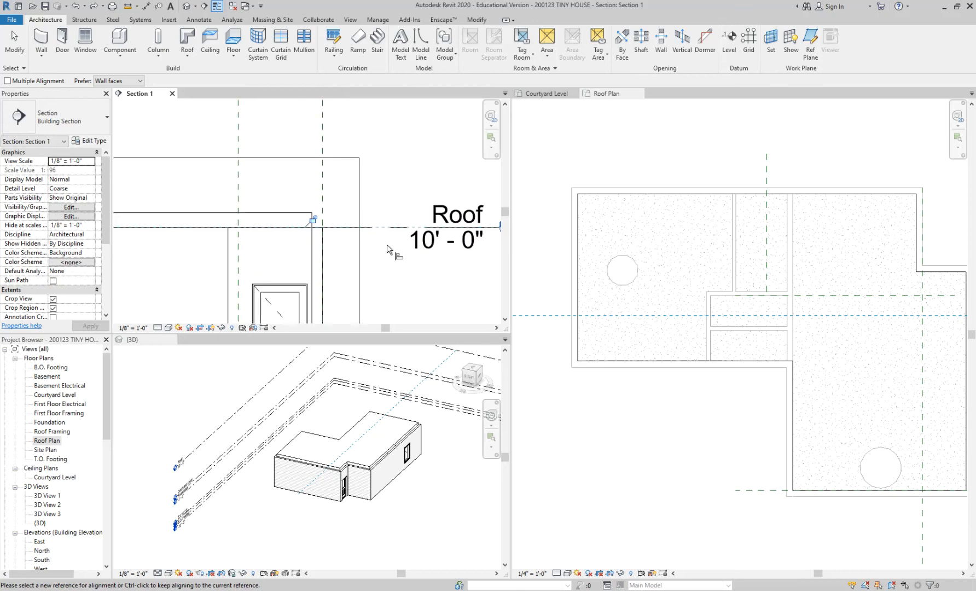
key("Escape")
key("Escape")
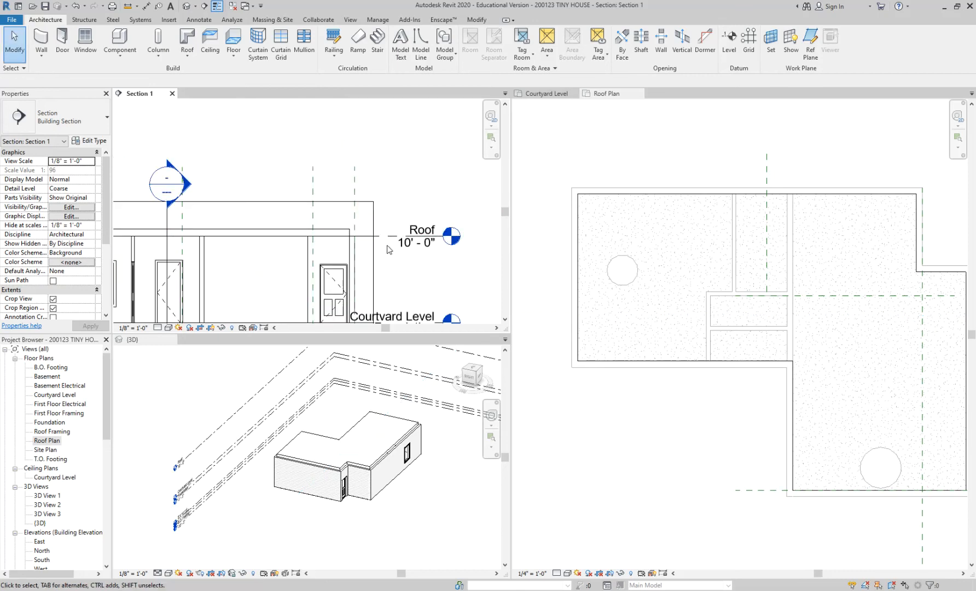
Examine in Section 1 how the roof meets the tops of the exterior walls and the Roof level.
scroll(387, 250, "down", 2)
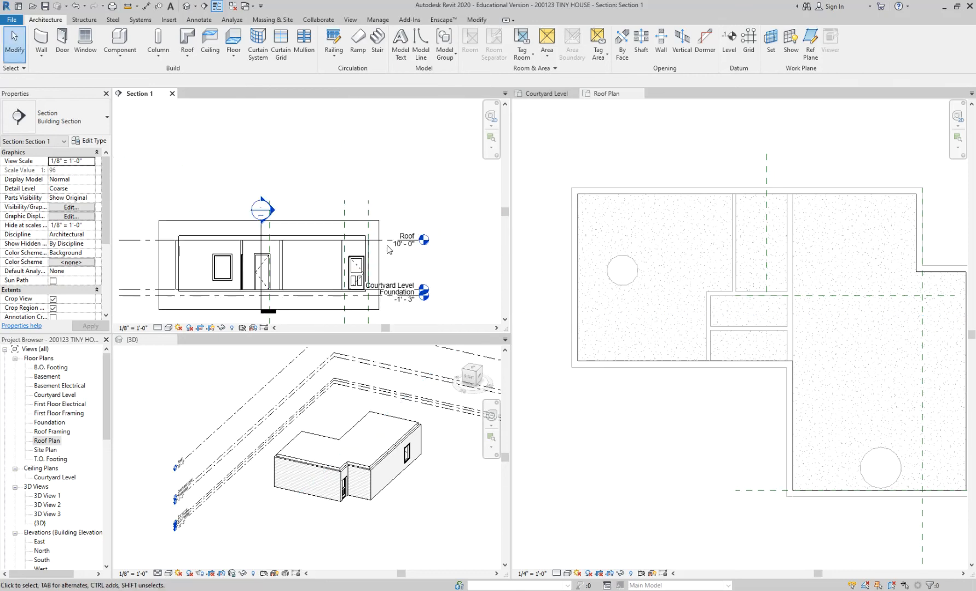
scroll(258, 235, "up", 2)
left_click(262, 237)
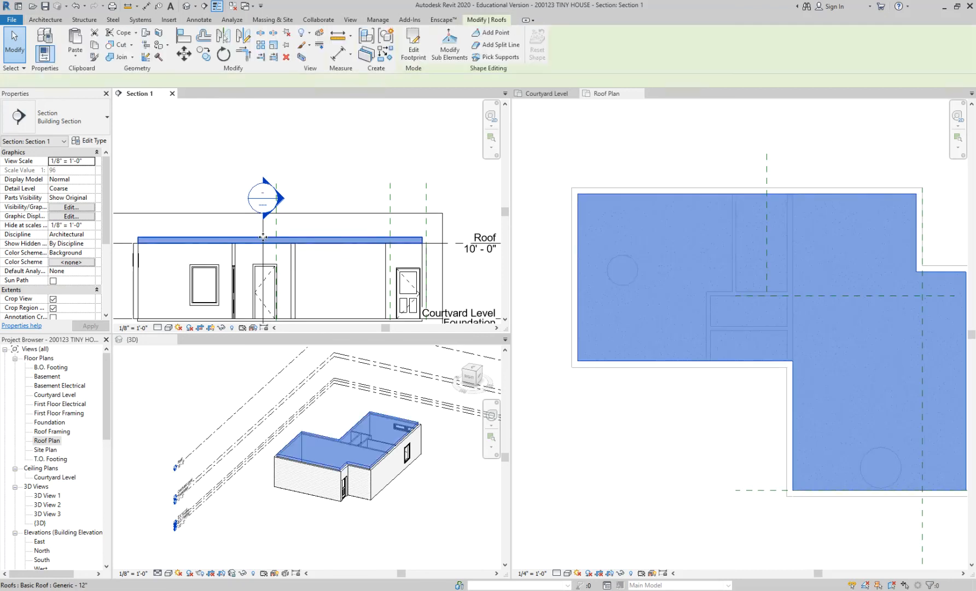
key("Escape")
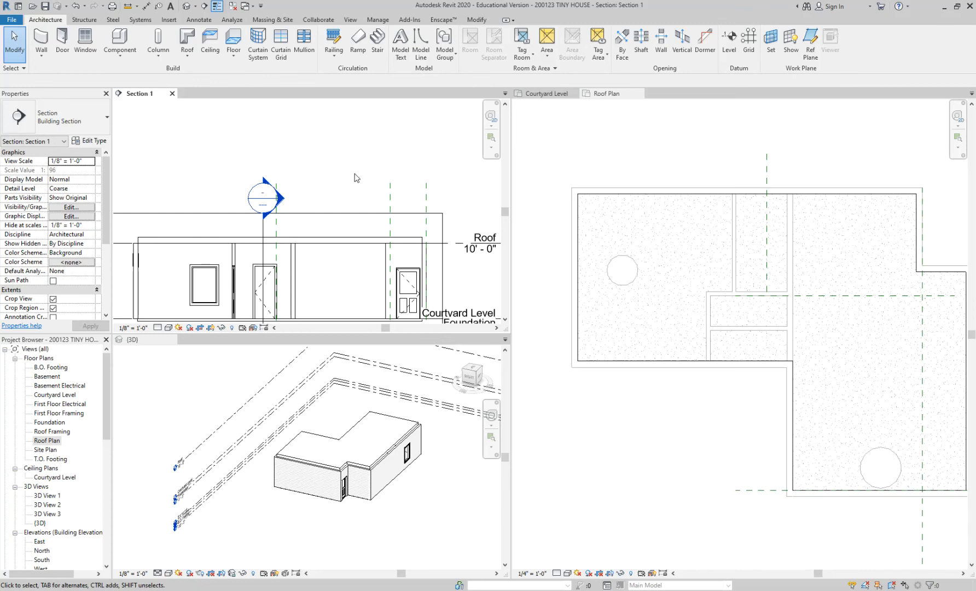
scroll(297, 241, "down", 1)
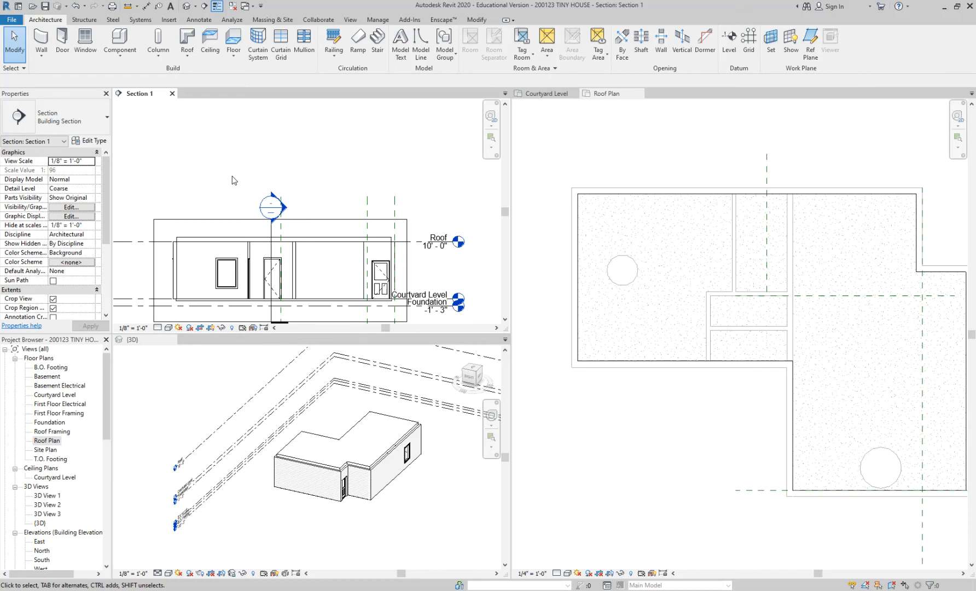
scroll(169, 250, "up", 2)
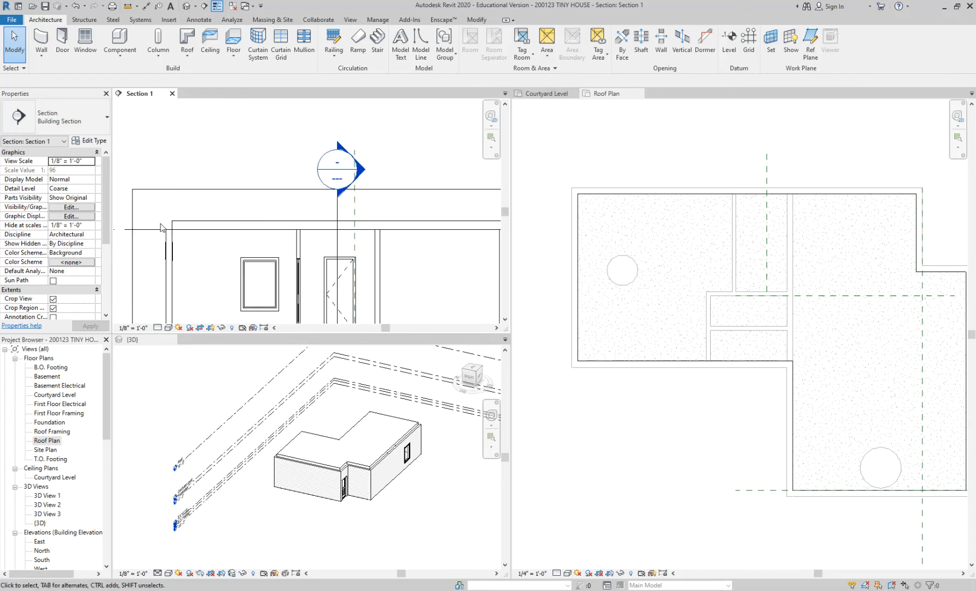
scroll(160, 224, "down", 2)
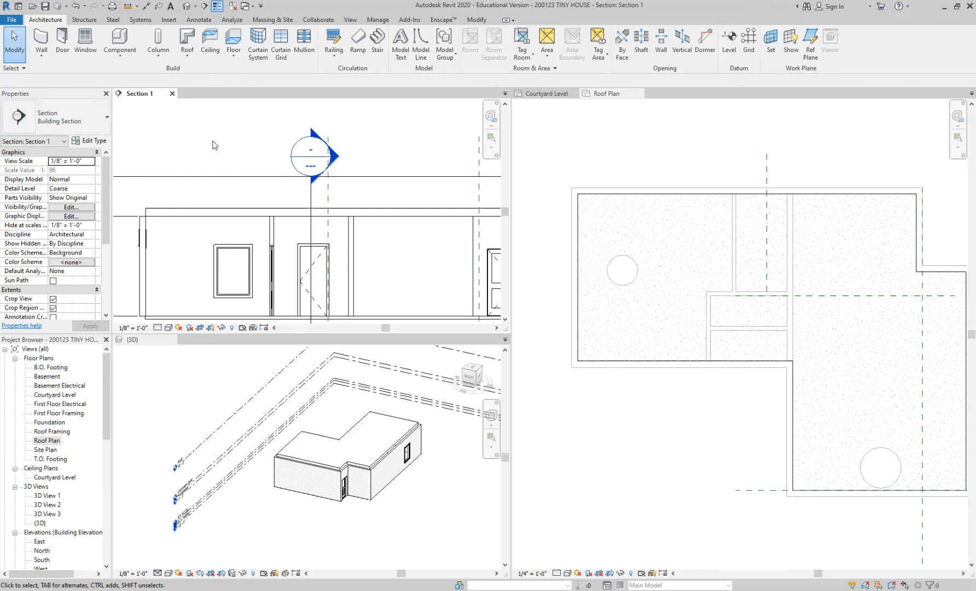
scroll(212, 148, "down", 2)
middle_click_drag(205, 212, 177, 219)
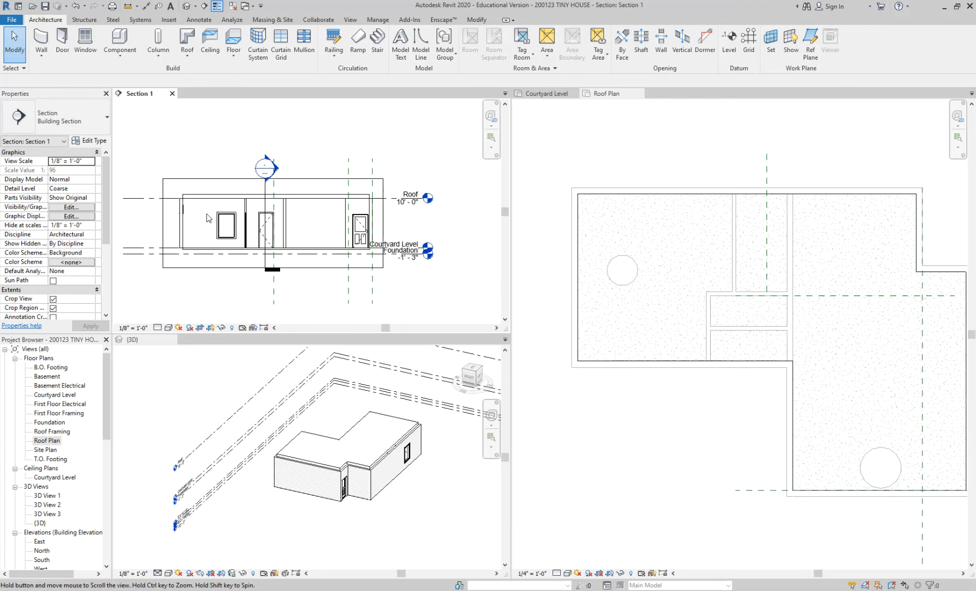
scroll(412, 218, "up", 1)
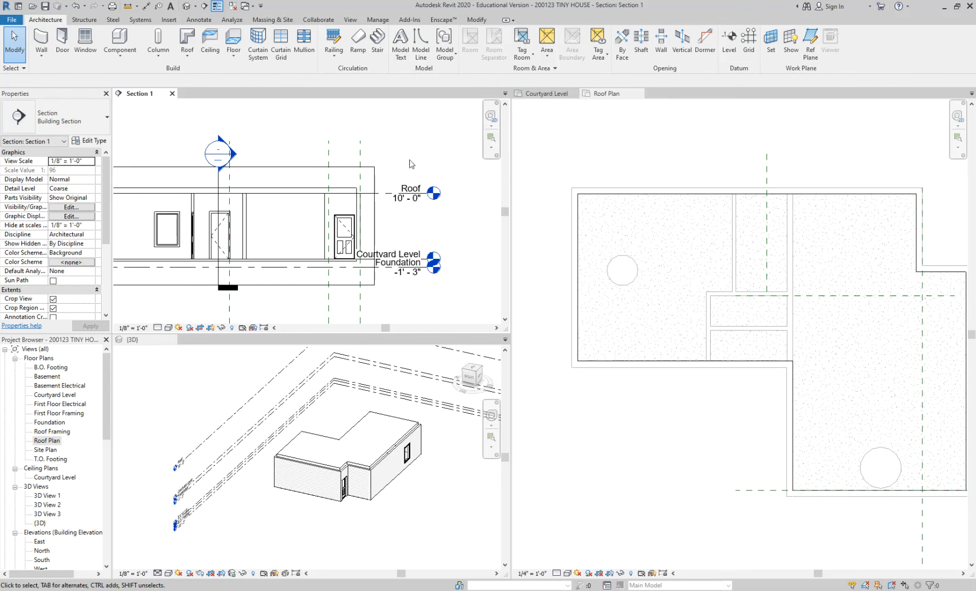
Switch from the Roof Plan to the Courtyard Level floor plan and bring the exterior walls into view.
left_click(647, 168)
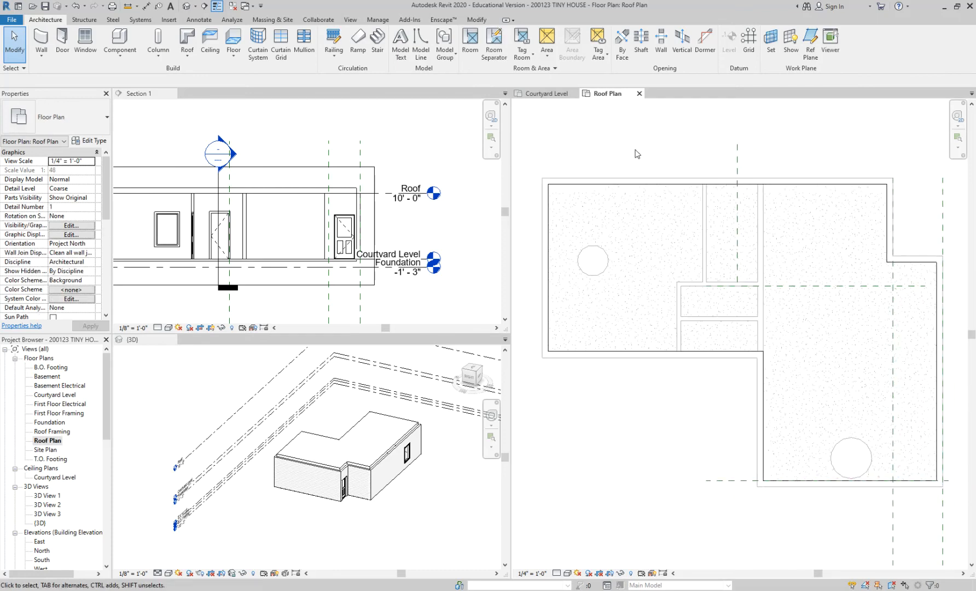
left_click(529, 95)
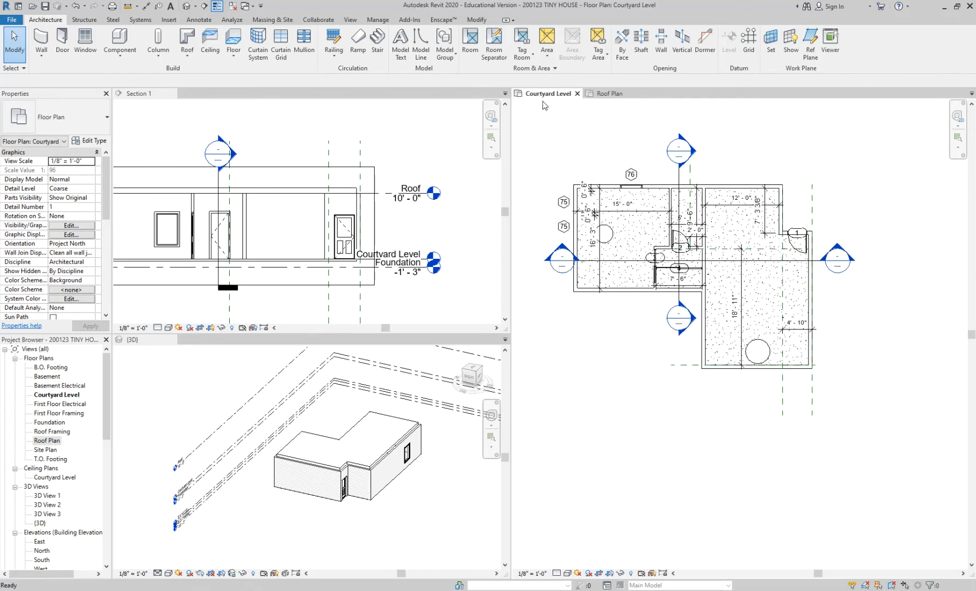
scroll(603, 176, "up", 1)
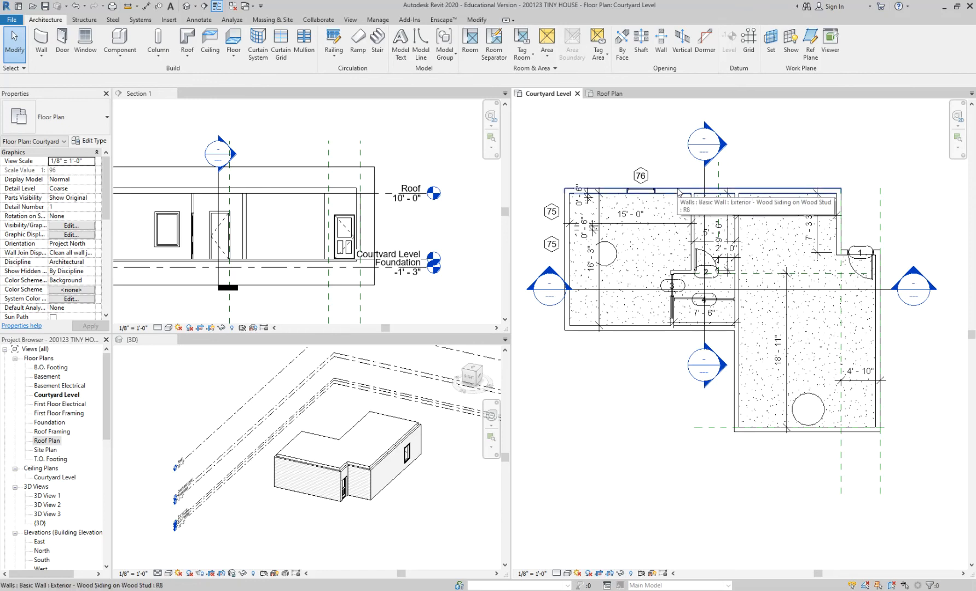
Try chain-selecting the connected exterior walls from the north wall, clearing the selection after each attempt.
key("Tab")
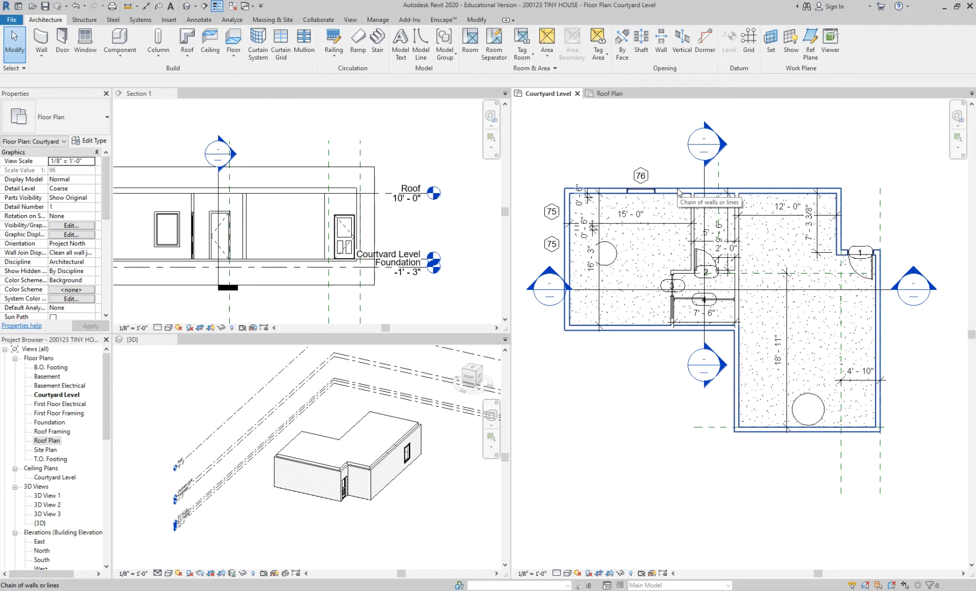
left_click(678, 191)
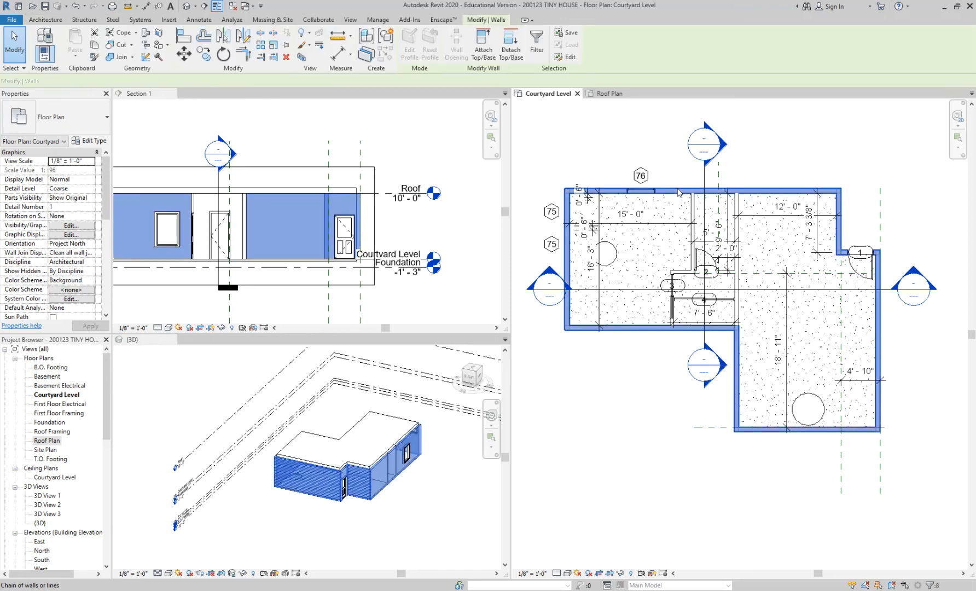
key("Escape")
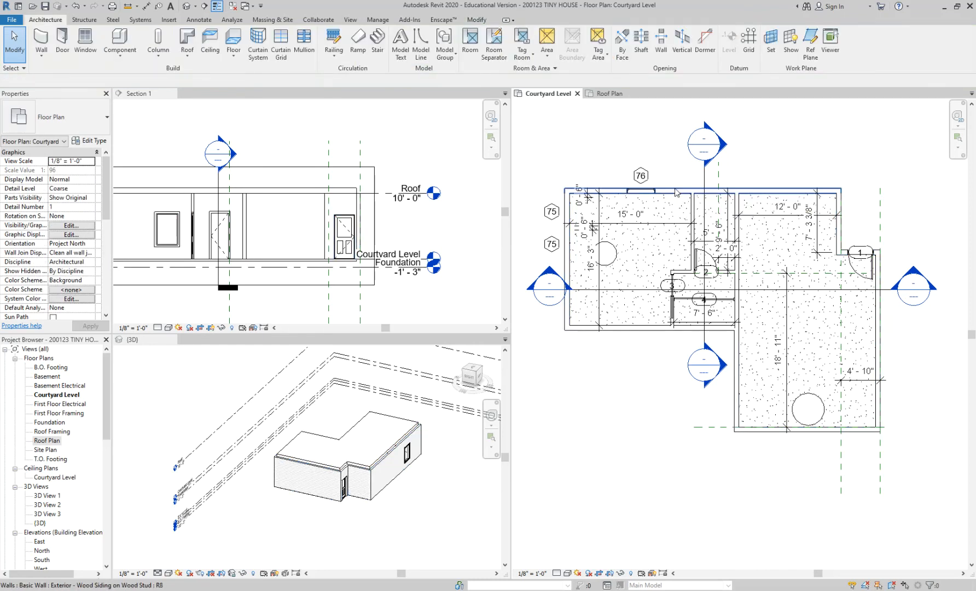
key("Tab")
key("Tab")
left_click(676, 193)
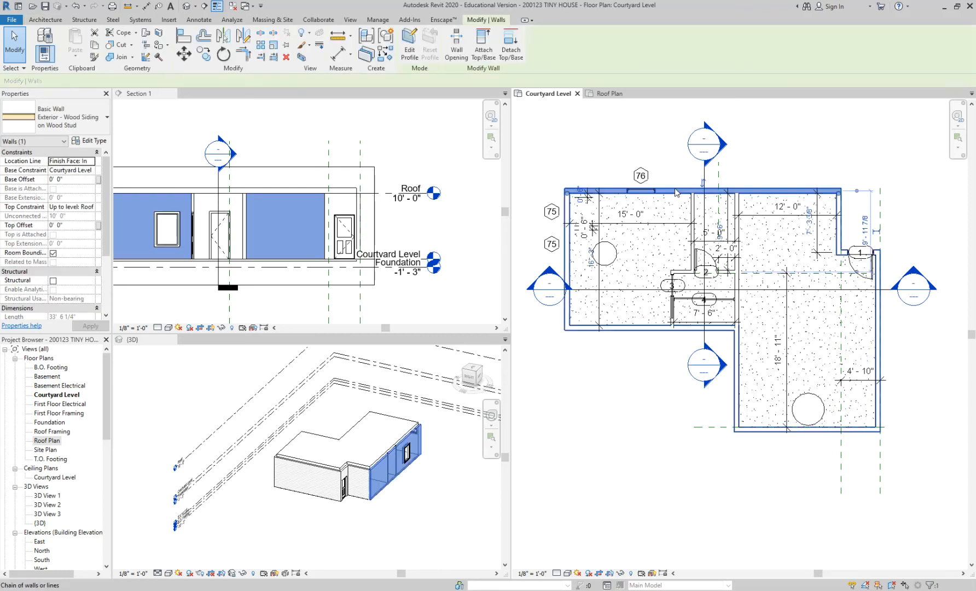
key("Escape")
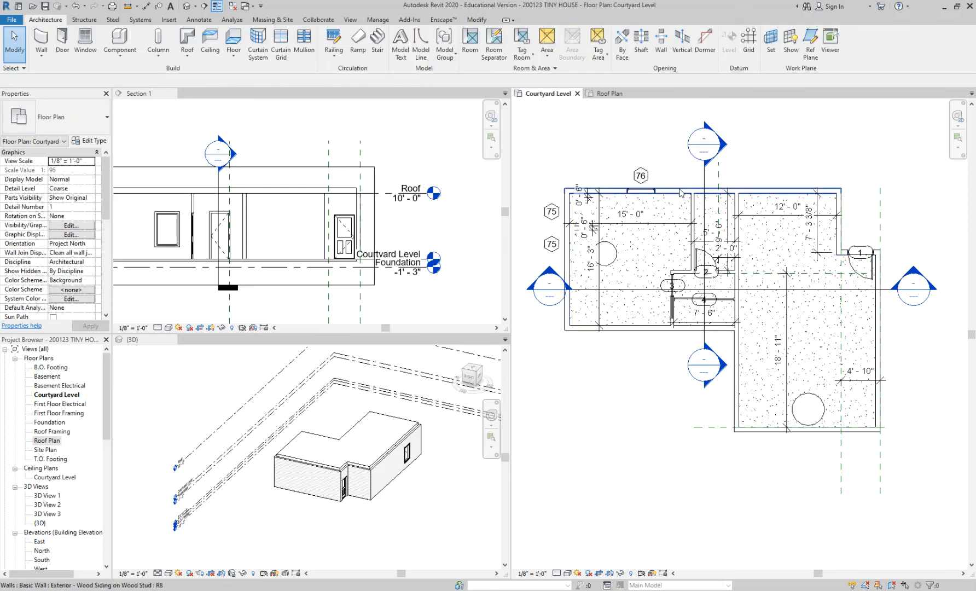
Select the full chain of exterior walls and set their Top Offset to 3' 6" above the Roof level.
key("Tab")
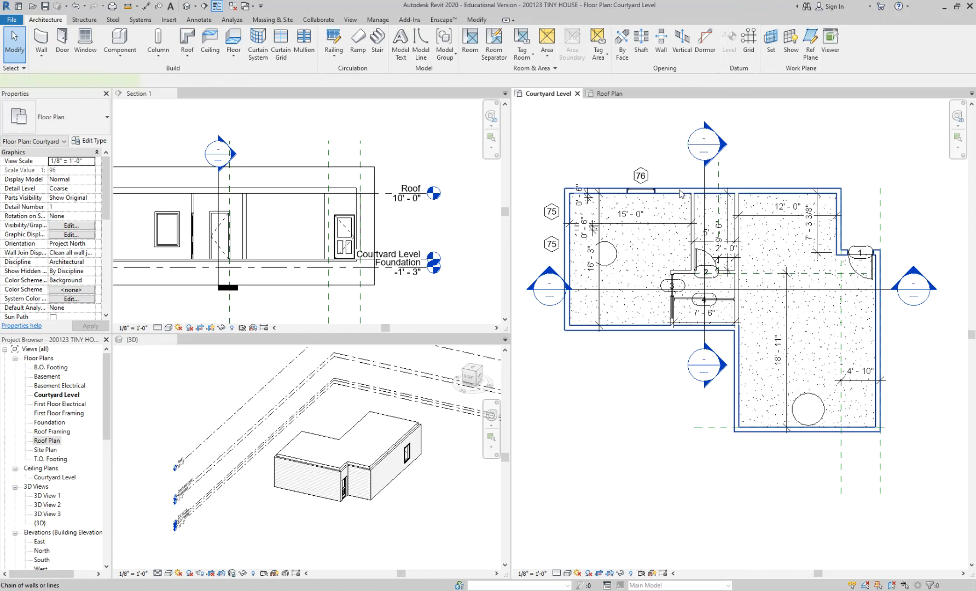
left_click(680, 192)
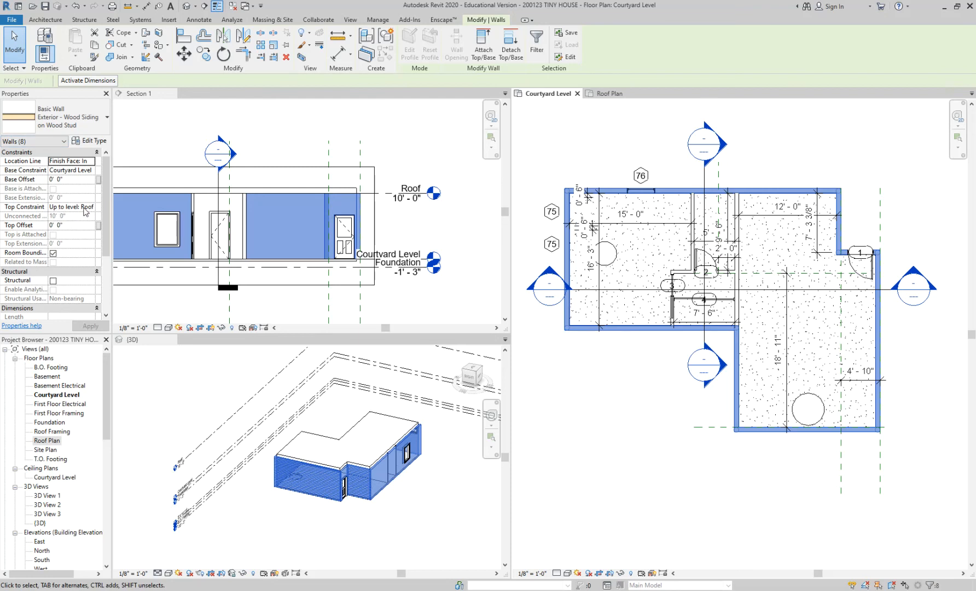
left_click(42, 229)
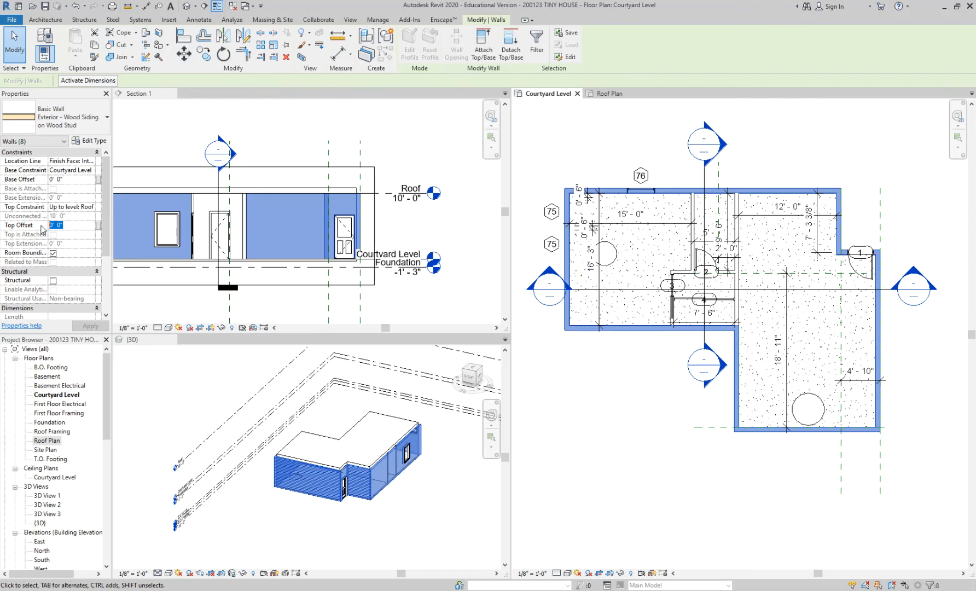
type("0 42")
key("Return")
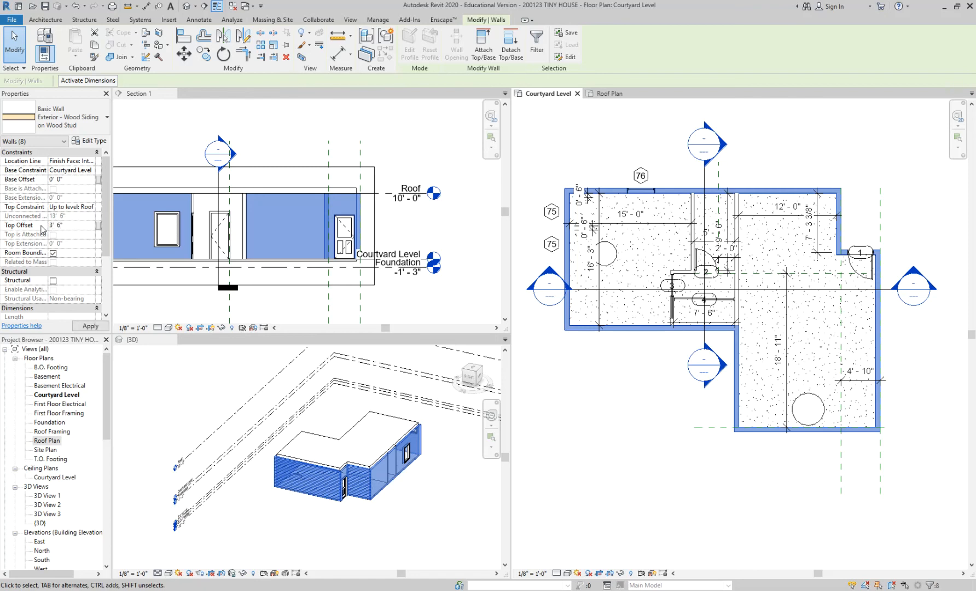
left_click(447, 134)
Set the Roof level's elevation to 12' - 0" in Section 1.
middle_click_drag(407, 166, 431, 165)
left_click(428, 159)
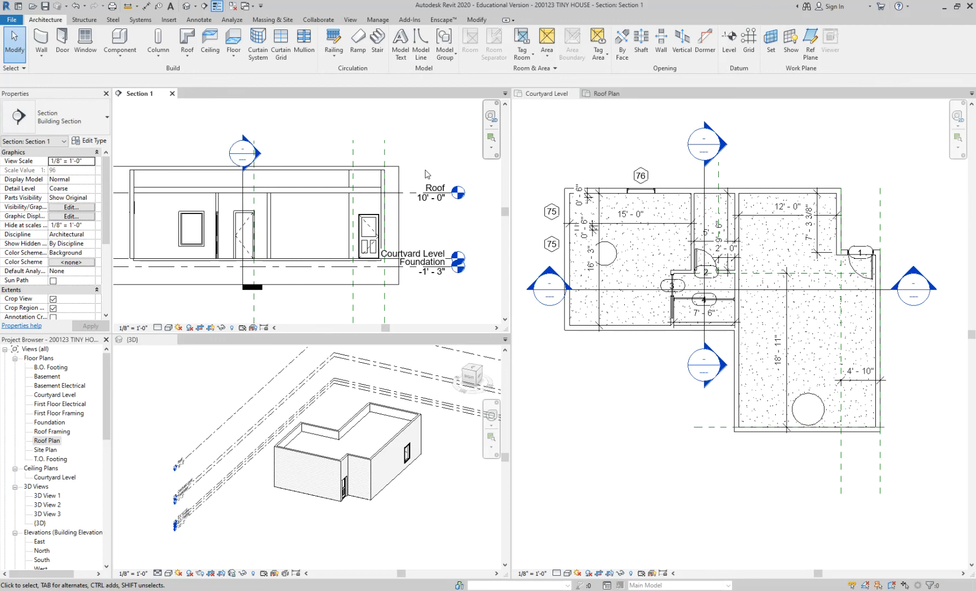
left_click(424, 203)
left_click(423, 199)
type("12")
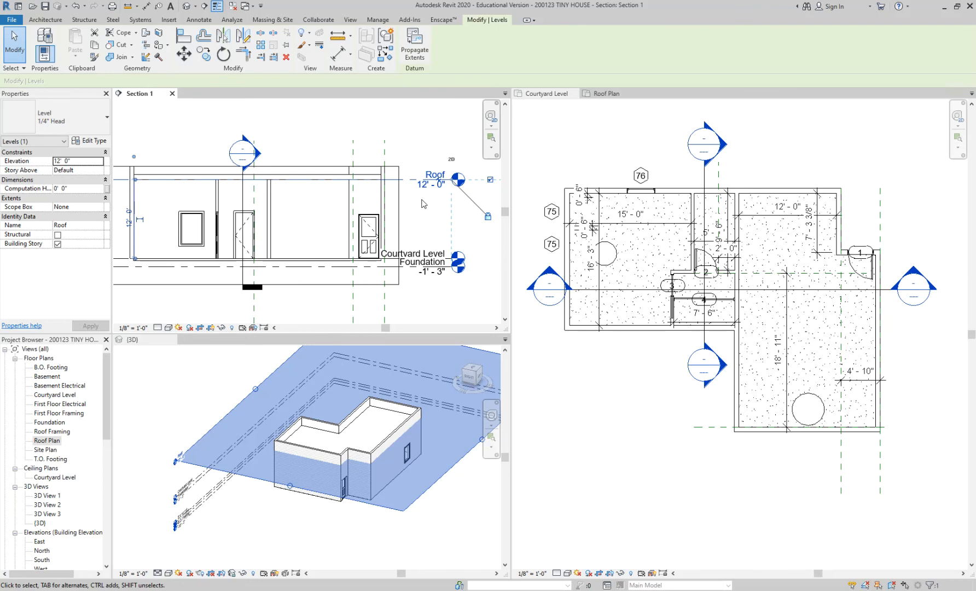
key("Escape")
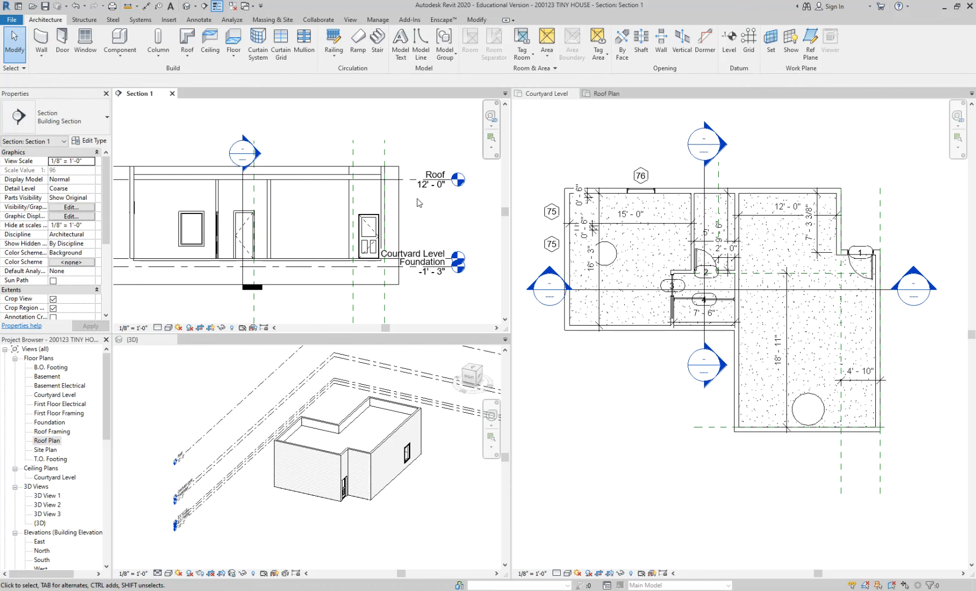
Try to stretch the top edge of Section 1's crop region upward past the overlapping section marker.
scroll(420, 203, "down", 2)
left_click(293, 183)
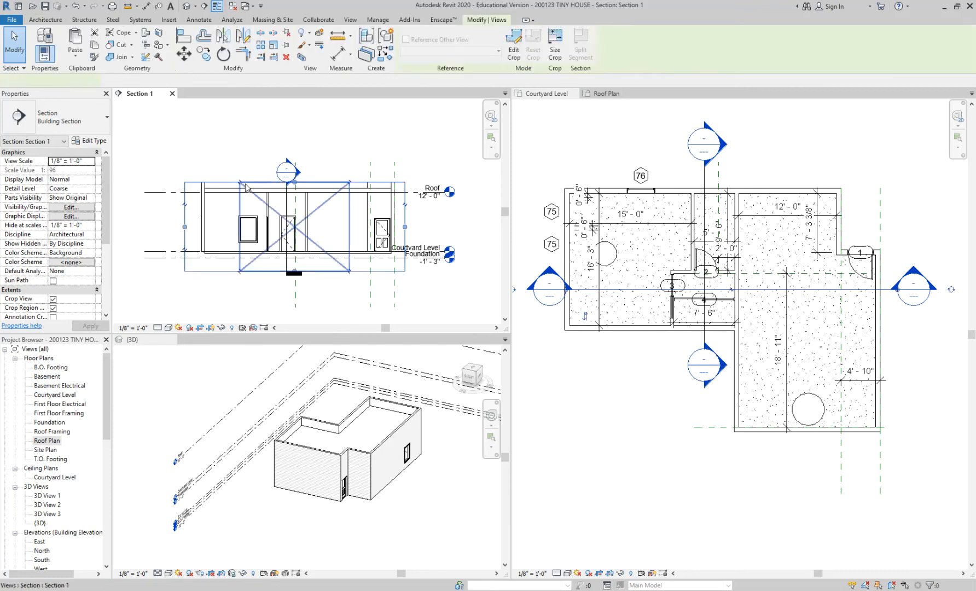
left_click_drag(295, 182, 294, 139)
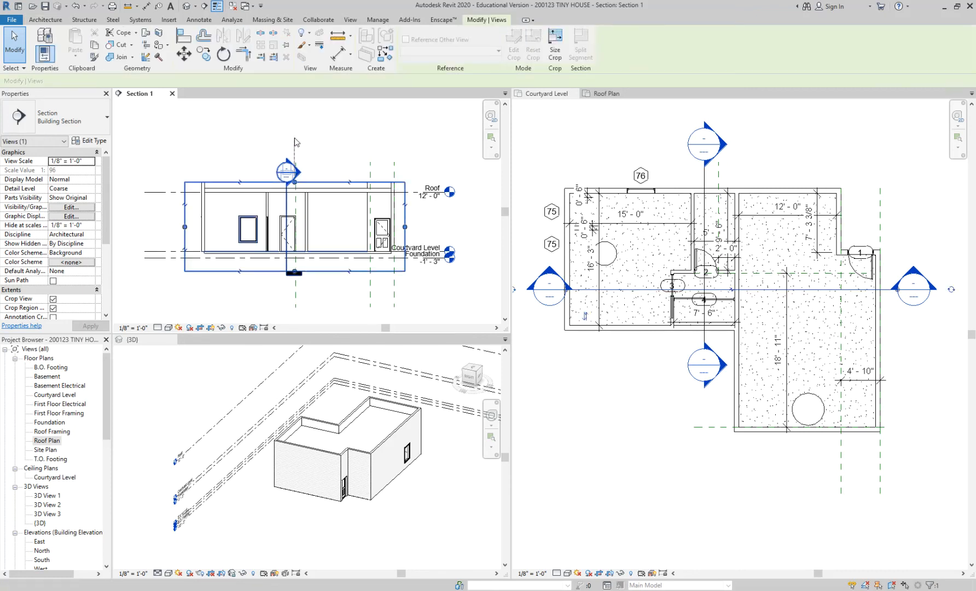
left_click(349, 166)
left_click(295, 182)
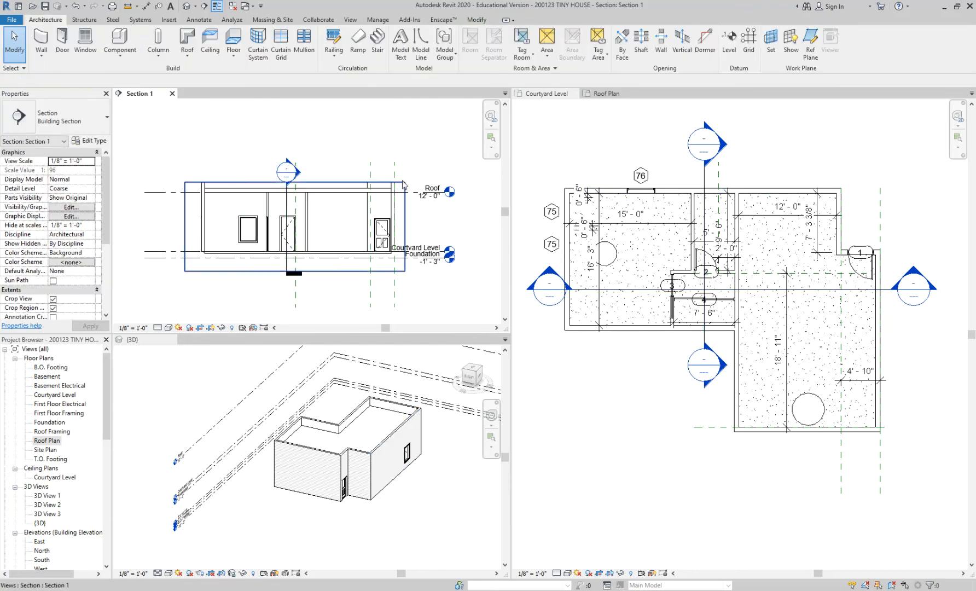
left_click_drag(294, 183, 300, 134)
left_click(279, 185)
scroll(304, 187, "up", 2)
scroll(309, 186, "up", 3)
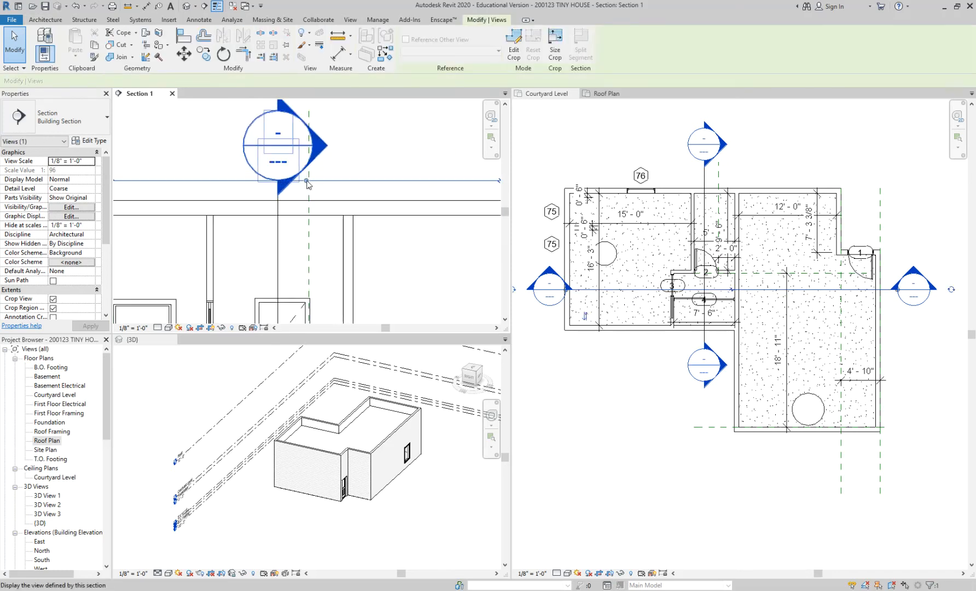
key("Escape")
Hide the Section 2 marker in Section 1 and extend the crop region's top edge well above the parapet walls.
scroll(312, 188, "down", 3)
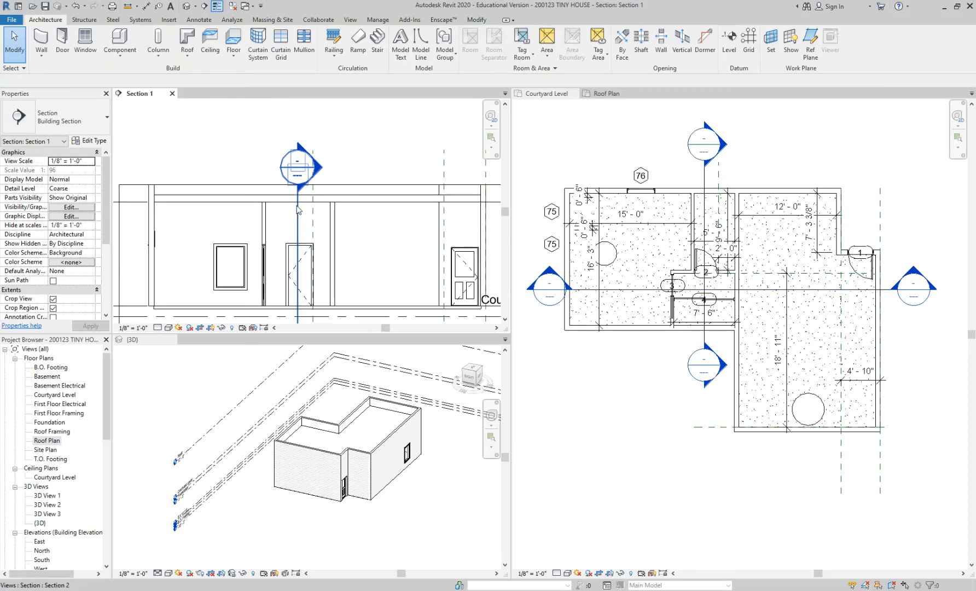
left_click(298, 211)
key("Escape")
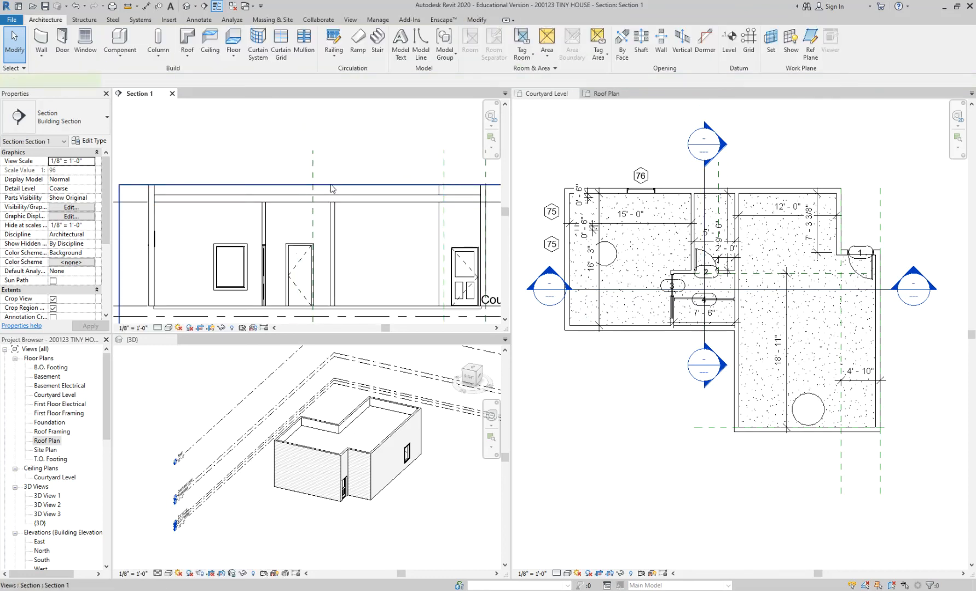
left_click(312, 186)
key("Escape")
scroll(313, 137, "down", 3)
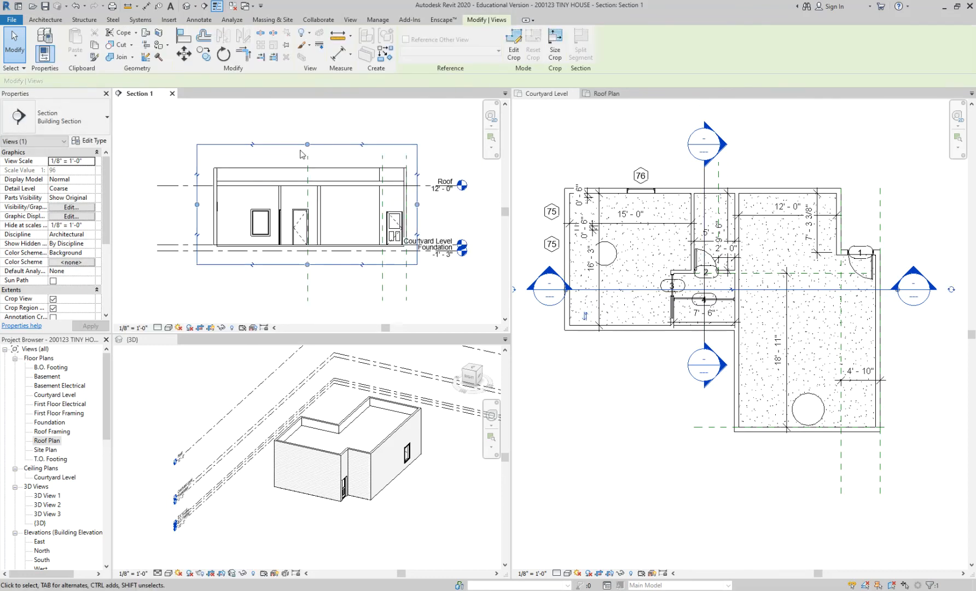
Lower the top edge of Section 1's crop region so it sits just above the parapet walls.
left_click(308, 145)
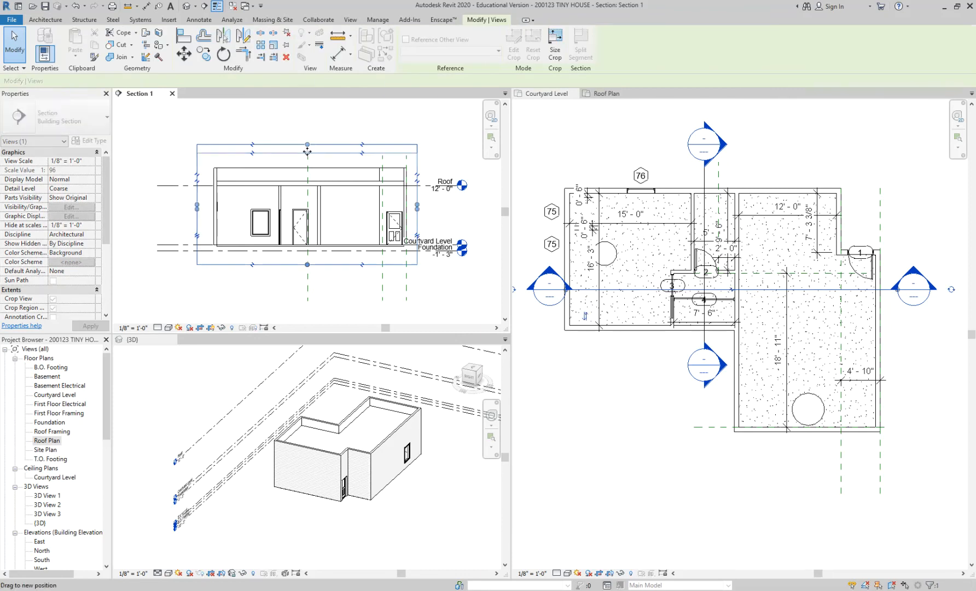
key("Escape")
scroll(308, 159, "up", 2)
left_click(309, 153)
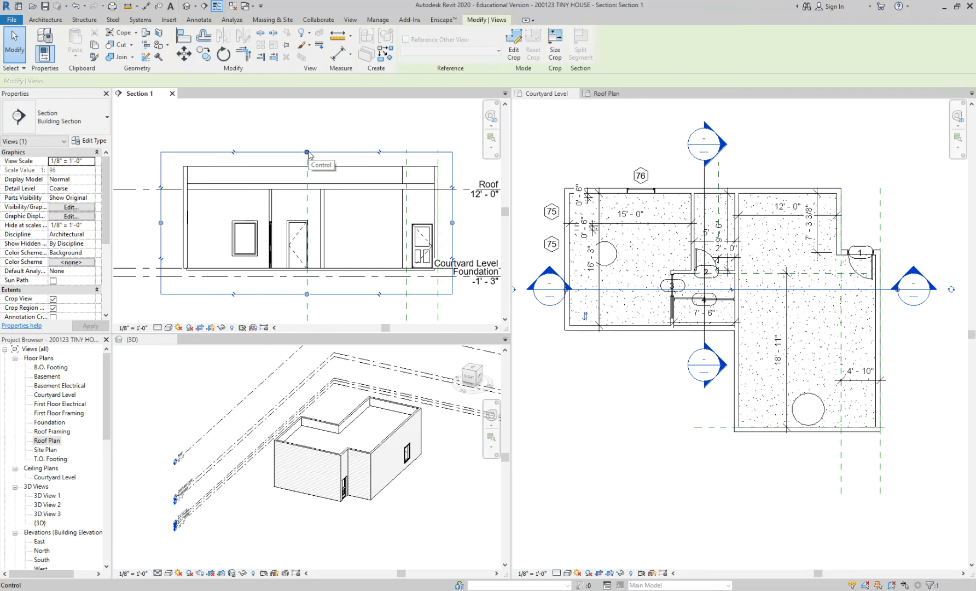
key("Escape")
left_click(309, 154)
mouse_move(308, 153)
left_mouse_down()
mouse_move(307, 137)
mouse_move(307, 151)
left_mouse_up()
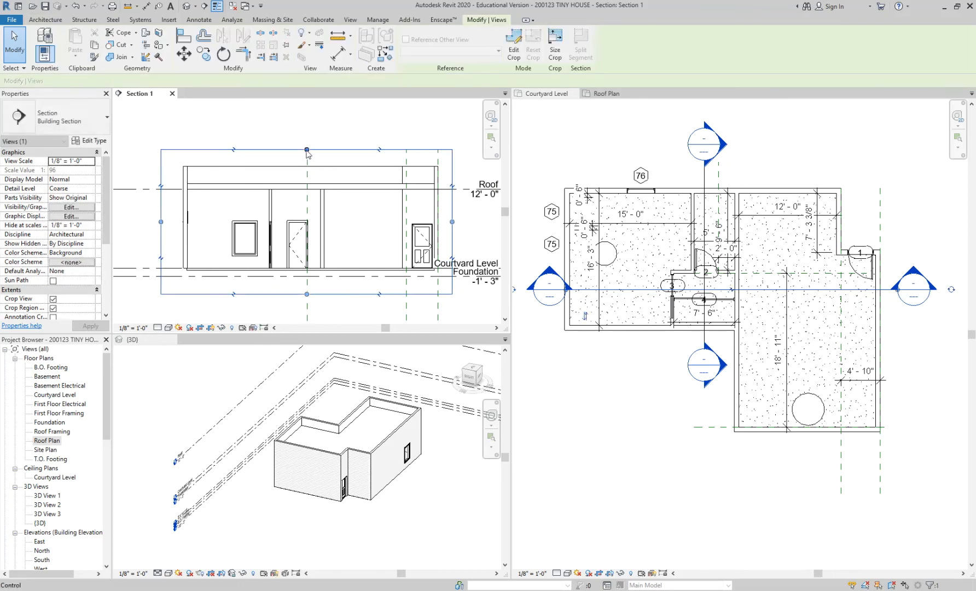
left_click(309, 137)
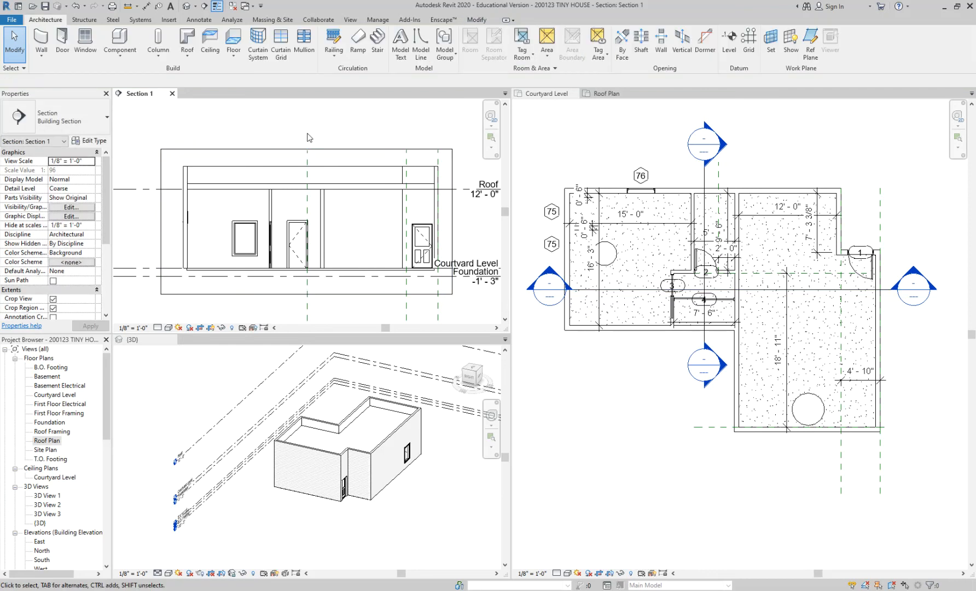
Pull Section 1's crop region top edge down below the parapet tops so it cuts through the exterior walls.
middle_click_drag(364, 135, 313, 129)
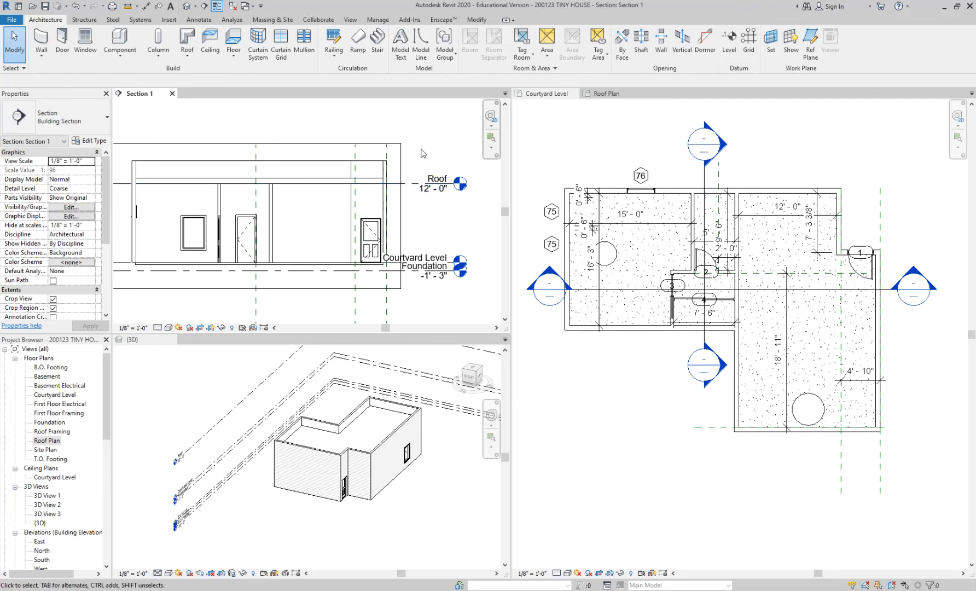
middle_click_drag(431, 153, 446, 157)
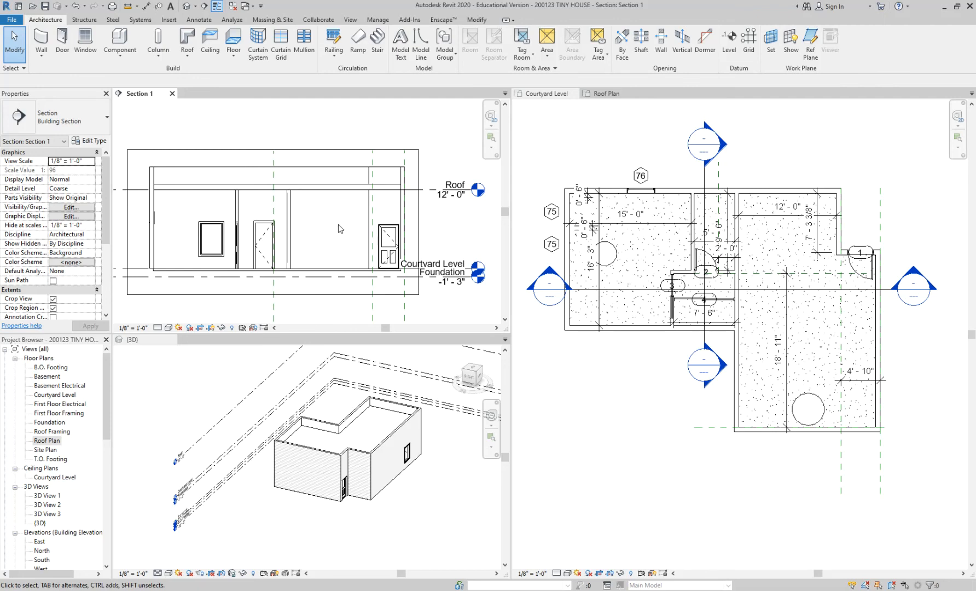
left_click(279, 152)
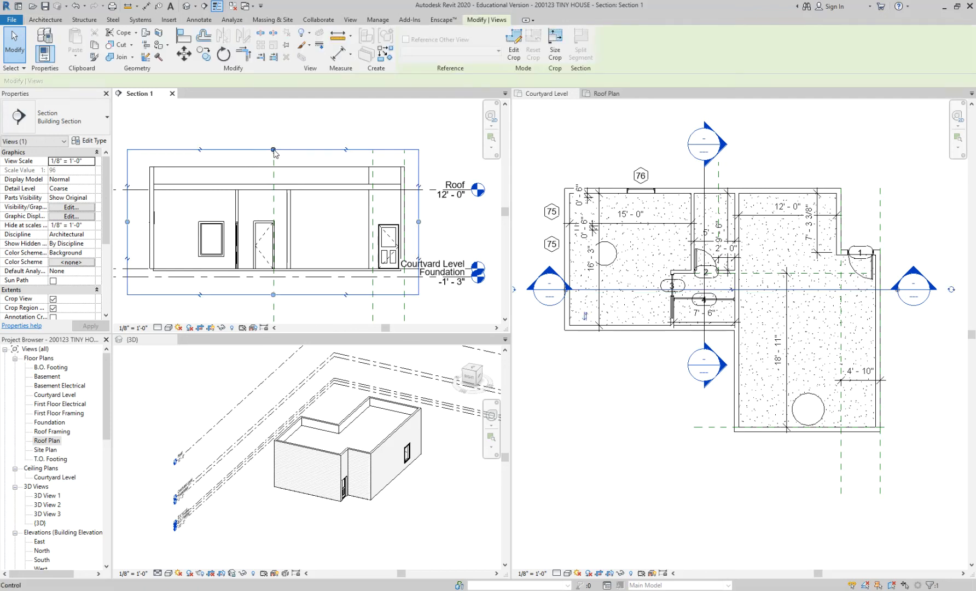
left_click(282, 156)
scroll(288, 163, "up", 2)
middle_click_drag(287, 162, 414, 129)
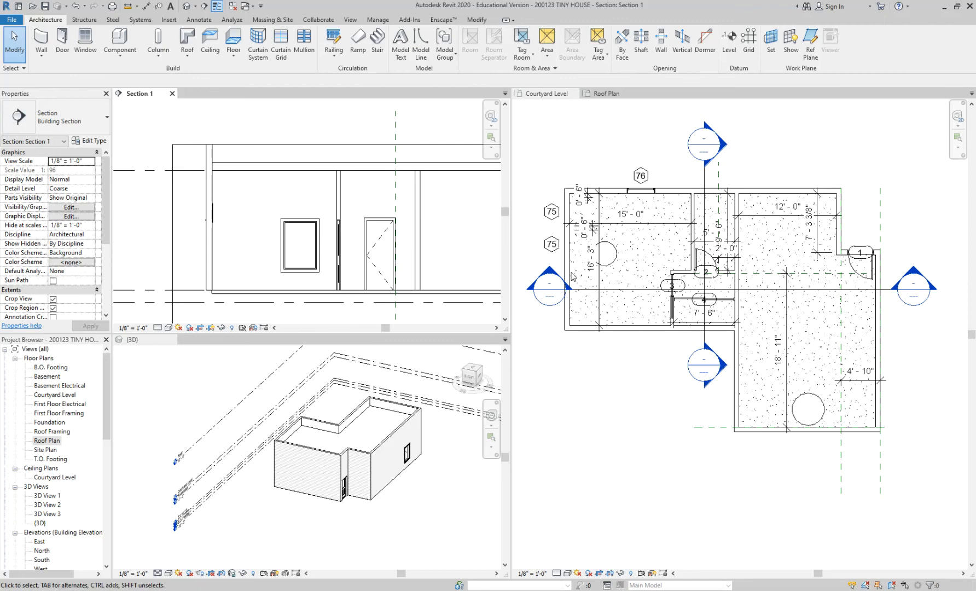
scroll(235, 152, "down", 1)
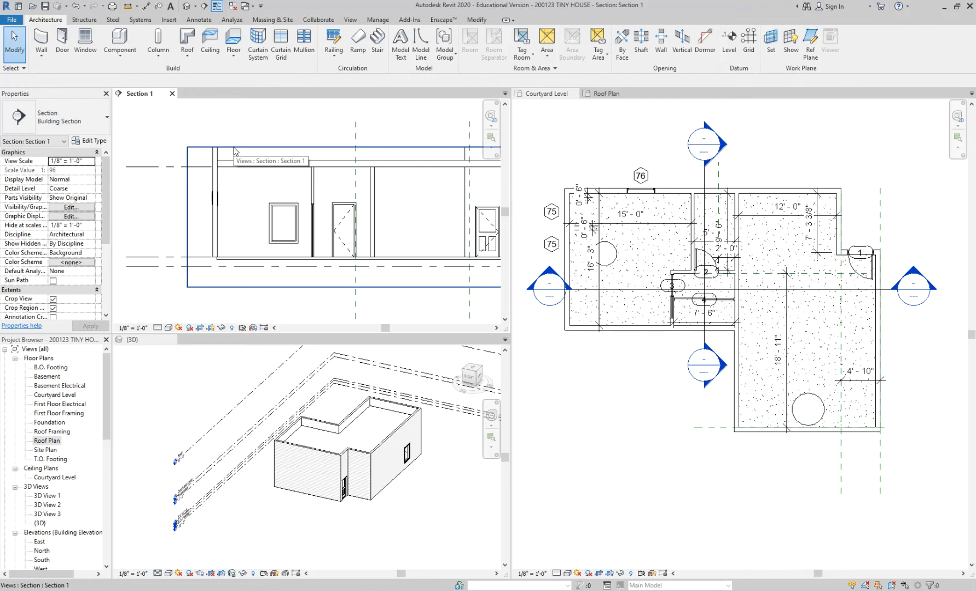
Raise the top edge of Section 1's crop region back above the parapet walls and clear the selection.
left_click(204, 148)
scroll(205, 148, "down", 2)
middle_click_drag(253, 118, 239, 161)
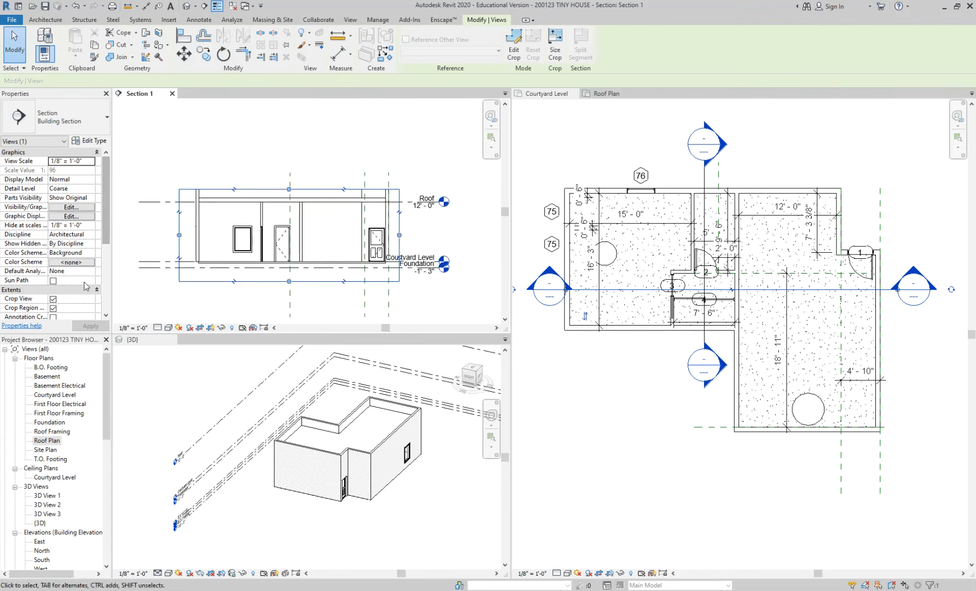
left_click_drag(288, 192, 290, 172)
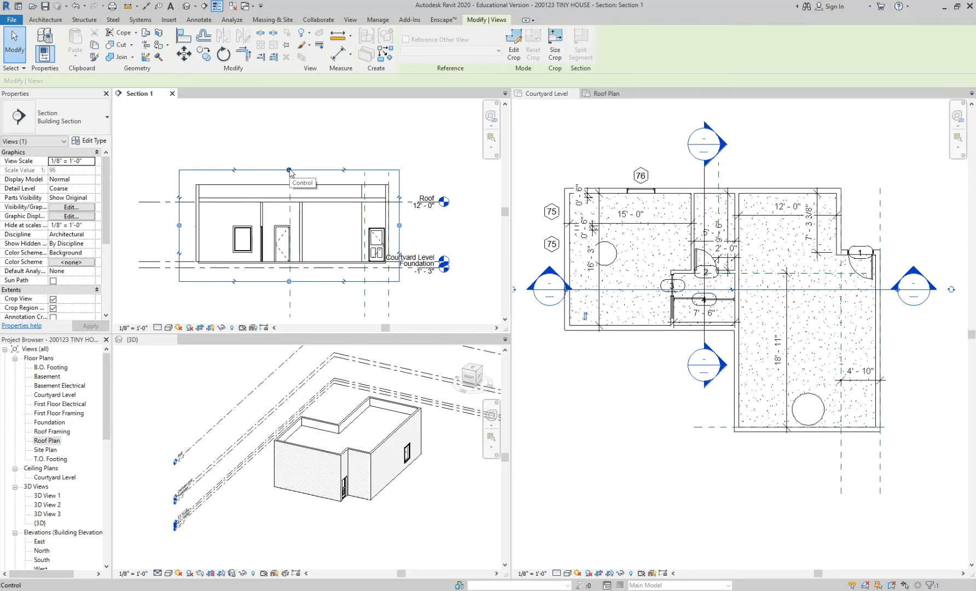
left_click(268, 158)
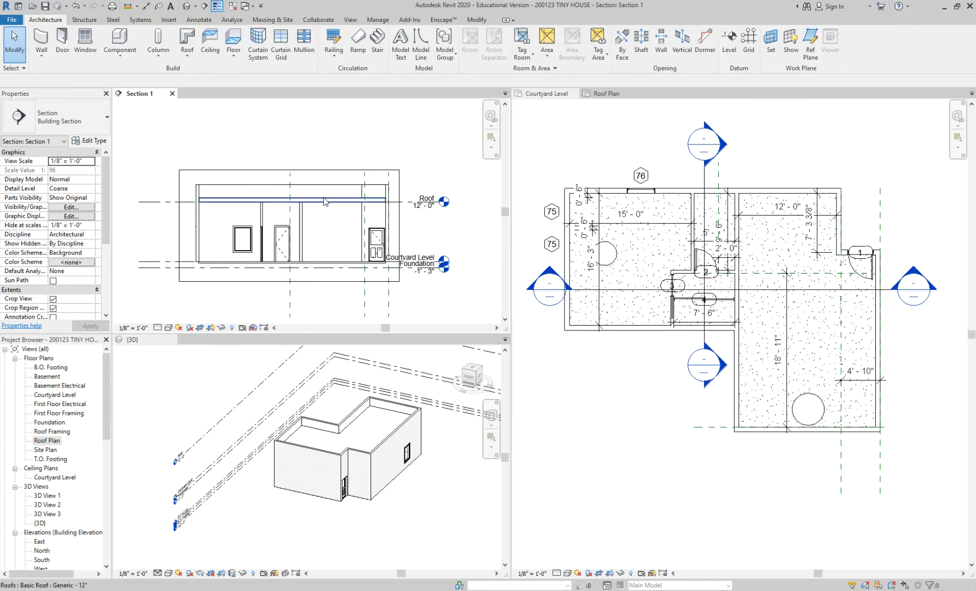
scroll(241, 204, "up", 1)
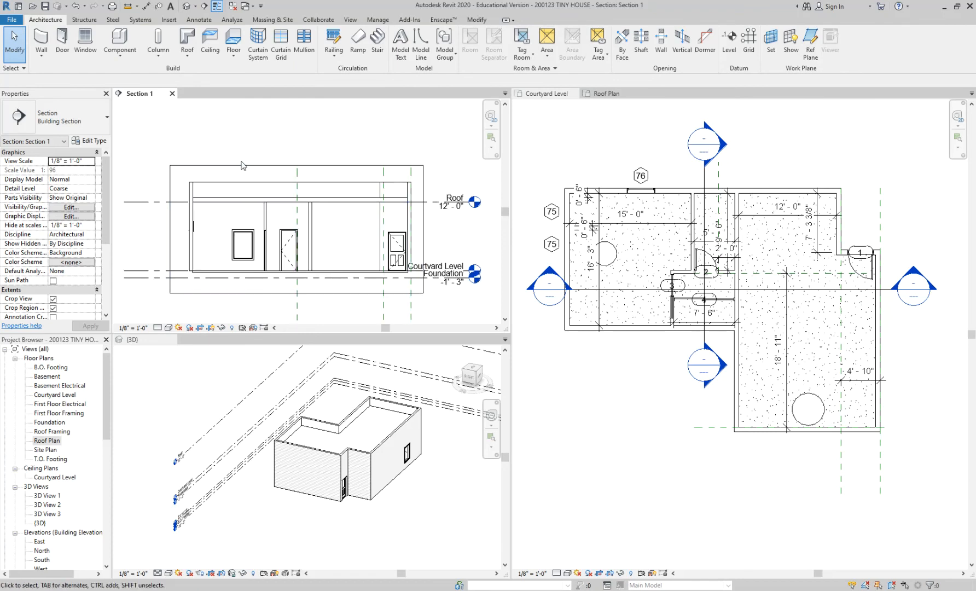
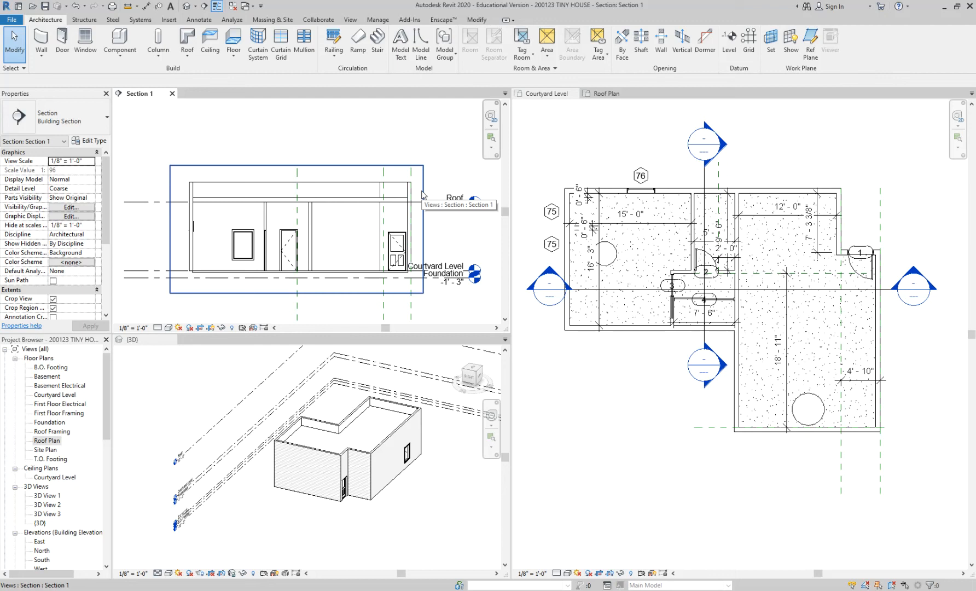
Place an aligned dimension in Section 1 from the roof's upper surface to the top of the parapet wall.
scroll(345, 203, "up", 2)
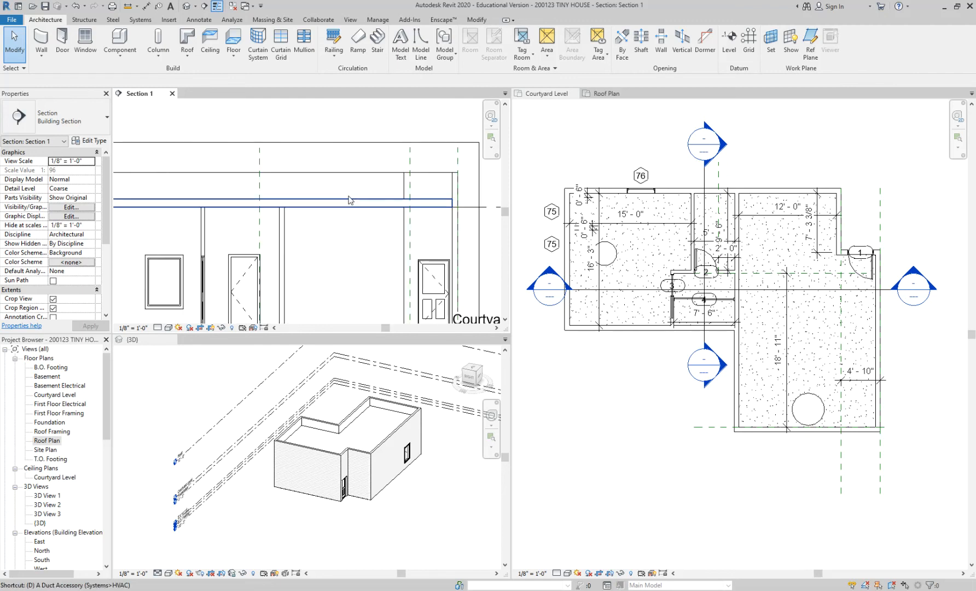
key("d")
key("i")
left_click(350, 199)
left_click(352, 172)
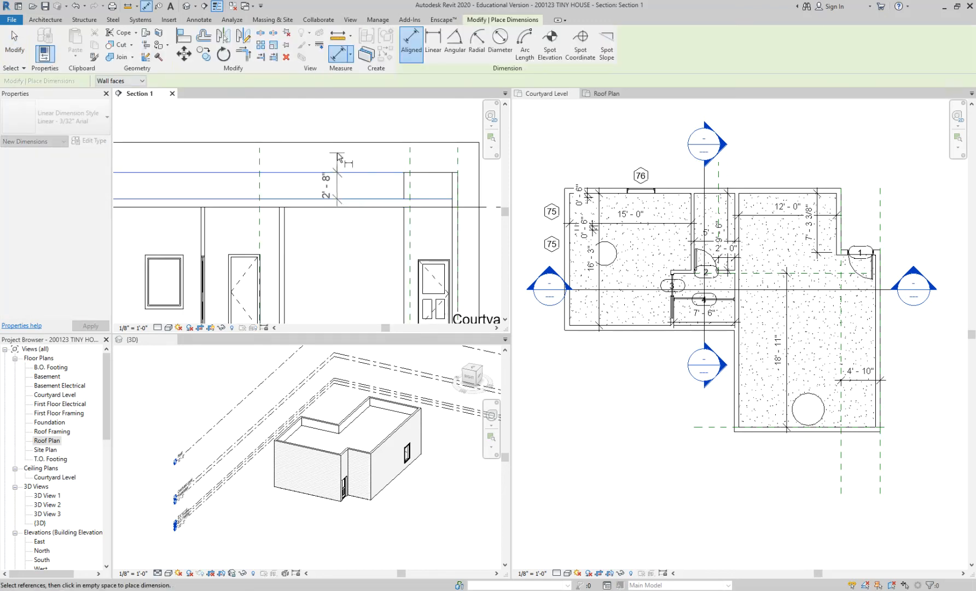
left_click(338, 160)
key("Escape")
key("Escape")
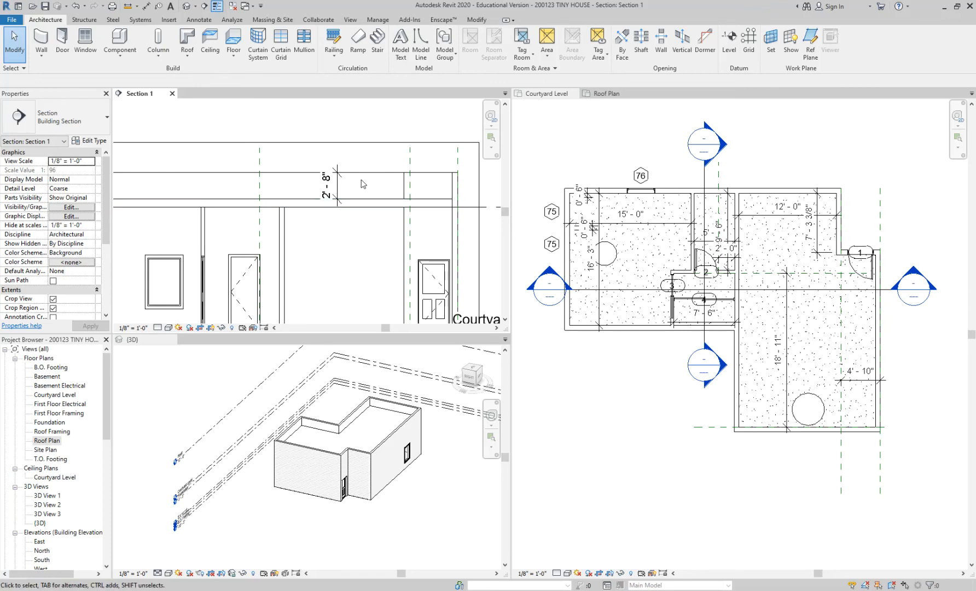
Check the exterior wall's Top Offset, and dimension from the Roof level line to the top of the parapet in Section 1.
left_click(305, 176)
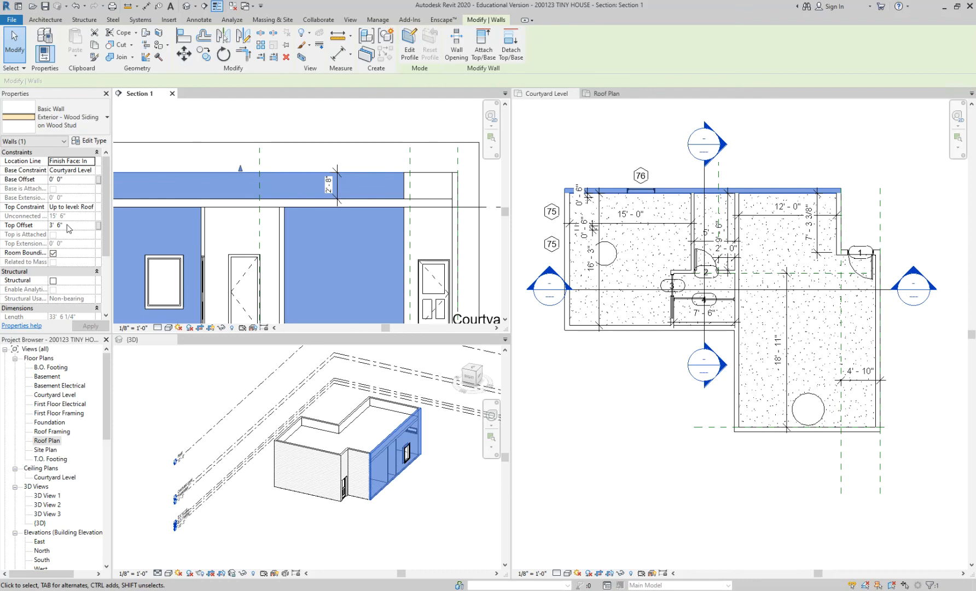
scroll(70, 212, "down", 1)
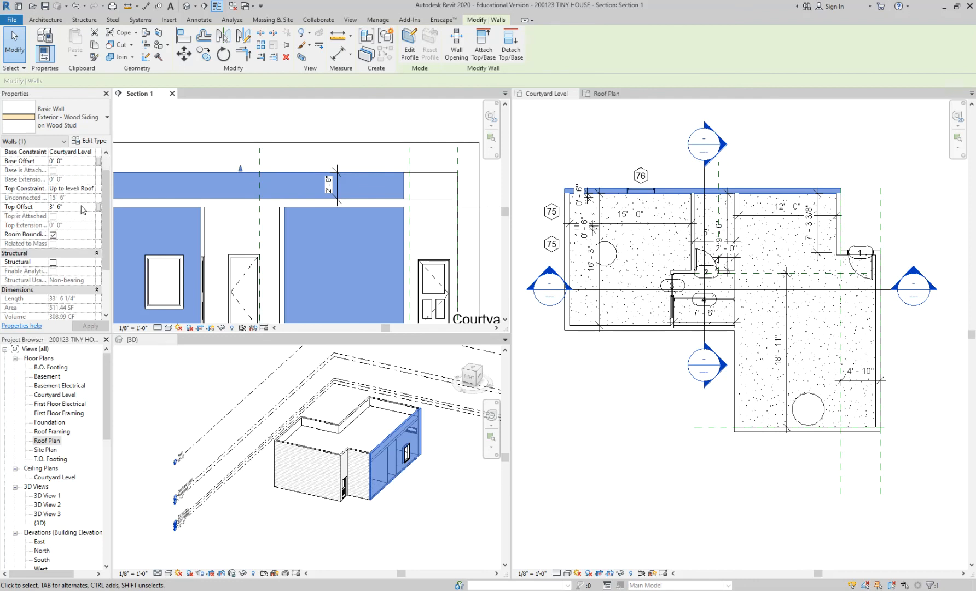
scroll(250, 189, "down", 2)
middle_click_drag(284, 192, 258, 197)
key("Escape")
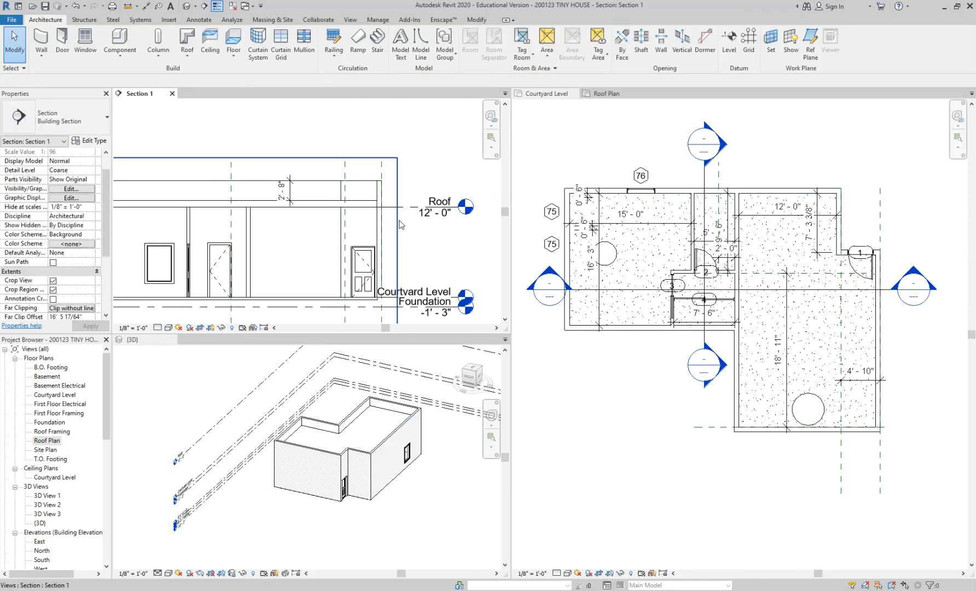
key("d")
key("i")
left_click(399, 207)
left_click(349, 181)
left_click(313, 127)
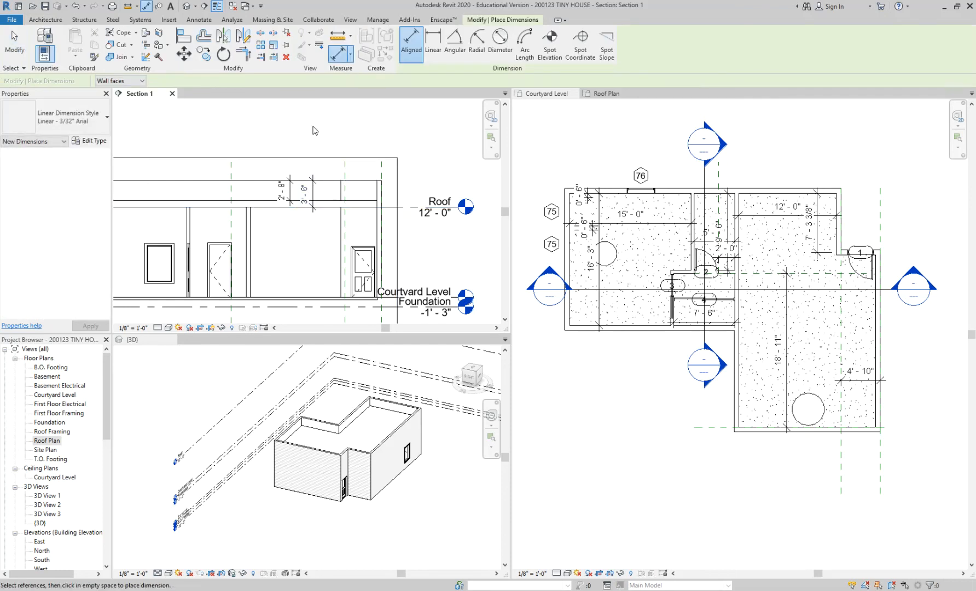
key("Escape")
key("Escape")
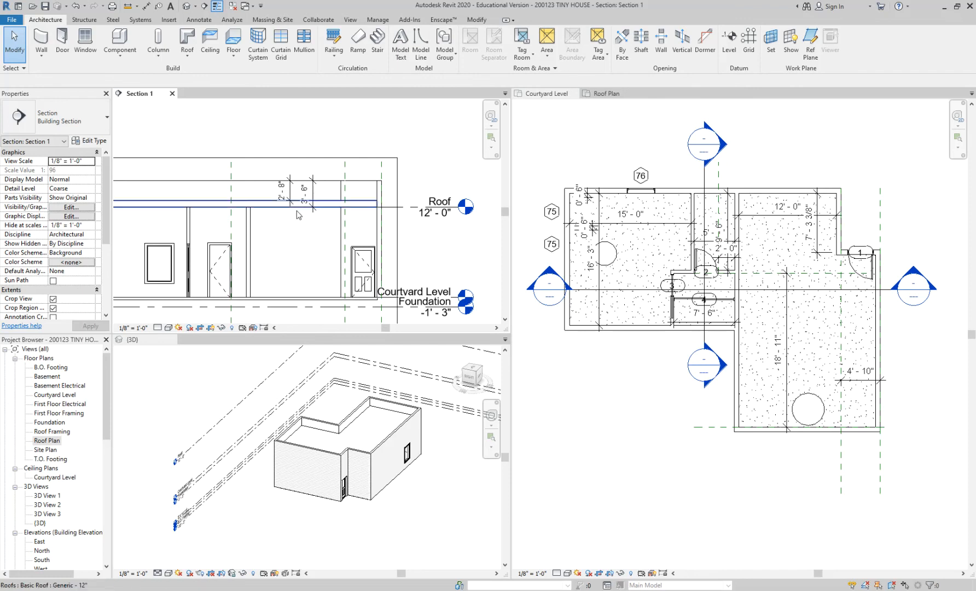
scroll(289, 201, "up", 2)
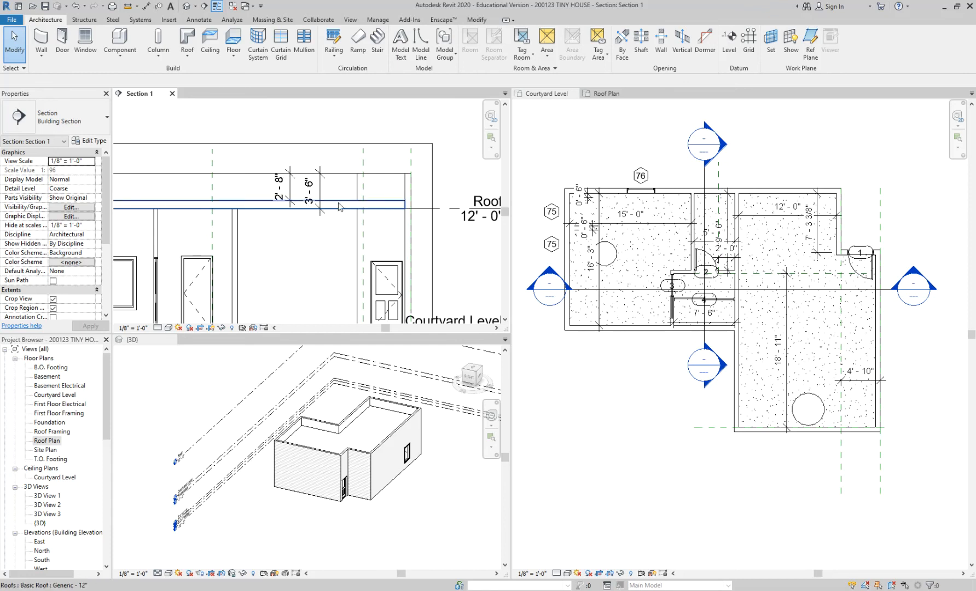
scroll(320, 193, "up", 1)
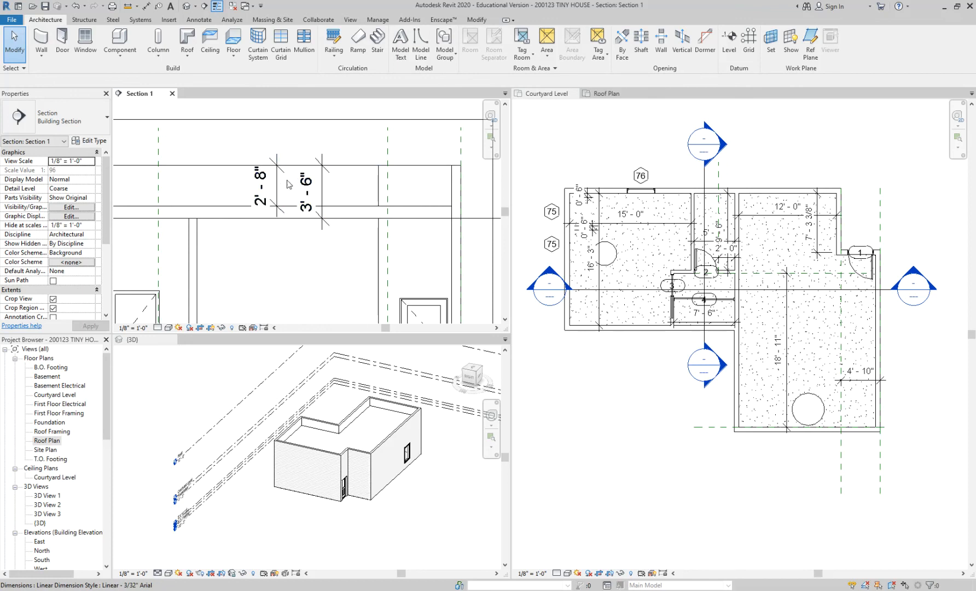
scroll(106, 194, "down", 2)
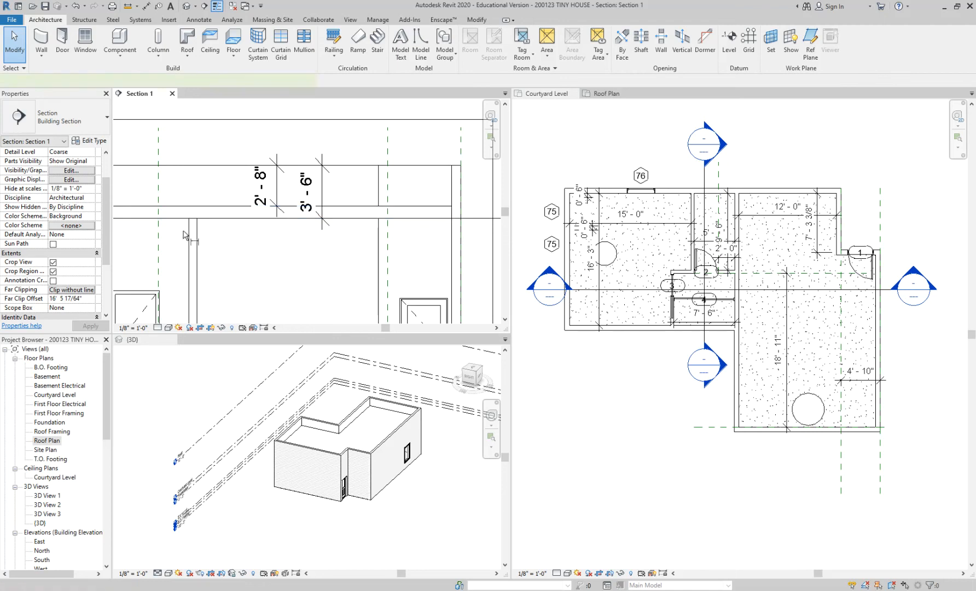
key("d")
key("i")
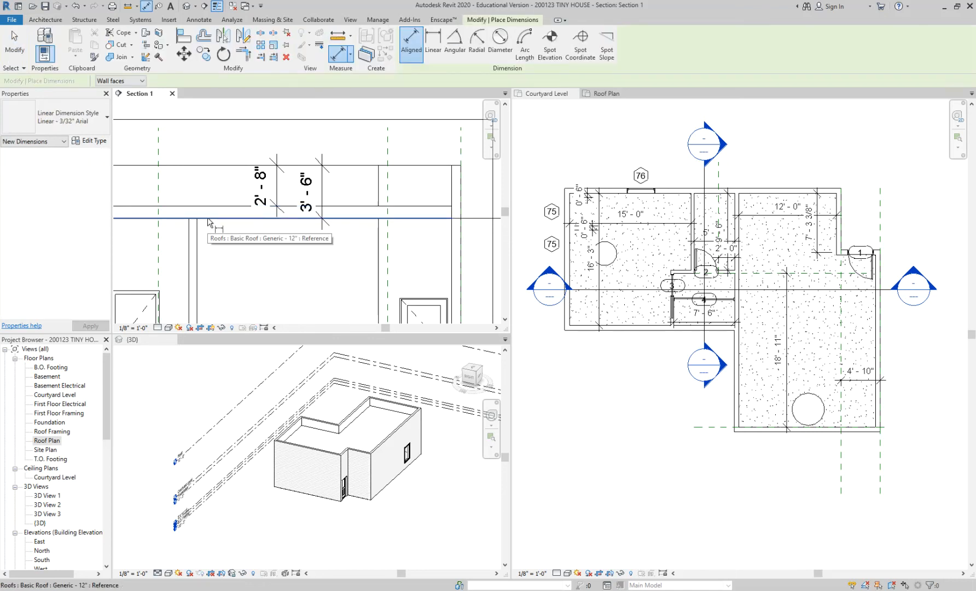
scroll(208, 219, "down", 2)
key("Escape")
key("Escape")
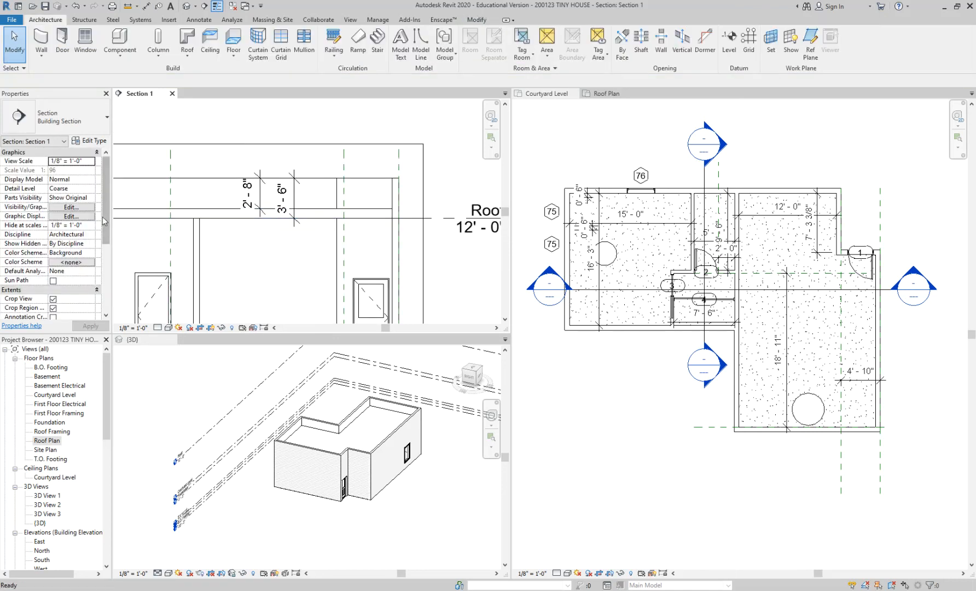
left_click(598, 177)
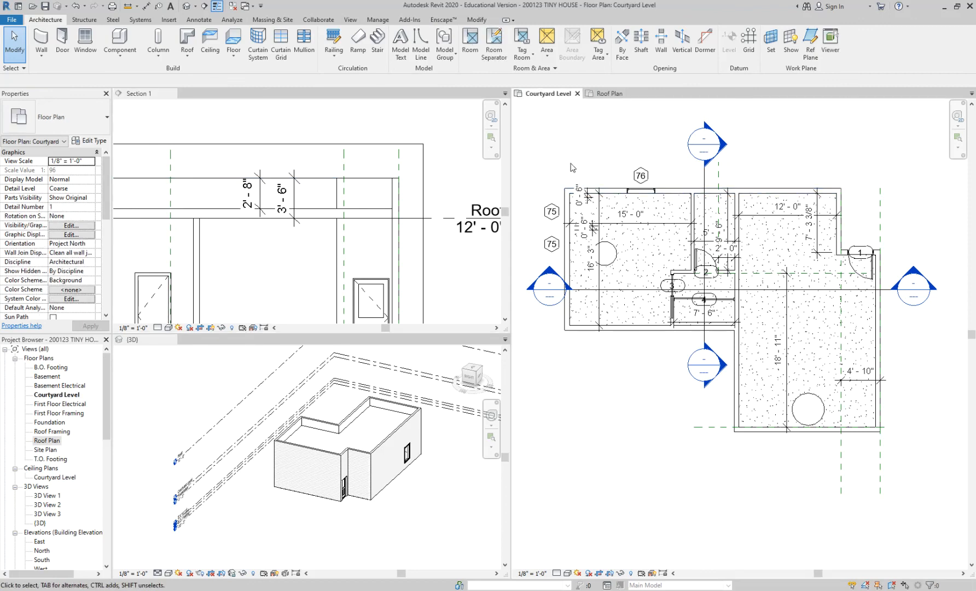
scroll(573, 167, "up", 2)
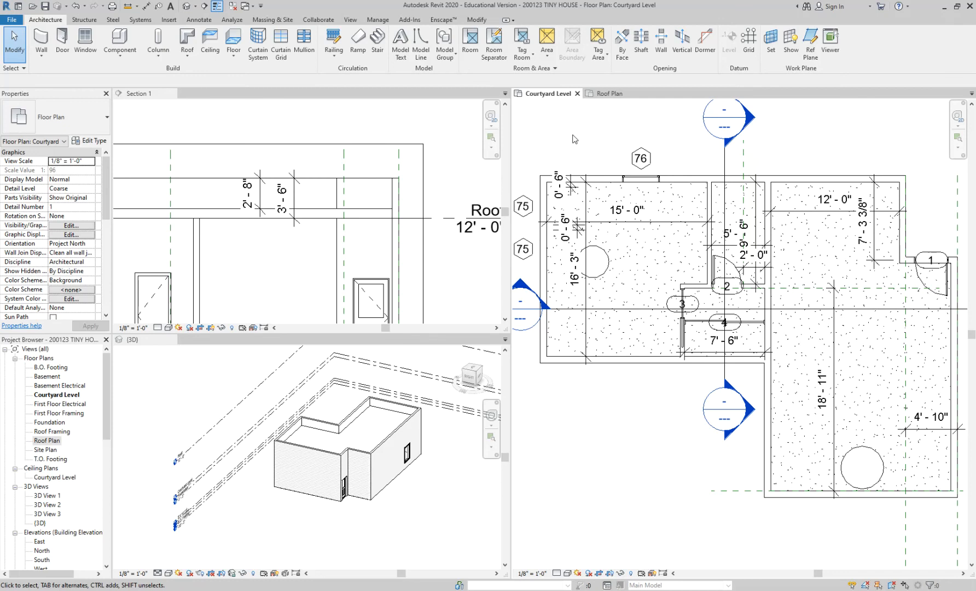
scroll(398, 149, "down", 2)
Select all eight exterior walls and set their Top Offset above the Roof level to 4' 2".
left_click(388, 130)
scroll(389, 129, "down", 2)
middle_click_drag(390, 129, 455, 144)
scroll(438, 149, "up", 1)
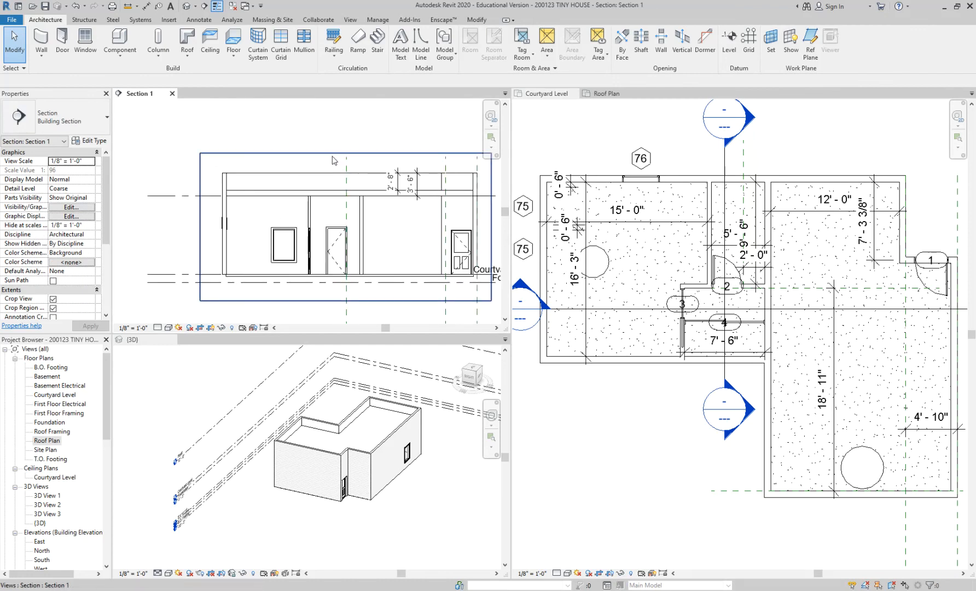
middle_click_drag(327, 159, 269, 146)
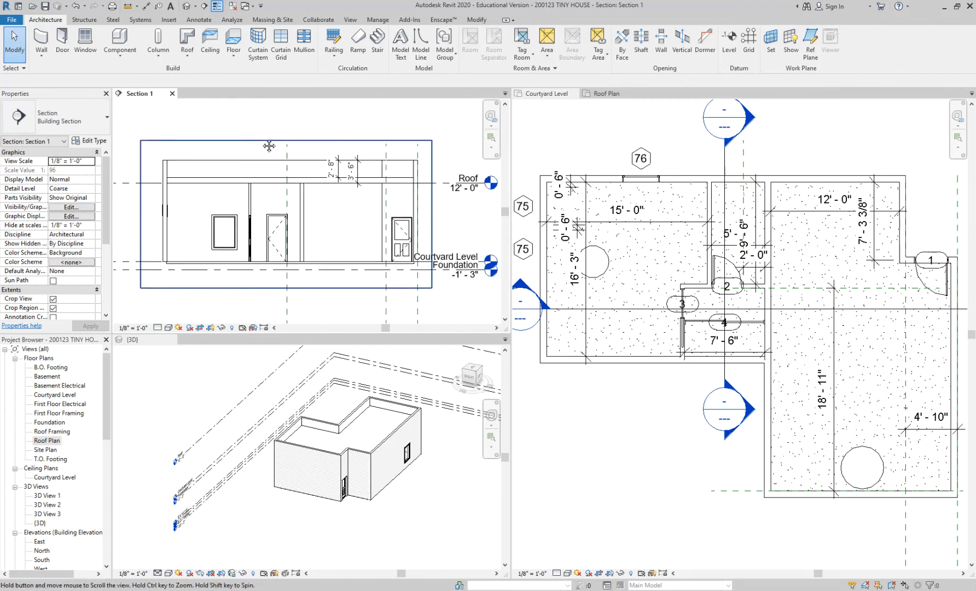
key("Tab")
left_click(165, 169)
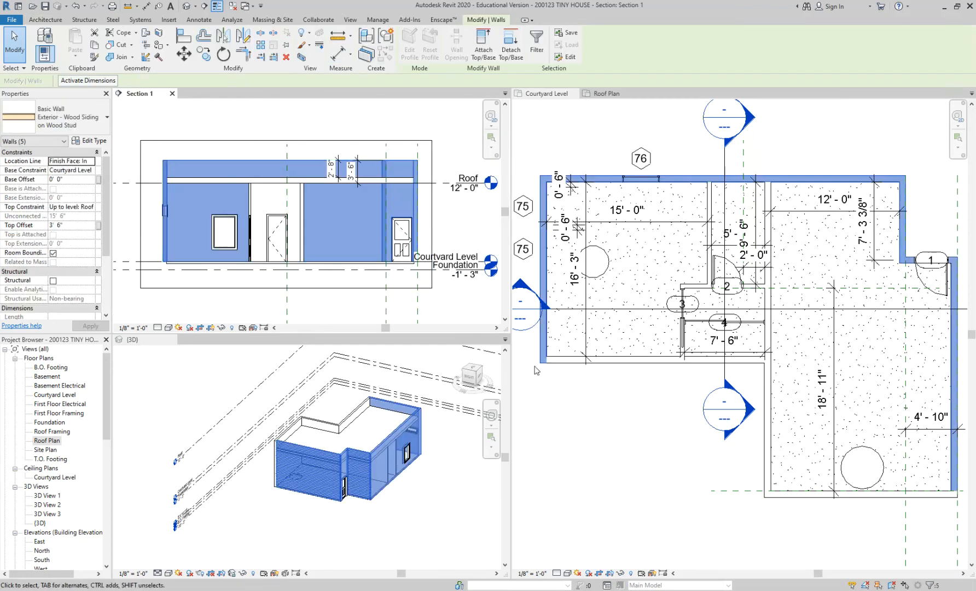
scroll(537, 365, "down", 1)
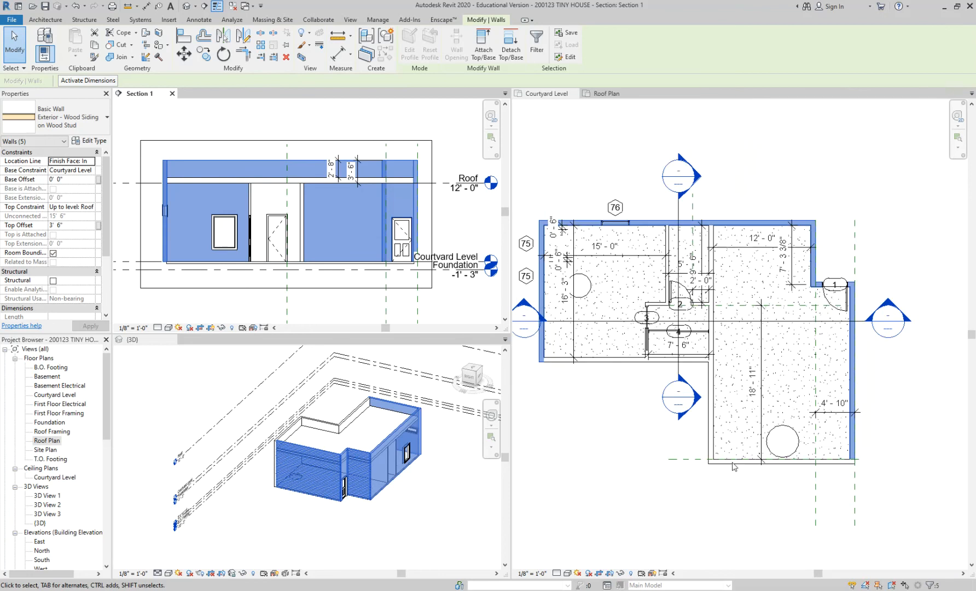
left_click(586, 364)
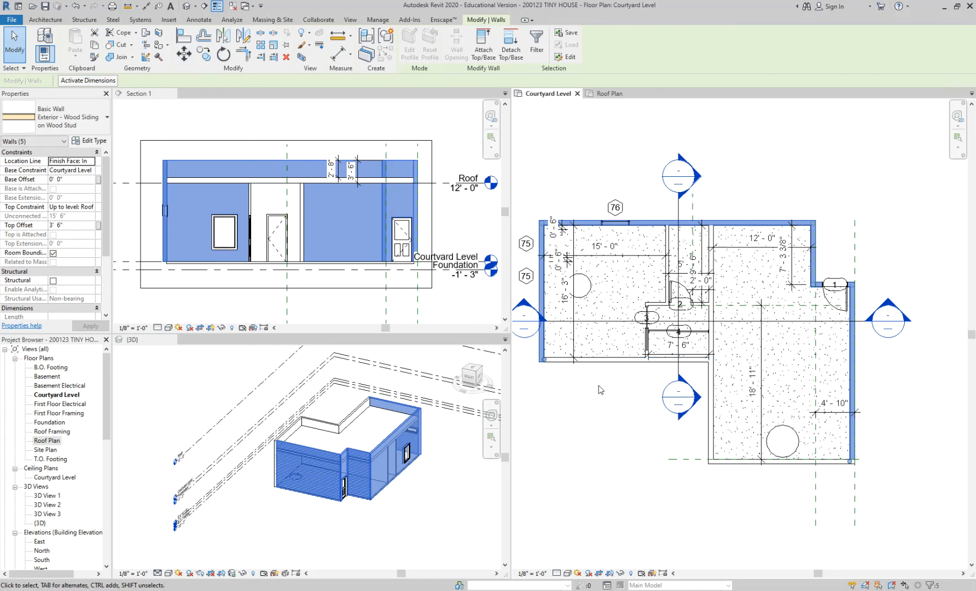
left_click(595, 360, "ctrl")
left_click(711, 383, "ctrl")
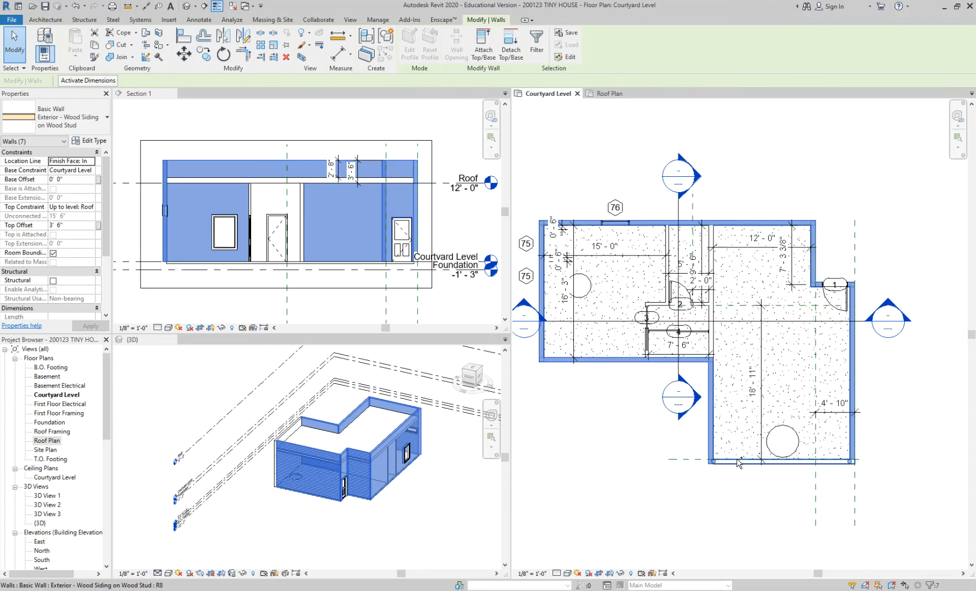
left_click(739, 462, "ctrl")
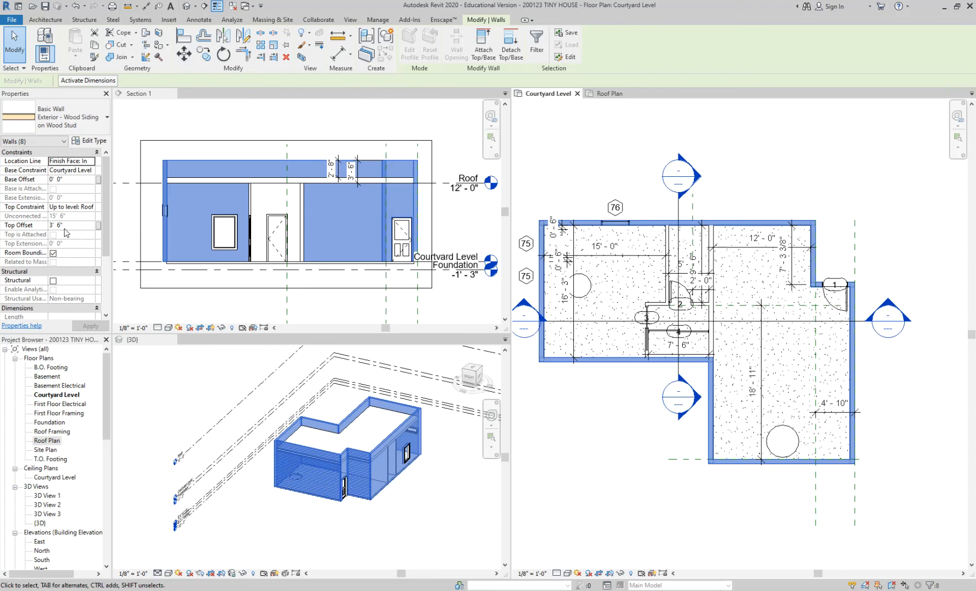
left_click(58, 225)
type("4'")
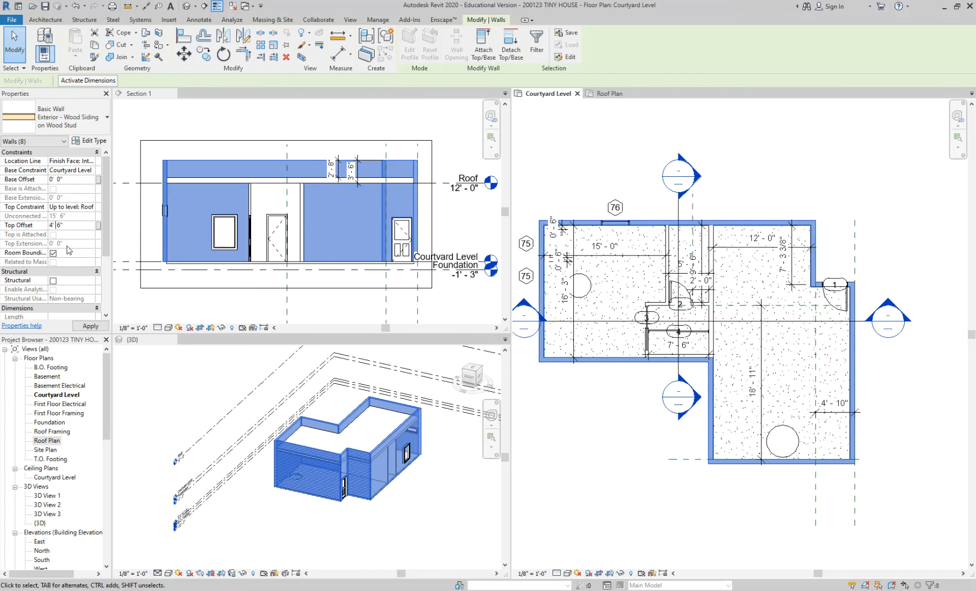
key("shift+Right")
type("2")
key("Return")
left_click(544, 171)
scroll(331, 191, "up", 5)
scroll(331, 192, "down", 3)
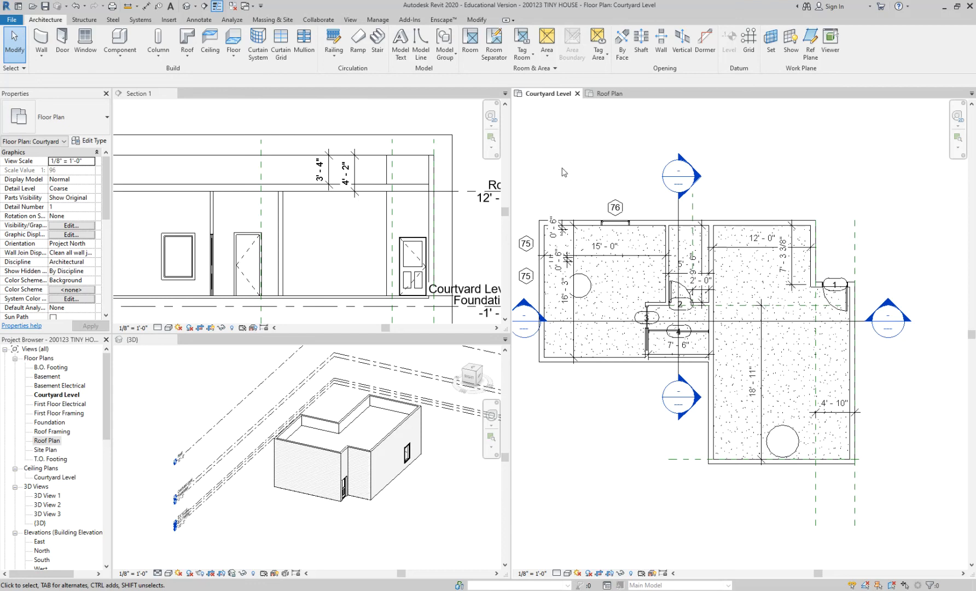
Set the Top Offset of all the connected exterior walls to 4' 4" and clear the selection.
key("Tab")
left_click(590, 227)
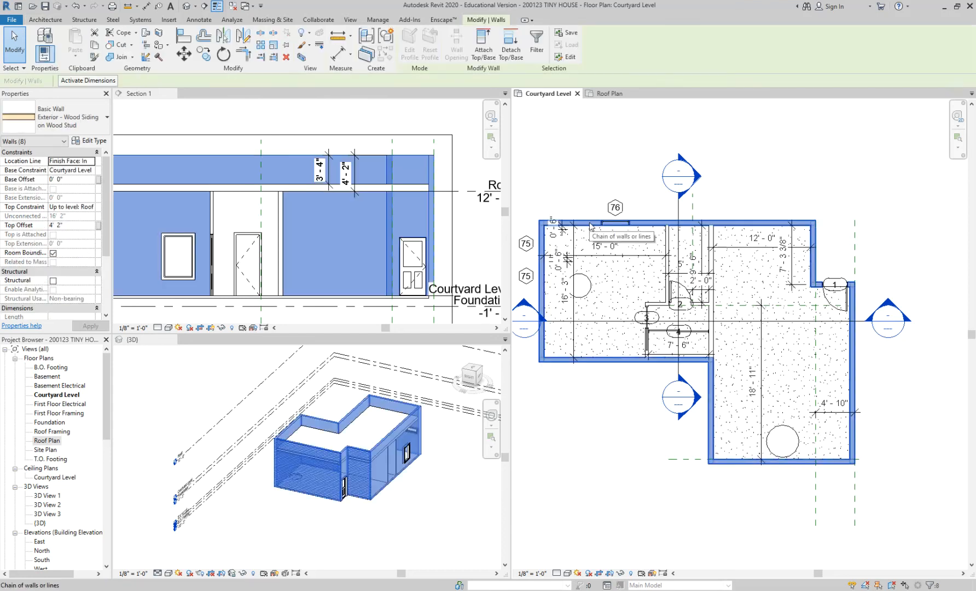
double_click(57, 225)
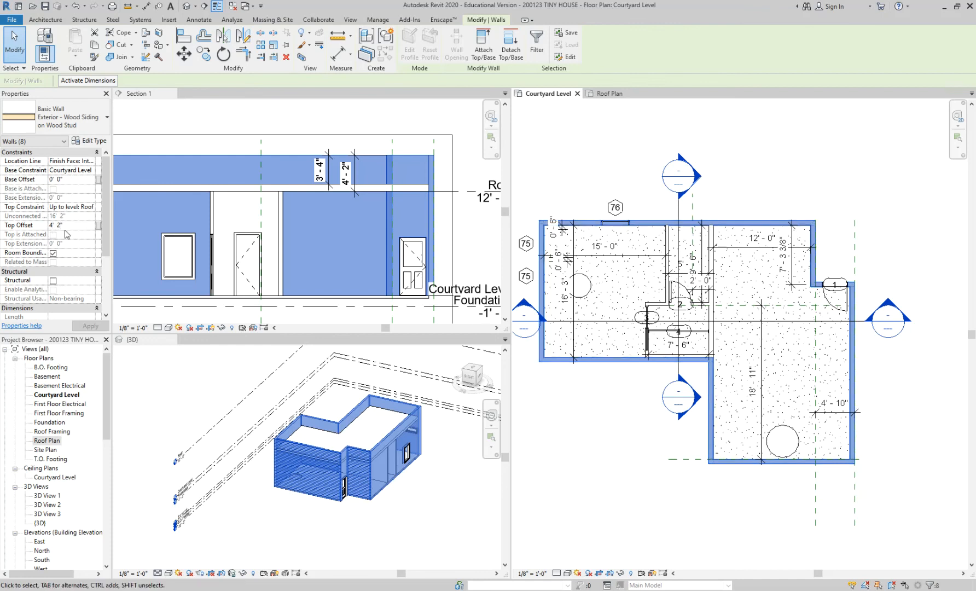
type("4")
key("Return")
left_click(611, 158)
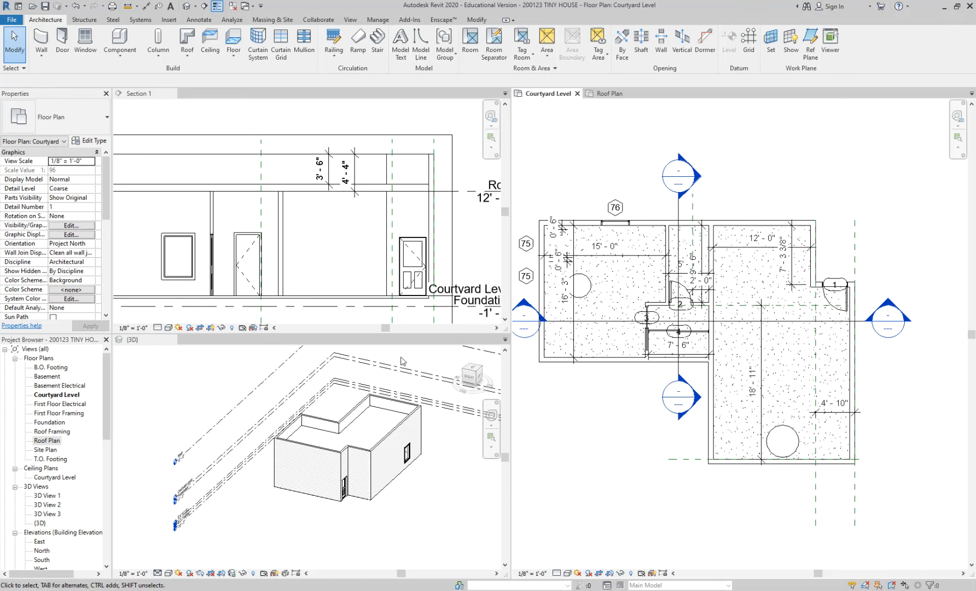
scroll(346, 251, "down", 2)
scroll(344, 248, "down", 1)
scroll(343, 244, "up", 1)
left_click(346, 236)
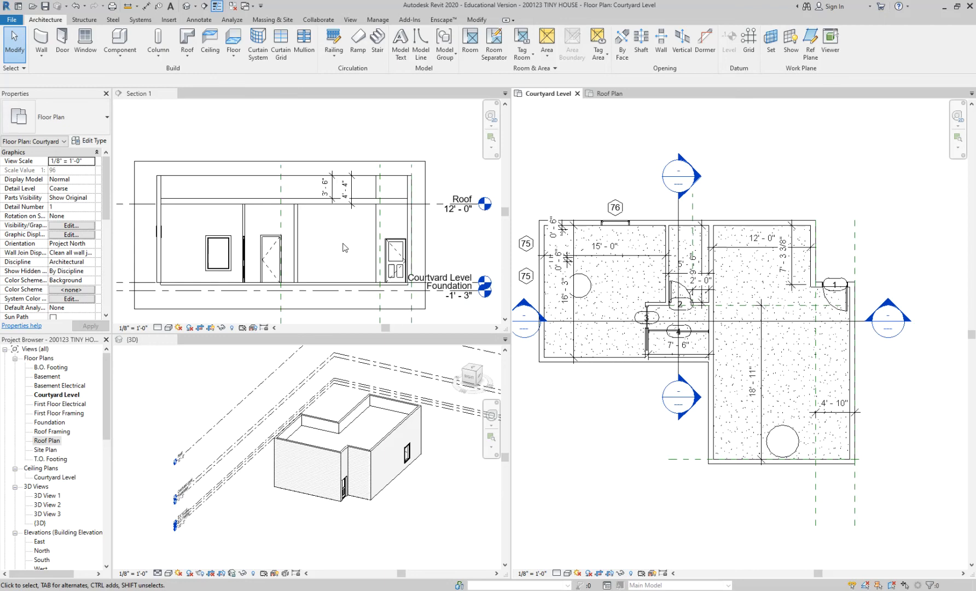
left_click(535, 209)
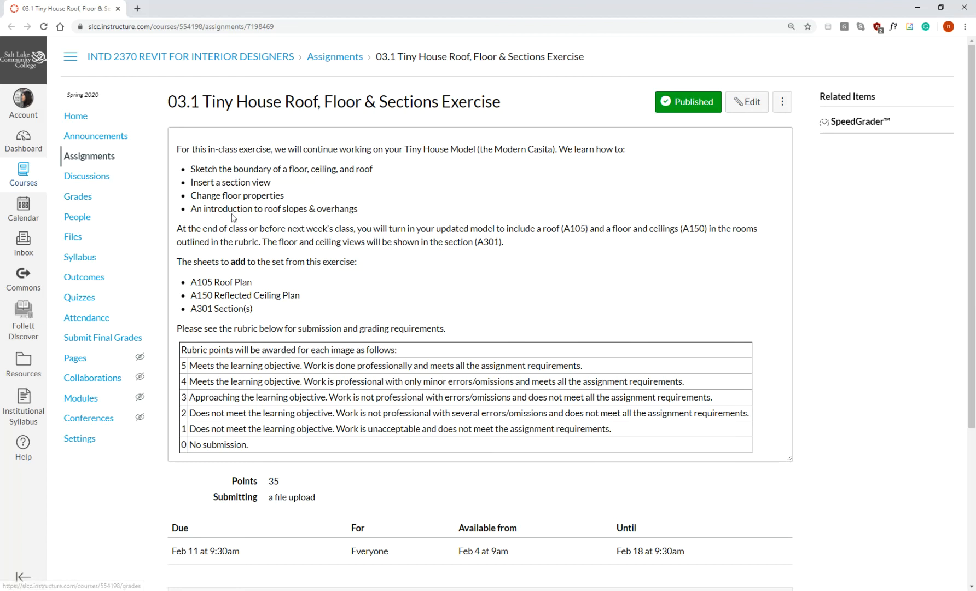
Switch to the Canvas page of the 03.1 Tiny House exercise and review its learning objectives and the list of sheets to add.
left_click_drag(190, 169, 381, 175)
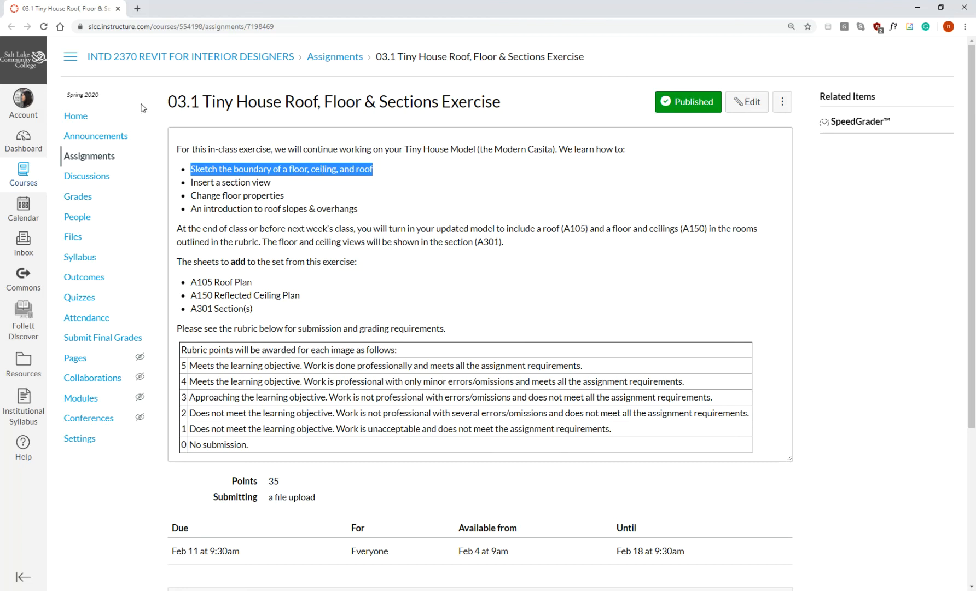
left_click_drag(190, 182, 280, 185)
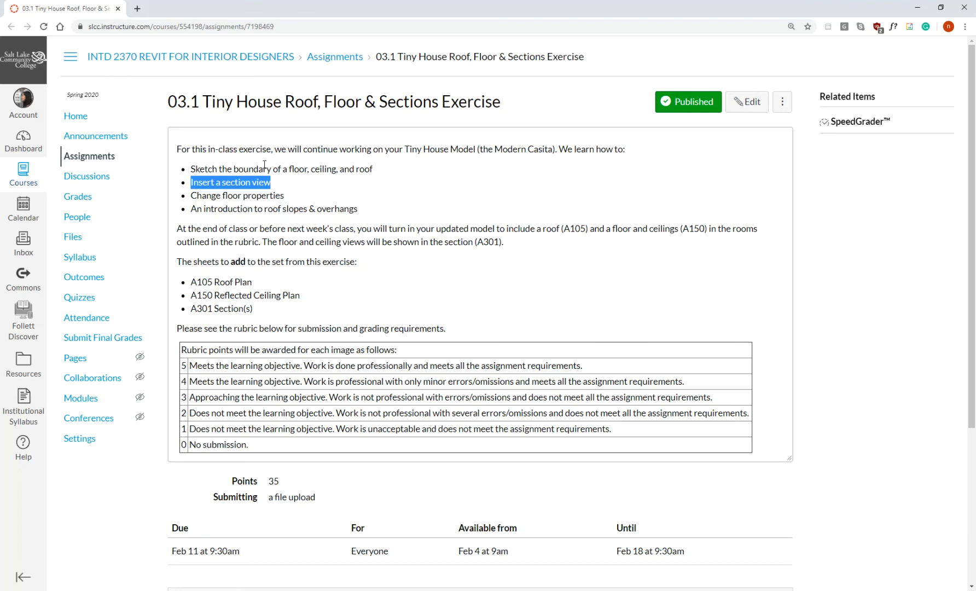
left_click_drag(285, 196, 187, 201)
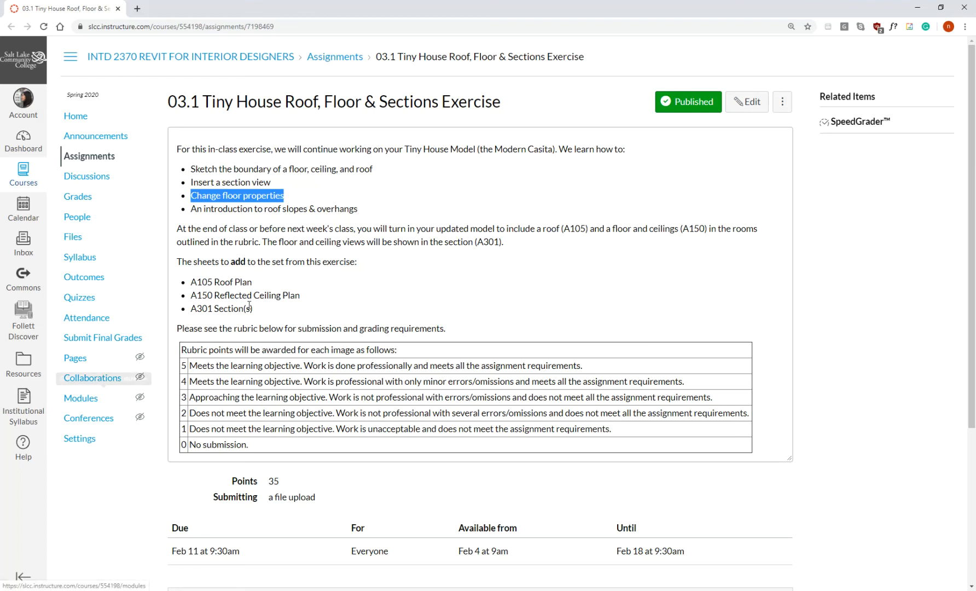
left_click(234, 209)
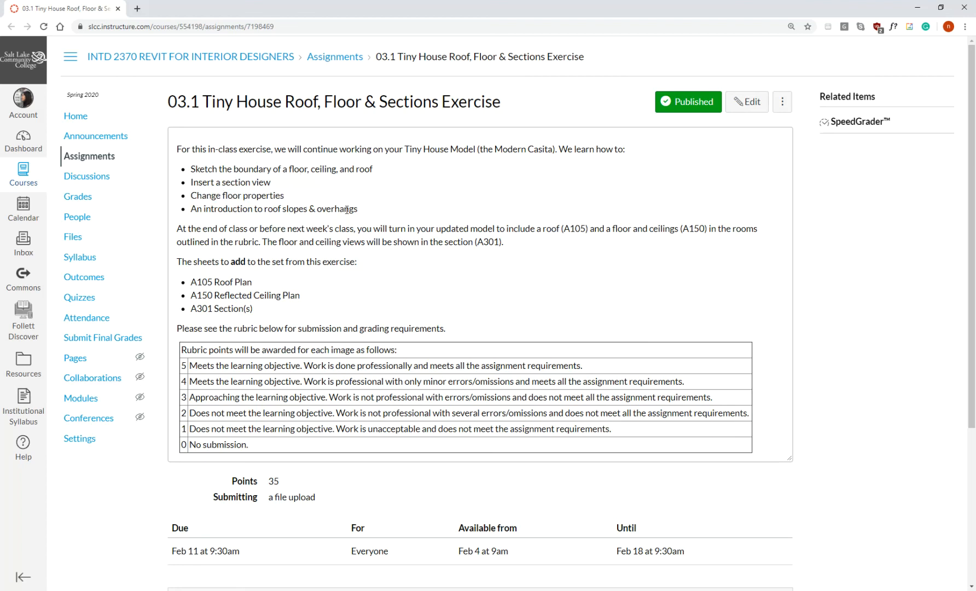
left_click_drag(362, 210, 190, 210)
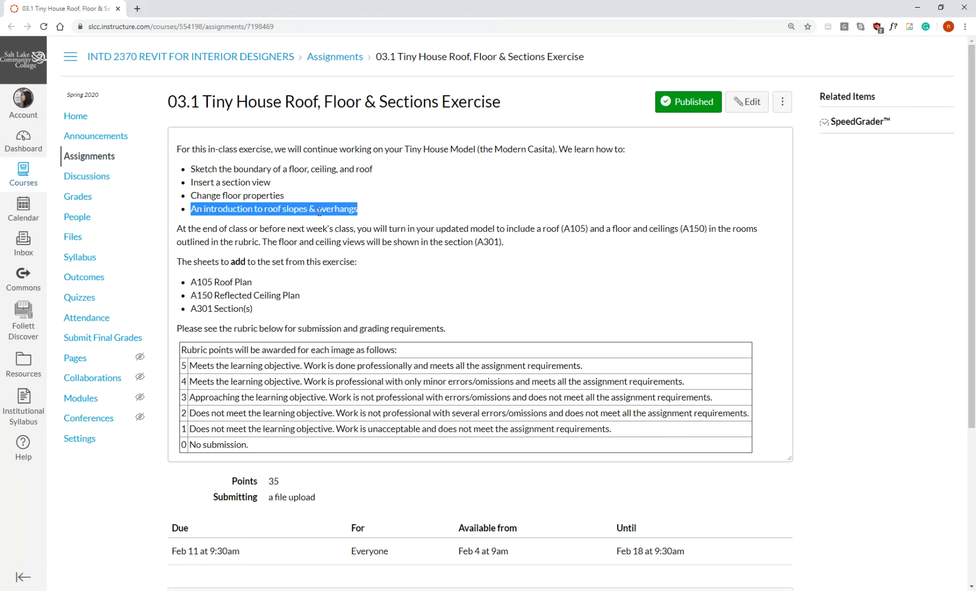
scroll(355, 263, "down", 1)
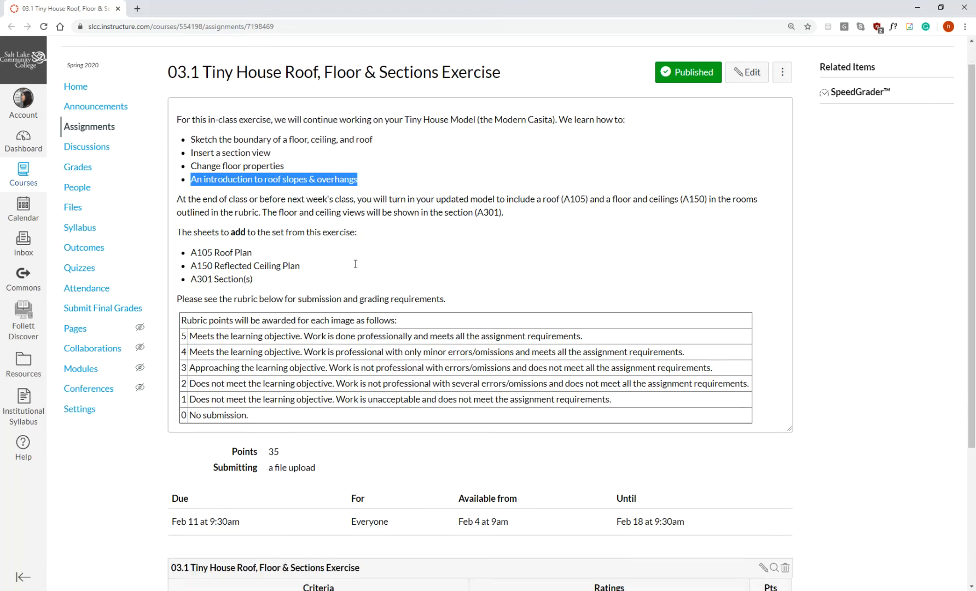
left_click_drag(191, 232, 256, 265)
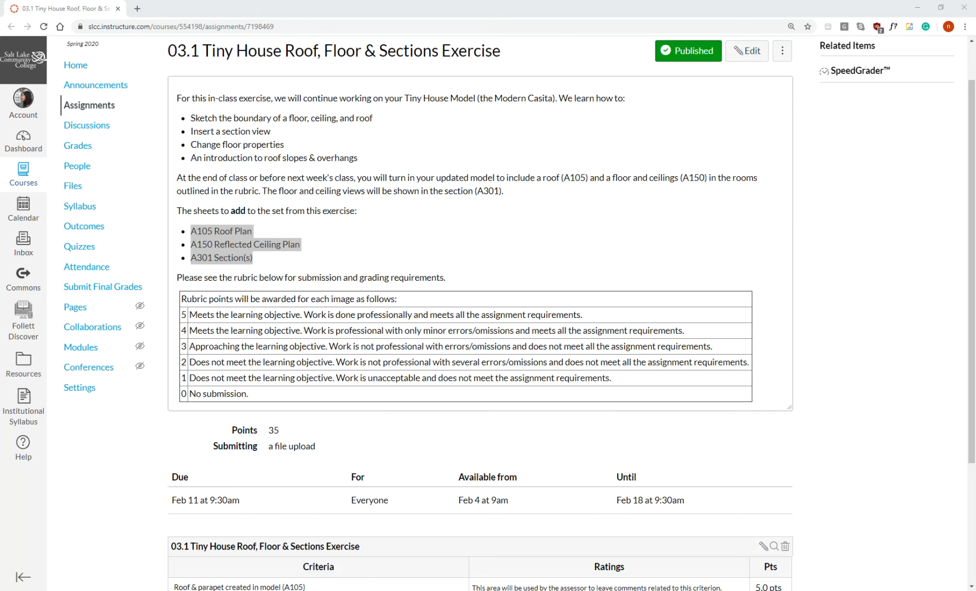
Review the 02.1 Modern Casita Windows & Doors exercise's description and rubric, and switch back to the Revit model.
left_click_drag(972, 78, 509, 74)
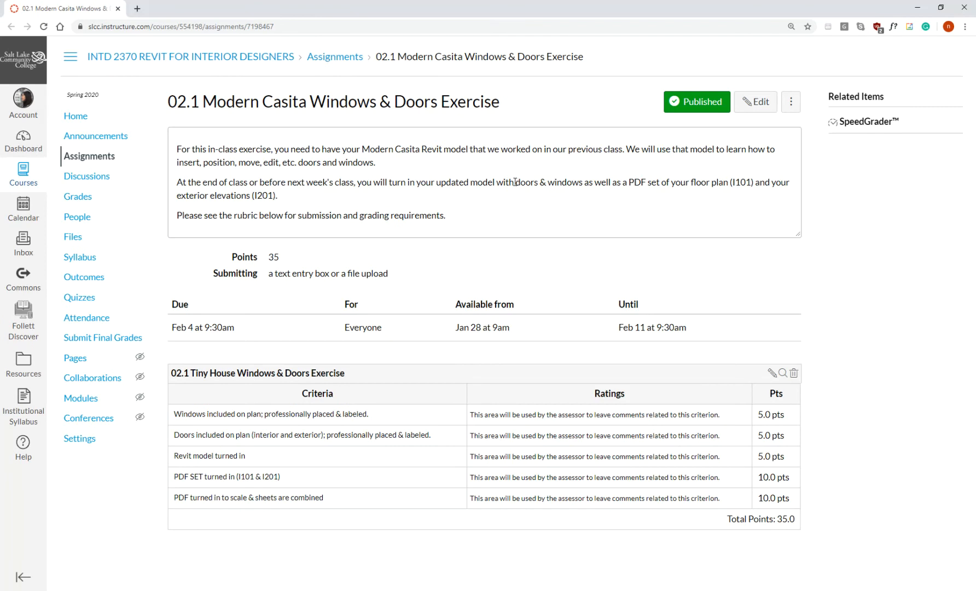
left_click_drag(515, 181, 581, 180)
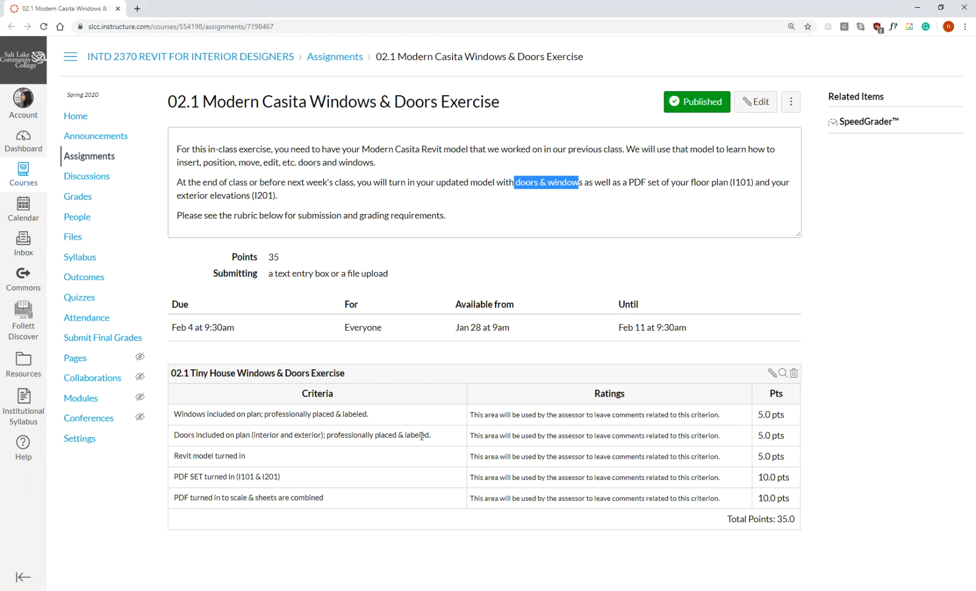
left_click_drag(426, 436, 179, 435)
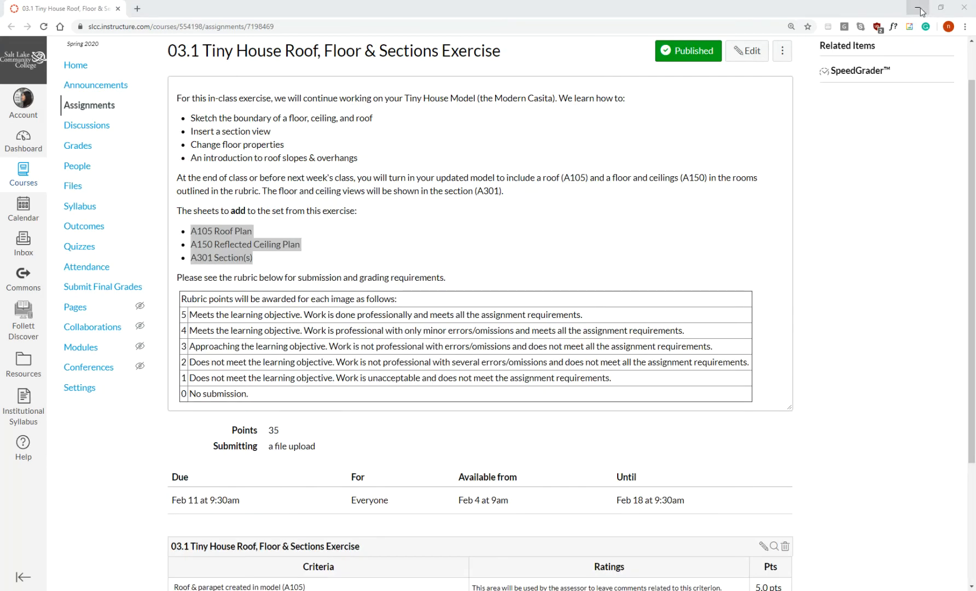
left_click(920, 10)
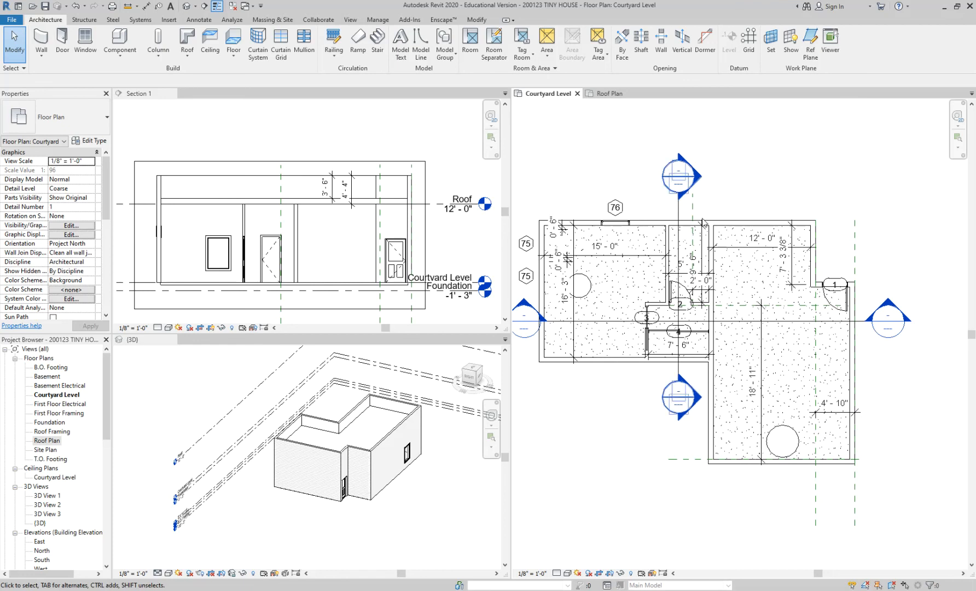
Move the Section 1 line north in the Courtyard Level plan so it cuts through the small room behind door 2.
scroll(730, 156, "up", 4)
middle_click_drag(727, 157, 744, 131)
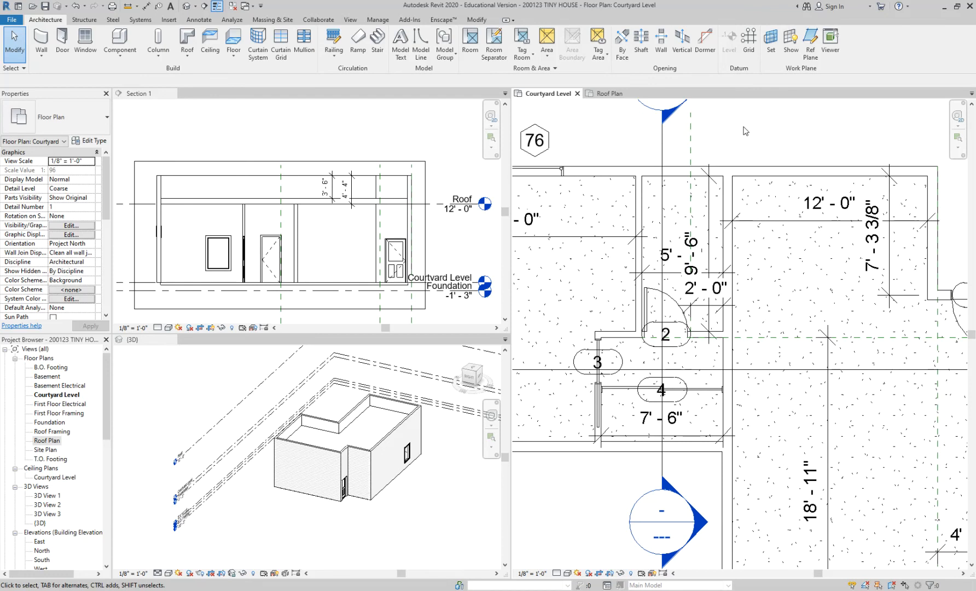
scroll(774, 246, "down", 3)
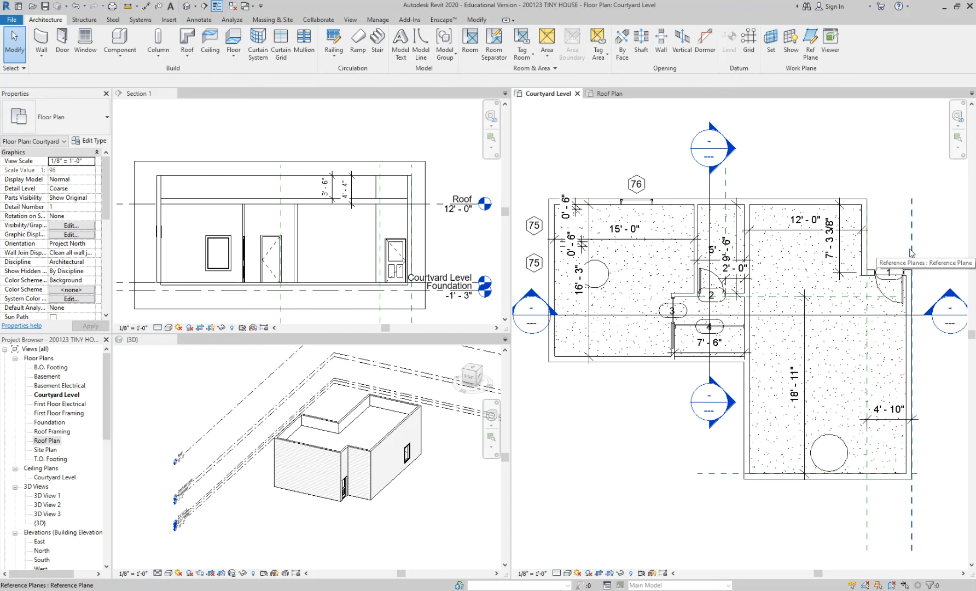
scroll(735, 266, "up", 2)
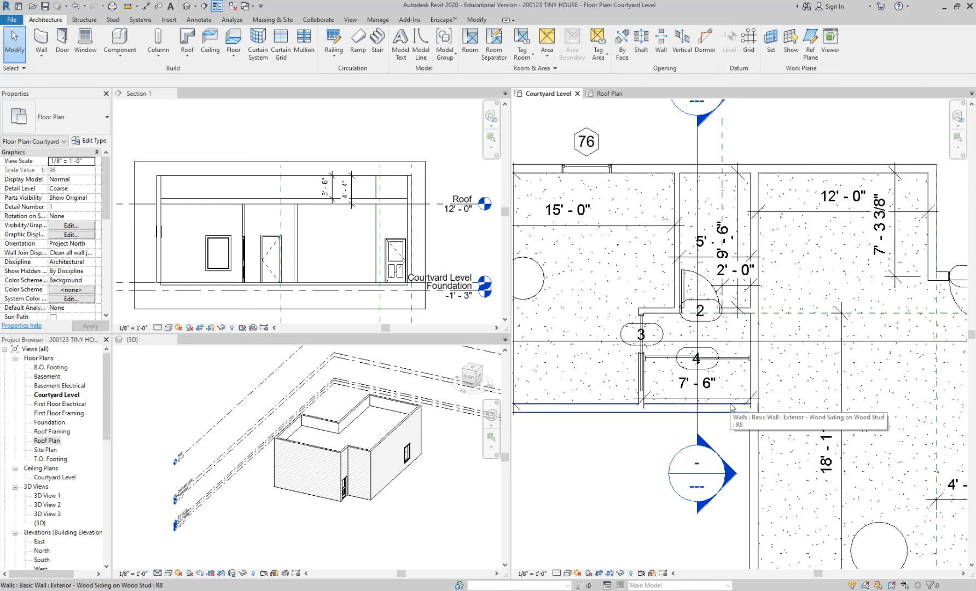
scroll(731, 408, "down", 3)
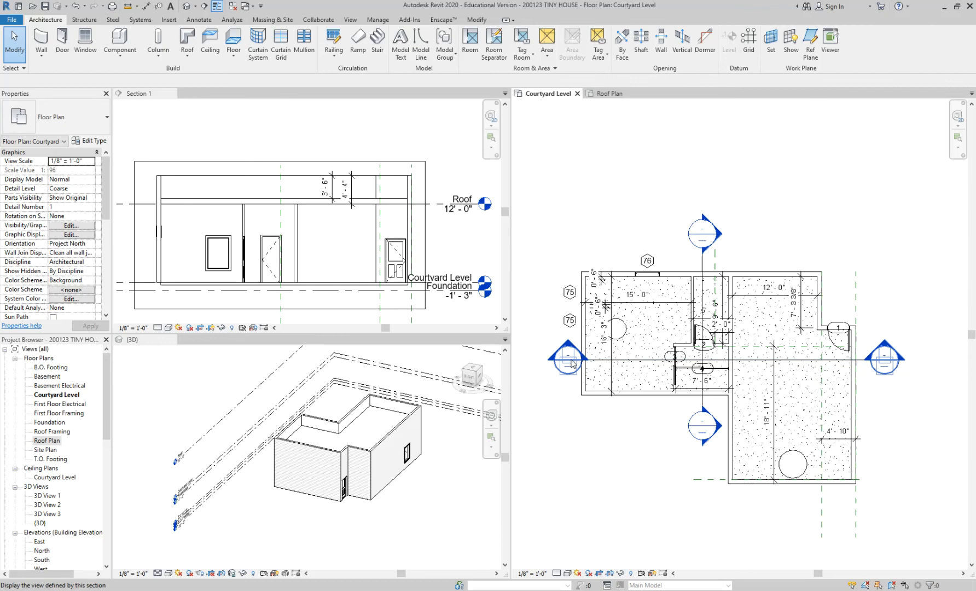
scroll(577, 378, "up", 3)
left_click(609, 352)
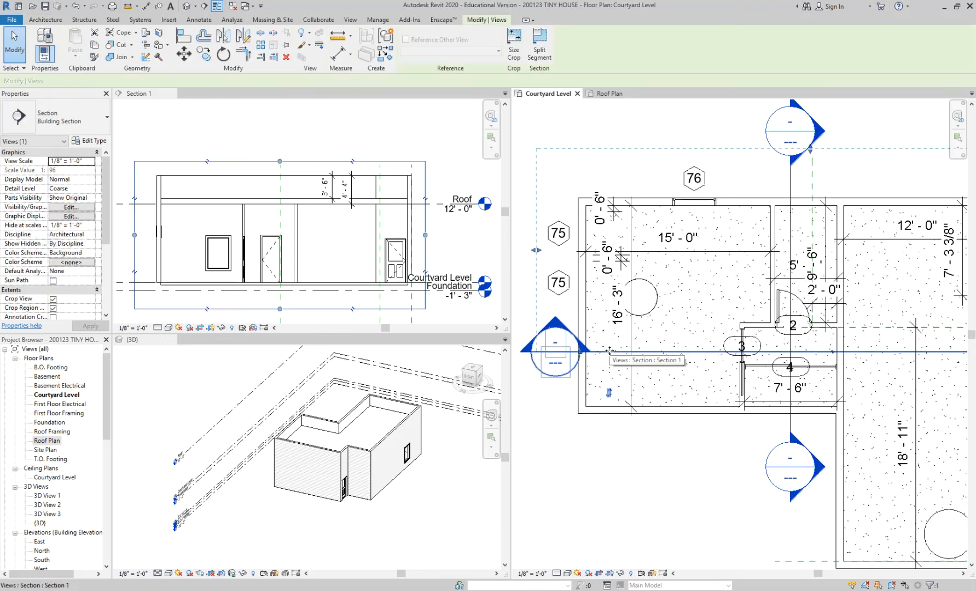
left_click_drag(607, 344, 589, 283)
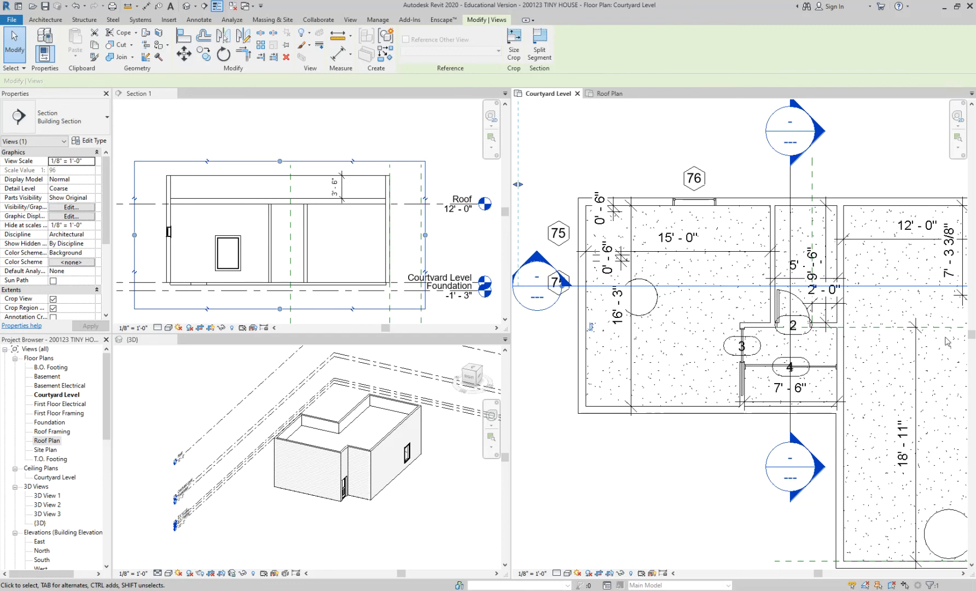
scroll(580, 280, "down", 2)
left_click_drag(580, 280, 589, 278)
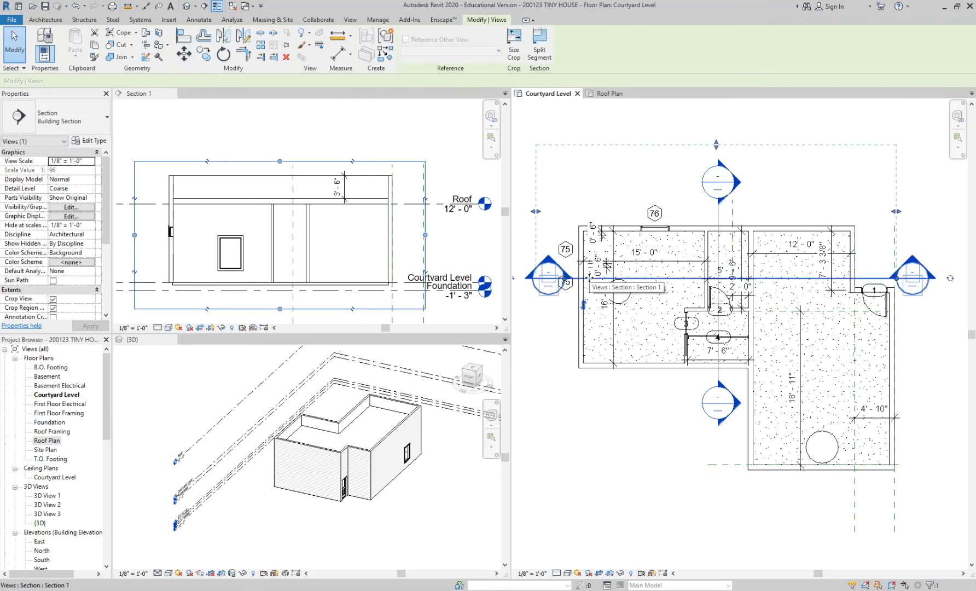
left_click(621, 436)
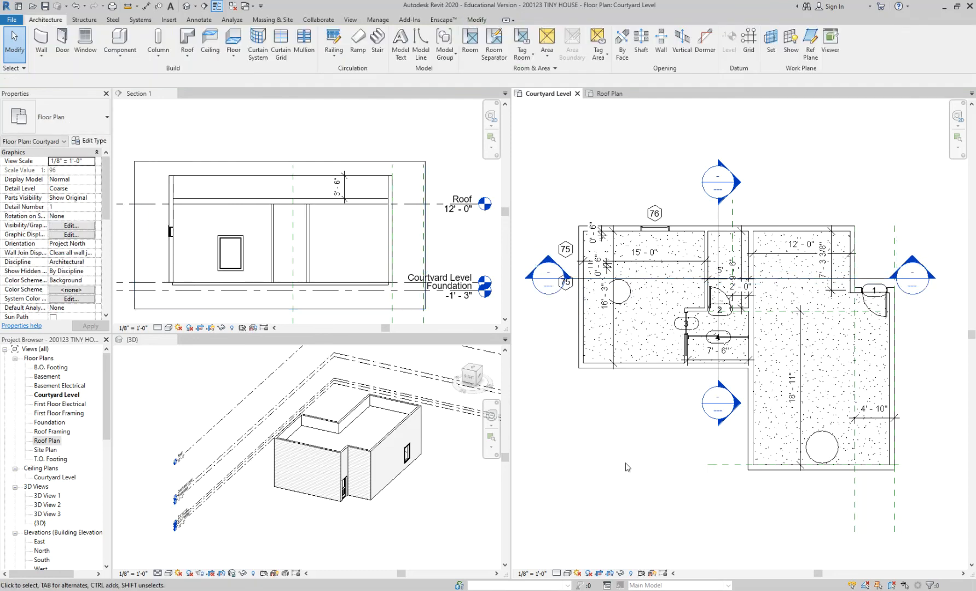
Hide the Dimensions annotation category in the Courtyard Level floor plan.
scroll(627, 467, "up", 1)
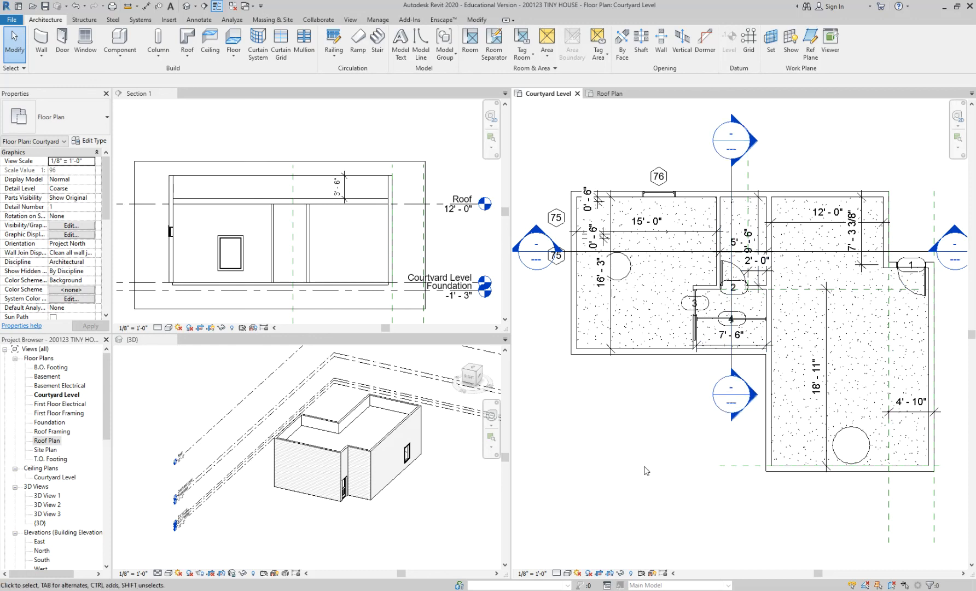
scroll(646, 470, "up", 1)
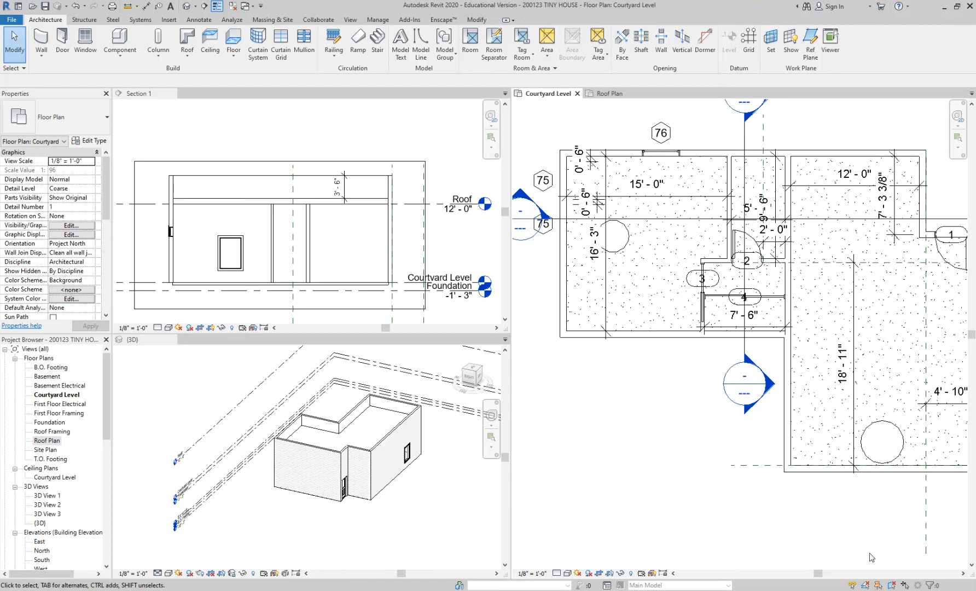
middle_click_drag(655, 391, 591, 400)
scroll(717, 244, "up", 3)
scroll(717, 243, "down", 2)
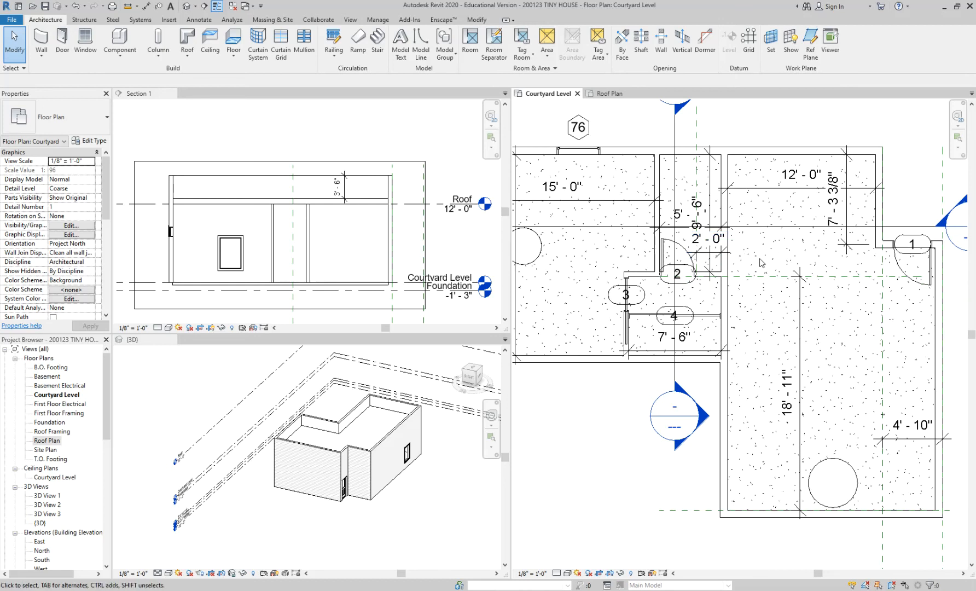
key("v")
key("g")
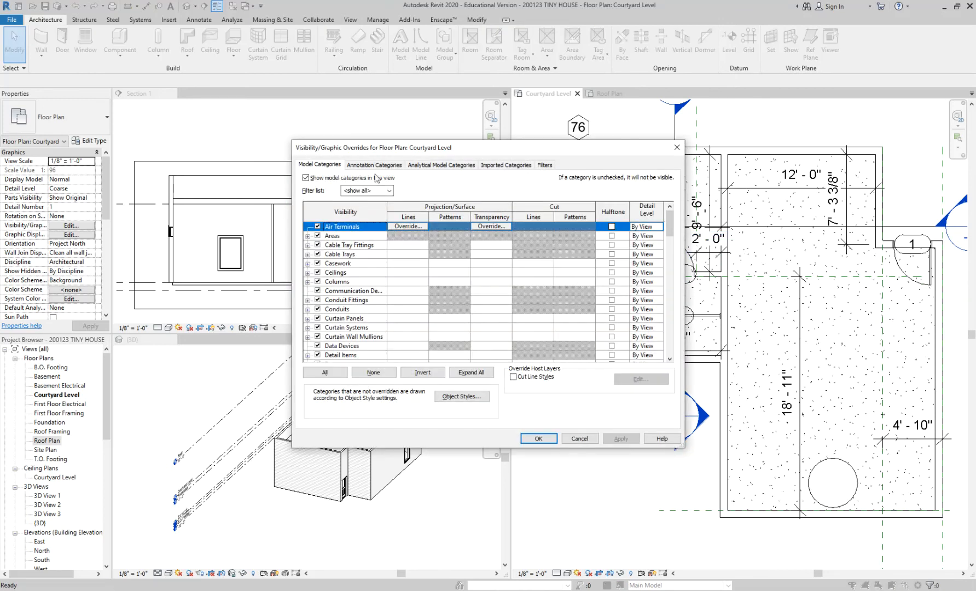
left_click(374, 164)
scroll(330, 313, "down", 6)
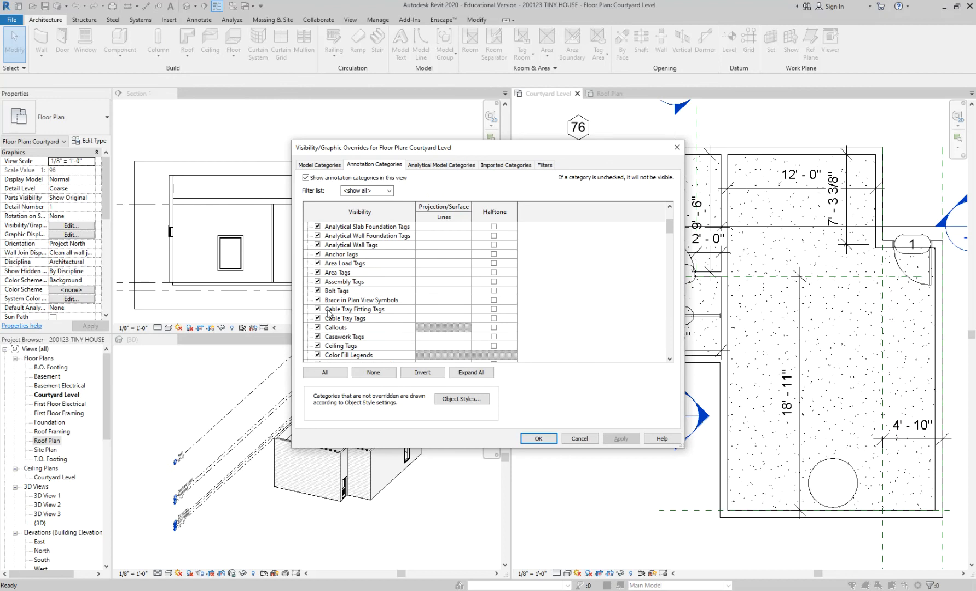
scroll(336, 332, "down", 1)
left_click(318, 318)
left_click(536, 437)
Set up an automatic ceiling of type GWB on Furring with a 10' 0" height offset from the Courtyard Level.
scroll(715, 244, "up", 2)
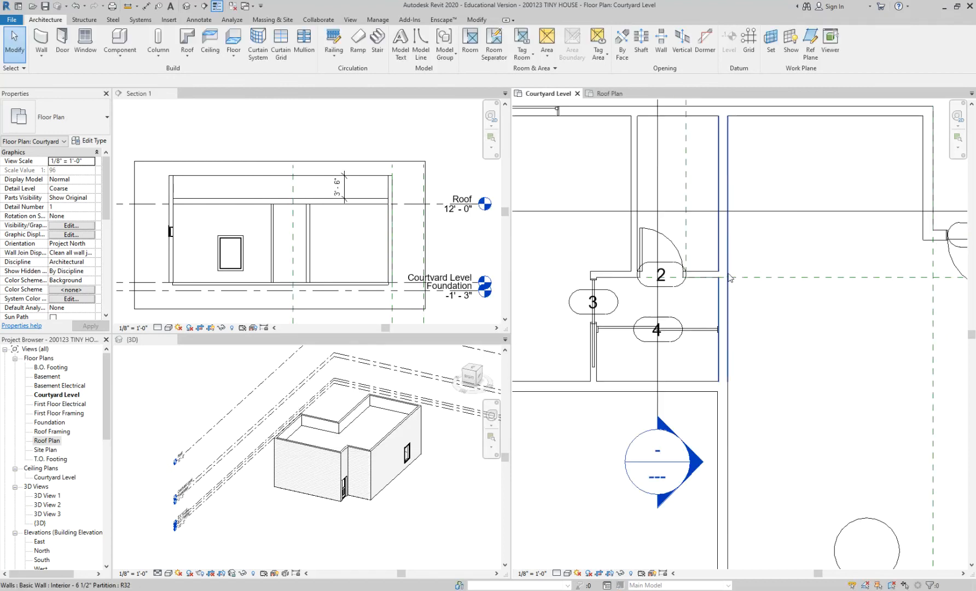
scroll(780, 215, "up", 2)
scroll(766, 144, "up", 1)
middle_click_drag(768, 144, 790, 111)
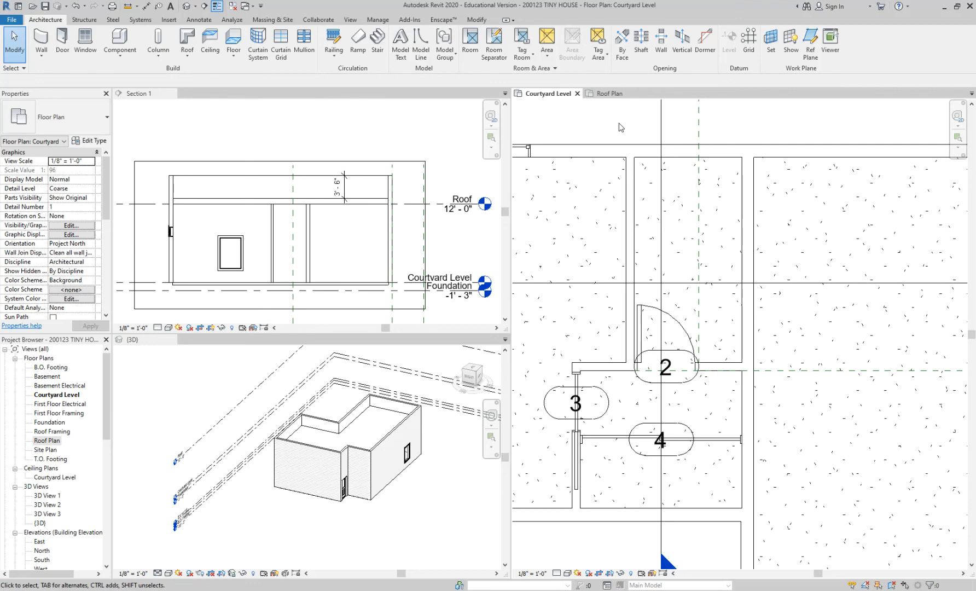
left_click(211, 39)
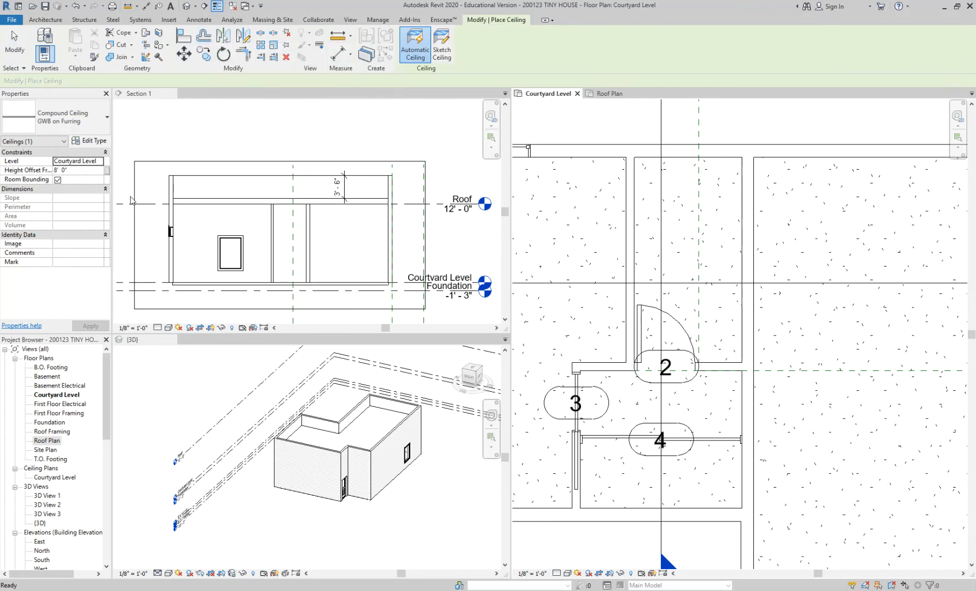
left_click(58, 125)
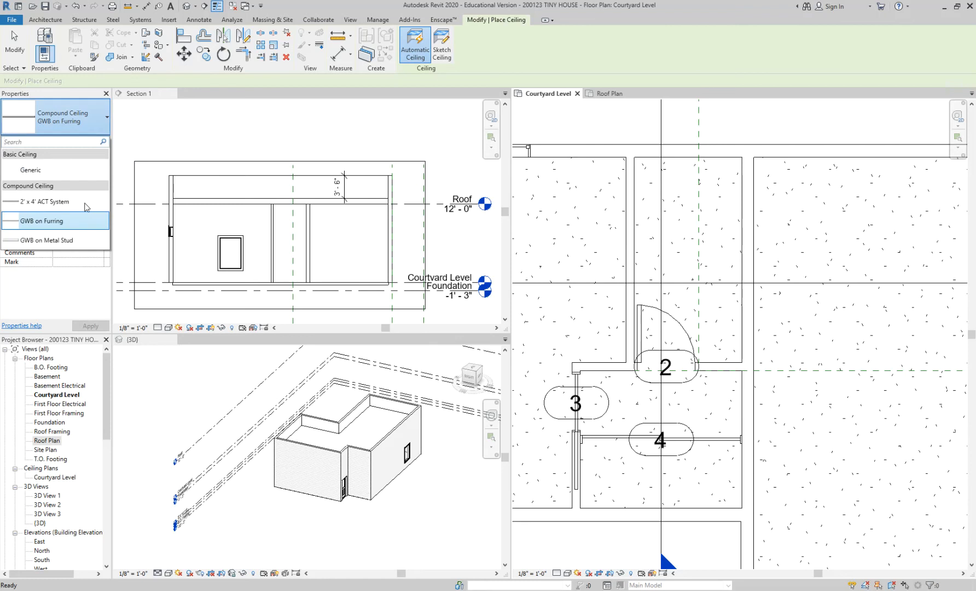
left_click(31, 225)
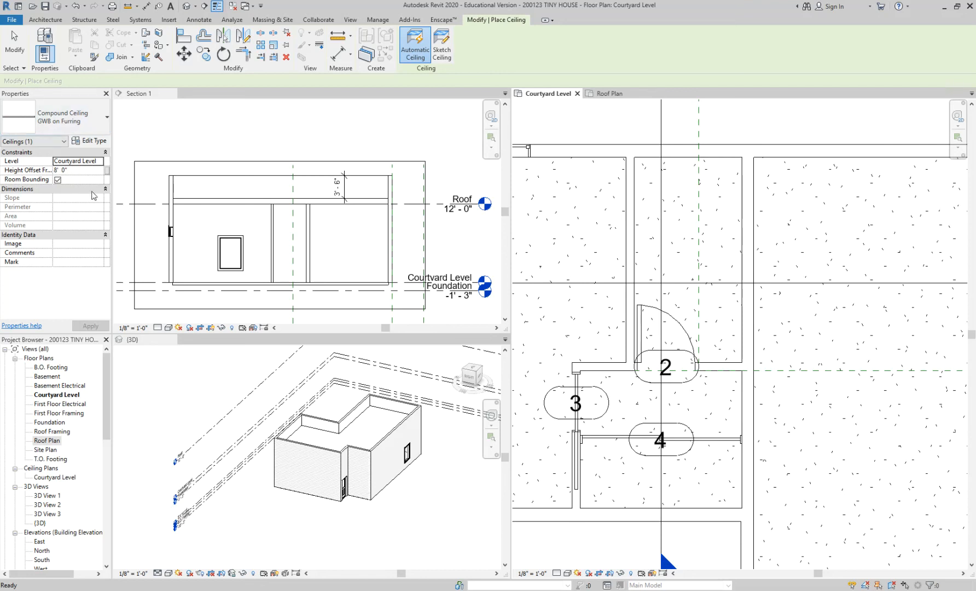
left_click(71, 170)
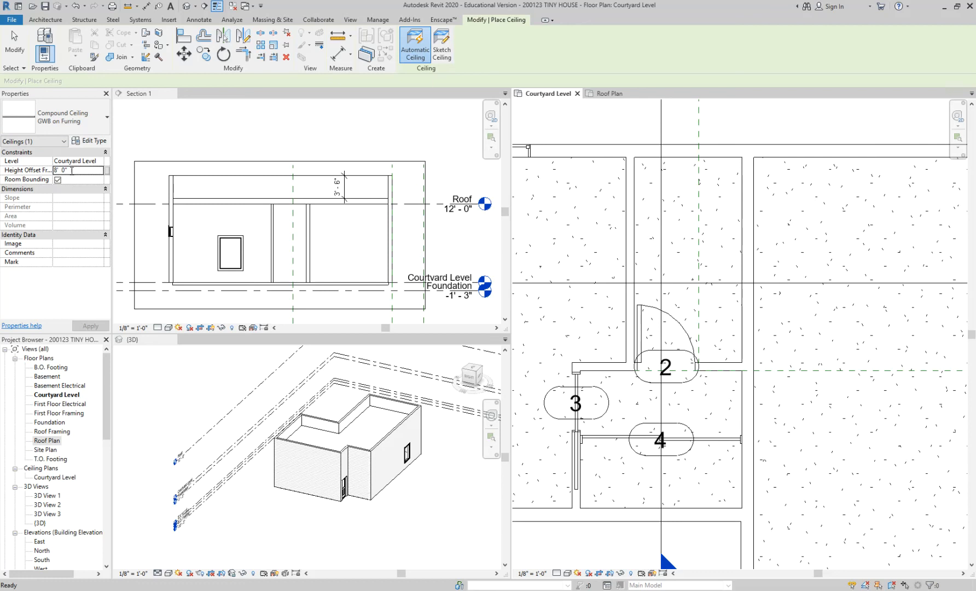
type("10")
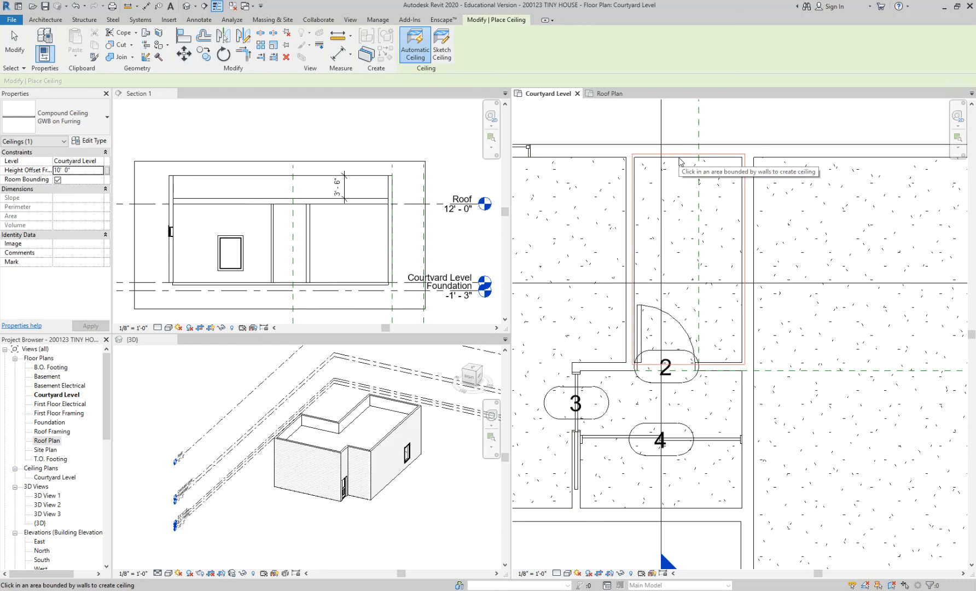
Place the GWB on Furring ceiling in the small room behind door 2 and end the Ceiling command.
scroll(680, 161, "up", 1)
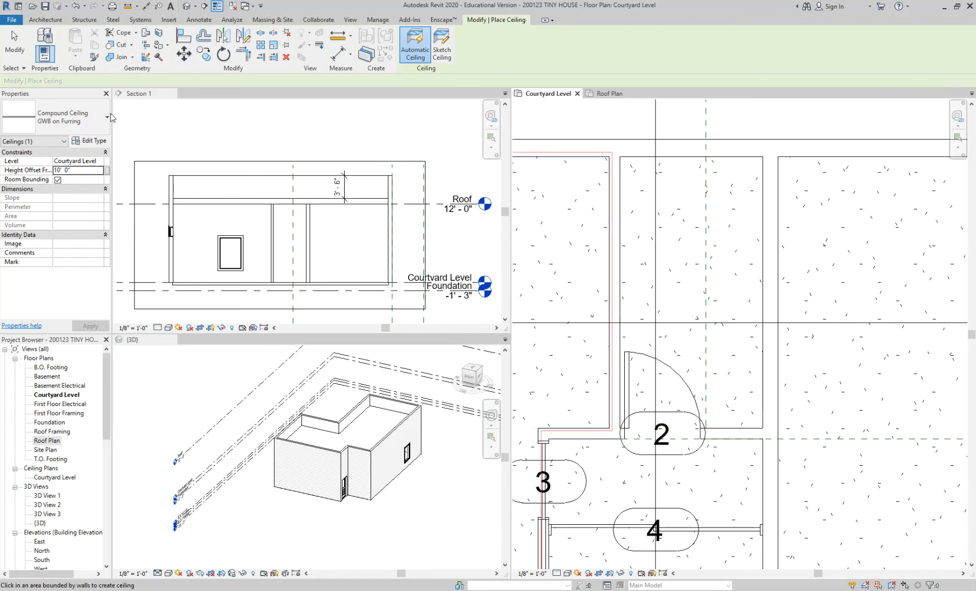
left_click(83, 129)
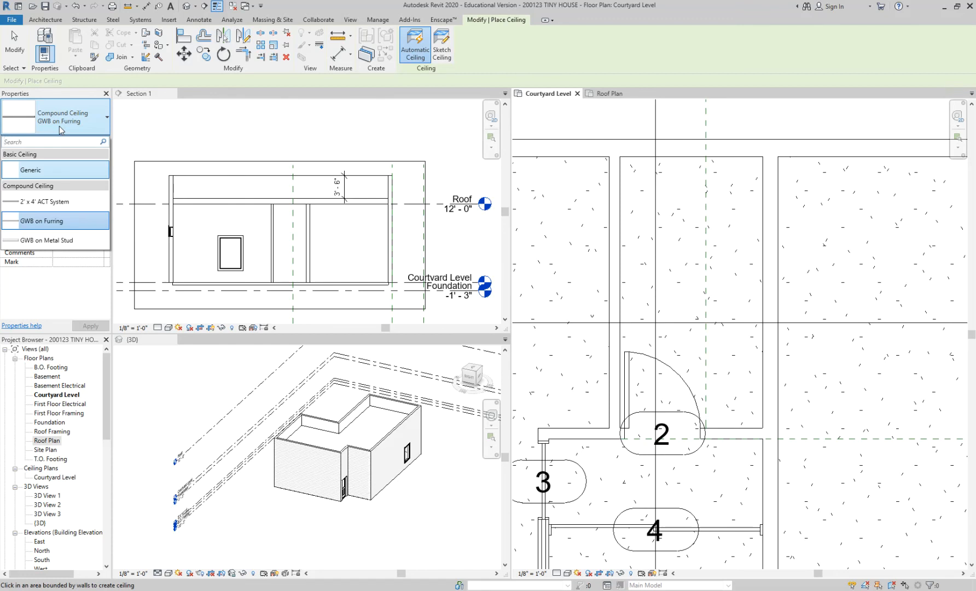
left_click(59, 126)
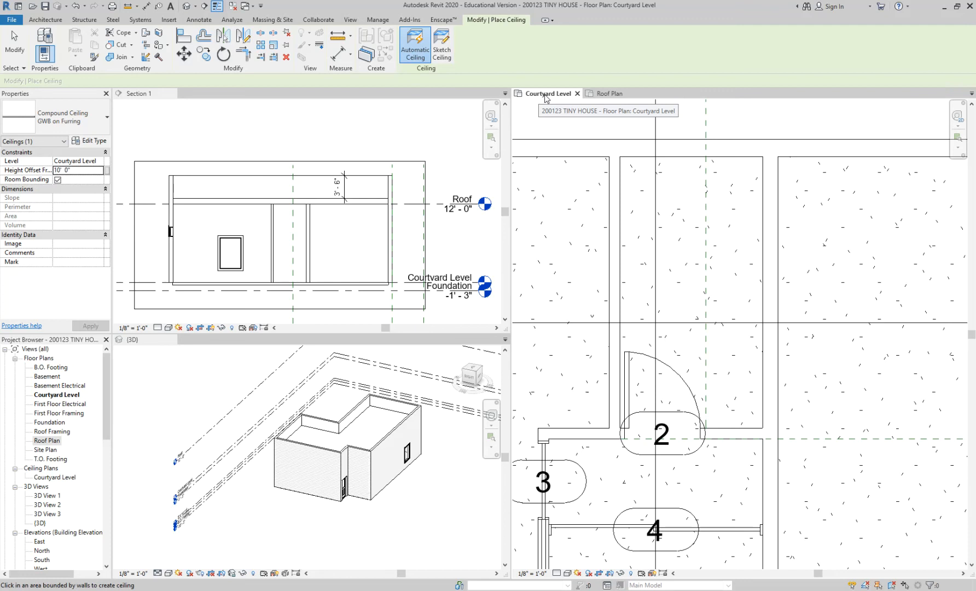
left_click(714, 212)
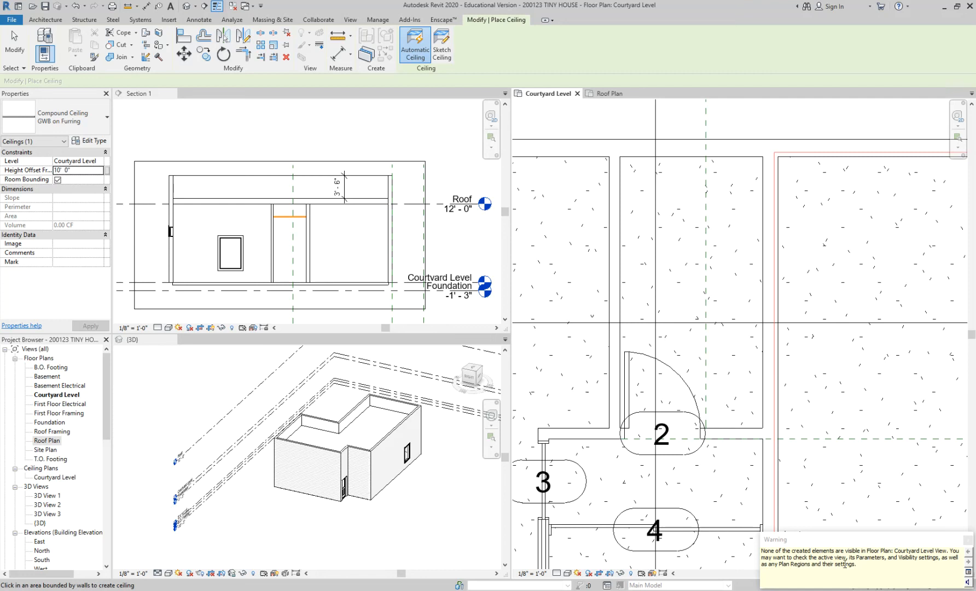
scroll(331, 235, "up", 2)
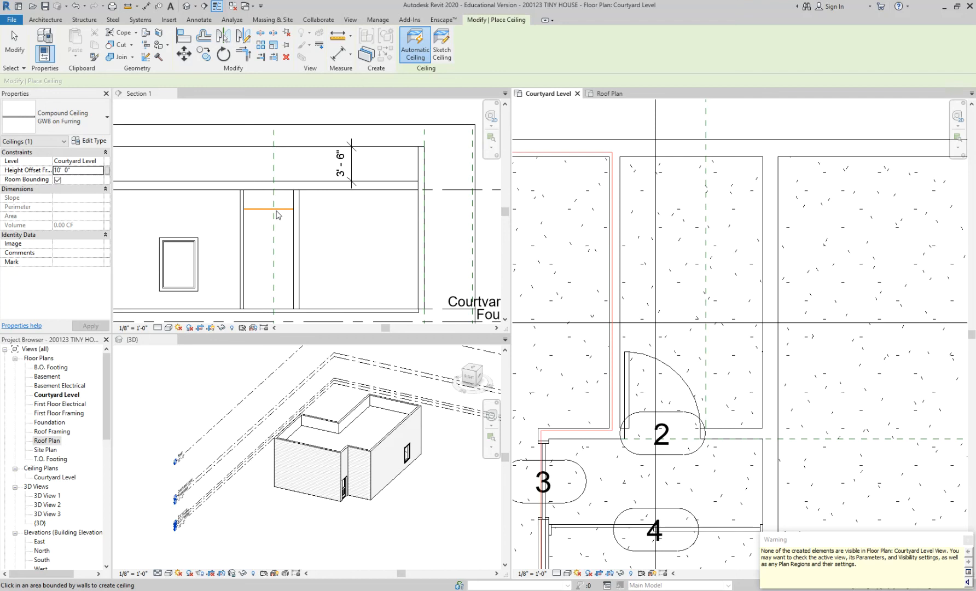
left_click(341, 232)
left_click(432, 272)
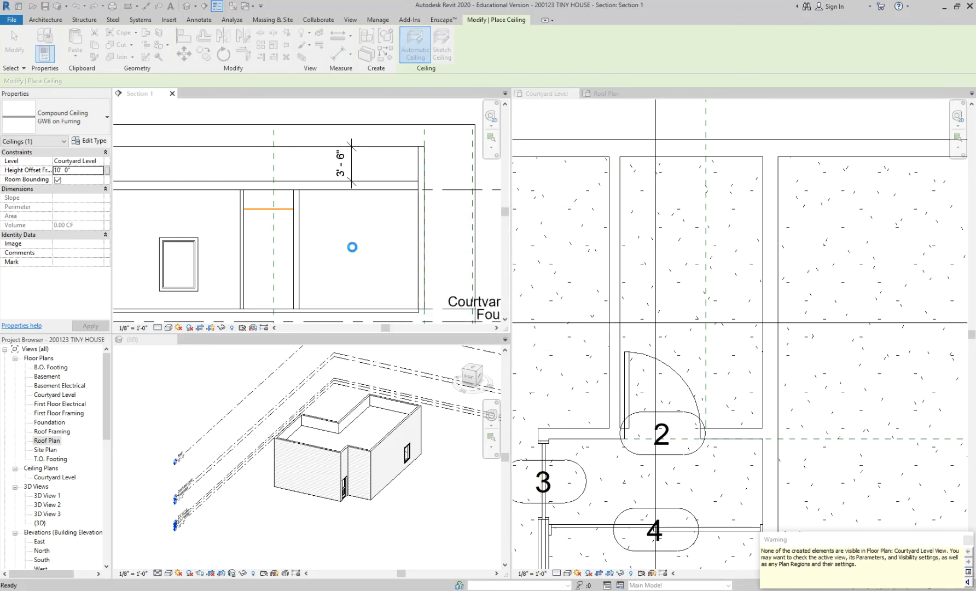
key("Escape")
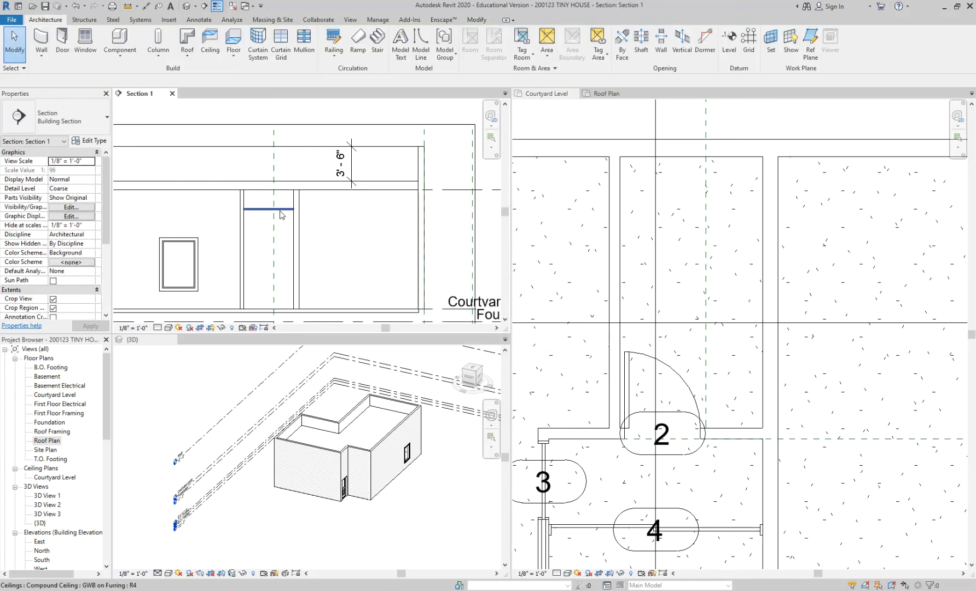
Select the ceiling between the two partitions in Section 1 and remove it.
left_click(280, 210)
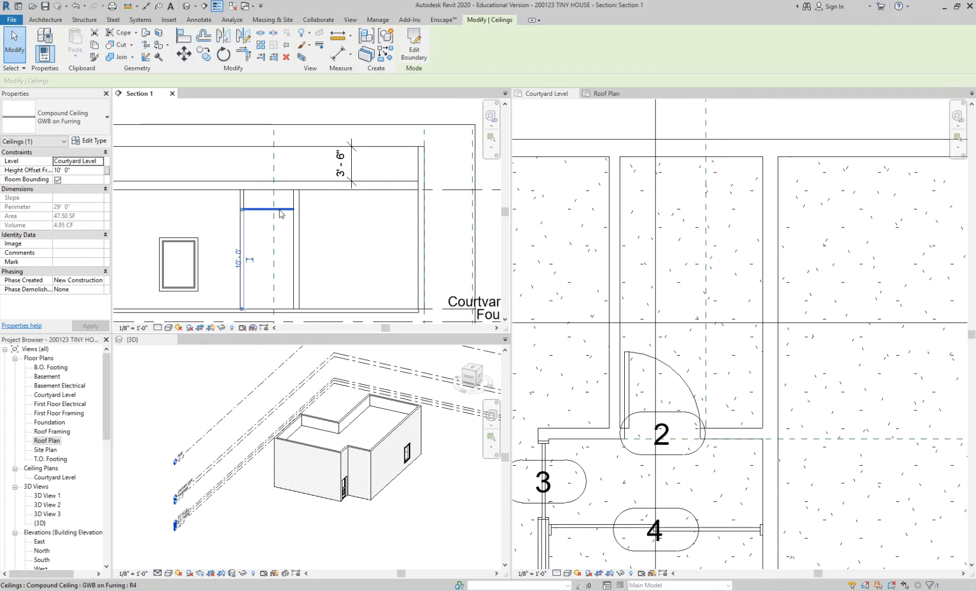
key("Escape")
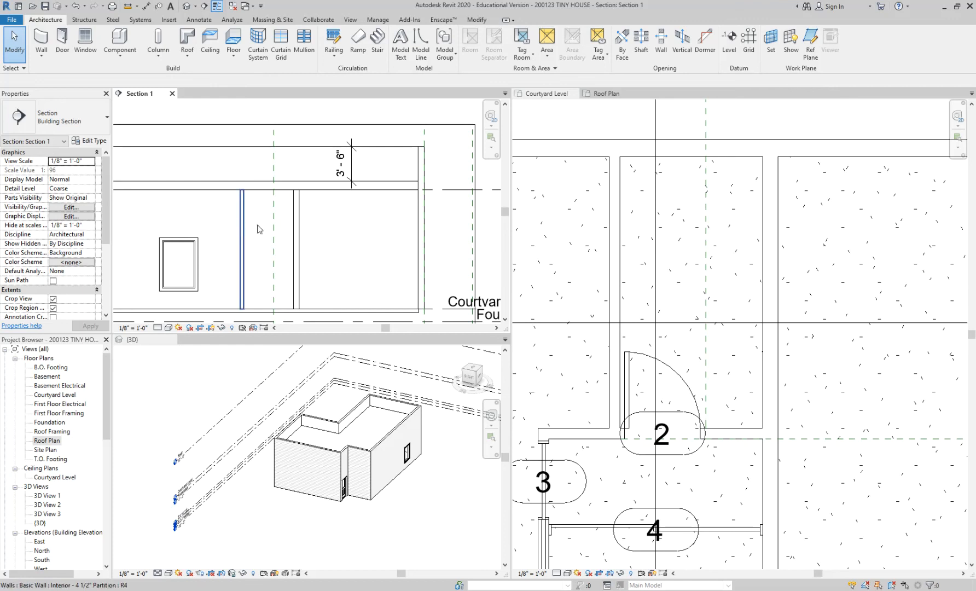
scroll(704, 263, "down", 5)
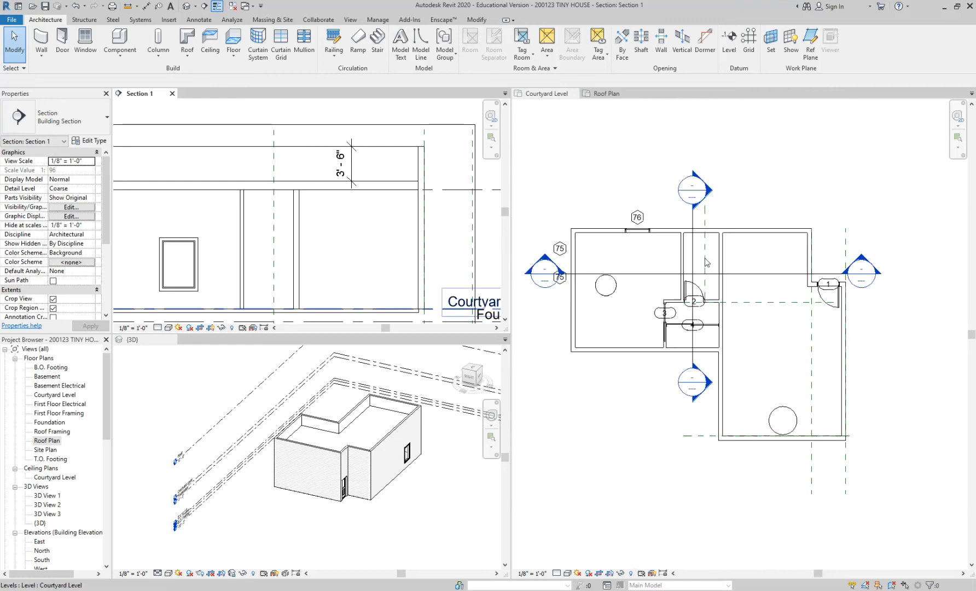
scroll(566, 283, "up", 3)
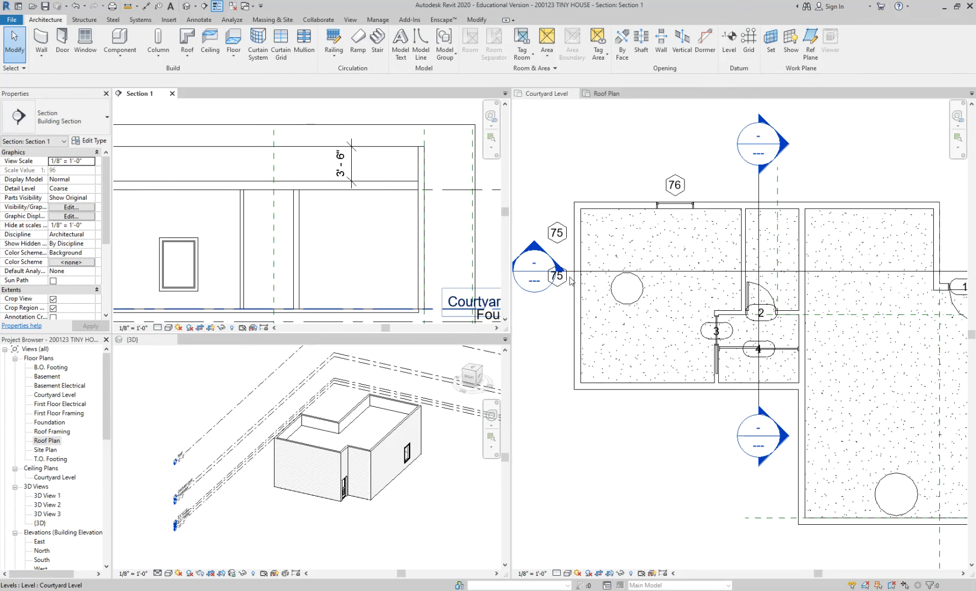
Shift the Section 1 line down across doors 3 and 4, and back up through the room behind door 2 in the Courtyard Level plan.
scroll(570, 276, "up", 1)
left_click(571, 276)
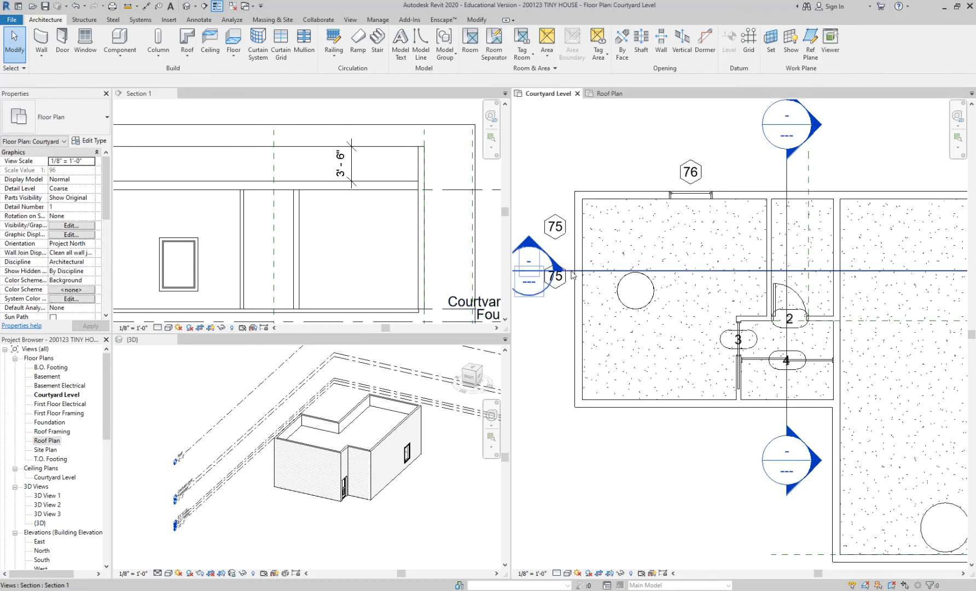
left_click(571, 272)
left_click_drag(569, 289, 563, 340)
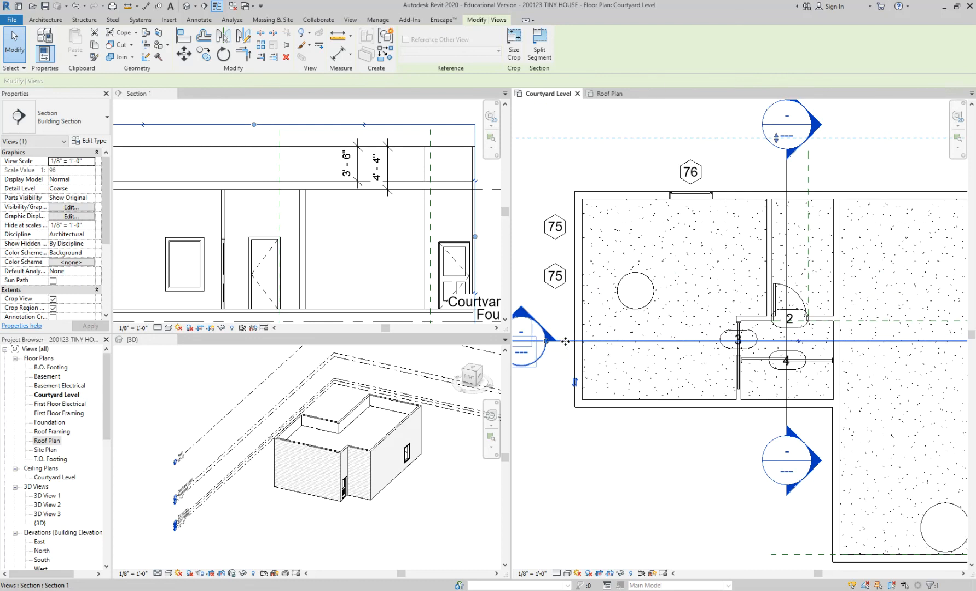
left_click_drag(565, 334, 560, 253)
left_click(595, 442)
scroll(595, 442, "down", 2)
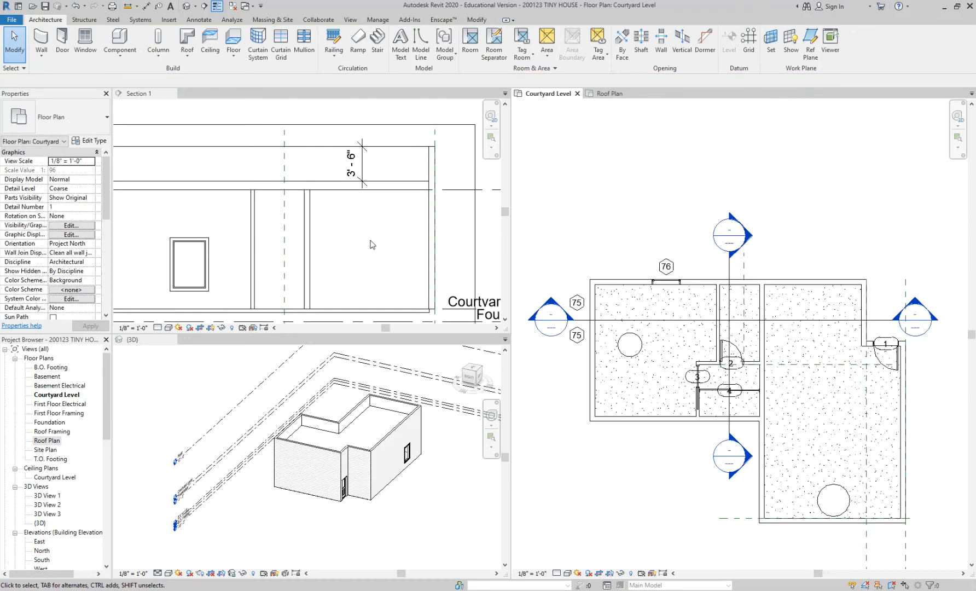
Set up an automatic GWB on Furring ceiling with an 8' 6" height offset from the Courtyard Level.
scroll(335, 255, "down", 2)
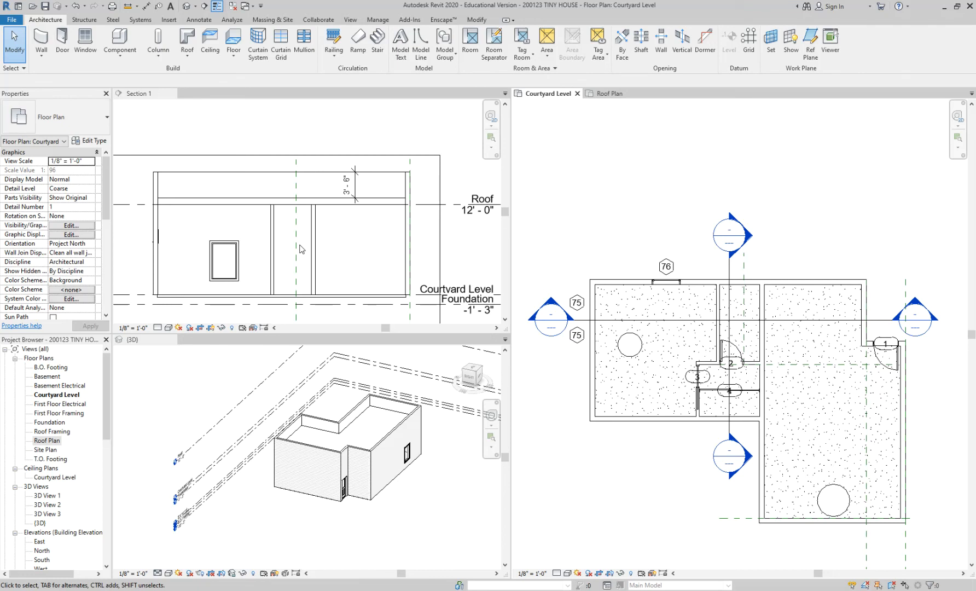
scroll(331, 246, "up", 3)
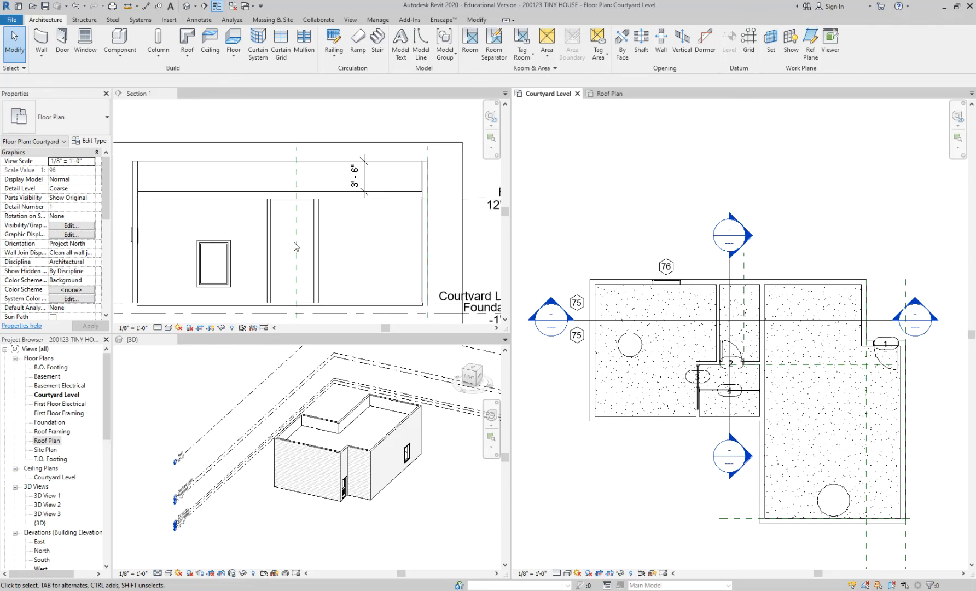
left_click(284, 226)
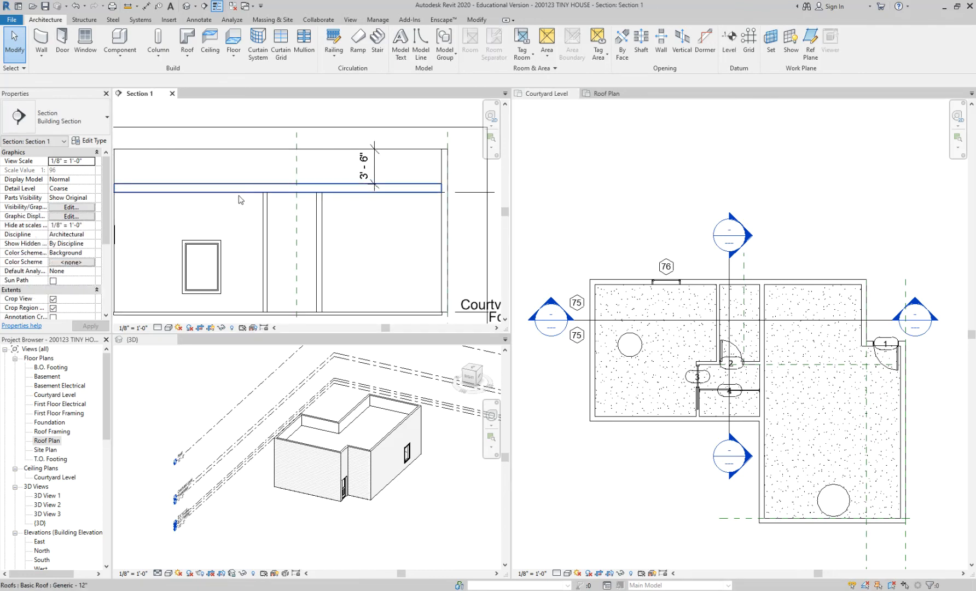
scroll(242, 200, "down", 2)
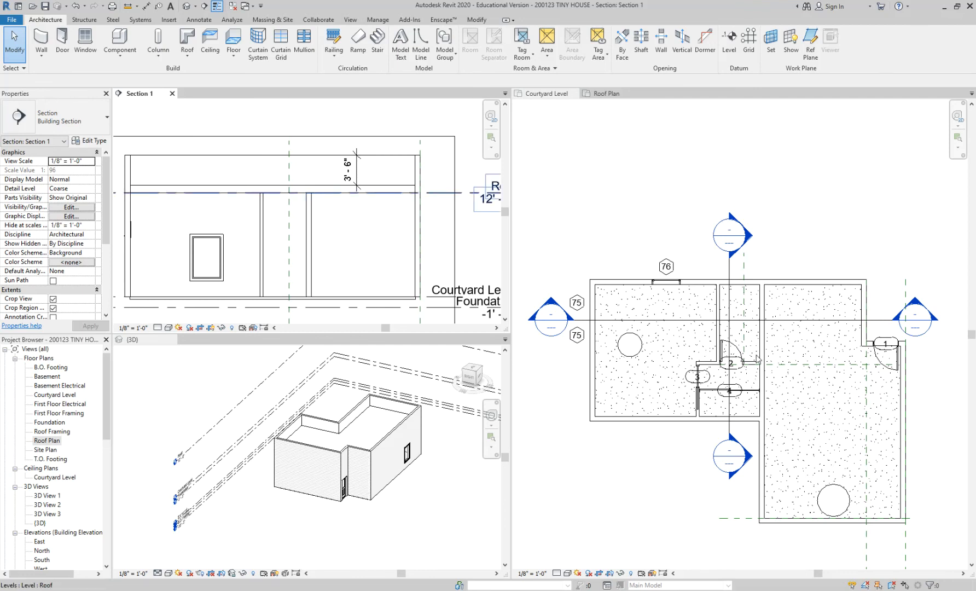
scroll(756, 352, "up", 3)
left_click(772, 151)
middle_click_drag(789, 178, 754, 161)
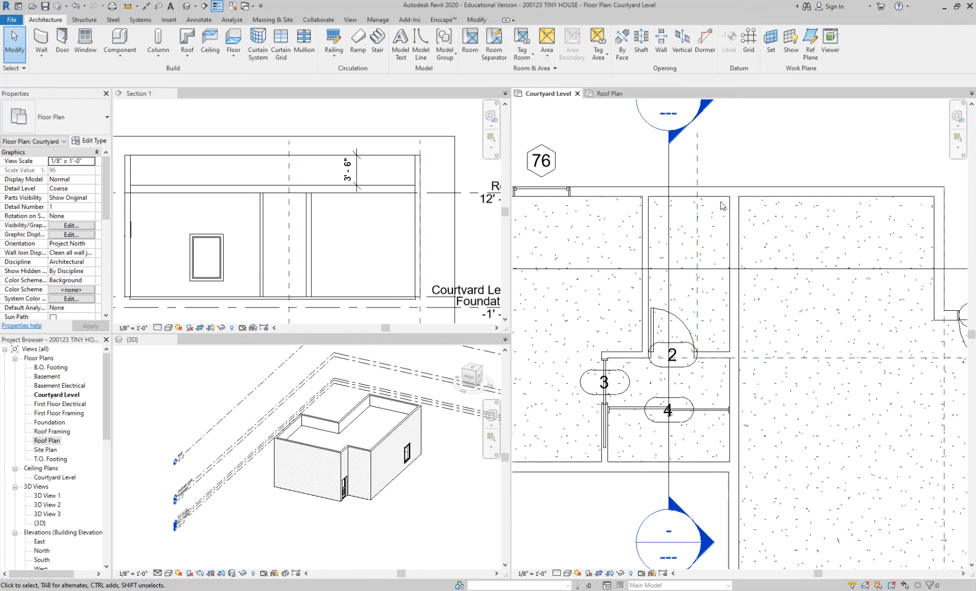
left_click(208, 43)
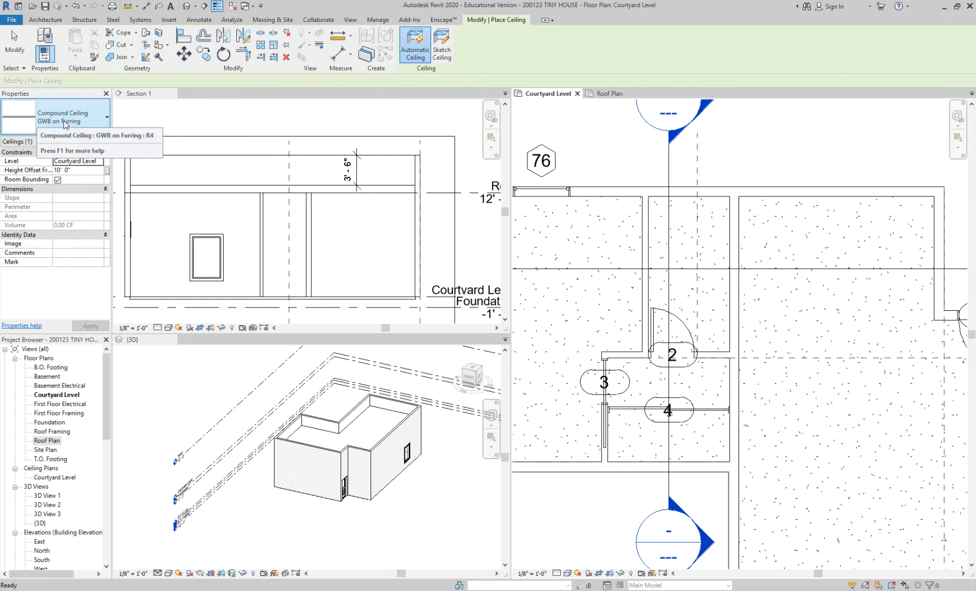
left_click(64, 171)
type("8")
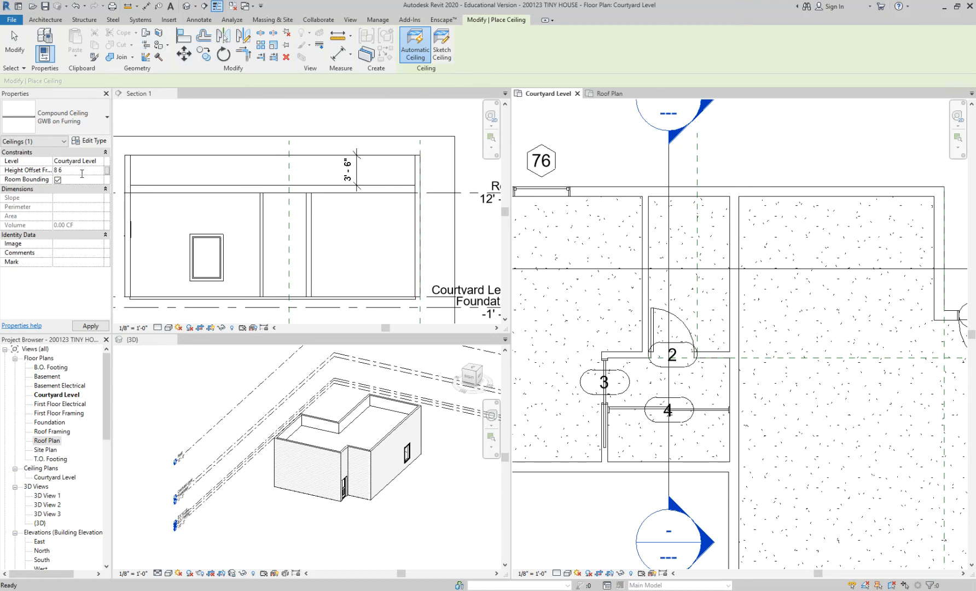
Place the ceiling in the room behind door 2 and in the closet behind door 4, and end the Ceiling command.
left_click(713, 242)
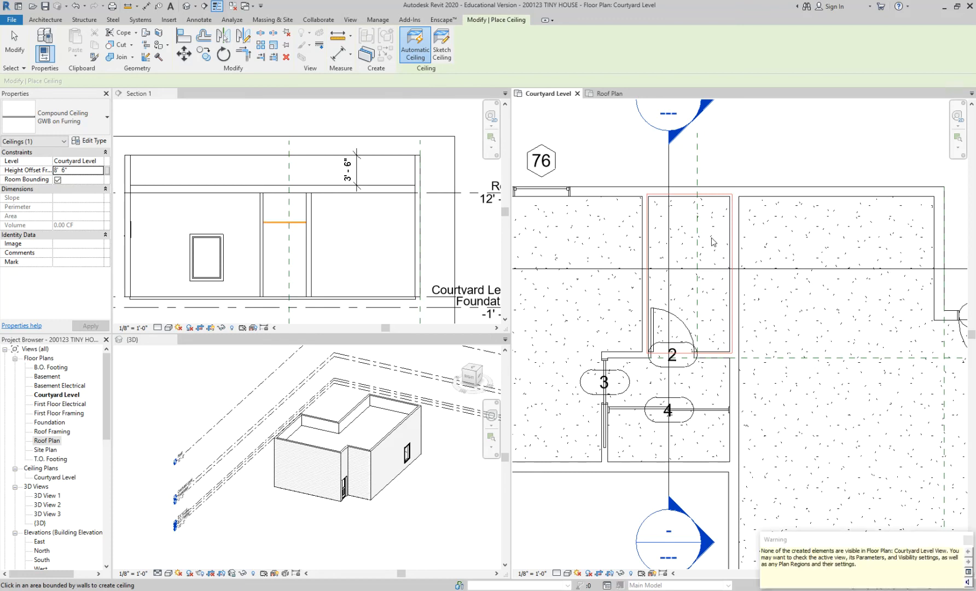
scroll(714, 241, "down", 1)
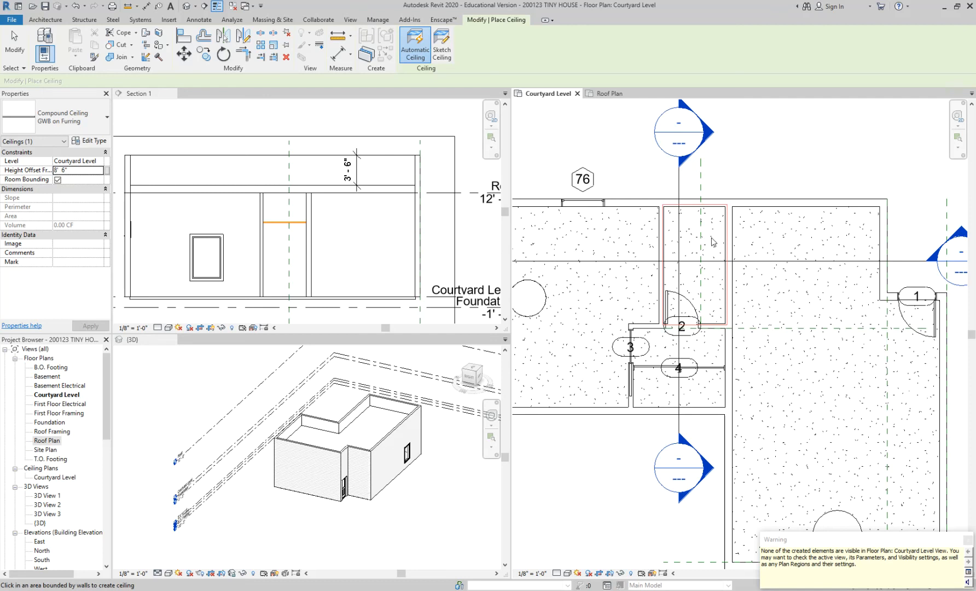
left_click(704, 388)
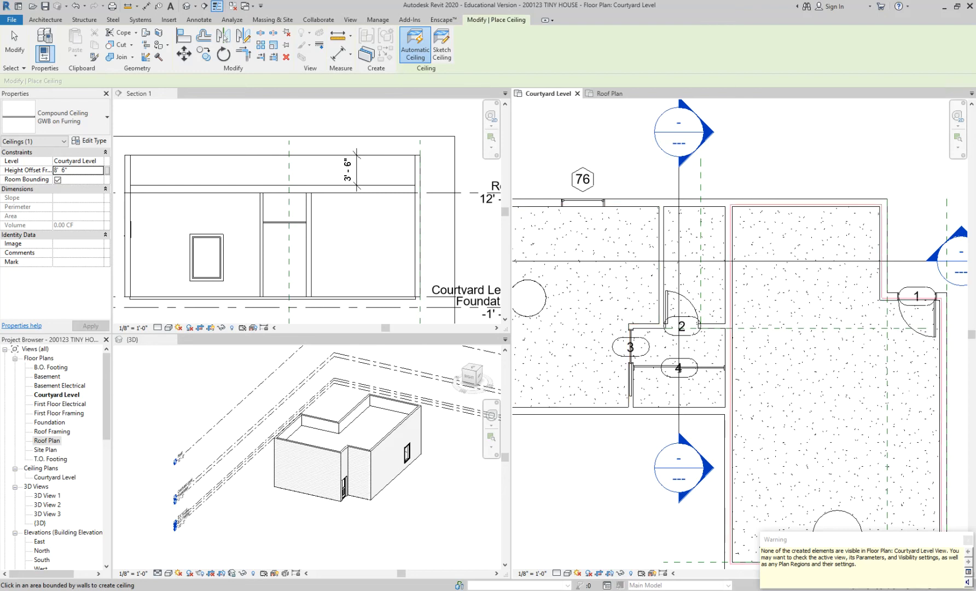
key("Escape")
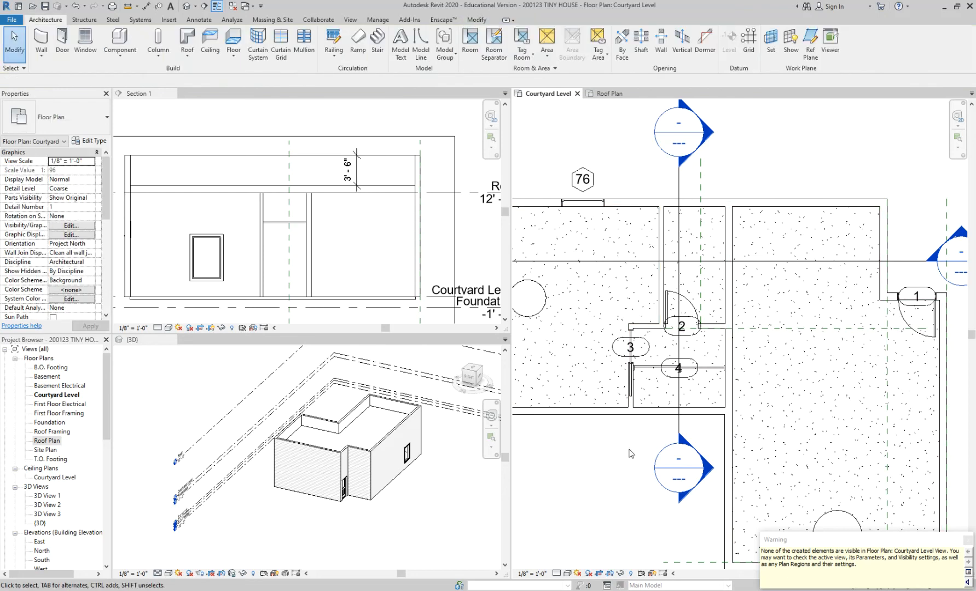
Open the Section 2 view and inspect the ceiling between the two partitions in Section 1.
scroll(630, 449, "down", 2)
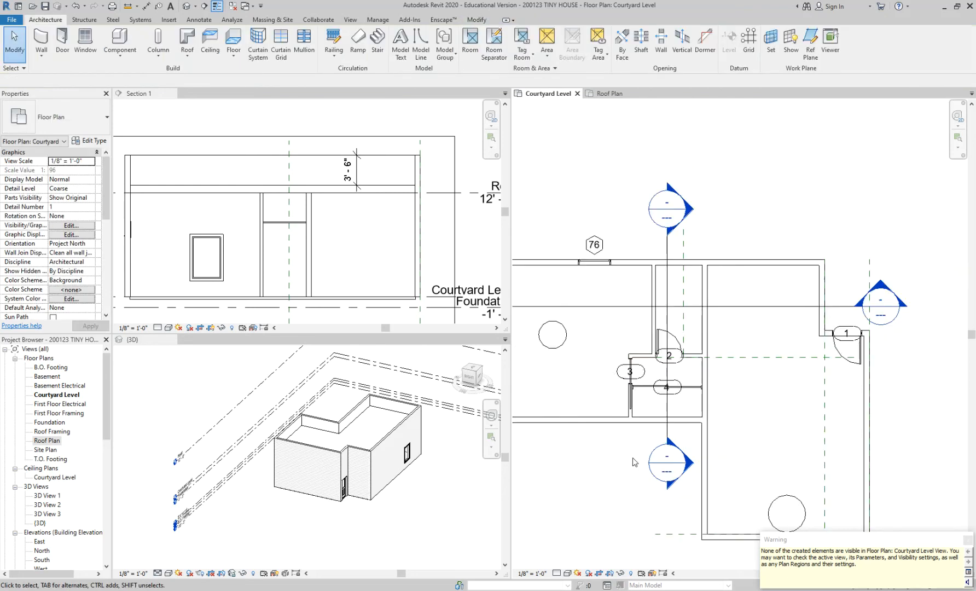
scroll(632, 456, "down", 1)
middle_click_drag(633, 456, 748, 399)
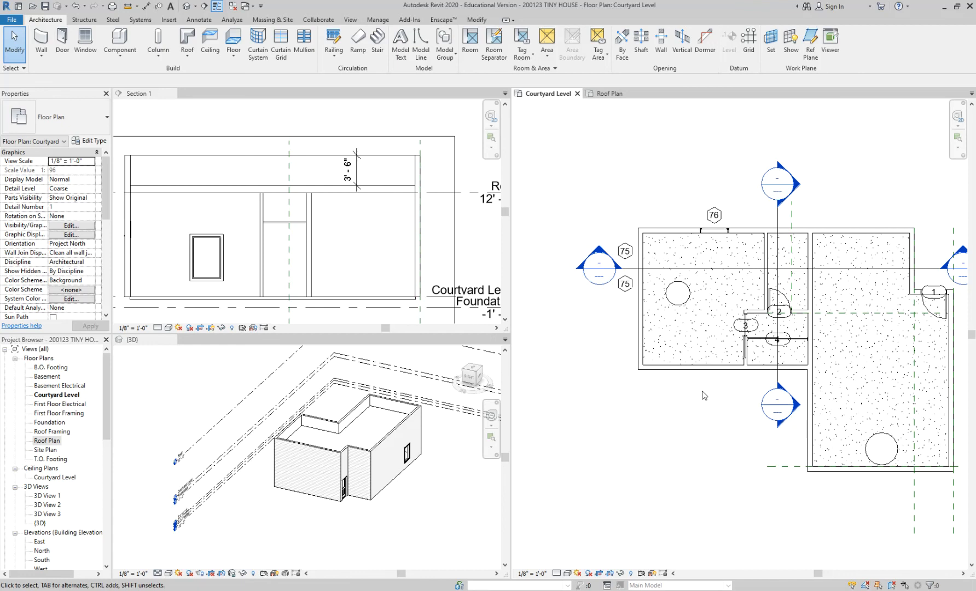
double_click(799, 190)
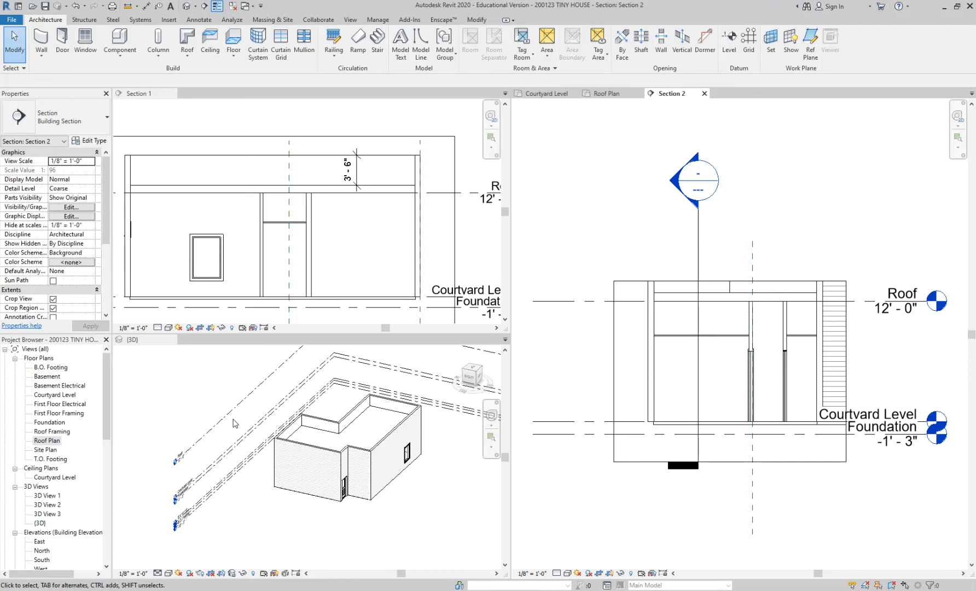
scroll(281, 236, "up", 3)
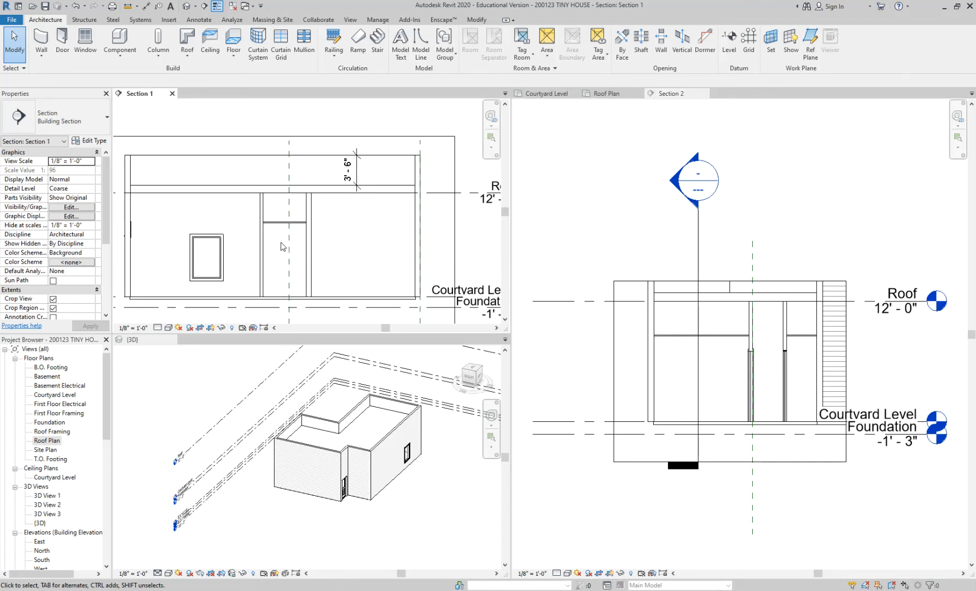
left_click(282, 214)
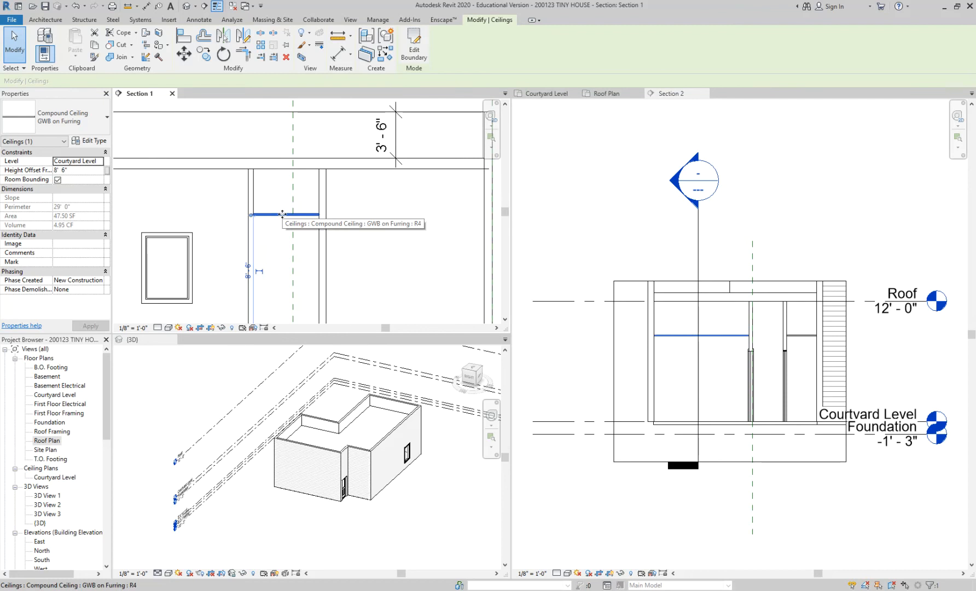
left_click(342, 151)
scroll(340, 152, "down", 3)
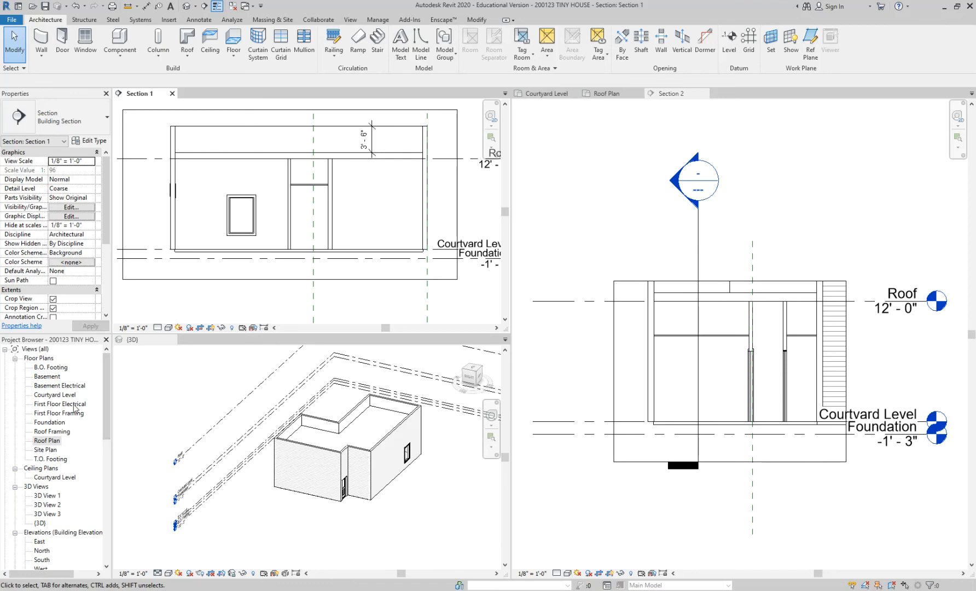
Bring the Courtyard Level floor plan back to the front and close the First Floor Electrical view.
double_click(73, 403)
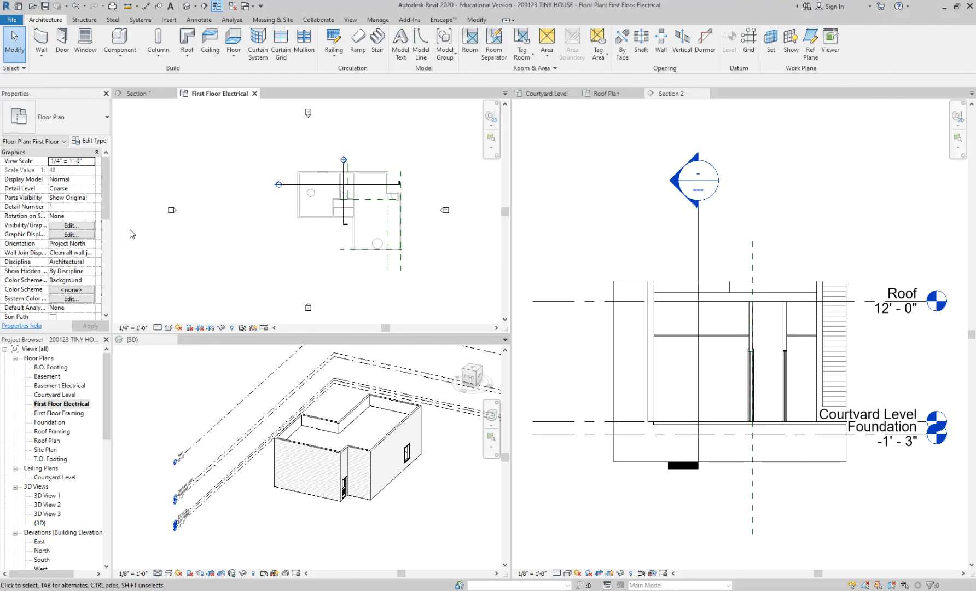
double_click(57, 394)
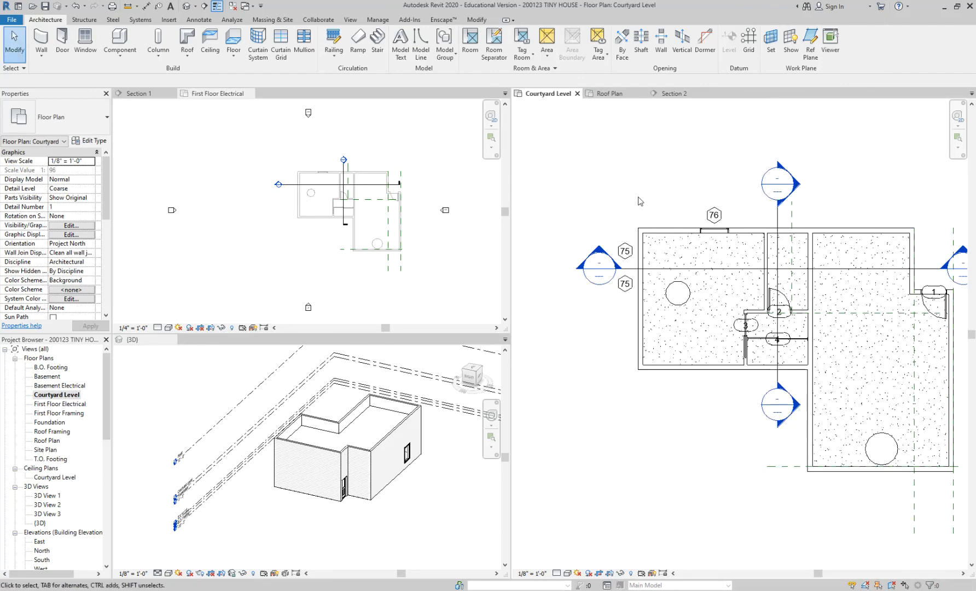
middle_click_drag(674, 193, 608, 185)
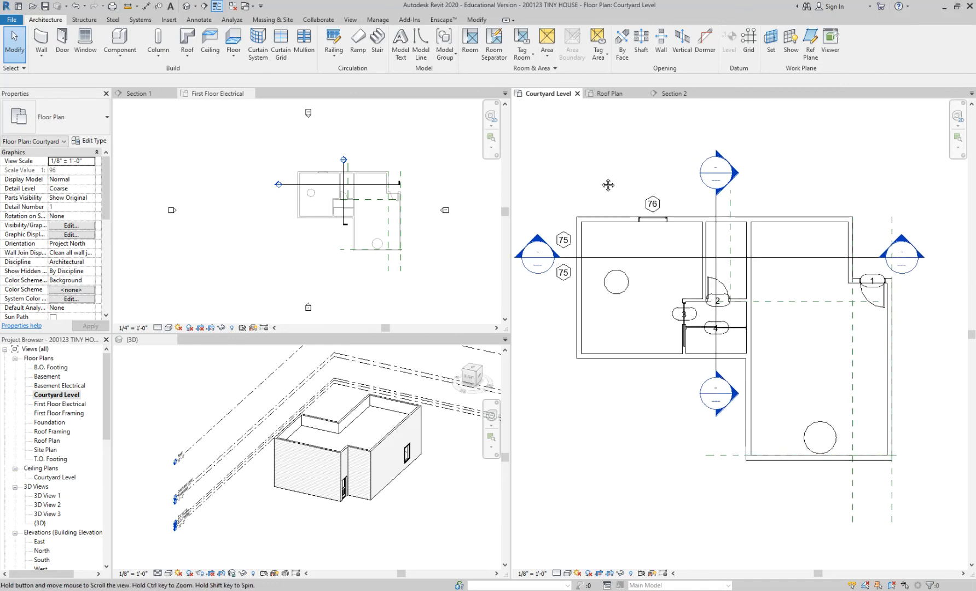
scroll(364, 284, "up", 2)
left_click(249, 96)
left_click(254, 93)
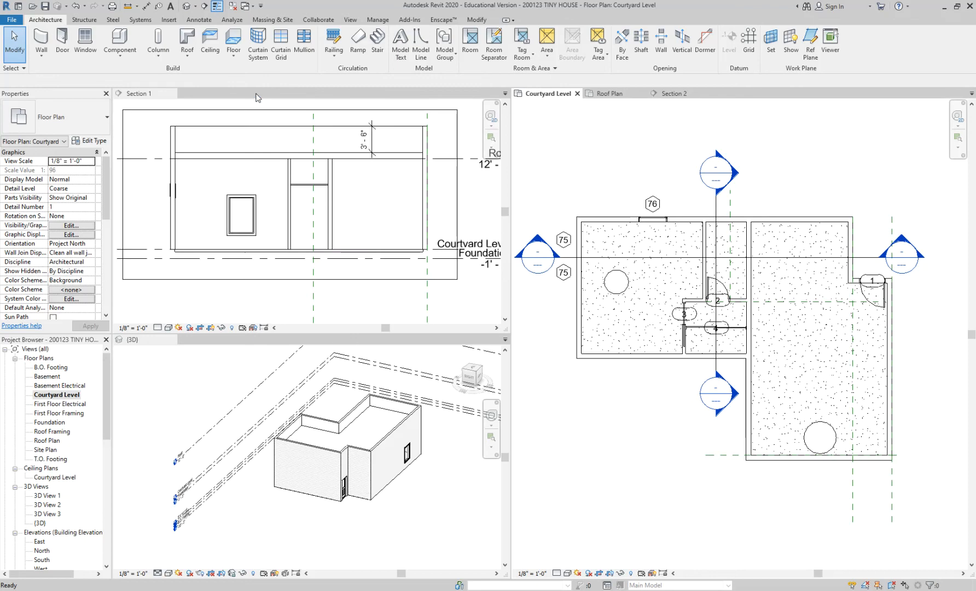
Dock the Section 2 view in the same pane as Section 1 and bring Section 2 to the front.
scroll(304, 186, "up", 2)
scroll(305, 186, "down", 1)
scroll(334, 184, "down", 1)
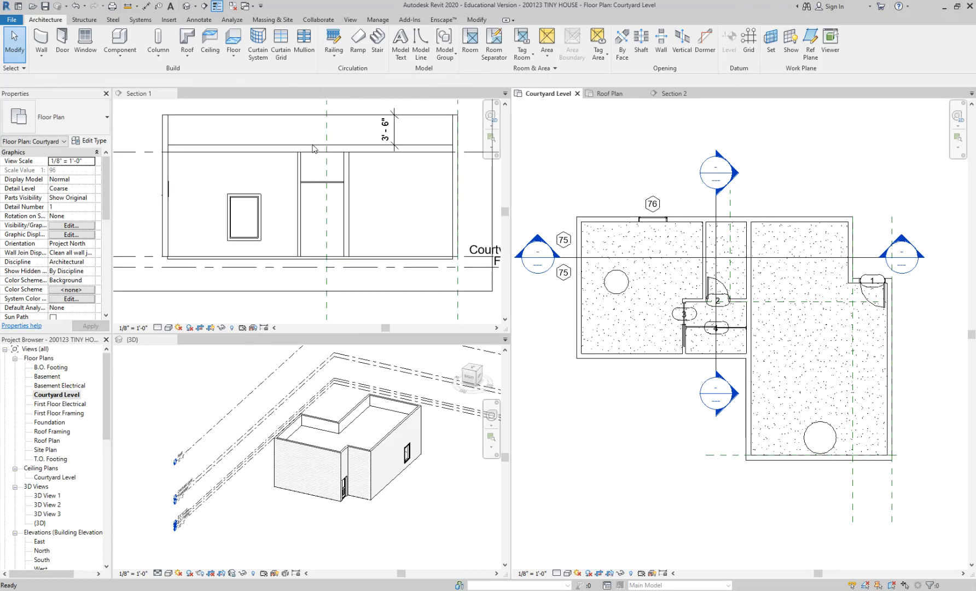
left_click_drag(673, 97, 255, 99)
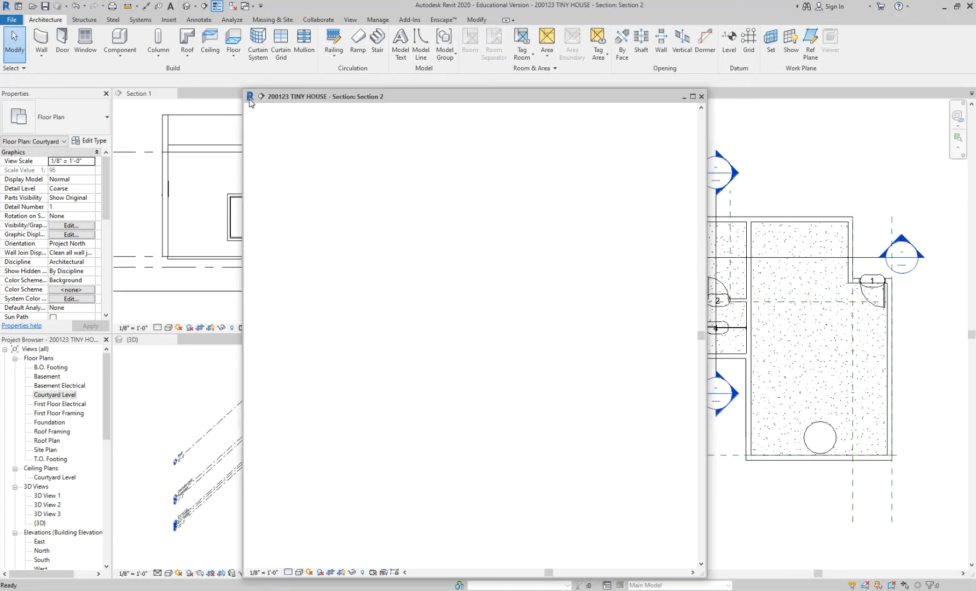
left_click_drag(197, 101, 212, 104)
left_click(202, 93)
scroll(298, 173, "down", 3)
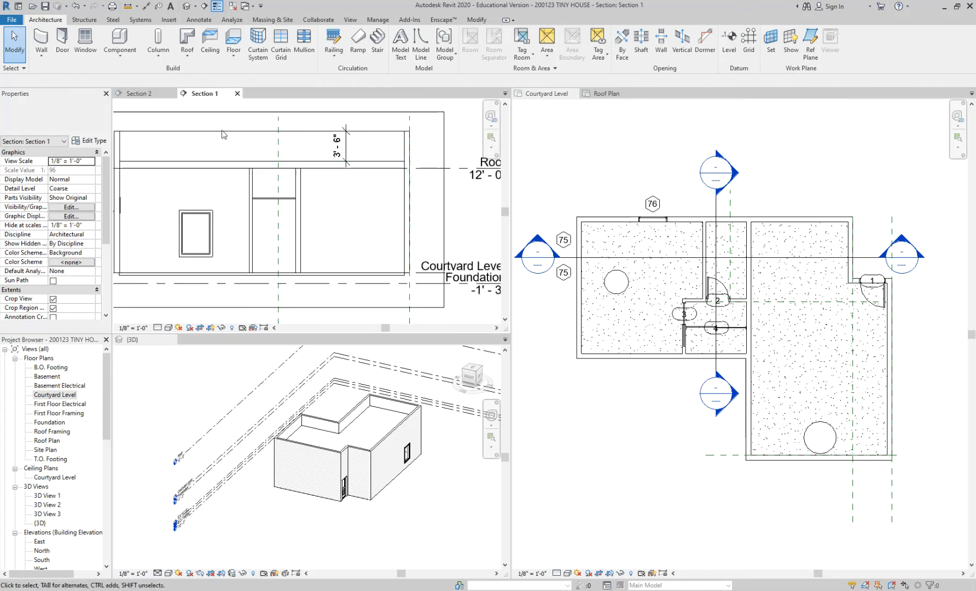
left_click(158, 93)
middle_click_drag(308, 221, 293, 137)
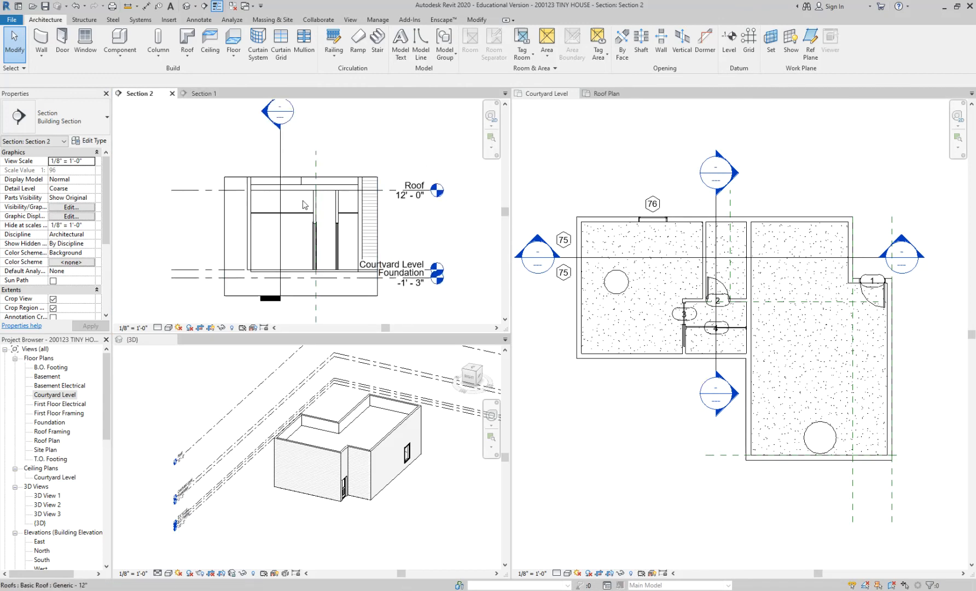
scroll(343, 233, "up", 1)
middle_click_drag(345, 233, 316, 190)
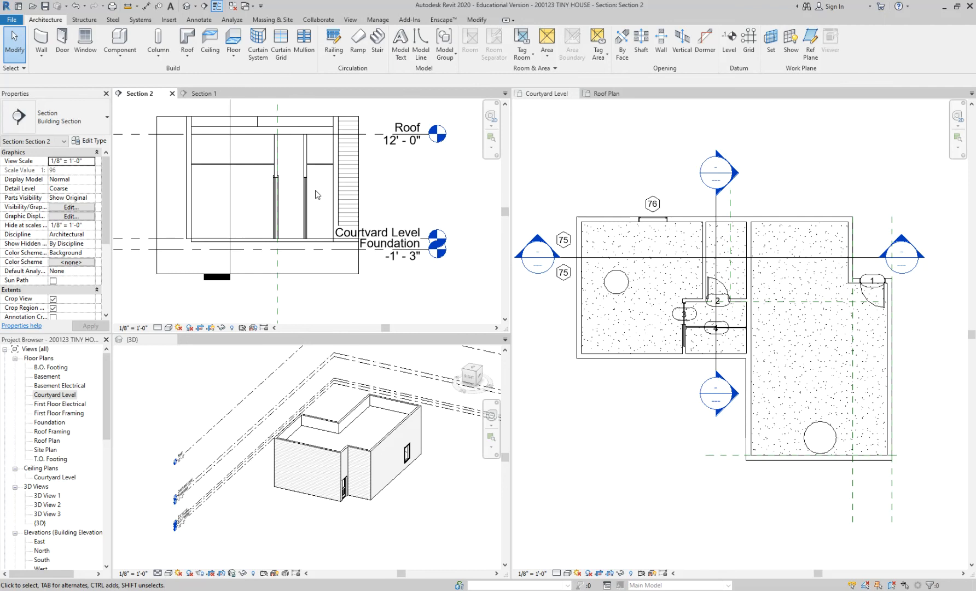
Select the Generic - 12" roof in the 3D view and examine the rooms beneath it from above.
scroll(363, 435, "up", 4)
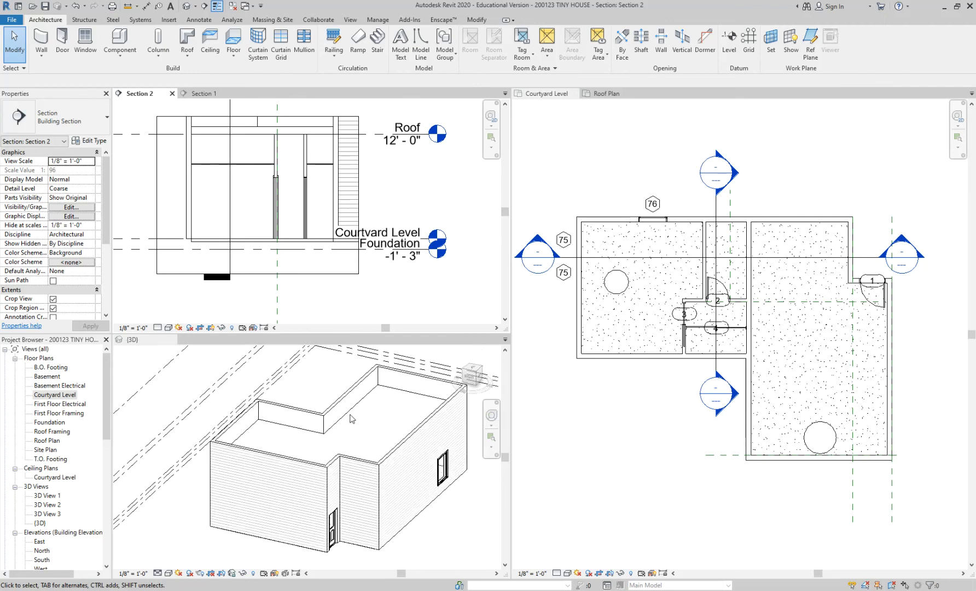
scroll(352, 415, "down", 2)
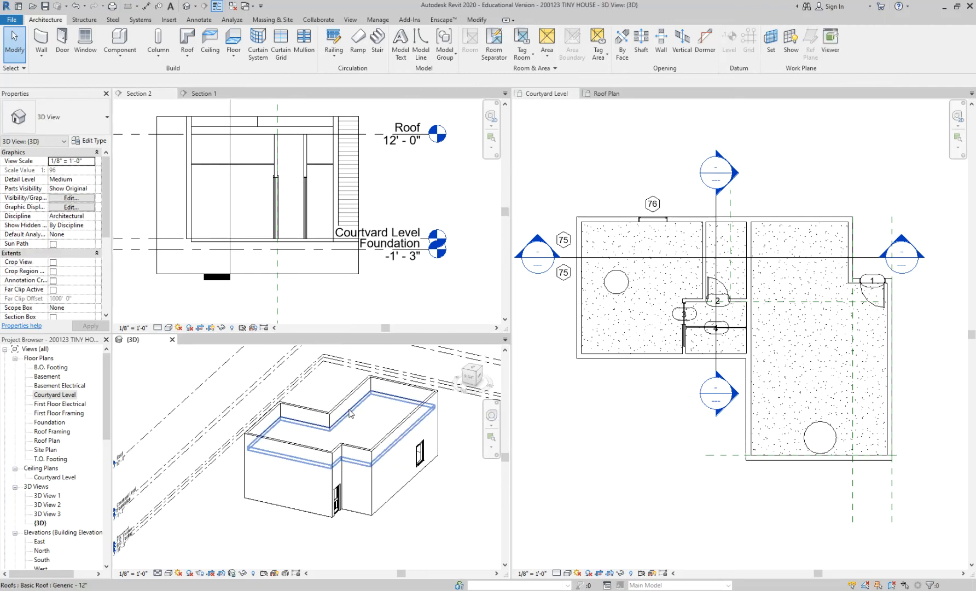
left_click(352, 415)
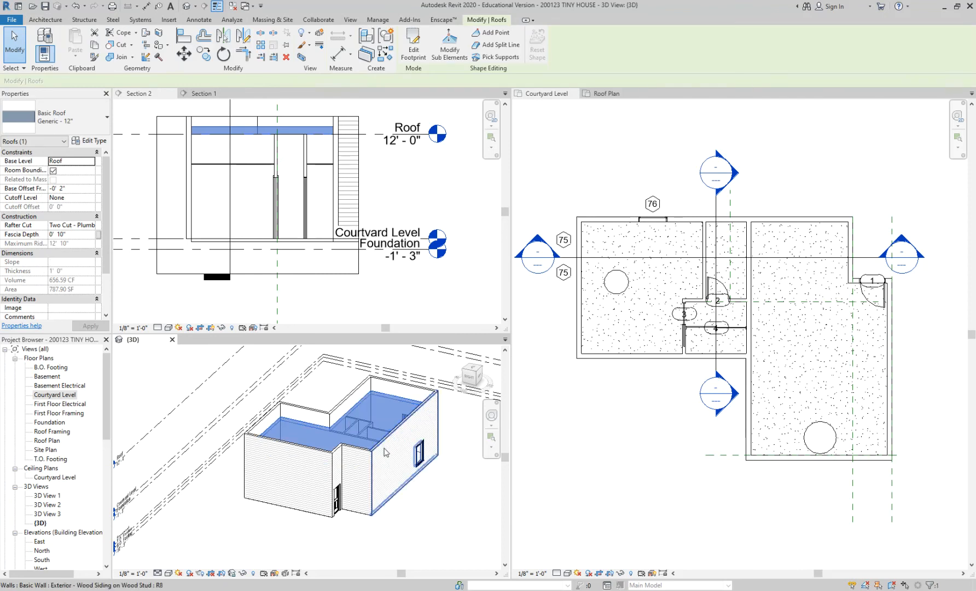
scroll(383, 449, "up", 3)
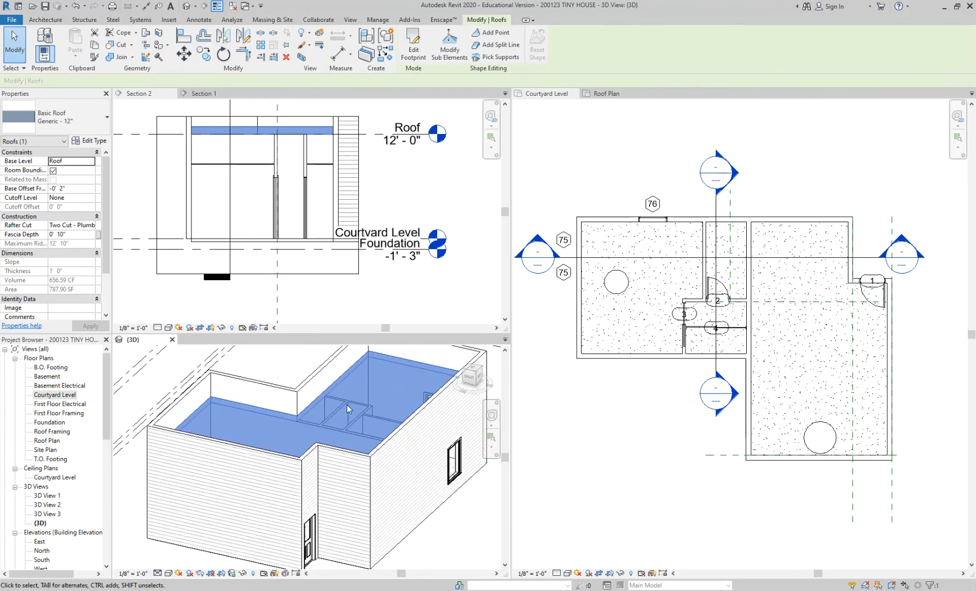
middle_click_drag(353, 413, 319, 449, "shift")
scroll(328, 437, "up", 5)
scroll(328, 421, "down", 2)
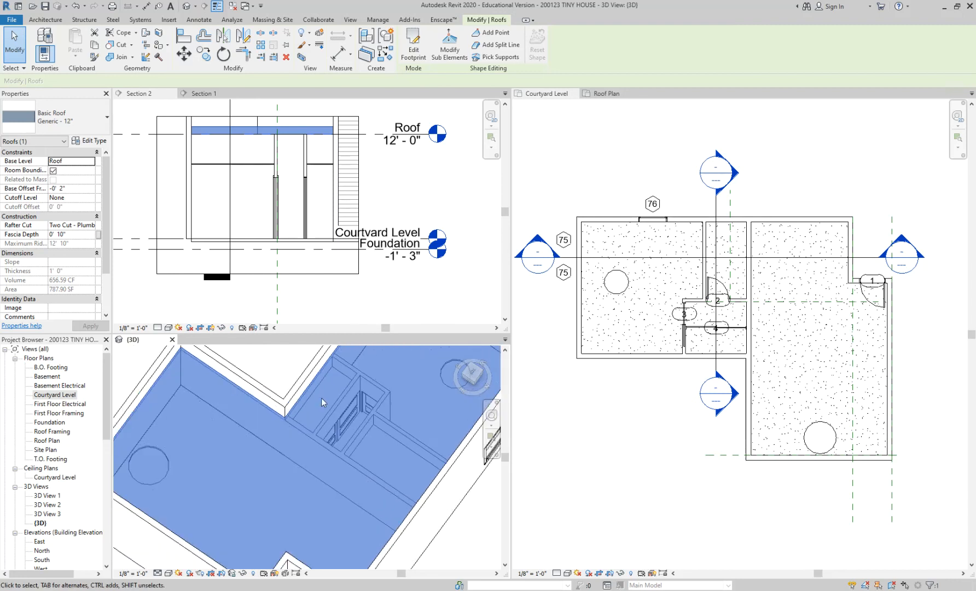
scroll(372, 438, "down", 3)
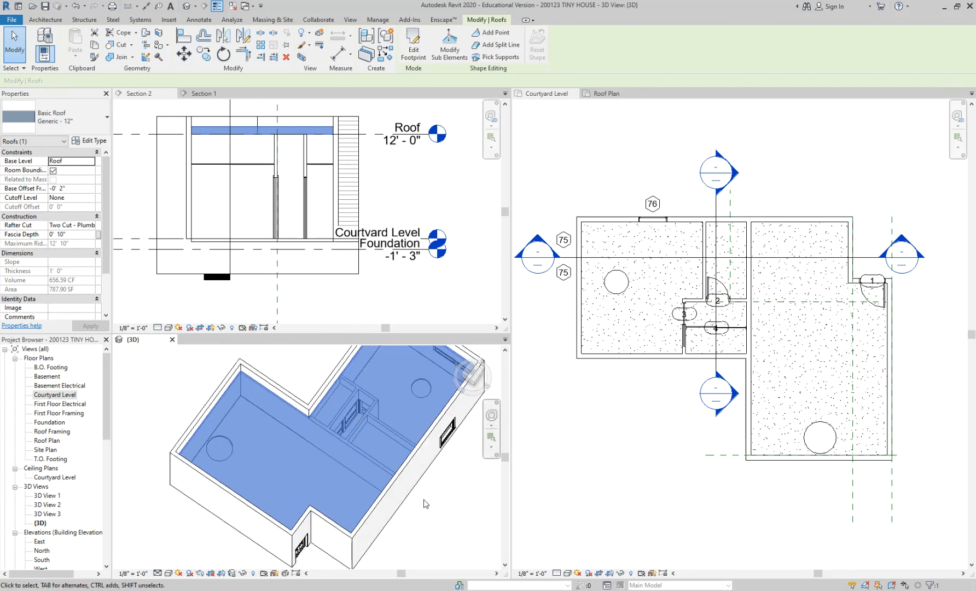
Examine the rooms beneath the Generic - 12" roof from another side of the 3D view and clear the roof selection.
key("Escape")
left_click(328, 400)
mouse_move(341, 418)
middle_mouse_down("shift")
mouse_move(261, 412)
mouse_move(330, 417)
middle_mouse_up("shift")
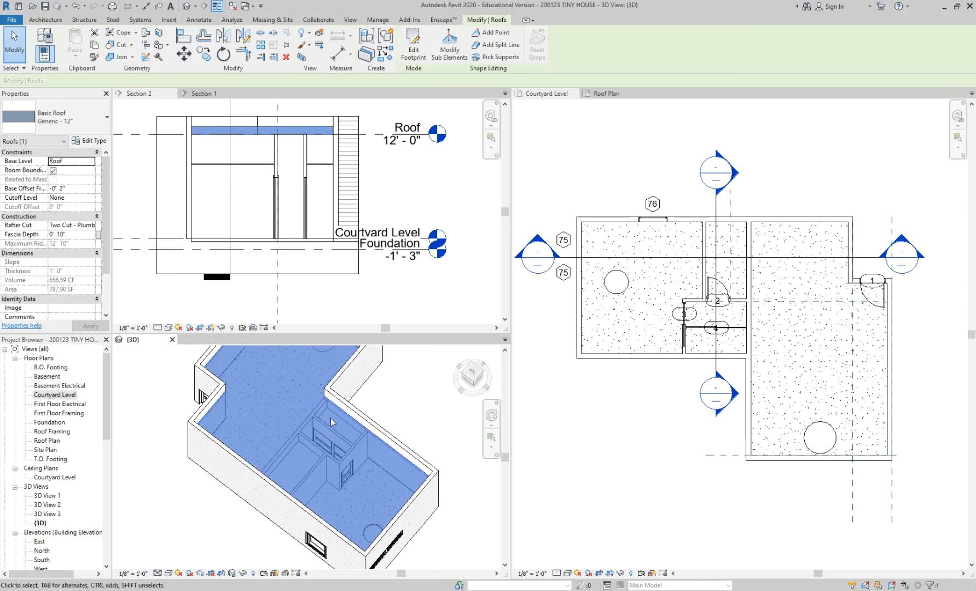
left_click(394, 186)
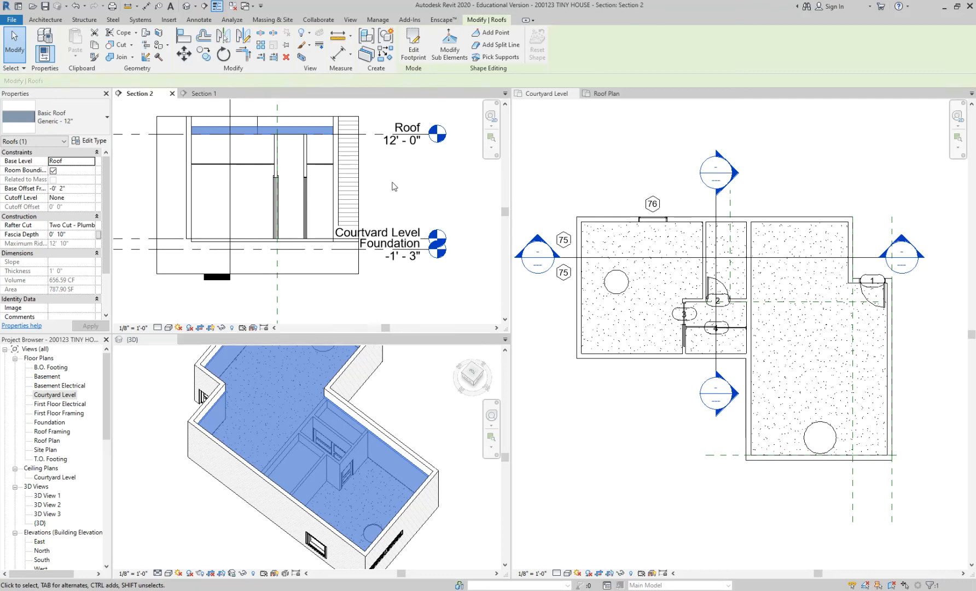
left_click(394, 186)
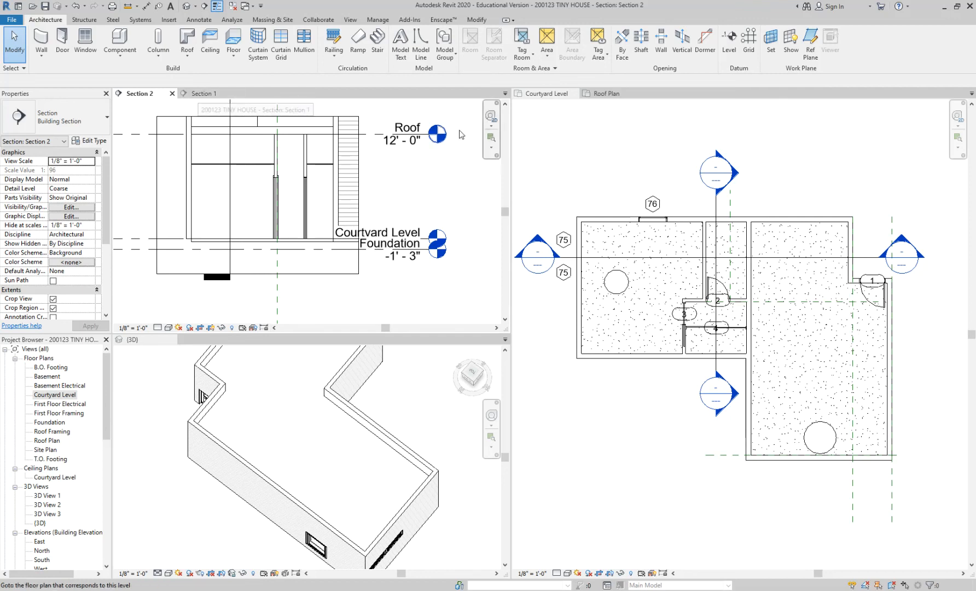
Dock the Section 1 view in the same pane as Courtyard Level and Roof Plan and switch among the three views.
left_click_drag(211, 99, 662, 103)
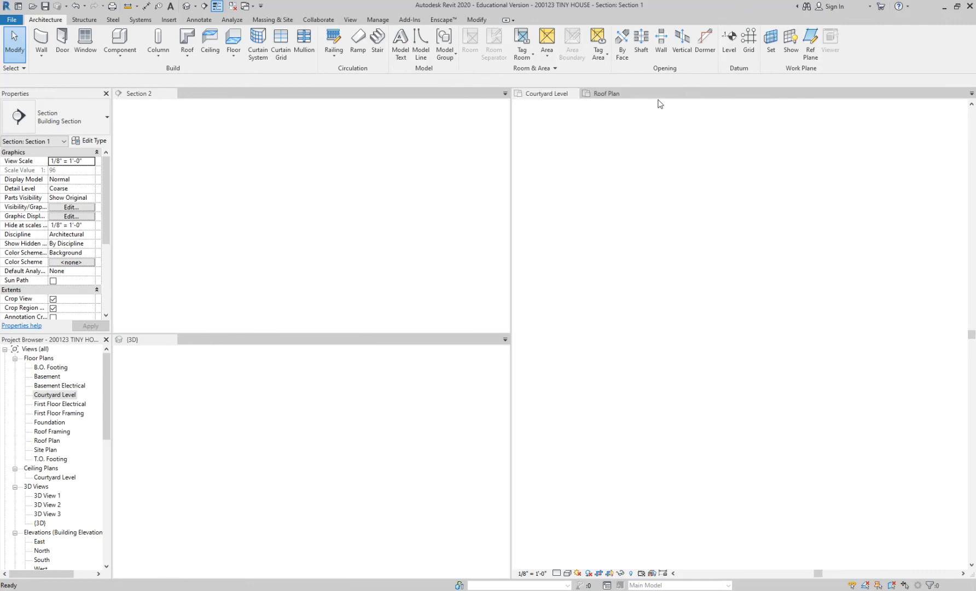
left_click(611, 94)
left_click(672, 94)
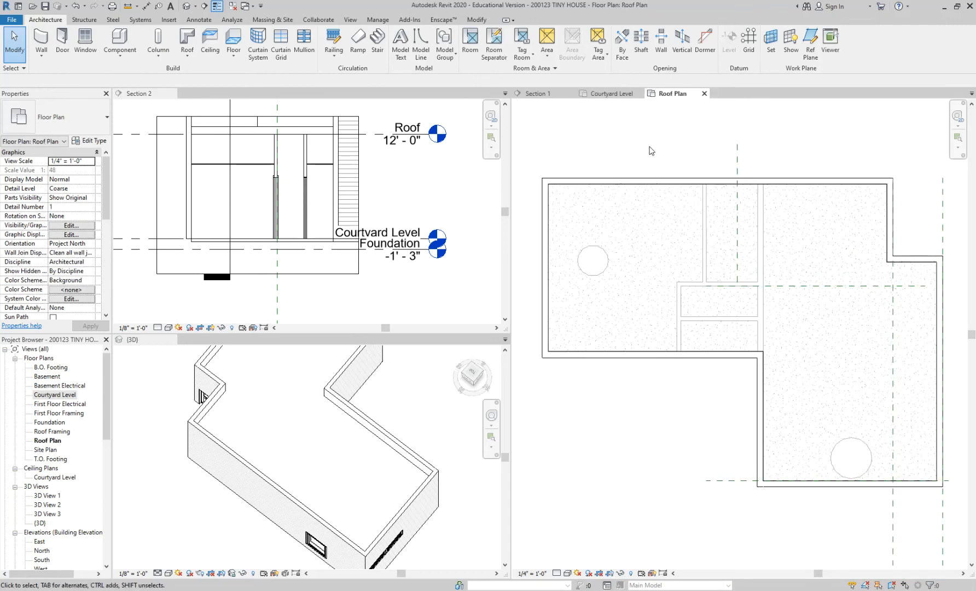
left_click(551, 98)
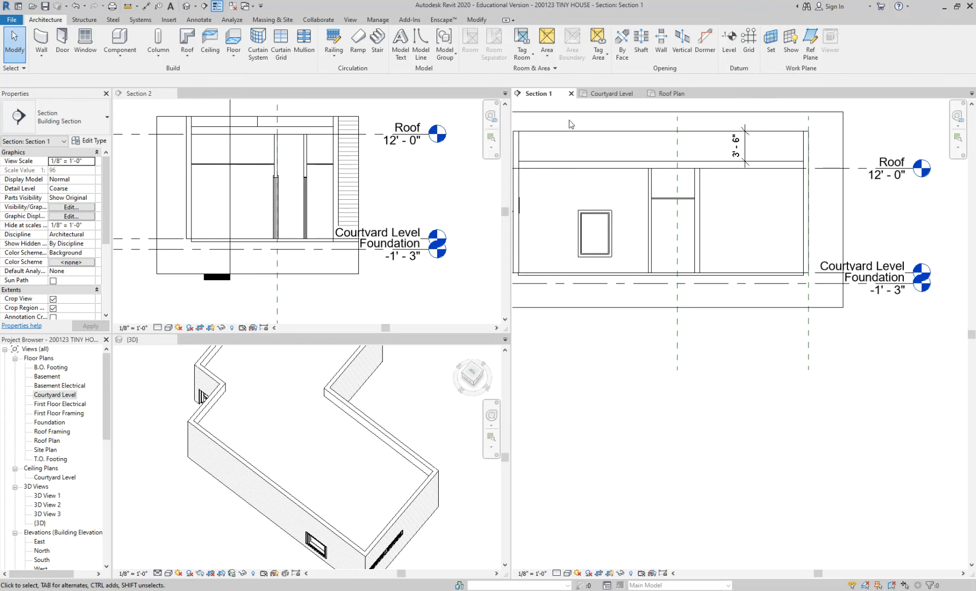
scroll(602, 143, "up", 2)
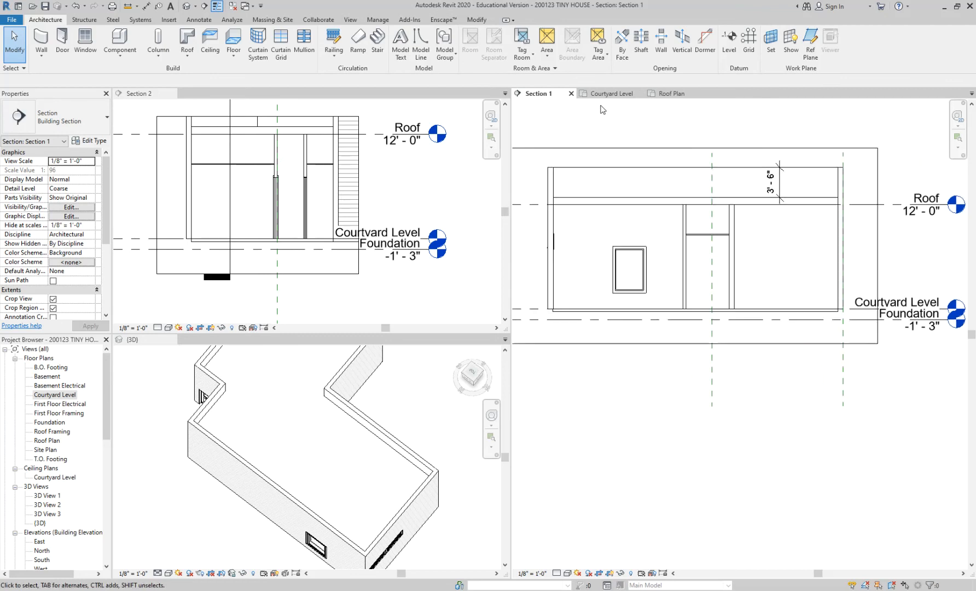
left_click(610, 95)
left_click(548, 97)
left_click(589, 96)
left_click(566, 96)
left_click(600, 95)
left_click(676, 94)
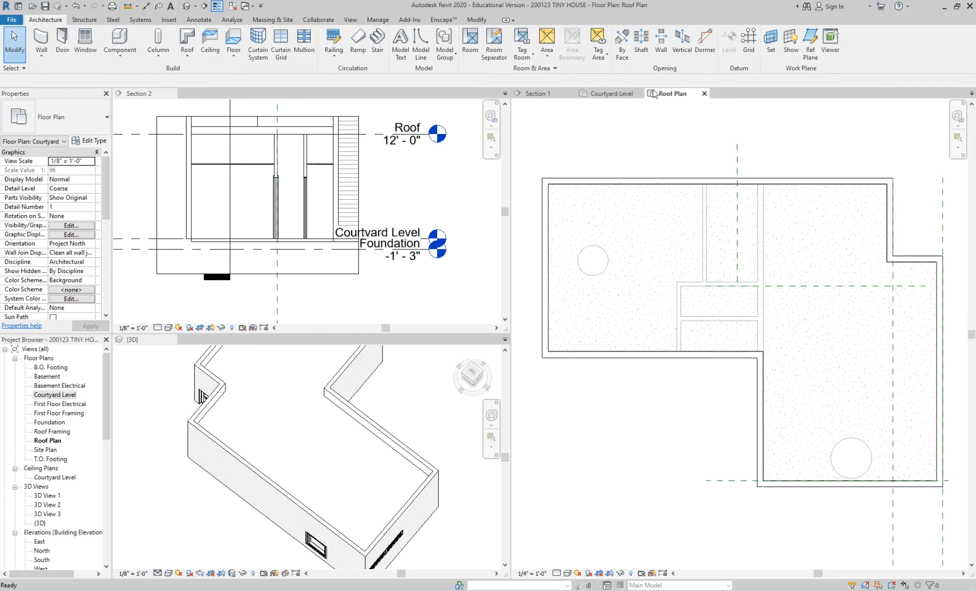
Close the Roof Plan view and dock Section 1 back in the Section 2 pane, with Section 2 in front.
left_click(704, 93)
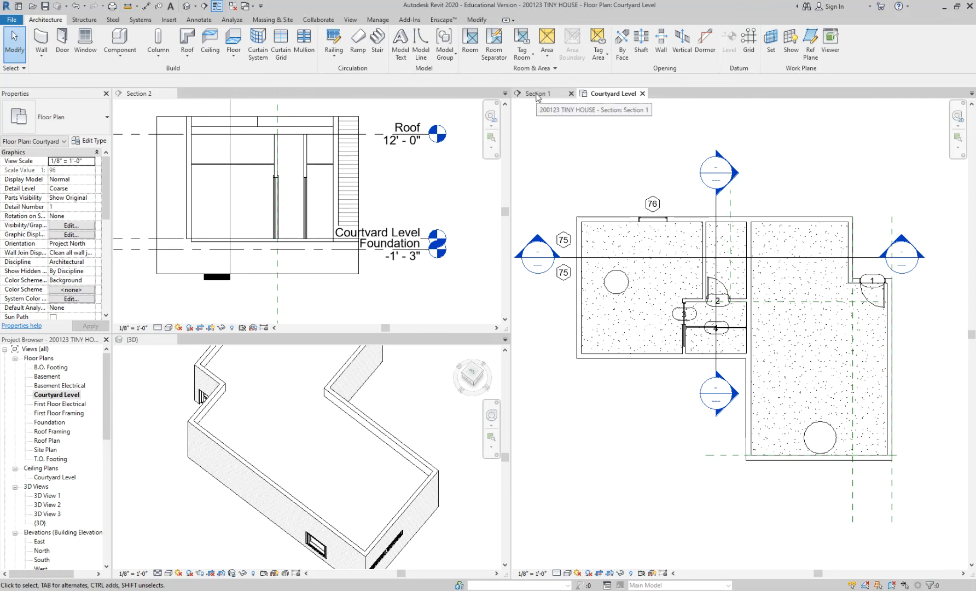
left_click_drag(536, 98, 544, 194)
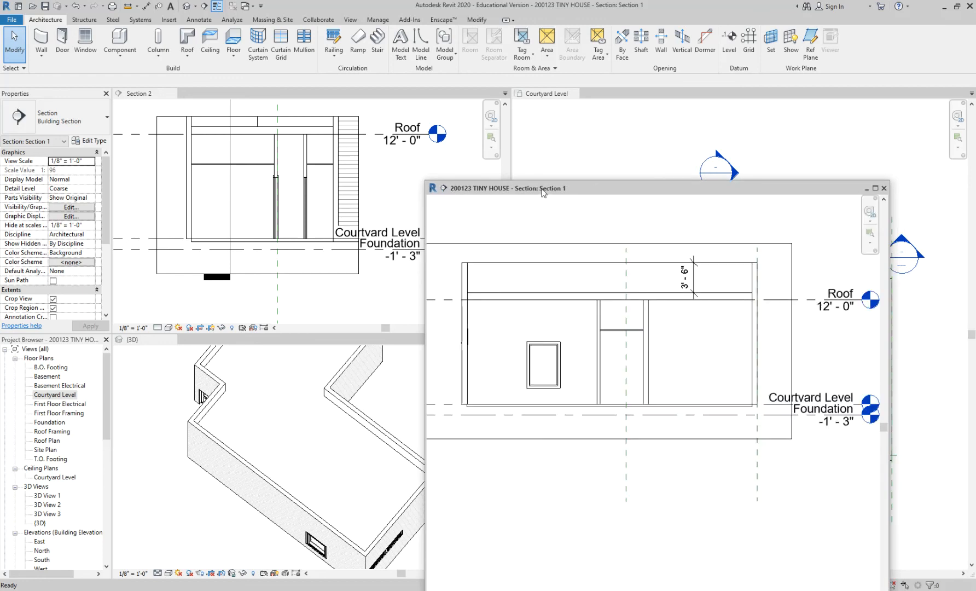
left_click_drag(503, 191, 252, 97)
left_click(205, 94)
left_click(150, 94)
left_click(197, 95)
left_click(148, 93)
left_click(197, 93)
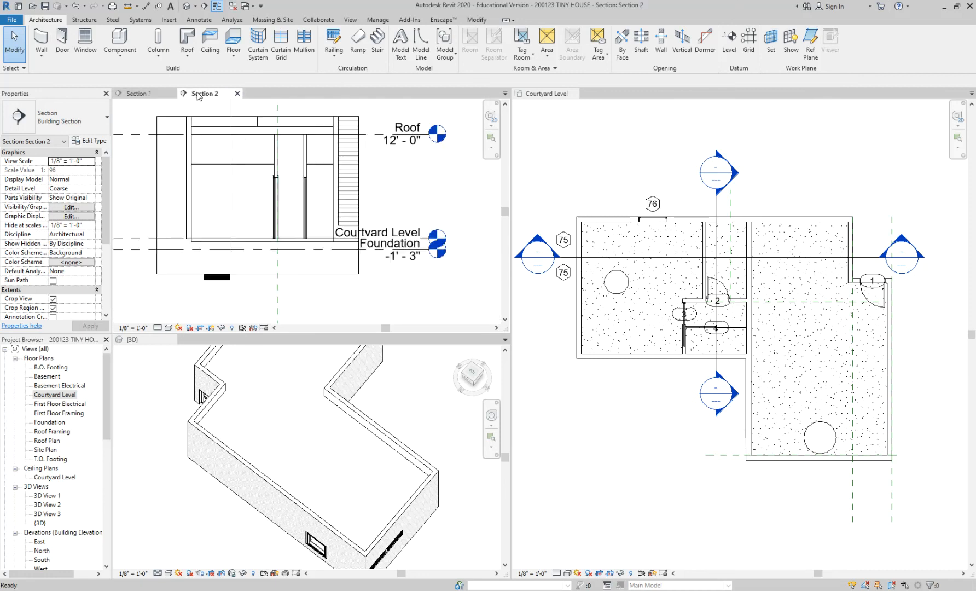
Select the Generic - 12" roof in the 3D view and examine the rooms beneath it alongside the section and plan.
middle_click_drag(249, 144, 260, 170)
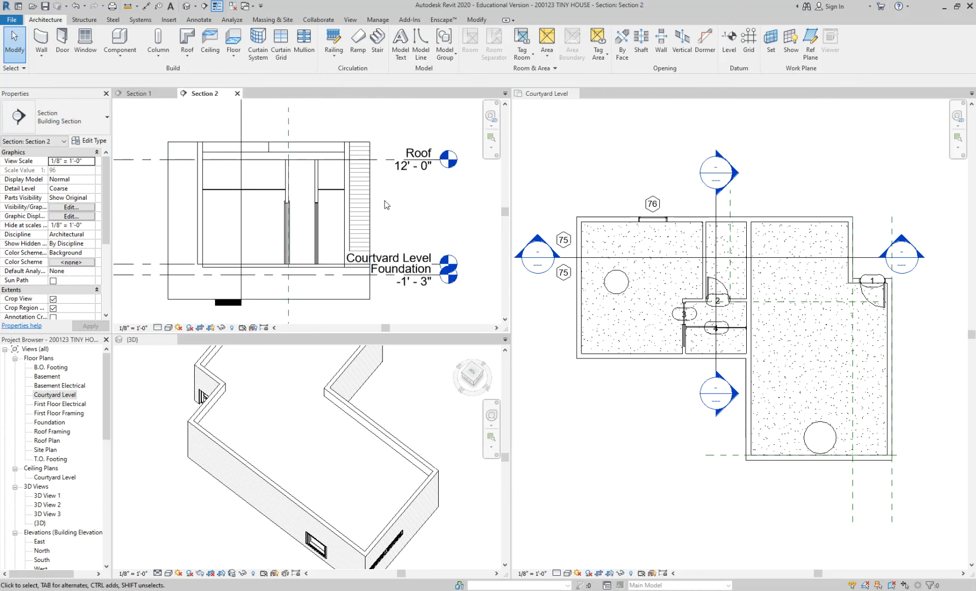
left_click(567, 161)
scroll(568, 162, "up", 2)
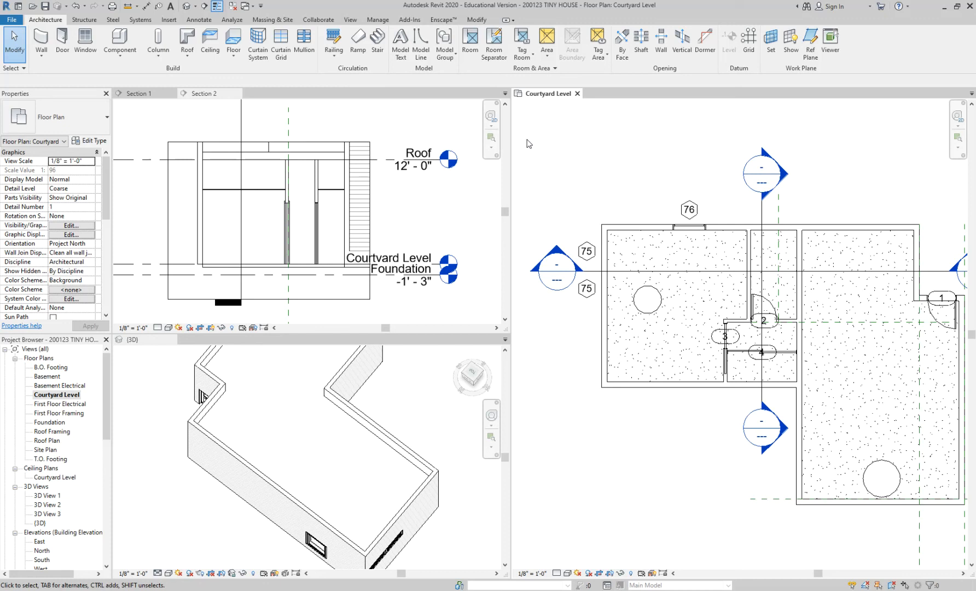
left_click(366, 433)
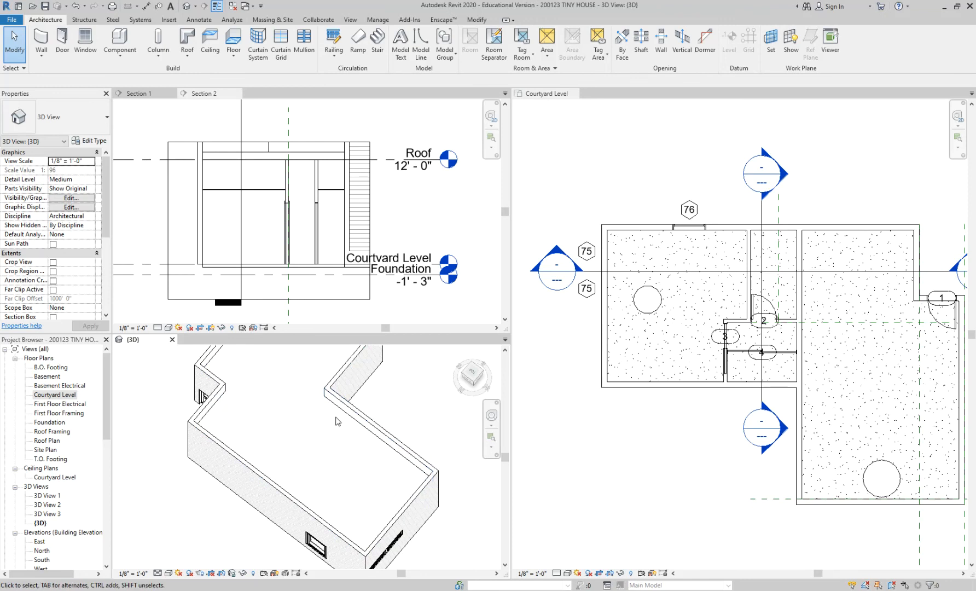
left_click(341, 413)
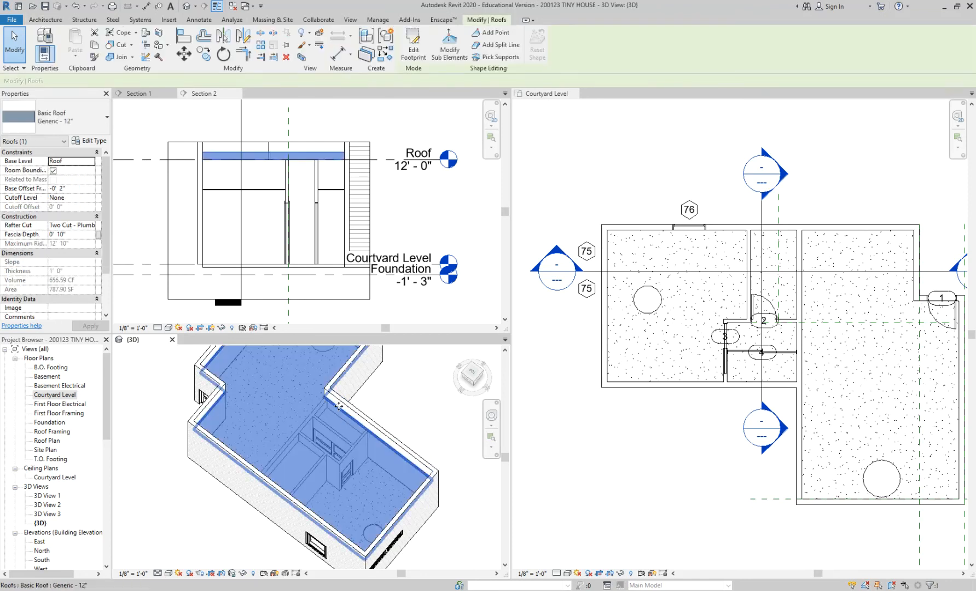
middle_click_drag(420, 402, 369, 403)
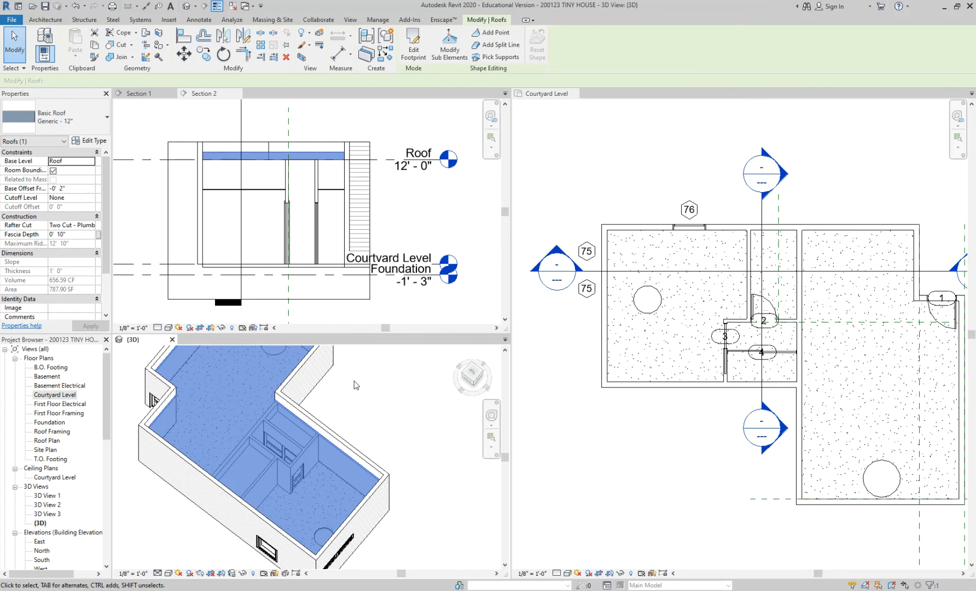
Switch from the assignment page back to Revit and close the Section 2, Section 1 and 3D views.
left_click(107, 383)
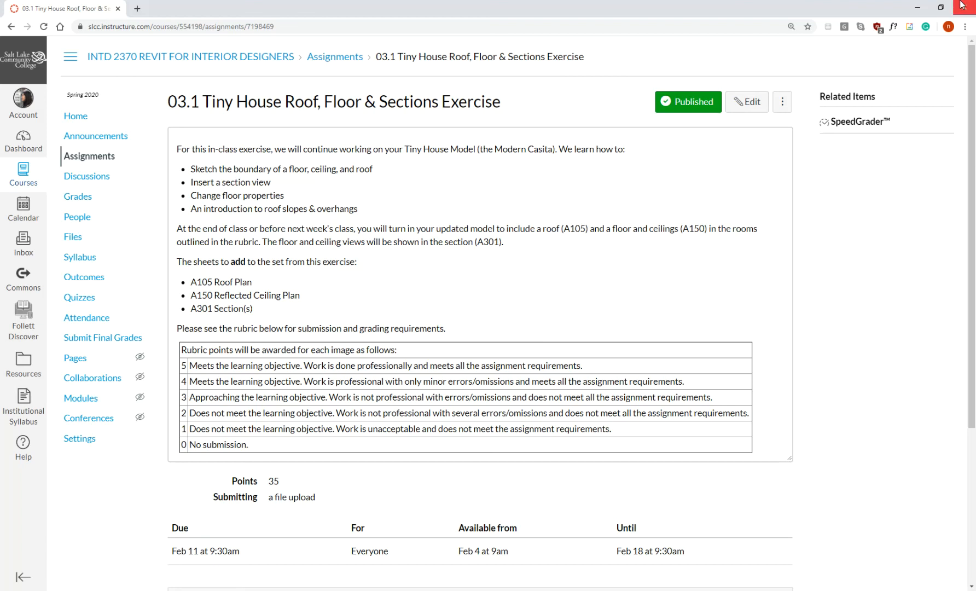
left_click(917, 7)
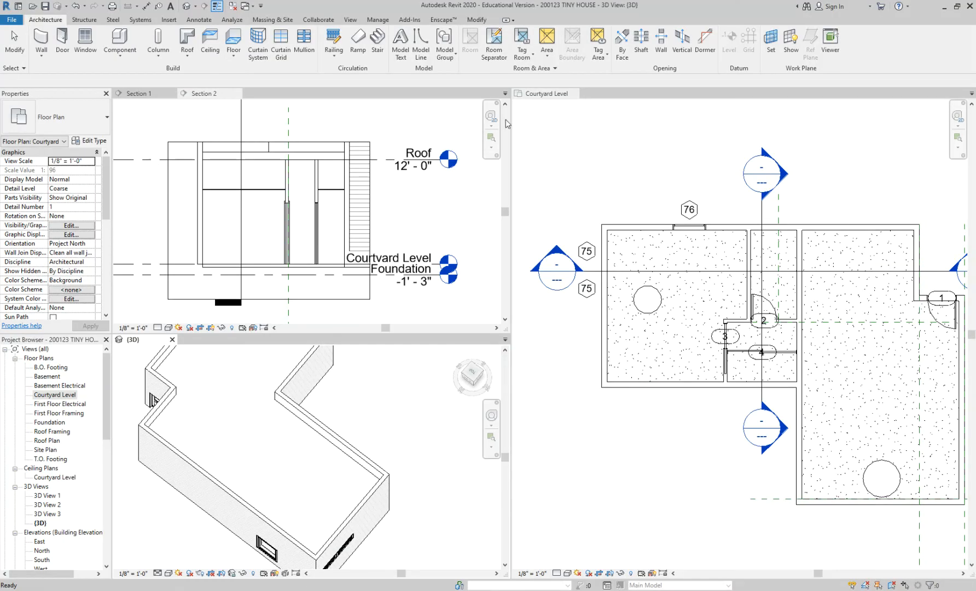
left_click(237, 93)
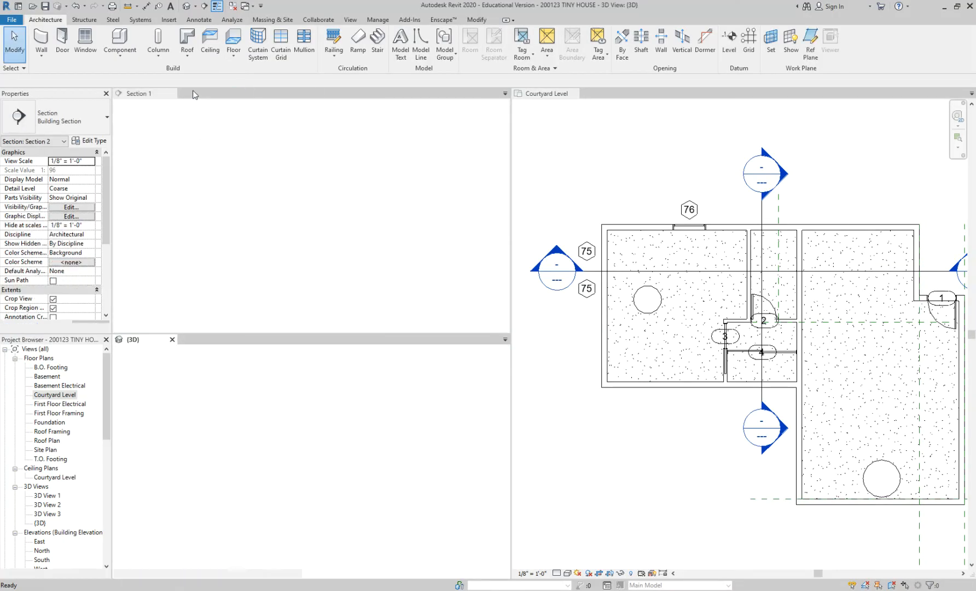
left_click(171, 94)
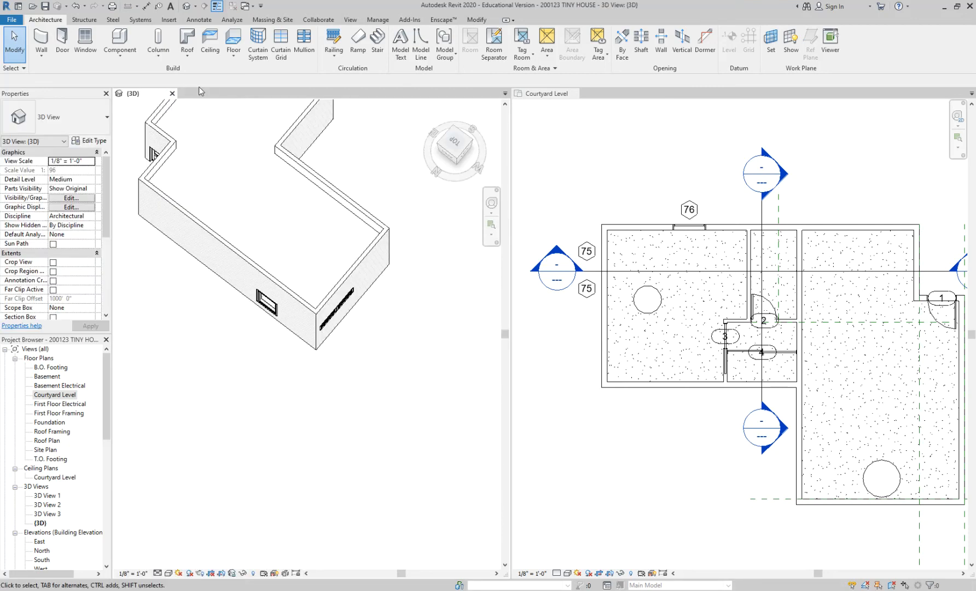
left_click(172, 93)
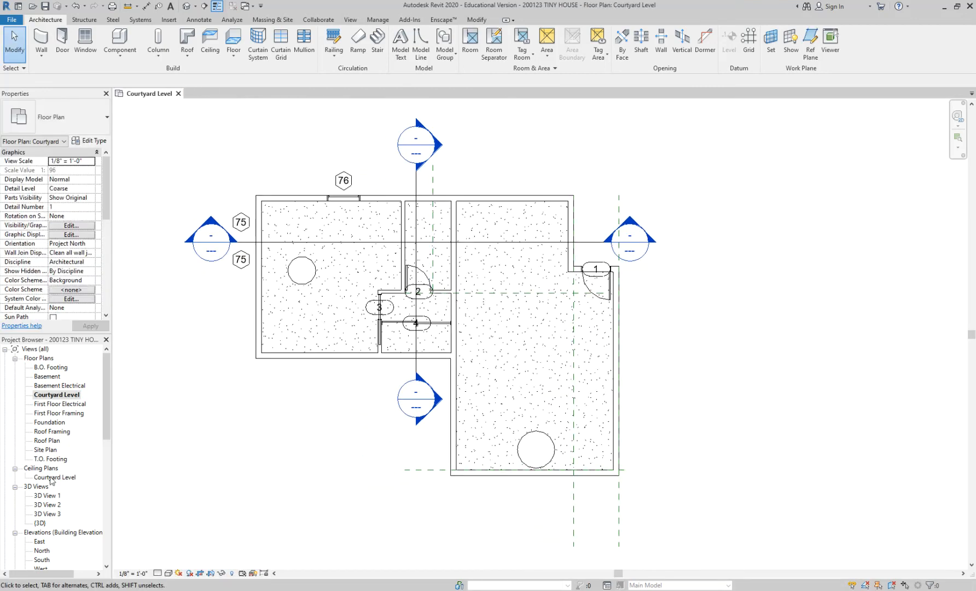
Open the A13 - Interior Elevations, A7 - Elevations and I201 - Elevations sheets.
left_click_drag(106, 417, 106, 453)
left_click_drag(107, 526, 108, 508)
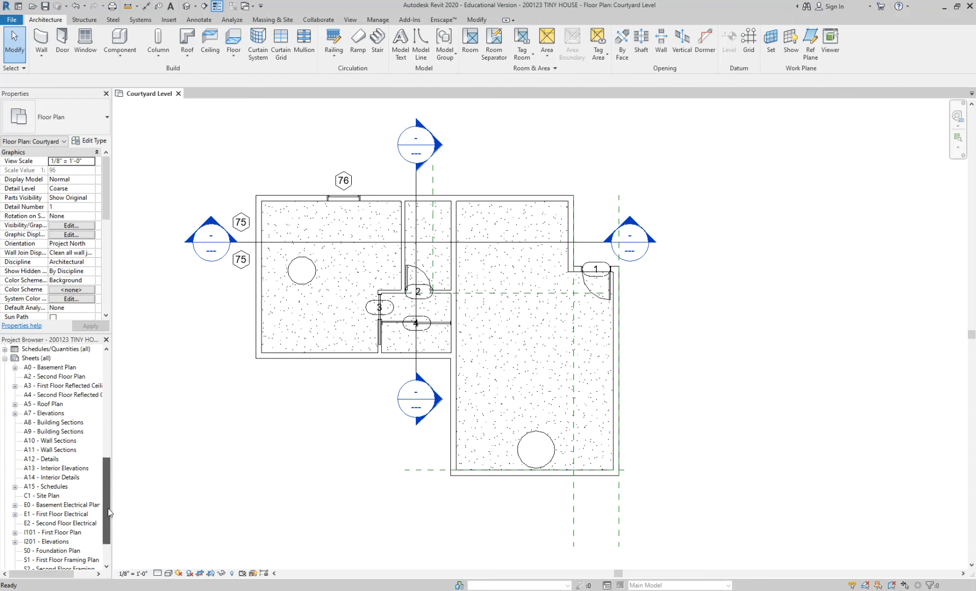
double_click(66, 468)
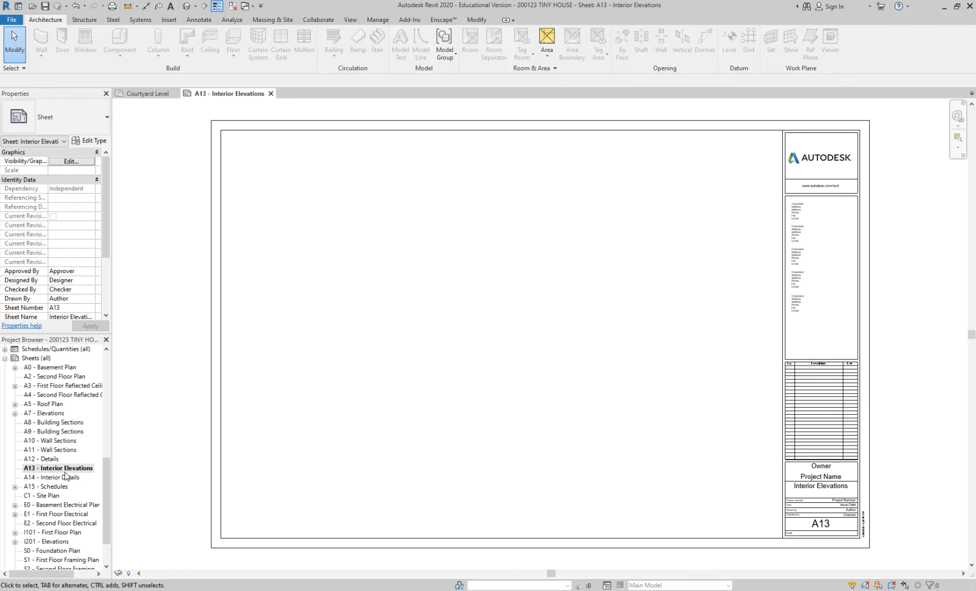
double_click(55, 414)
scroll(74, 525, "down", 1)
double_click(59, 524)
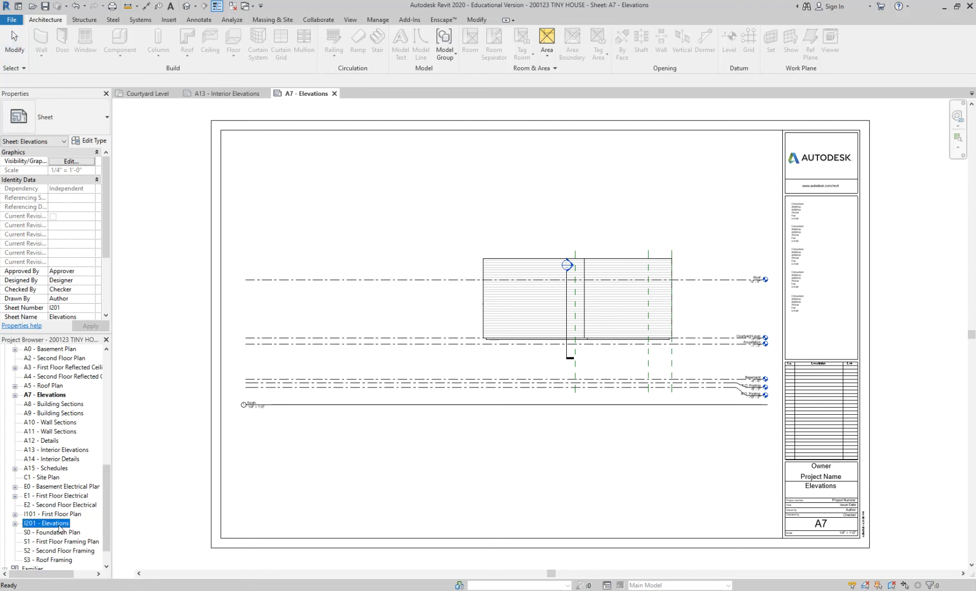
Return to the A7 - Elevations sheet and delete its elevation viewport.
scroll(58, 460, "up", 1)
double_click(53, 413)
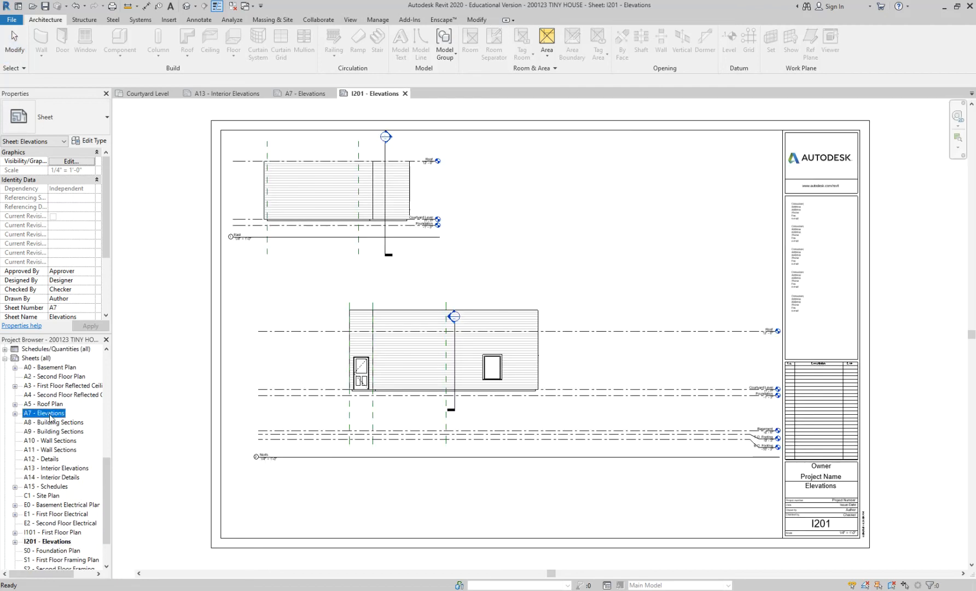
left_click(412, 362)
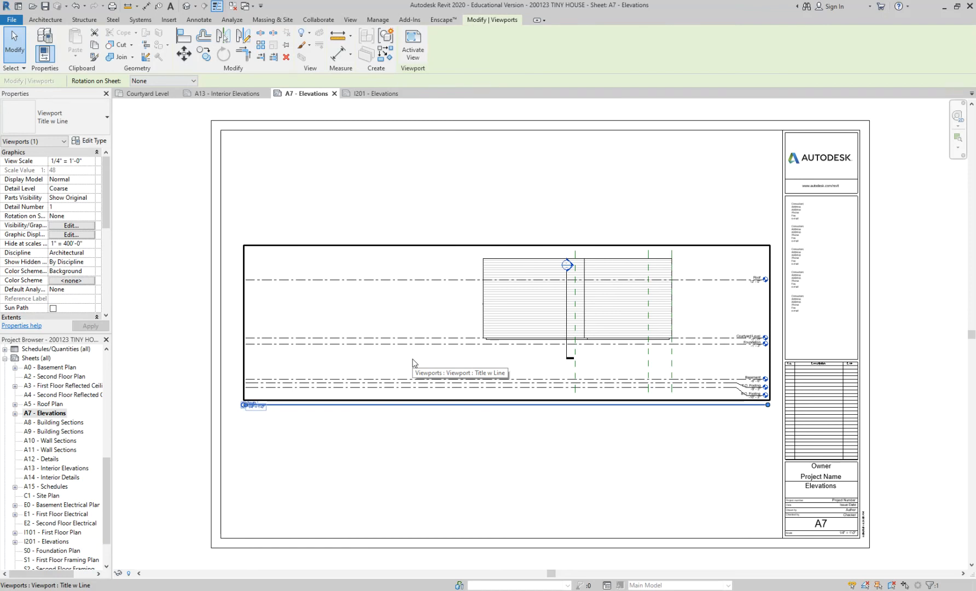
key("Delete")
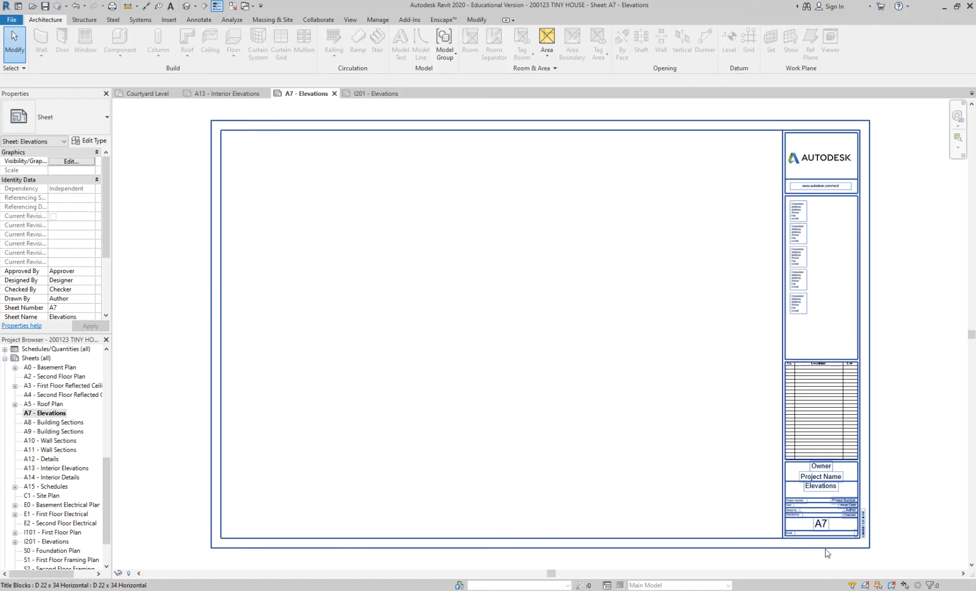
Try to renumber the A7 - Elevations sheet as I201 in its title block.
scroll(820, 524, "up", 3)
scroll(820, 524, "up", 2)
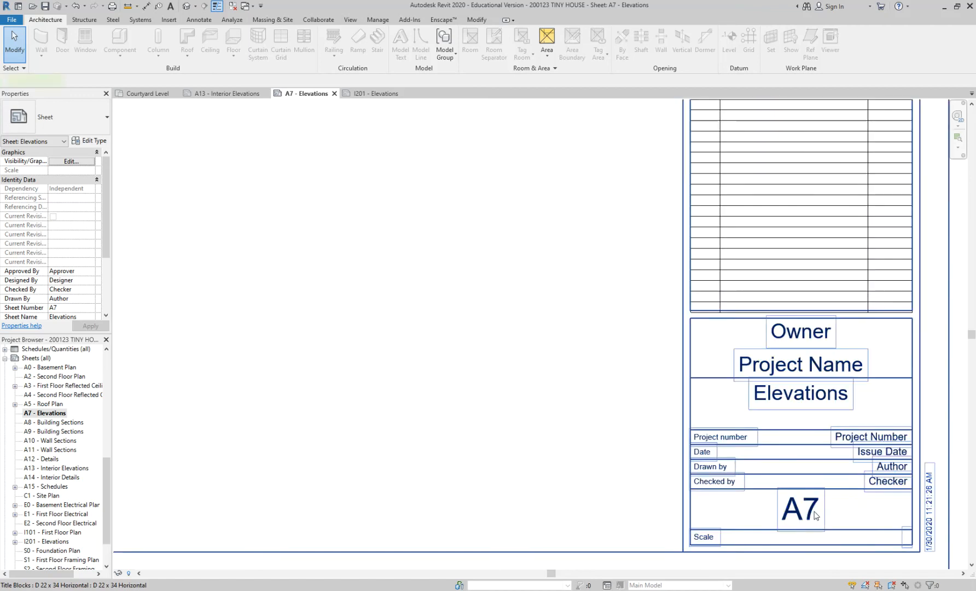
left_click(815, 512)
left_click(815, 512)
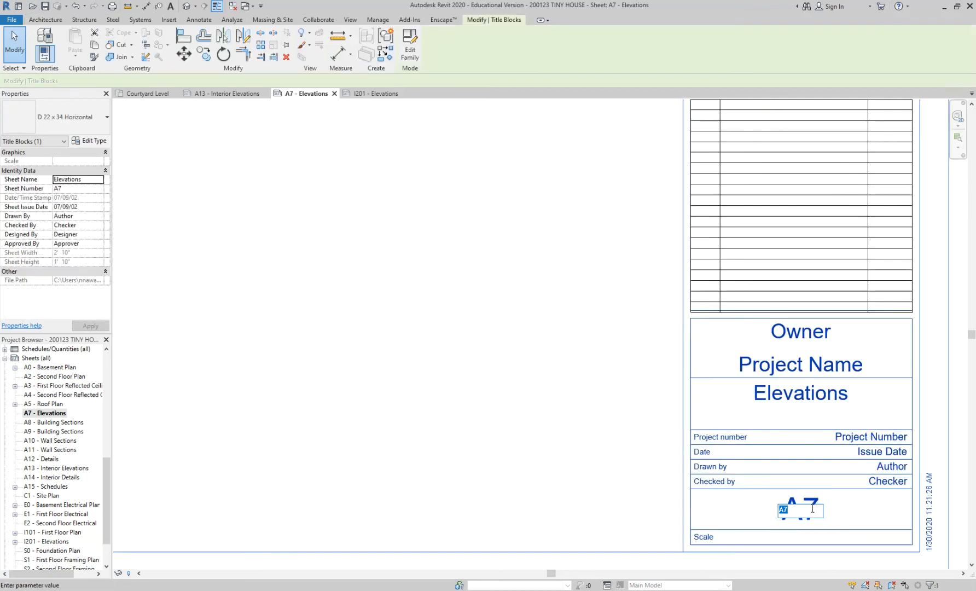
type("I201")
key("Return")
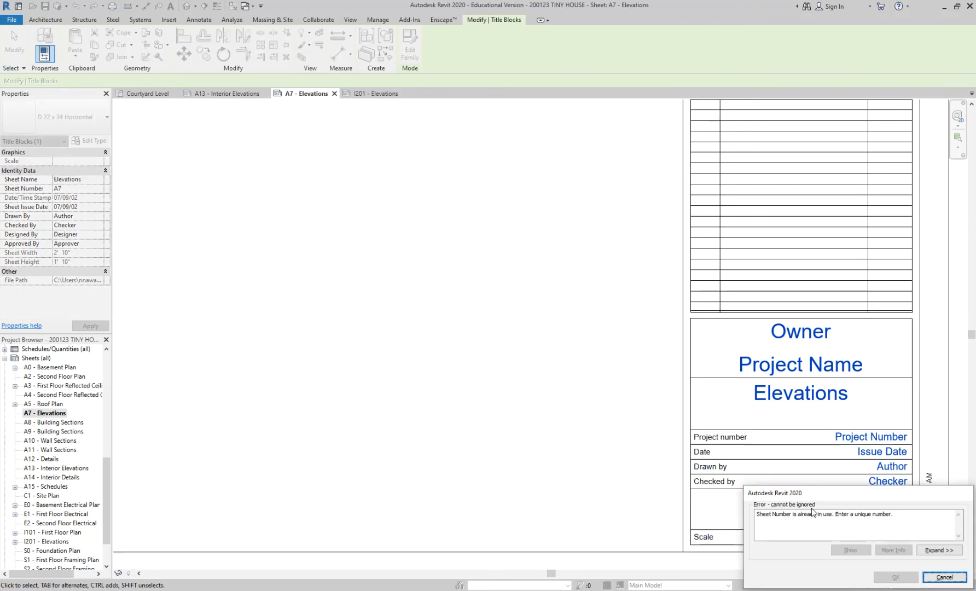
left_click(943, 576)
Set the sheet number of the A7 - Elevations sheet to I202 in its title block.
left_click(804, 512)
left_click(809, 510)
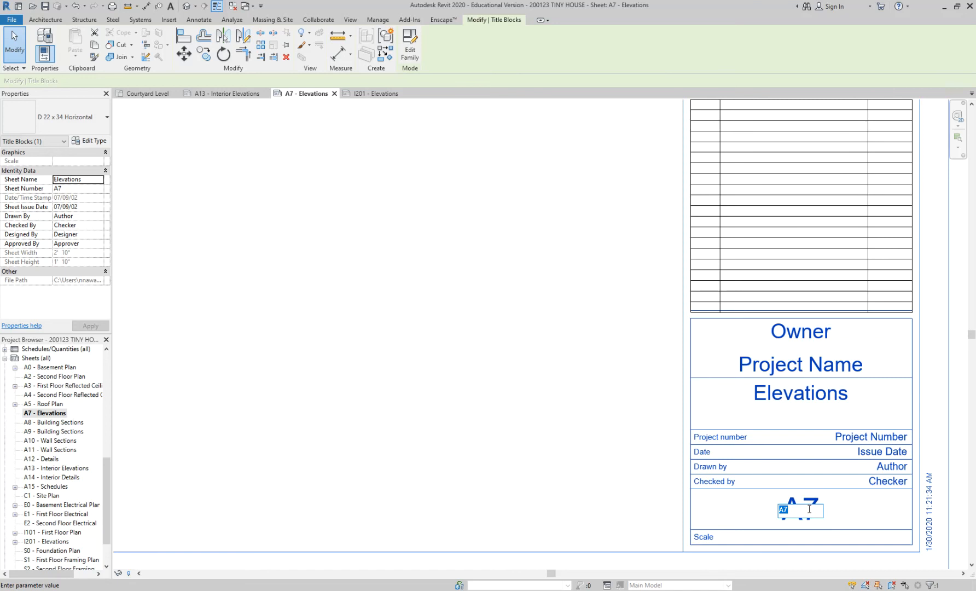
type("I202")
key("Return")
left_click(486, 345)
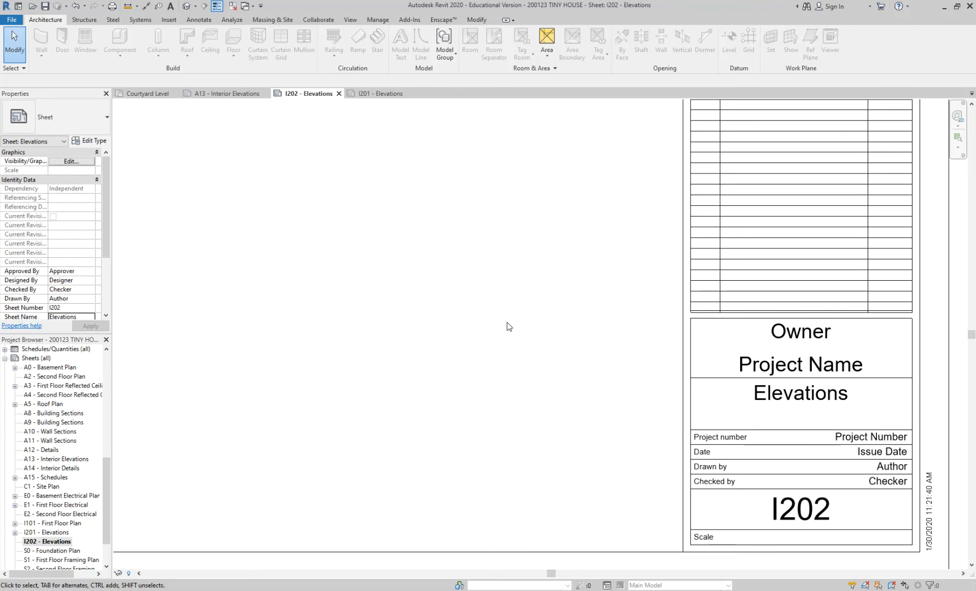
Try to place the North elevation view on the I202 - Elevations sheet.
scroll(506, 323, "down", 3)
scroll(634, 348, "down", 2)
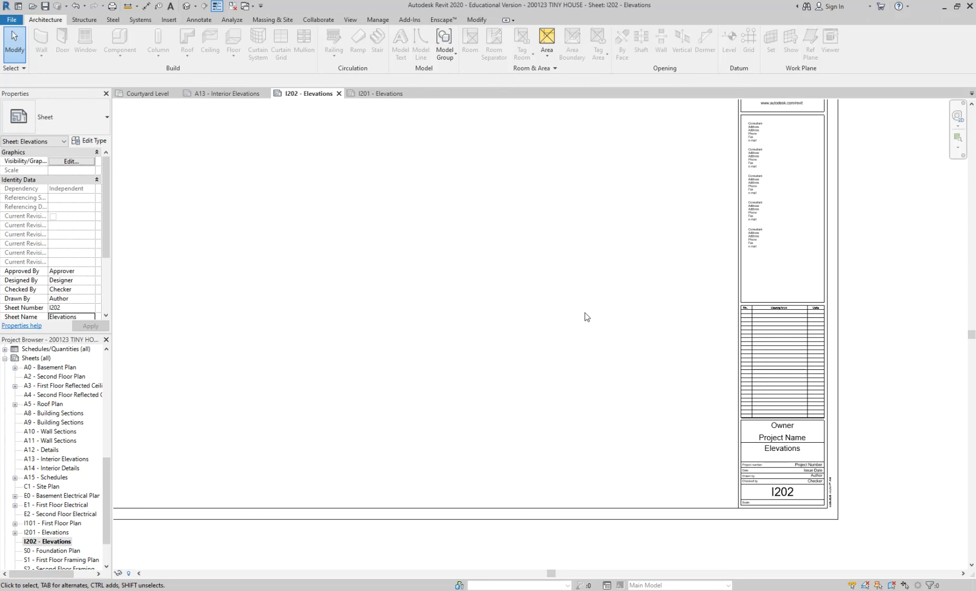
middle_click_drag(585, 312, 643, 349)
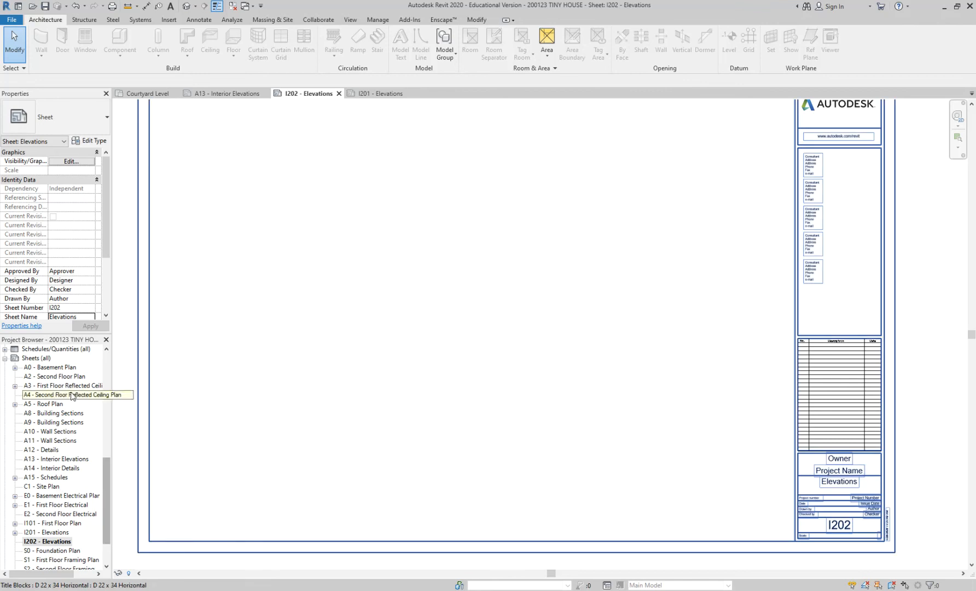
left_click_drag(102, 478, 102, 373)
scroll(459, 368, "down", 2)
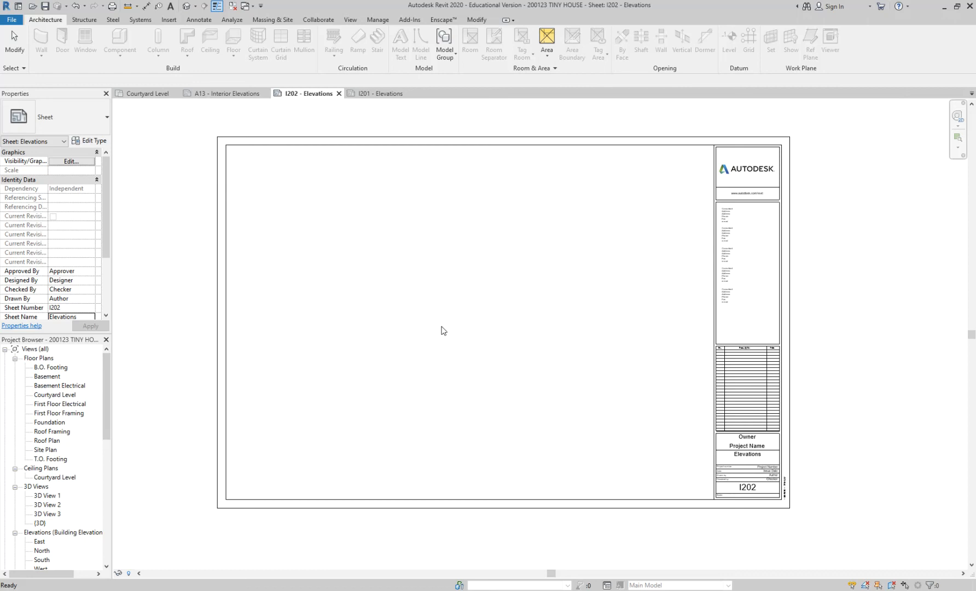
scroll(100, 432, "down", 3)
scroll(300, 395, "up", 1)
left_click(42, 468)
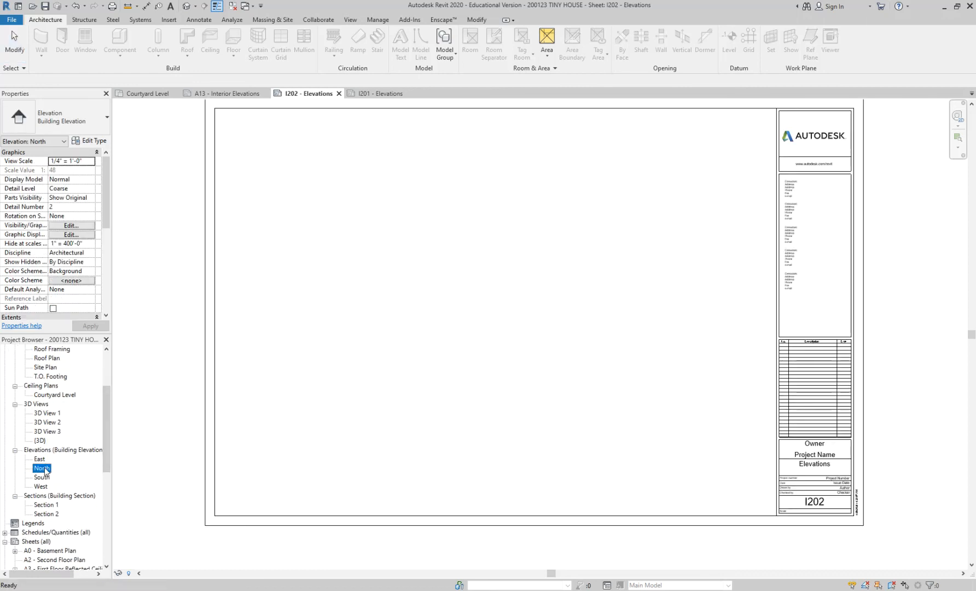
mouse_move(40, 472)
left_mouse_down()
mouse_move(344, 285)
mouse_move(43, 478)
mouse_move(29, 477)
left_mouse_up()
left_click(29, 452)
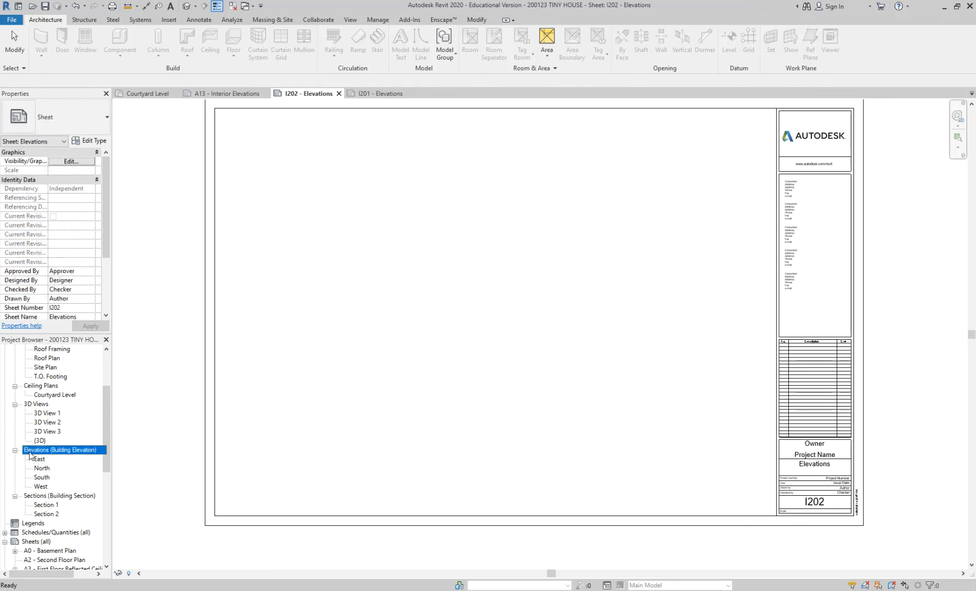
left_click(47, 471)
left_click_drag(38, 471, 375, 300)
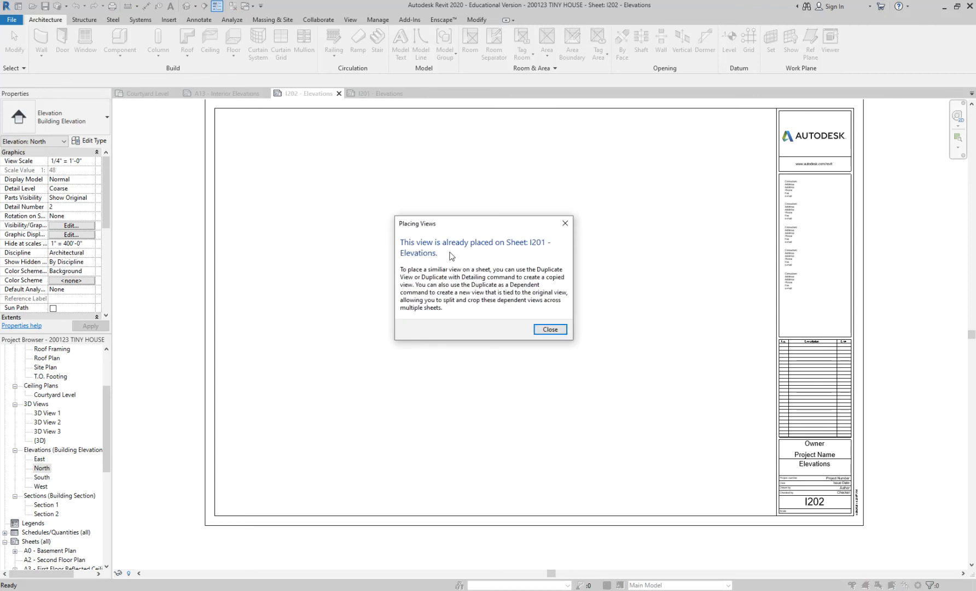
left_click(563, 224)
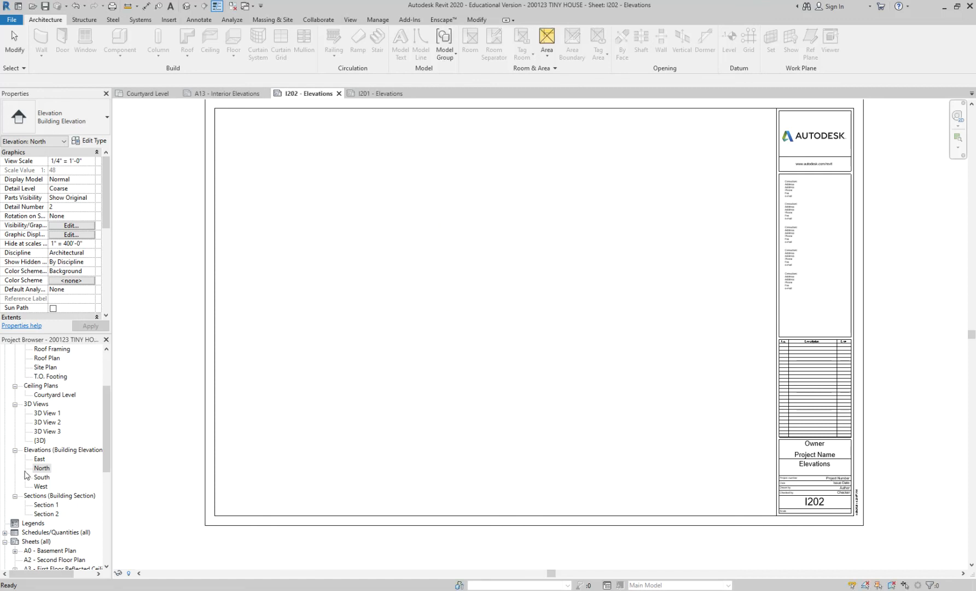
Place the South elevation view on the upper half of sheet I202 and the West elevation view below it.
left_click(40, 476)
left_click_drag(41, 477, 411, 307)
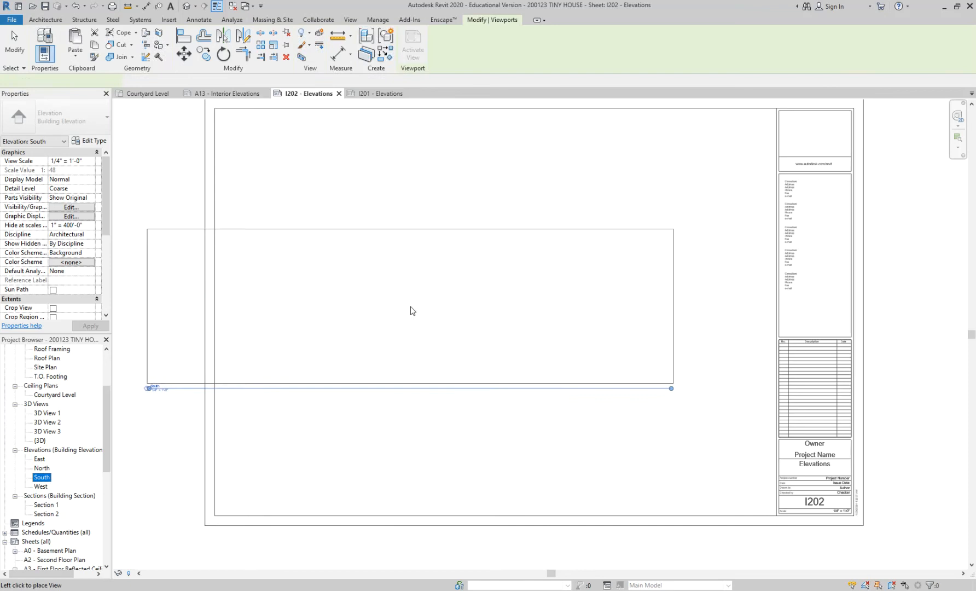
left_click(499, 205)
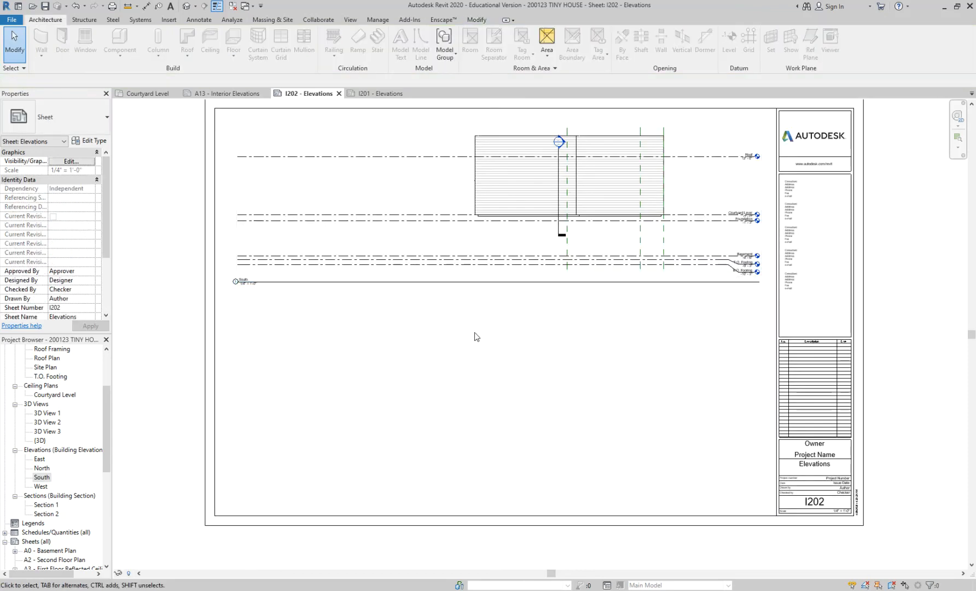
left_click(40, 486)
left_click_drag(40, 487, 553, 405)
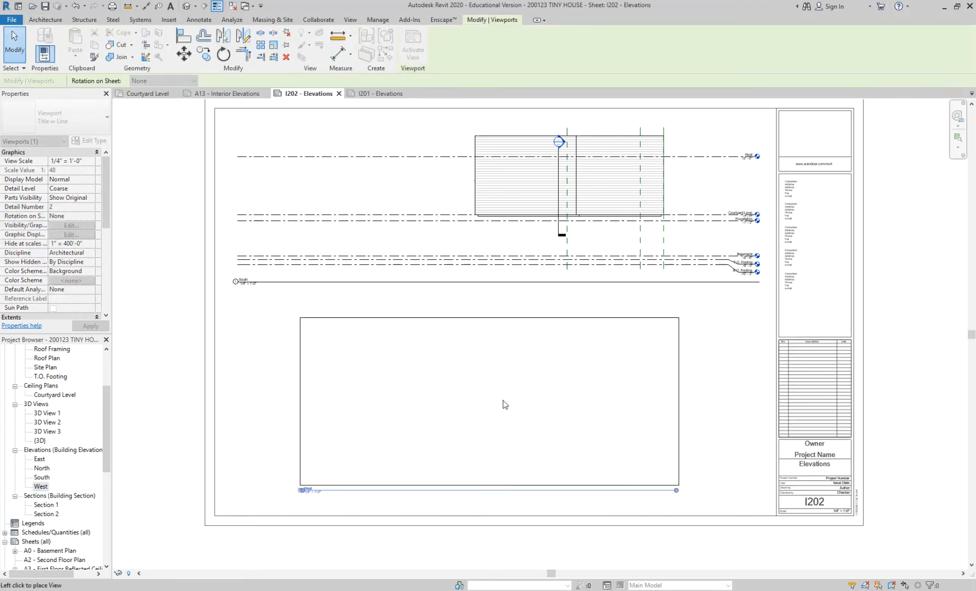
left_click(458, 409)
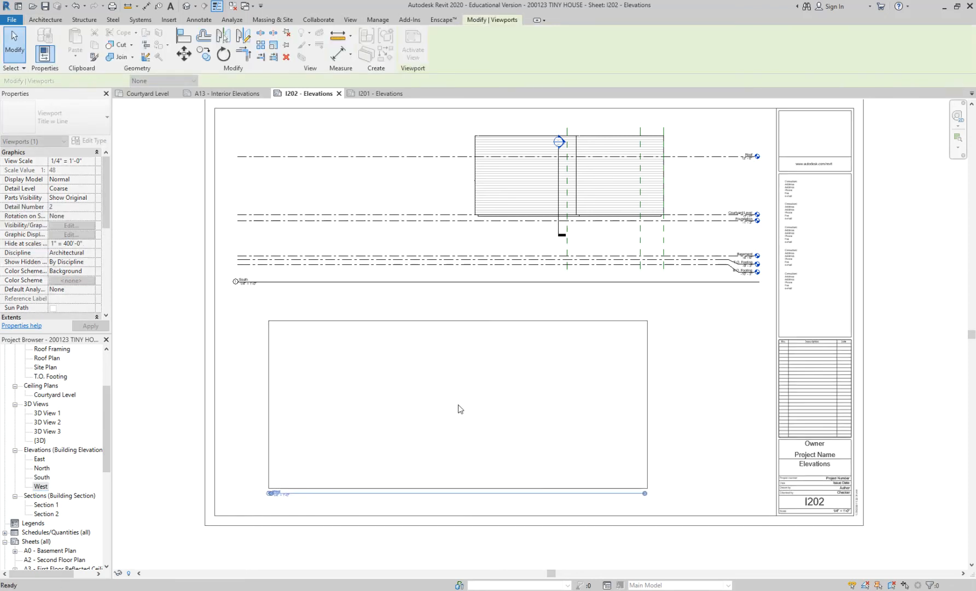
left_click(705, 432)
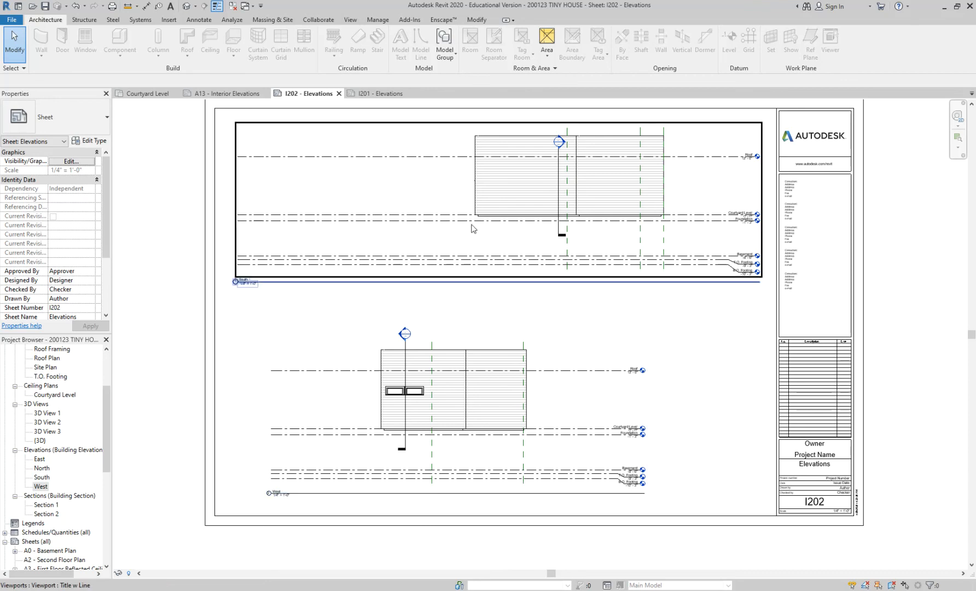
Examine the scale entry in the title block of sheet I202.
left_click(504, 211)
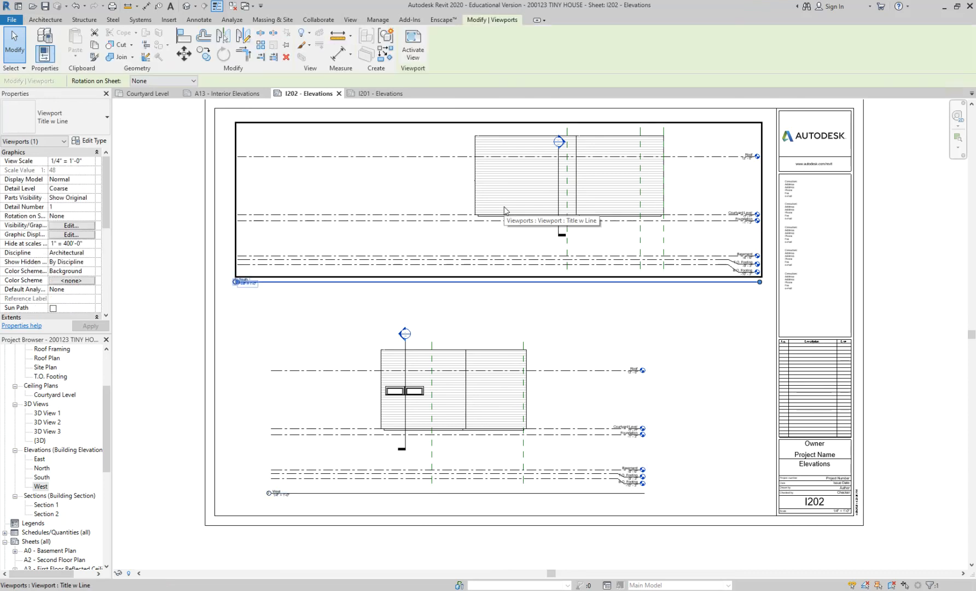
left_click(255, 320)
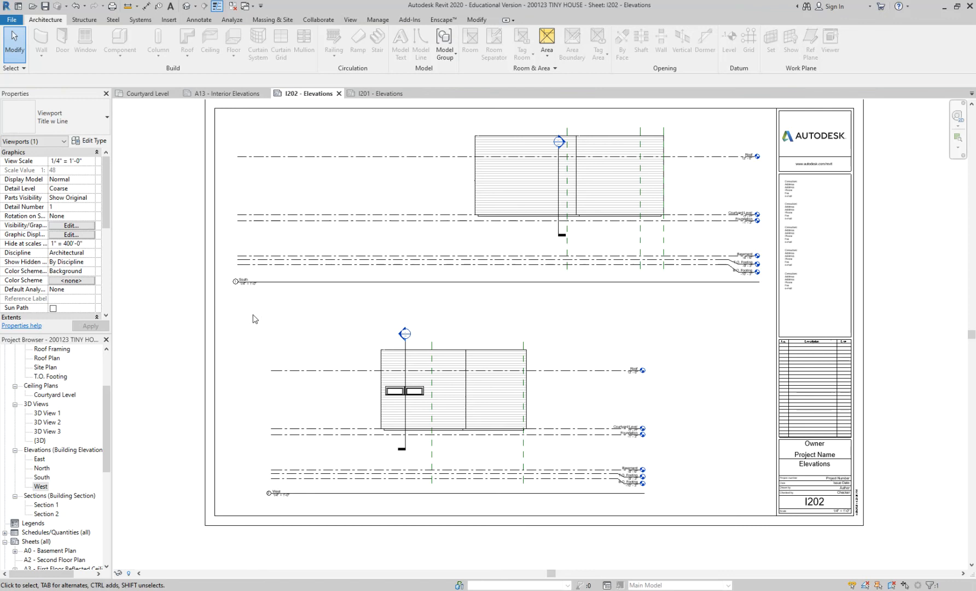
scroll(849, 523, "up", 2)
scroll(849, 523, "up", 2)
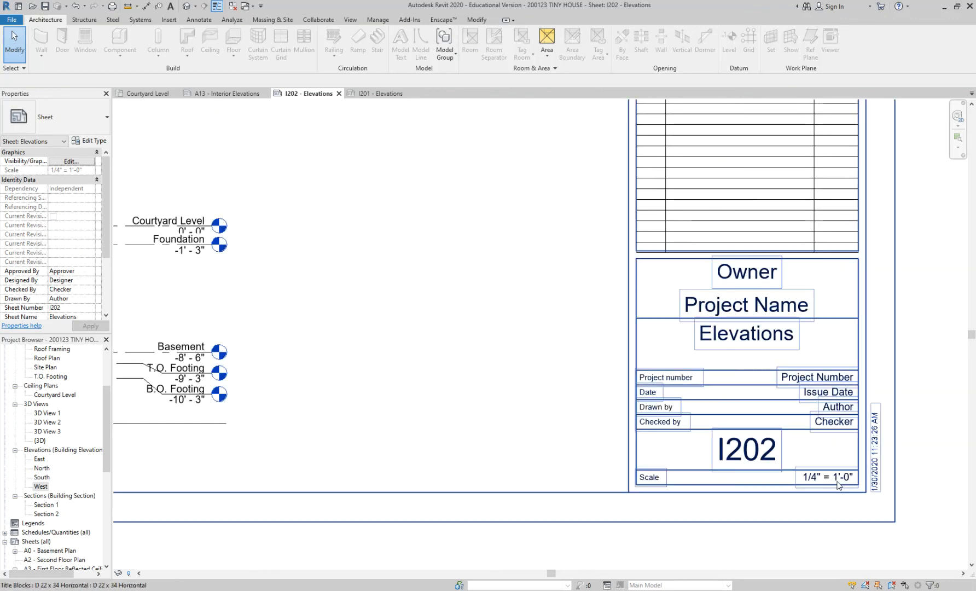
scroll(837, 484, "down", 2)
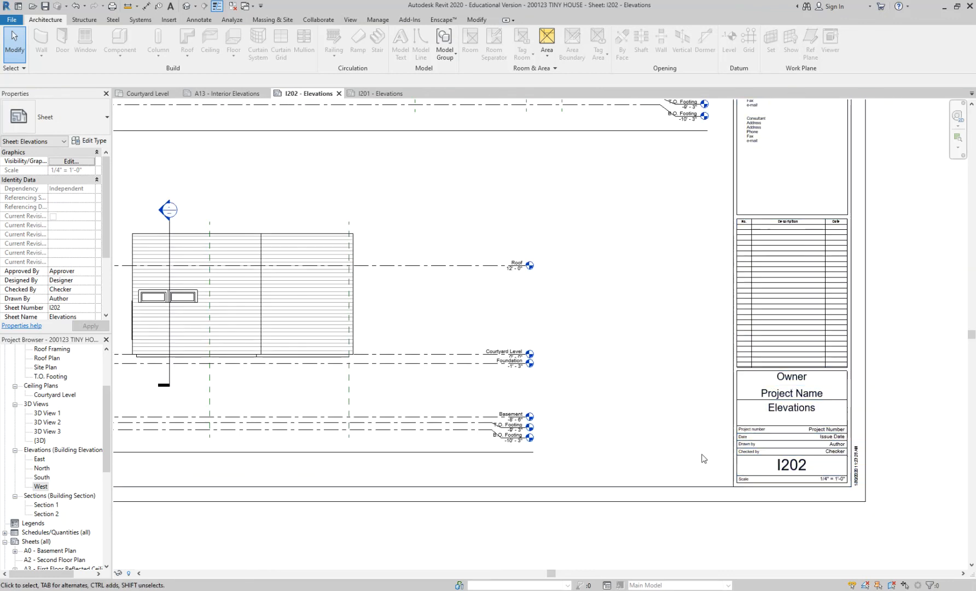
scroll(833, 483, "up", 2)
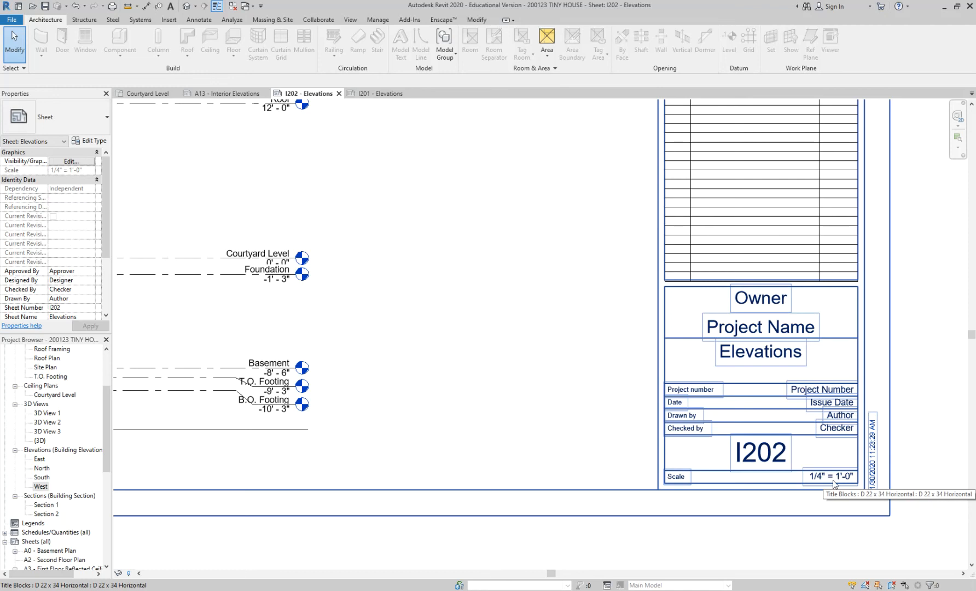
scroll(833, 480, "down", 3)
Try a view scale of 3/4" = 1'-0" on the West elevation viewport, check the title block's scale entry, and undo the change.
left_click(350, 371)
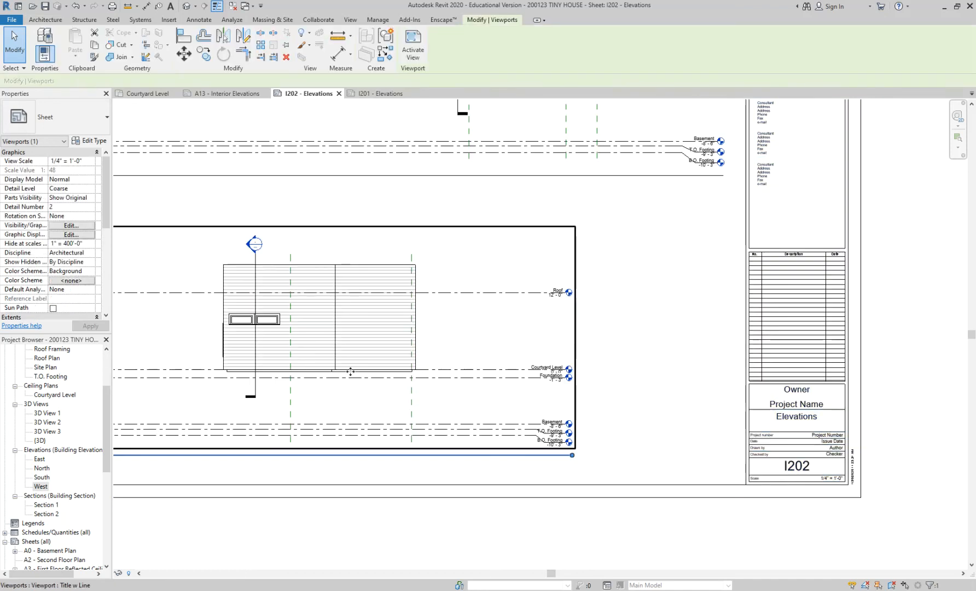
left_click(71, 160)
left_click(82, 185)
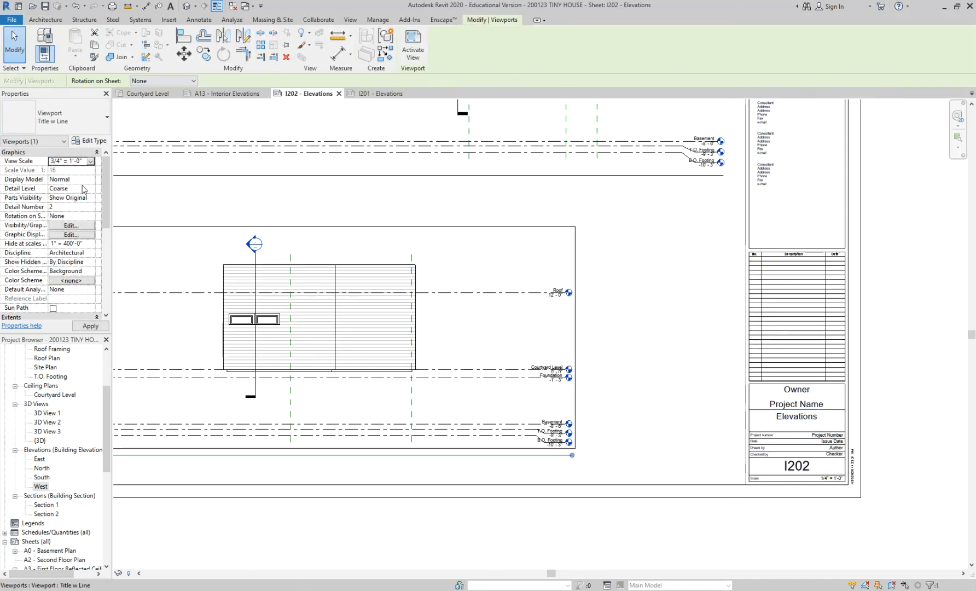
left_click(736, 517)
scroll(658, 506, "up", 3)
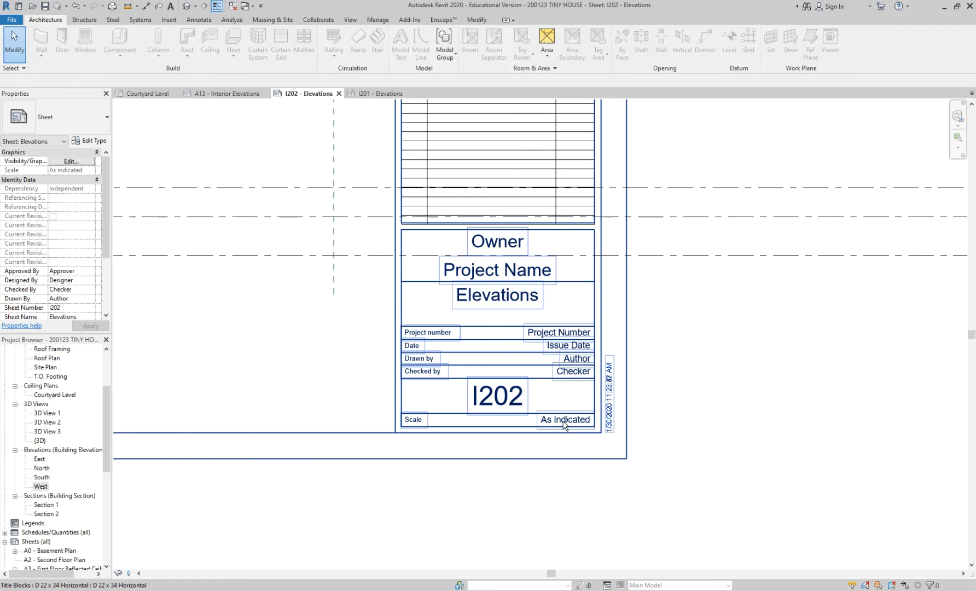
scroll(663, 462, "down", 2)
scroll(663, 463, "down", 1)
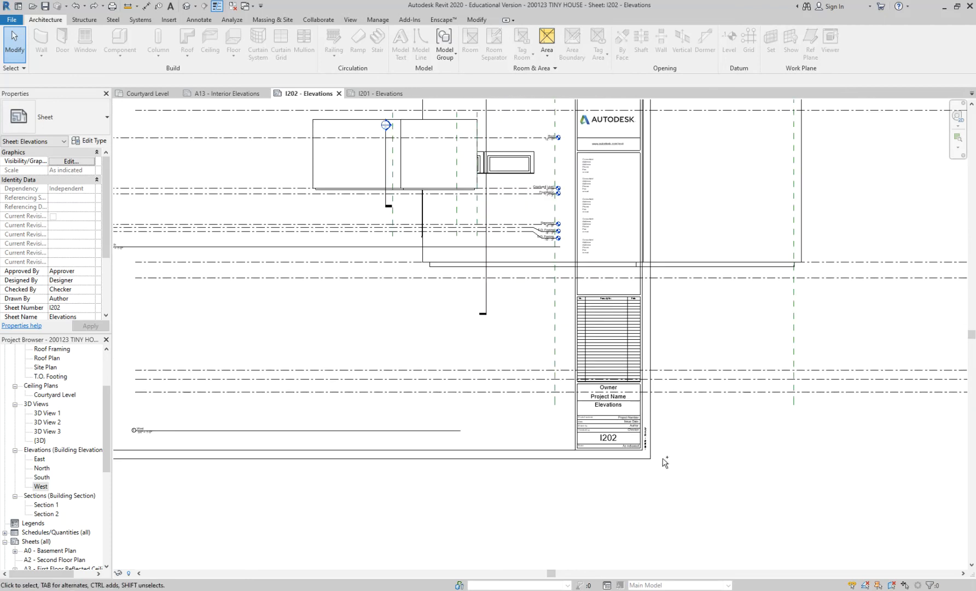
middle_click_drag(458, 362, 547, 364)
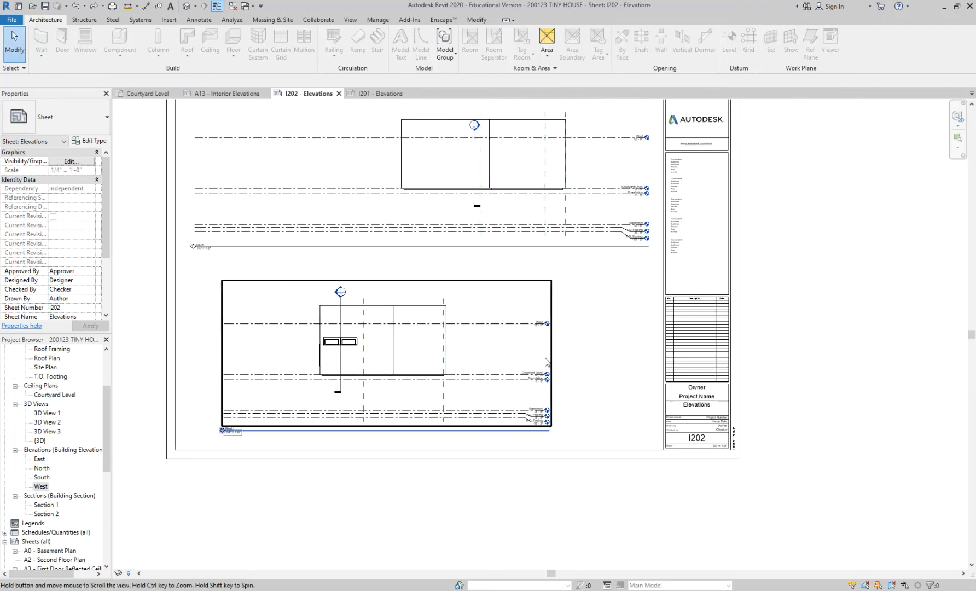
Open the A8 - Building Sections, A11 - Wall Sections and A10 - Wall Sections sheets, and return to A8.
left_click_drag(104, 405, 104, 475)
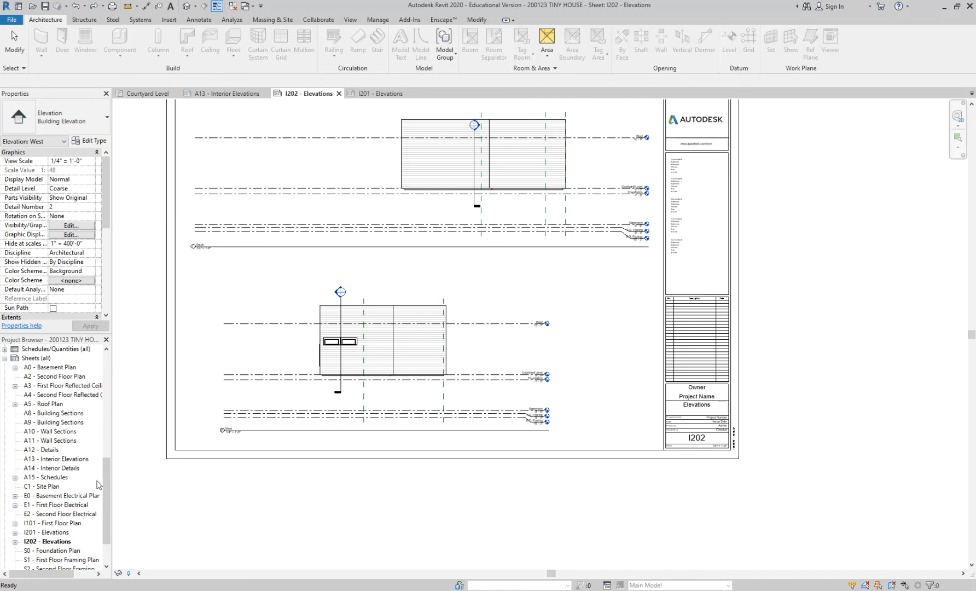
left_click(72, 414)
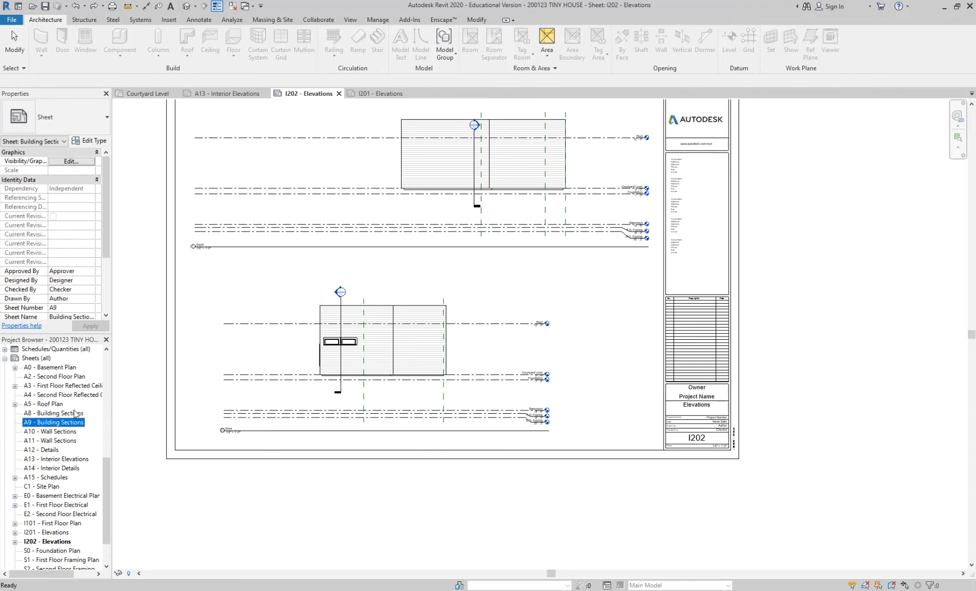
double_click(60, 413)
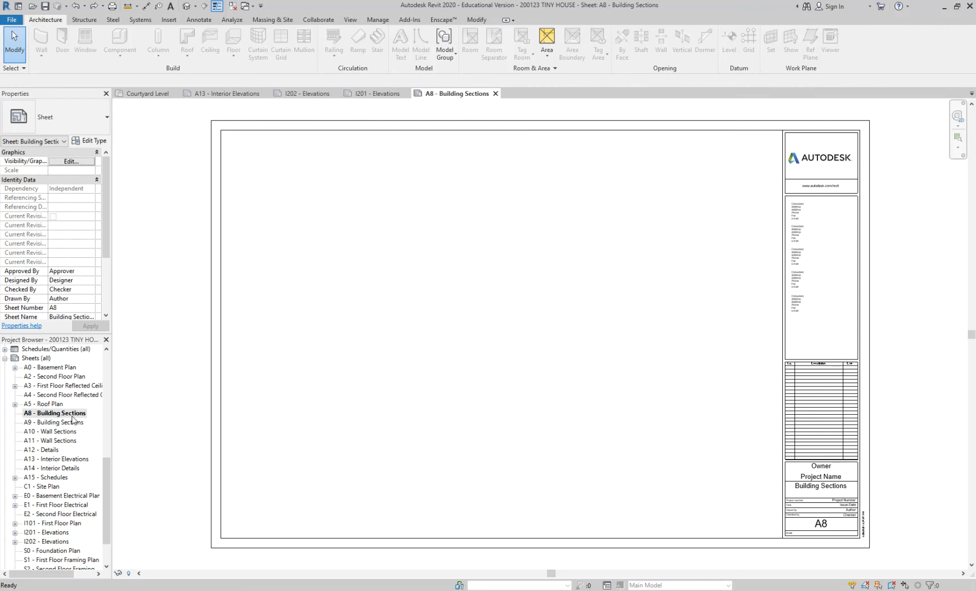
left_click(75, 432)
double_click(66, 440)
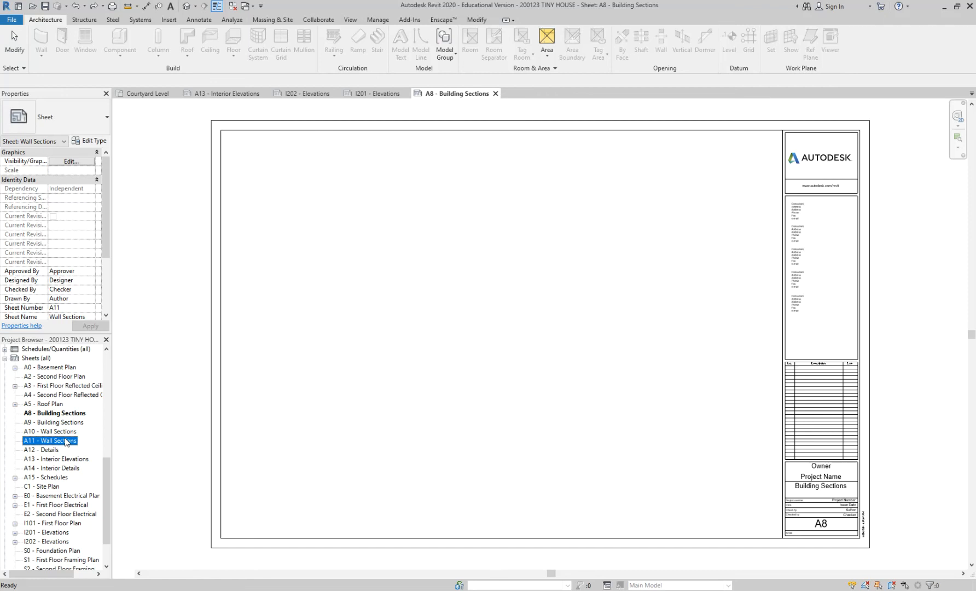
double_click(65, 431)
left_click(68, 414)
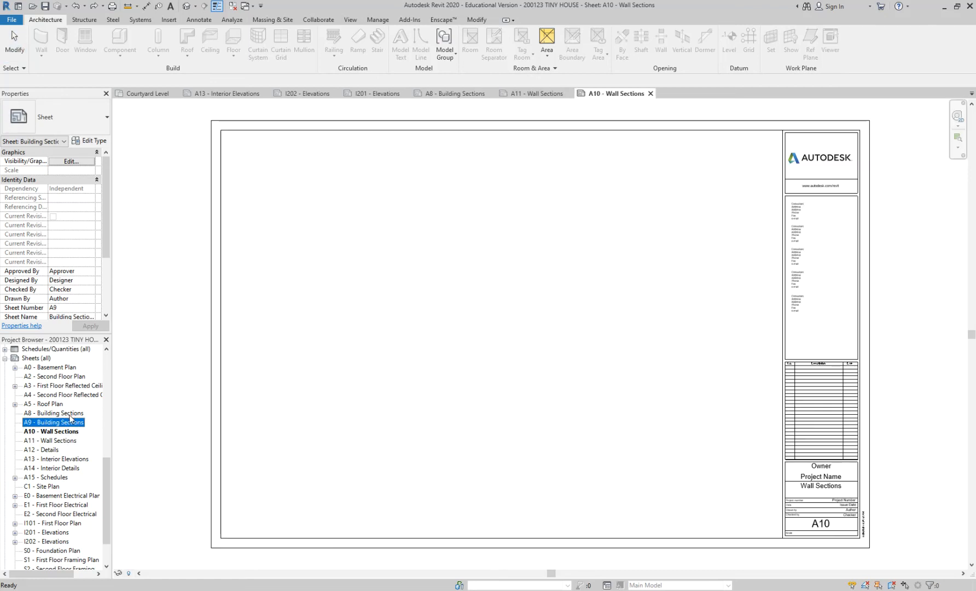
double_click(69, 414)
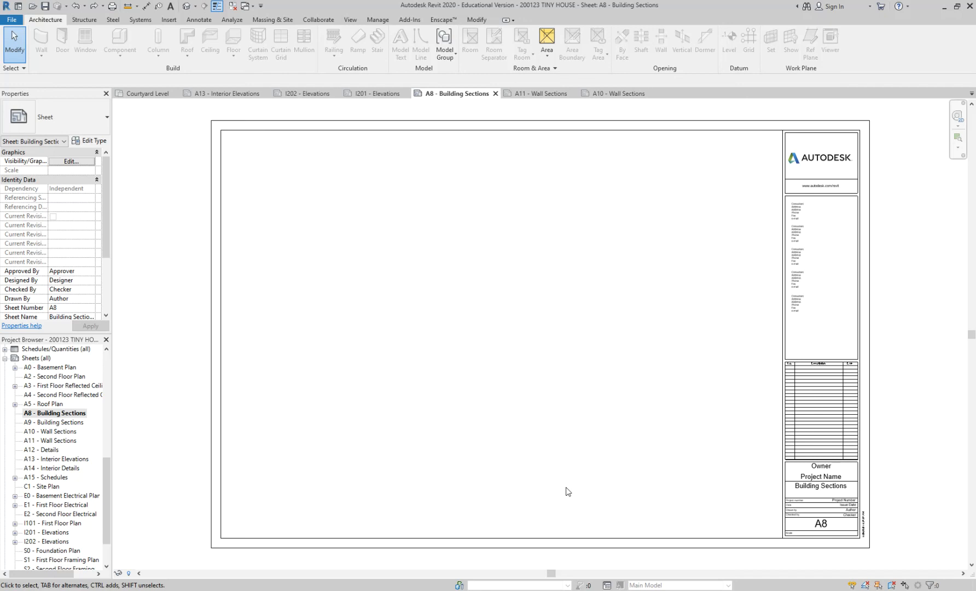
Set the sheet number of the A8 - Building Sections sheet to I301 in its title block.
left_click(825, 531)
left_click(824, 529)
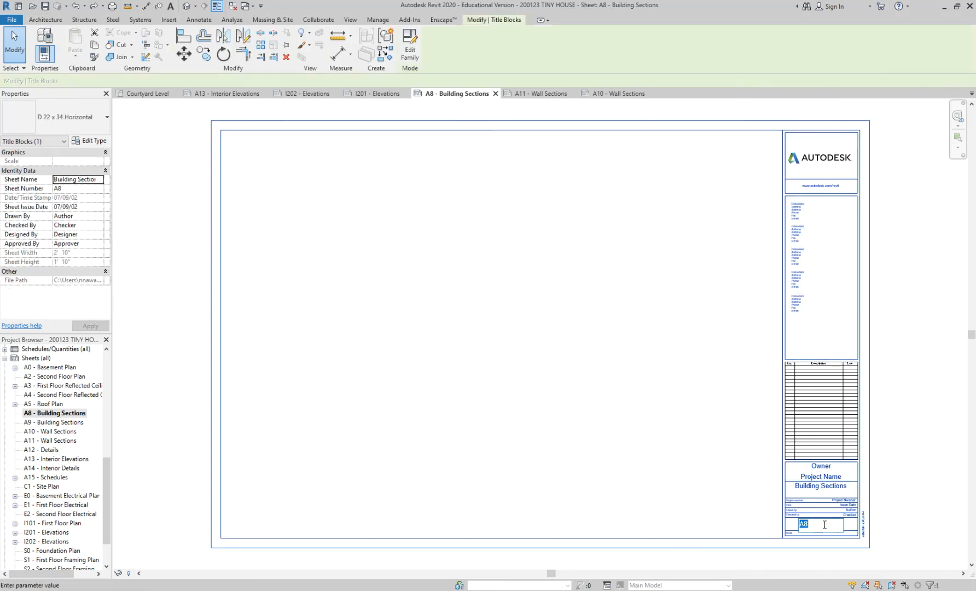
key("BackSpace")
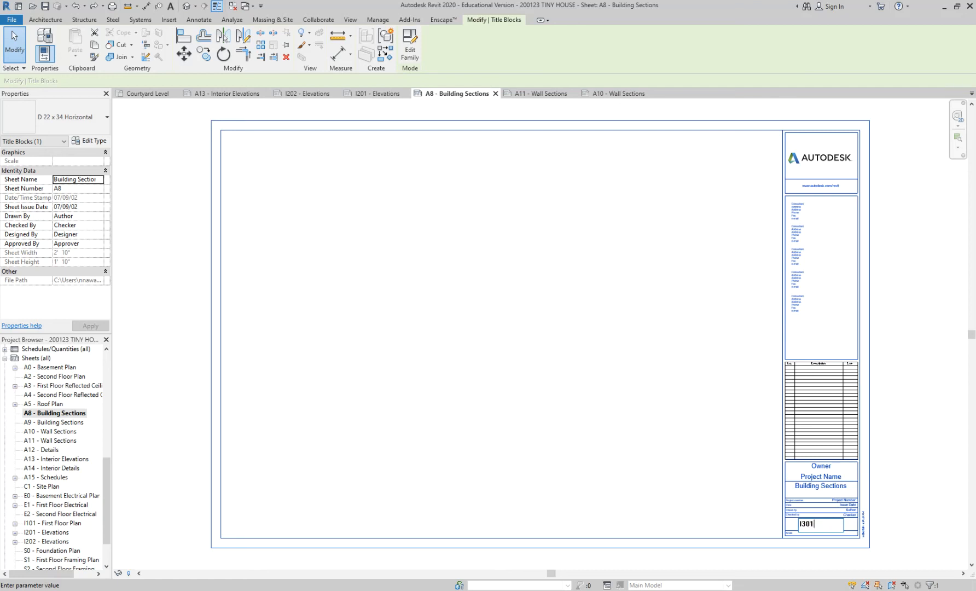
key("Return")
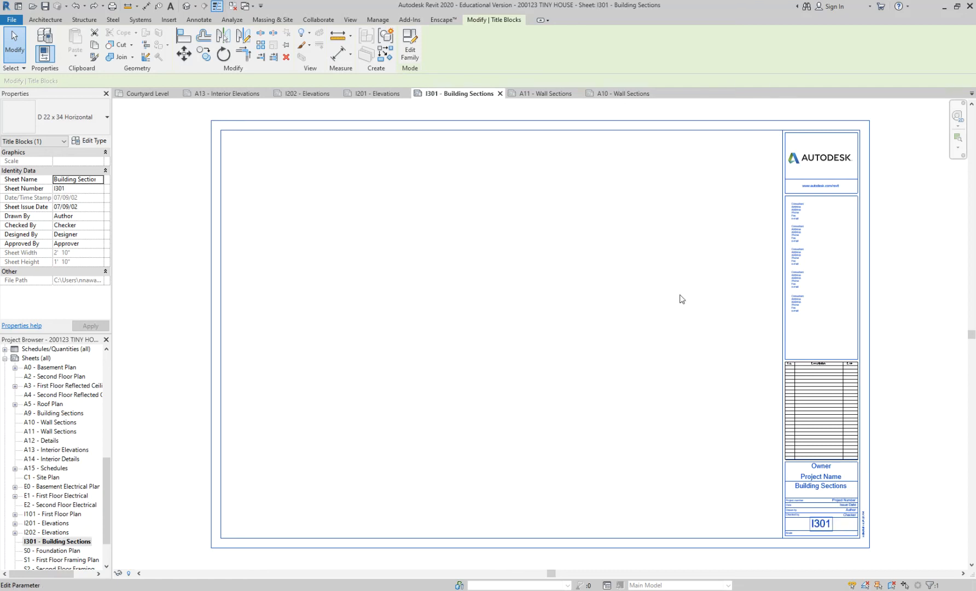
left_click(677, 290)
middle_click_drag(675, 288, 615, 272)
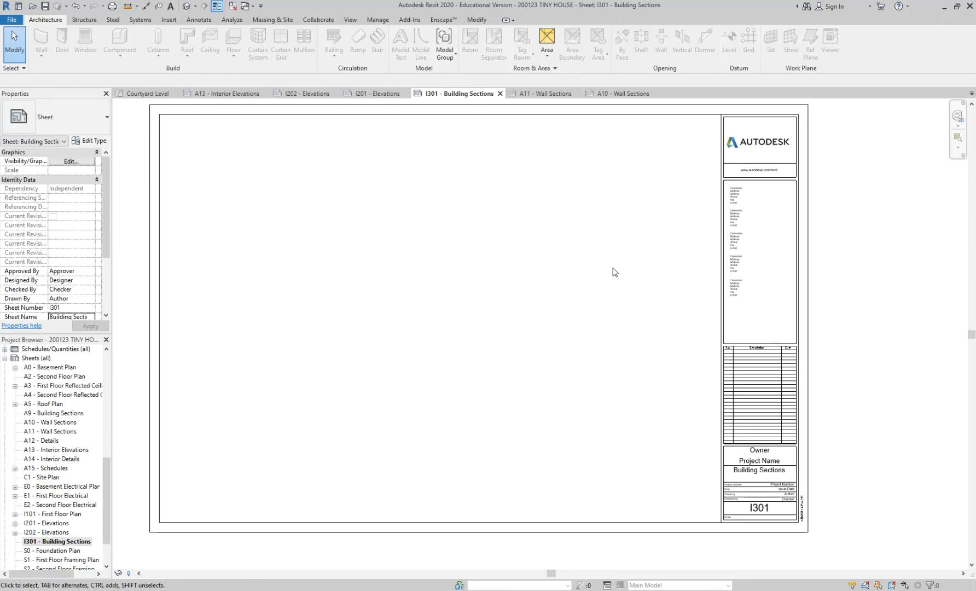
Place the Section 1 view in the upper-left corner of the I301 - Building Sections sheet.
left_click_drag(104, 480, 108, 426)
left_click(57, 460)
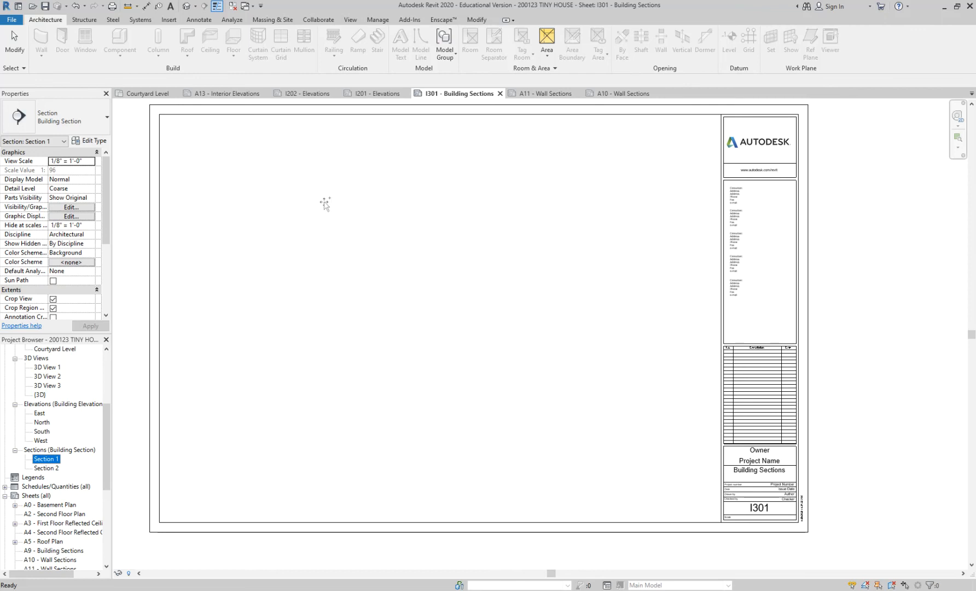
left_click_drag(57, 460, 395, 208)
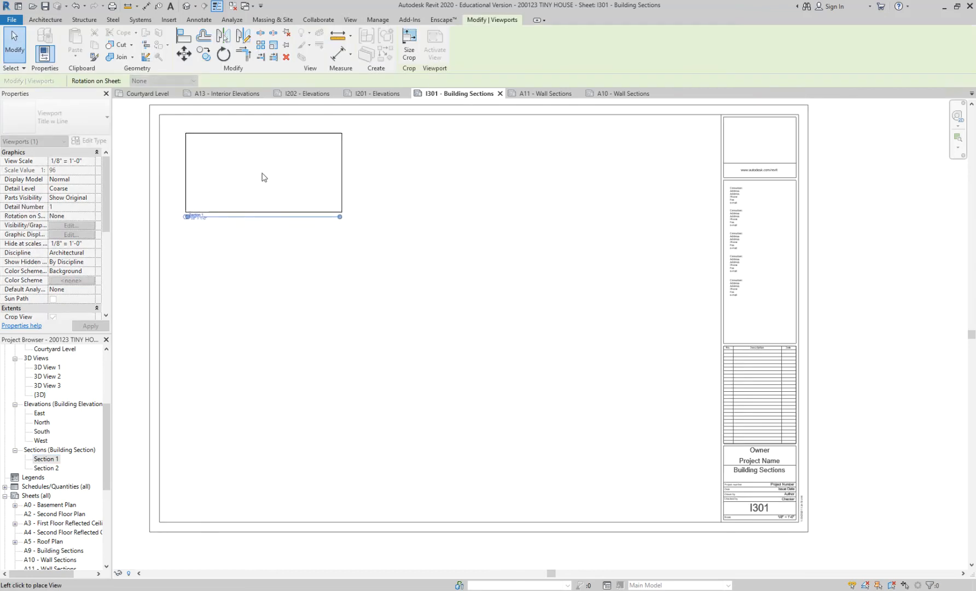
left_click(262, 177)
left_click(284, 253)
scroll(284, 217, "up", 3)
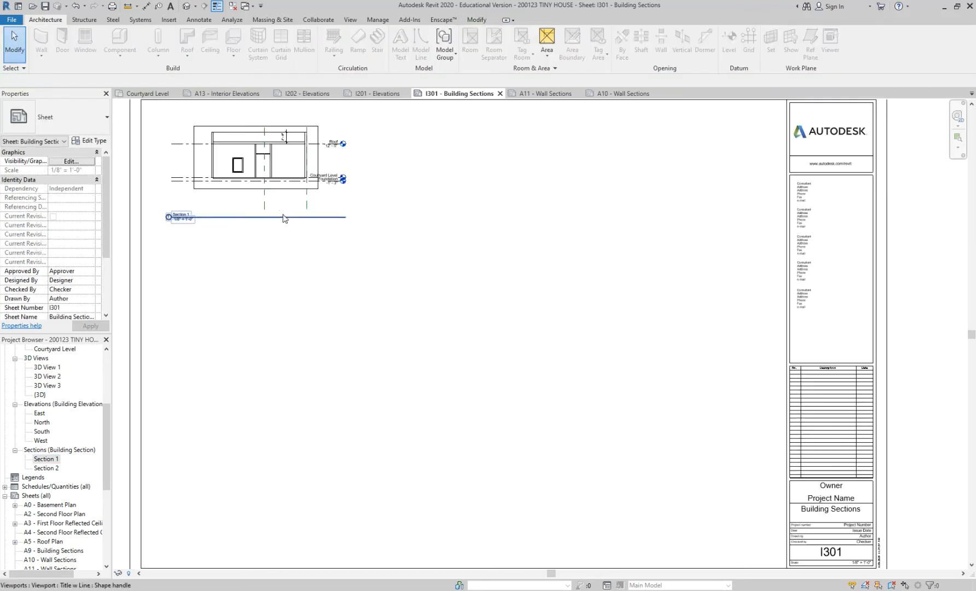
Set the view scale of the Section 1 viewport to 1/4" = 1'-0".
middle_click_drag(296, 178, 386, 223)
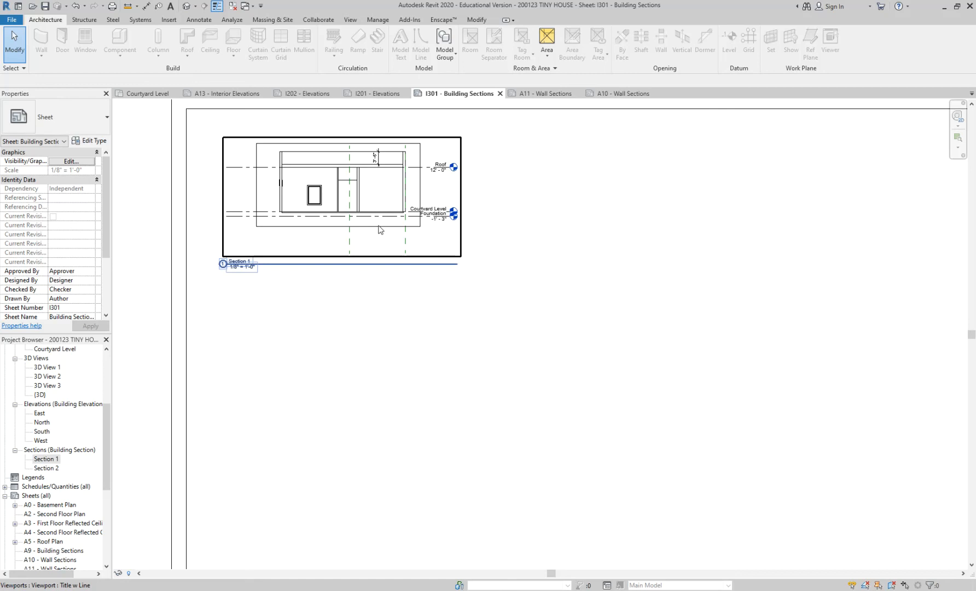
left_click(379, 218)
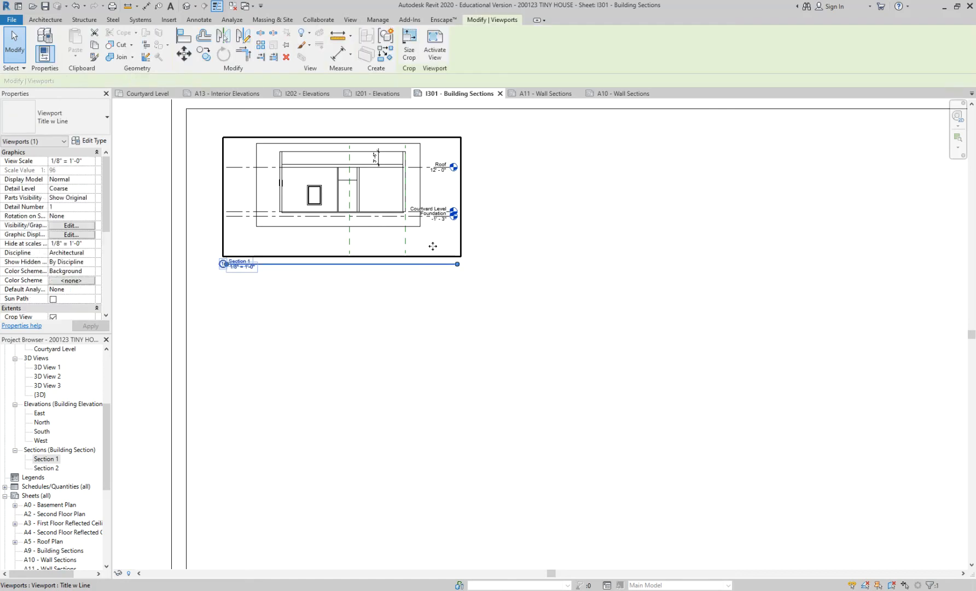
left_click(91, 161)
left_click(91, 160)
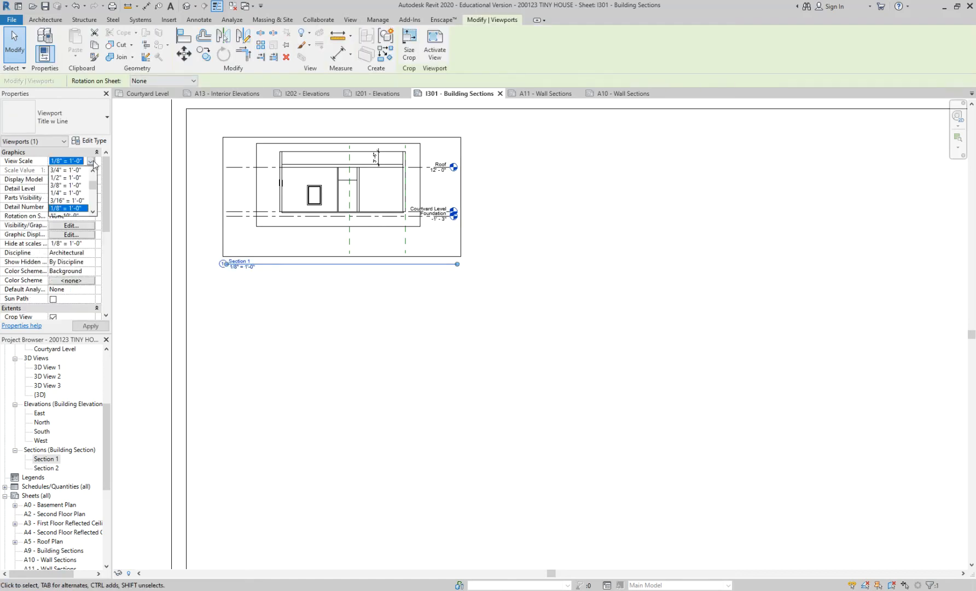
left_click(80, 196)
Reposition the Section 1 viewport in the sheet's upper-left corner and move its view title directly beneath the drawing.
scroll(494, 322, "down", 2)
left_click_drag(438, 218, 418, 287)
left_click(477, 368)
left_click(375, 353)
left_click_drag(375, 353, 419, 317)
left_click(425, 345)
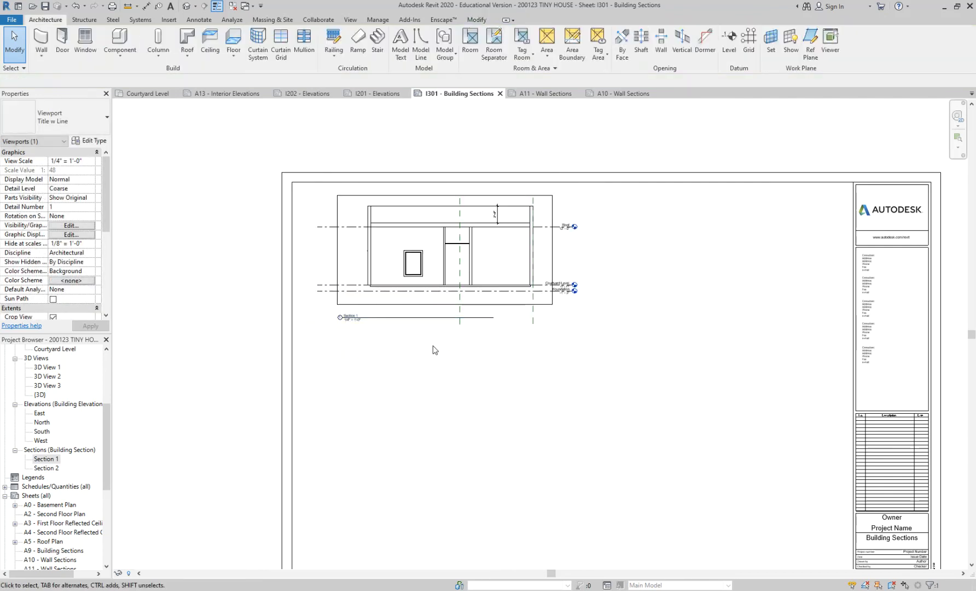
Place the Section 2 view on the I301 sheet below Section 1, with its title aligned to the Section 1 title.
scroll(425, 346, "down", 2)
middle_click_drag(426, 345, 365, 290)
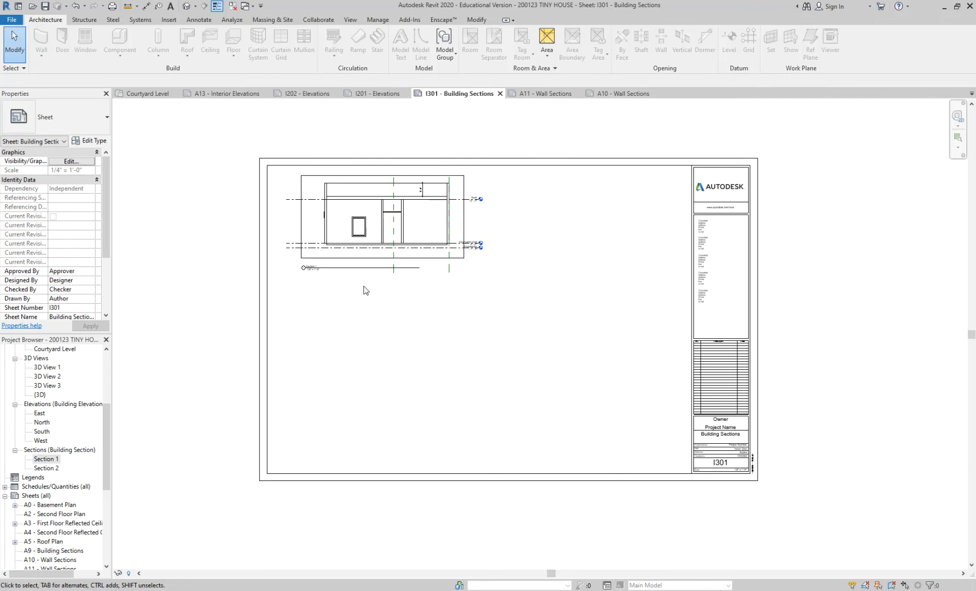
left_click(45, 468)
left_click_drag(44, 472, 421, 368)
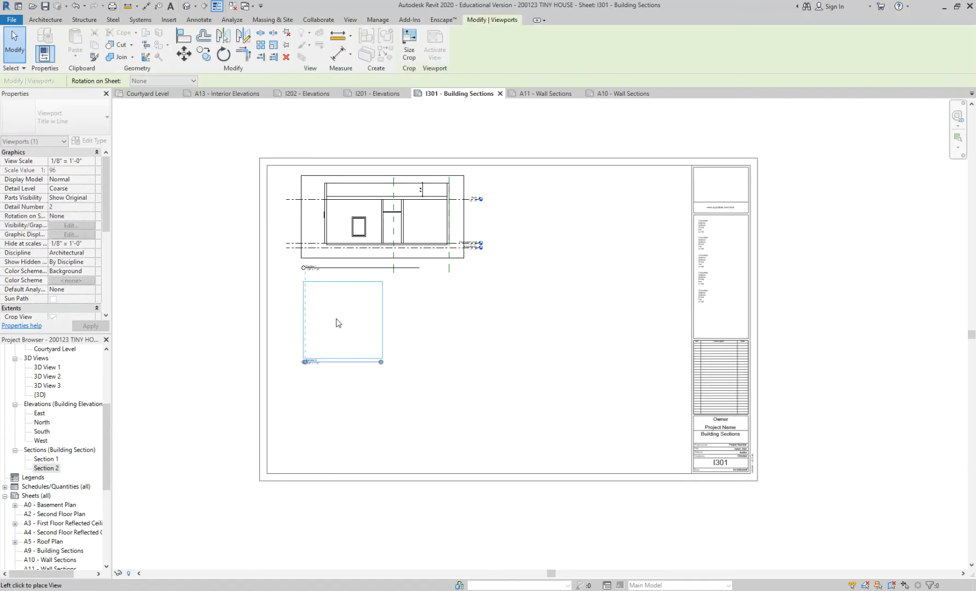
left_click(337, 331)
Set the view scale of the Section 2 viewport to 1/2" = 1'-0".
scroll(353, 340, "up", 3)
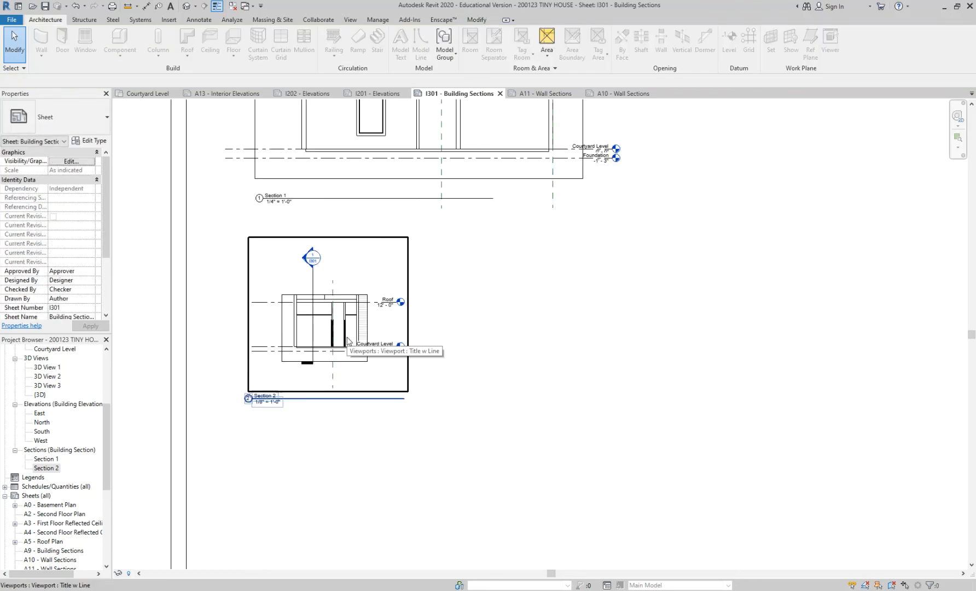
scroll(447, 337, "up", 2)
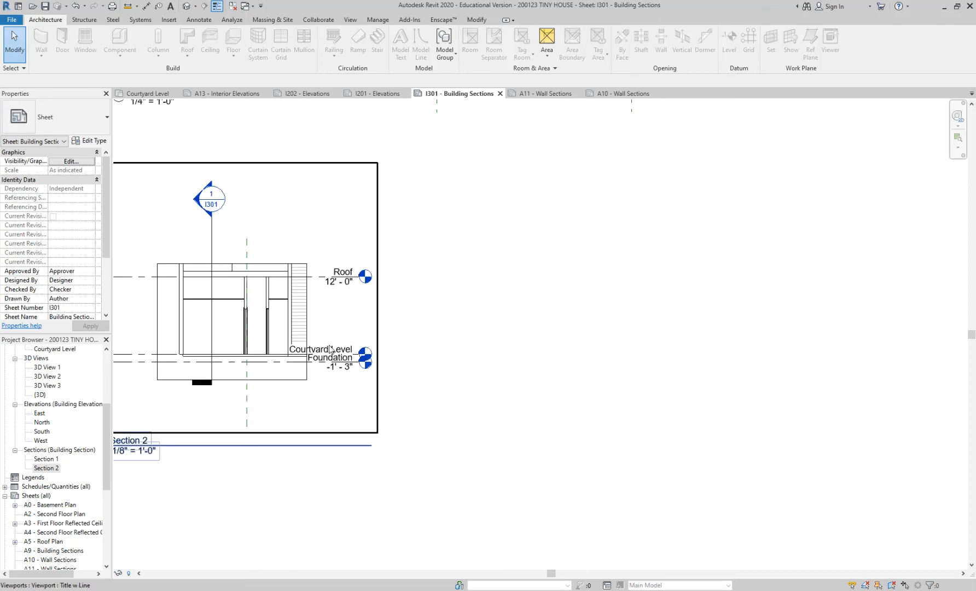
scroll(569, 266, "down", 3)
left_click(438, 290)
left_click(561, 277)
middle_click_drag(563, 268, 483, 314)
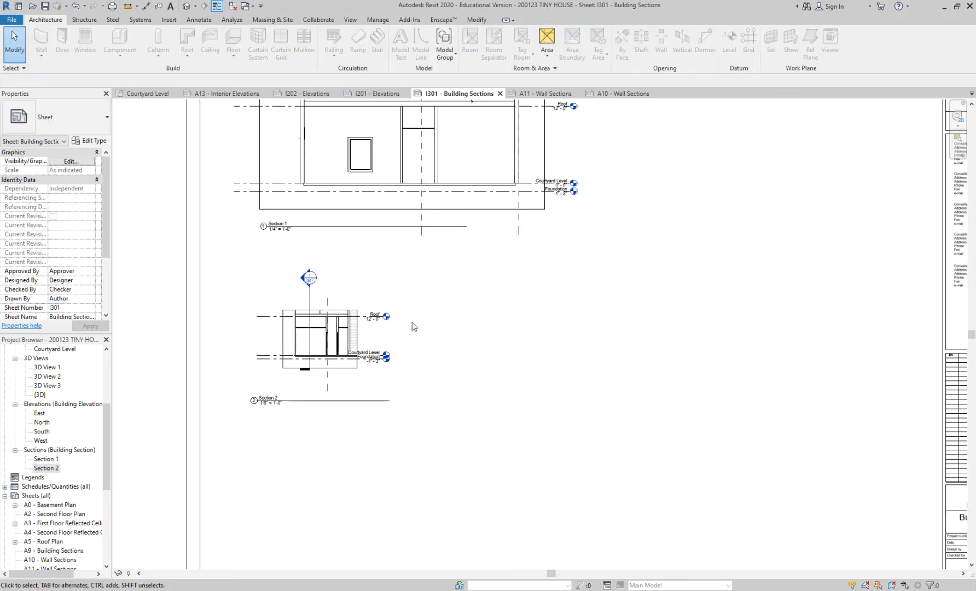
left_click(351, 330)
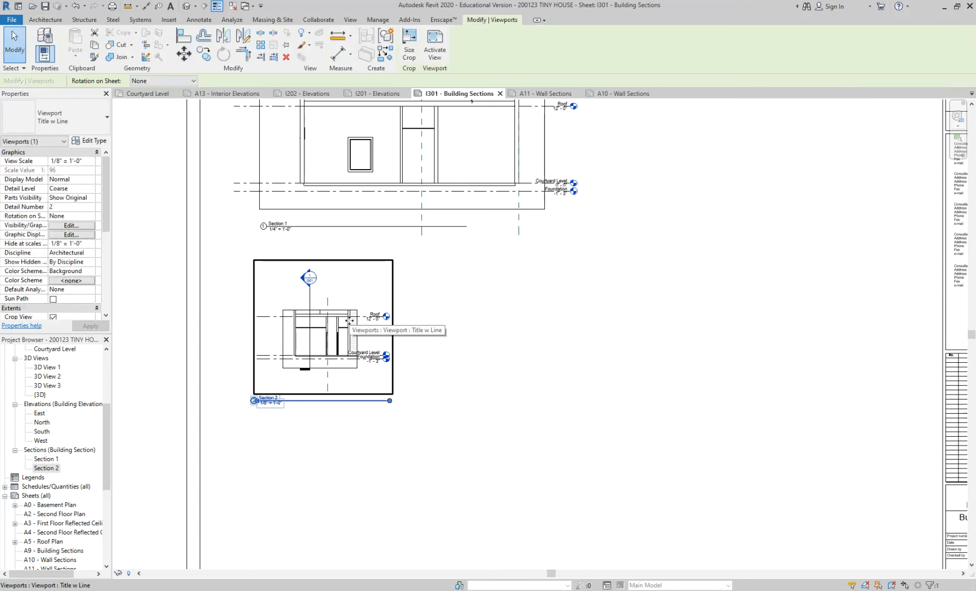
left_click(90, 161)
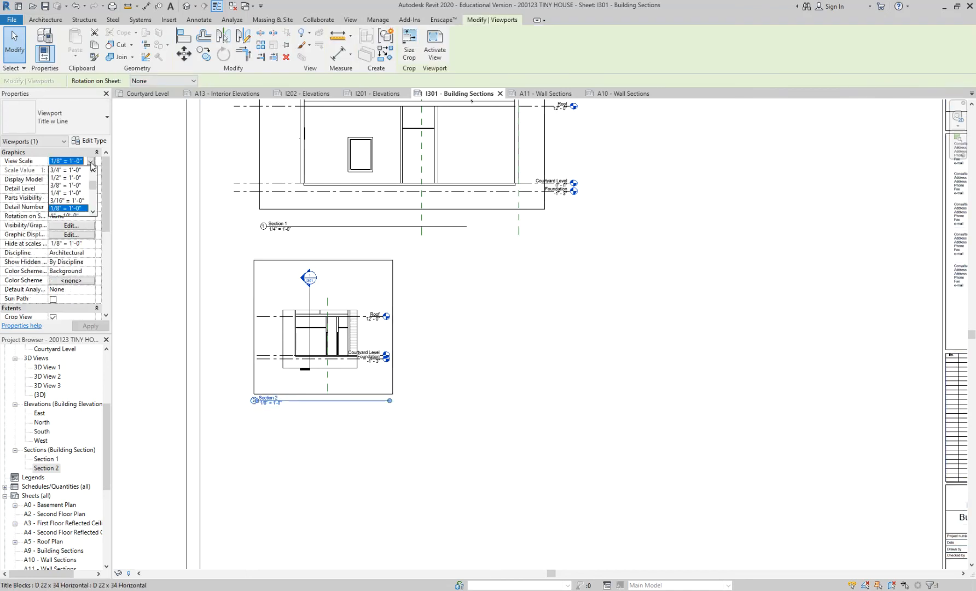
scroll(76, 187, "up", 2)
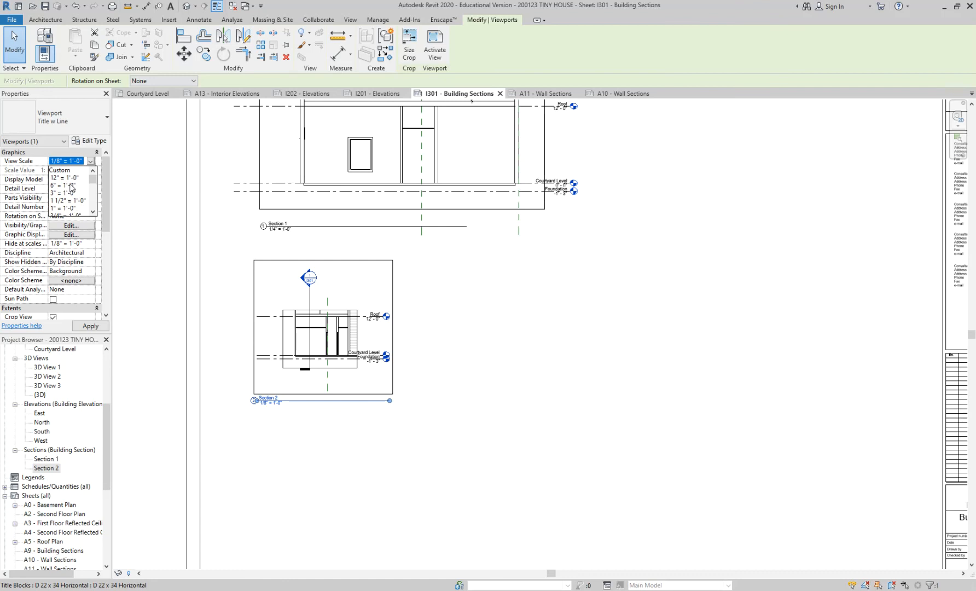
scroll(73, 202, "down", 2)
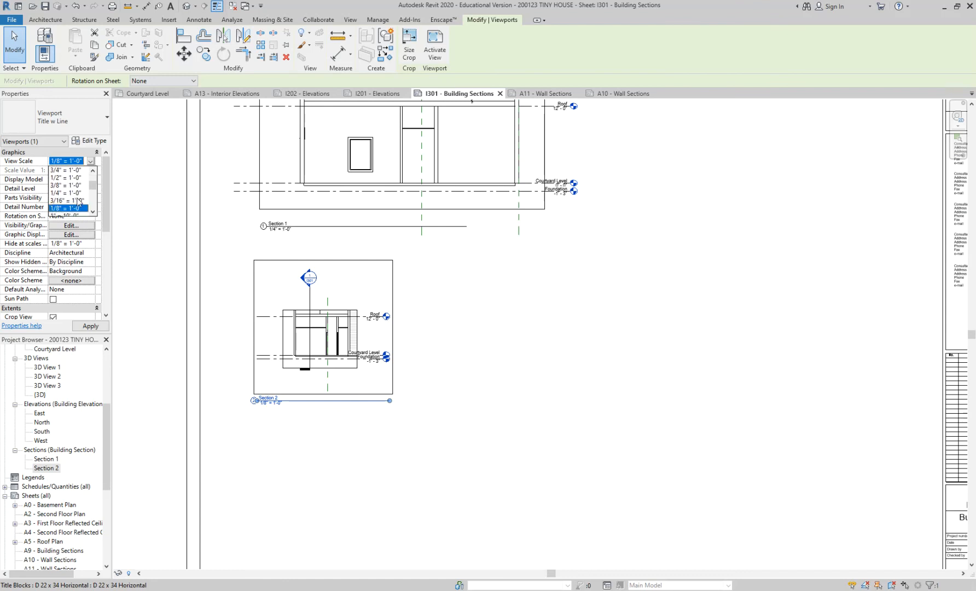
left_click(71, 177)
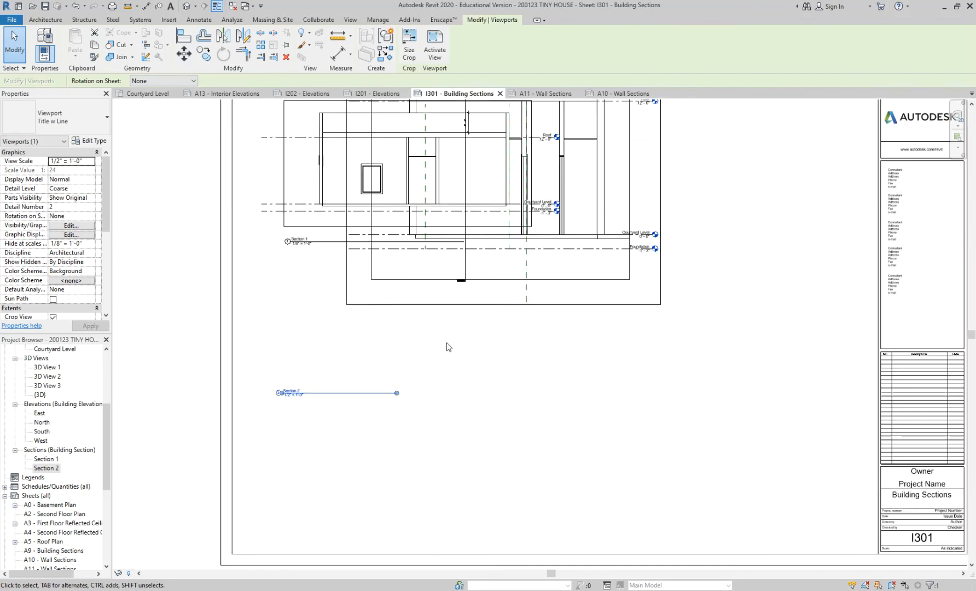
Move the Section 2 viewport below Section 1 and position its view title directly beneath the drawing.
scroll(448, 346, "down", 2)
left_click_drag(437, 288, 369, 441)
scroll(388, 421, "down", 1)
left_click(600, 347)
scroll(581, 325, "down", 1)
left_click_drag(353, 512, 396, 455)
left_click(564, 427)
scroll(563, 386, "up", 1)
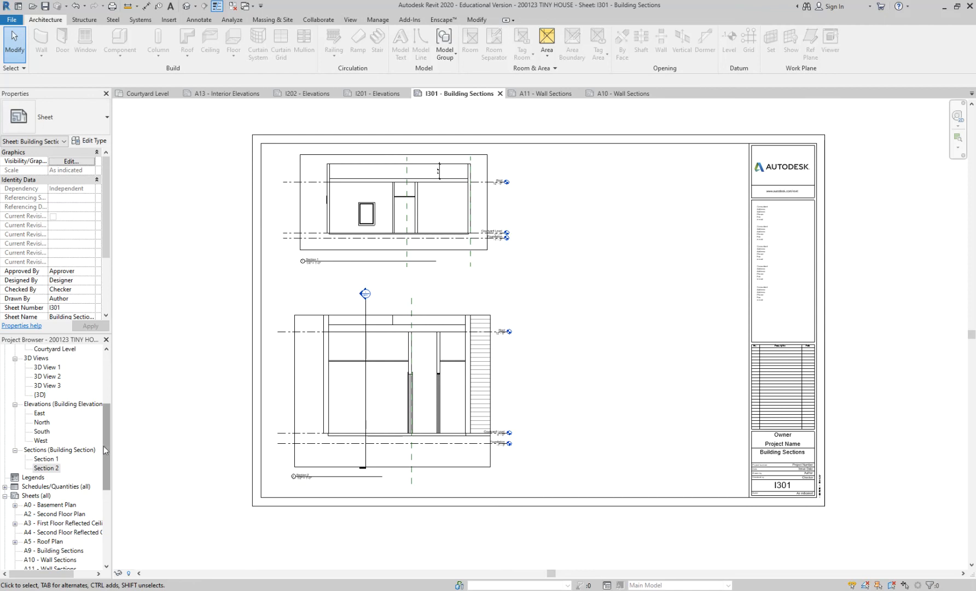
Open the A3 - First Floor Reflected Ceiling Plan sheet and check the section markers' sheet references on the plan.
left_click_drag(108, 438, 110, 461)
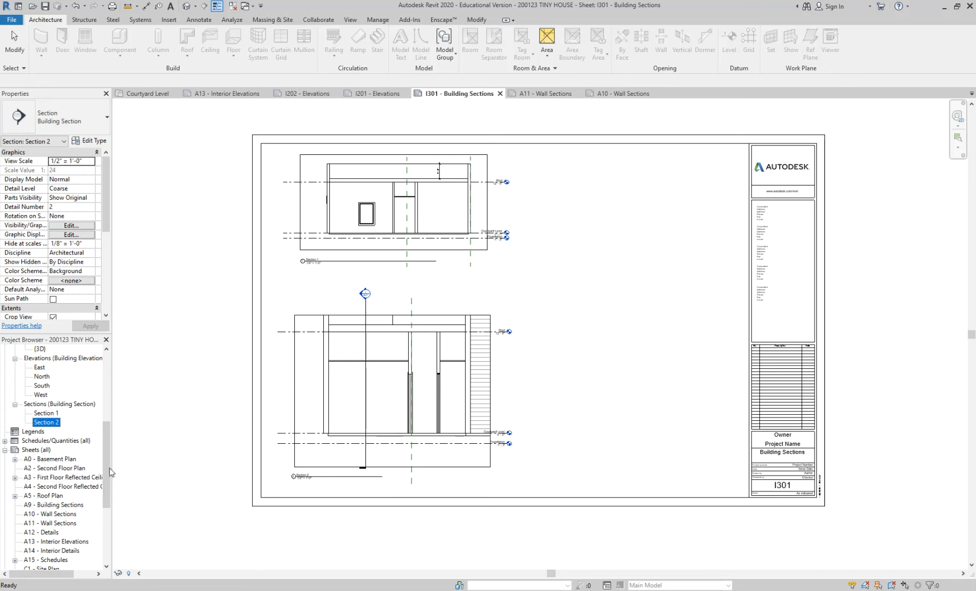
double_click(87, 477)
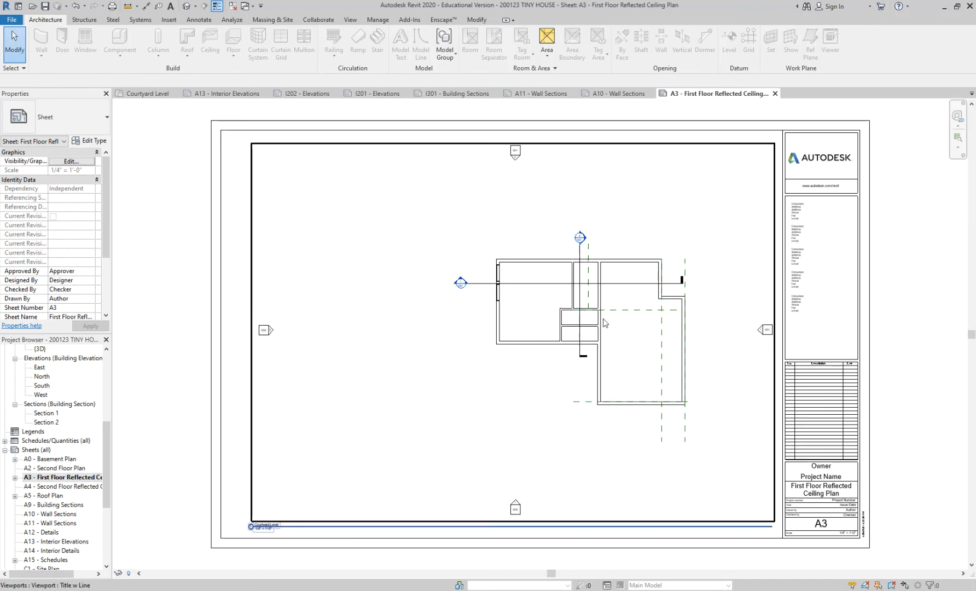
scroll(599, 306, "up", 3)
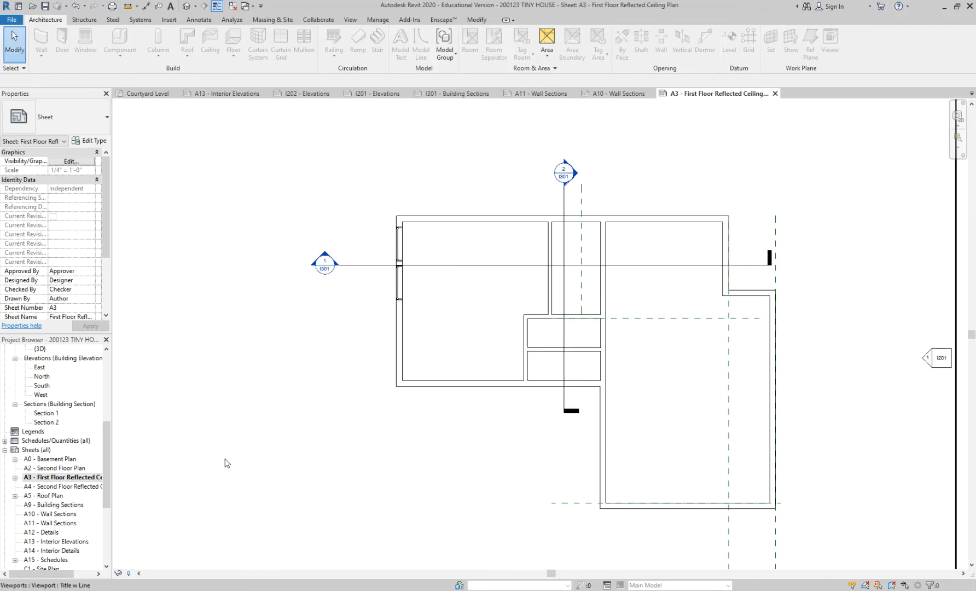
middle_click_drag(298, 336, 216, 329)
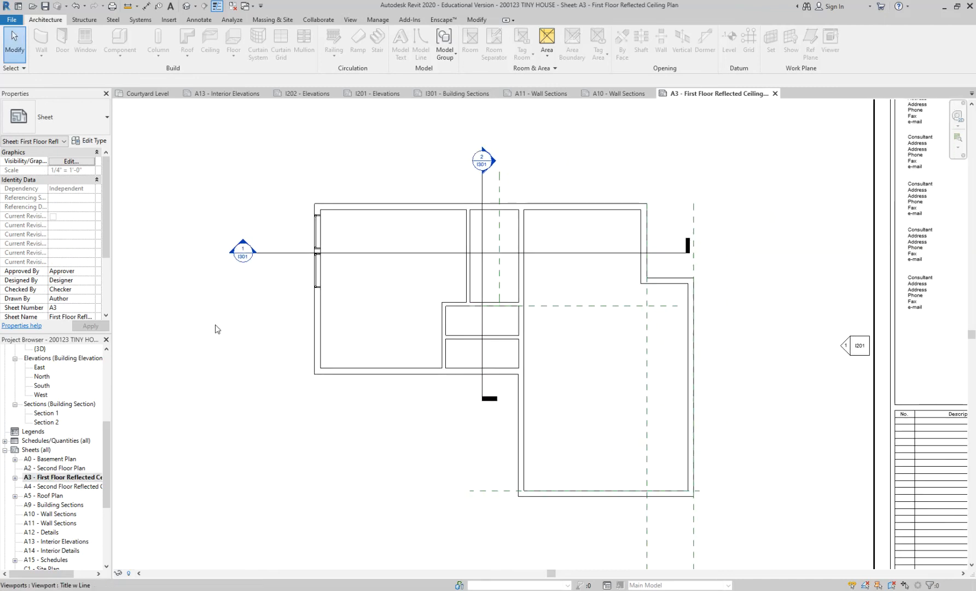
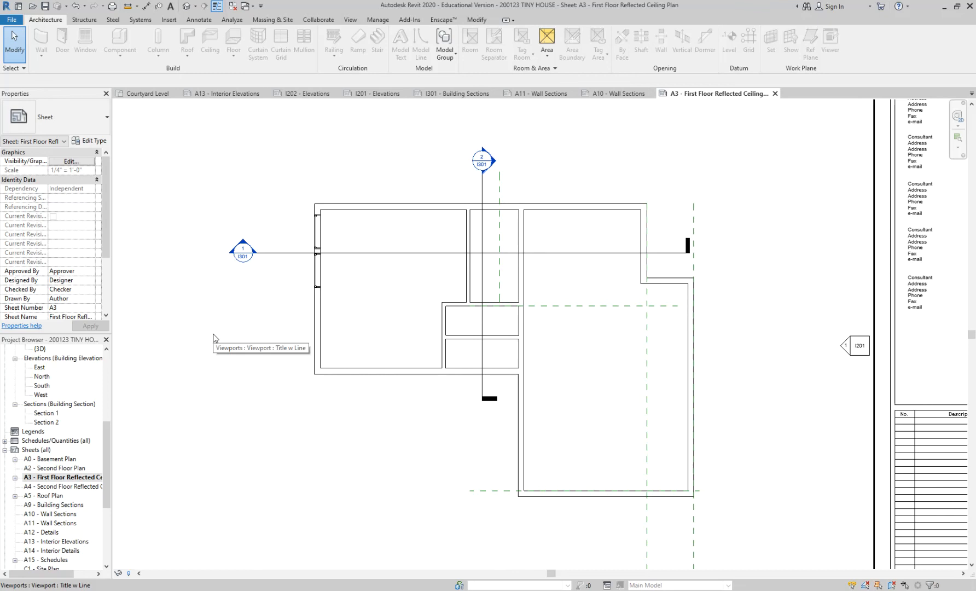
Review the A3 ceiling plan sheet, the Courtyard Level floor plan and the I301 - Building Sections sheet, closing I301.
left_click(82, 477)
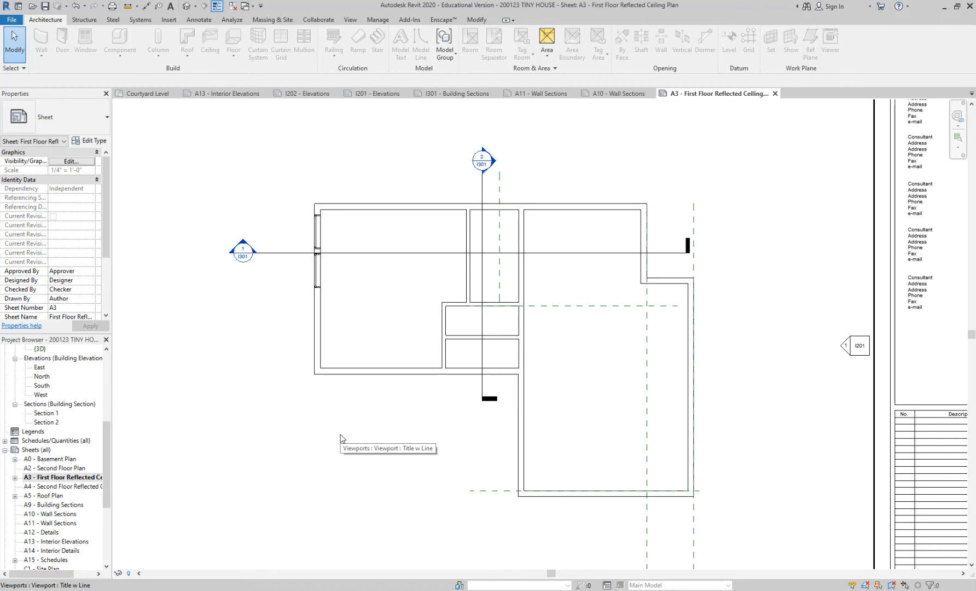
scroll(340, 438, "up", 3)
middle_click_drag(376, 418, 330, 425)
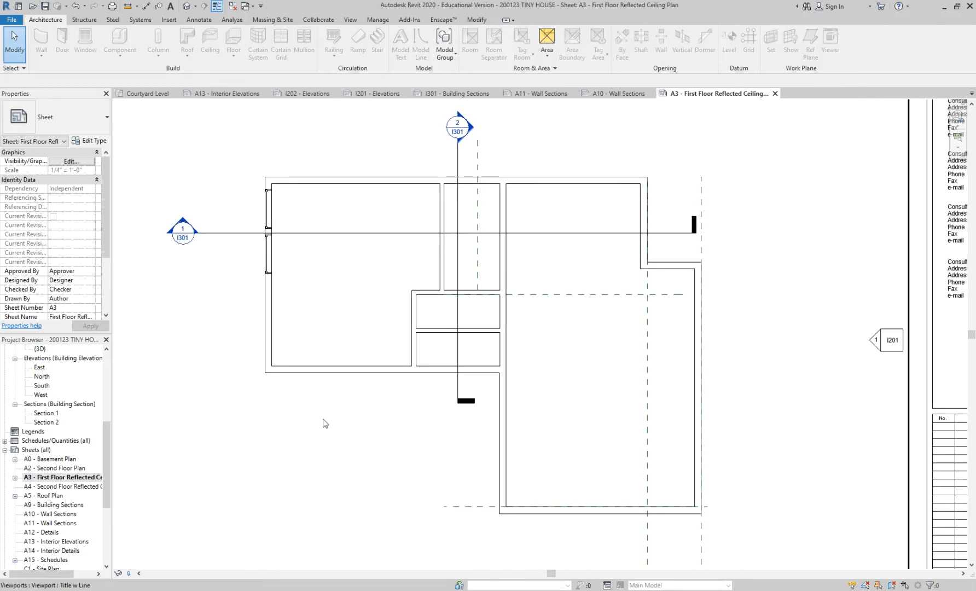
left_click(145, 94)
scroll(412, 222, "up", 2)
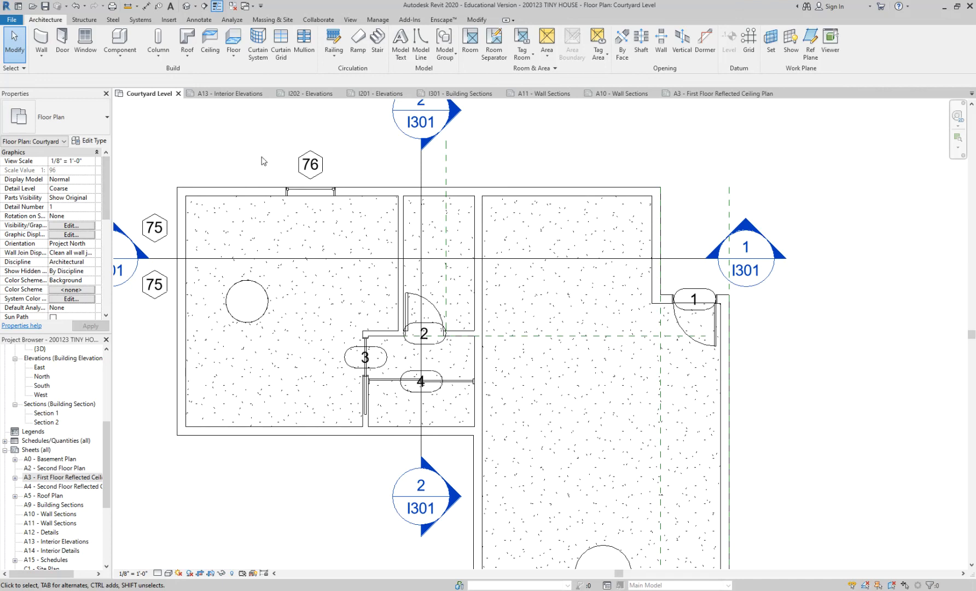
left_click(491, 96)
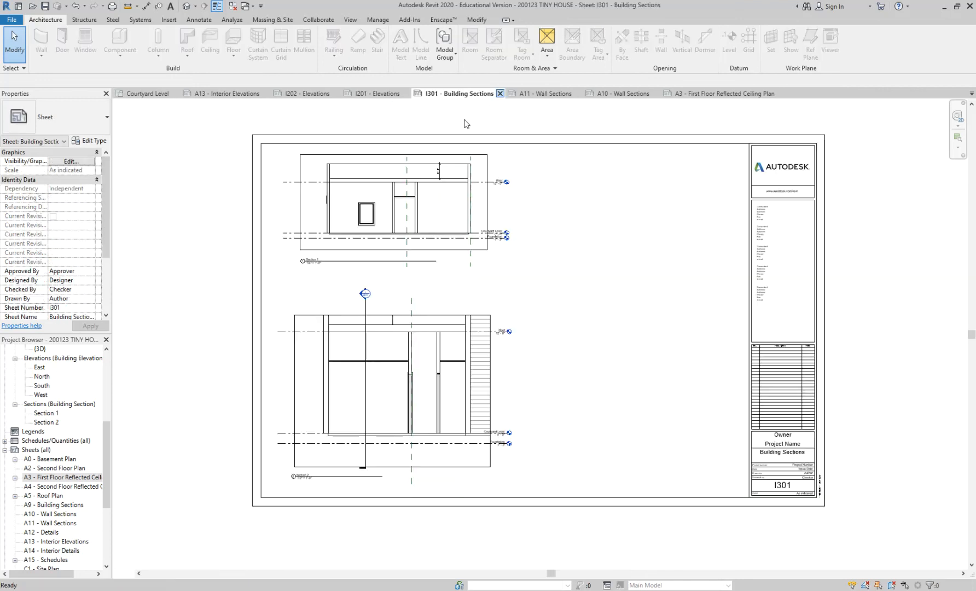
left_click(500, 94)
In the Section 2 view, change the type of both ceilings to 2' x 4' ACT System.
double_click(47, 422)
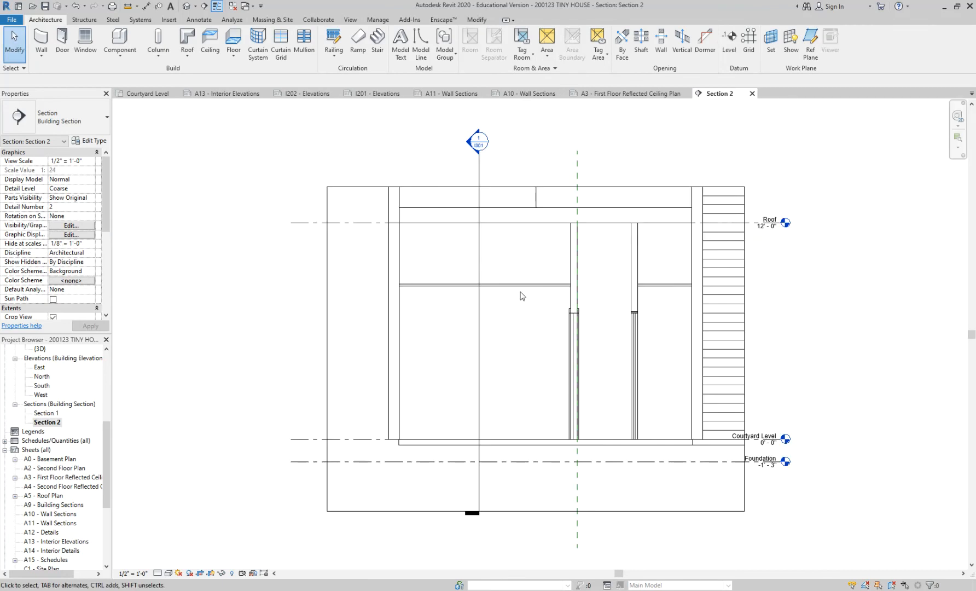
left_click(579, 284)
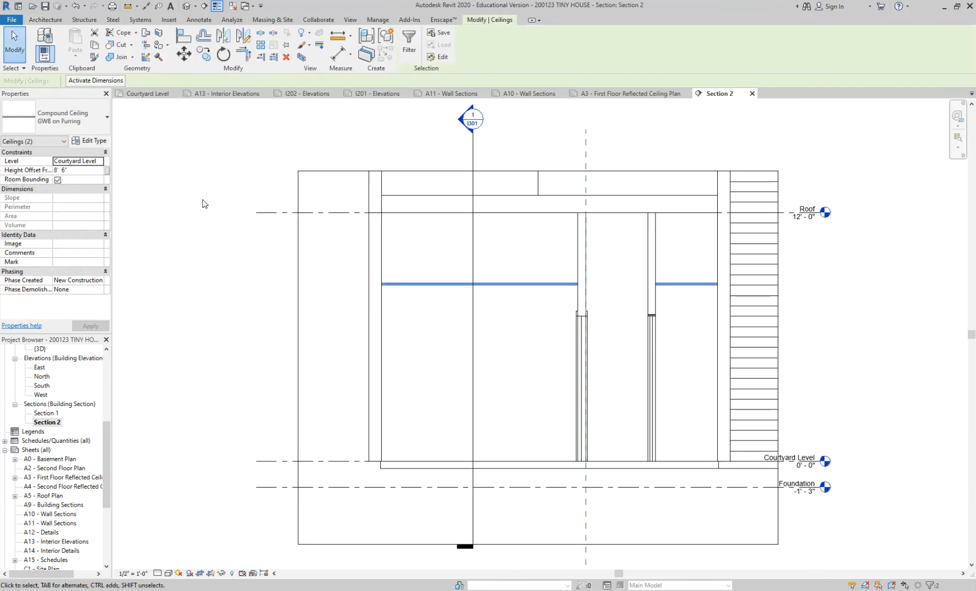
left_click(66, 119)
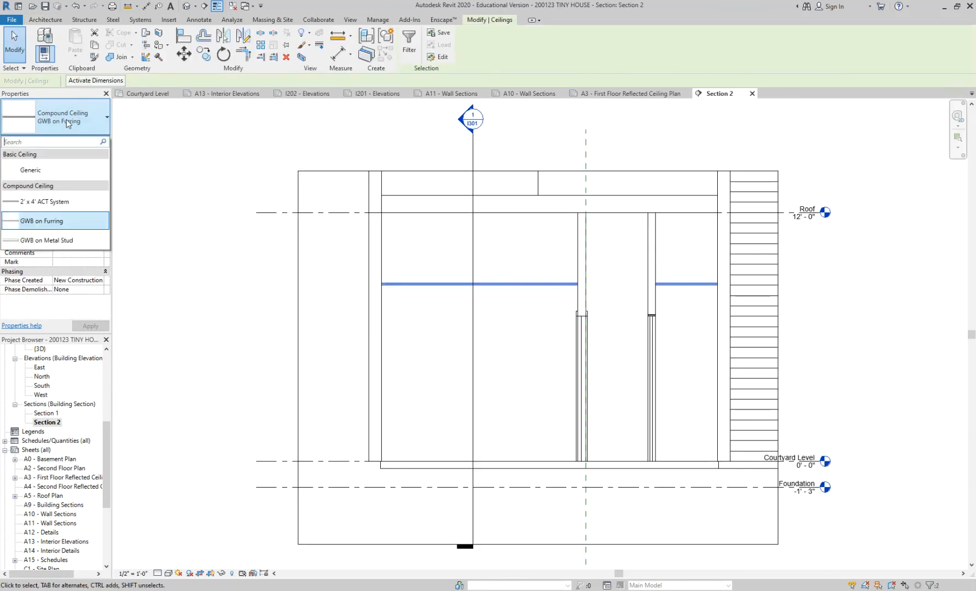
left_click(64, 201)
left_click(202, 287)
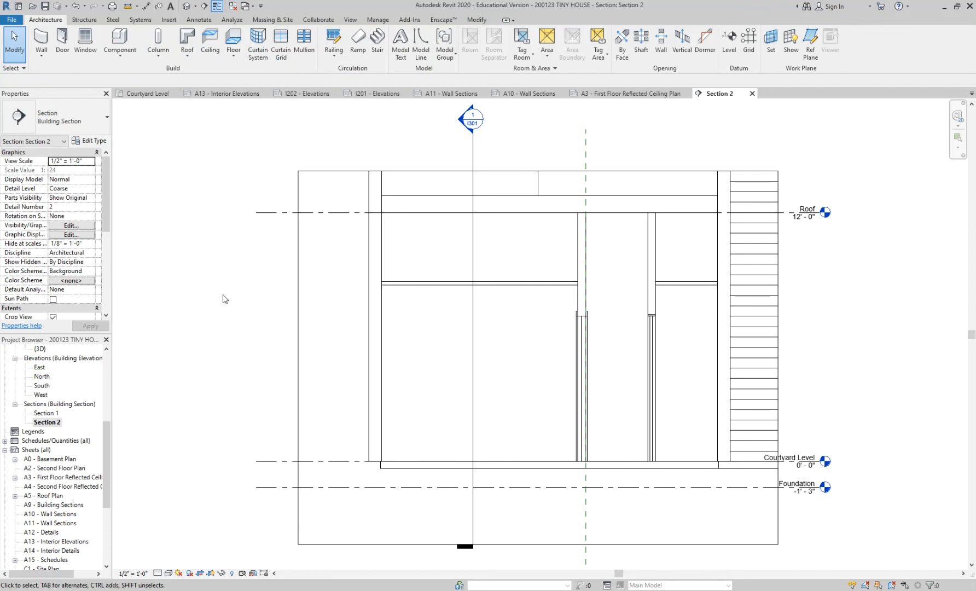
Open the A3 - First Floor Reflected Ceiling Plan sheet and examine the ceiling grid in the two small rooms.
left_click(612, 94)
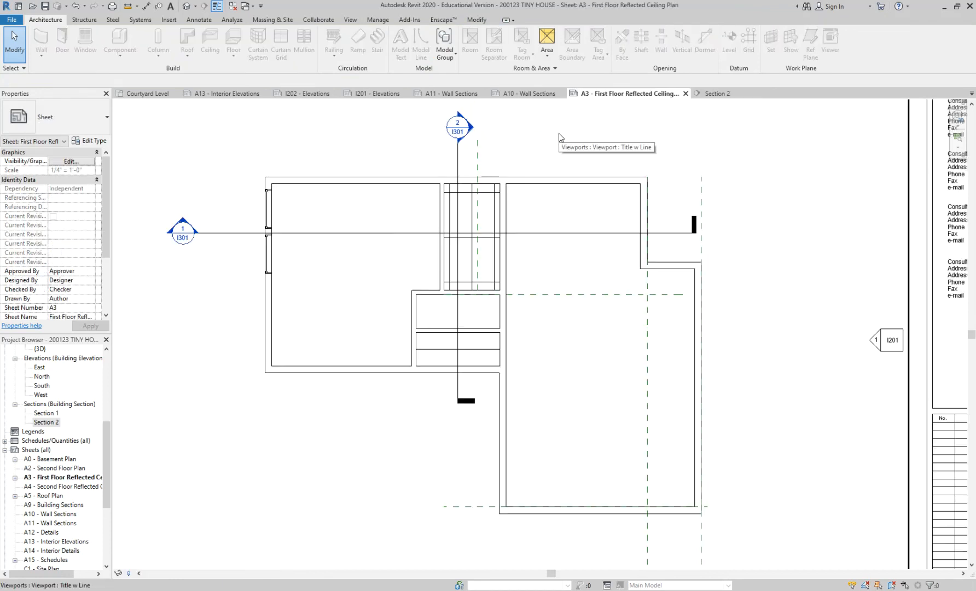
left_click(460, 160)
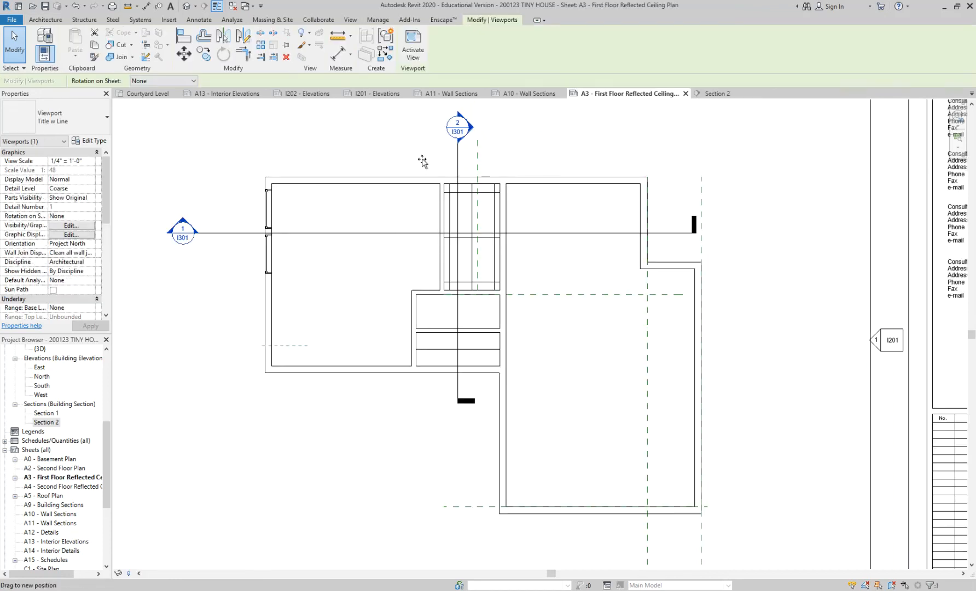
key("Escape")
scroll(514, 259, "down", 2)
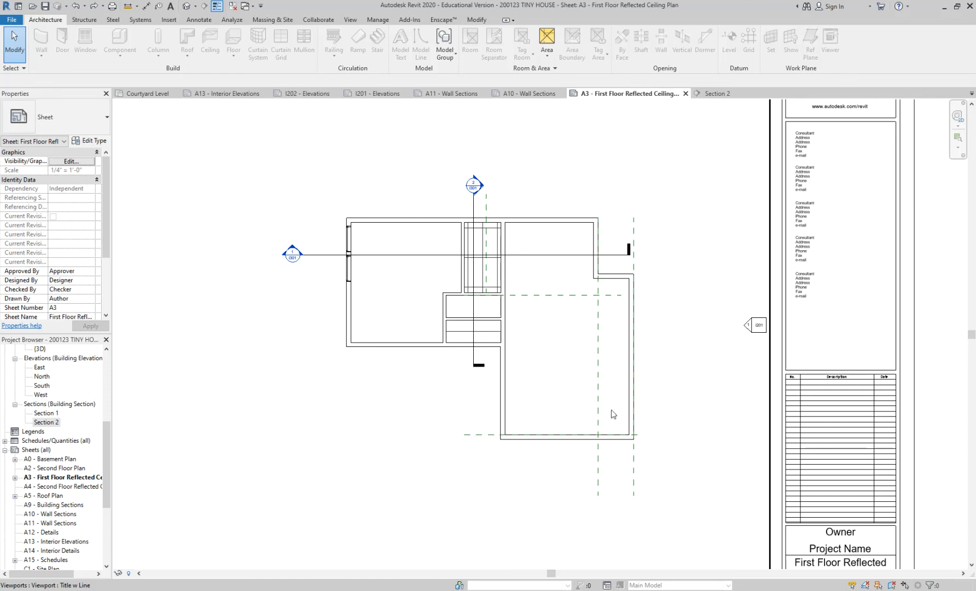
scroll(531, 321, "up", 2)
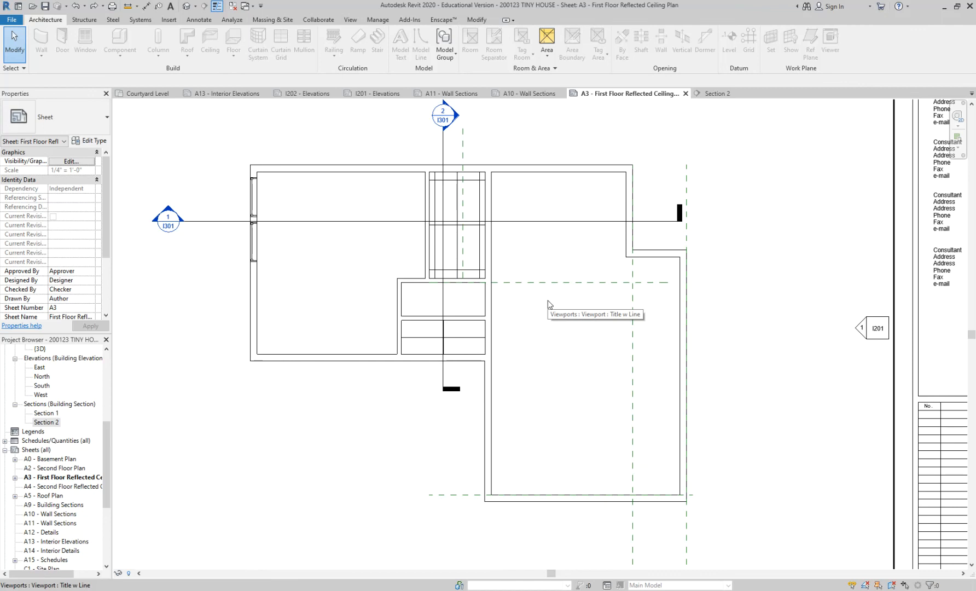
scroll(542, 302, "up", 1)
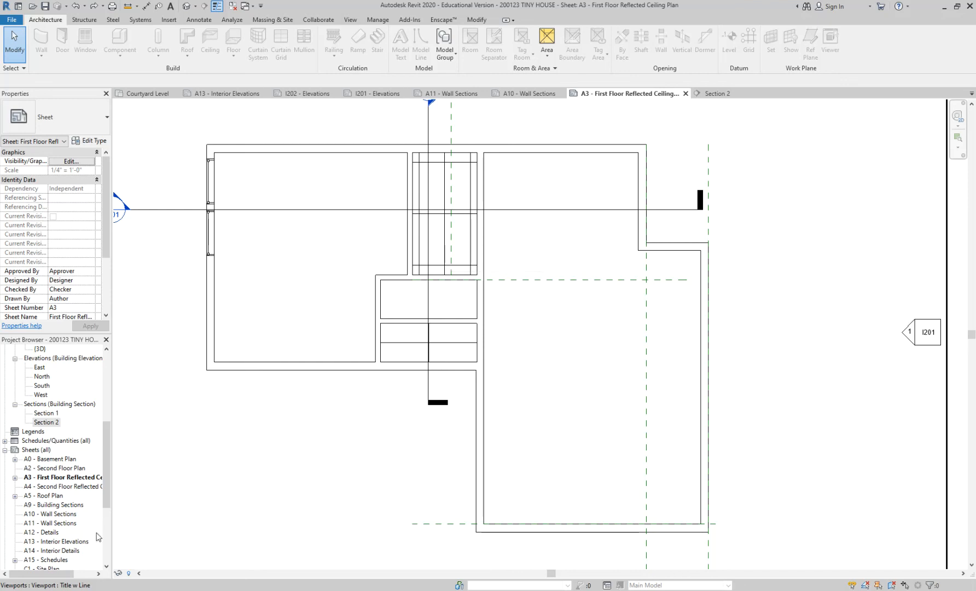
Open the Courtyard Level reflected ceiling plan and bring the small central rooms into close view.
left_click_drag(107, 452, 113, 403)
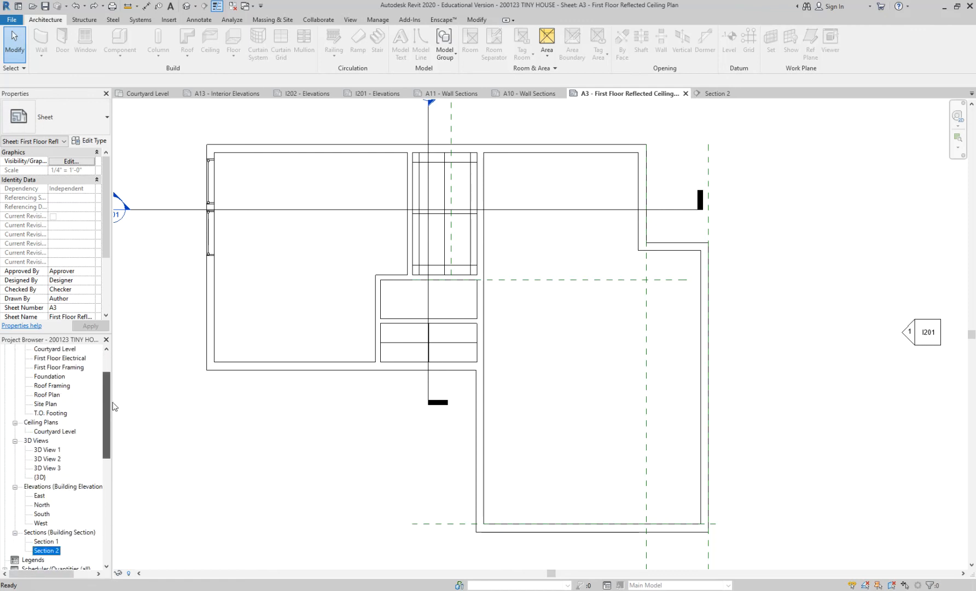
double_click(54, 432)
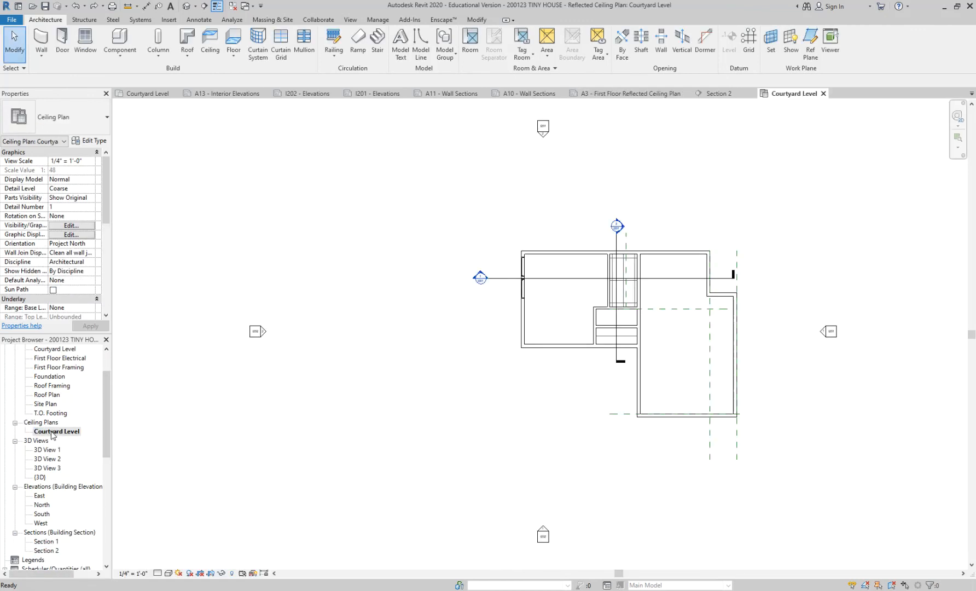
scroll(52, 436, "up", 2)
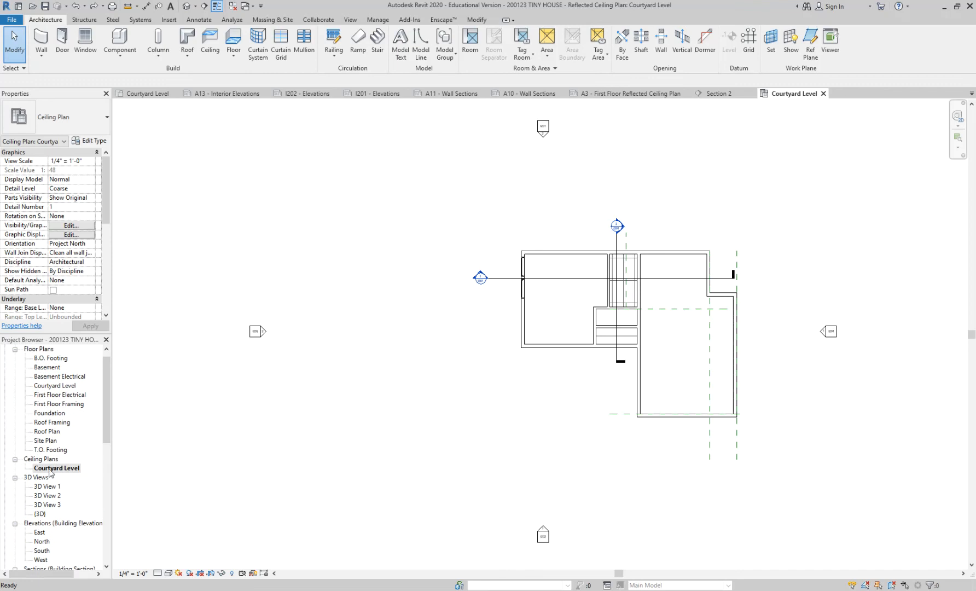
scroll(583, 330, "up", 2)
scroll(675, 242, "up", 2)
Change the ceiling of the narrow room crossed by both section lines to the GWB on Furring type.
left_click(602, 209)
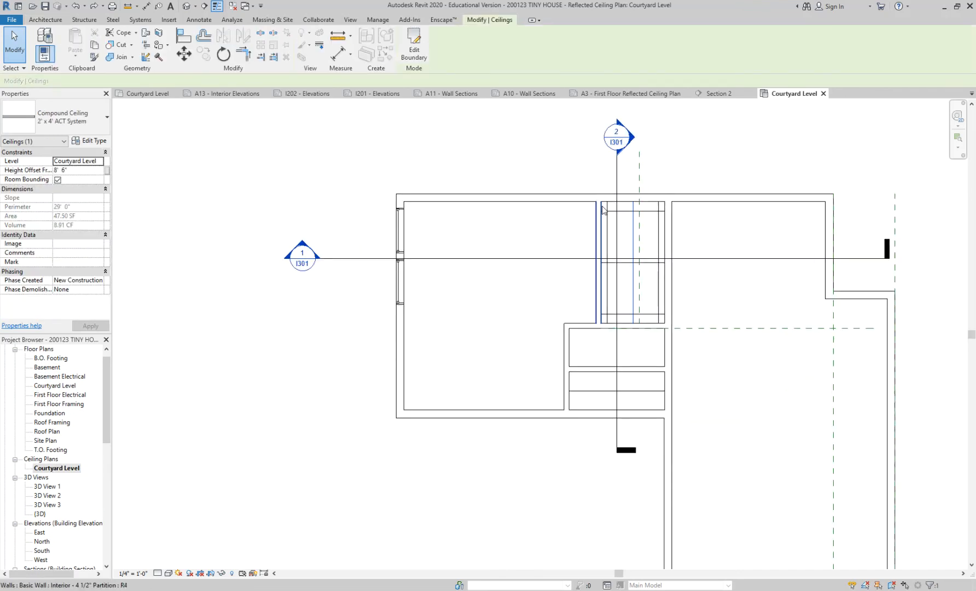
left_click(82, 129)
left_click(69, 171)
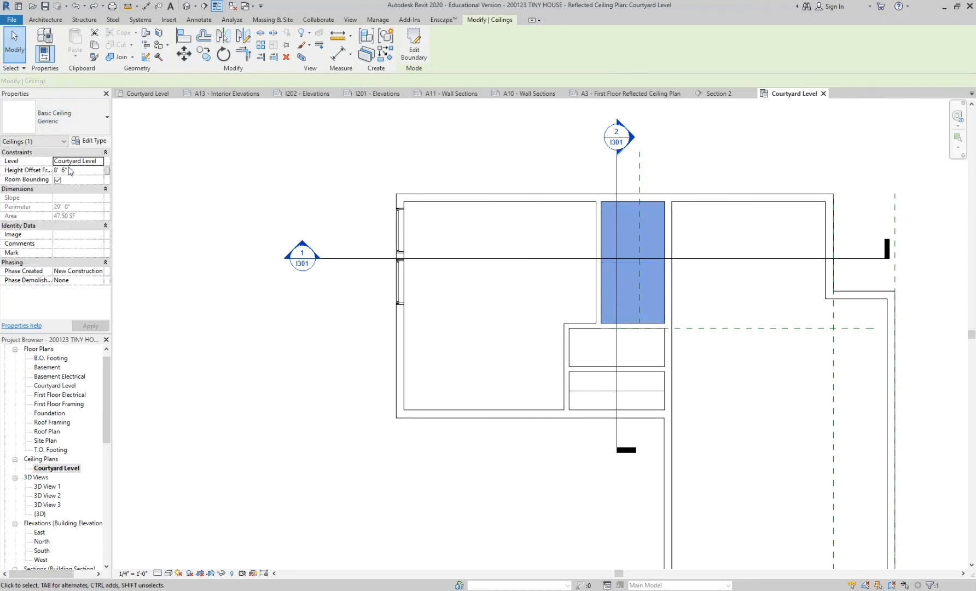
left_click(83, 112)
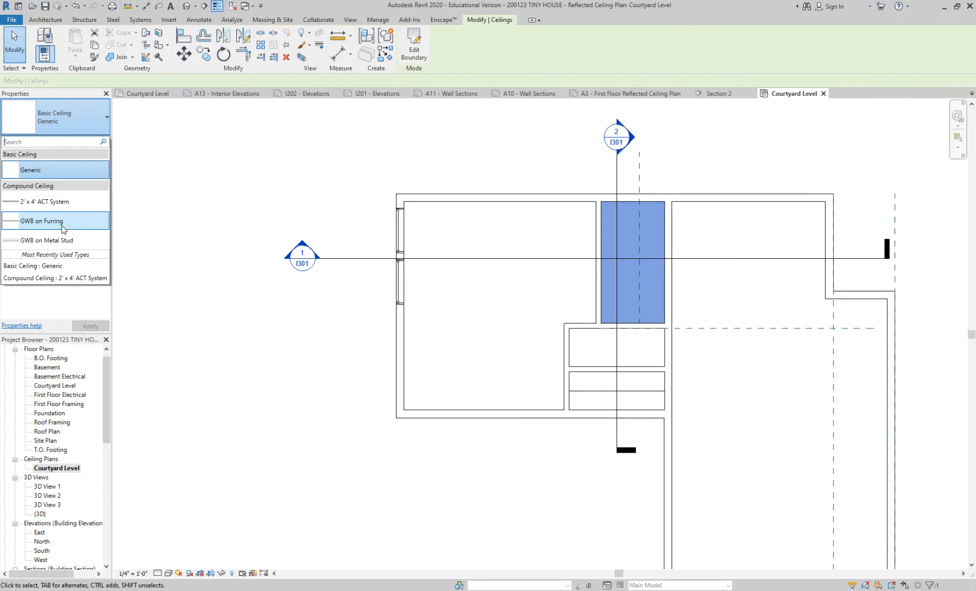
left_click(63, 228)
left_click(548, 388)
Change the ceiling of the lower small room to the GWB on Furring type.
scroll(547, 388, "up", 2)
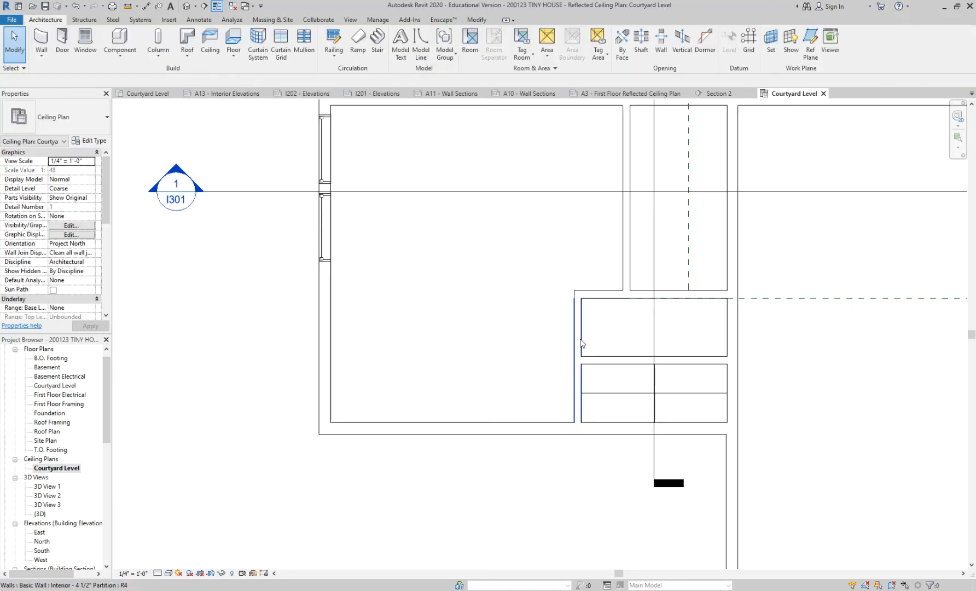
key("Tab")
key("Tab")
left_click(583, 380)
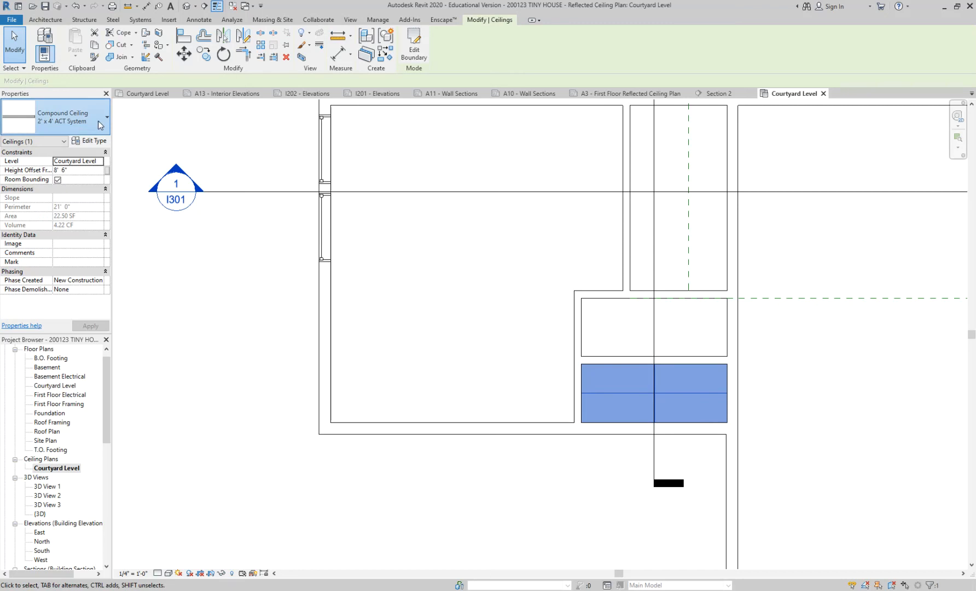
left_click(97, 120)
left_click(63, 220)
left_click(232, 322)
scroll(226, 319, "down", 2)
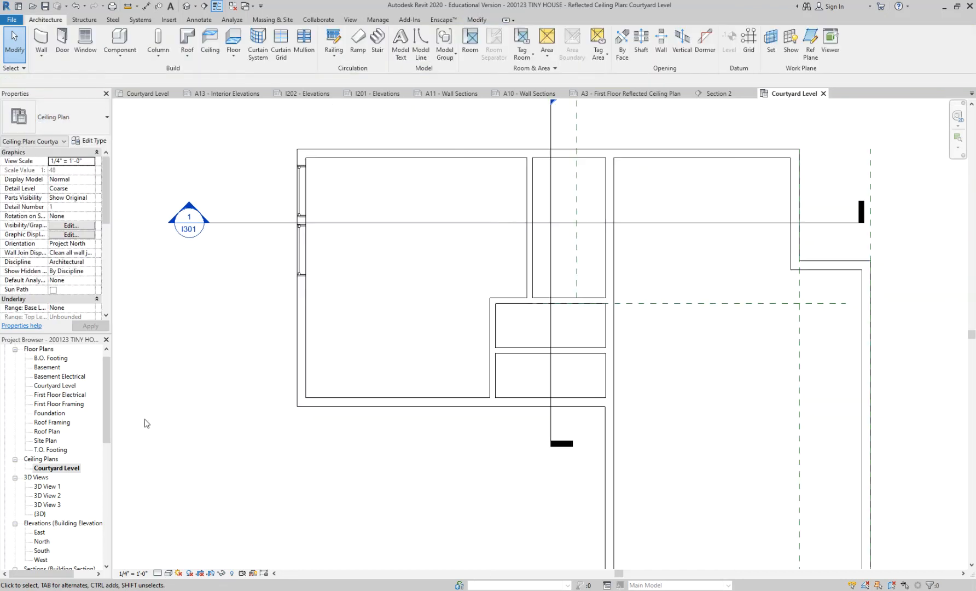
Place two Downlight - Recessed Can 6" Incandescent - 120V fixtures side by side in the lower small room's ceiling.
middle_click_drag(496, 274, 420, 299)
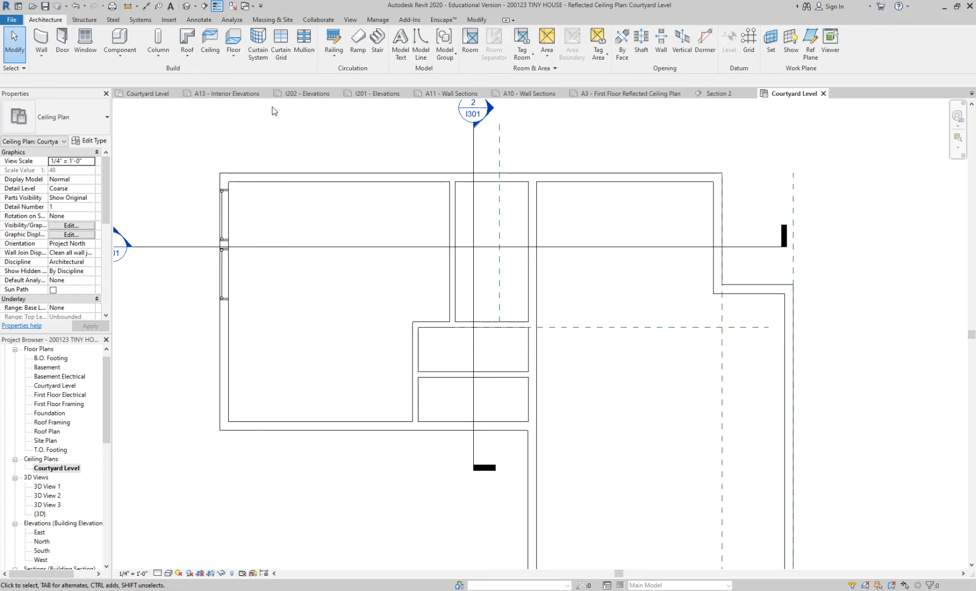
left_click(147, 21)
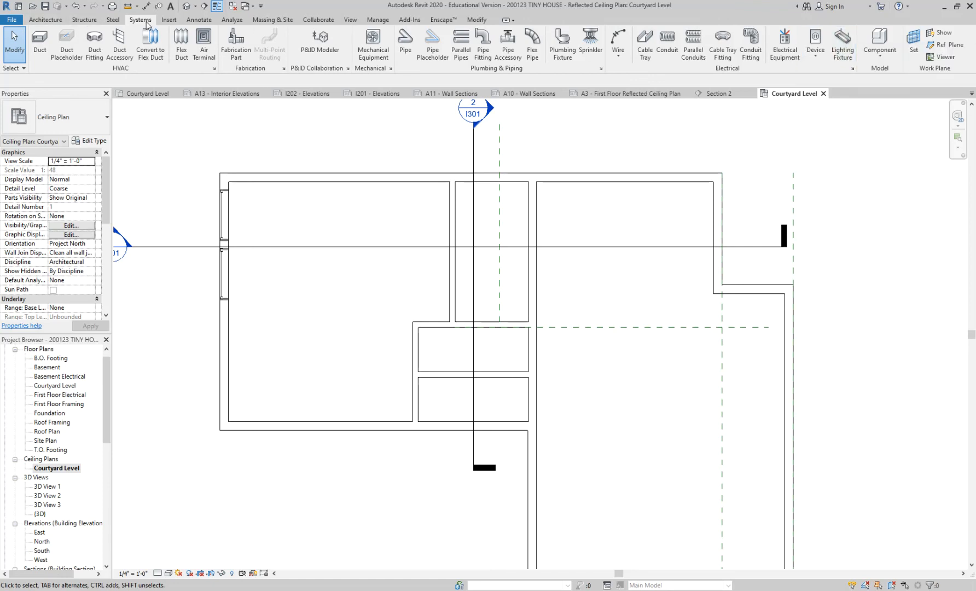
left_click(844, 39)
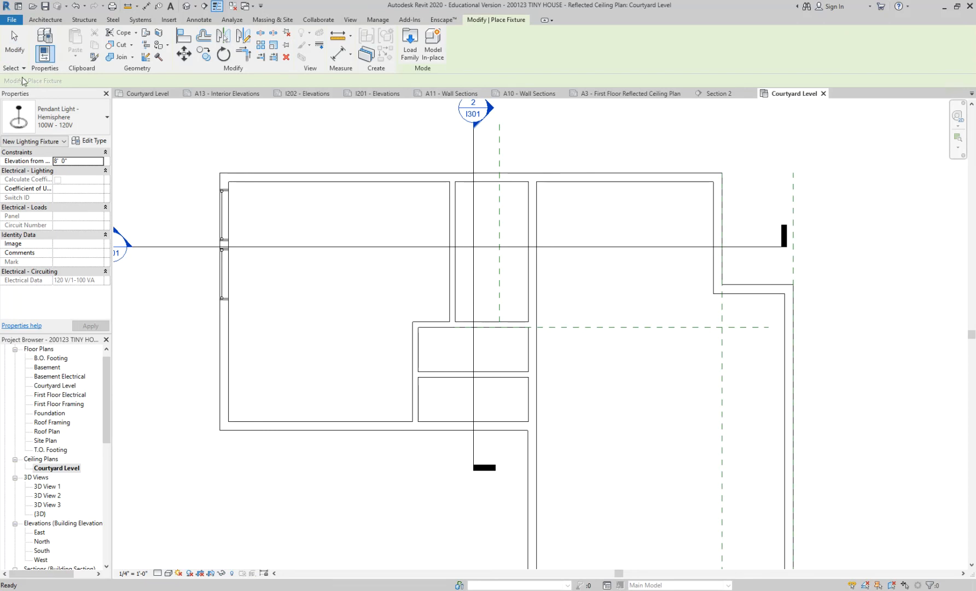
left_click(60, 117)
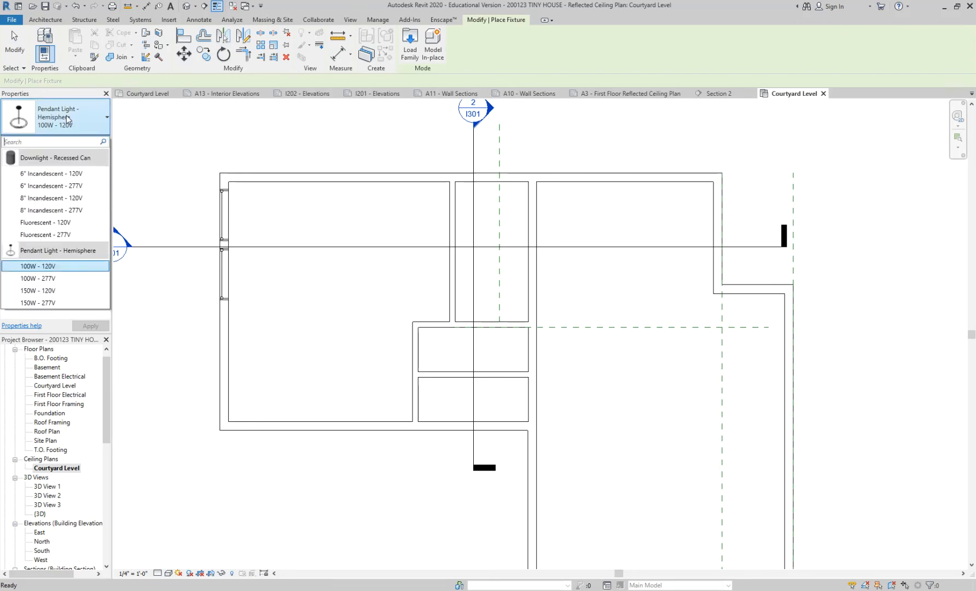
left_click(65, 174)
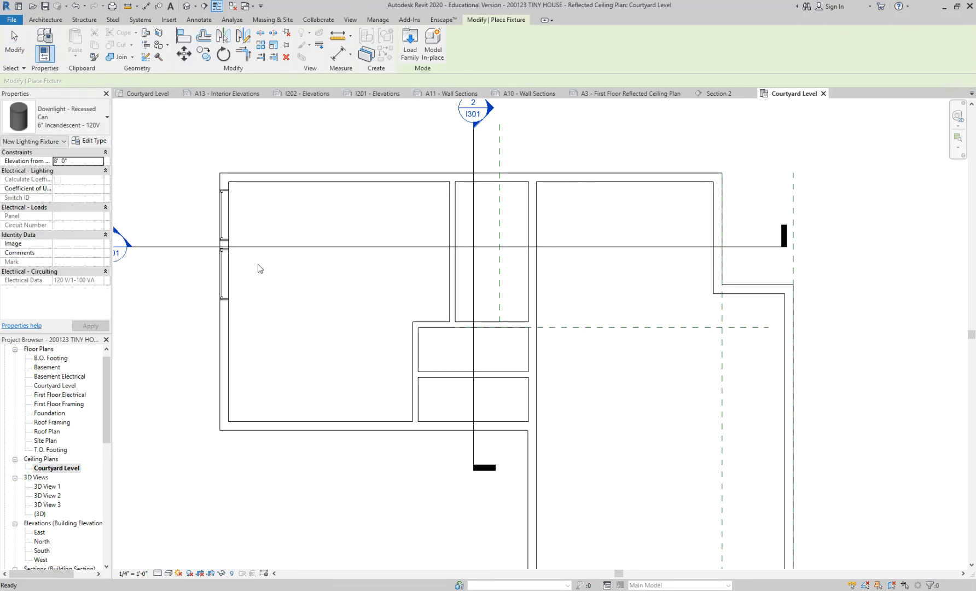
left_click(437, 396)
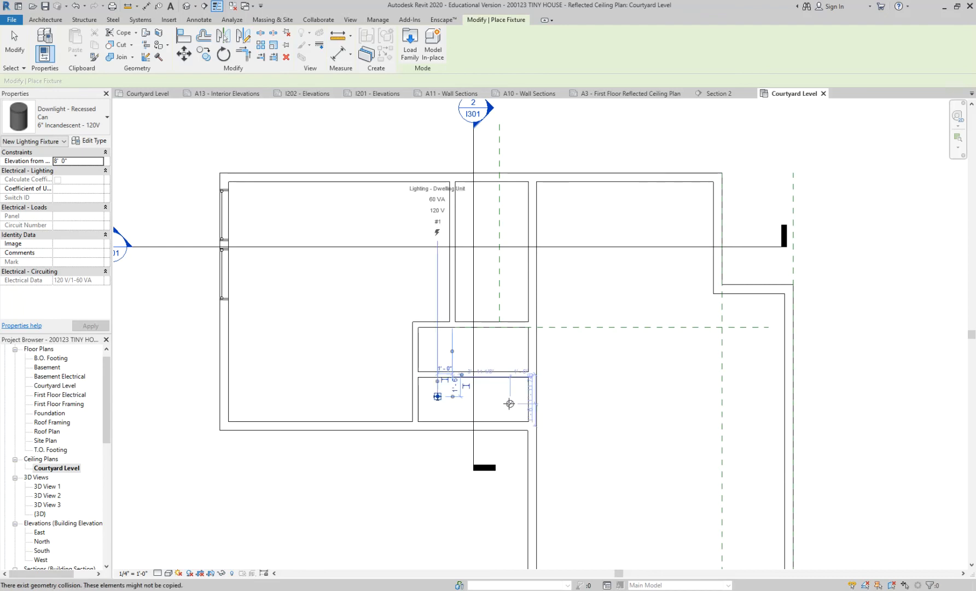
left_click(502, 396)
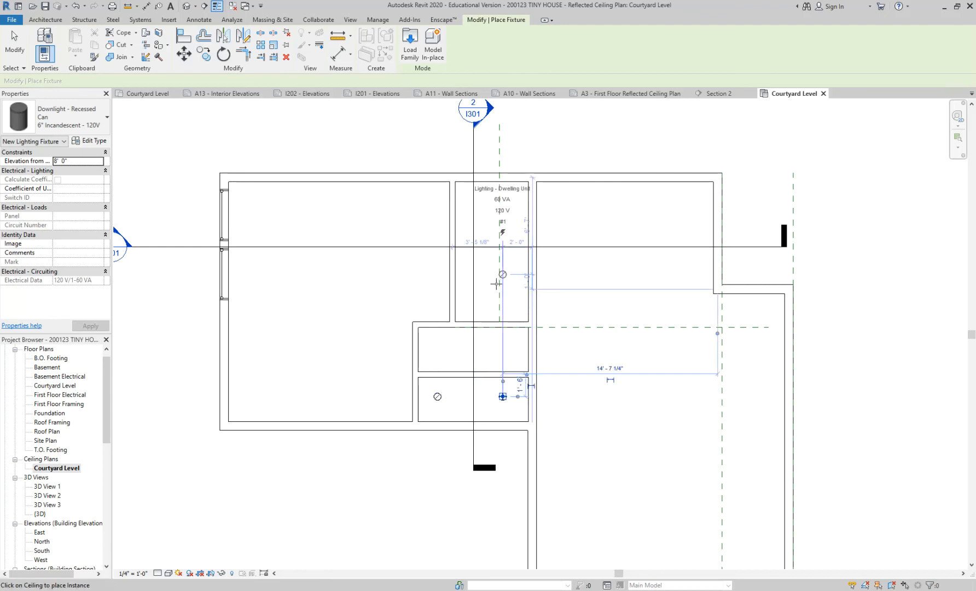
Place four 6" Incandescent - 120V recessed downlights in the narrow upper room's ceiling, in two rows of two.
left_click(474, 303)
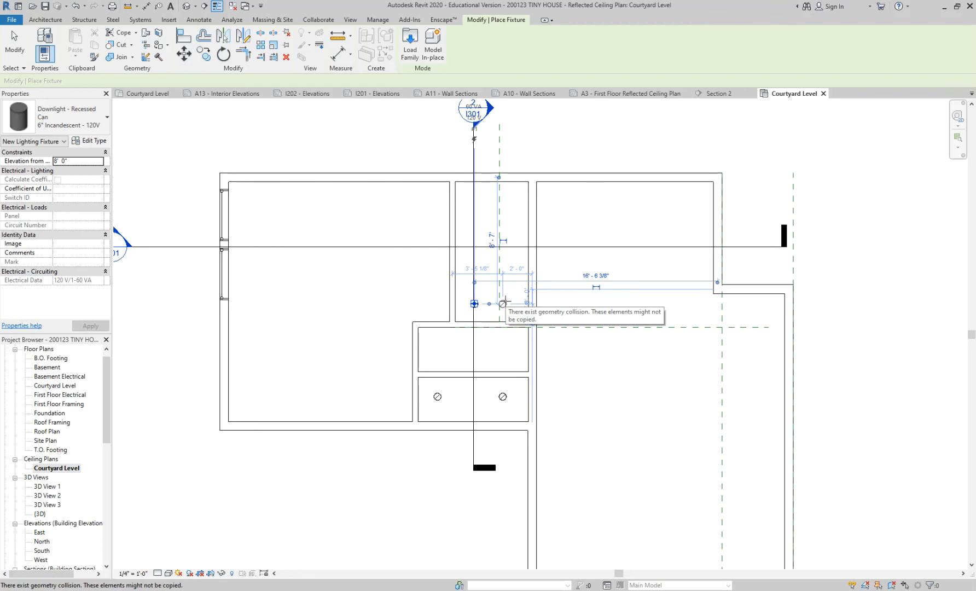
left_click(509, 208)
left_click(475, 207)
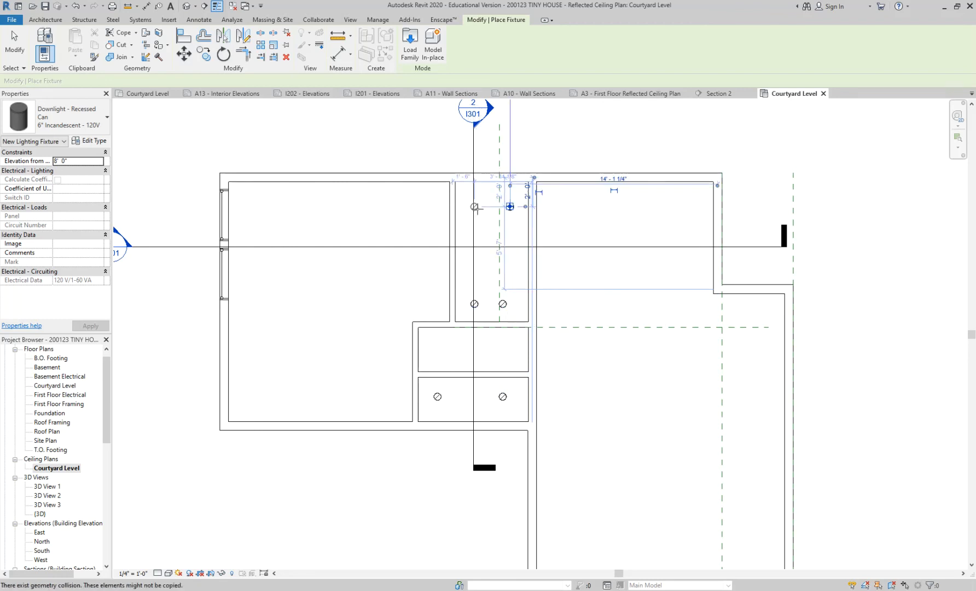
key("Escape")
key("Escape")
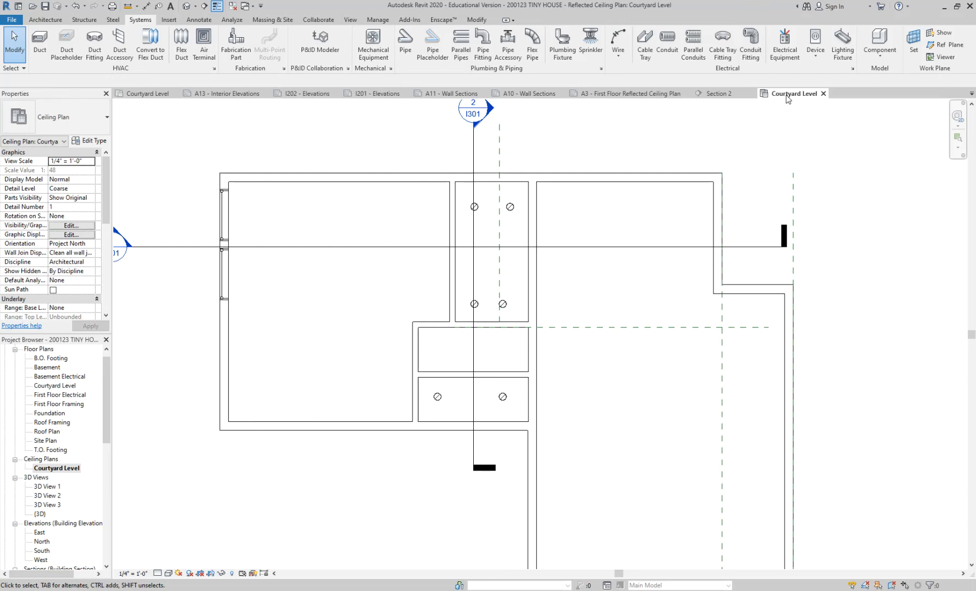
middle_click_drag(782, 131, 775, 119)
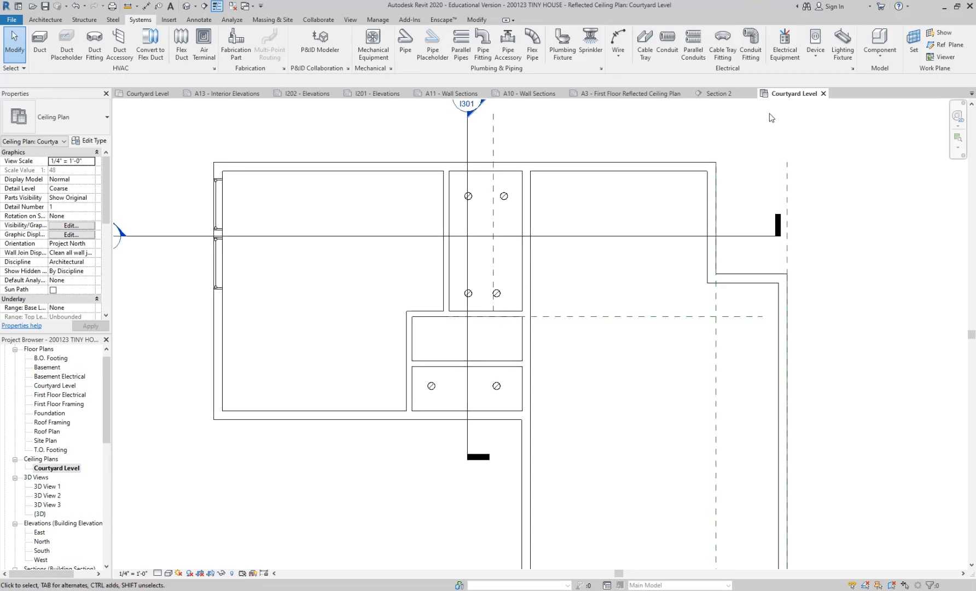
scroll(433, 390, "up", 2)
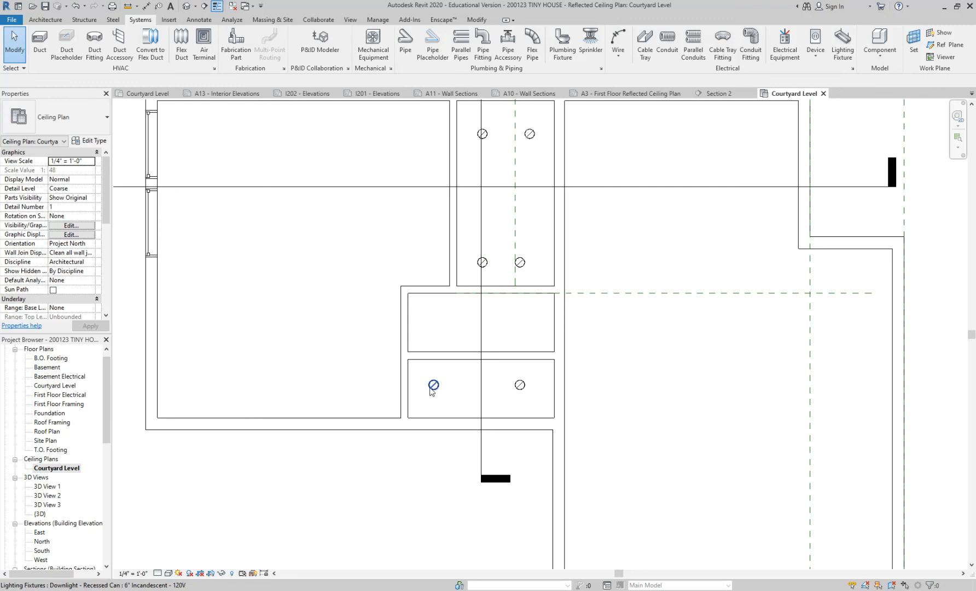
scroll(483, 394, "down", 1)
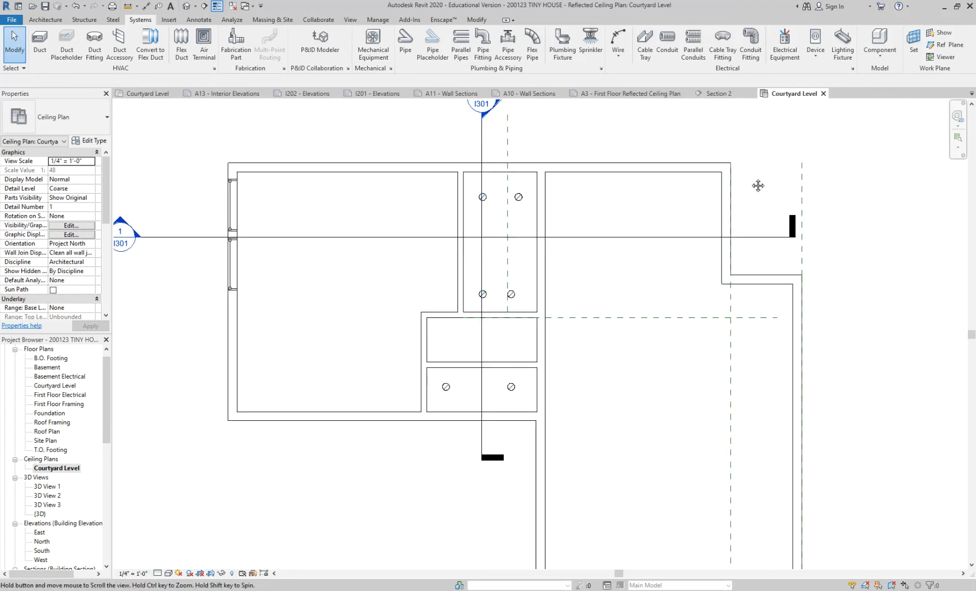
middle_click_drag(750, 179, 743, 158)
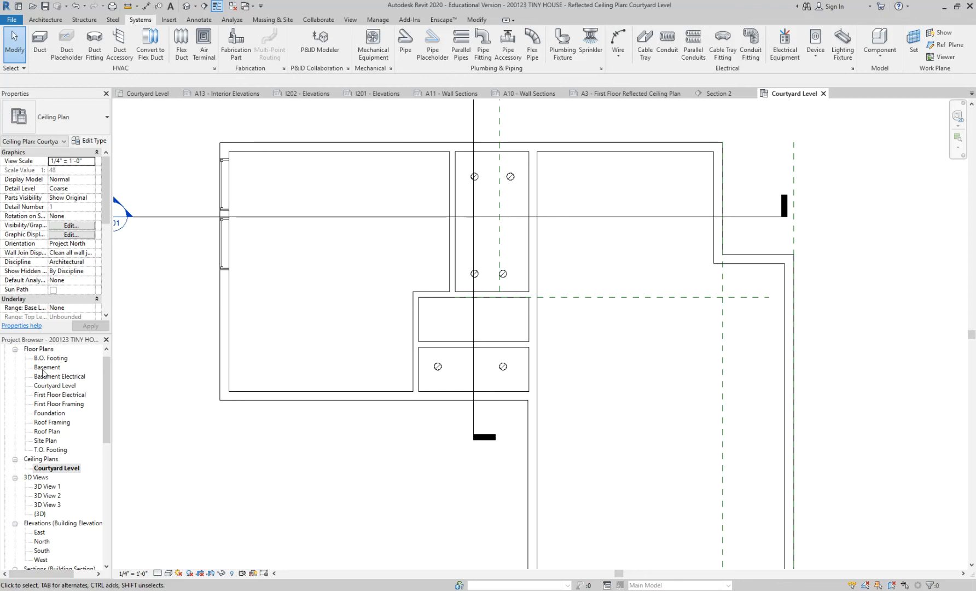
left_click(53, 469)
scroll(53, 469, "down", 1)
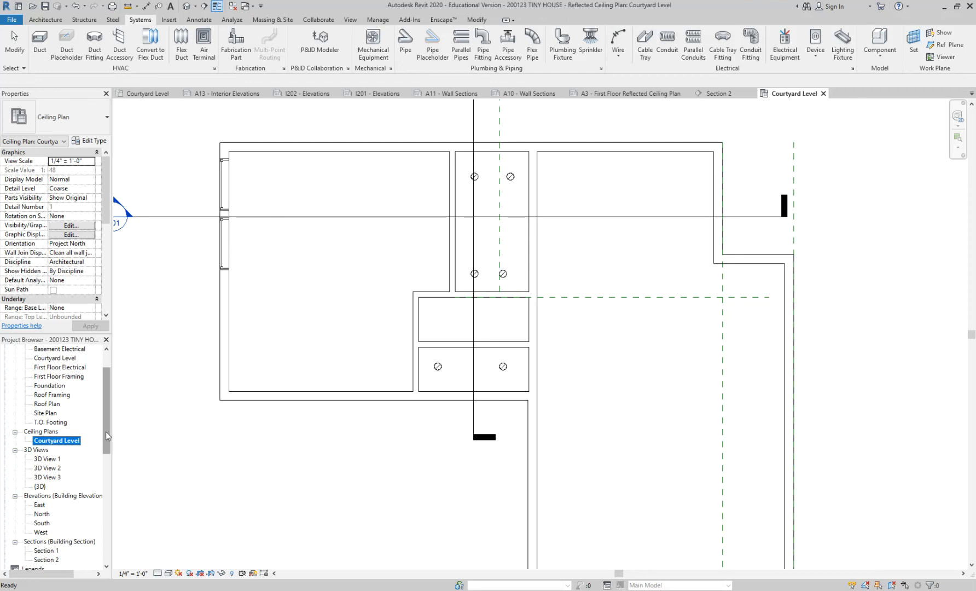
left_click(33, 432)
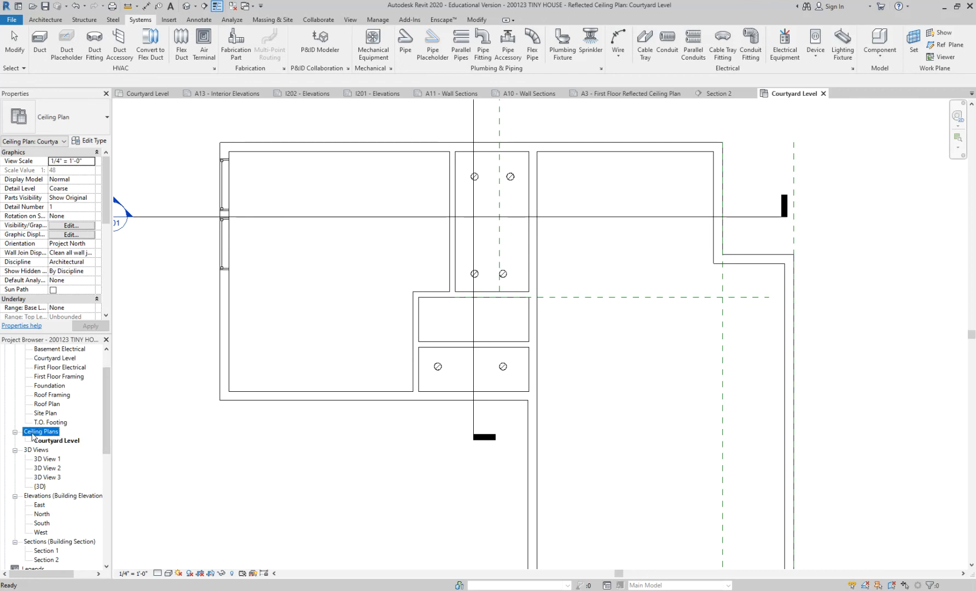
left_click(60, 442)
scroll(61, 444, "down", 1)
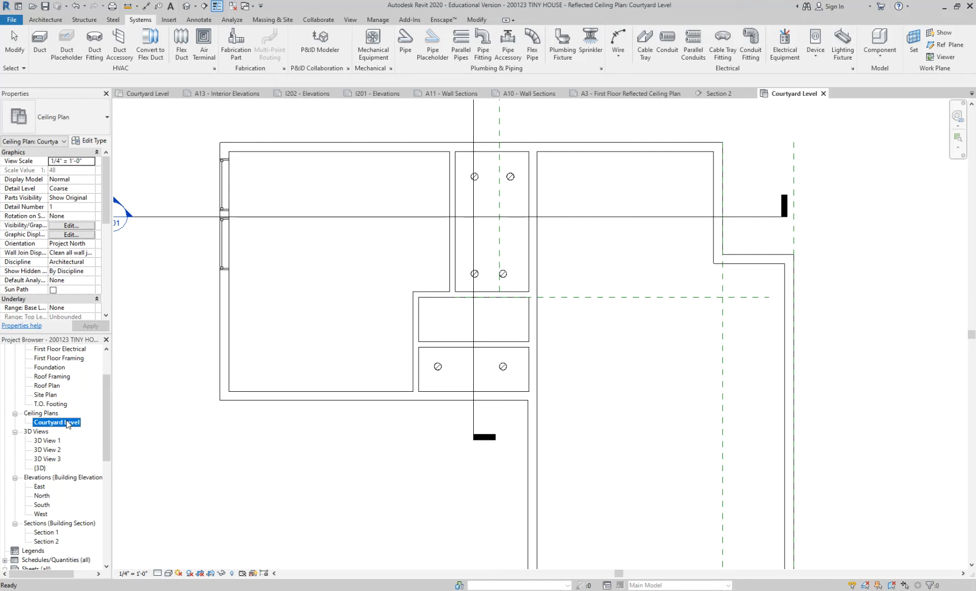
Place a Pendant Light - Hemisphere 100W - 277V amid the downlights in both the lower small room and the narrow upper room.
left_click(847, 56)
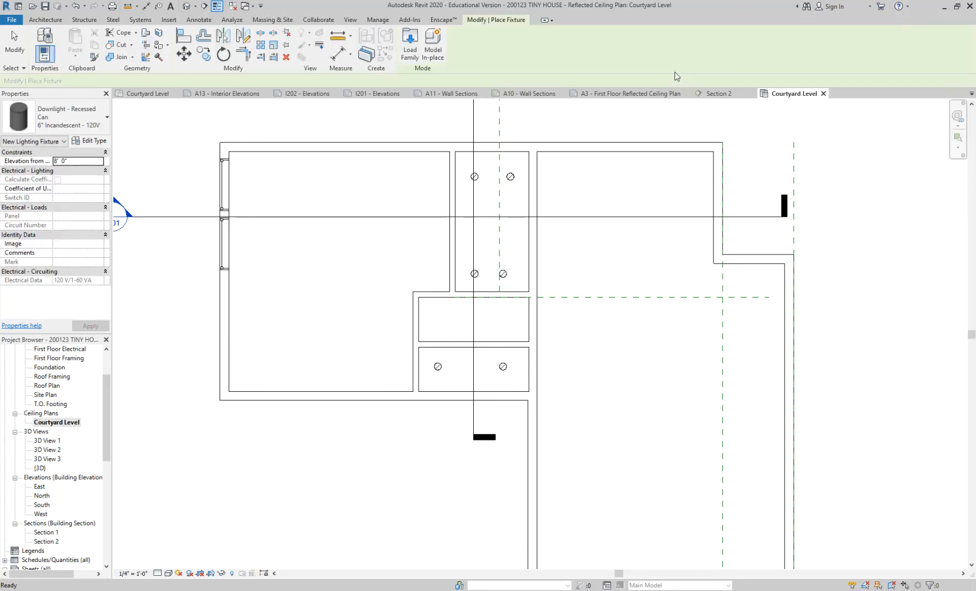
left_click(86, 127)
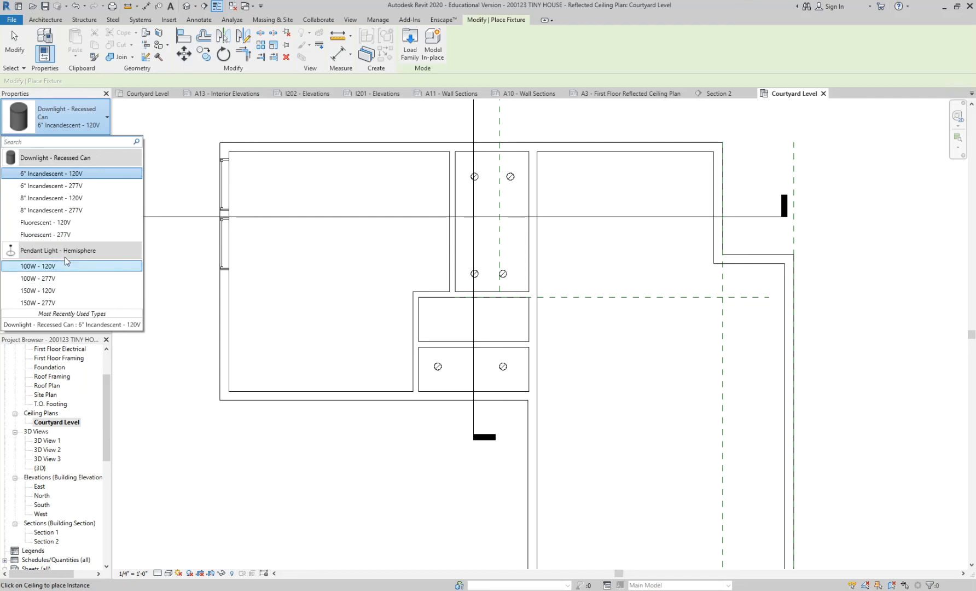
left_click(66, 277)
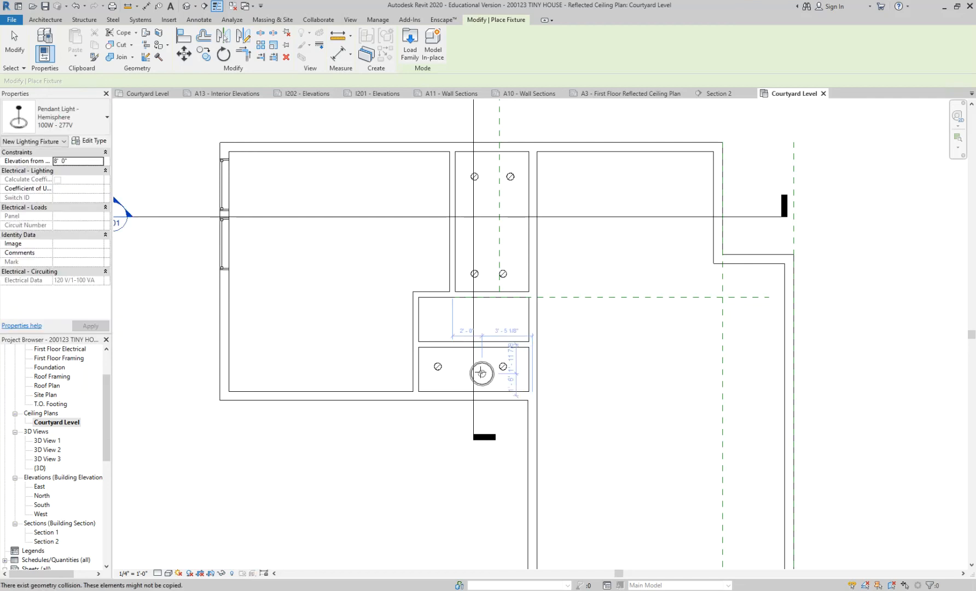
left_click(467, 366)
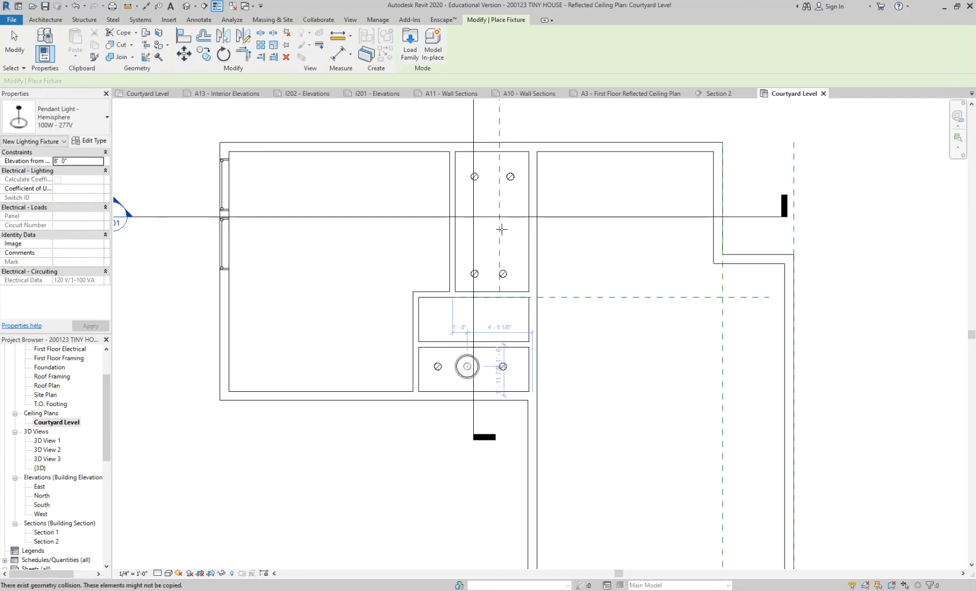
left_click(490, 221)
key("Escape")
key("Escape")
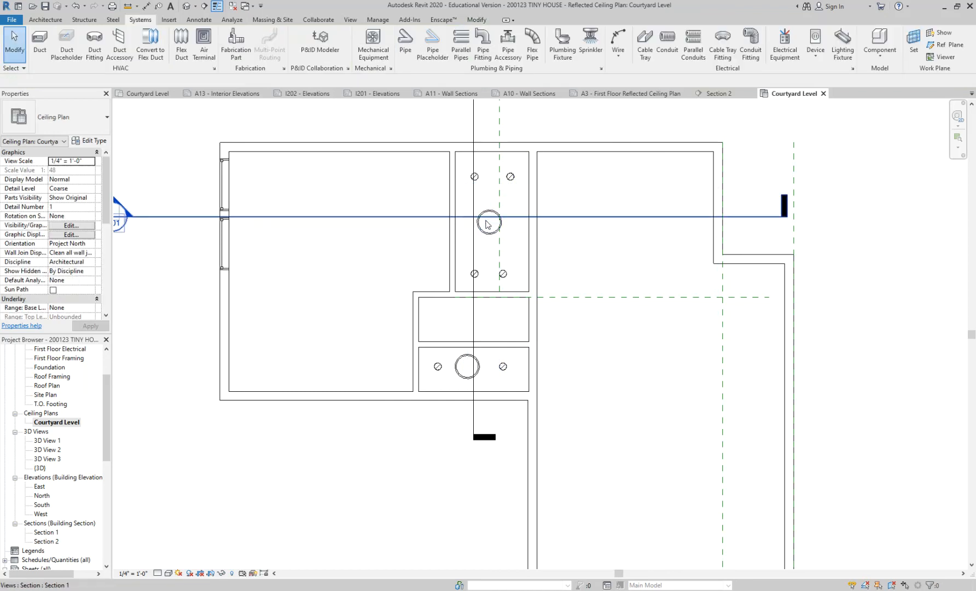
In the Section 2 view, shift the lower small room's recessed downlight sideways along its ceiling, towards the exterior wall.
left_click(717, 94)
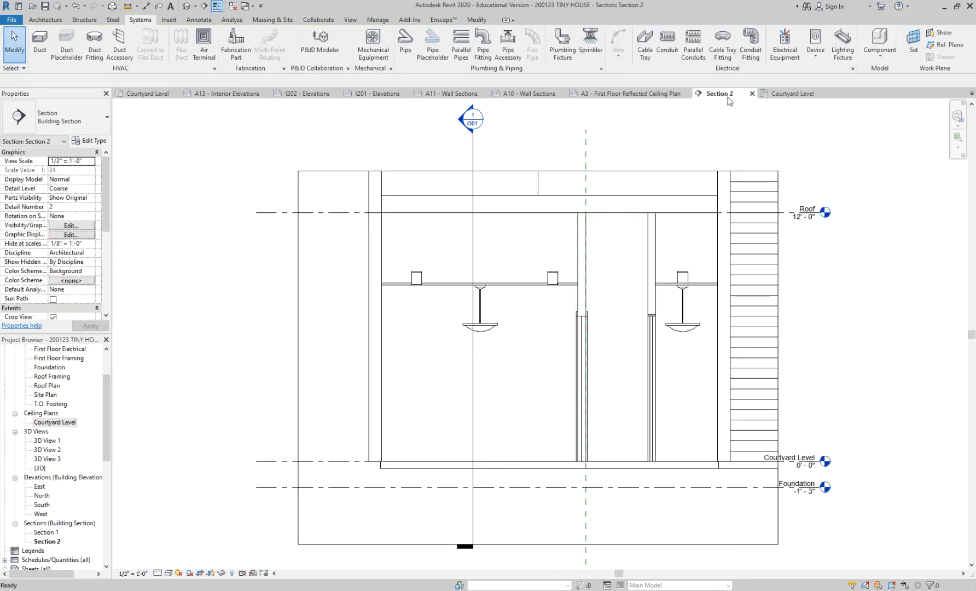
middle_click_drag(554, 337, 433, 315)
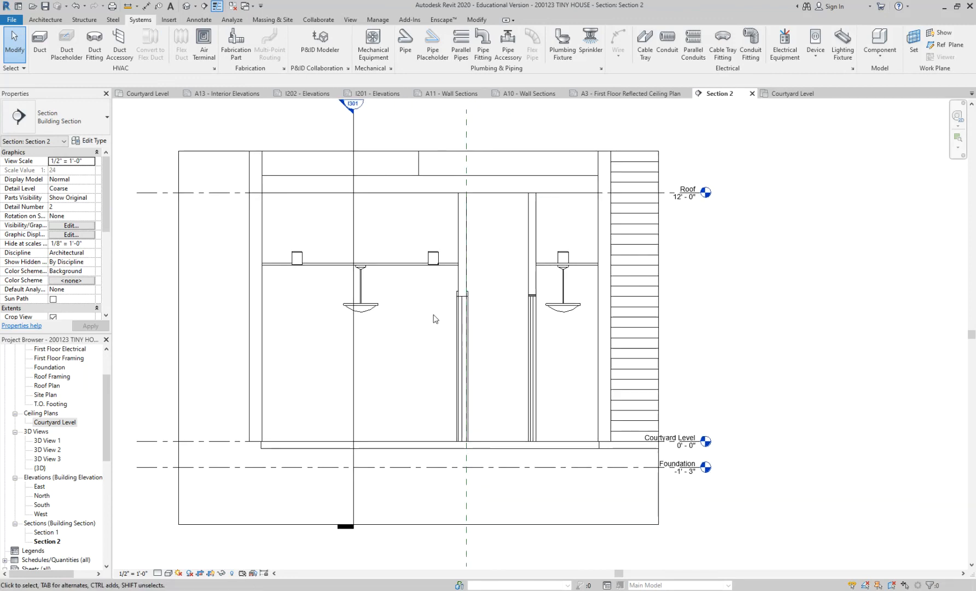
left_click(572, 257)
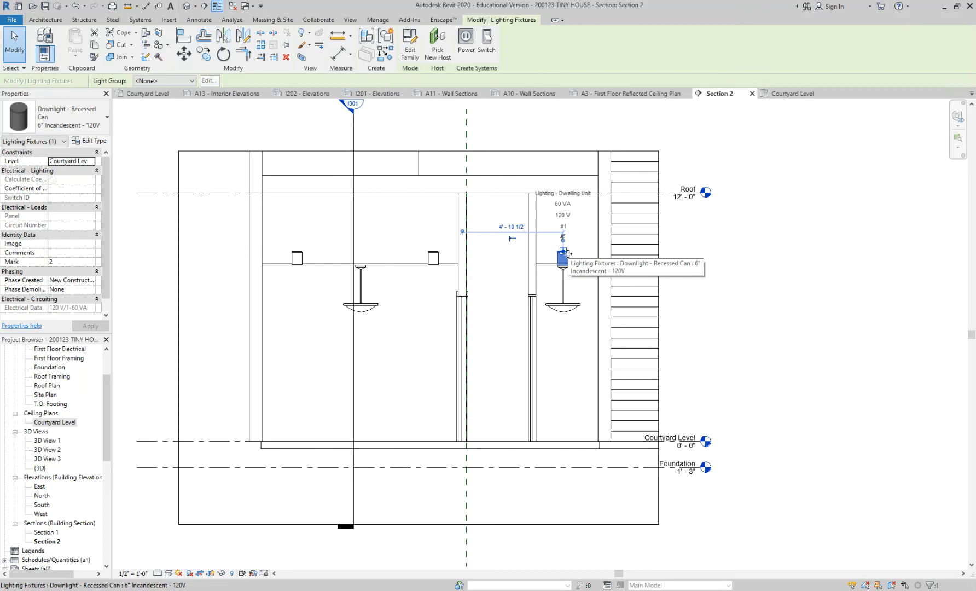
left_click_drag(578, 254, 595, 254)
left_click(585, 283)
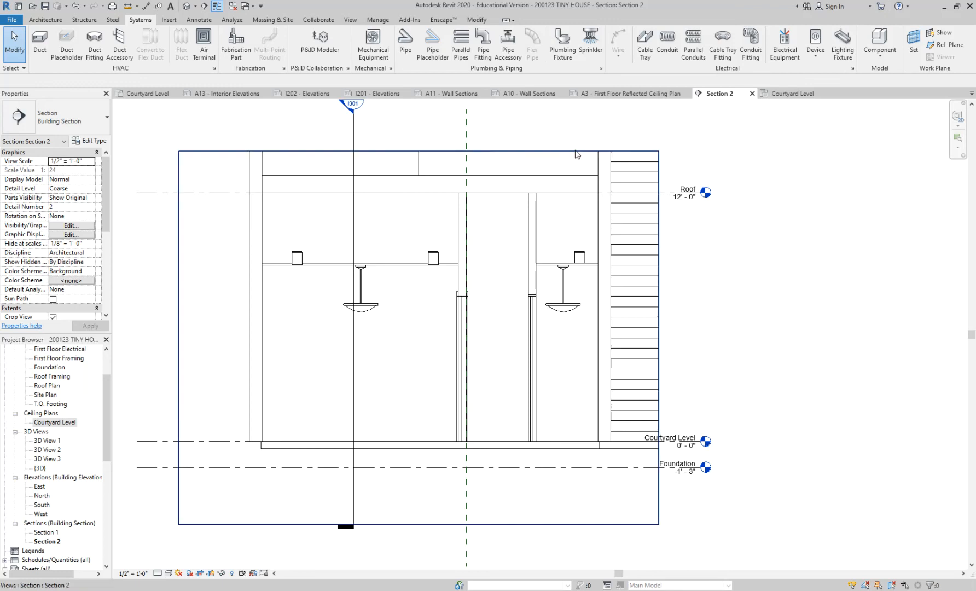
Check the ceiling light layout on the A3 - First Floor Reflected Ceiling Plan sheet.
left_click(629, 93)
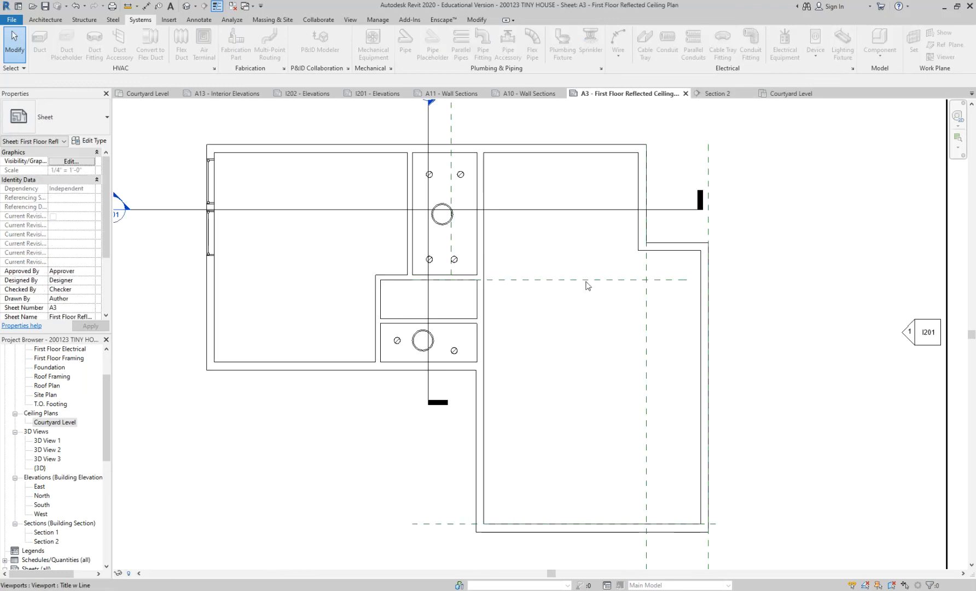
scroll(565, 355, "down", 2)
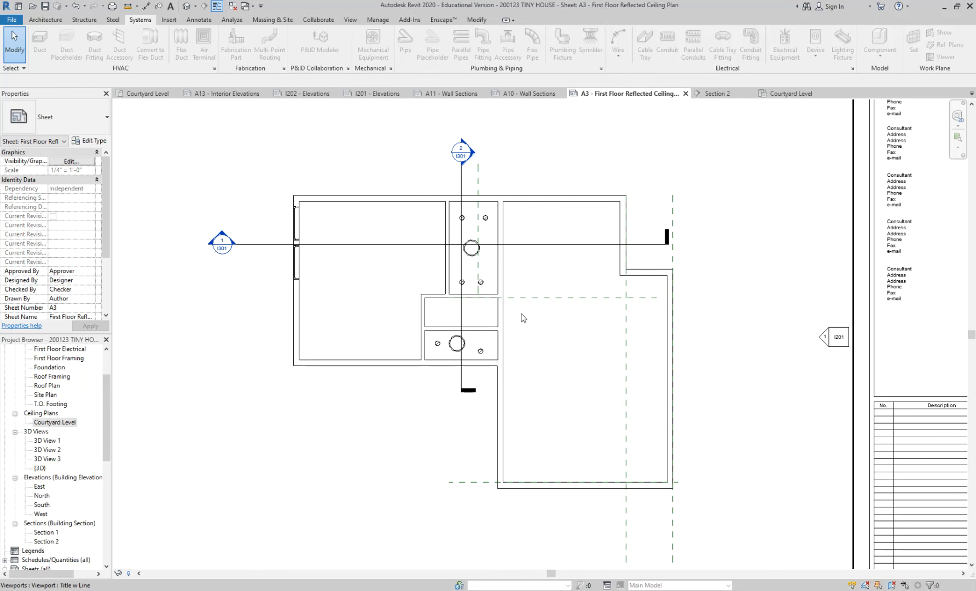
scroll(561, 266, "down", 2)
scroll(559, 263, "down", 1)
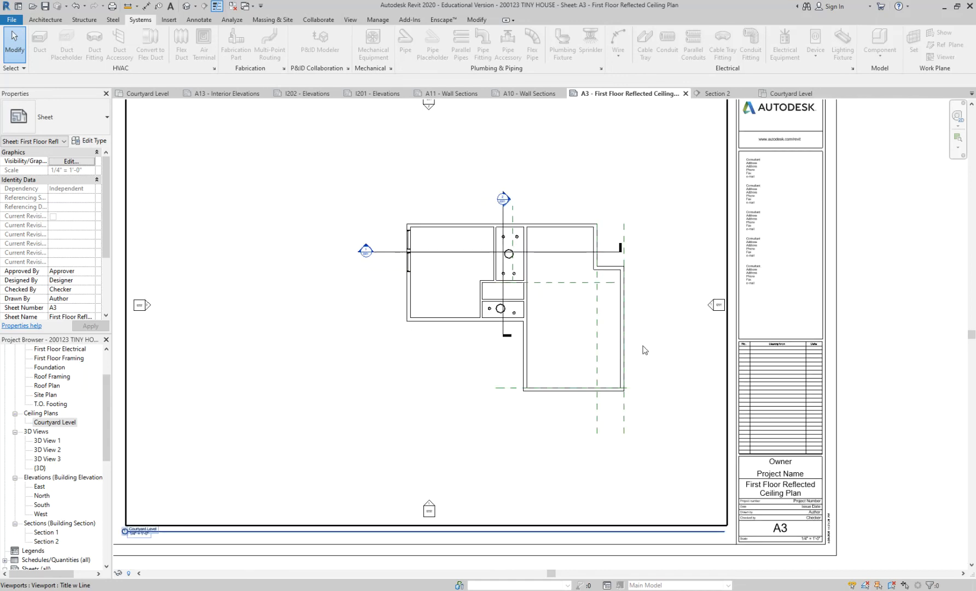
middle_click_drag(675, 363, 581, 311)
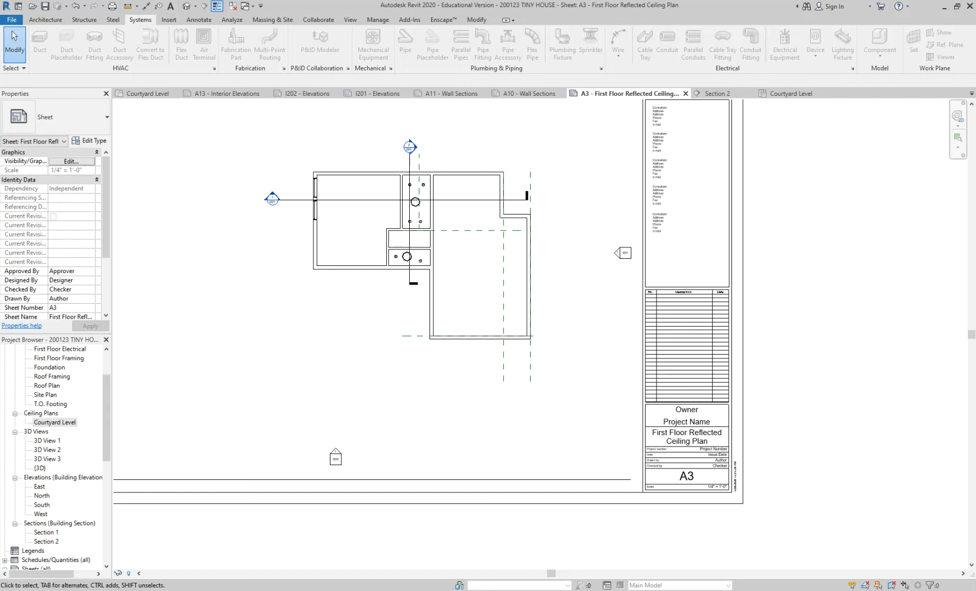
Switch to the 03.1 exercise page in Chrome and review the required A150 Reflected Ceiling Plan and A105 Roof Plan sheets.
left_click_drag(975, 126, 503, 2)
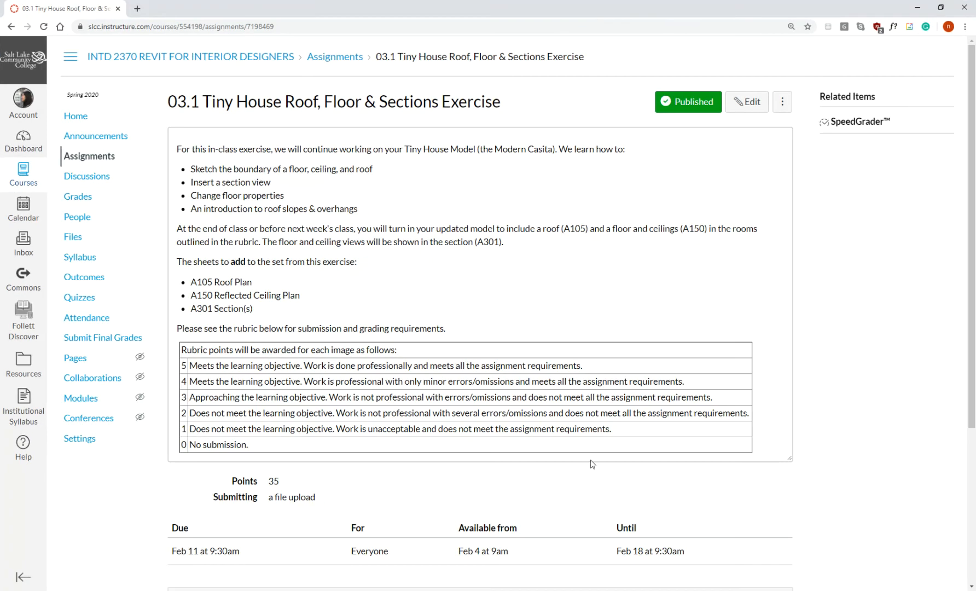
left_click_drag(190, 296, 213, 296)
left_click_drag(259, 284, 190, 283)
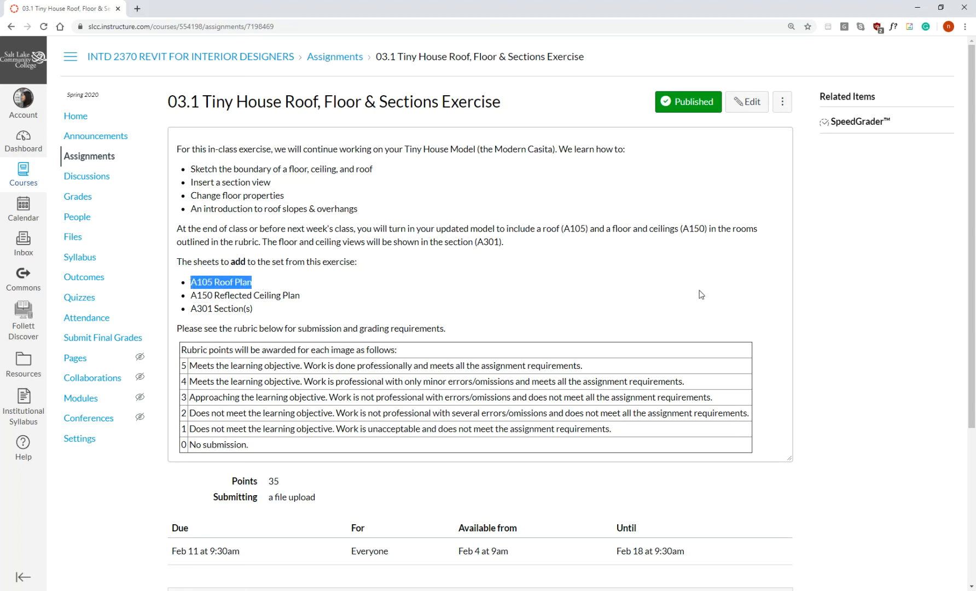
Return to Revit, open the A5 - Roof Plan sheet and select its roof plan viewport.
left_click(917, 7)
left_click_drag(109, 422, 107, 502)
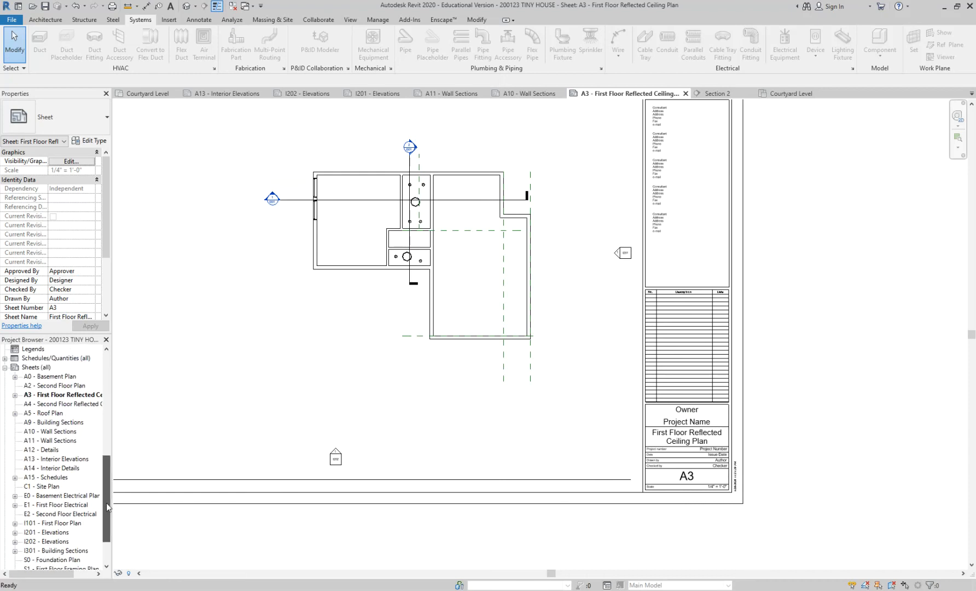
double_click(52, 413)
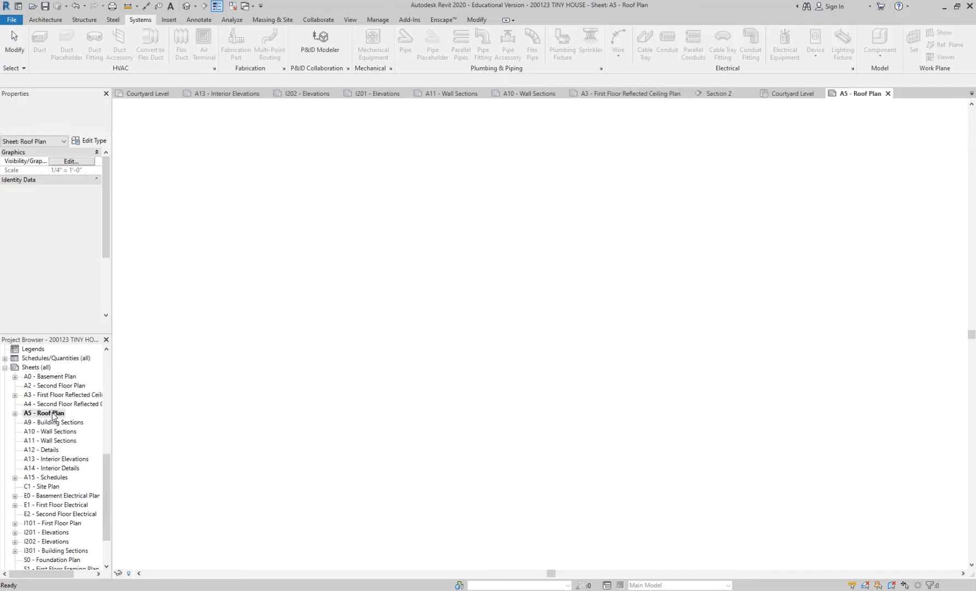
left_click(530, 398)
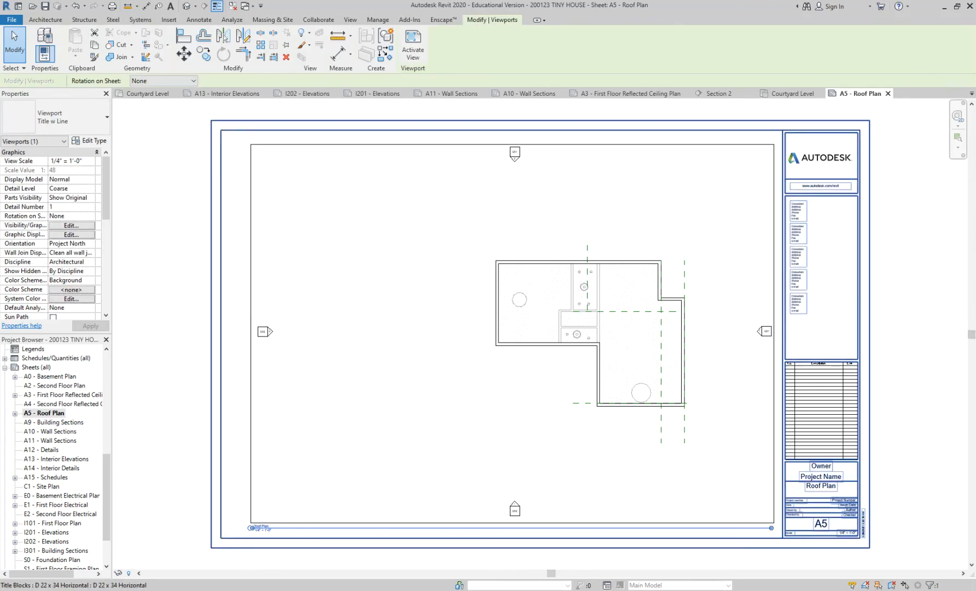
Switch to the exercise page in Chrome, edit the assignment and add "(MAKE SURE UNDERLAY IS OFF!)" after A105 Roof Plan.
mouse_move(352, 574)
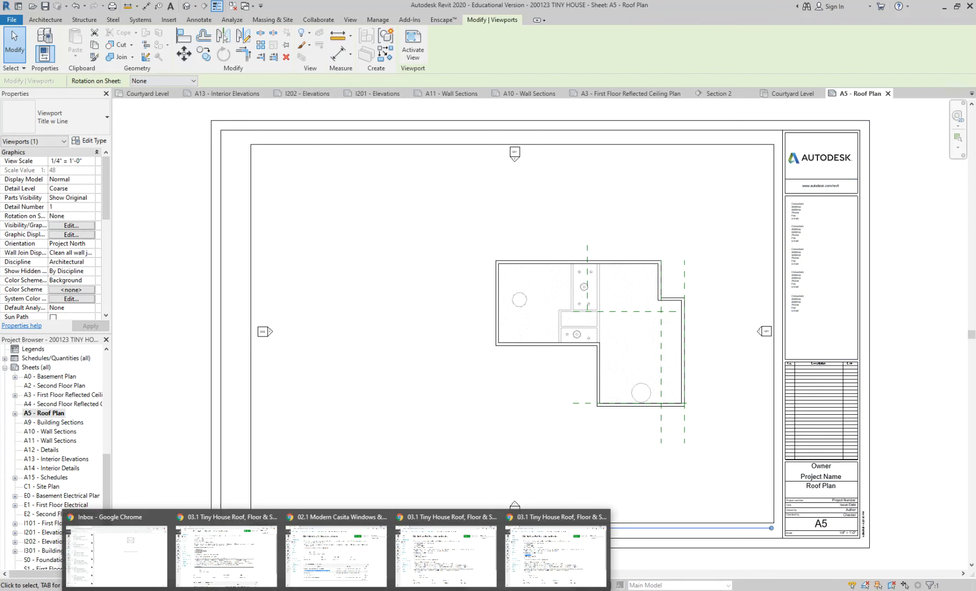
left_click(553, 573)
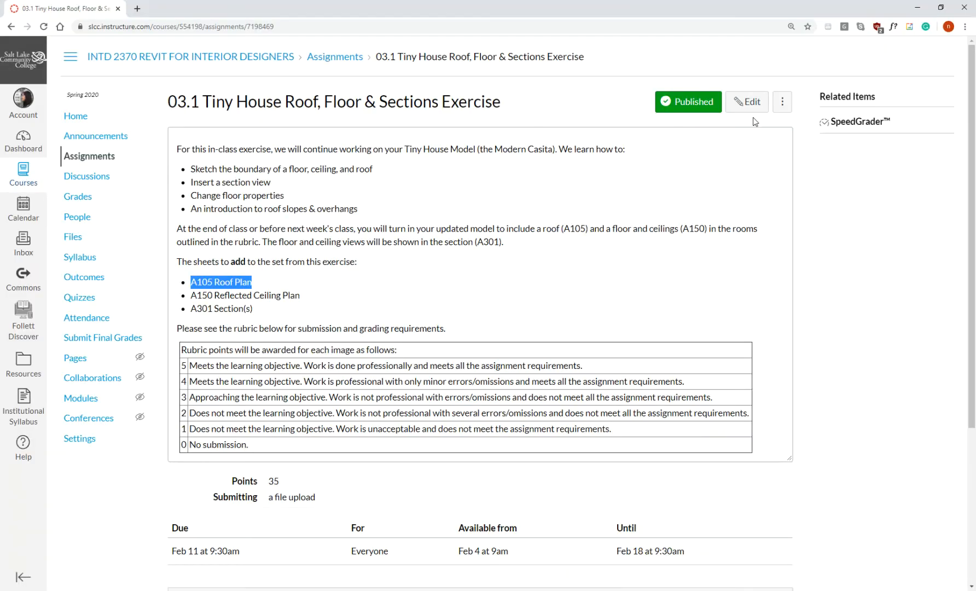
left_click(747, 102)
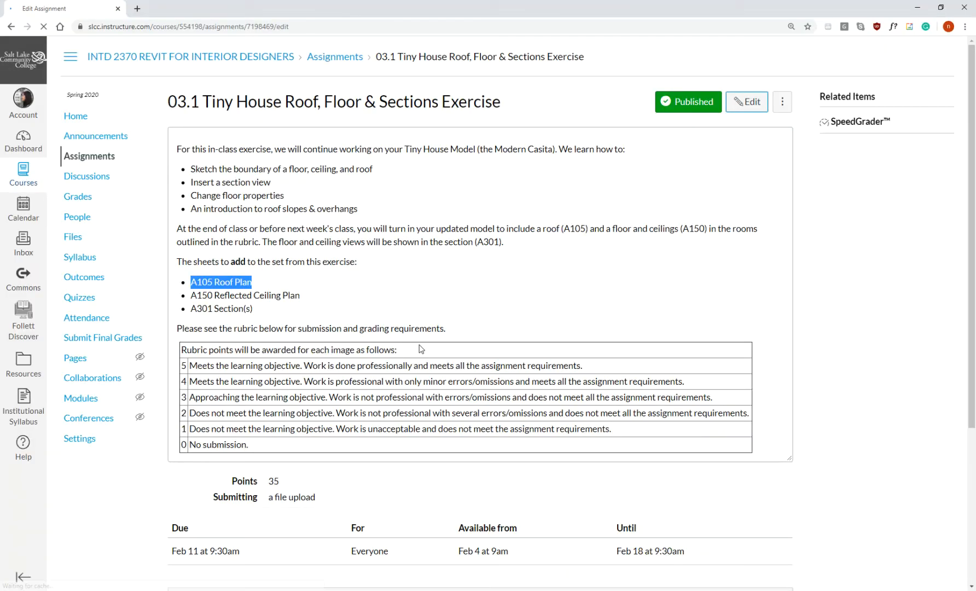
scroll(295, 284, "down", 2)
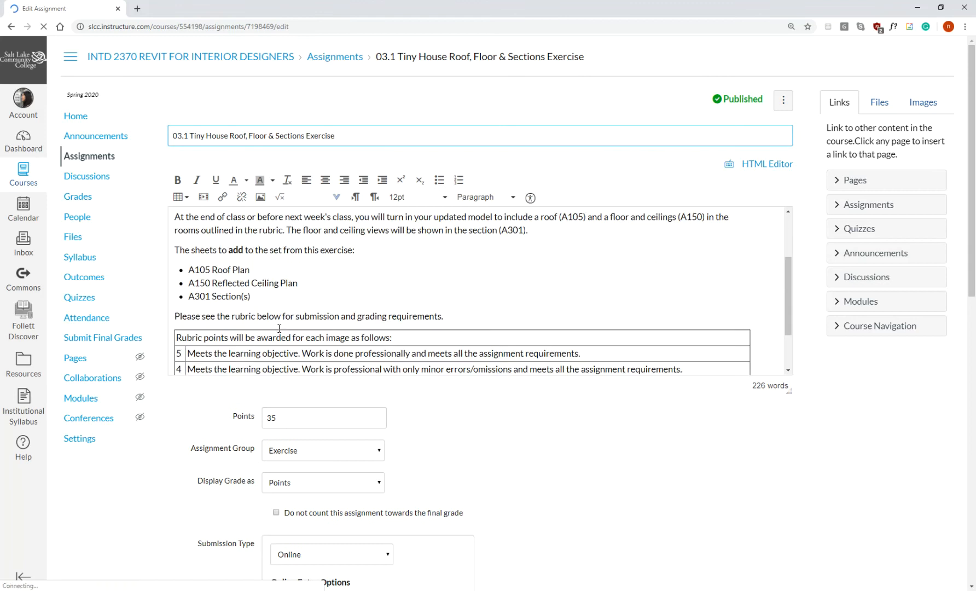
left_click(263, 259)
type("(")
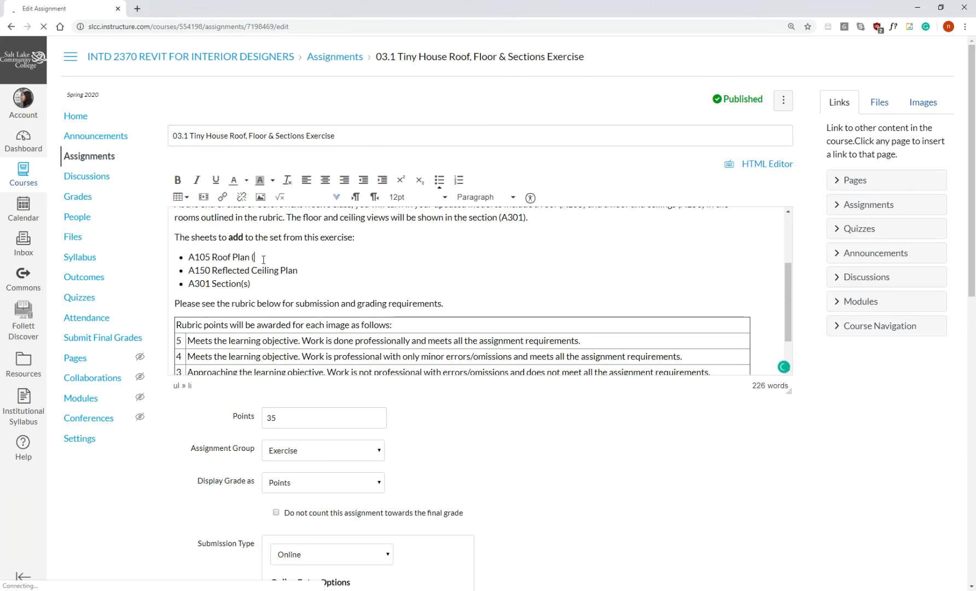
type("MAKE SURE UND")
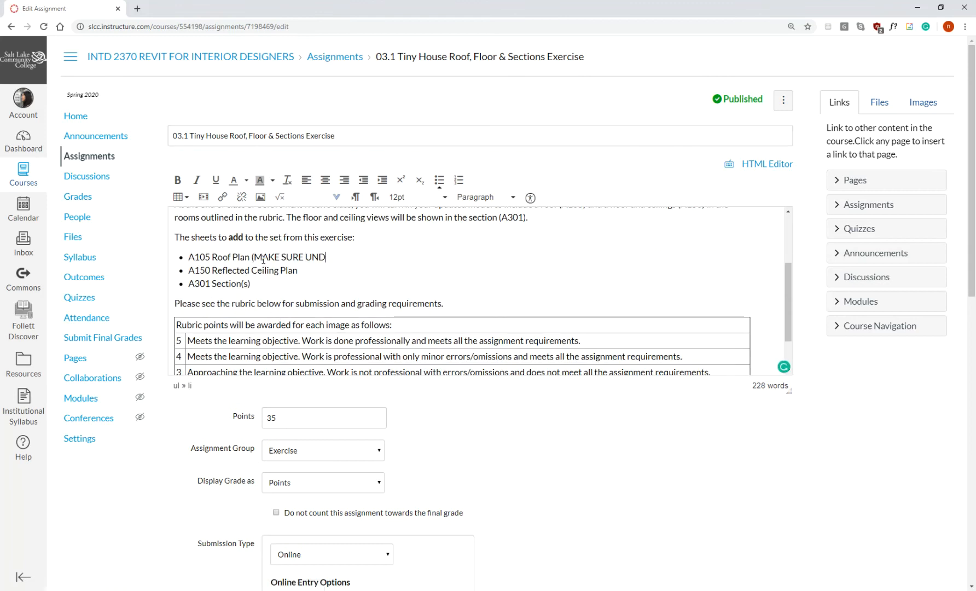
type("ERLAY IS OFF!)")
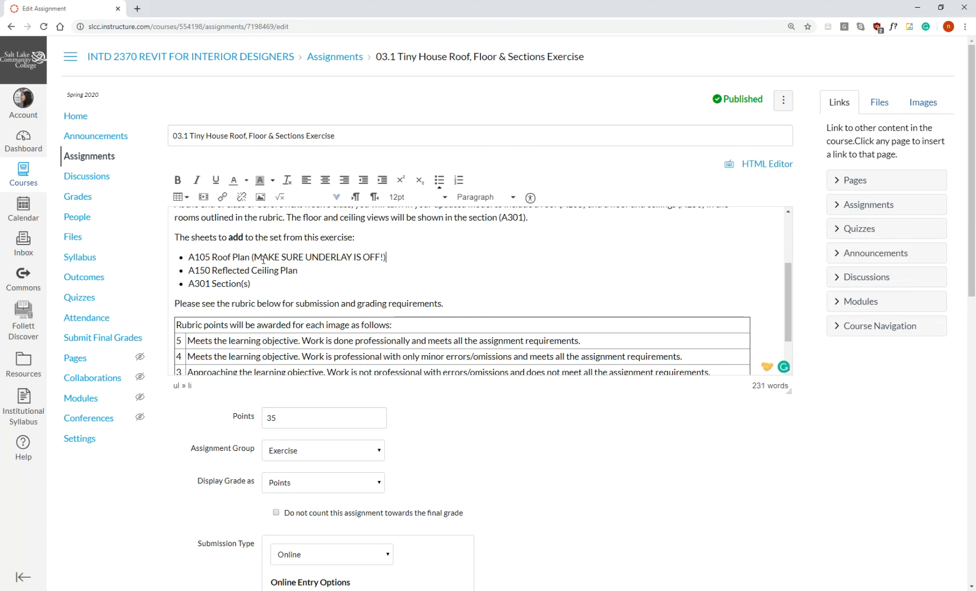
Make the underlay note after A105 Roof Plan bold.
left_click_drag(386, 257, 252, 261)
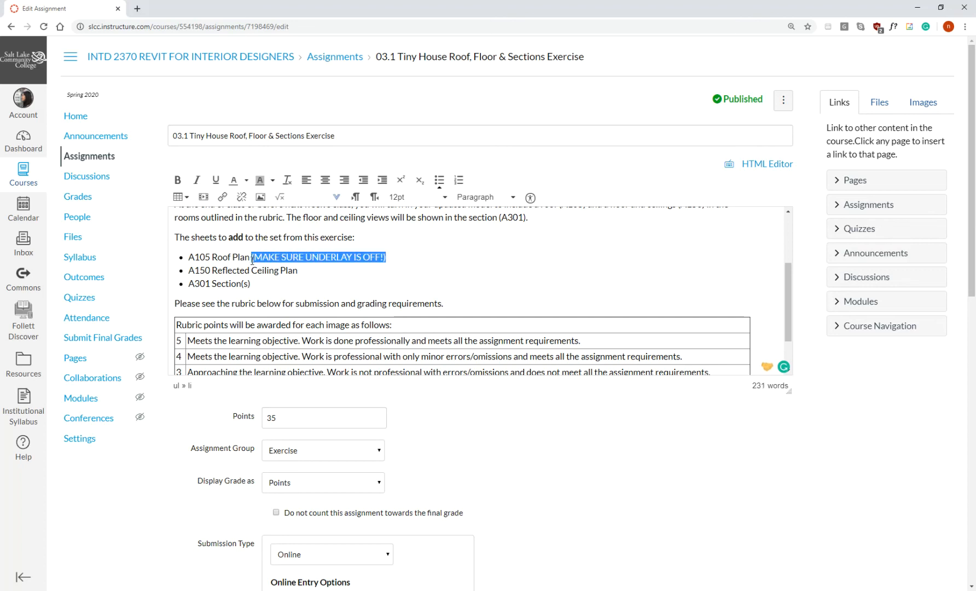
left_click(177, 180)
left_click(213, 247)
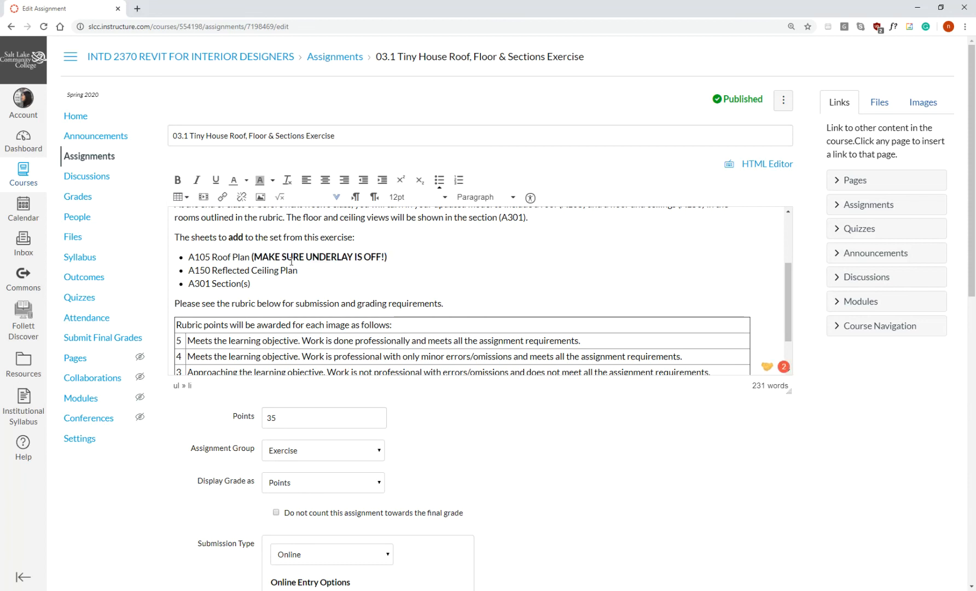
left_click(357, 266)
left_click(420, 256)
left_click_drag(306, 257, 359, 255)
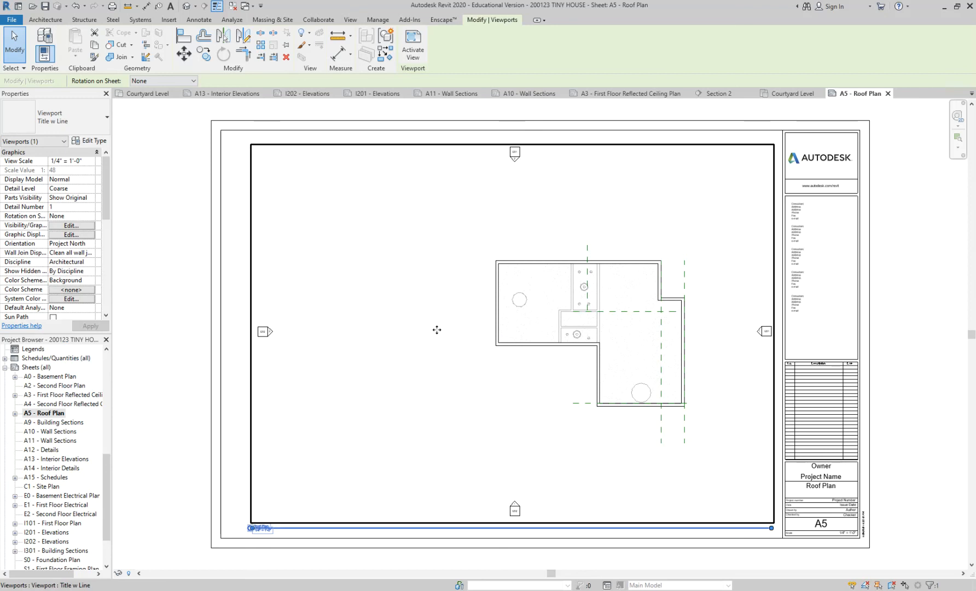
In Revit, look through the open A13, A10 and A3 sheets and bring up the Section 2 view.
left_click(225, 95)
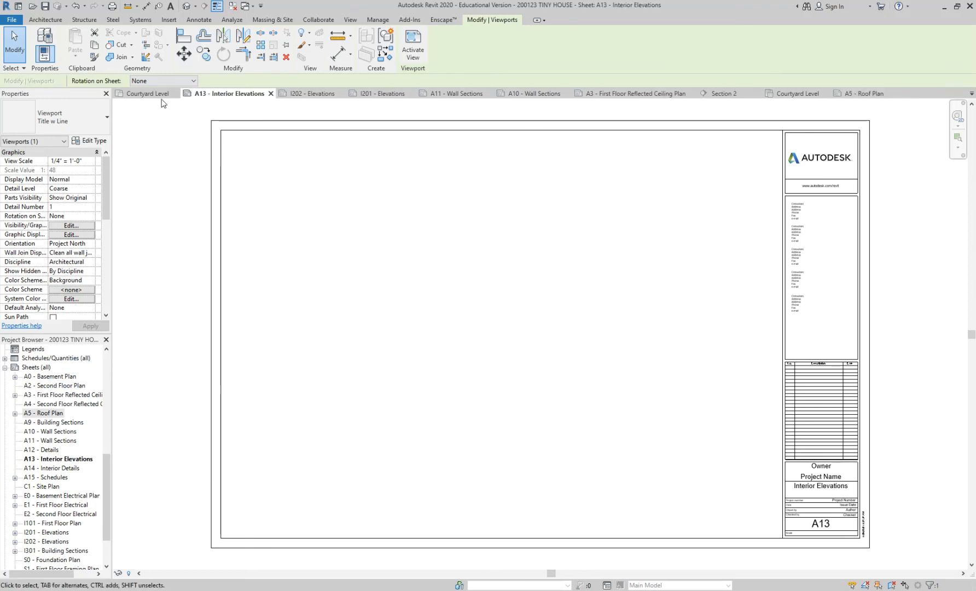
left_click(527, 97)
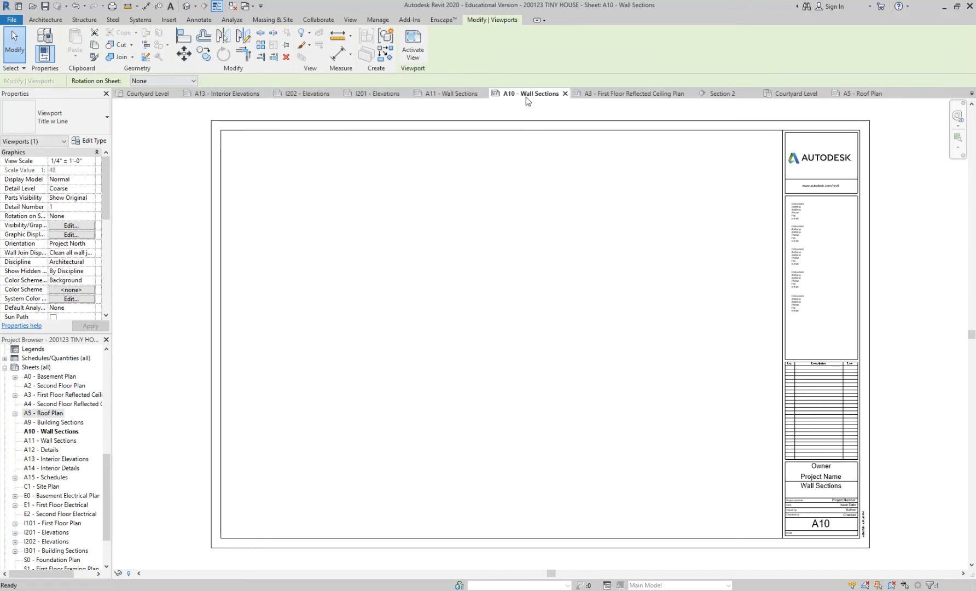
left_click(624, 96)
left_click(714, 94)
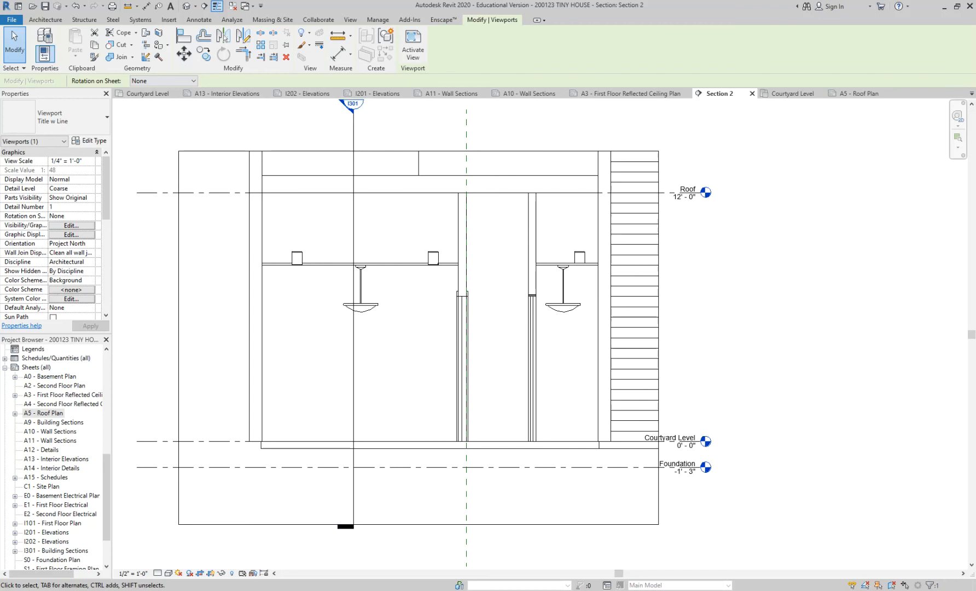
Switch to the assignment editor in Chrome and paste the I101, I201 and I109 sheet entries above A105 Roof Plan.
mouse_move(337, 589)
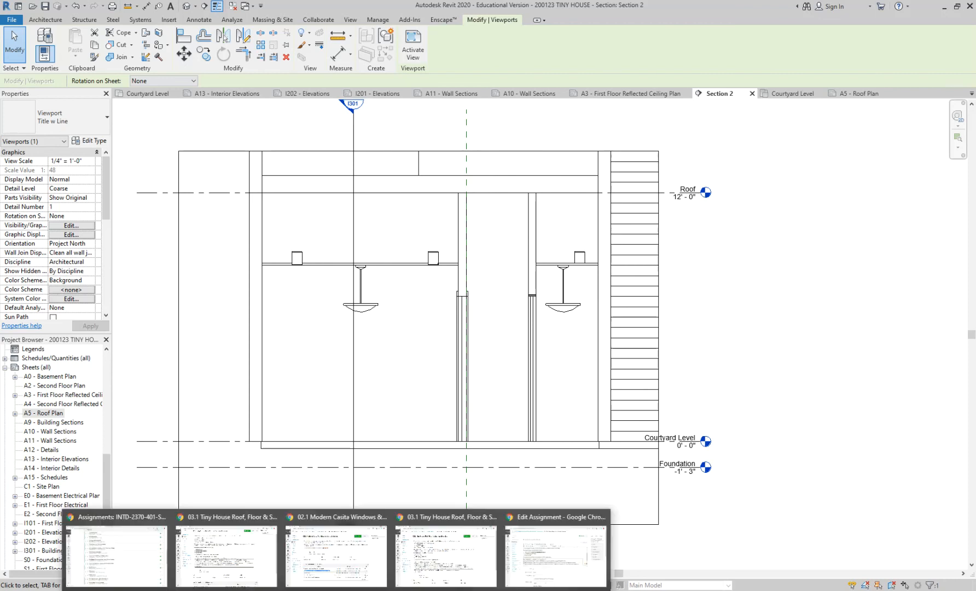
left_click(527, 558)
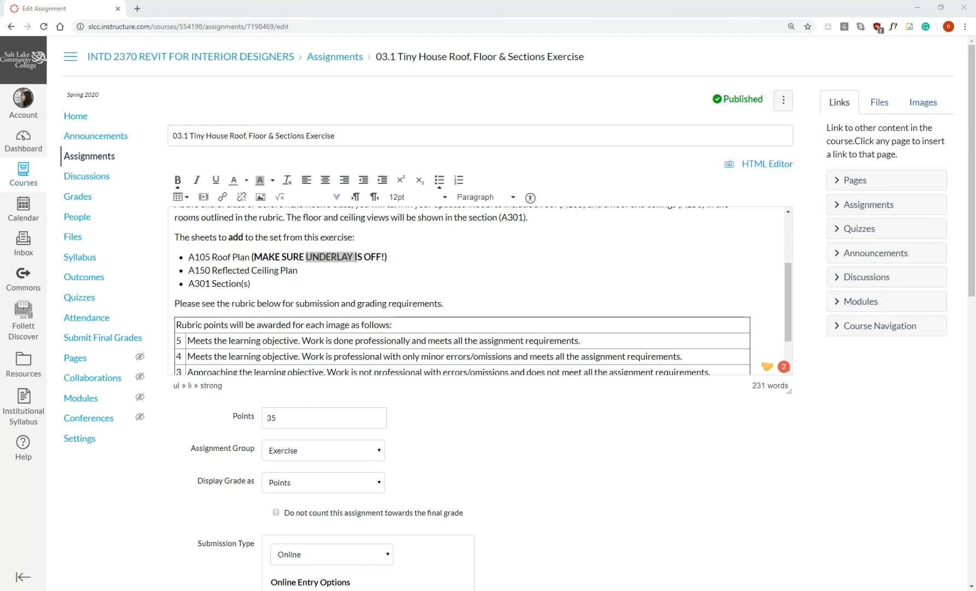
left_click(318, 251)
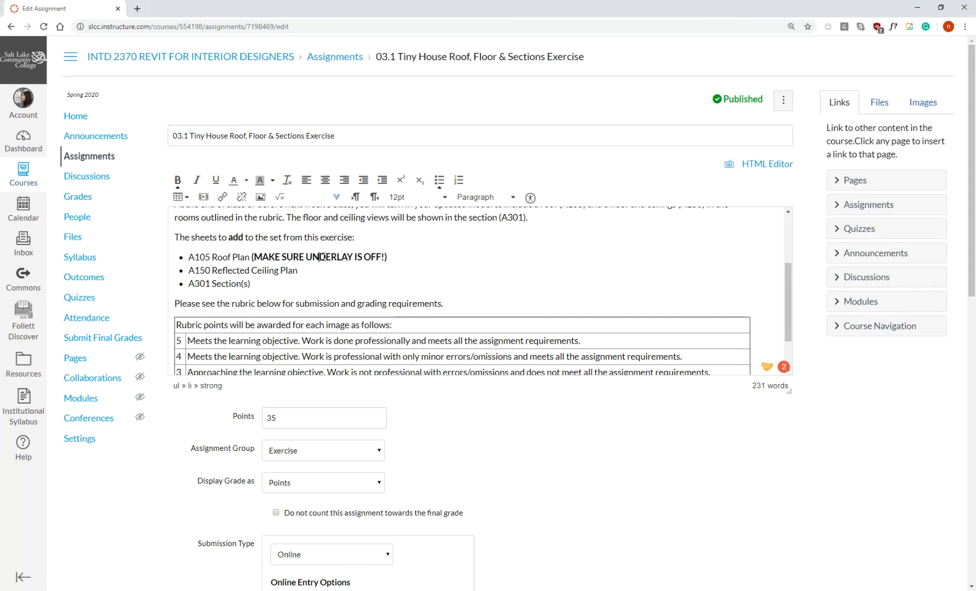
left_click(189, 256)
key("Return")
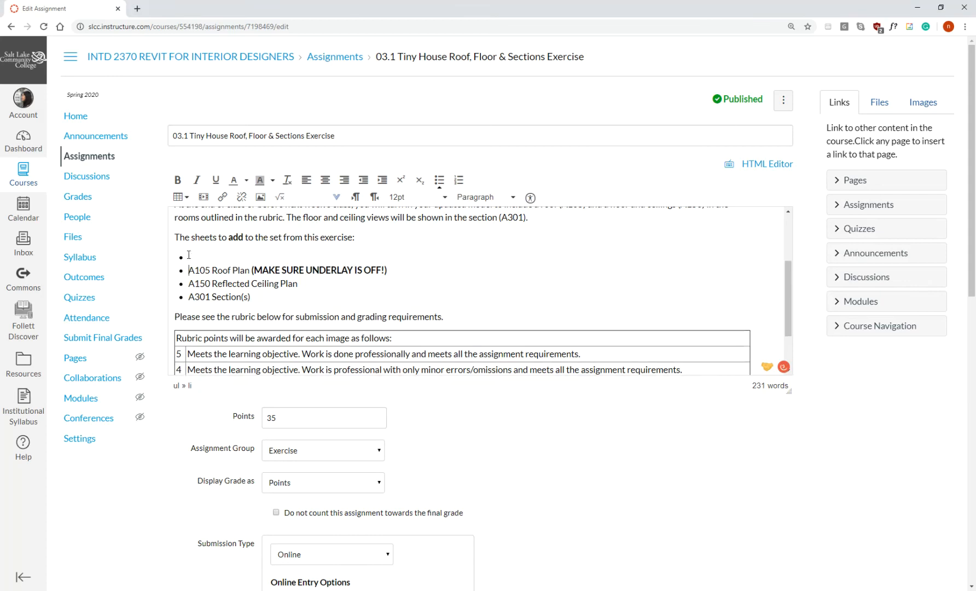
type("I101: Floor Plan I201: Exterior Elevations I109: 3D Camera View for extra credit")
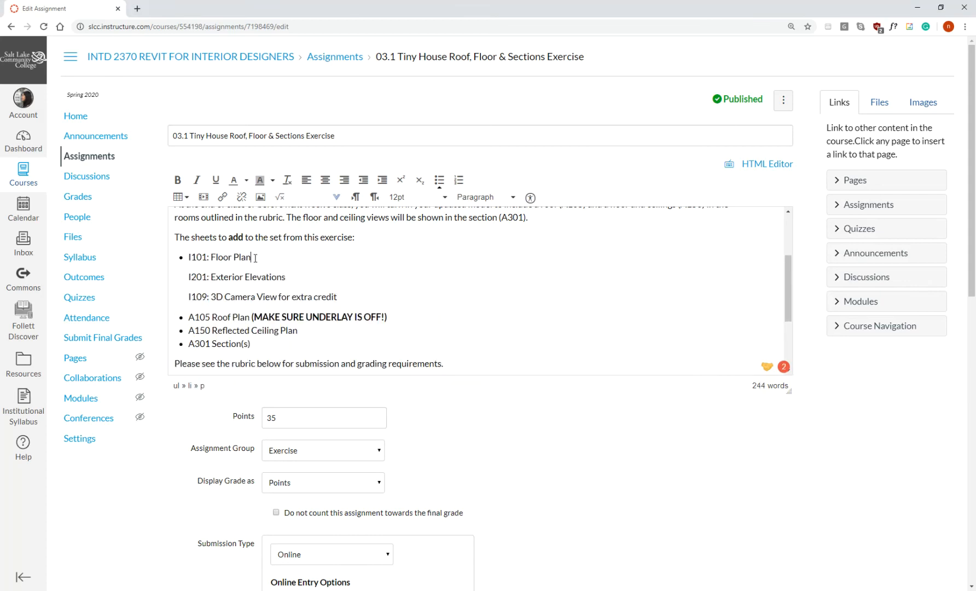
Split the pasted entries so I201: Exterior Elevations and I109: 3D Camera View for extra credit each have their own bullet.
key("Return")
key("Delete")
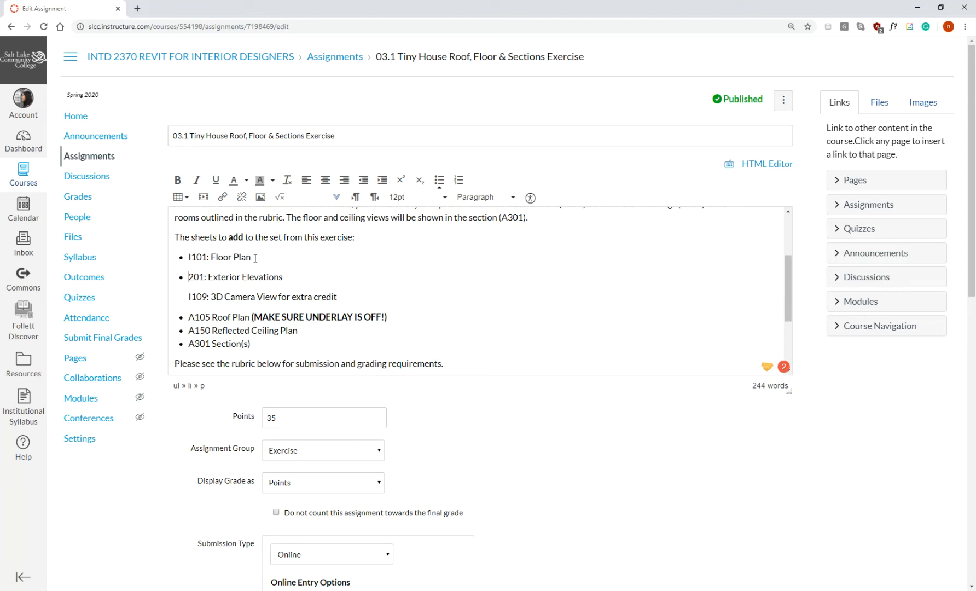
type("I")
key("BackSpace")
type("I")
left_click(287, 276)
key("Delete")
key("Return")
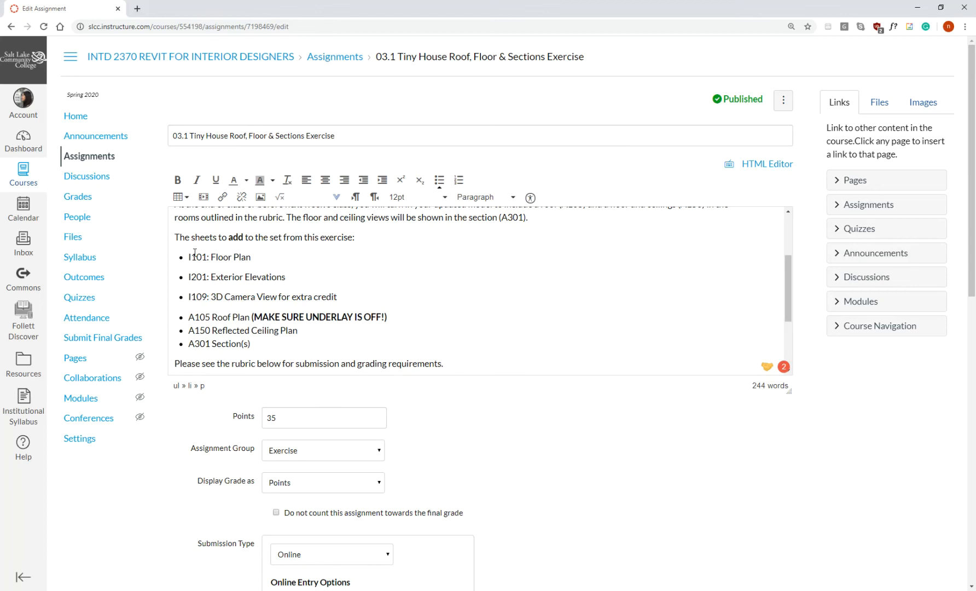
Change the A prefixes of the Roof Plan, Reflected Ceiling Plan and Section(s) entries to I105, I150 and I301.
left_click_drag(189, 316, 194, 343)
type("I")
type("I")
type("I")
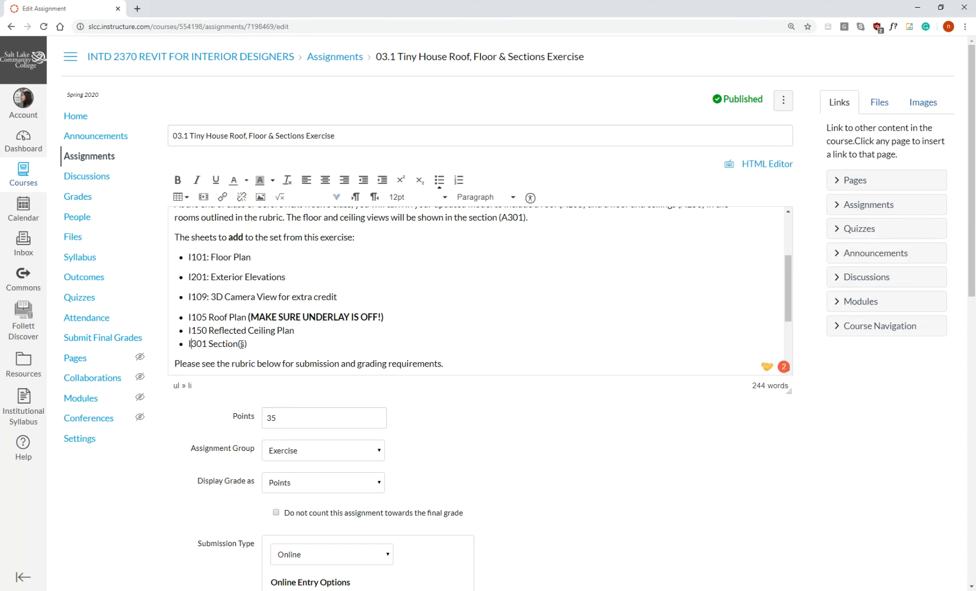
Move the I109: 3D Camera View for extra credit entry below I301 Section(s) and remove the leftover empty bullets.
left_click(266, 255)
scroll(283, 248, "down", 2)
left_click(297, 226)
left_click_drag(338, 246, 188, 246)
key("ctrl+c")
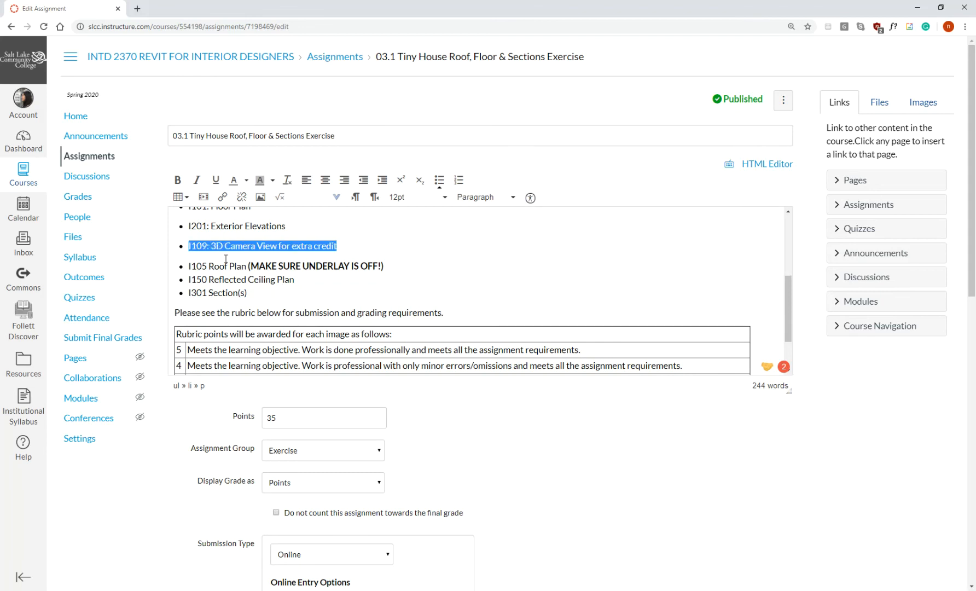
key("Delete")
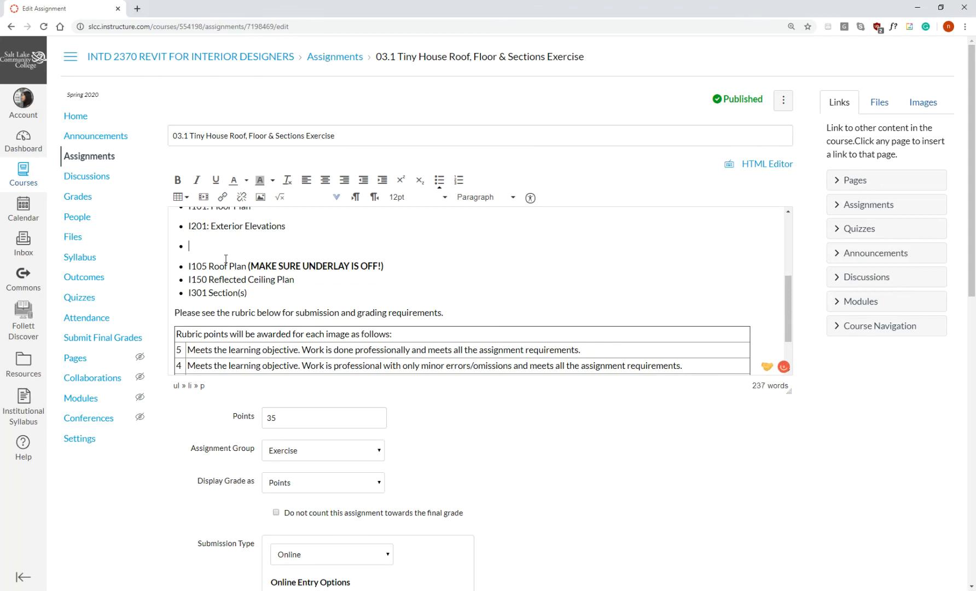
key("Delete")
key("Down")
key("Down")
left_click(249, 272)
key("Return")
key("ctrl+v")
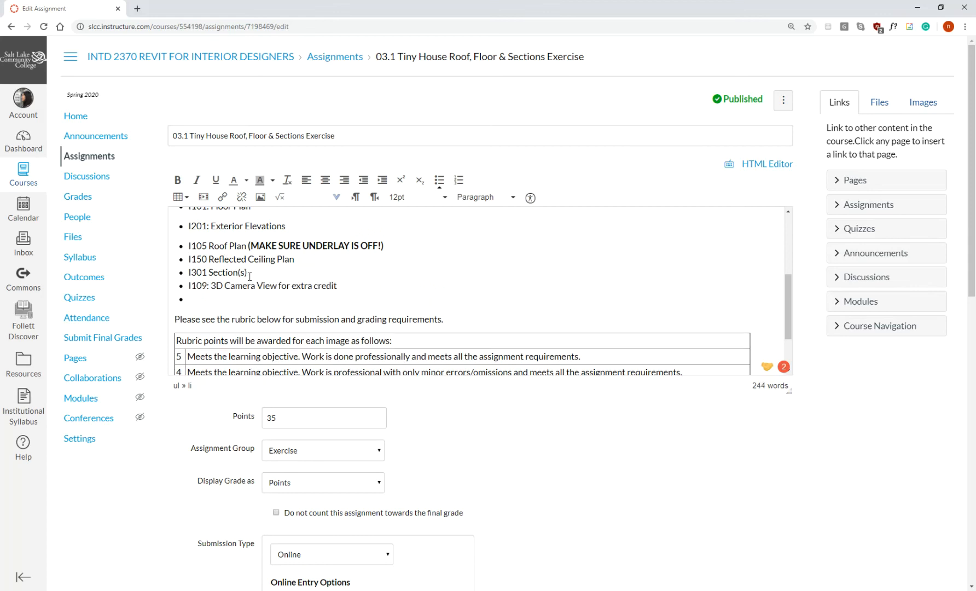
key("BackSpace")
scroll(317, 274, "up", 1)
scroll(317, 274, "up", 2)
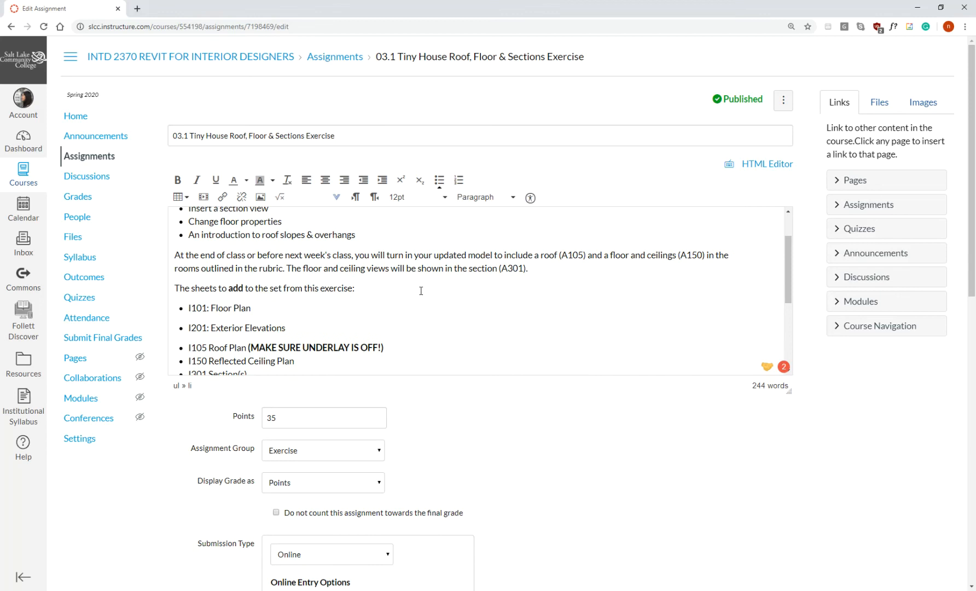
scroll(421, 290, "down", 3)
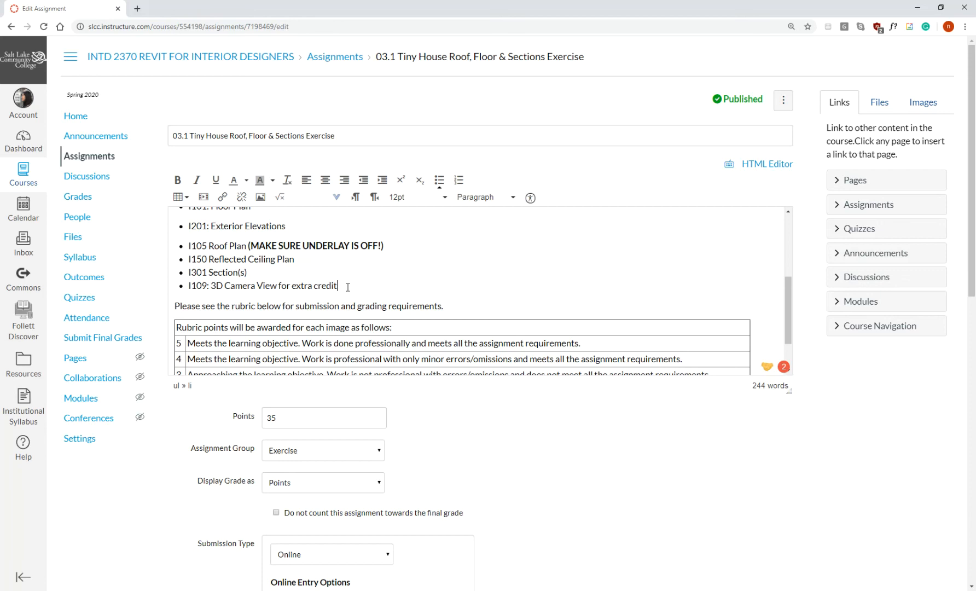
scroll(270, 267, "up", 1)
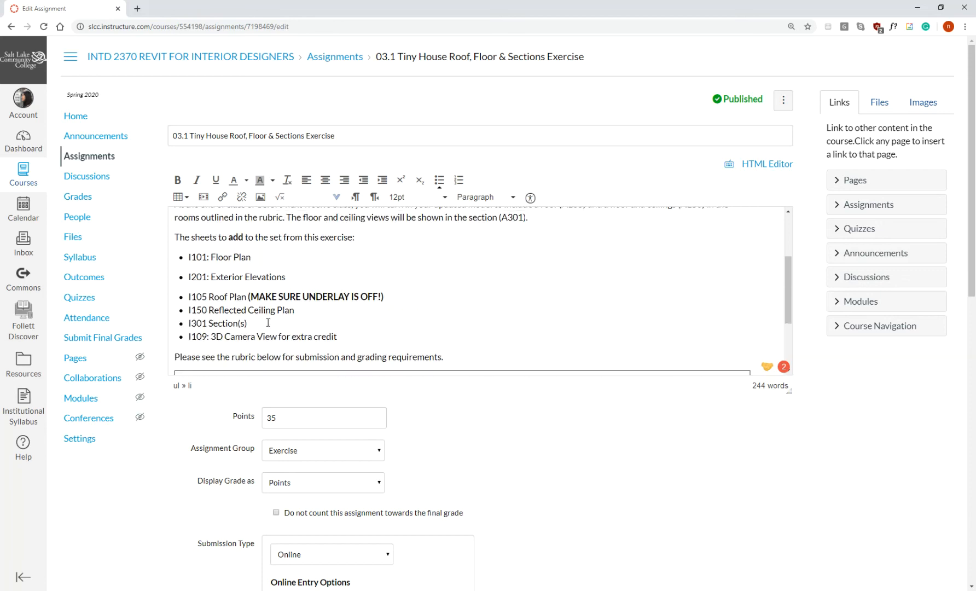
scroll(353, 317, "down", 1)
scroll(353, 317, "up", 1)
scroll(353, 317, "down", 1)
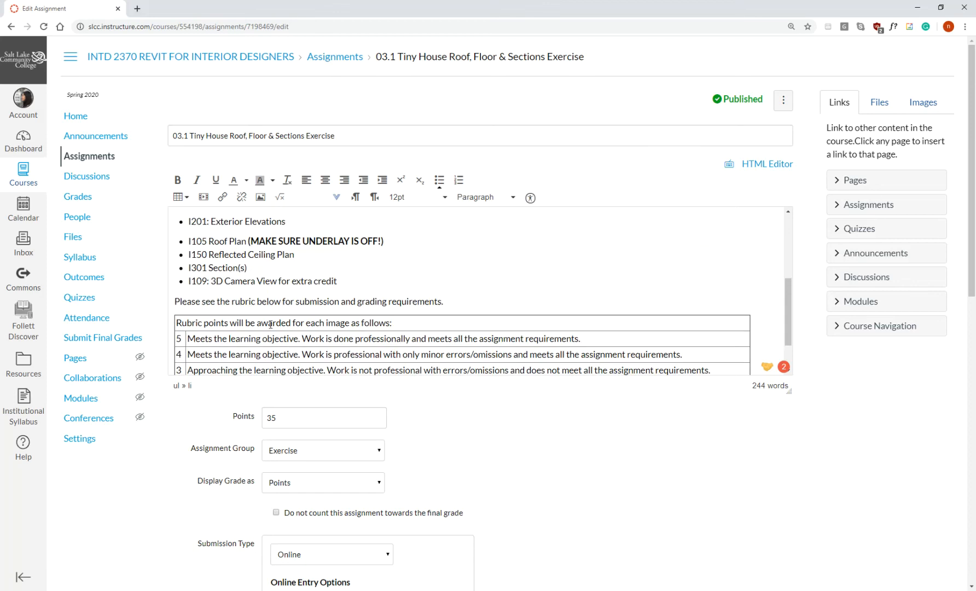
left_click(263, 268)
type("(for extra credit, create")
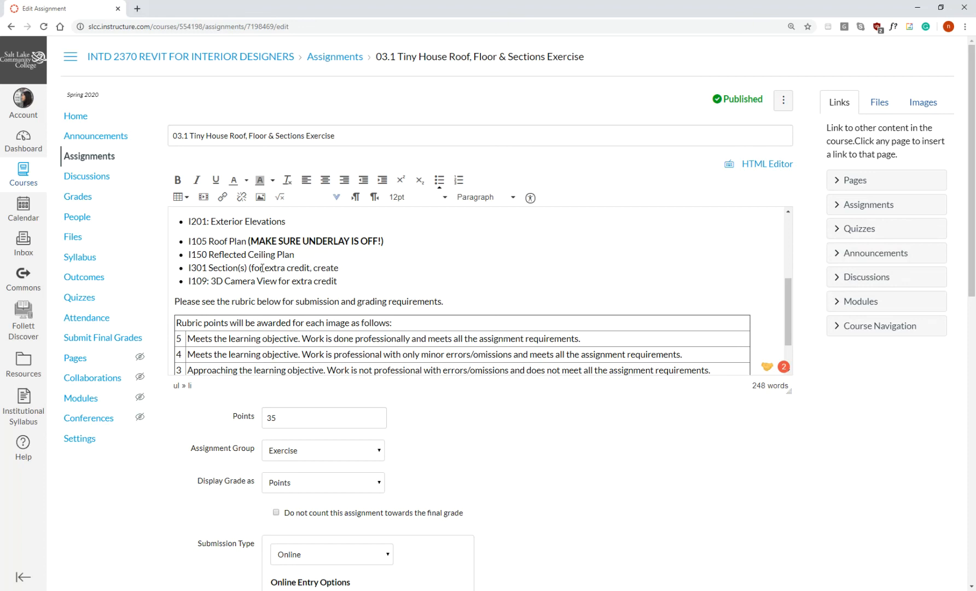
left_click_drag(247, 267, 366, 267)
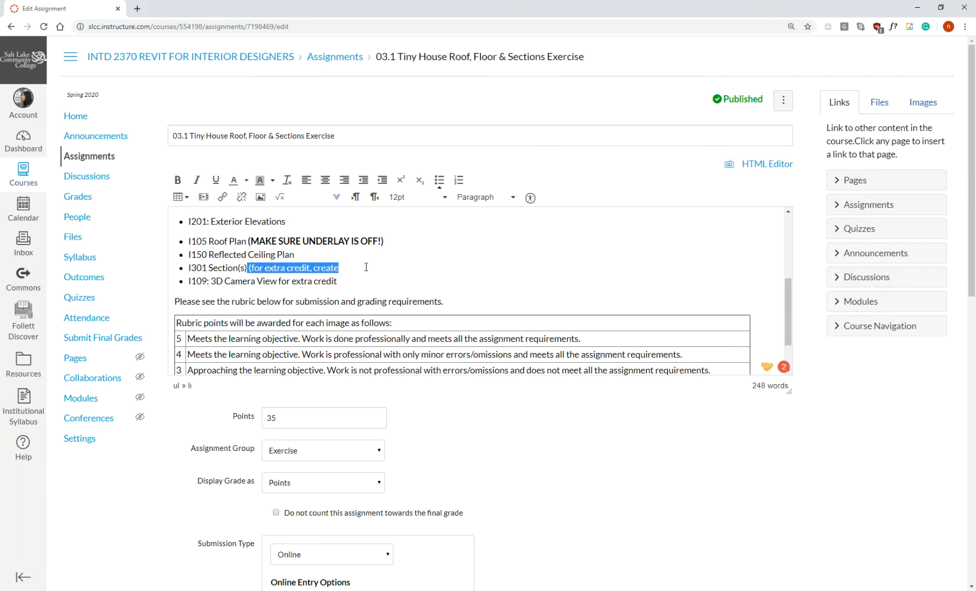
key("BackSpace")
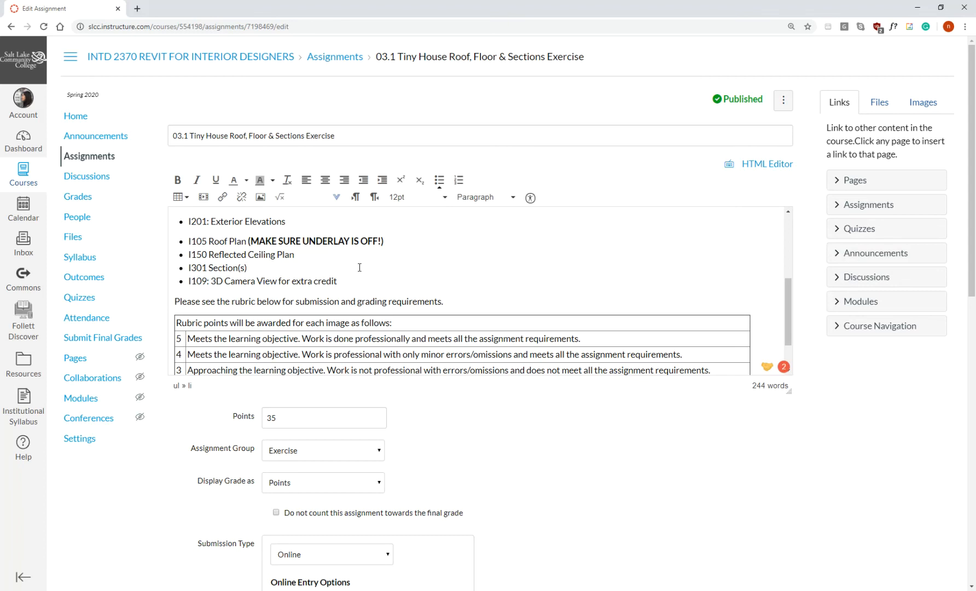
Check the revised sheet list once more and save the assignment.
scroll(359, 267, "up", 1)
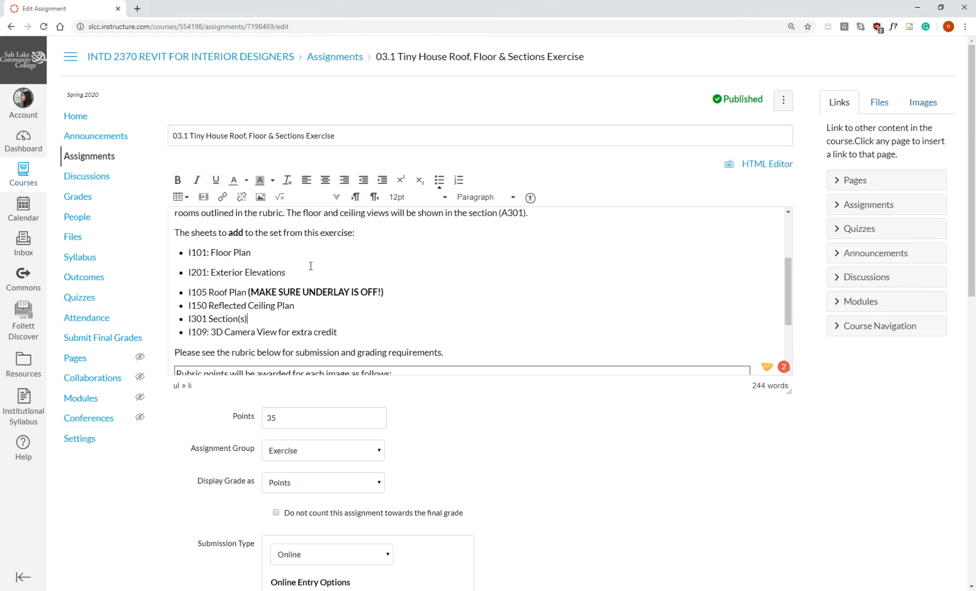
scroll(311, 266, "down", 2)
scroll(311, 266, "up", 2)
left_click(305, 253)
scroll(561, 449, "down", 10)
left_click(766, 540)
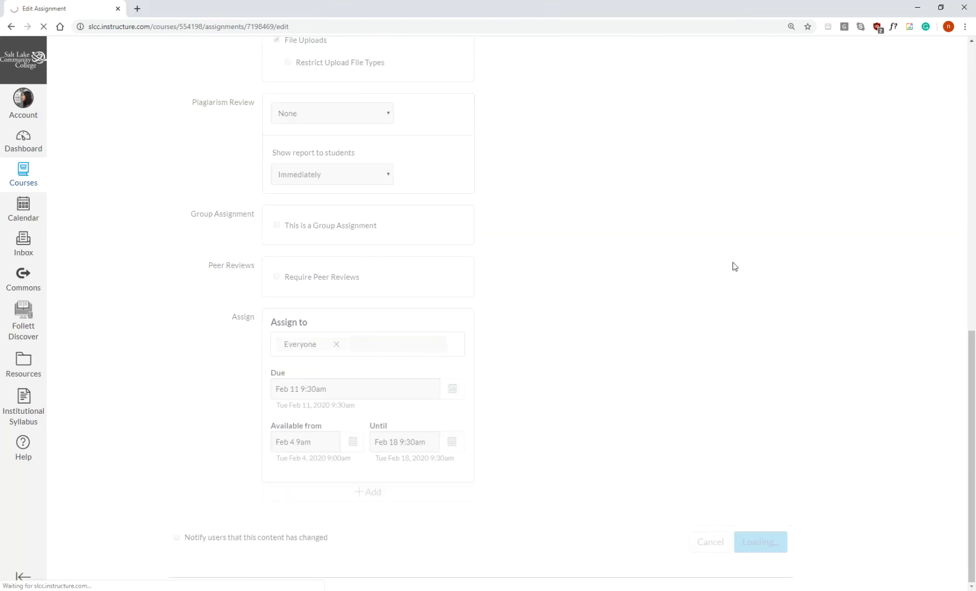
Open the exercise's grading rubric for editing and start a new criterion.
scroll(628, 257, "down", 4)
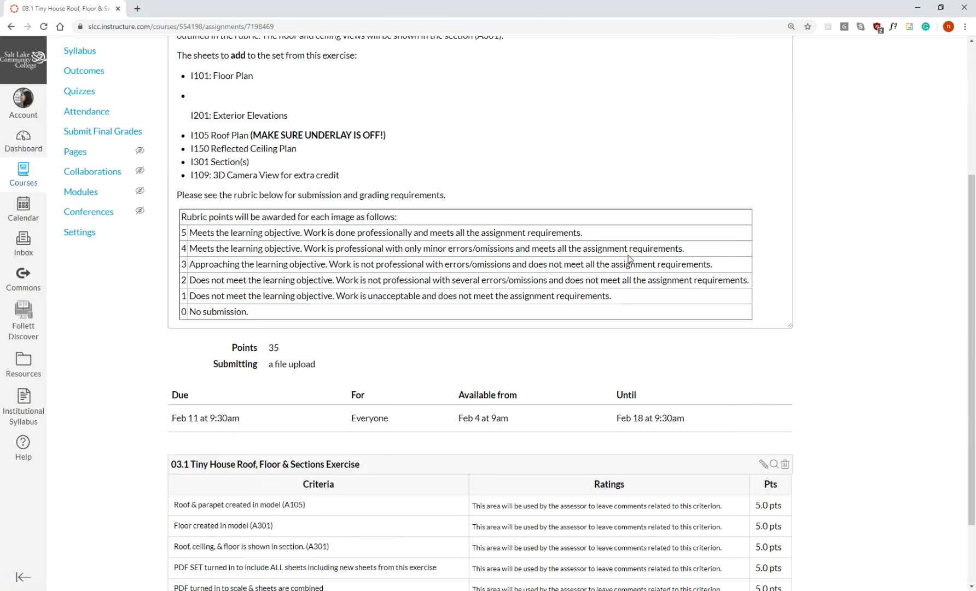
scroll(628, 257, "down", 2)
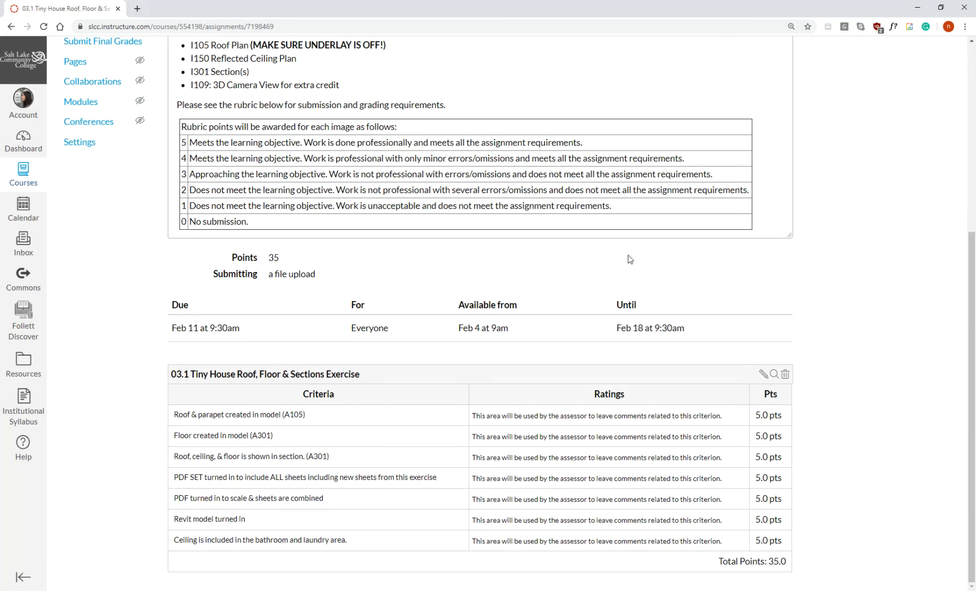
left_click(763, 377)
scroll(695, 370, "down", 4)
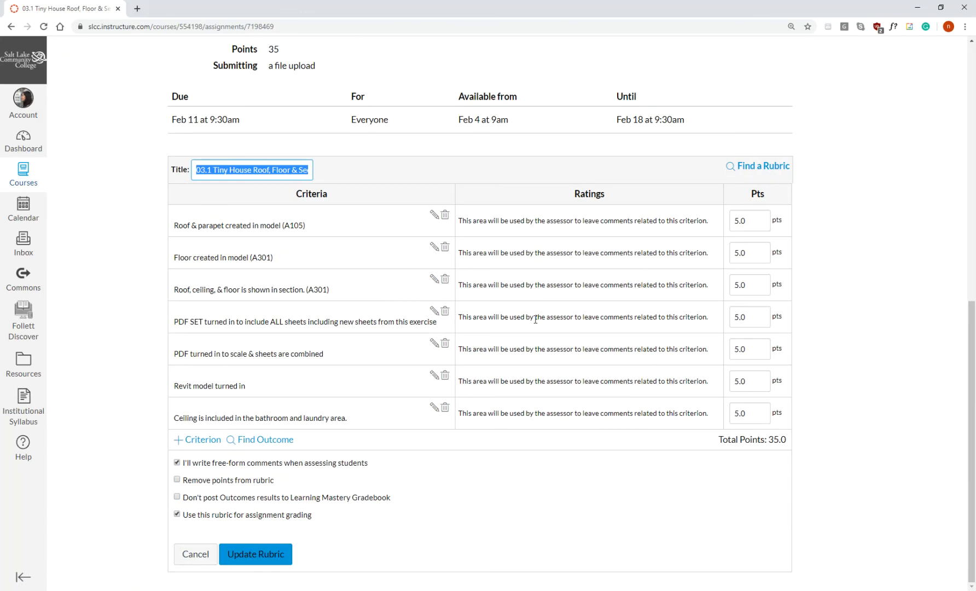
left_click(203, 441)
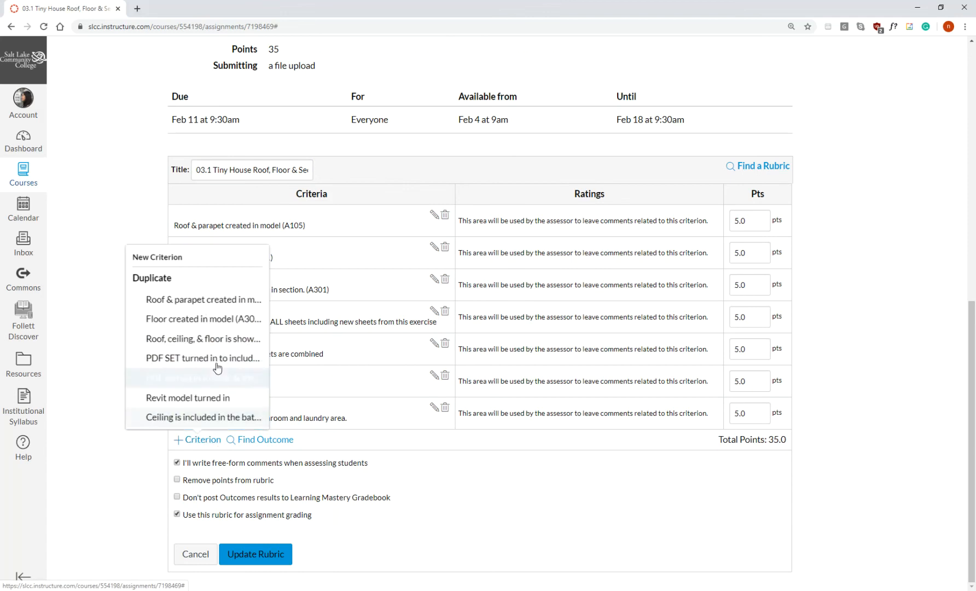
left_click(191, 257)
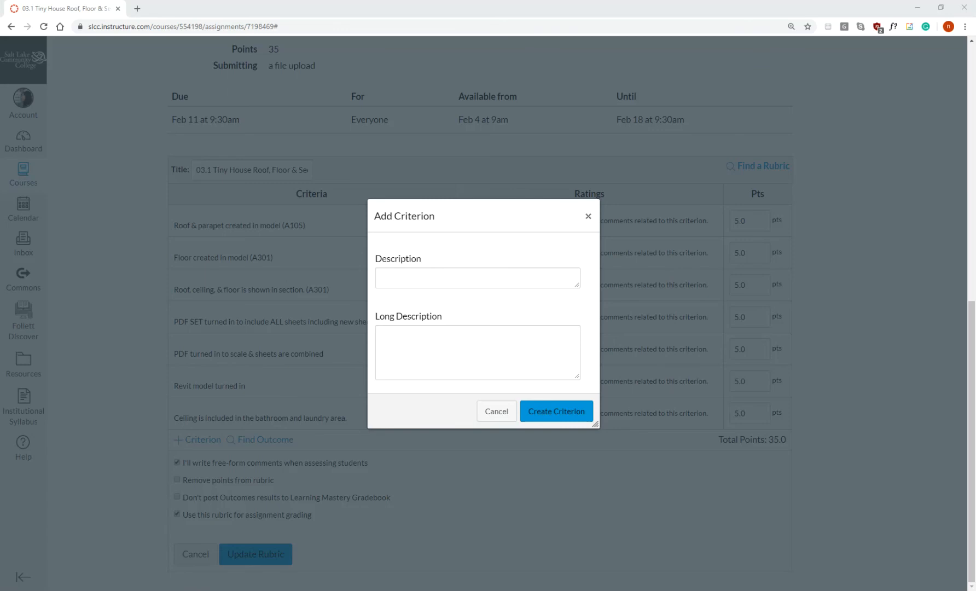
left_click(419, 279)
type("This criterion is linked to a Learning OutcomeI101: Annotation - window & door tags included")
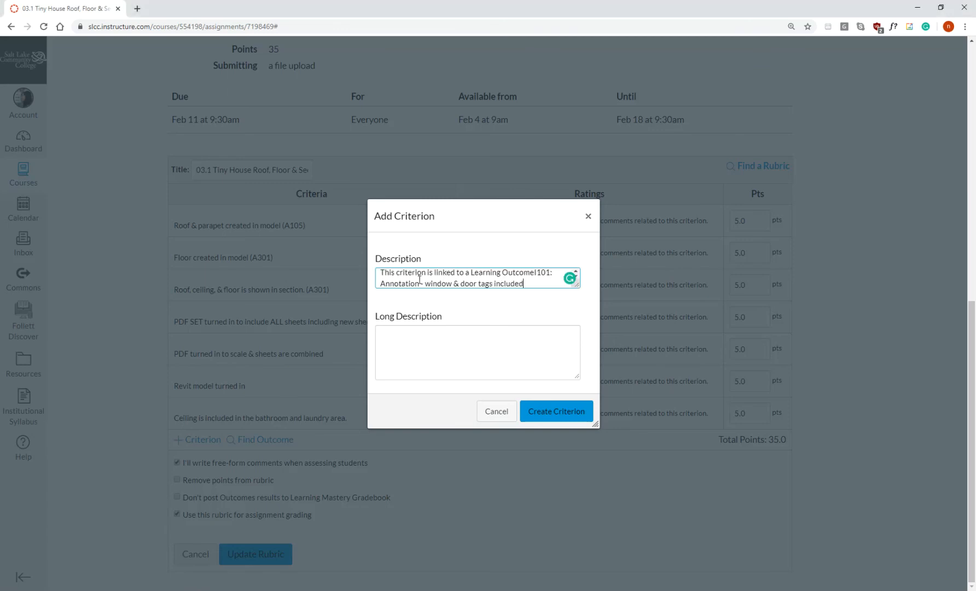
key("ctrl+z")
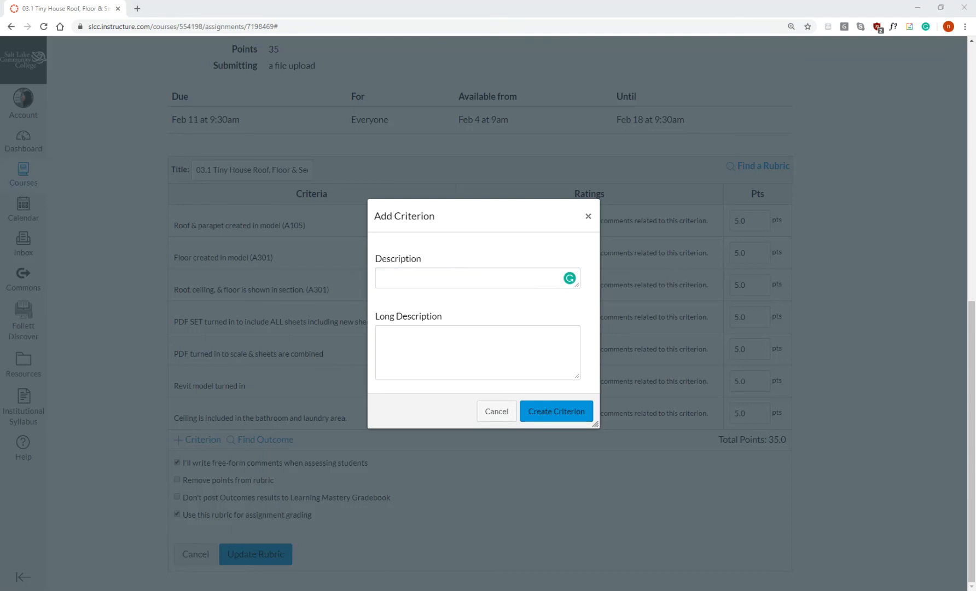
Paste the I101 annotation description into the criterion and reword it as "I101: Annotation - windows, doors and tags are included".
left_click(465, 279)
type("I101: Annotation - window & door tags included")
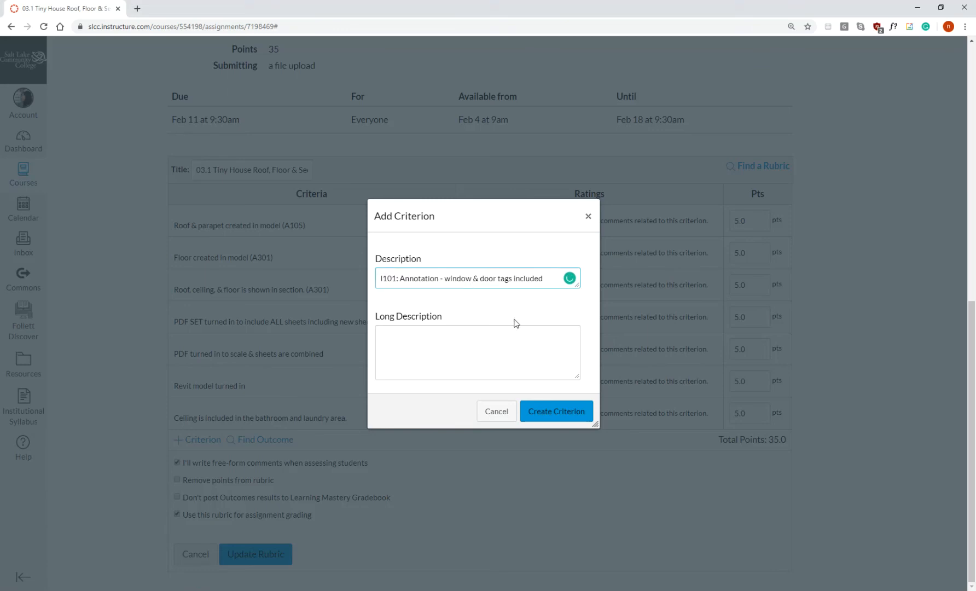
left_click(496, 278)
key("BackSpace")
key("BackSpace")
key("BackSpace")
type("s/")
type("s")
type(" and")
type("are")
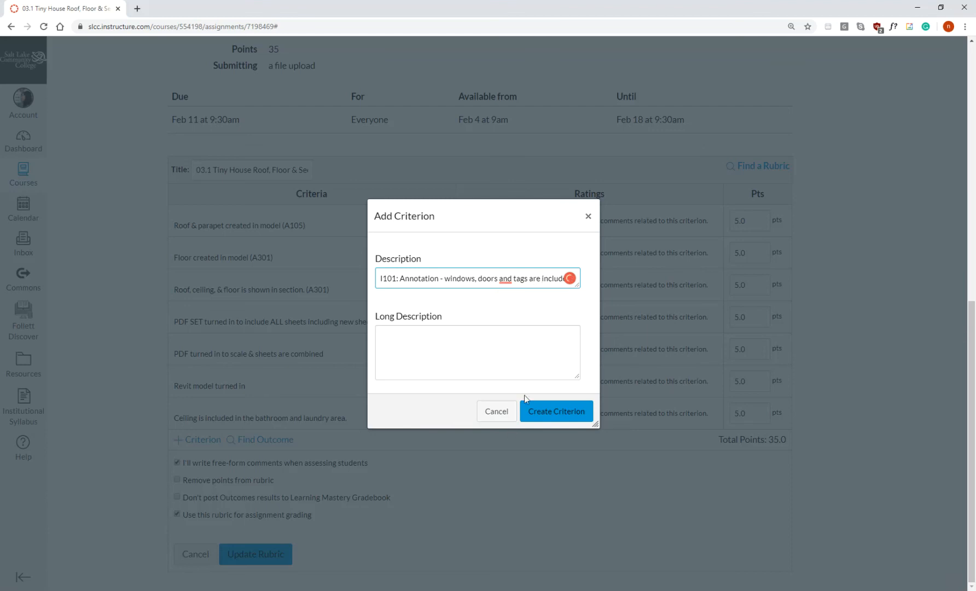
Enter "Tags are placed professionally." as the long description and create the criterion.
mouse_move(507, 277)
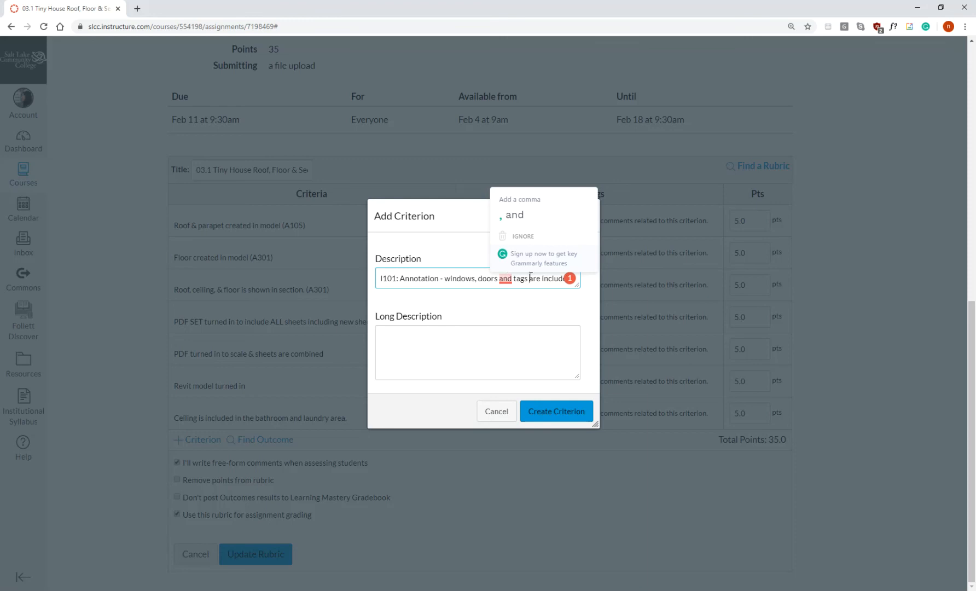
left_click(435, 345)
type("Tags are placed ")
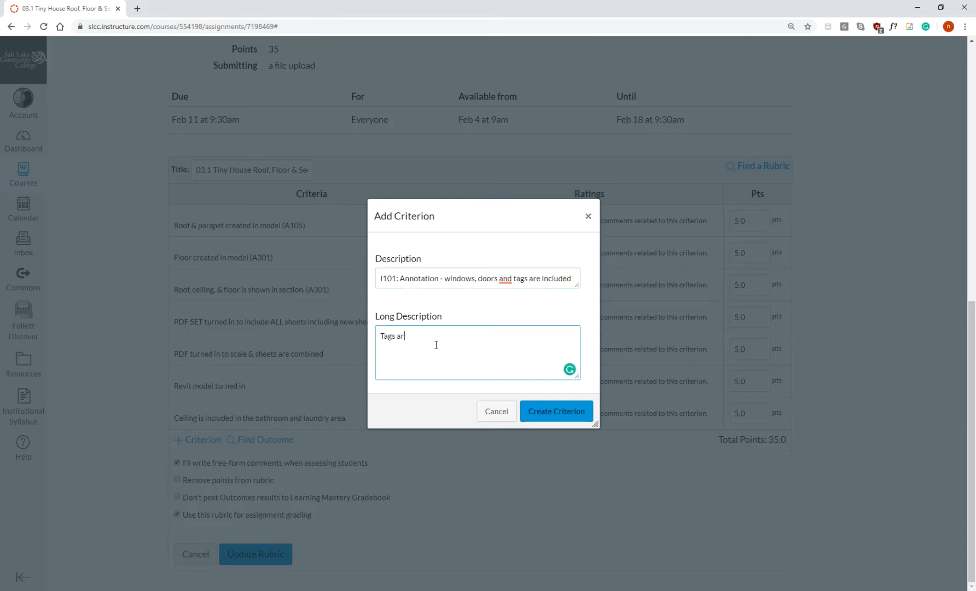
type("professionally.")
left_click(564, 411)
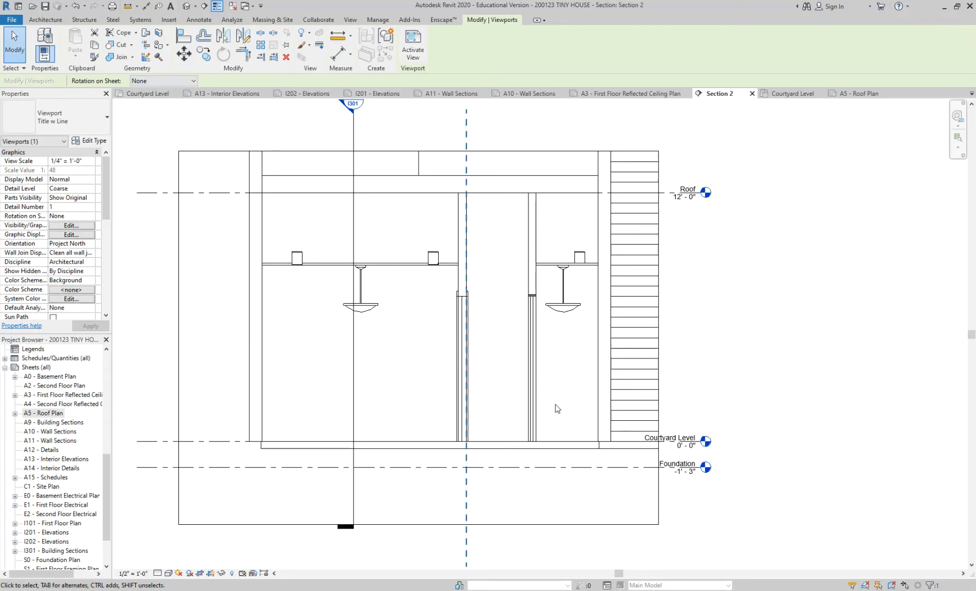
In the Courtyard Level floor plan, give door tag 2 a leader and move the tag clear of the door into the large neighbouring room.
left_click(154, 94)
scroll(443, 336, "up", 3)
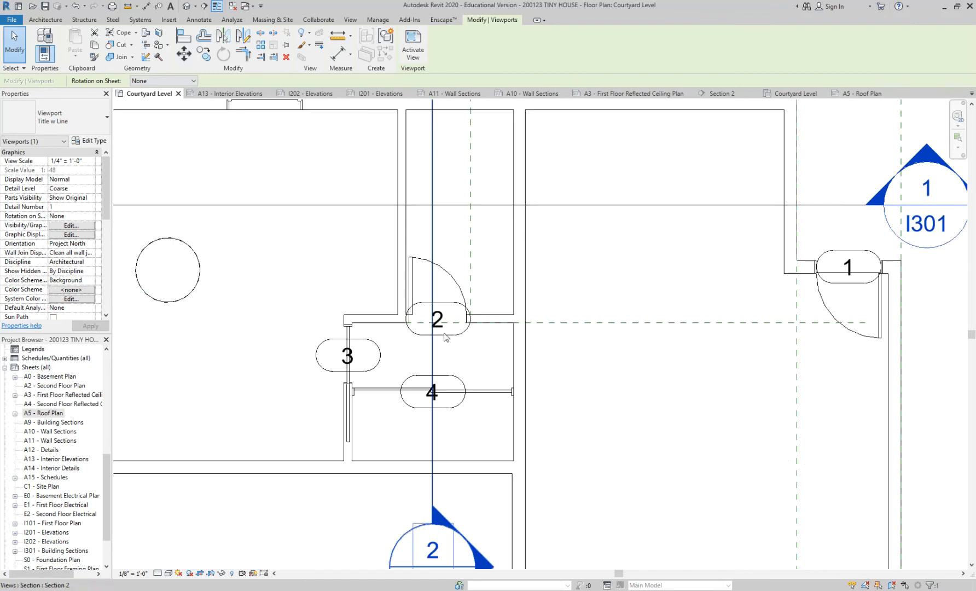
scroll(451, 334, "up", 2)
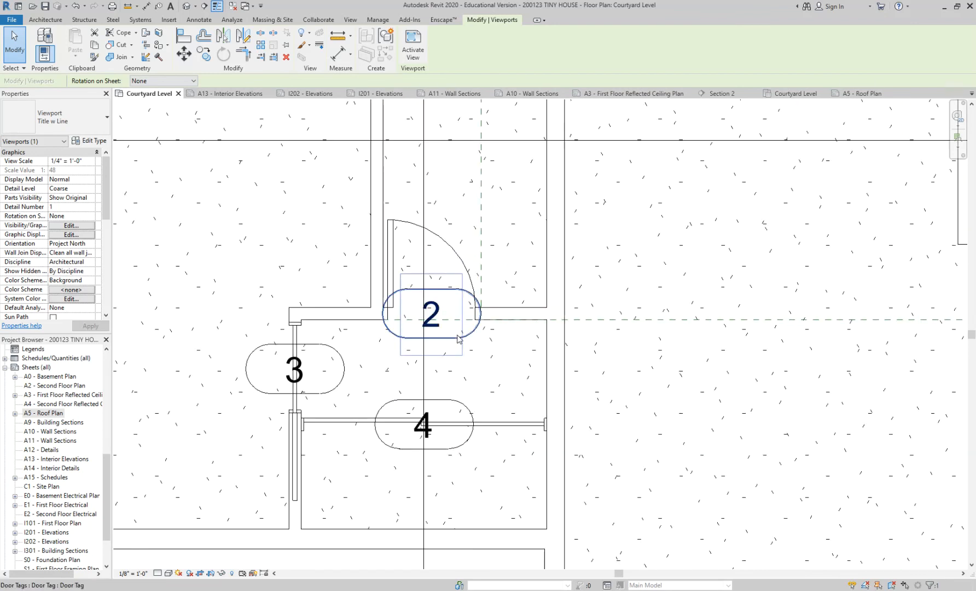
left_click(463, 337)
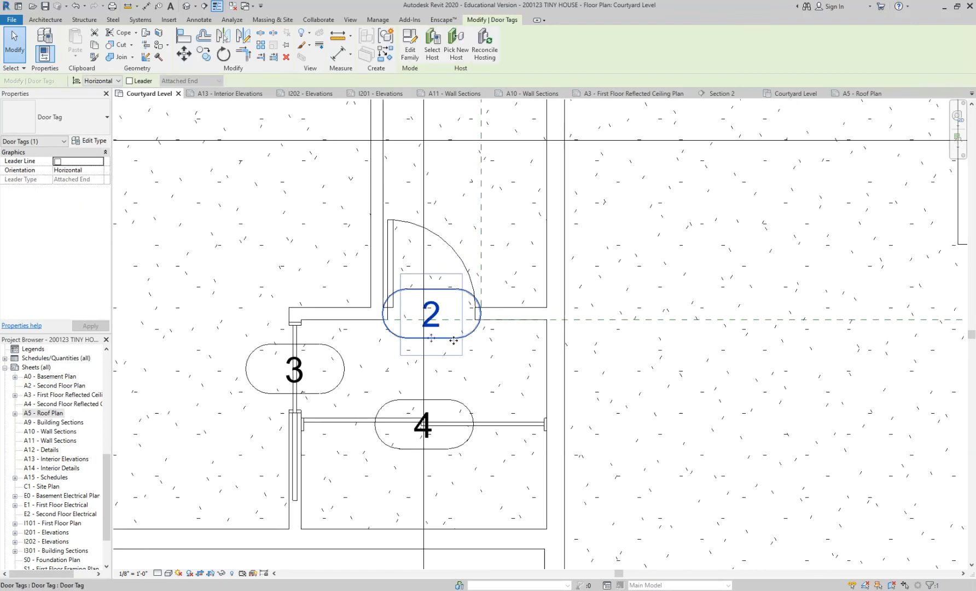
left_click_drag(431, 335, 428, 368)
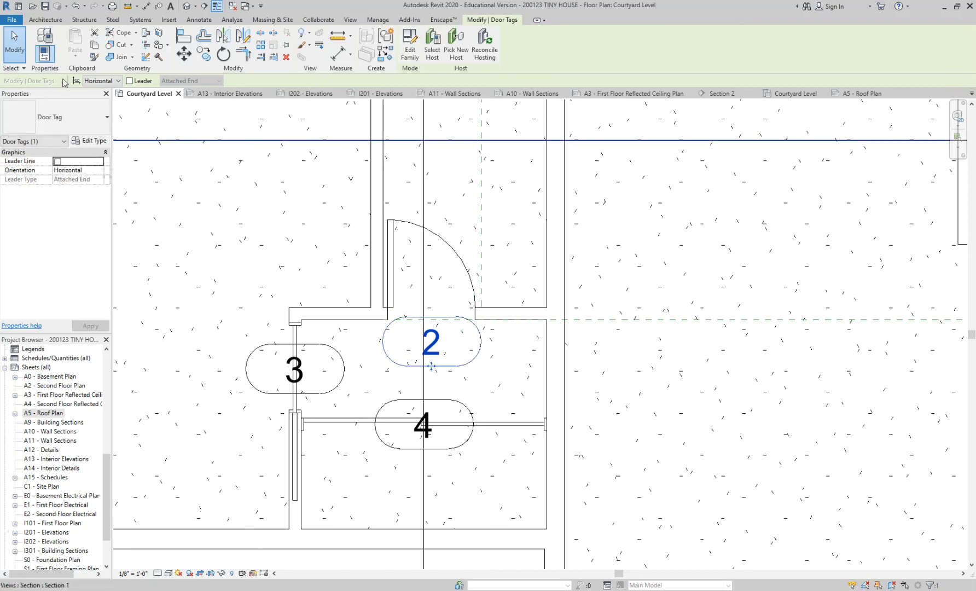
left_click(129, 81)
left_click_drag(431, 366, 646, 273)
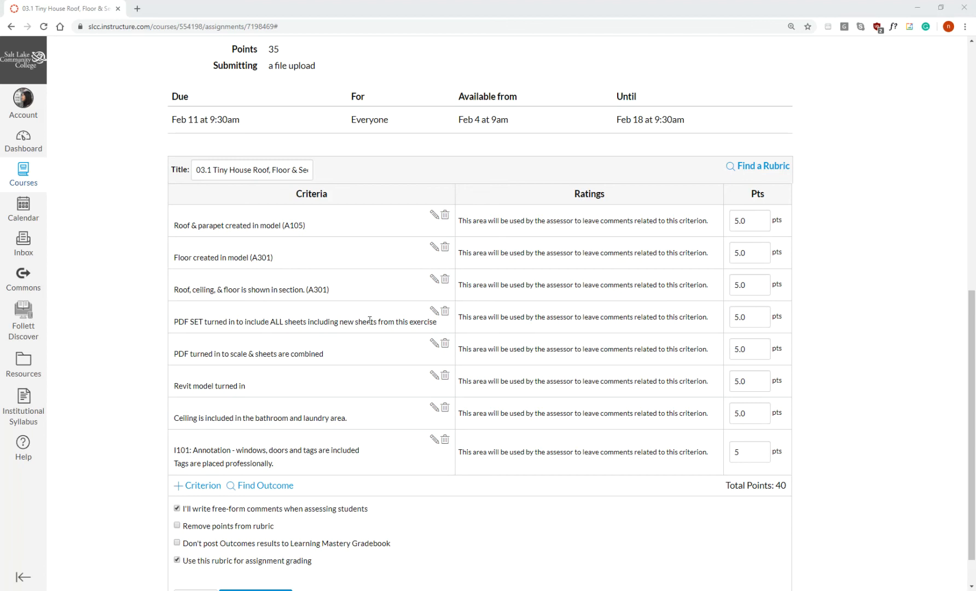
In the Canvas rubric, shorten the PDF set criterion to "PDF SET turned in to include ALL sheets including new sheets".
left_click(434, 310)
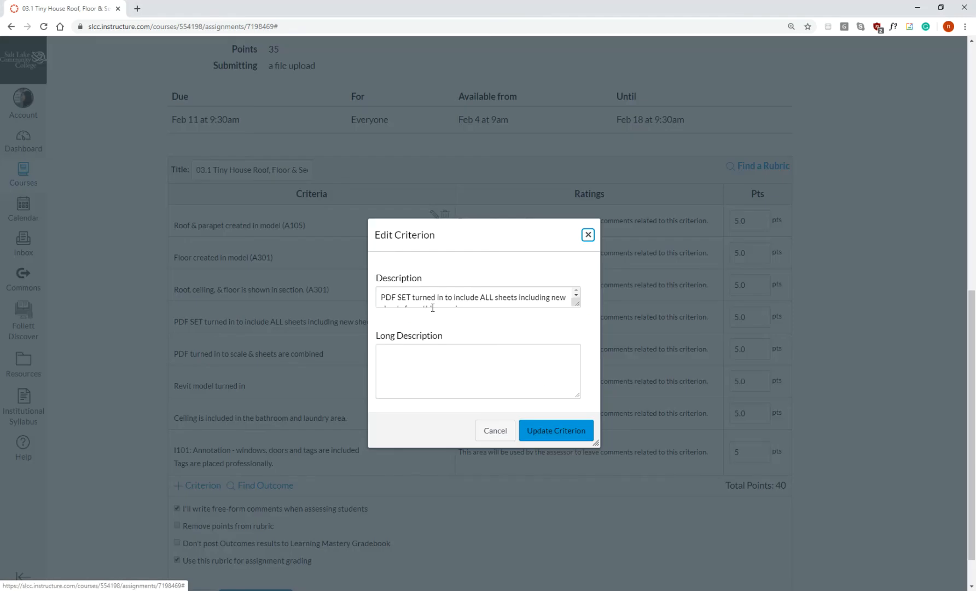
left_click(436, 301)
scroll(499, 300, "down", 1)
scroll(512, 294, "up", 1)
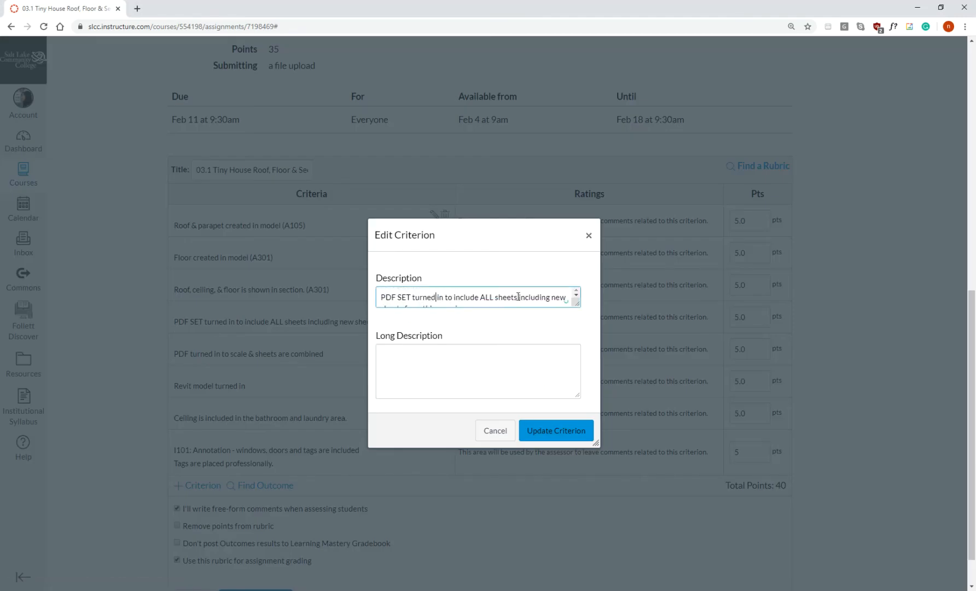
scroll(518, 295, "down", 1)
left_click_drag(478, 298, 404, 298)
key("BackSpace")
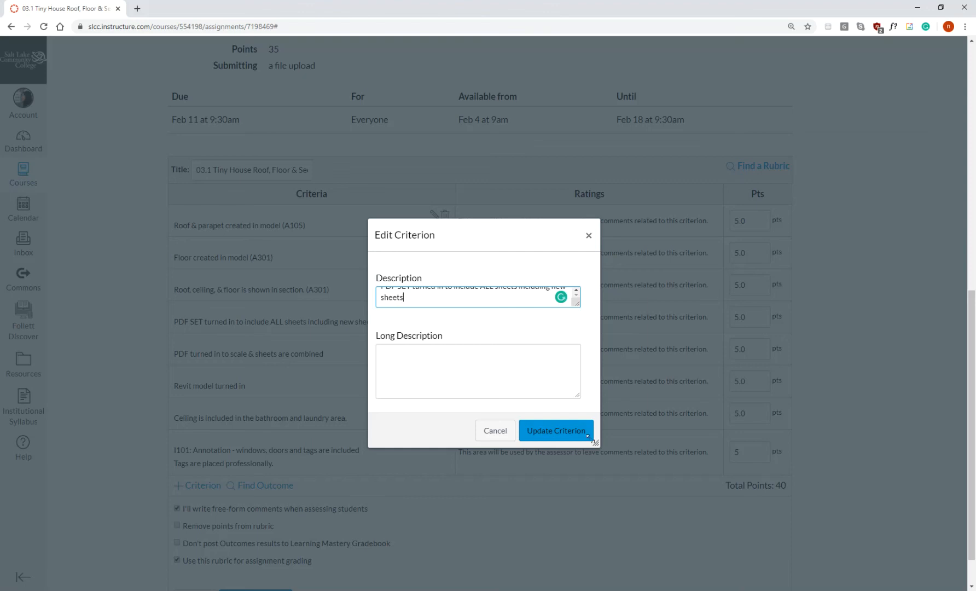
left_click(555, 430)
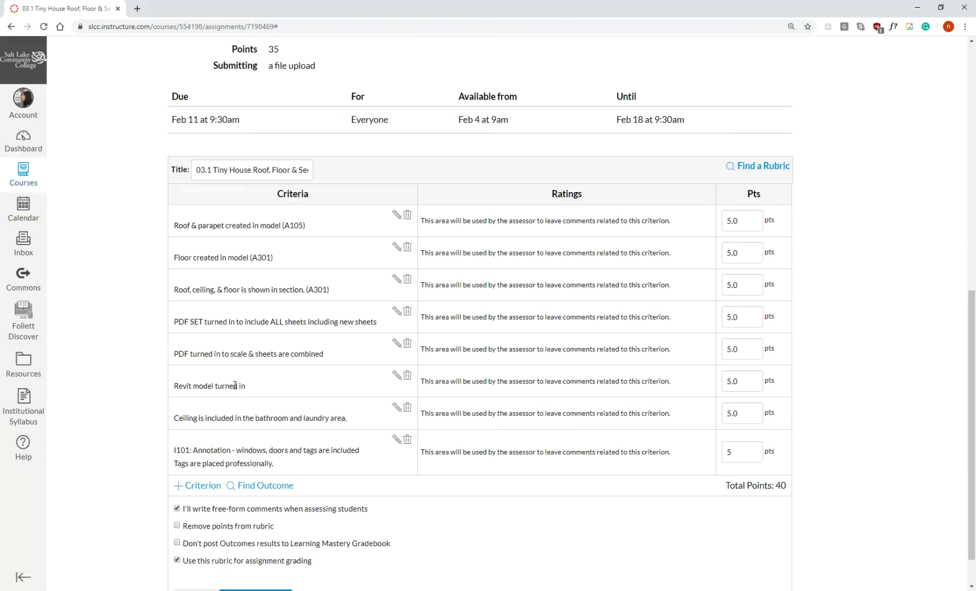
Extend the PDF scale criterion to read "PDF turned in to scale & sheets are combined and centered".
left_click(397, 343)
left_click(537, 297)
type("and centered")
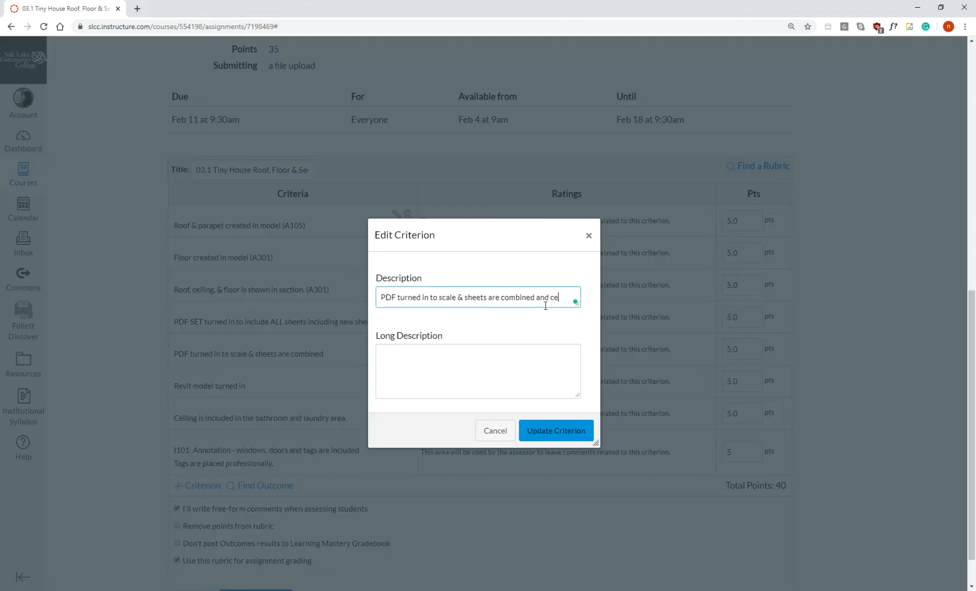
left_click(556, 432)
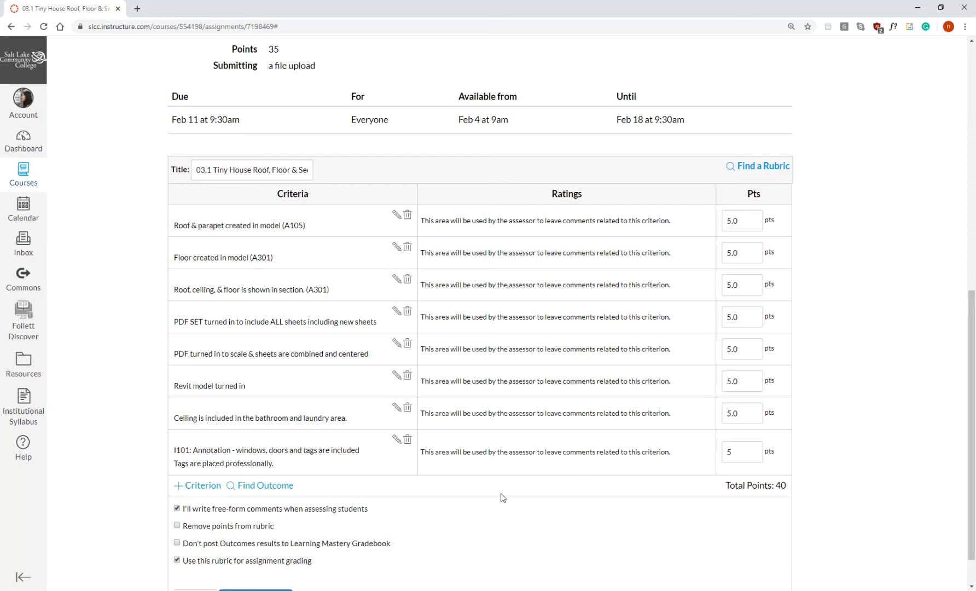
Update the rubric and change the assignment points to match its total.
scroll(341, 276, "down", 1)
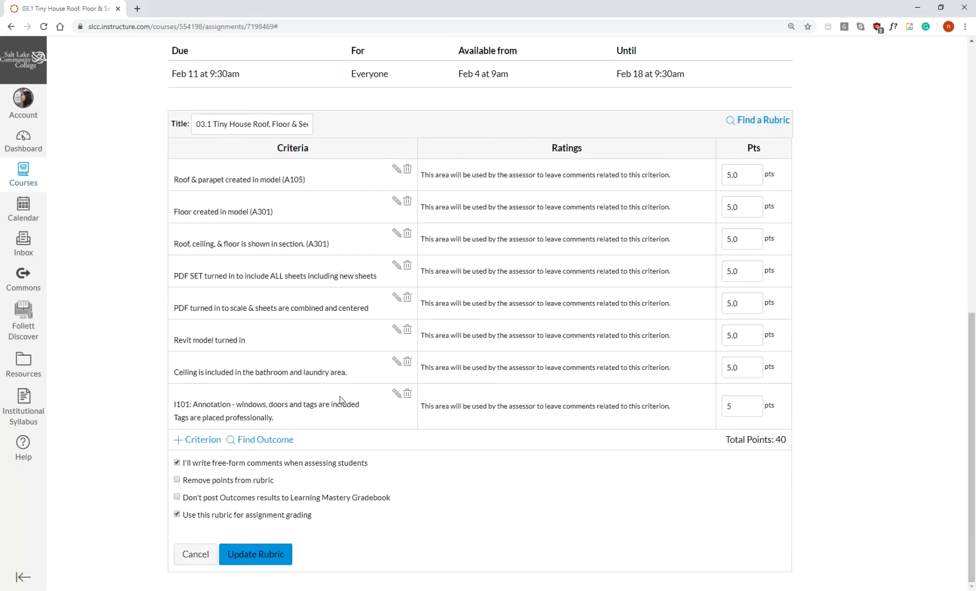
left_click(269, 554)
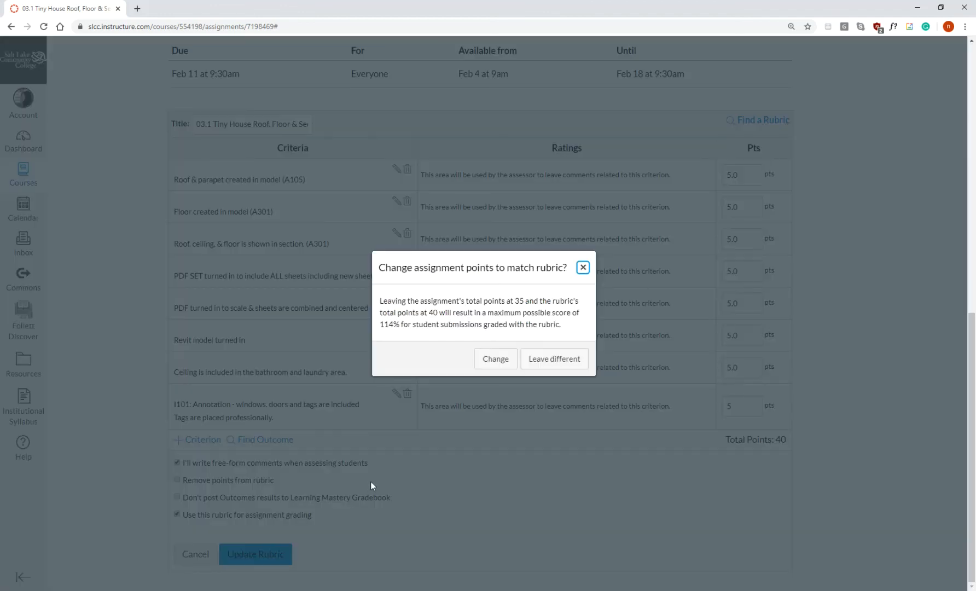
left_click(495, 360)
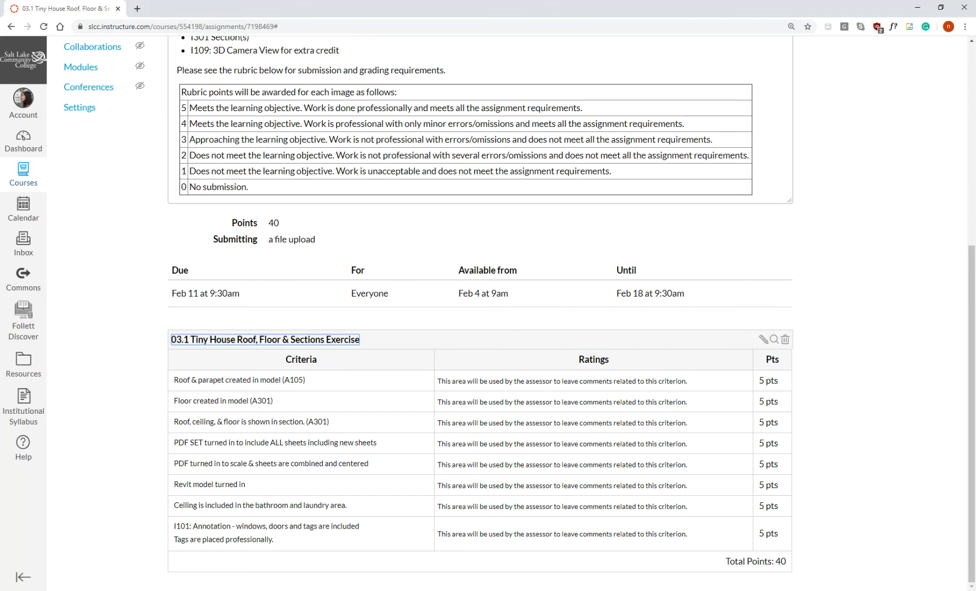
Edit the assignment description to remove the blank line in the bullet of I201: Exterior Elevations, and save the assignment.
scroll(247, 262, "up", 4)
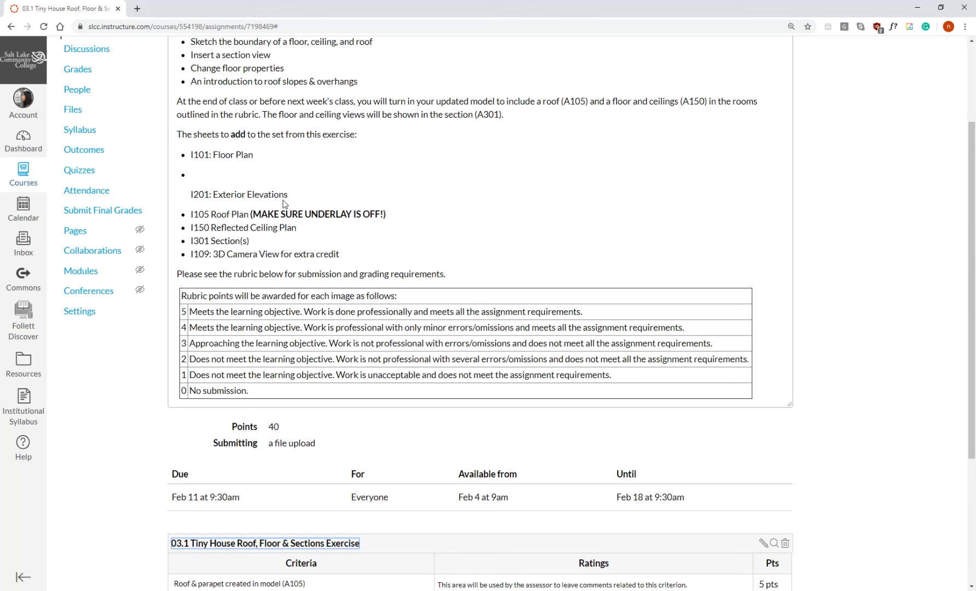
scroll(284, 204, "up", 3)
left_click(746, 102)
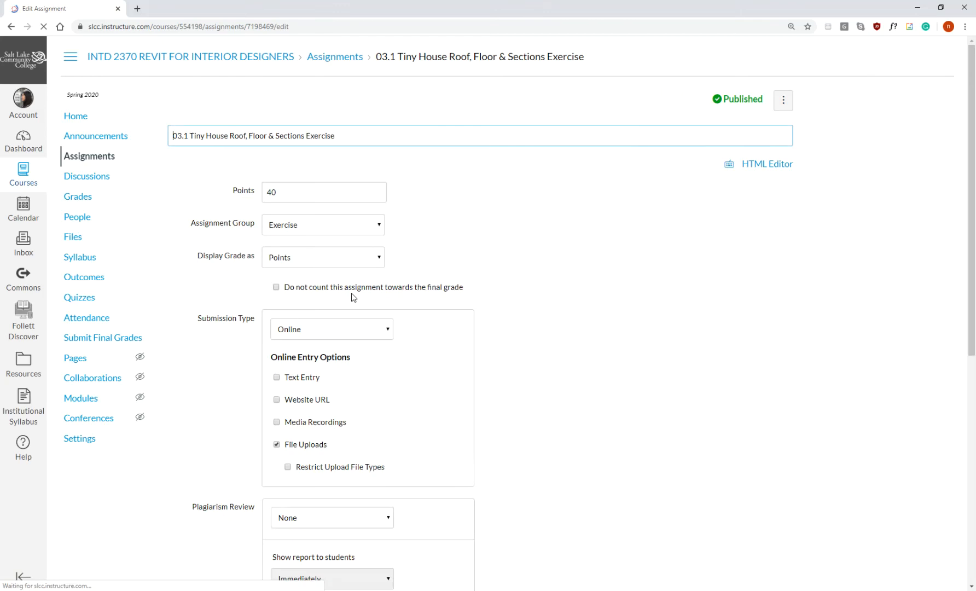
left_click(204, 270)
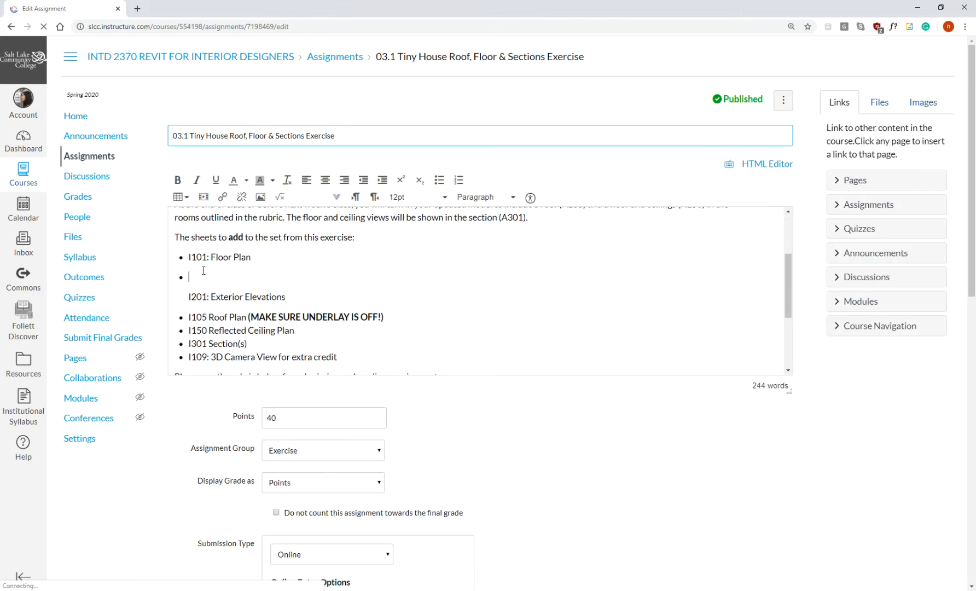
key("Delete")
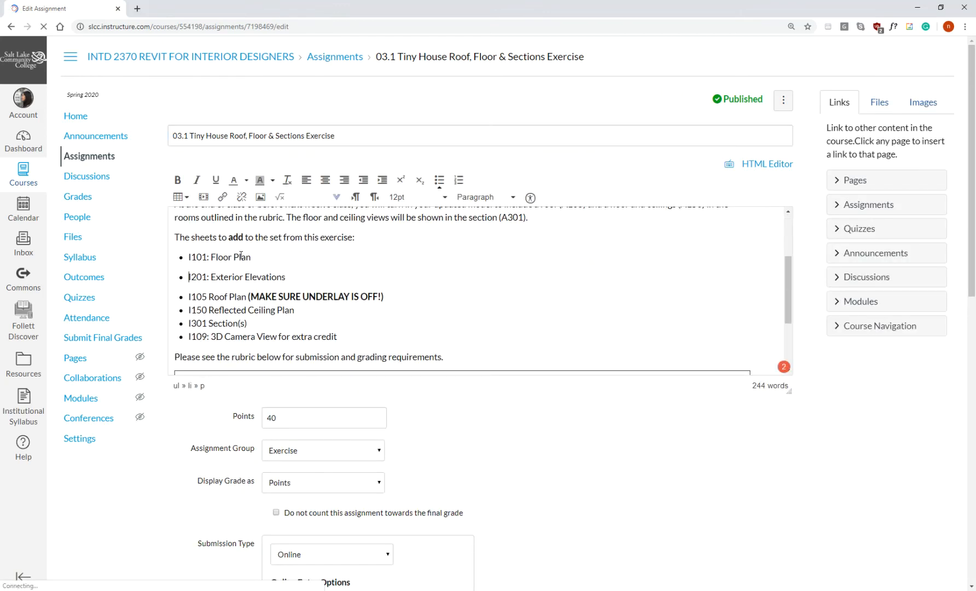
scroll(232, 249, "down", 1)
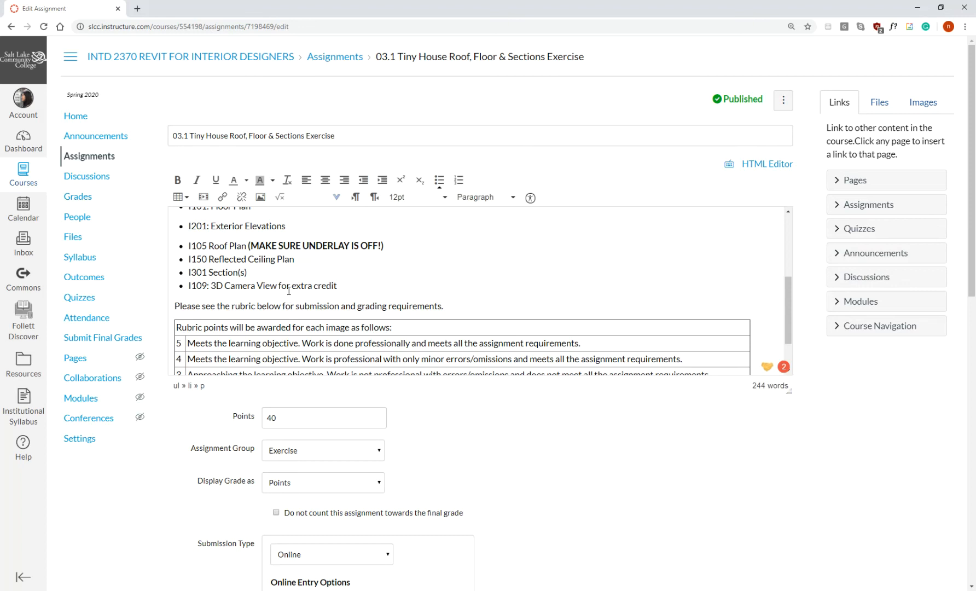
scroll(531, 525, "down", 9)
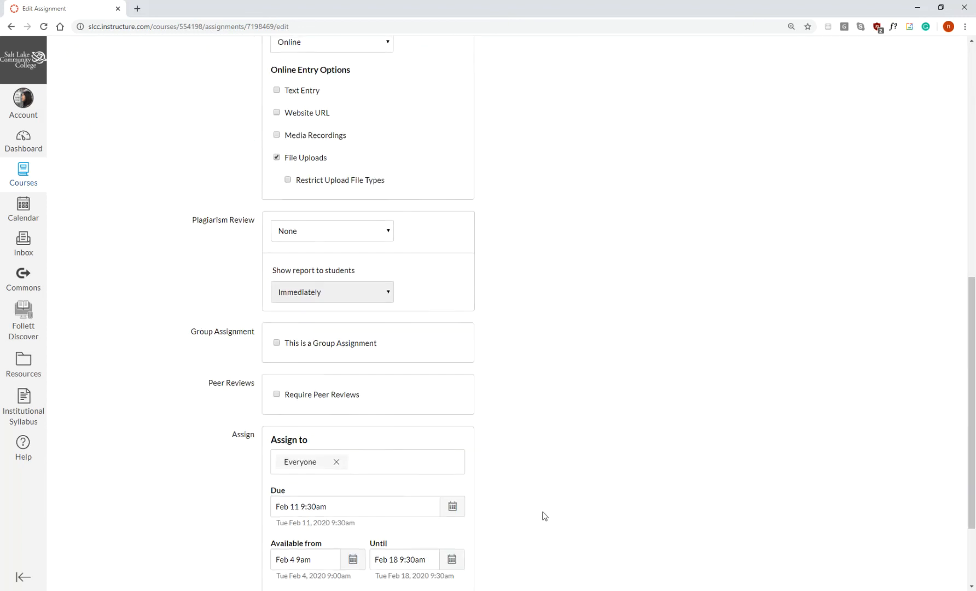
scroll(545, 515, "down", 2)
left_click(779, 543)
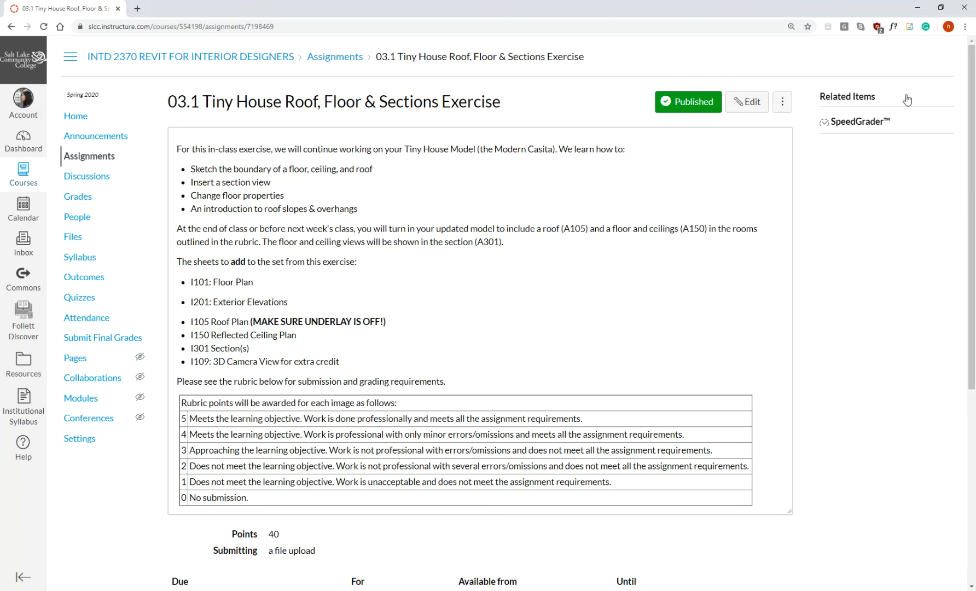
Switch back to Revit, open sheet I101 - First Floor Plan and clear the door tag selection.
left_click(917, 8)
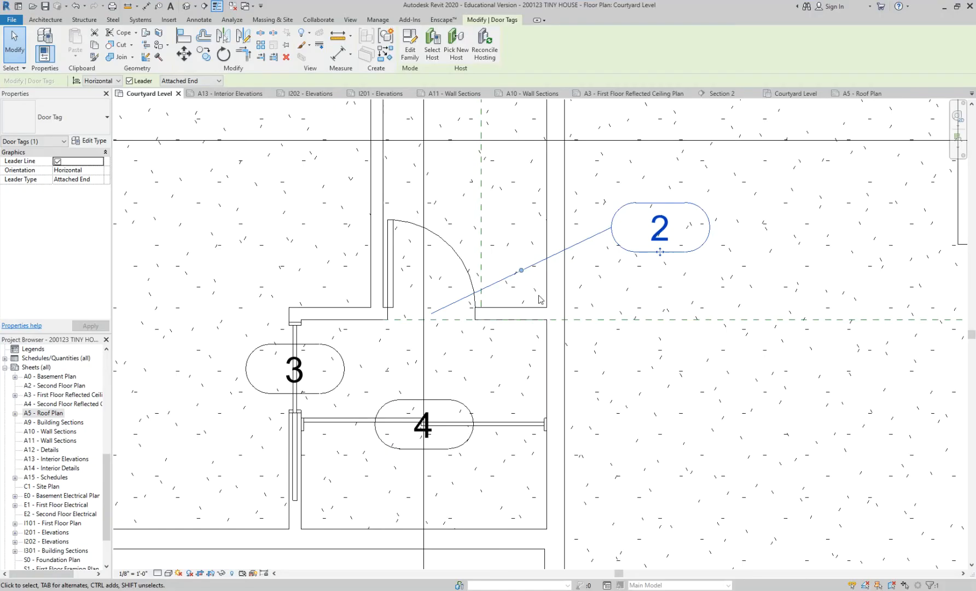
scroll(538, 299, "down", 4)
middle_click_drag(388, 449, 340, 427)
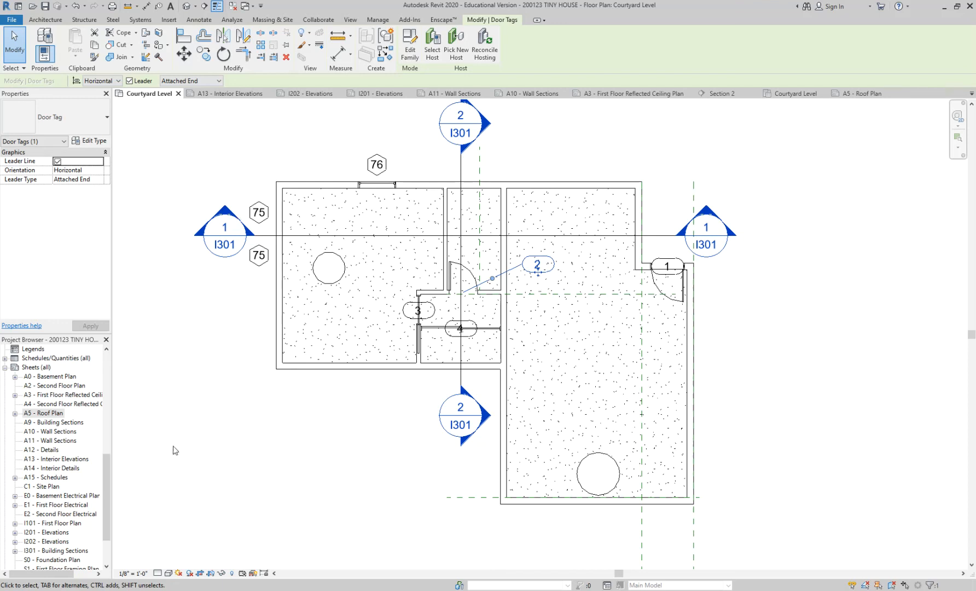
left_click_drag(105, 477, 98, 512)
scroll(65, 426, "up", 2)
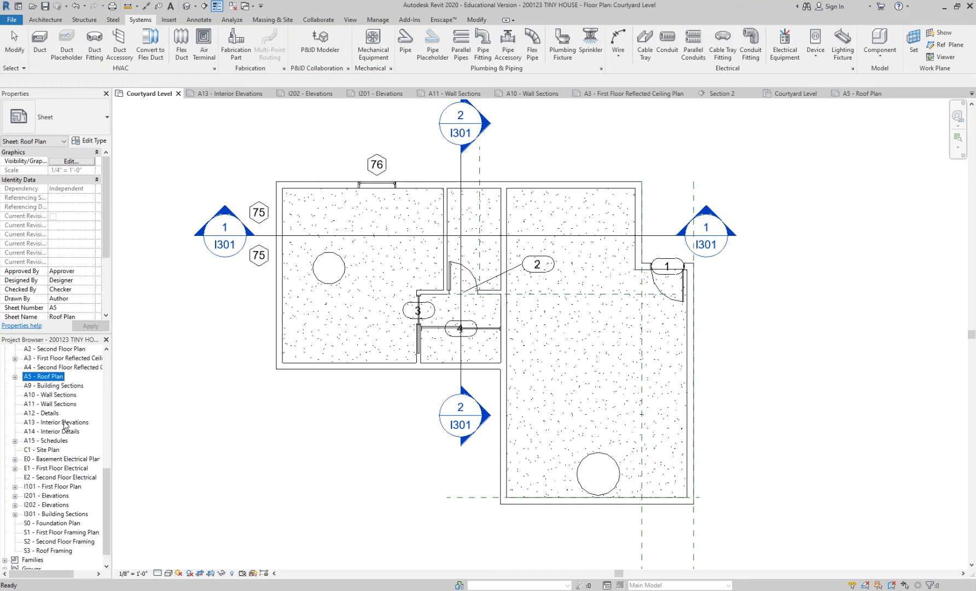
double_click(77, 505)
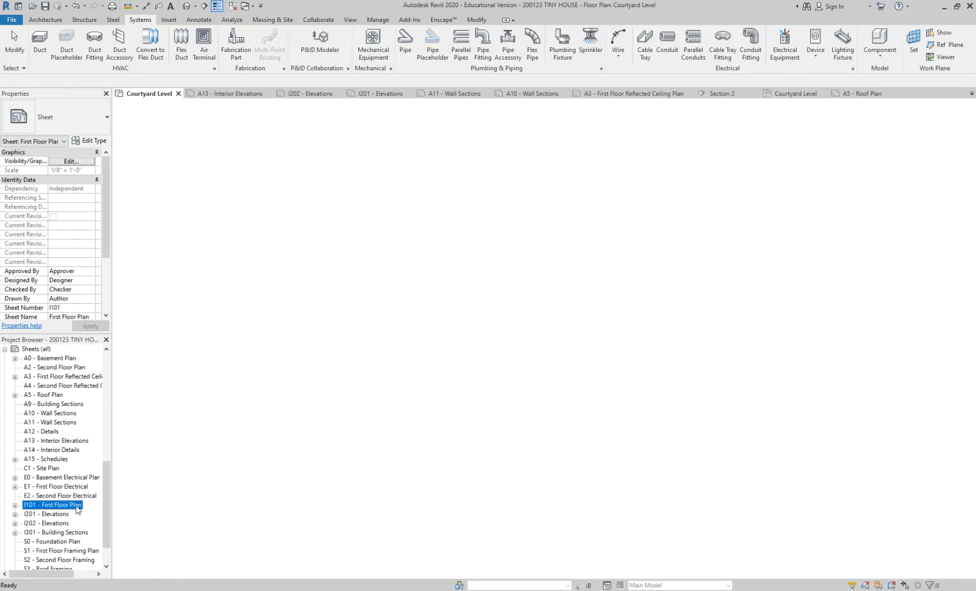
left_click(191, 209)
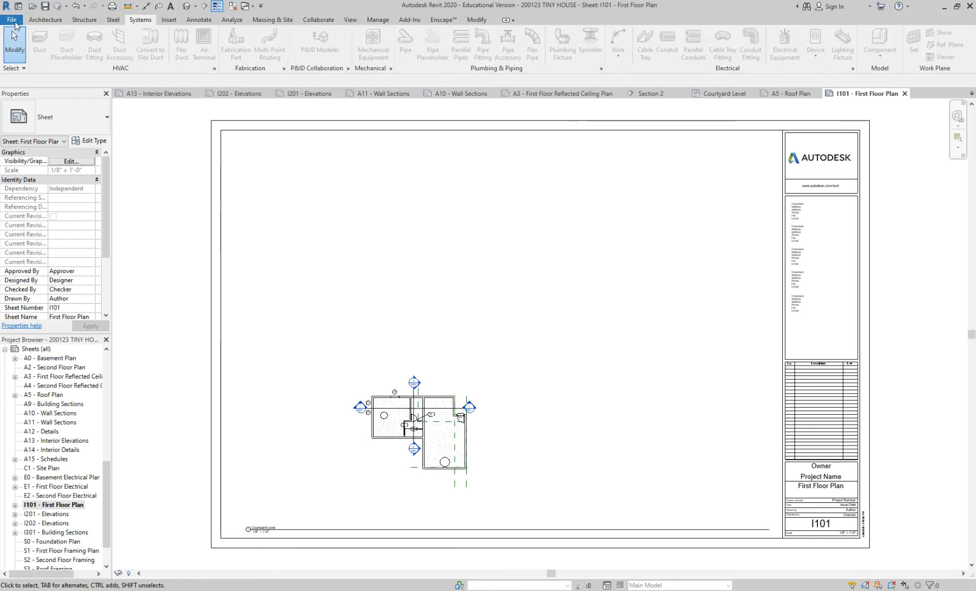
Start printing the sheet and choose CutePDF Writer as the printer.
left_click(14, 22)
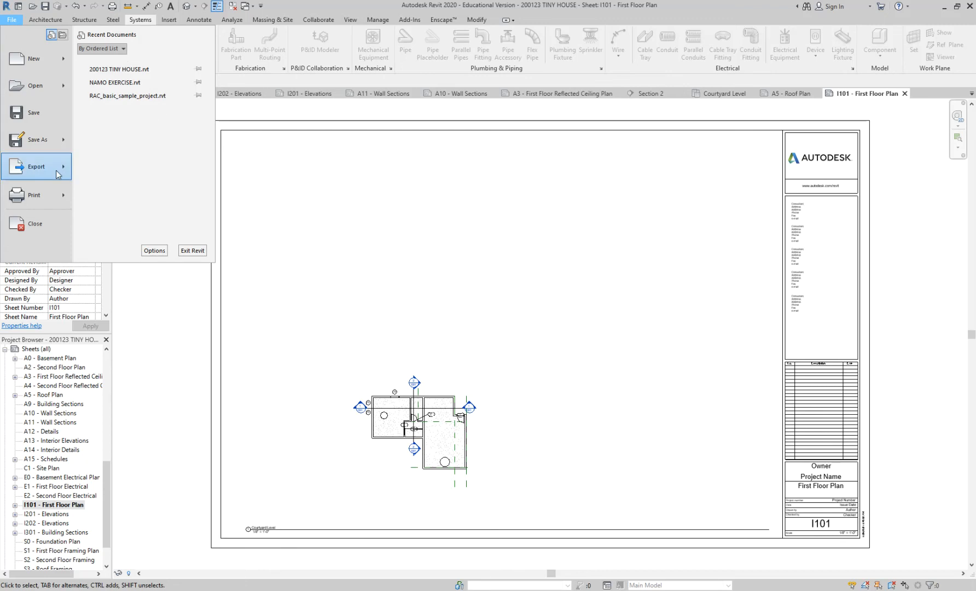
mouse_move(62, 197)
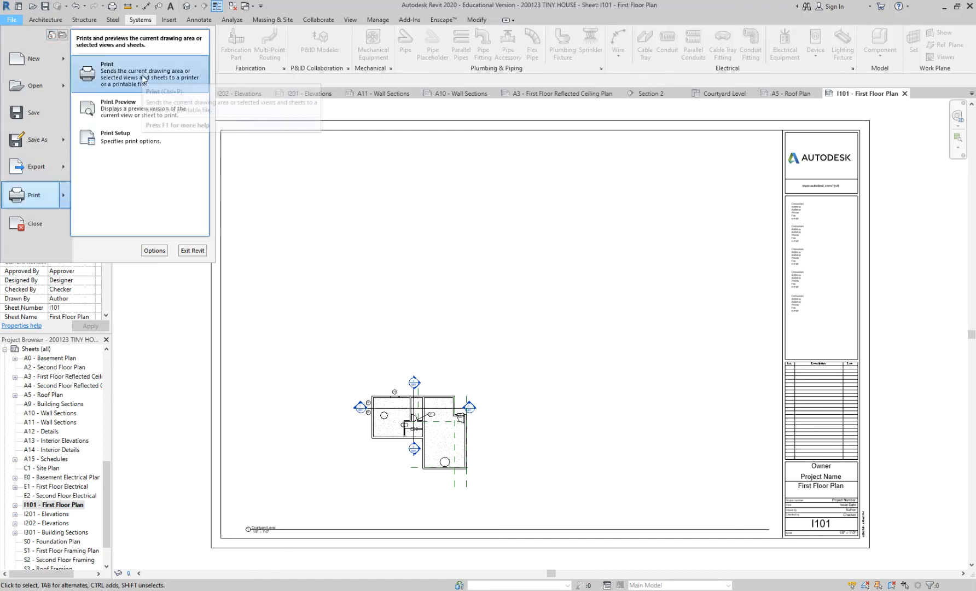
left_click(143, 80)
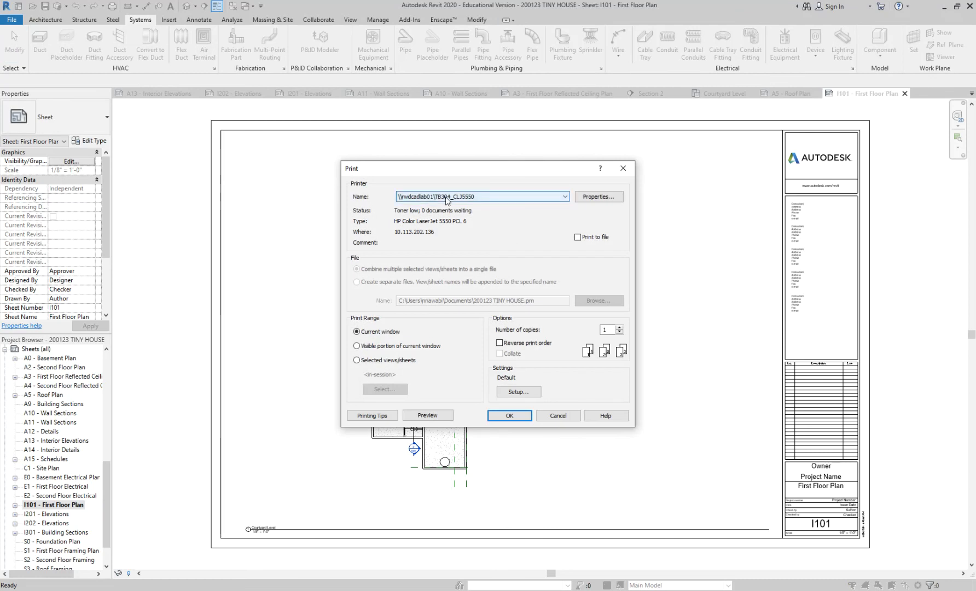
left_click(499, 198)
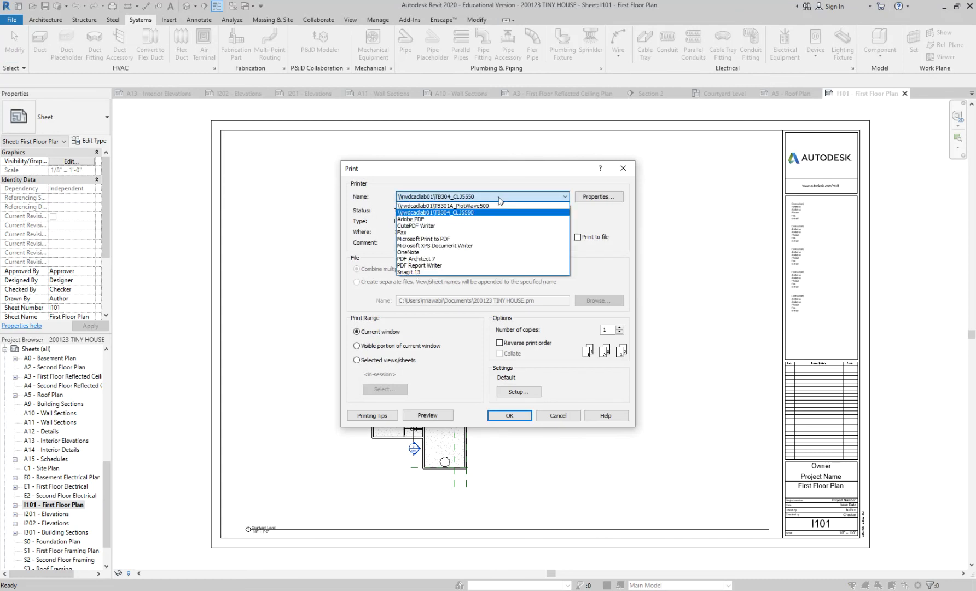
left_click(500, 225)
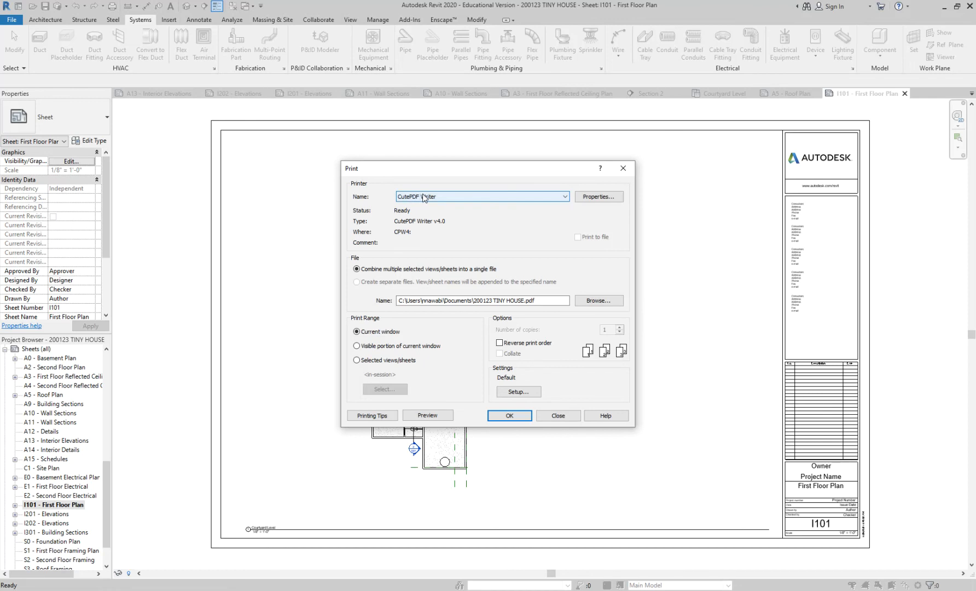
Configure the print setup with ARCH D paper, landscape orientation, 100% zoom and centered paper placement.
left_click(518, 392)
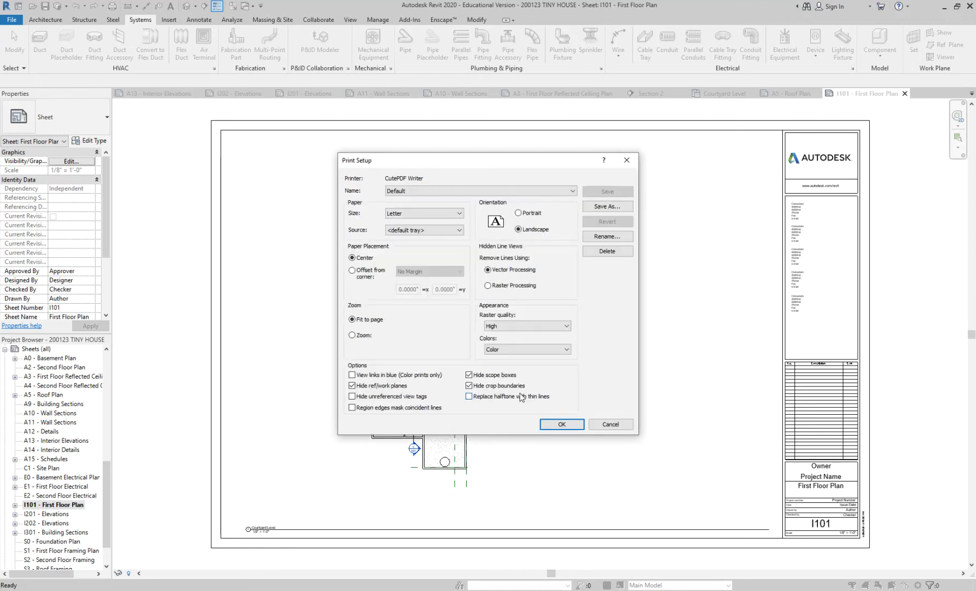
left_click(416, 218)
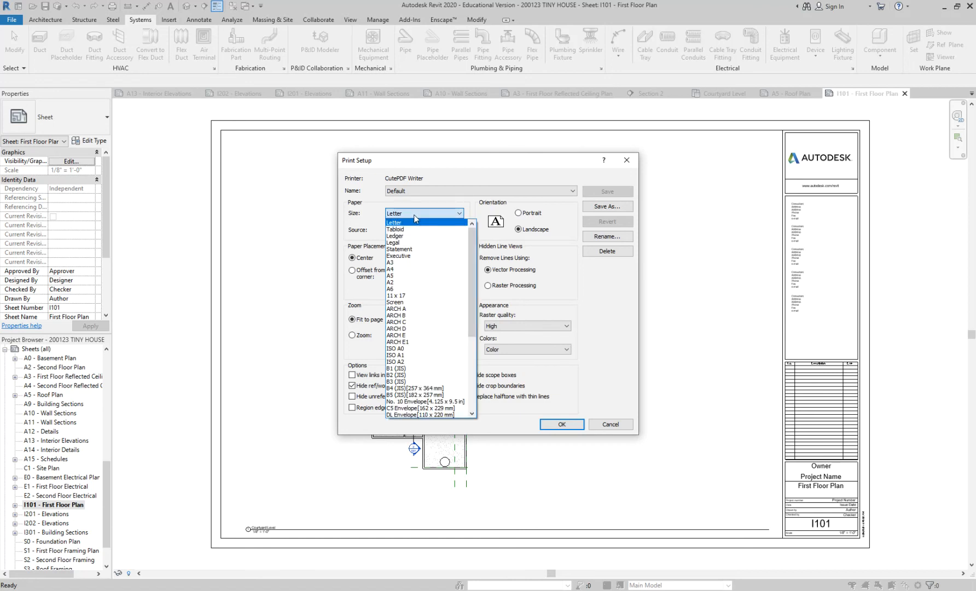
left_click(423, 329)
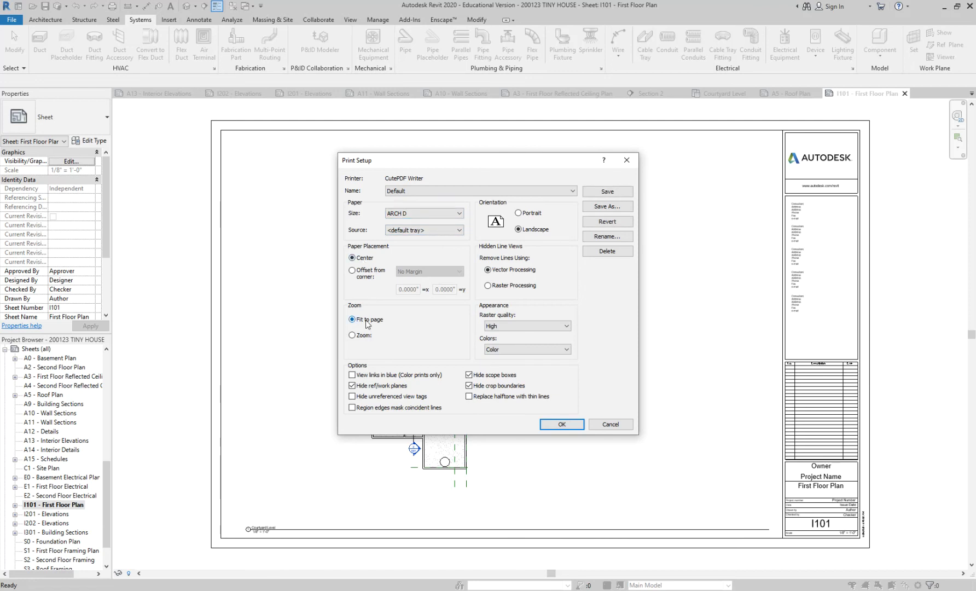
left_click(352, 335)
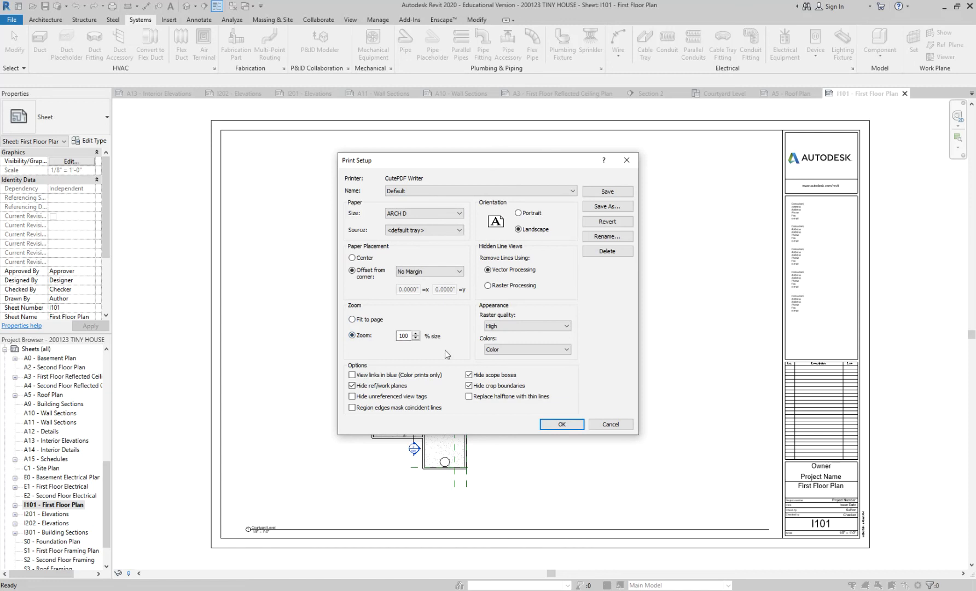
left_click(371, 259)
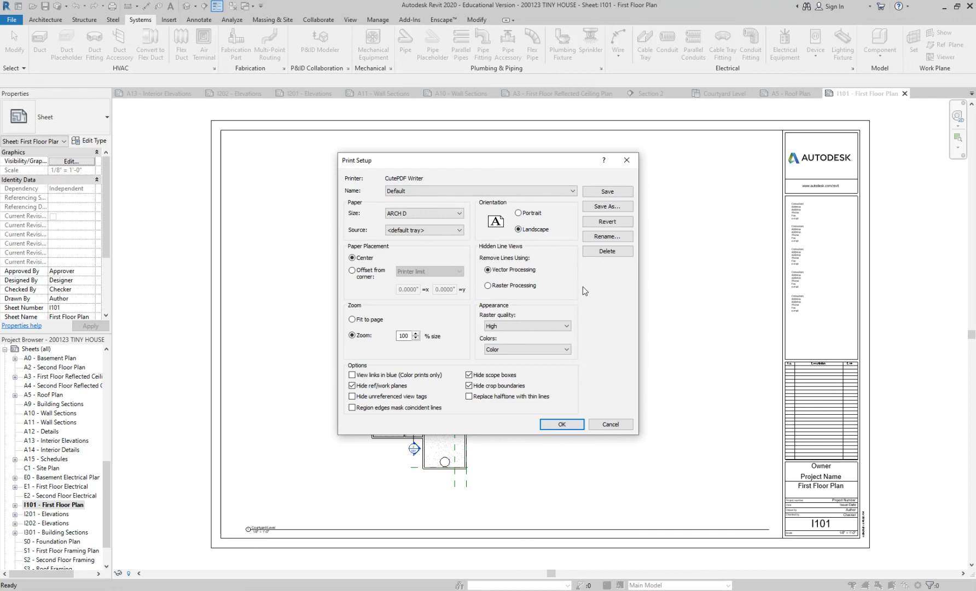
left_click(560, 425)
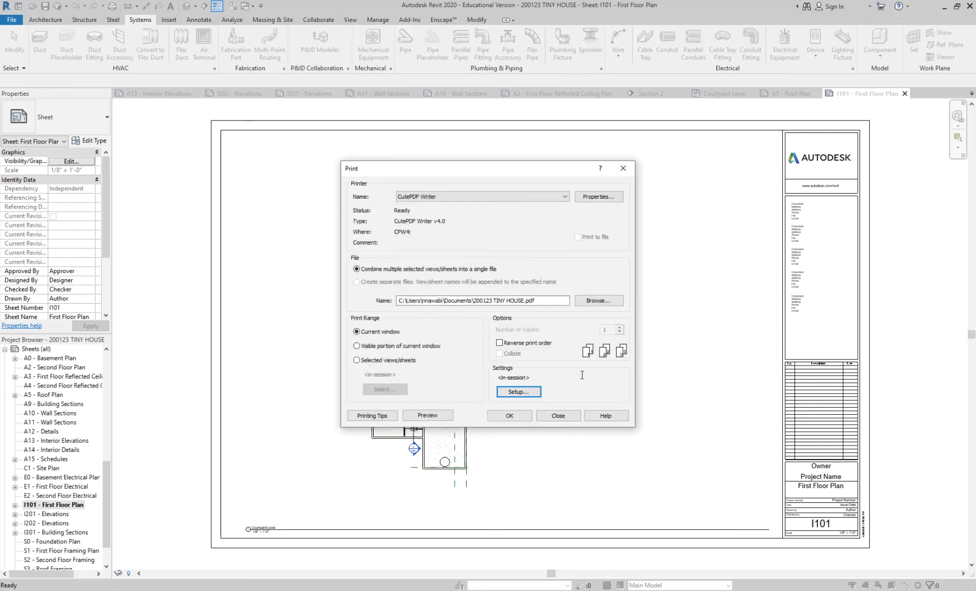
Set the print range to selected views/sheets and include sheet A3 - First Floor Reflected Ceiling Plan.
left_click(357, 360)
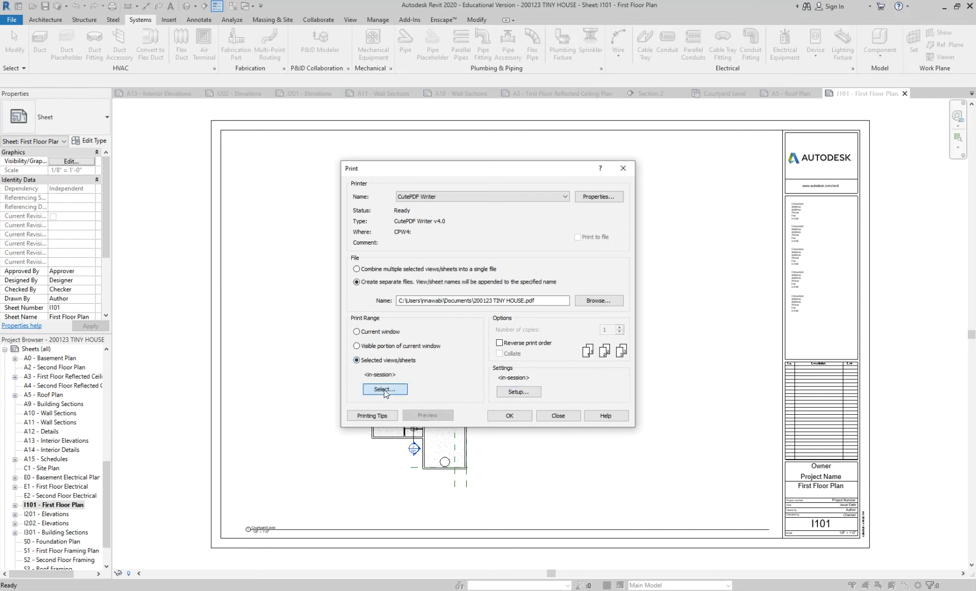
left_click(385, 390)
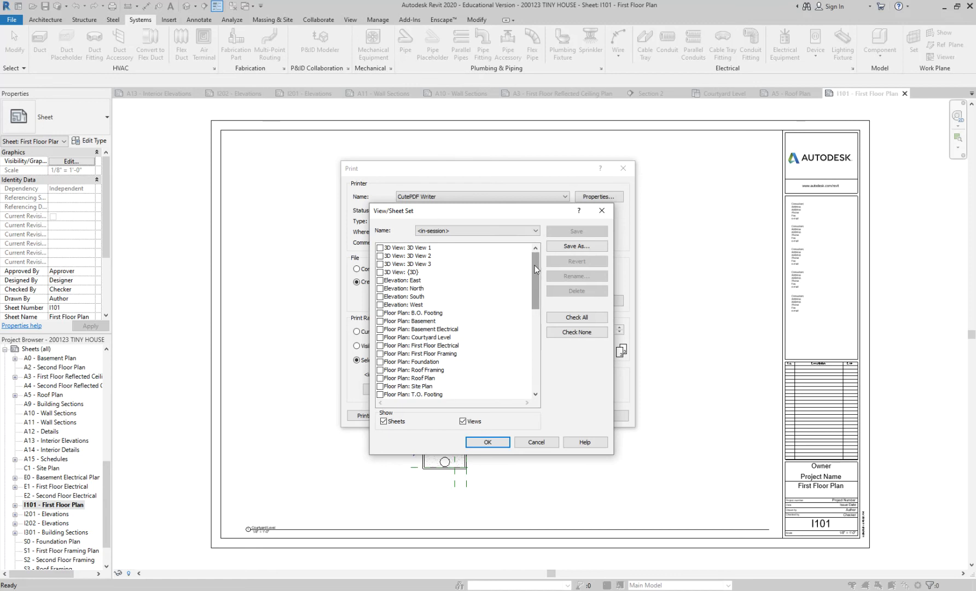
scroll(407, 397, "down", 12)
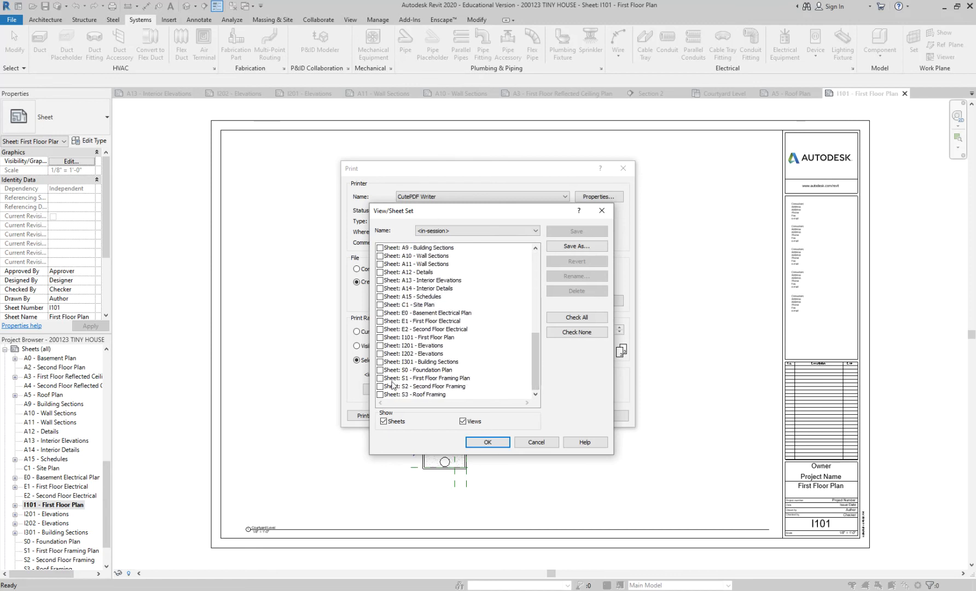
scroll(403, 350, "up", 5)
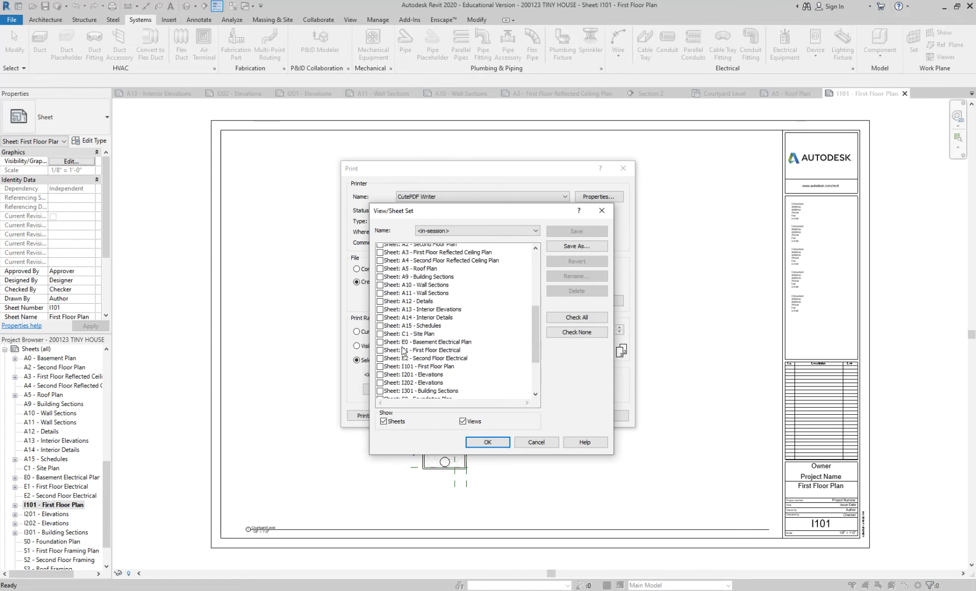
scroll(403, 350, "down", 2)
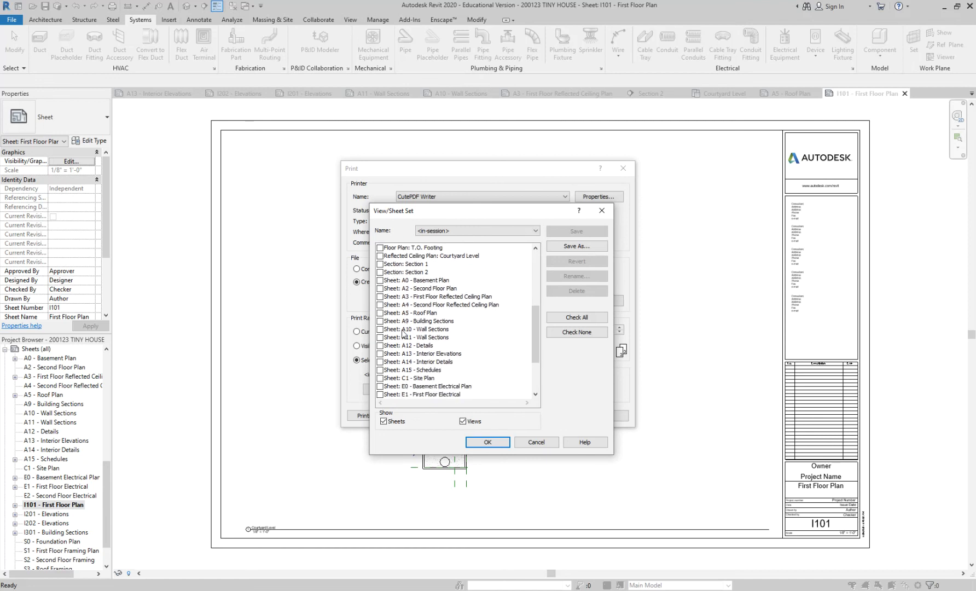
left_click(380, 297)
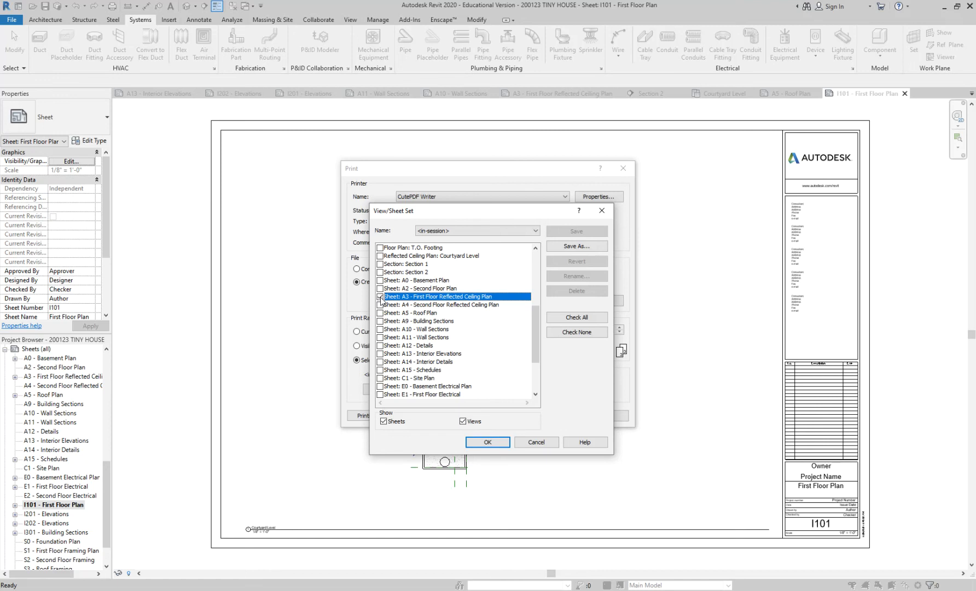
Add sheets I101, I201, I202, I301 and C1 - Site Plan to the print selection.
scroll(382, 300, "down", 1)
left_click(380, 297)
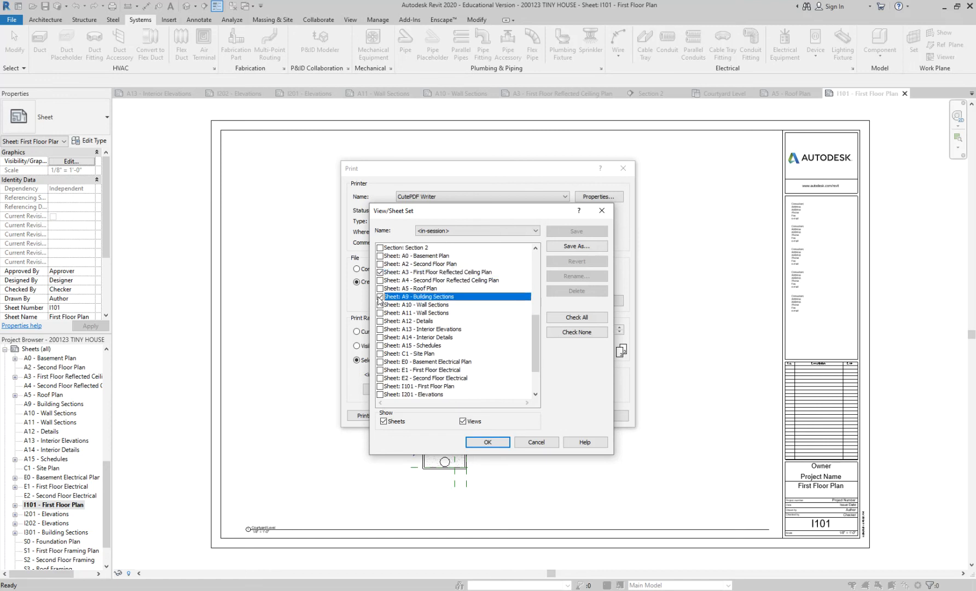
scroll(381, 301, "down", 2)
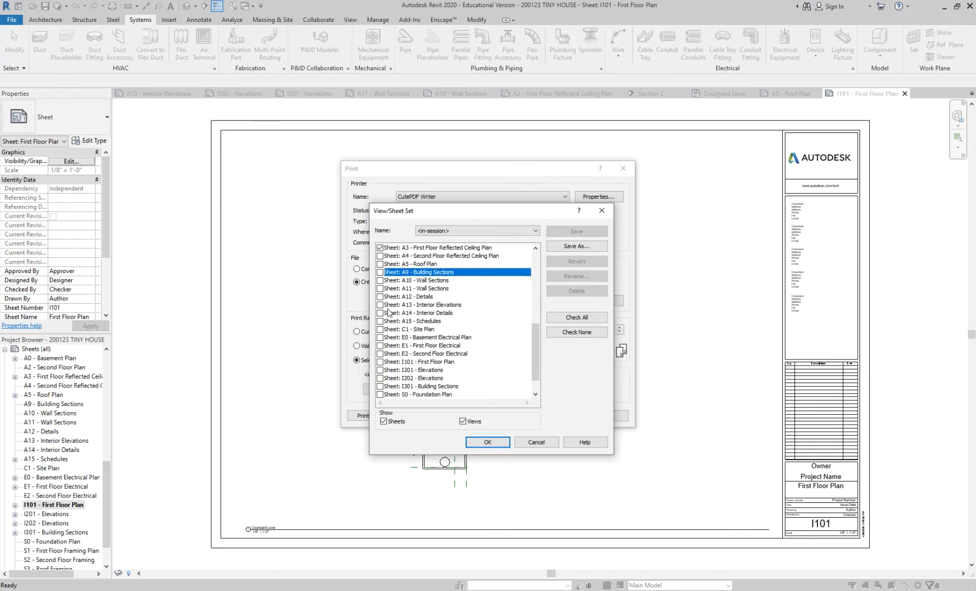
left_click(380, 346)
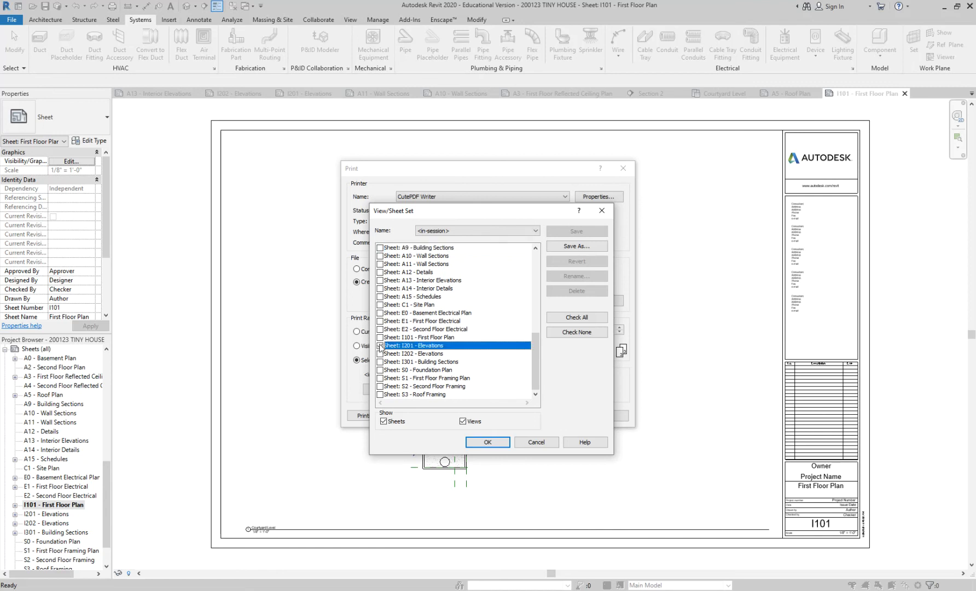
left_click(380, 338)
left_click(379, 353)
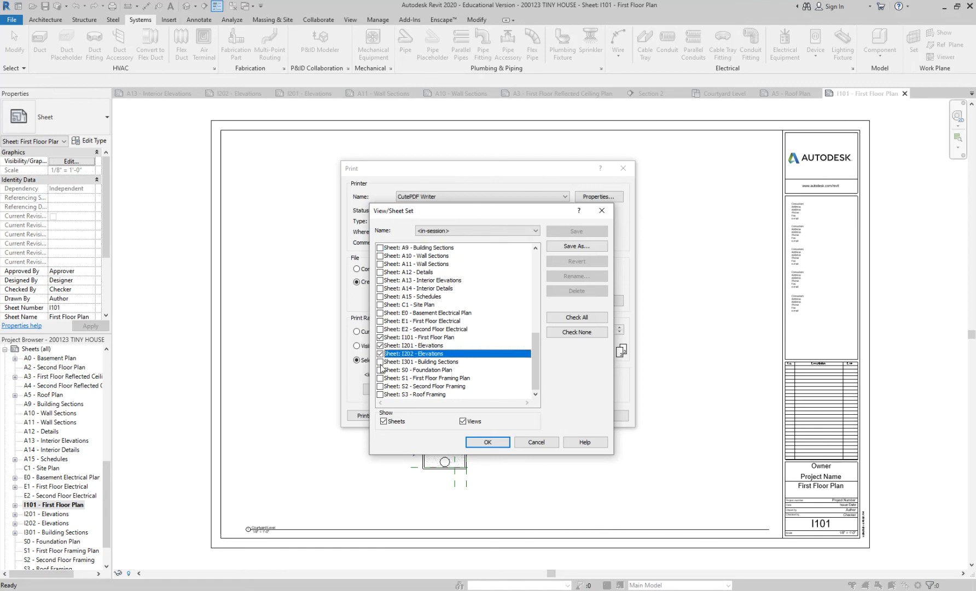
left_click(380, 362)
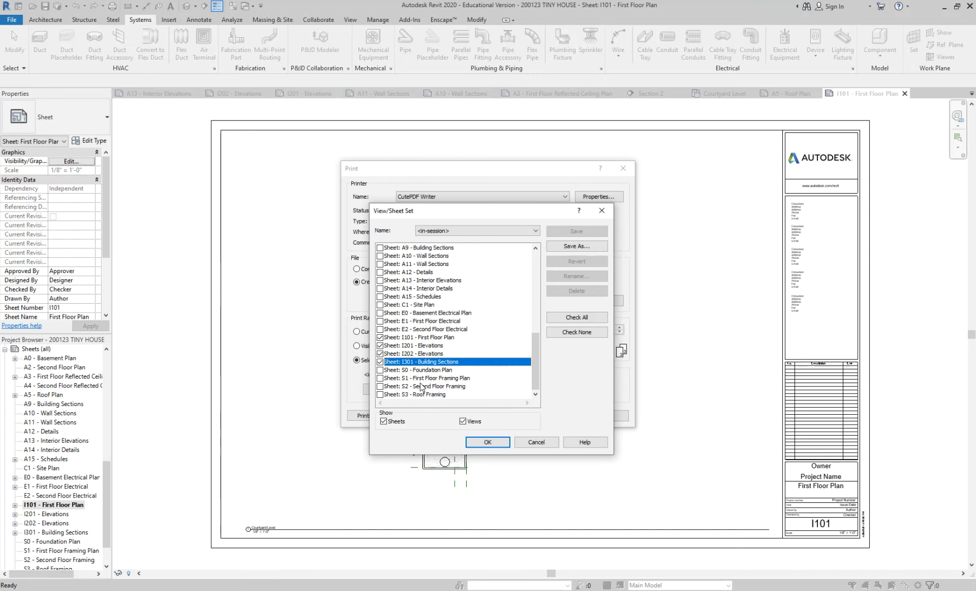
left_click(379, 304)
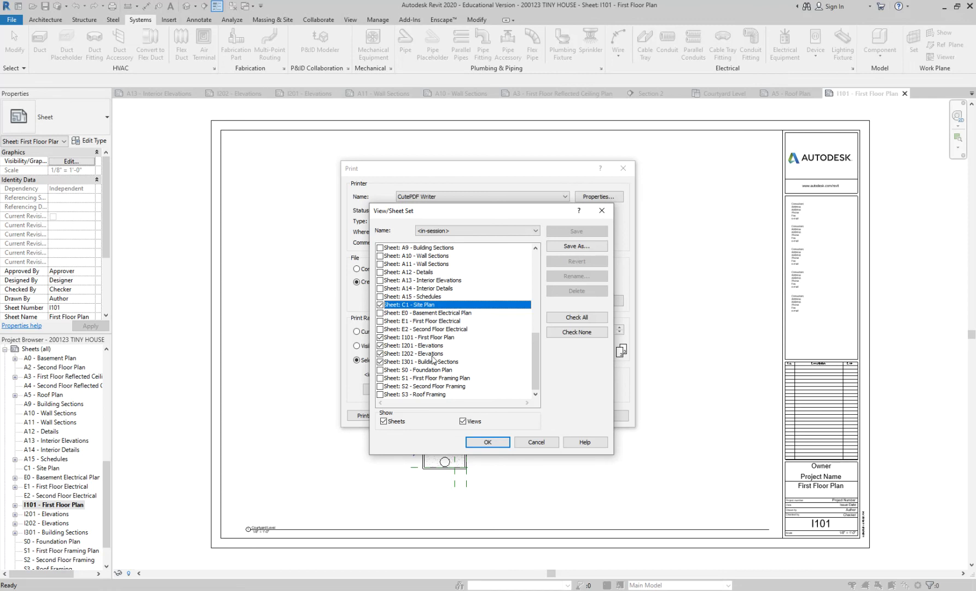
Accept the sheet selection without saving it for future sessions, and combine the selected sheets into a single file.
scroll(432, 361, "up", 2)
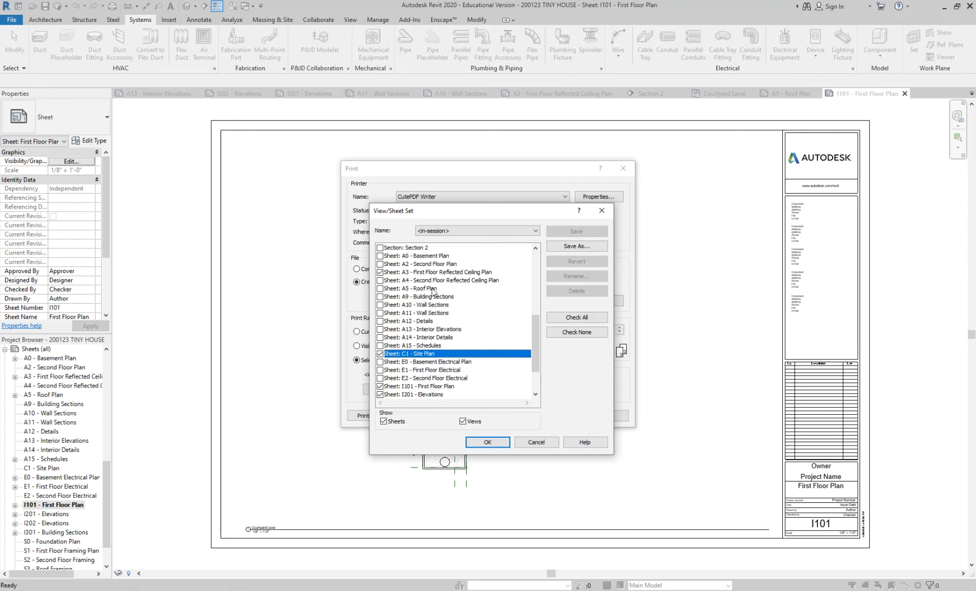
scroll(458, 319, "down", 2)
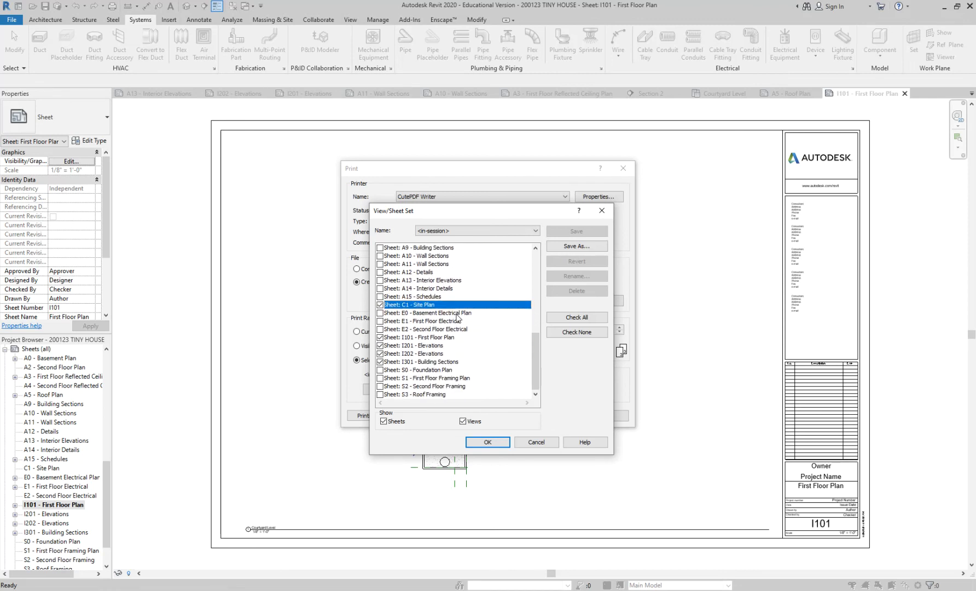
left_click(487, 442)
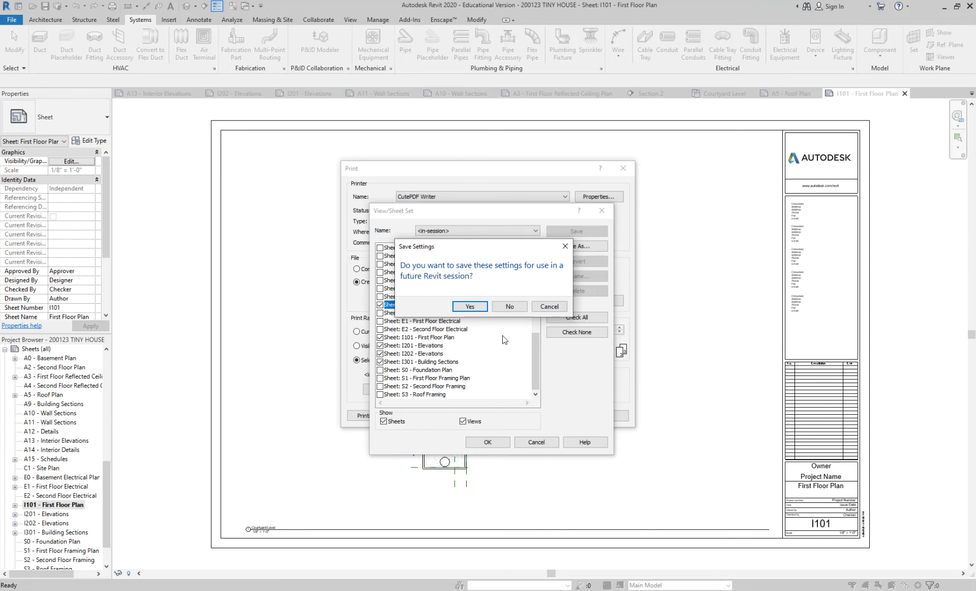
left_click(517, 309)
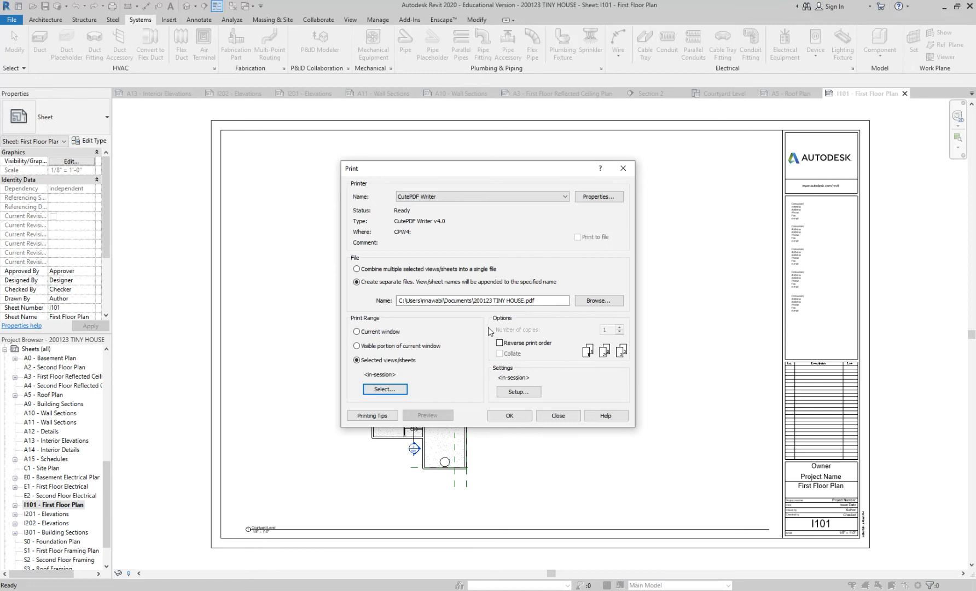
left_click(357, 269)
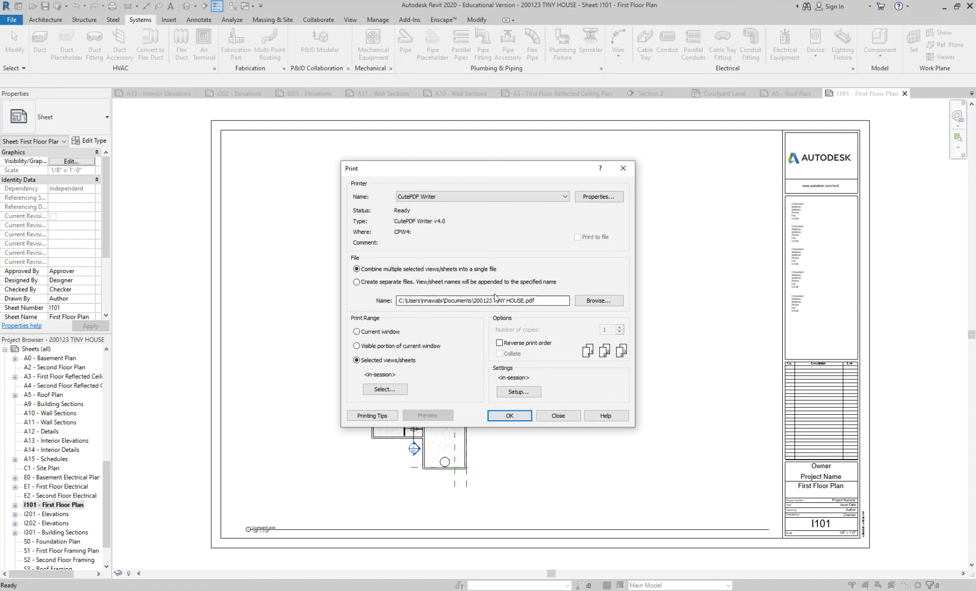
Browse for the PDF's location and create a folder named 03 inside the desktop's REVIT S20 folder, then open it.
left_click(582, 301)
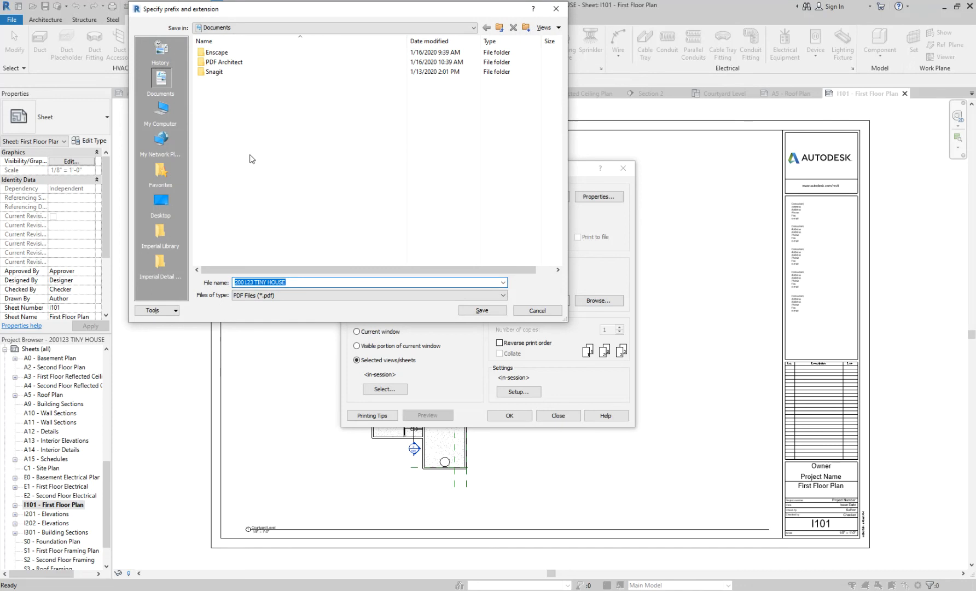
left_click(162, 198)
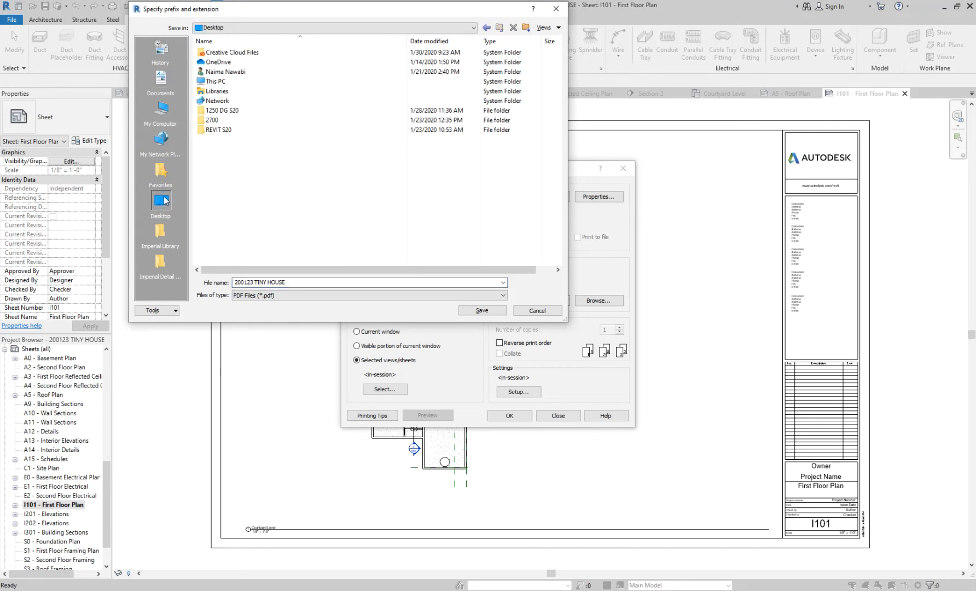
double_click(225, 130)
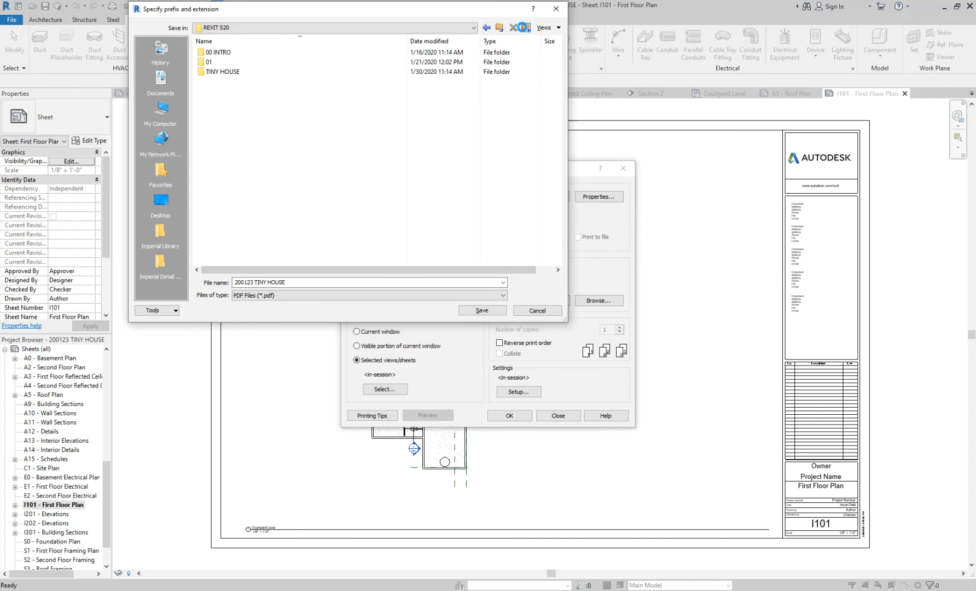
left_click(525, 27)
type("03")
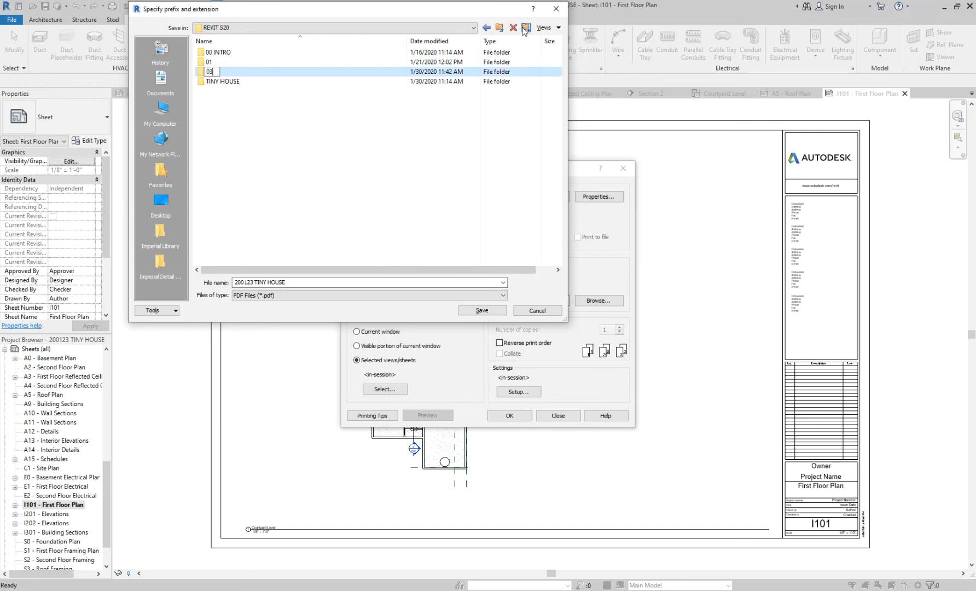
left_click(247, 108)
double_click(210, 72)
Name the PDF 200130 MODERN CASITA and save that file location for the print.
left_click(310, 280)
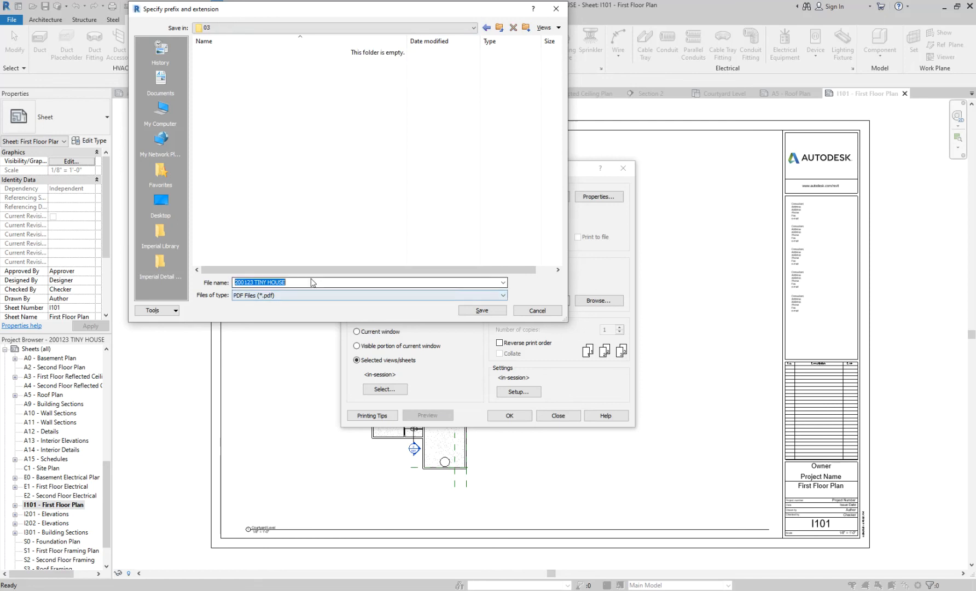
left_click(254, 283)
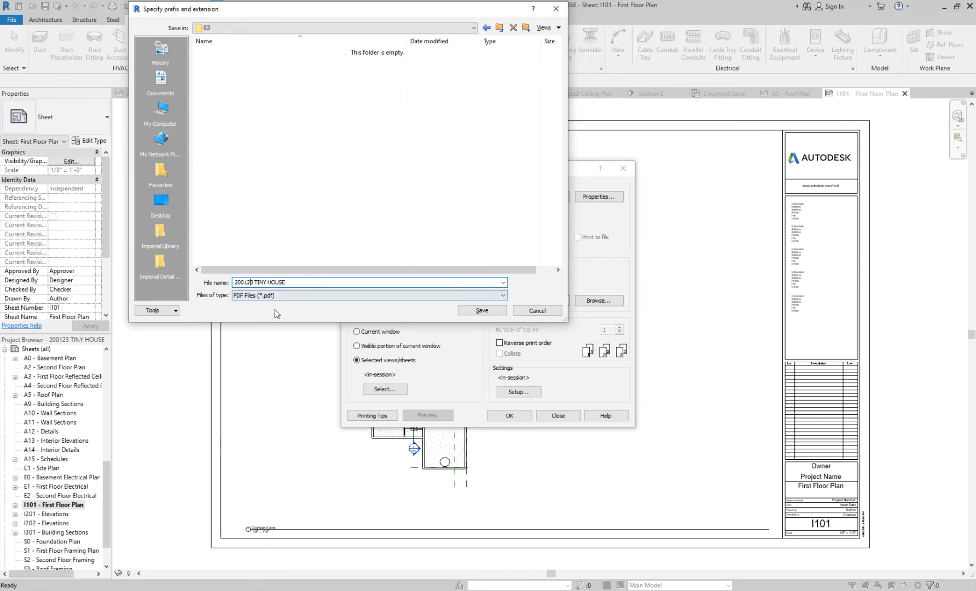
key("shift+Left")
type("30")
left_click_drag(257, 282, 317, 284)
key("BackSpace")
left_click(482, 310)
Print the sheet set and save 200130 MODERN CASITA as a PDF in the REVIT S20\03 folder.
left_click(513, 411)
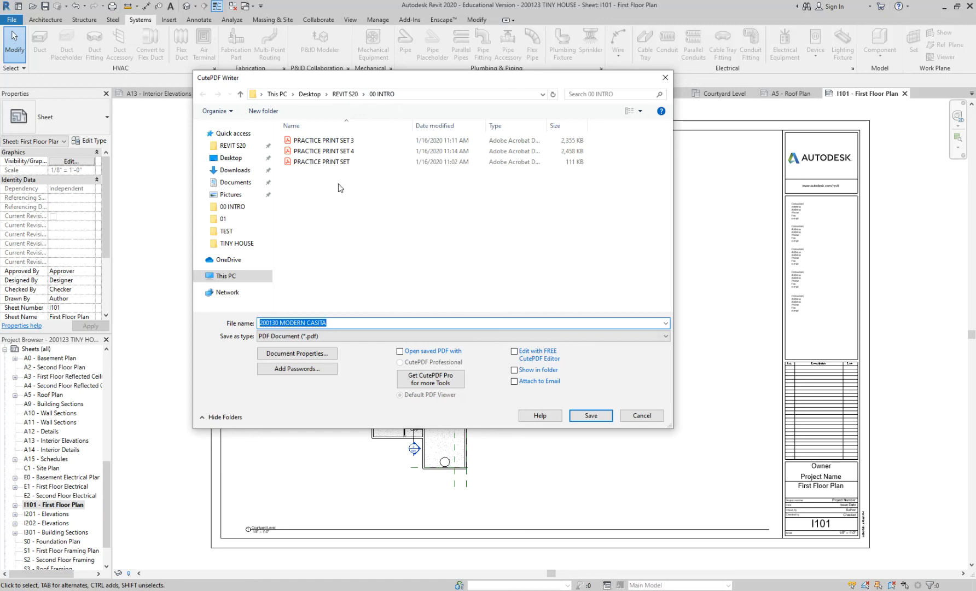
left_click(309, 94)
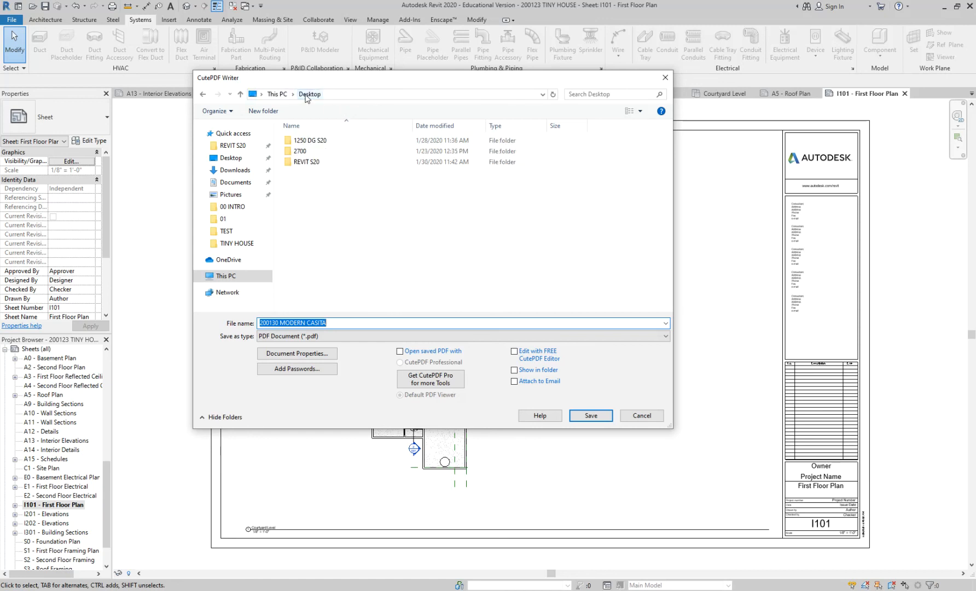
double_click(311, 162)
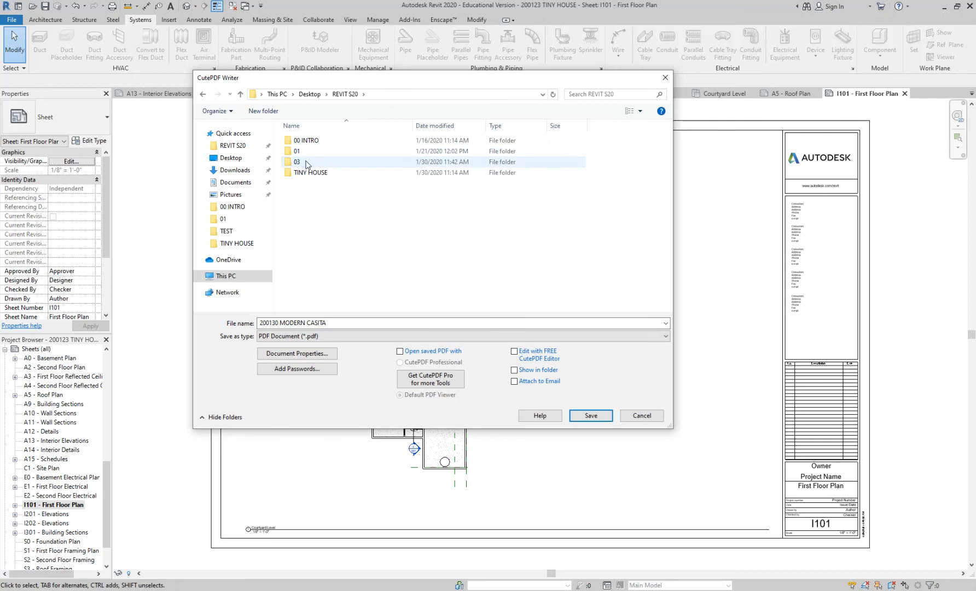
double_click(305, 162)
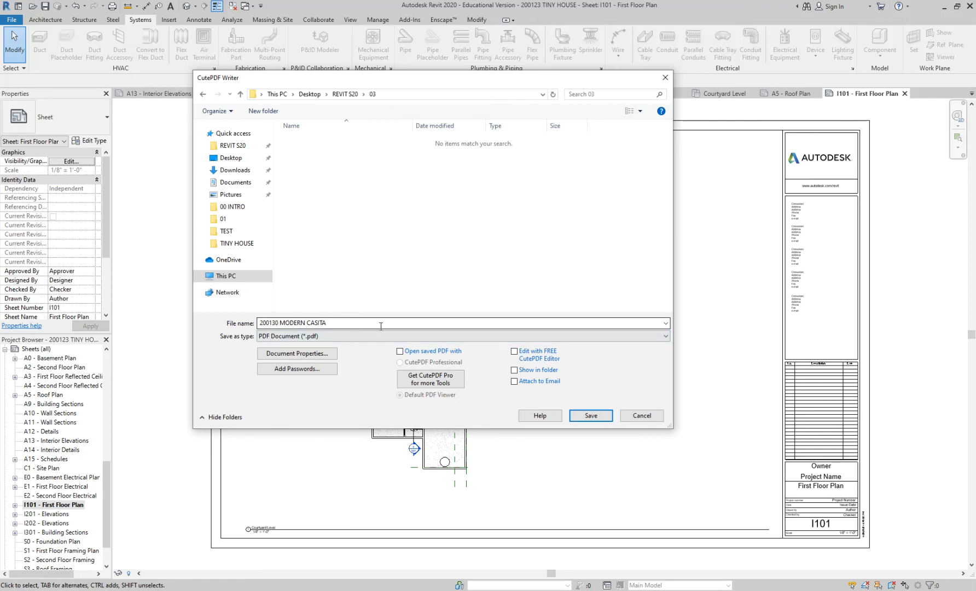
left_click(593, 416)
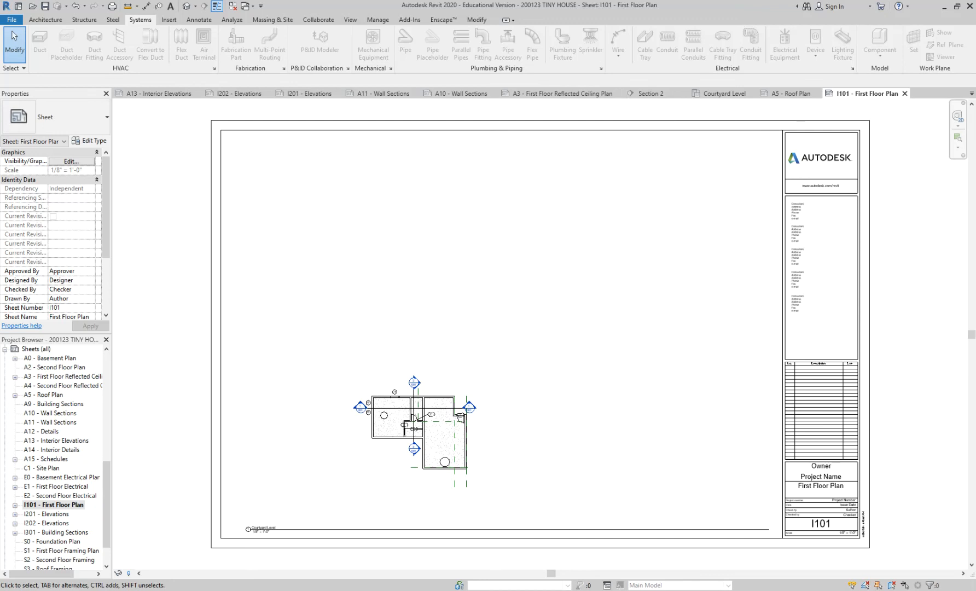
Open the 200130 MODERN CASITA PDF from the REVIT S20\03 folder in Acrobat and maximize its window.
key("super+e")
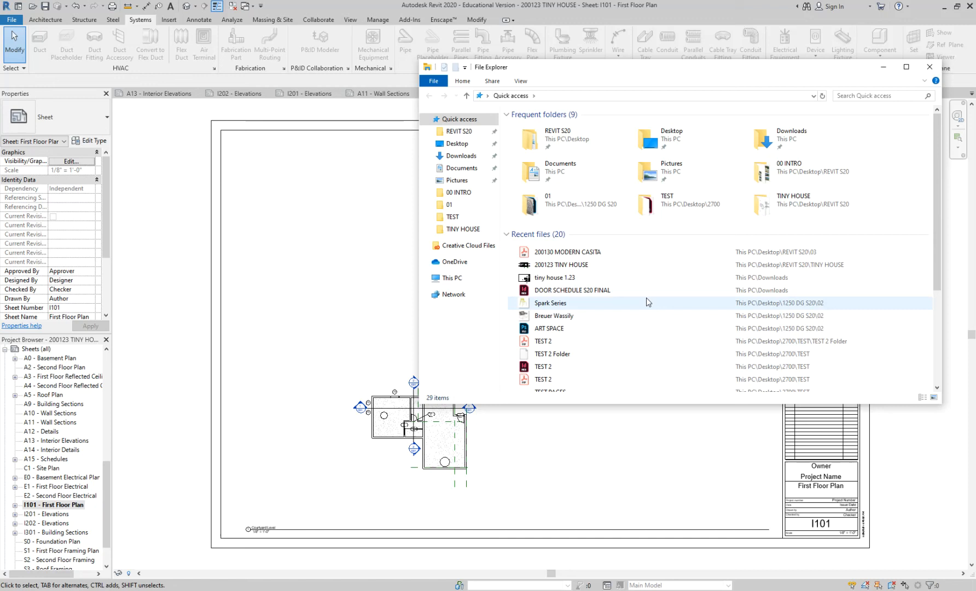
left_click(476, 134)
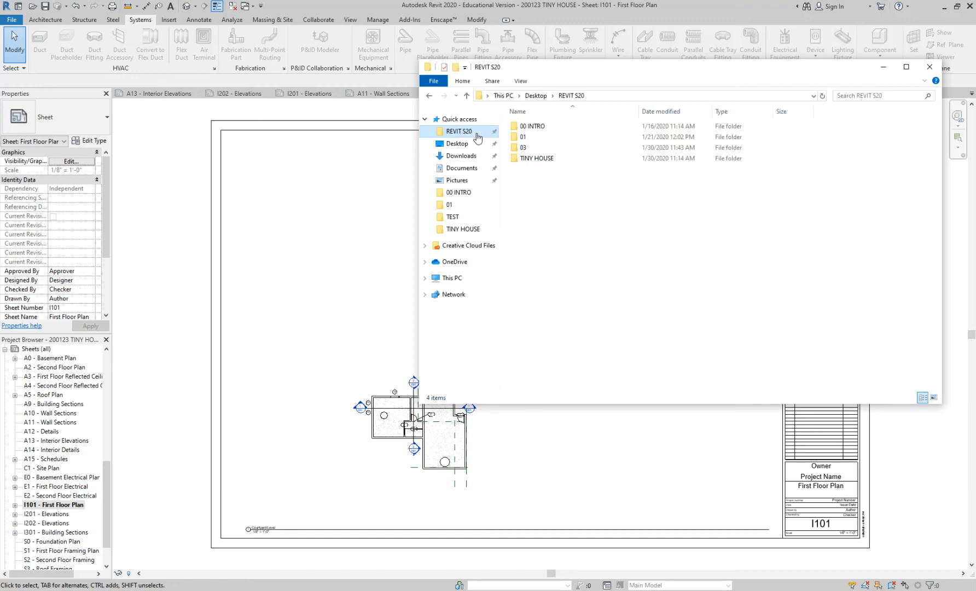
double_click(529, 153)
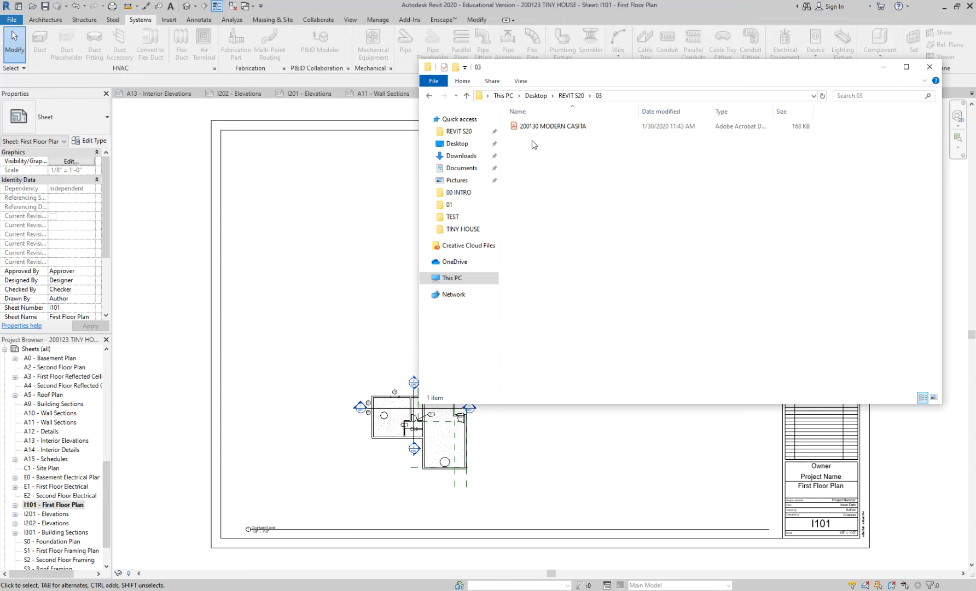
double_click(540, 127)
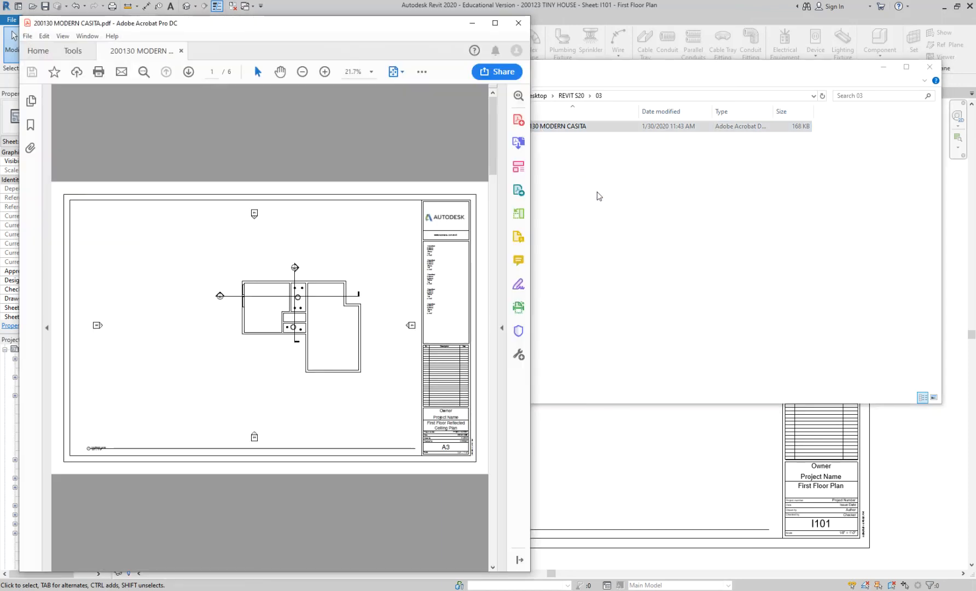
left_click(495, 23)
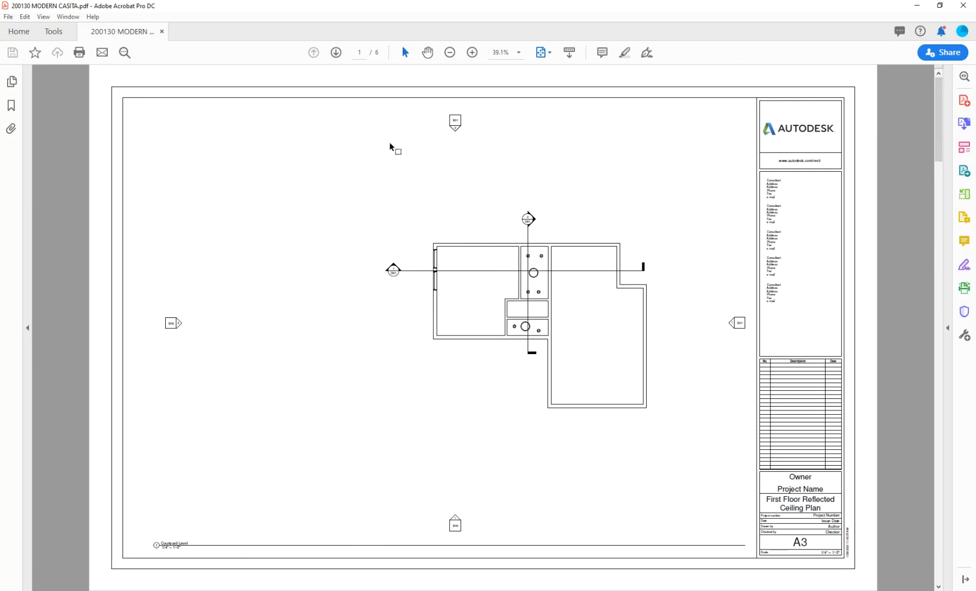
Look through all the sheets in the printed PDF and return to the first page.
scroll(390, 145, "down", 2, "ctrl")
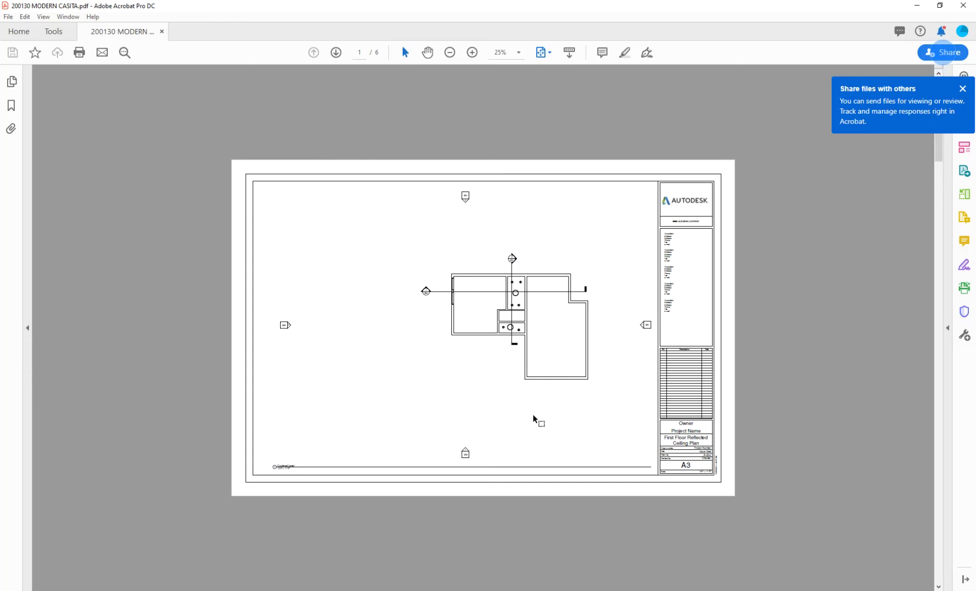
scroll(535, 417, "down", 2)
scroll(535, 416, "down", 1)
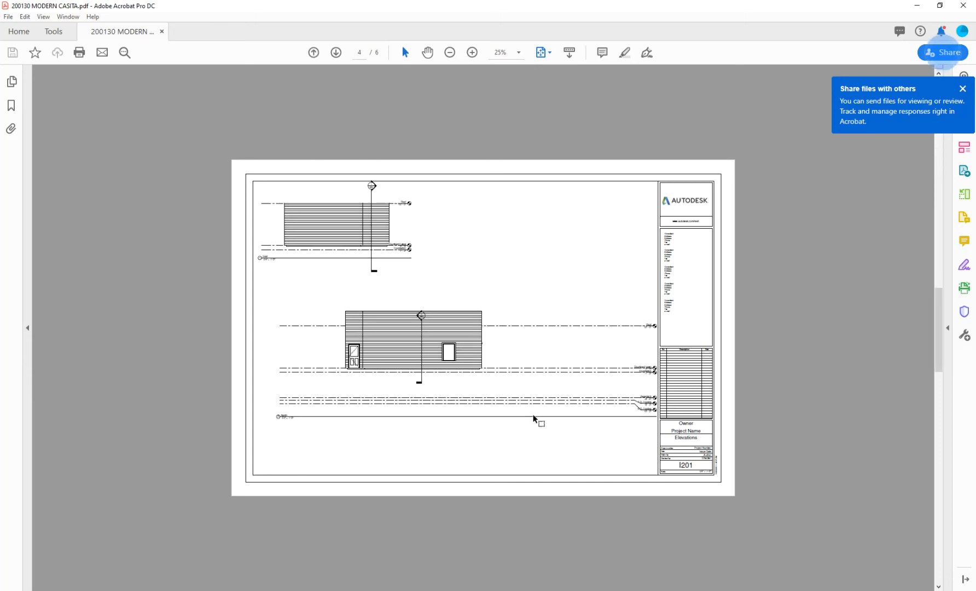
scroll(534, 415, "down", 1)
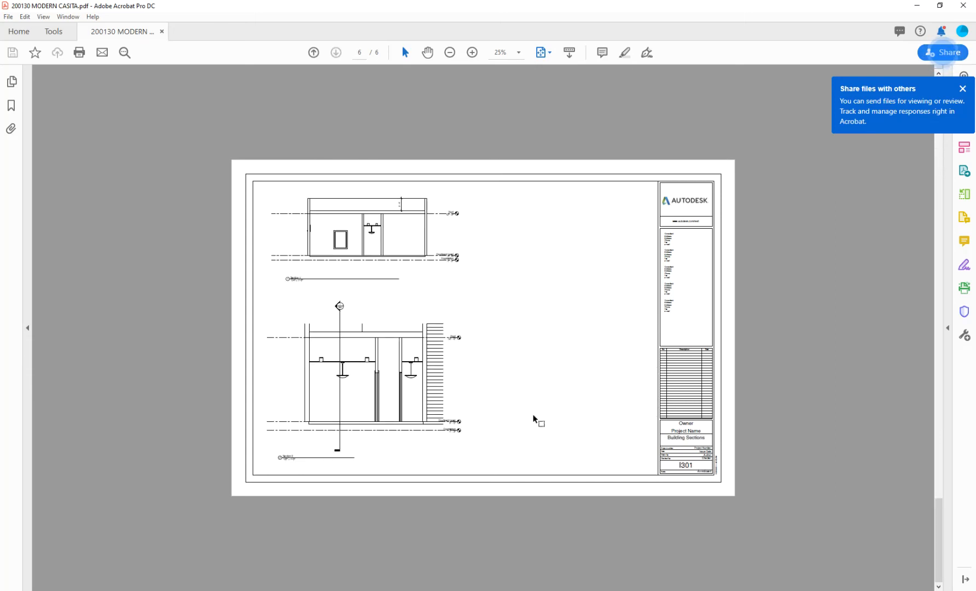
scroll(533, 417, "up", 4)
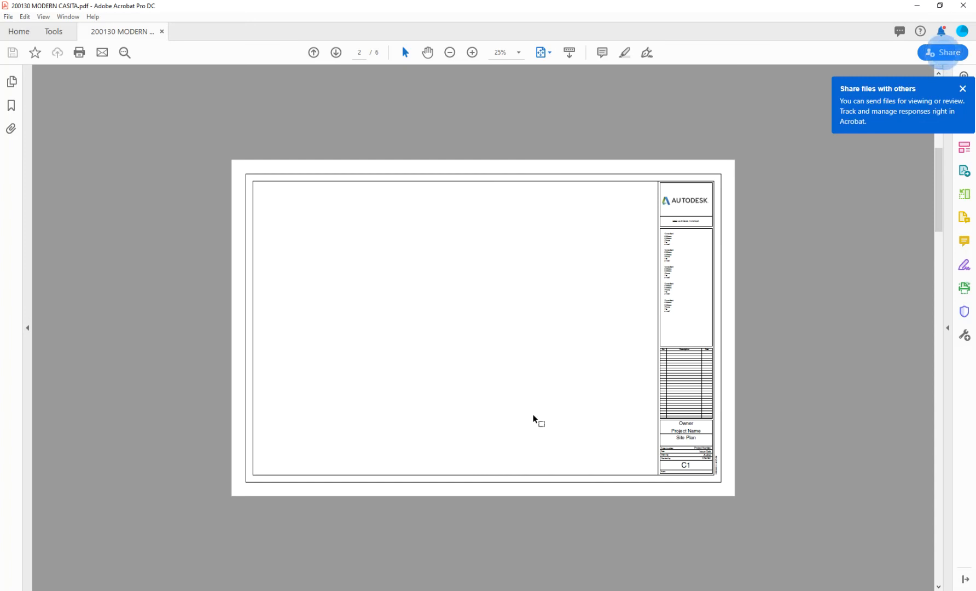
scroll(533, 416, "up", 1)
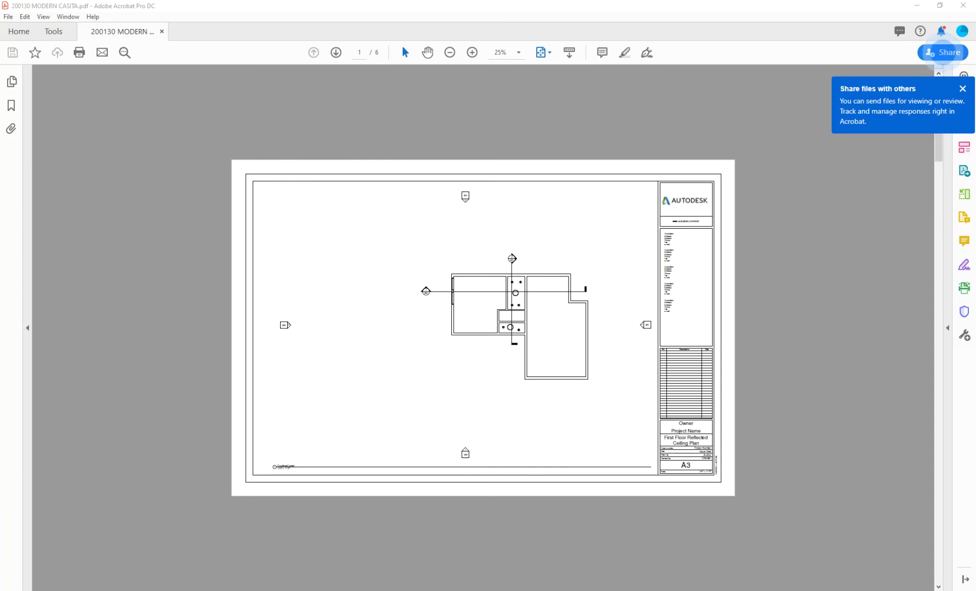
Switch back to Revit and reopen the print settings, checking the PDF's file location and the sheet selection.
key("alt+Tab")
left_click(12, 20)
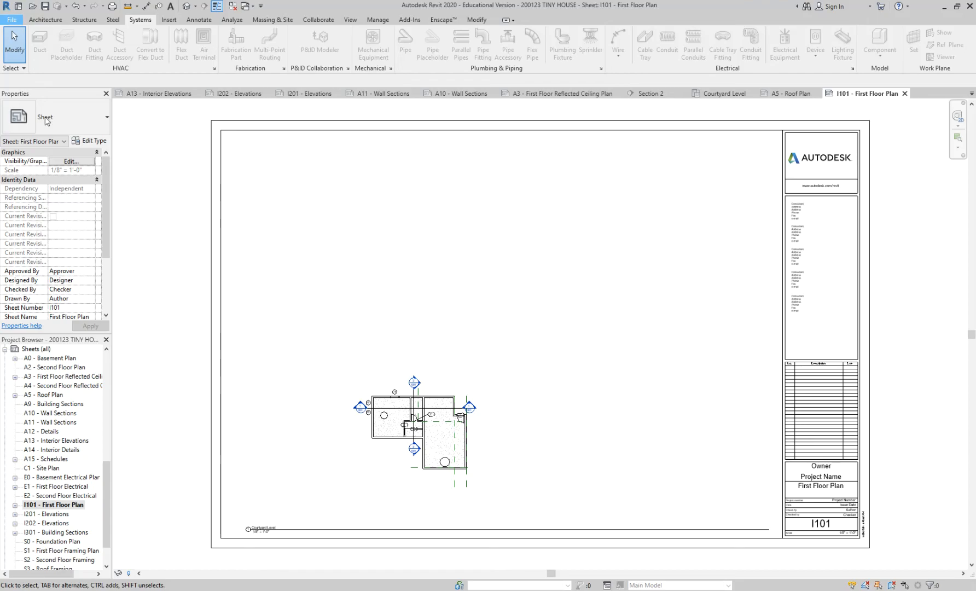
left_click(53, 207)
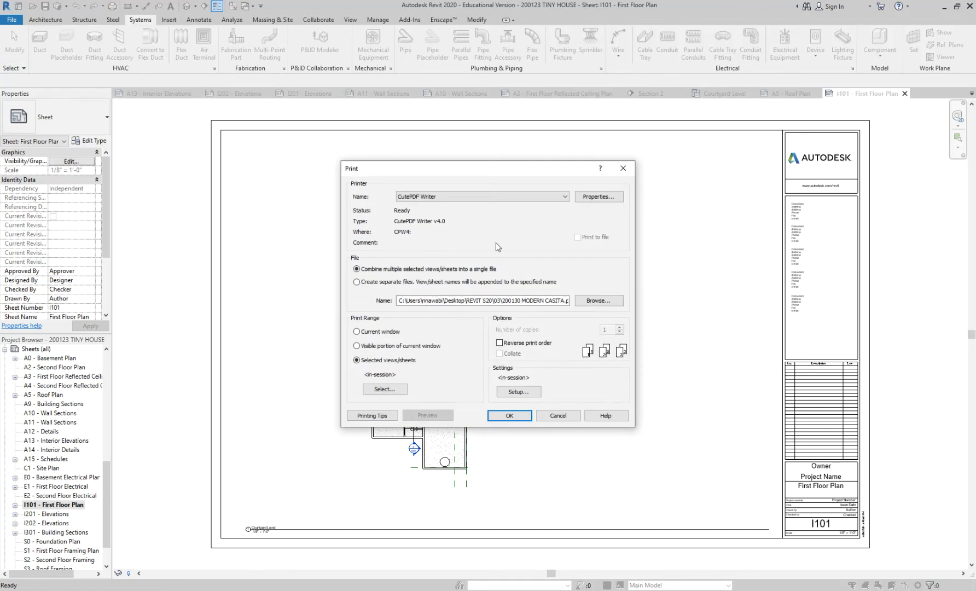
left_click(595, 302)
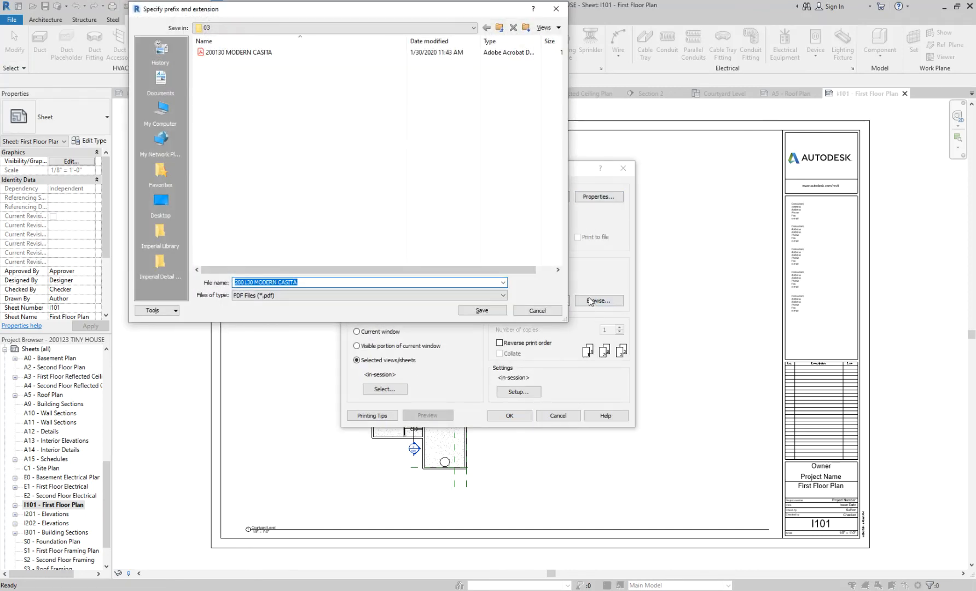
left_click(528, 312)
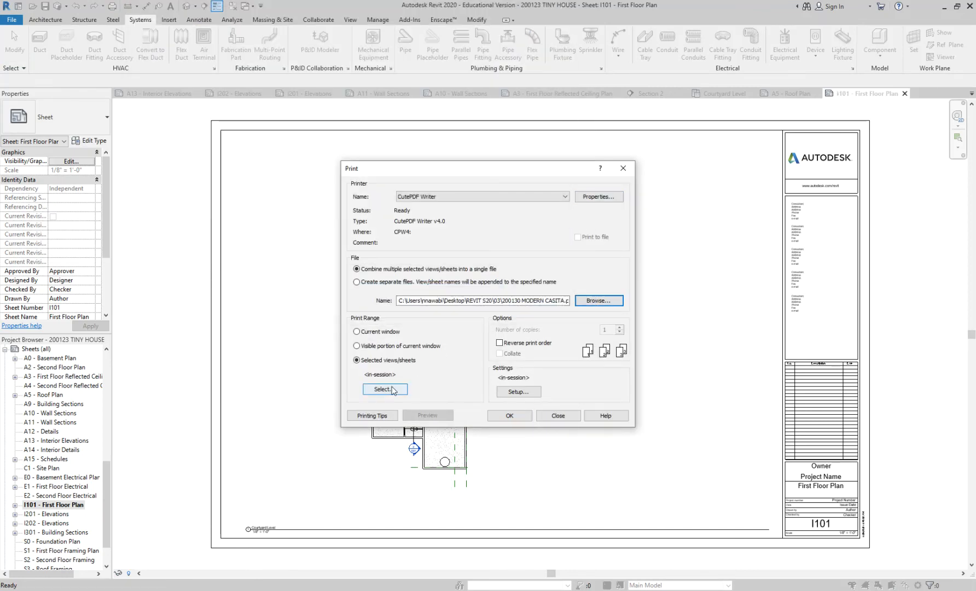
left_click(391, 389)
left_click(488, 442)
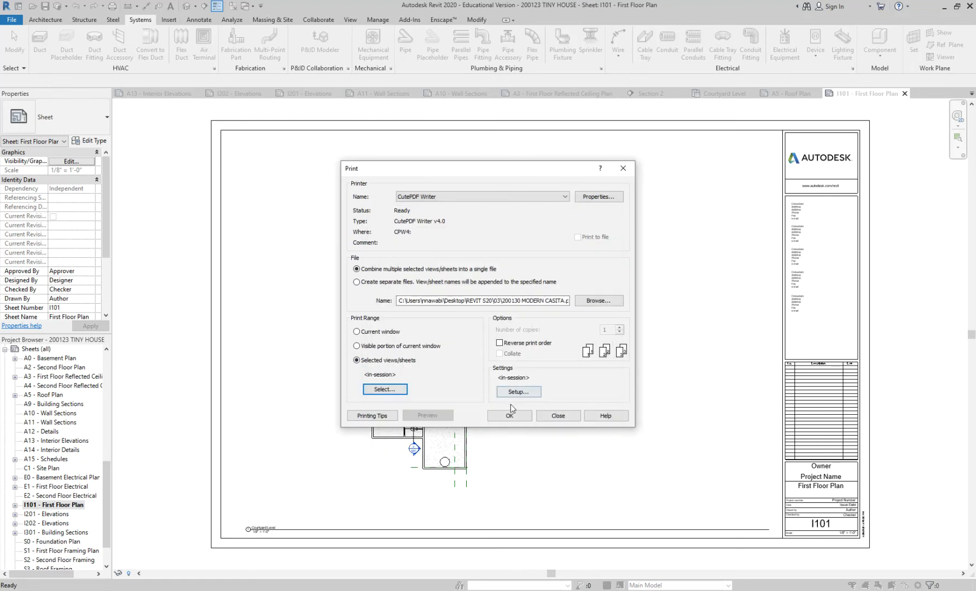
In the print setup, offset the paper placement from the corner with No Margin.
left_click(511, 391)
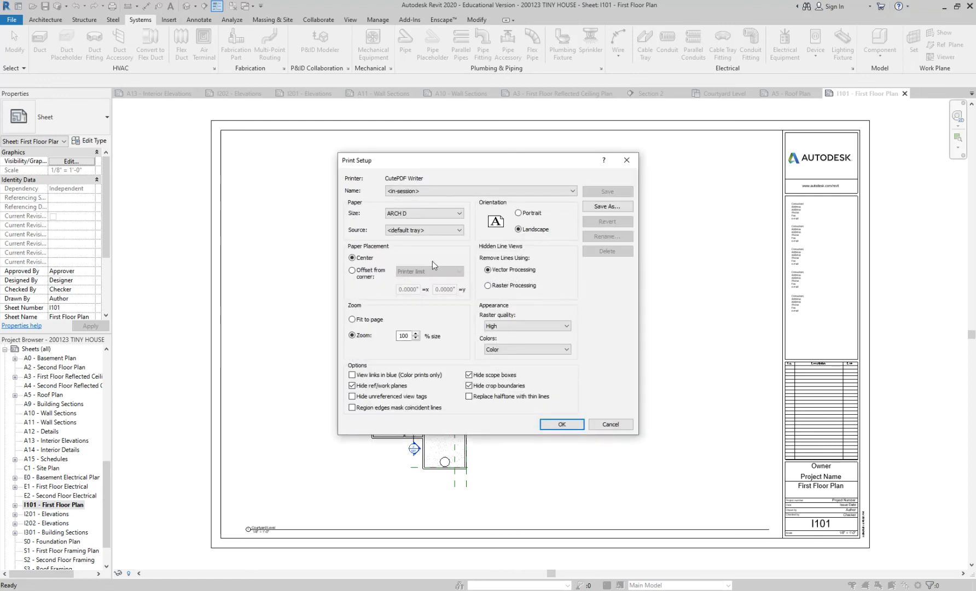
left_click(353, 269)
left_click(426, 271)
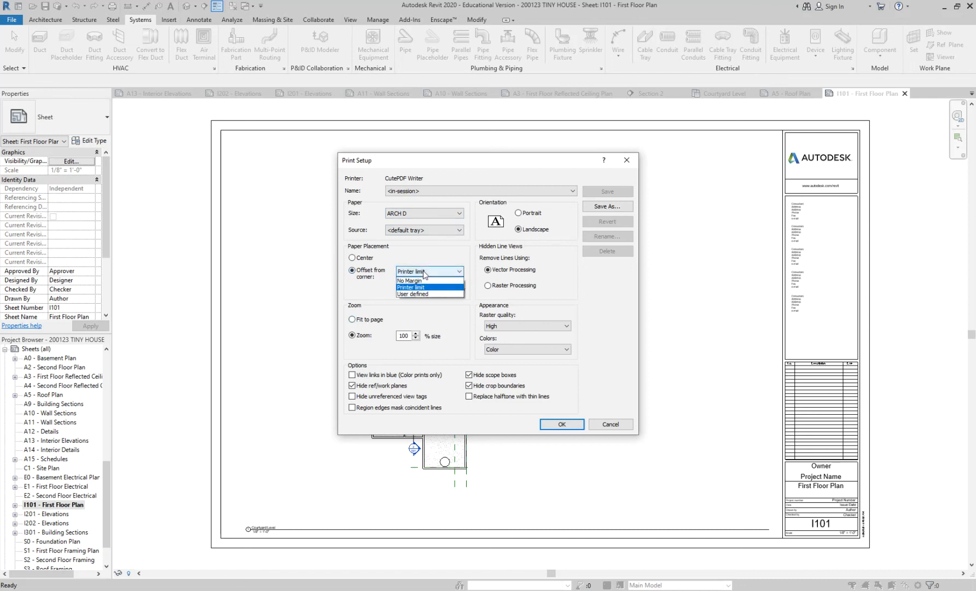
left_click(423, 281)
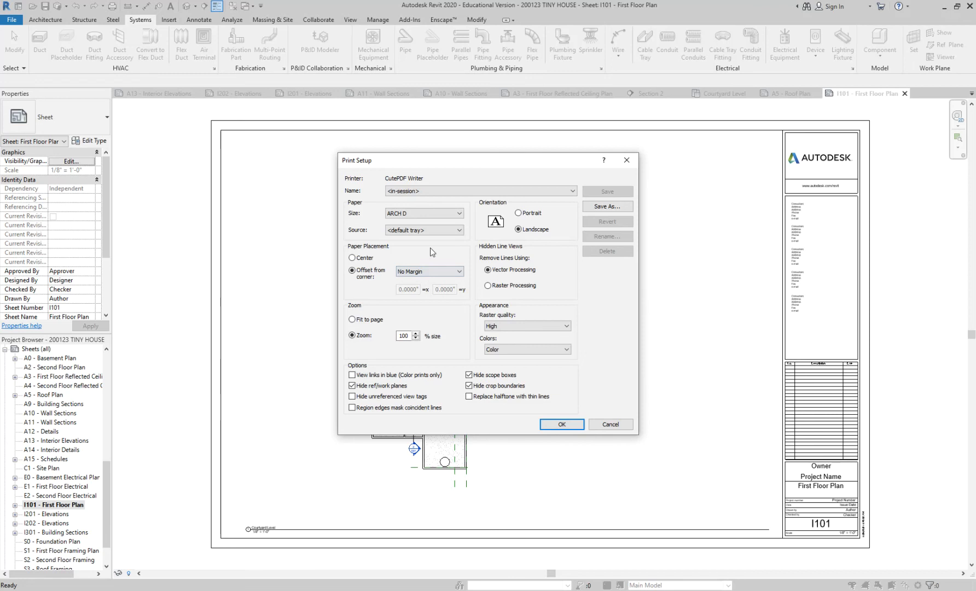
Set the print to Letter paper, centered and fit to page, and accept without saving the settings for future sessions.
left_click(425, 213)
scroll(423, 251, "up", 4)
scroll(422, 250, "up", 3)
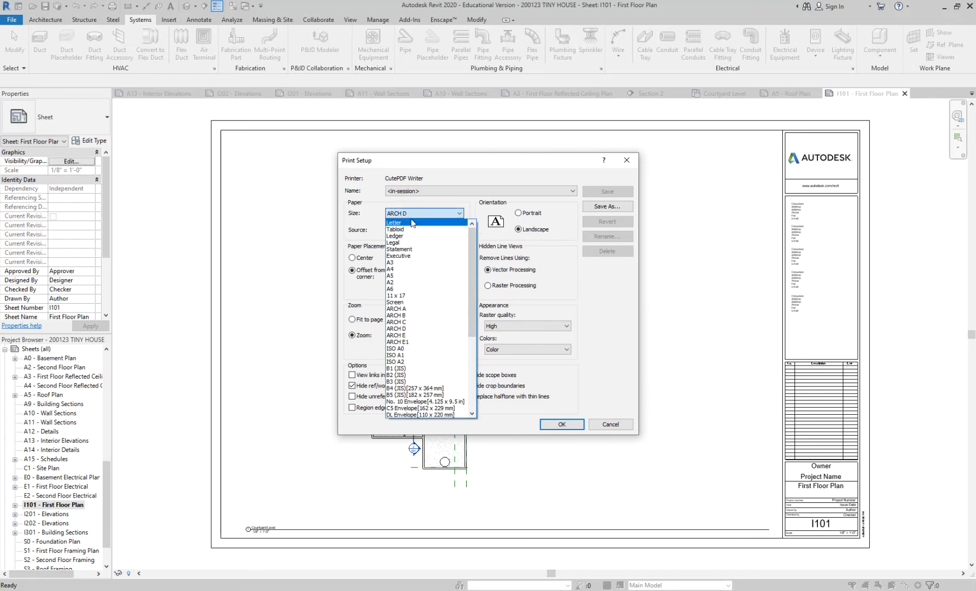
left_click(412, 222)
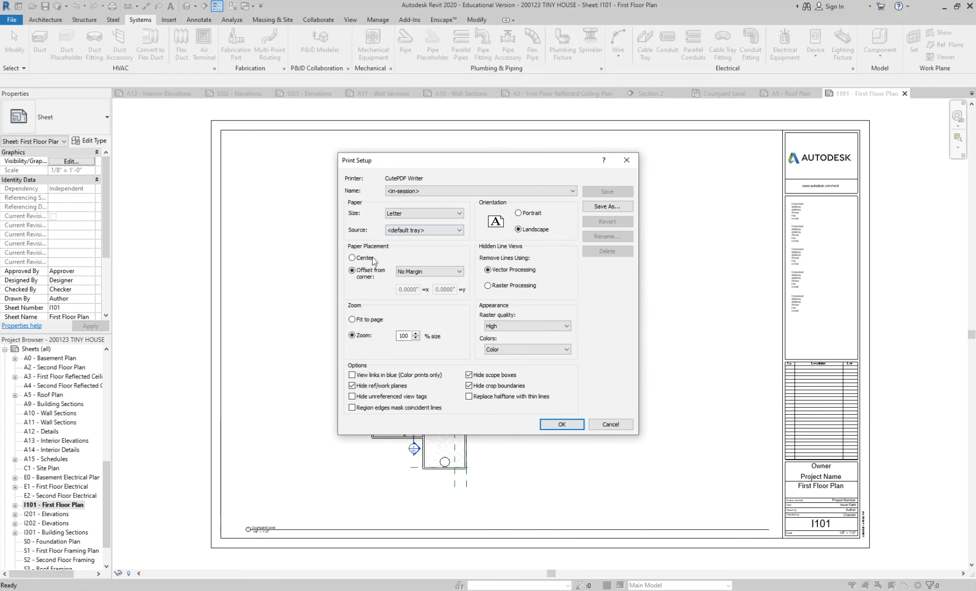
left_click(366, 320)
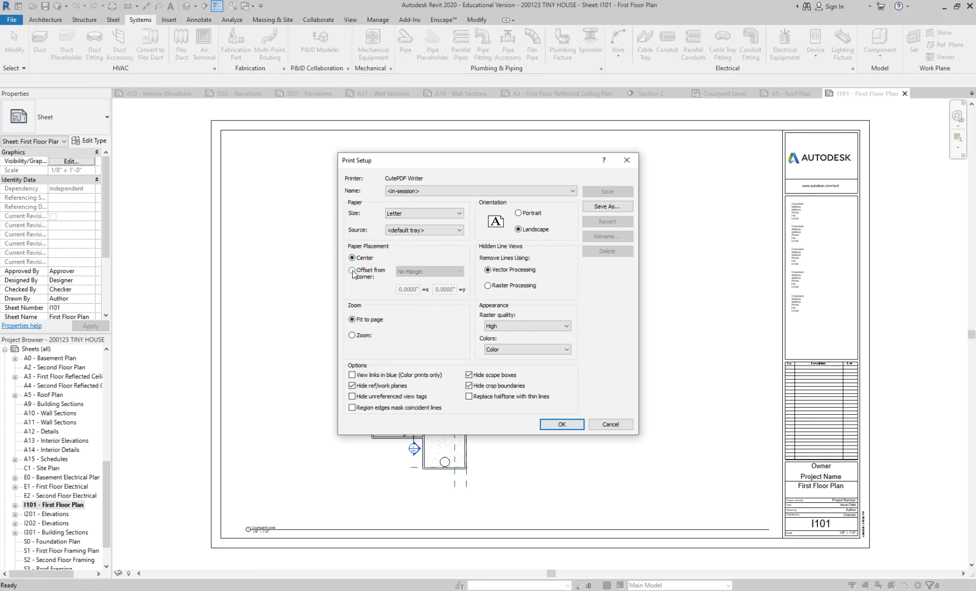
left_click(562, 424)
left_click(509, 306)
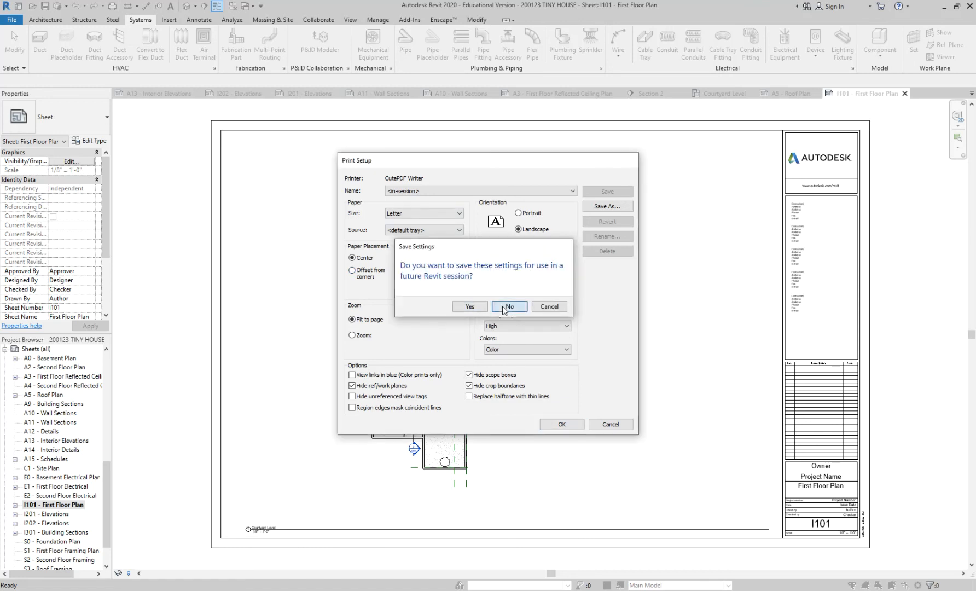
Try to print the sheet set over the existing 200130 MODERN CASITA PDF.
left_click(509, 415)
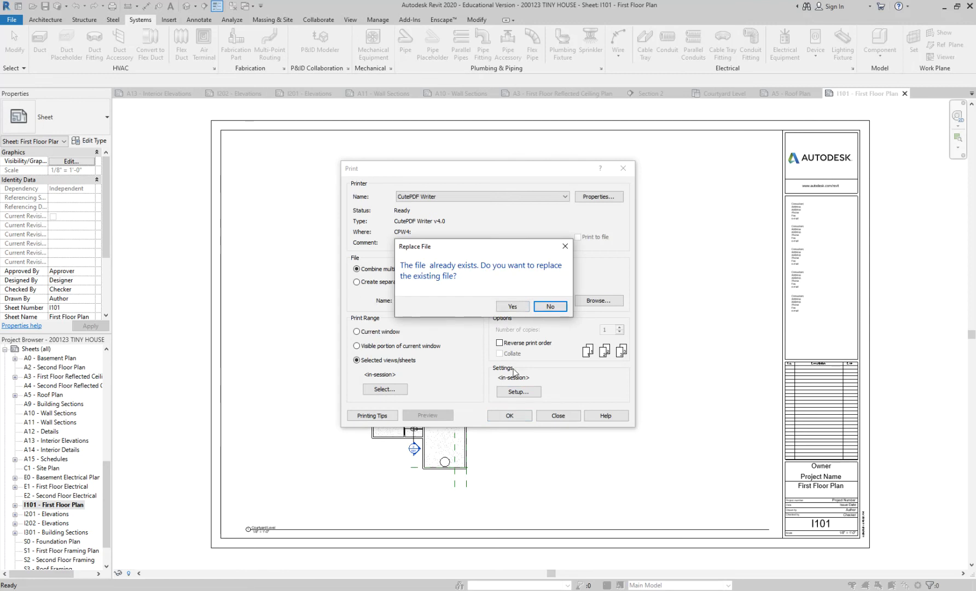
left_click(513, 305)
left_click(510, 306)
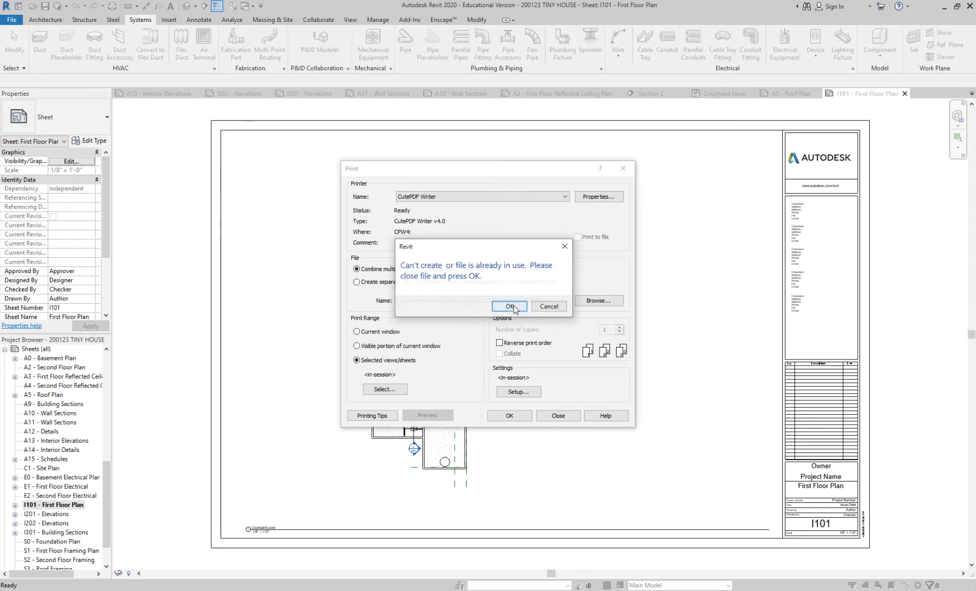
left_click(549, 307)
left_click(510, 415)
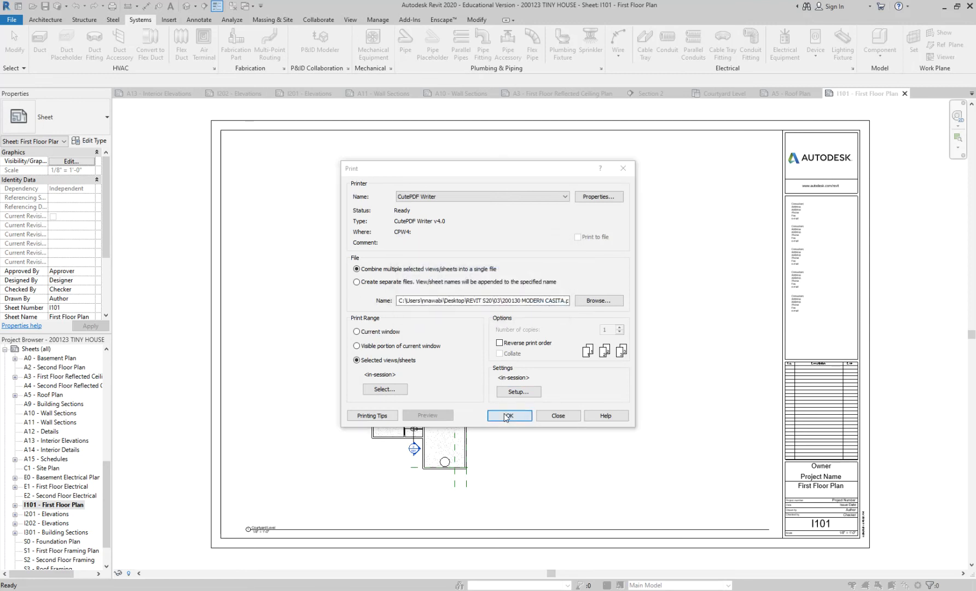
left_click(549, 306)
Rename the output file 200130 MODERN CASITA 2 in folder 03 and print the sheet set to it.
left_click(590, 303)
left_click(397, 282)
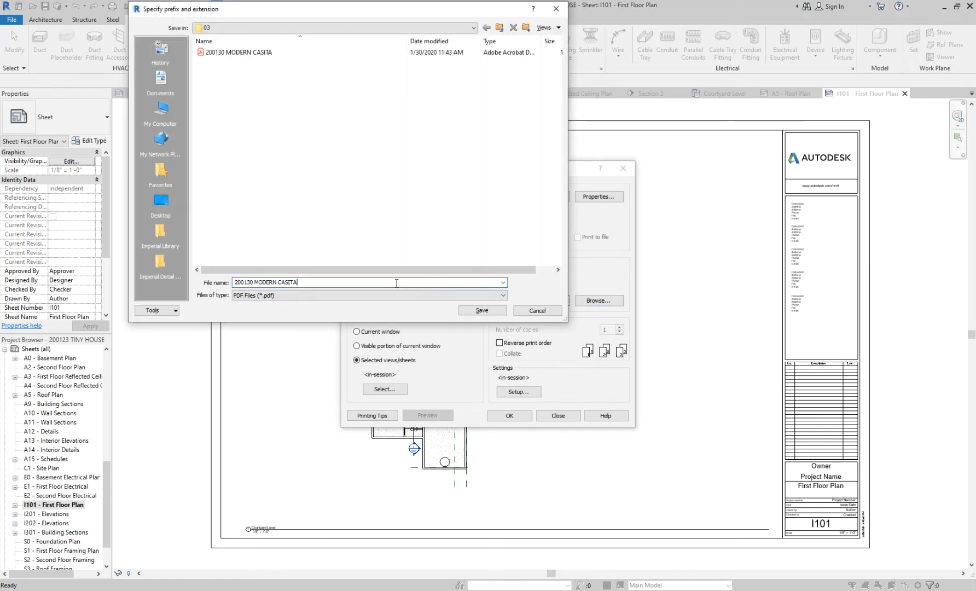
left_click(481, 310)
left_click(509, 415)
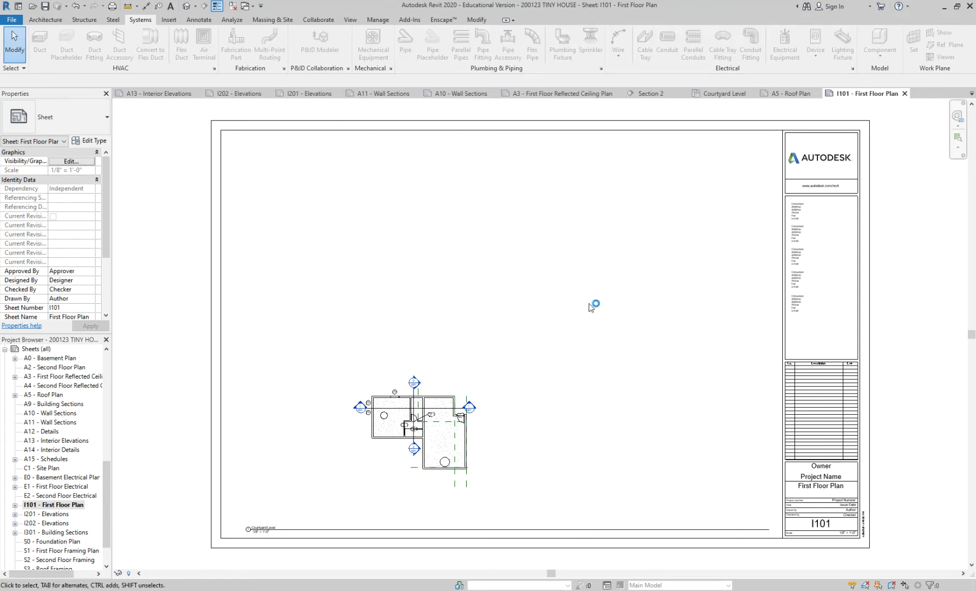
left_click(590, 416)
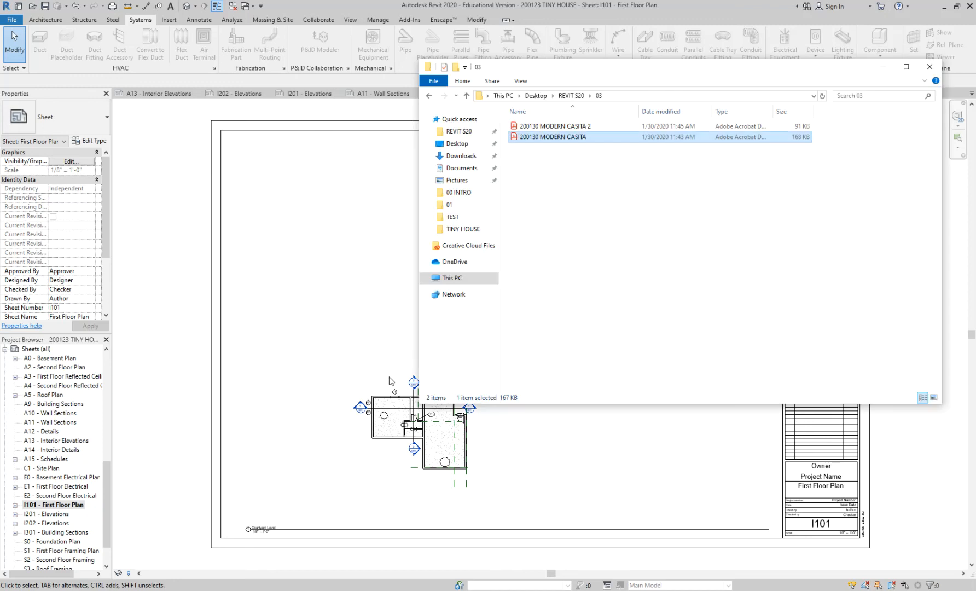
Open the 200130 MODERN CASITA 2 PDF from folder 03 to check the Letter-size print, and return to Revit.
double_click(570, 126)
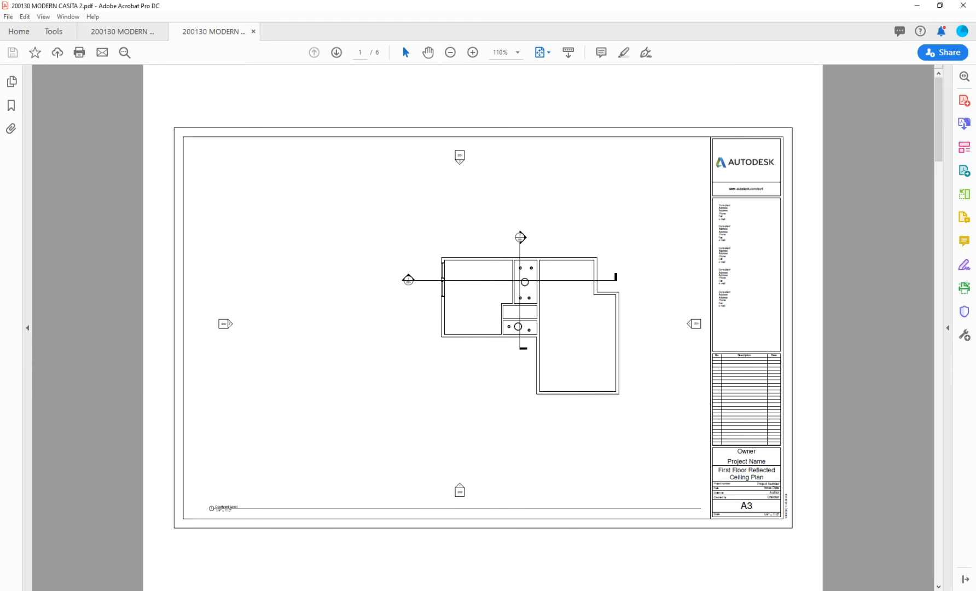
mouse_move(286, 590)
left_click(300, 567)
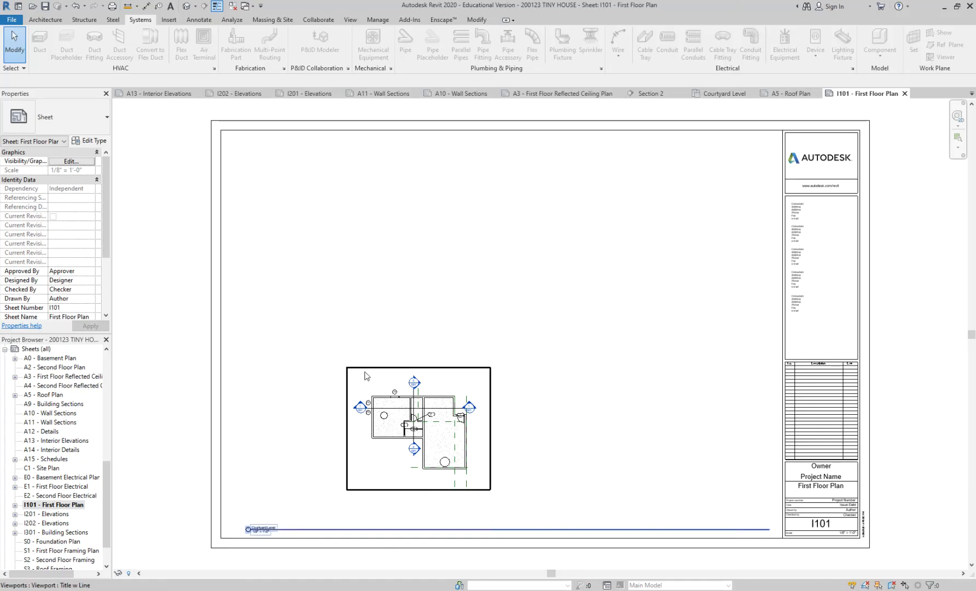
Set the print placement to offset from corner with No Margin, and accept without saving the settings for future sessions.
left_click(13, 21)
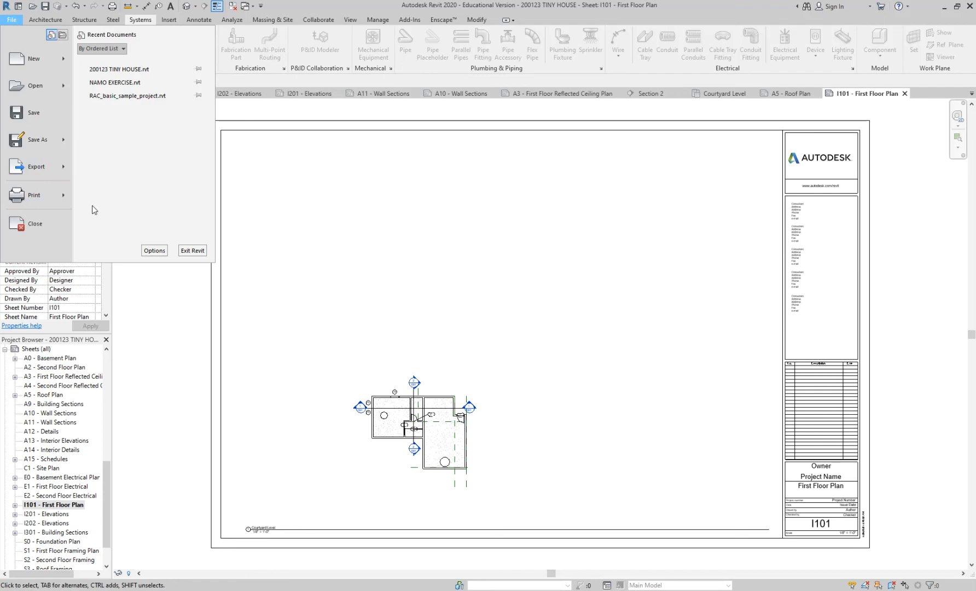
left_click(46, 194)
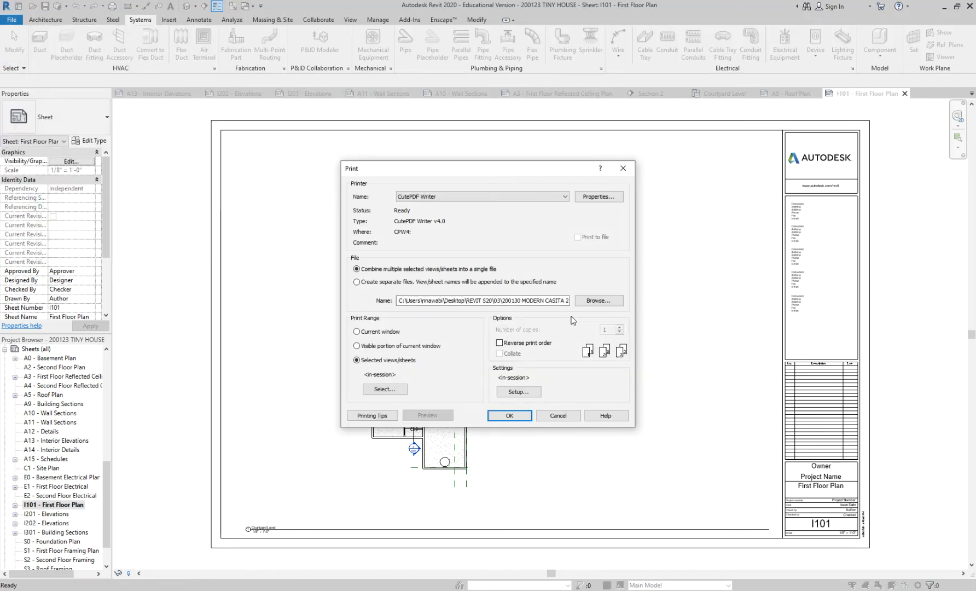
left_click(518, 391)
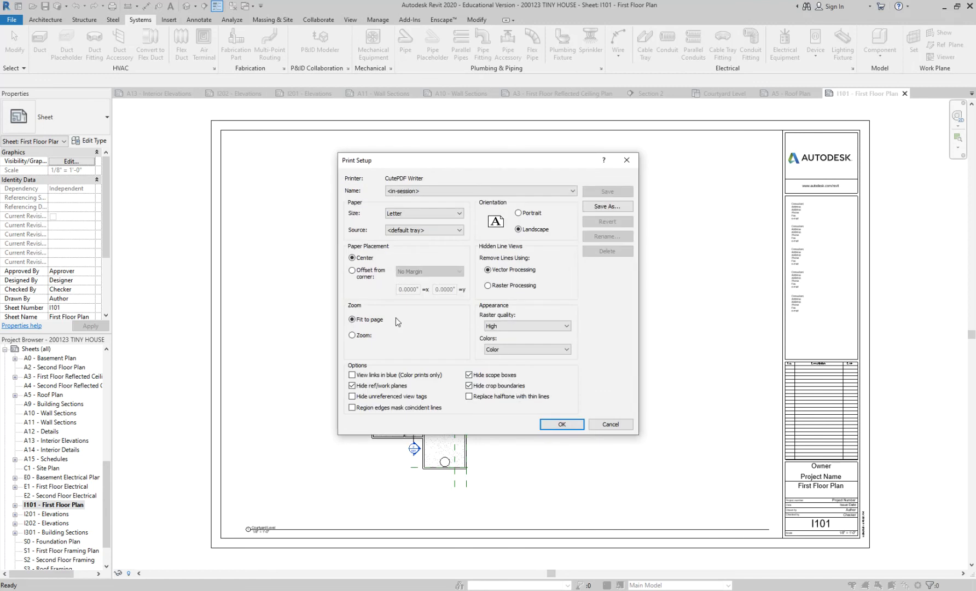
left_click(362, 272)
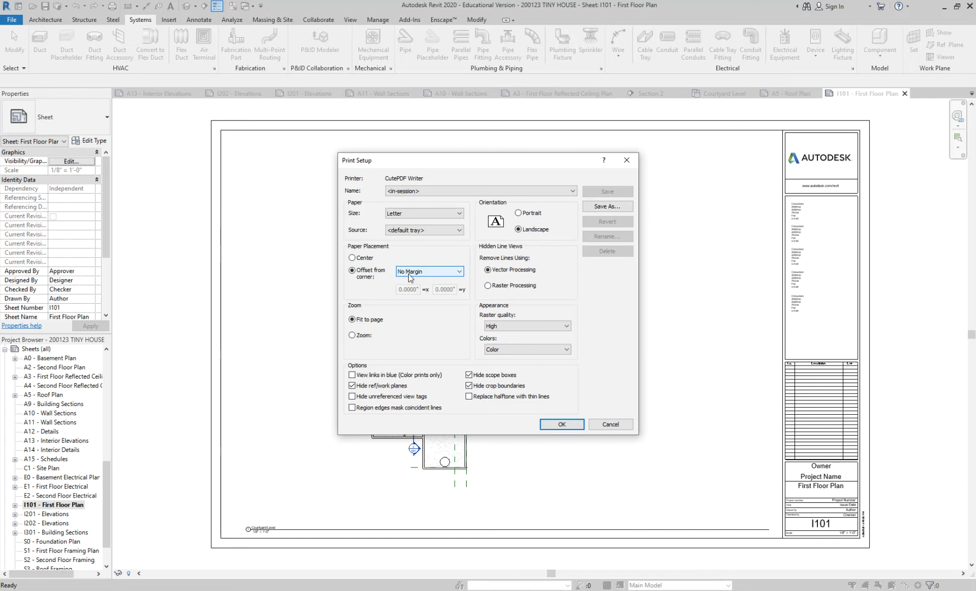
left_click(408, 271)
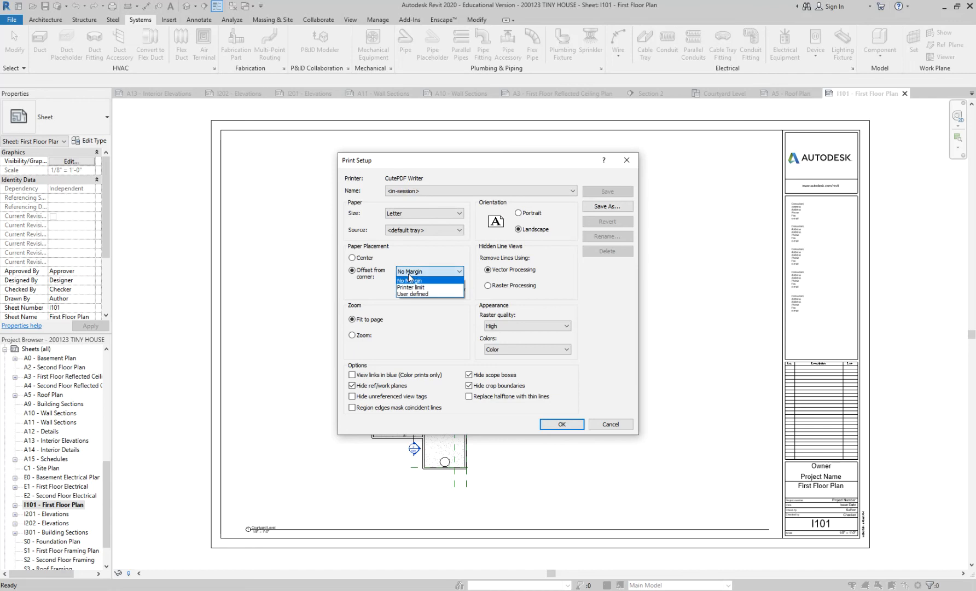
left_click(408, 280)
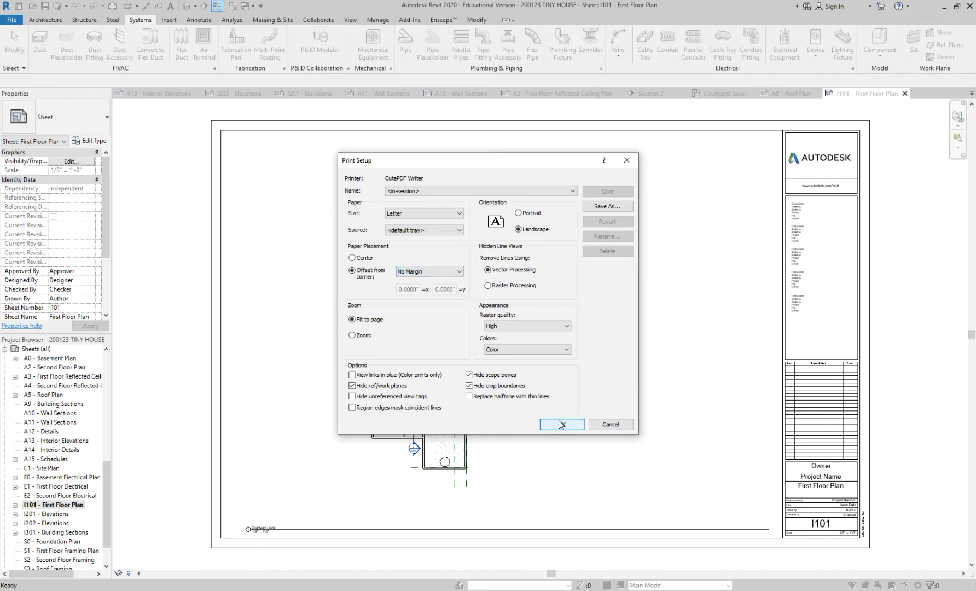
left_click(561, 425)
left_click(512, 311)
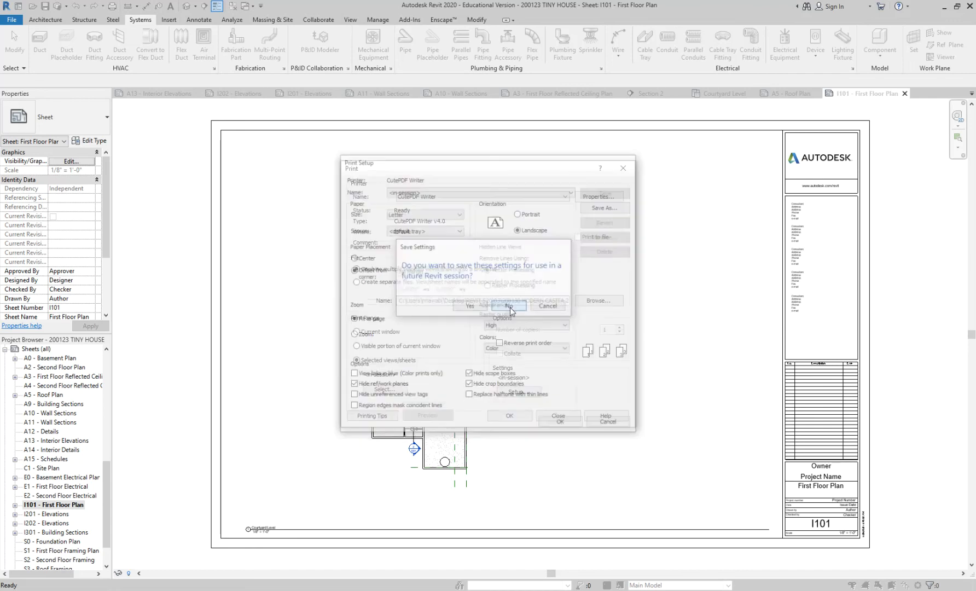
Decline replacing the existing PDF, print the sheet set as 200130 MODERN CASITA 3 in folder 03, and save the project.
left_click(509, 416)
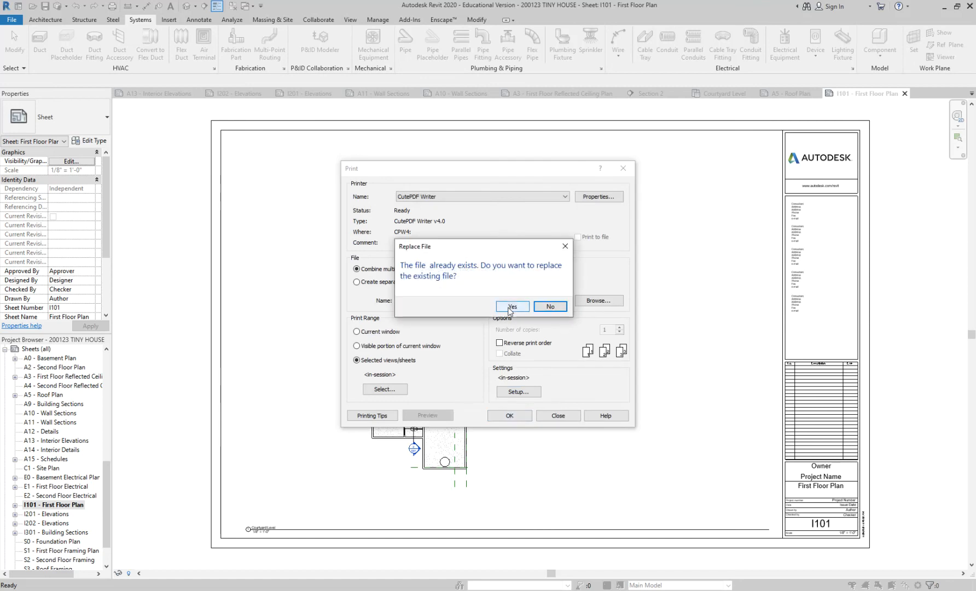
left_click(550, 306)
left_click(590, 301)
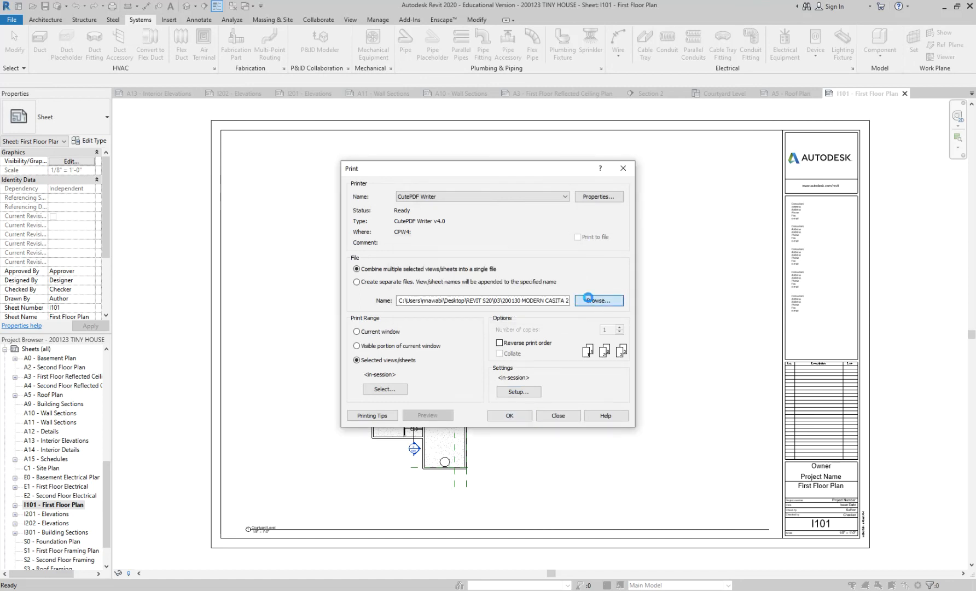
left_click(359, 281)
key("BackSpace")
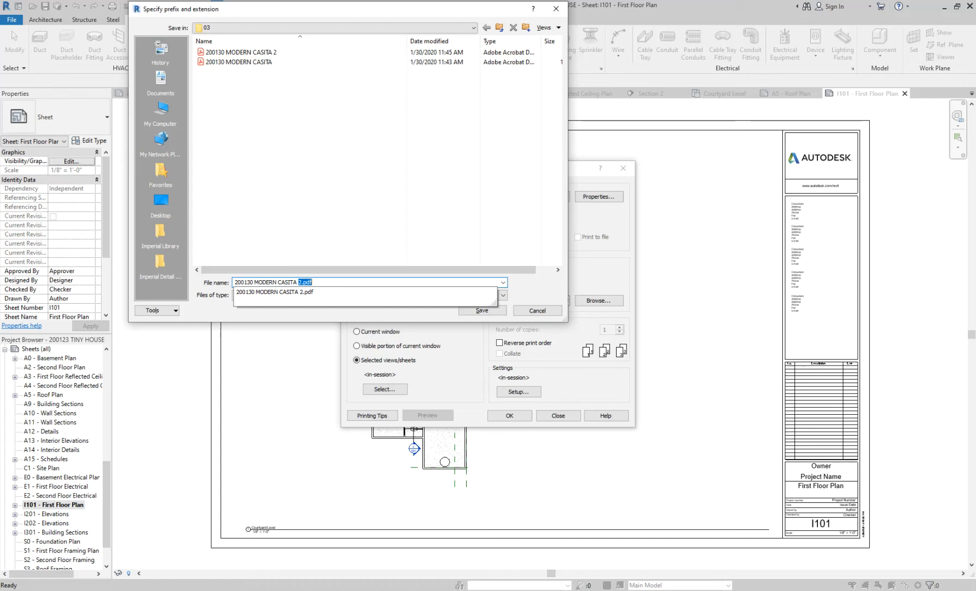
type("3")
key("Return")
left_click(508, 415)
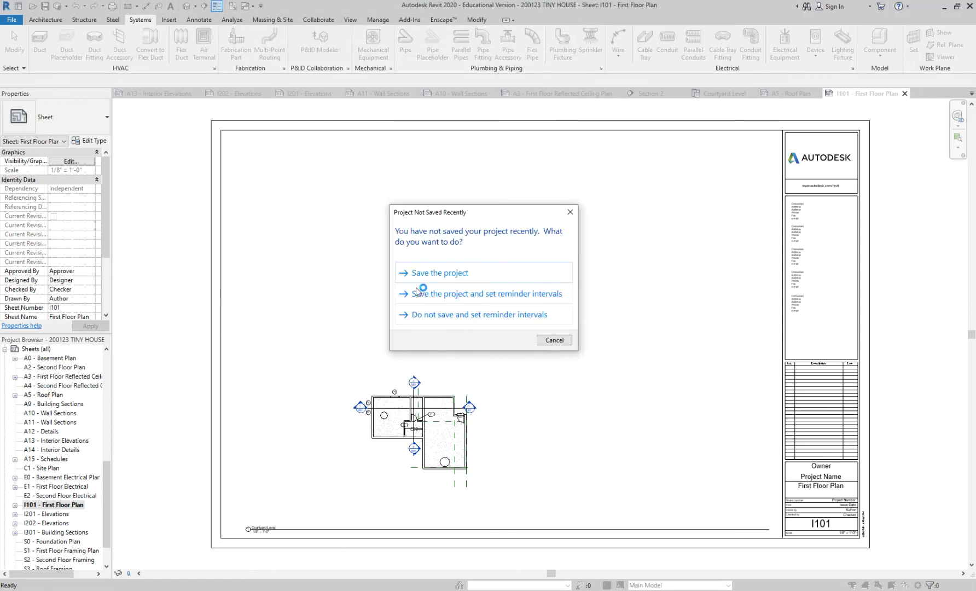
left_click(405, 276)
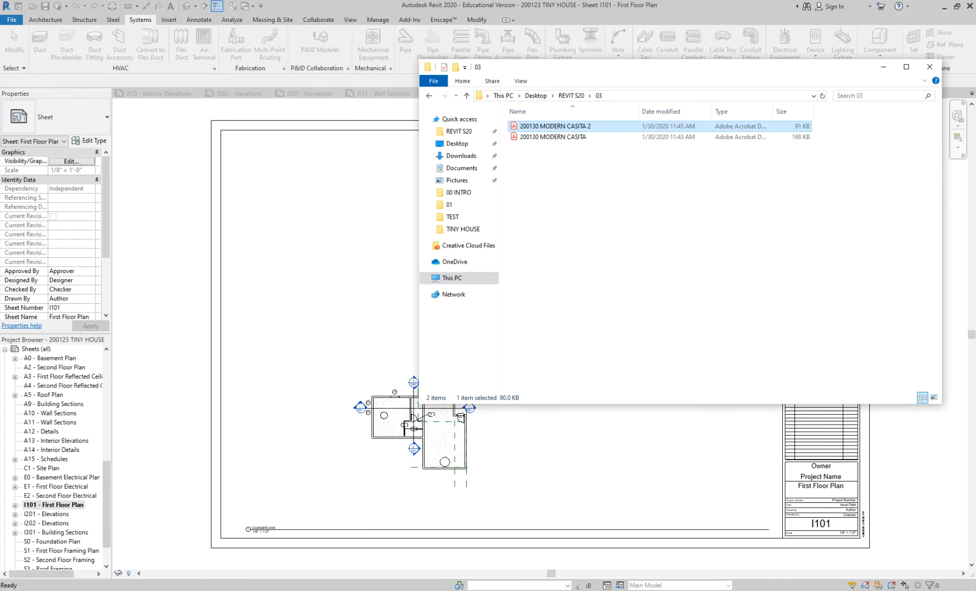
Switch to File Explorer and open the 200130 MODERN CASITA 3 PDF from folder 03 in Adobe Acrobat.
left_click(597, 176)
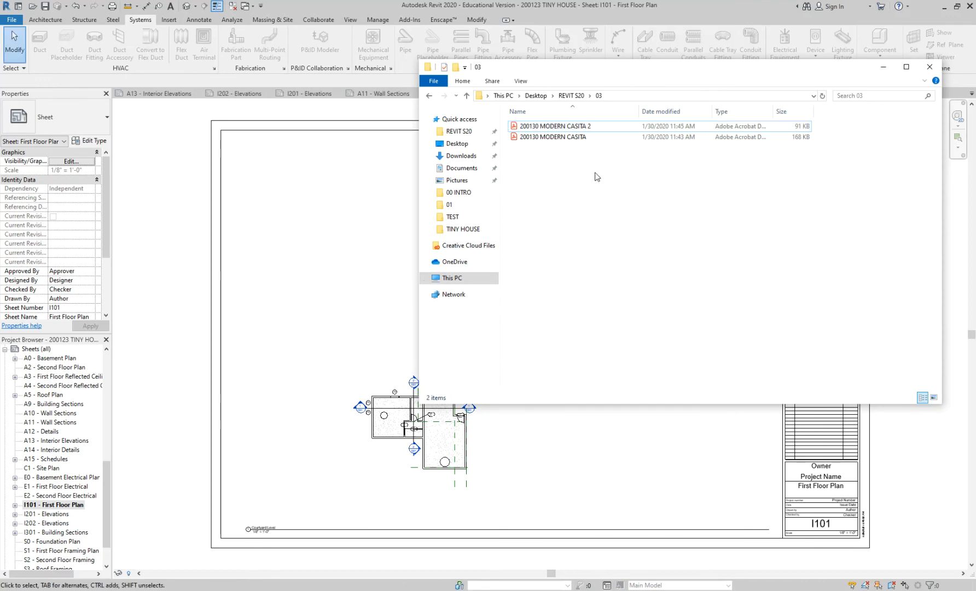
left_click(428, 95)
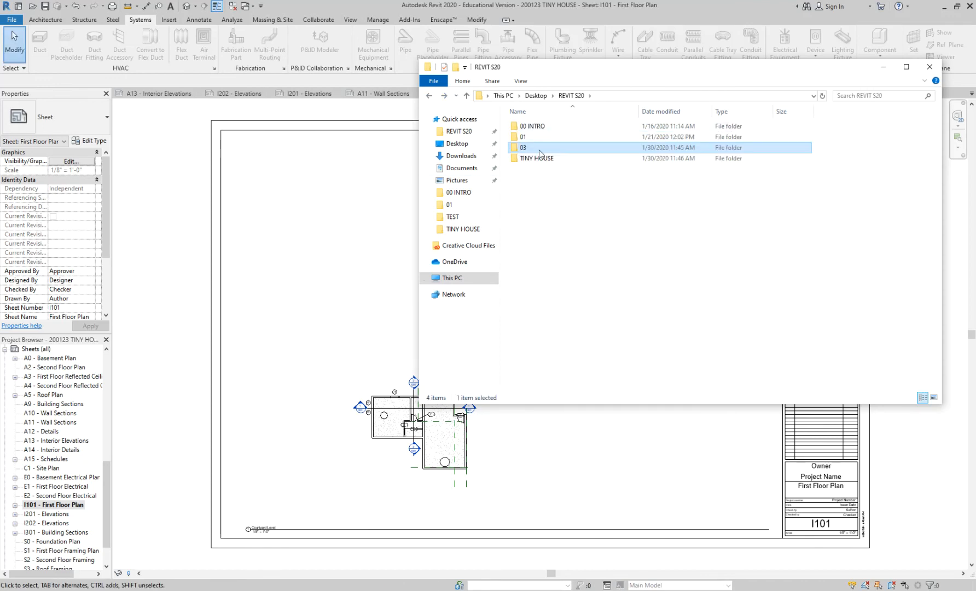
double_click(540, 149)
left_click(316, 323)
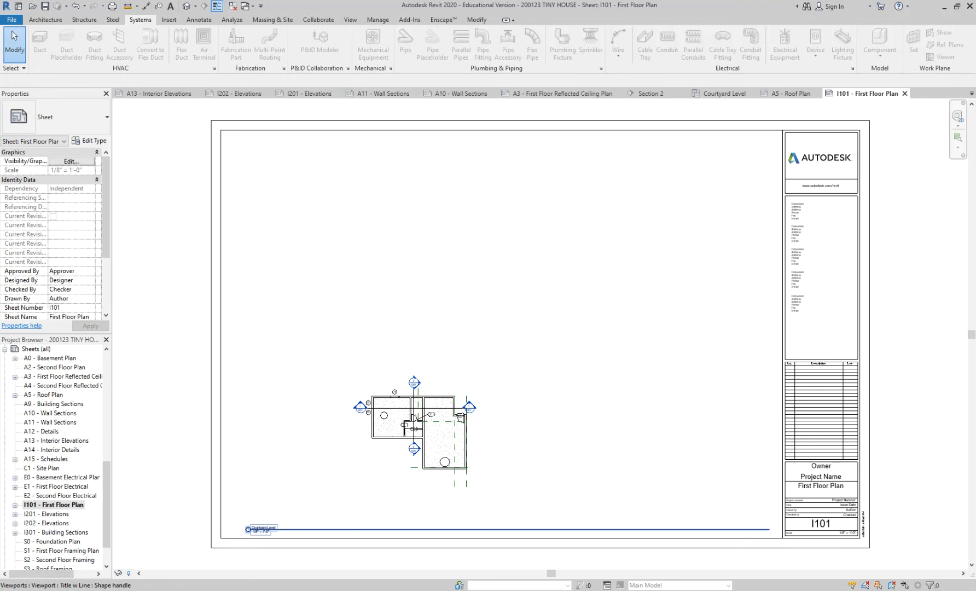
left_click(591, 417)
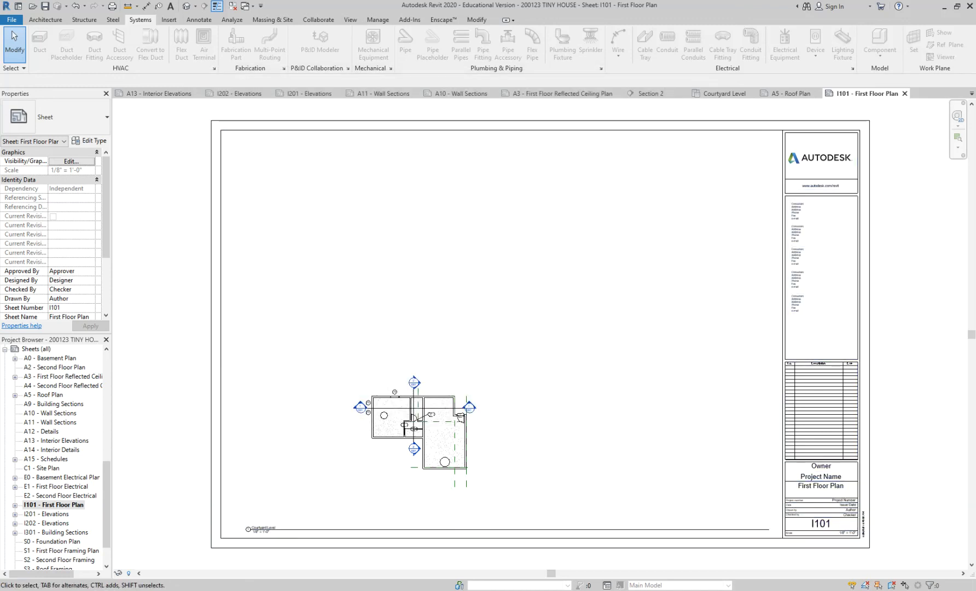
mouse_move(336, 590)
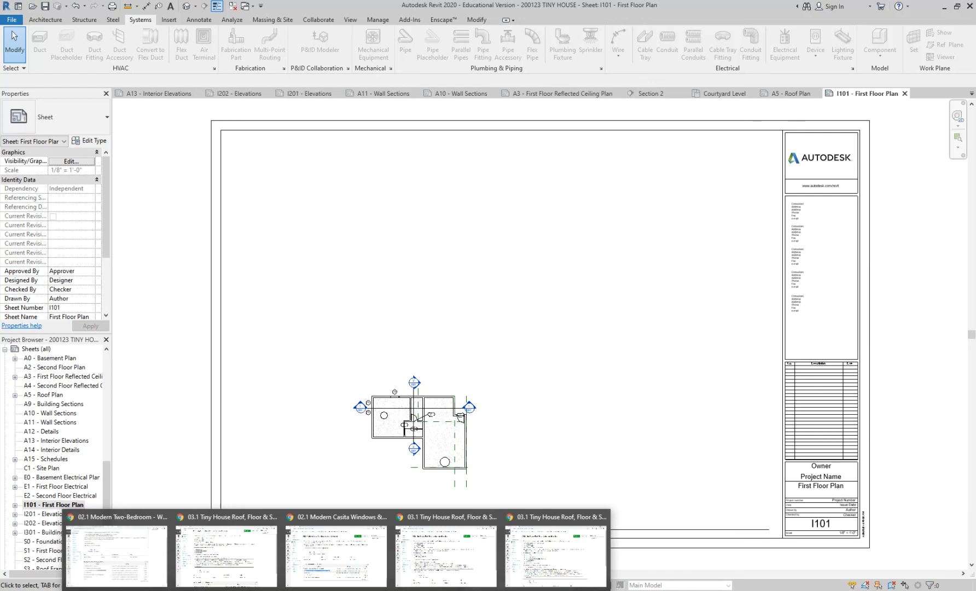
left_click(298, 590)
left_click(569, 126)
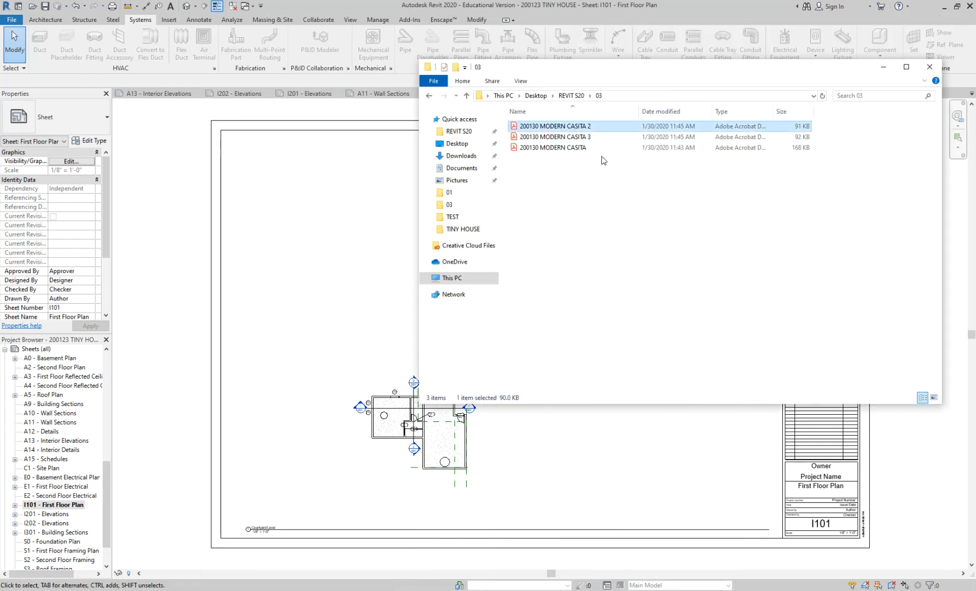
double_click(586, 138)
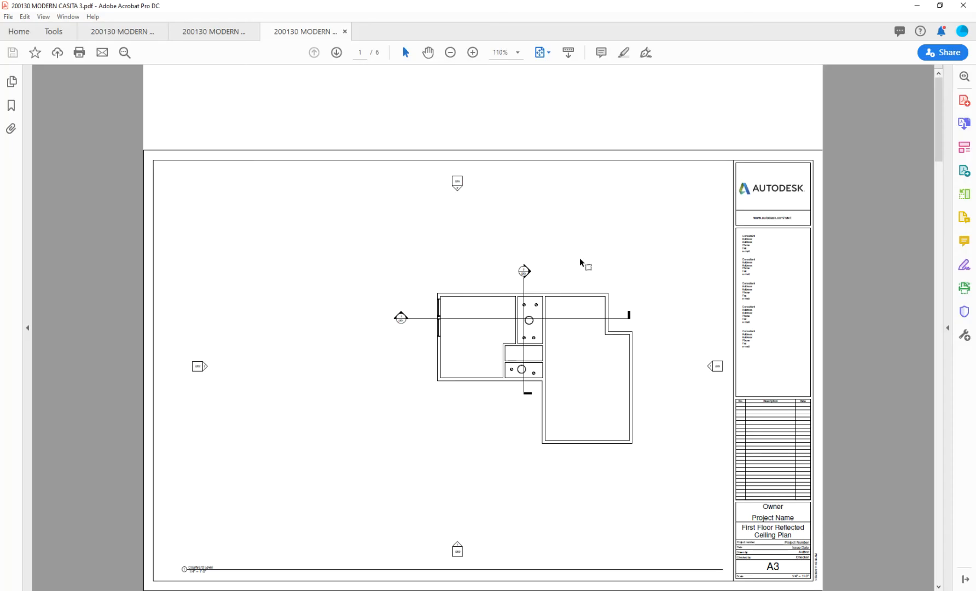
View the PDF at 100% and check the sheet placement on the Letter pages through sheet I201.
key("ctrl+minus")
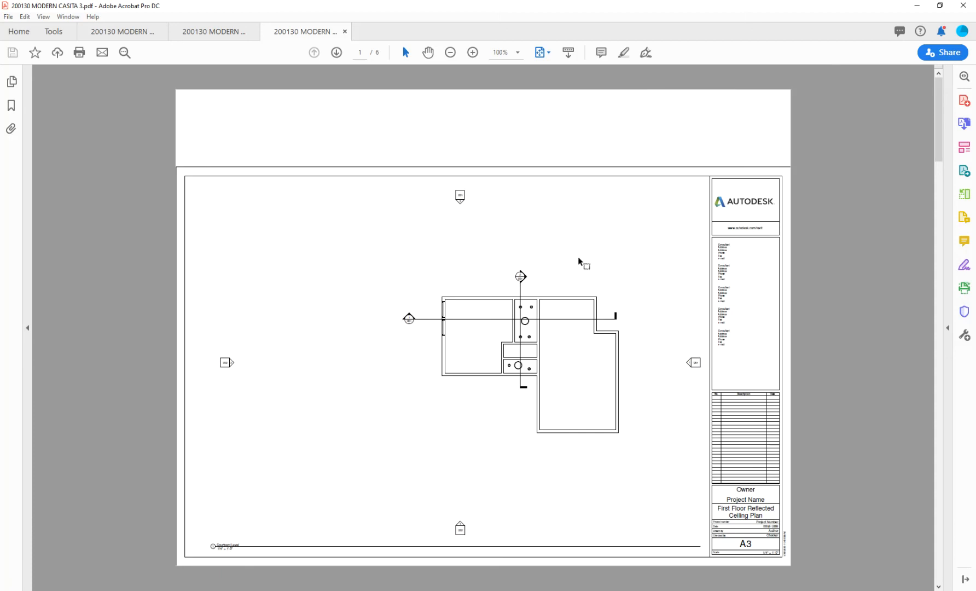
scroll(494, 186, "down", 2)
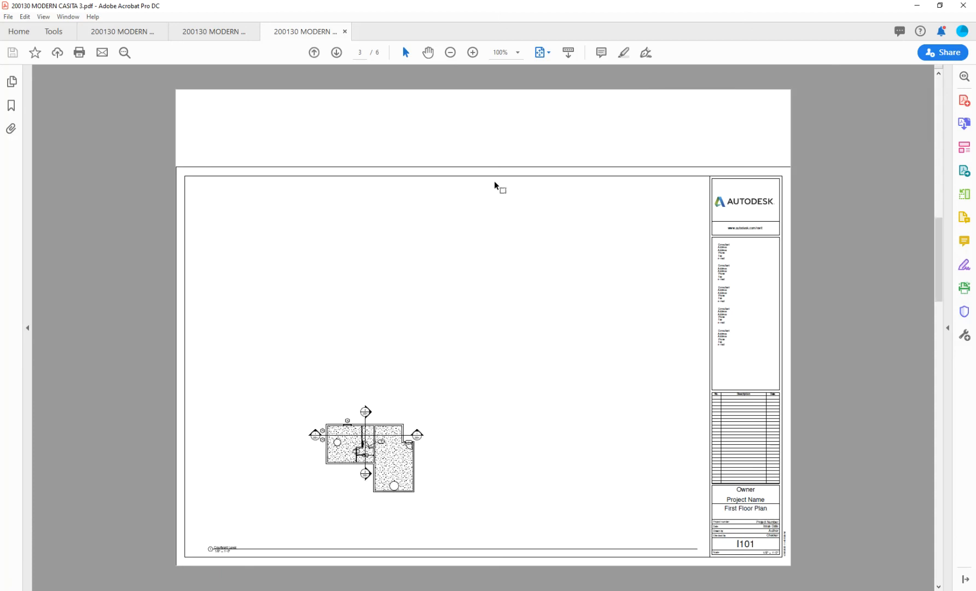
scroll(494, 185, "down", 1)
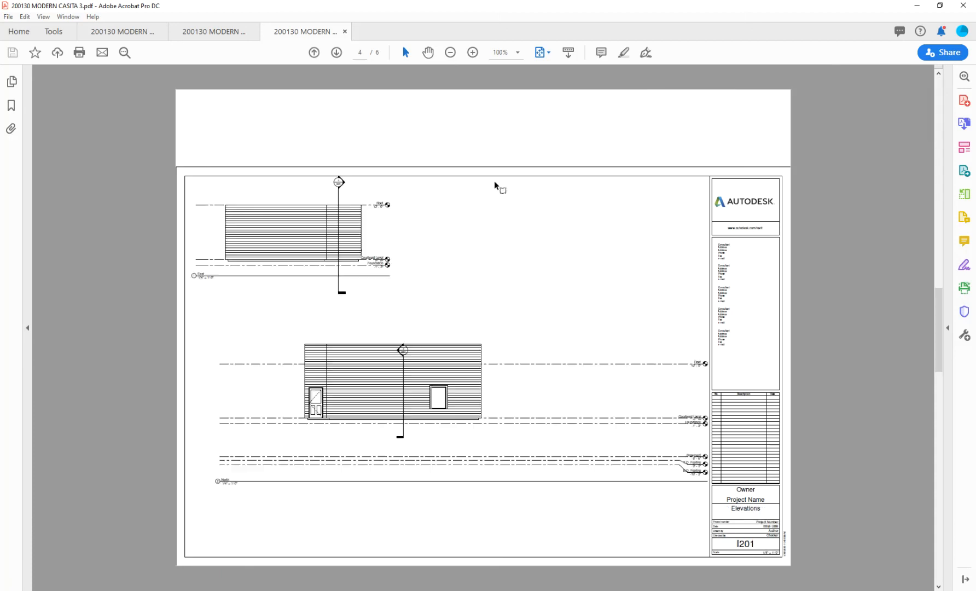